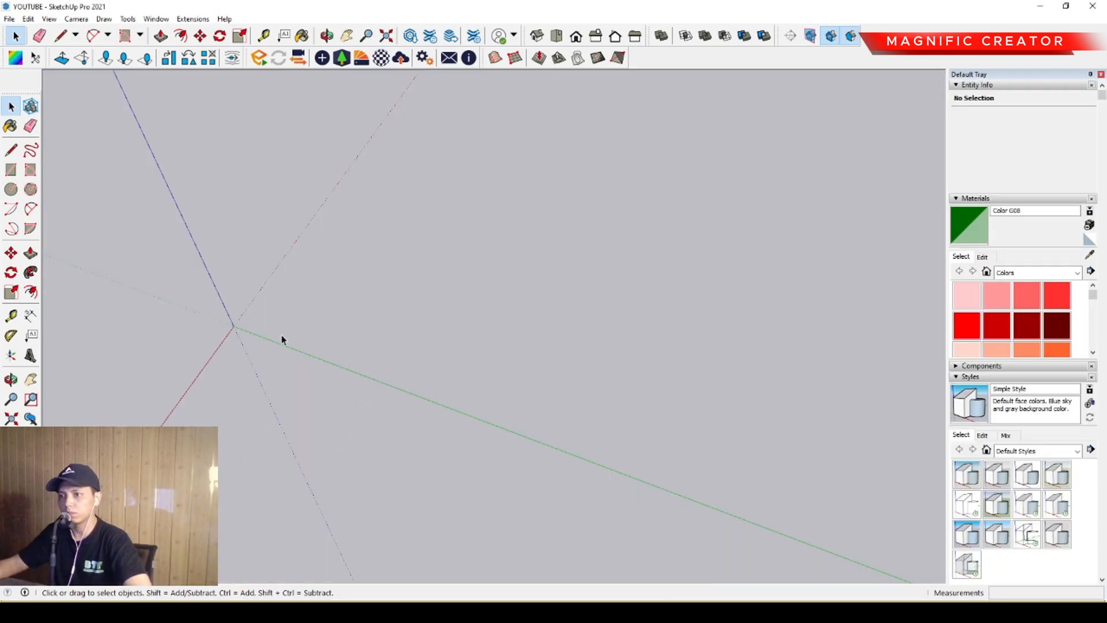
# Step: Draw a 34000 by 12000 mm rectangle on the ground plane from the origin, with its long side along the green axis
pyautogui.click(30, 170)
pyautogui.click(233, 326)
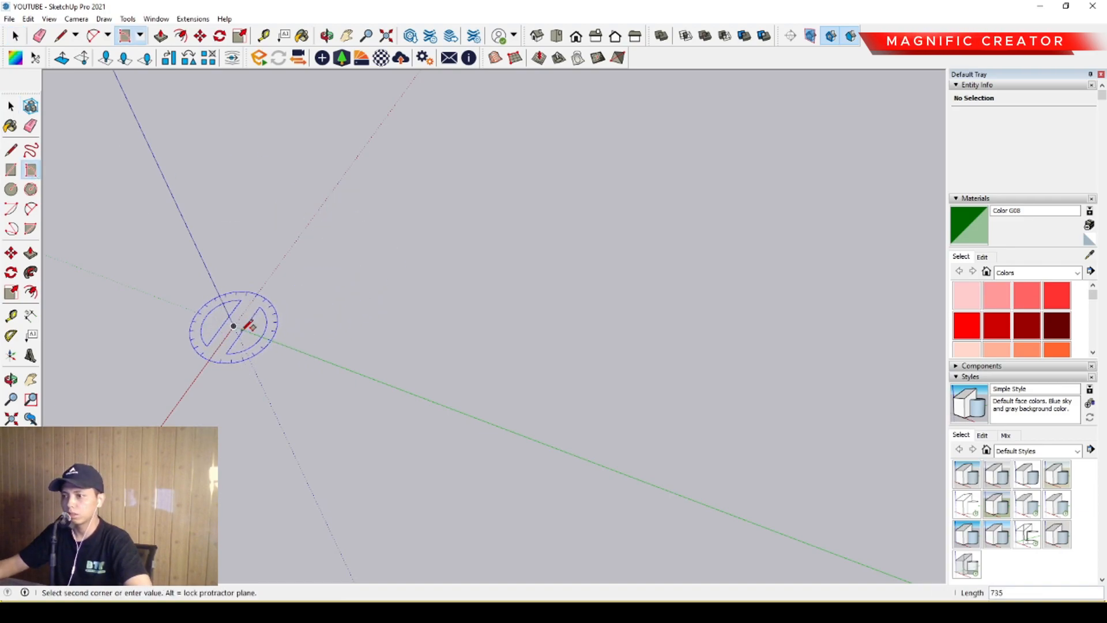
pyautogui.scroll(-1, 419, 391)
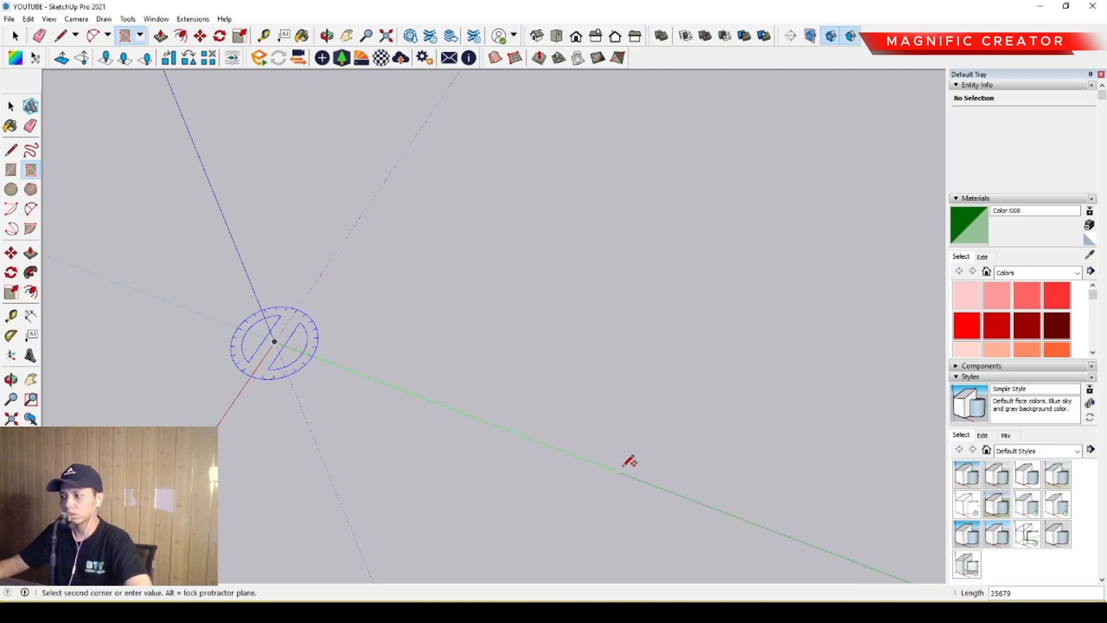
pyautogui.scroll(-1, 620, 466)
pyautogui.scroll(1, 620, 467)
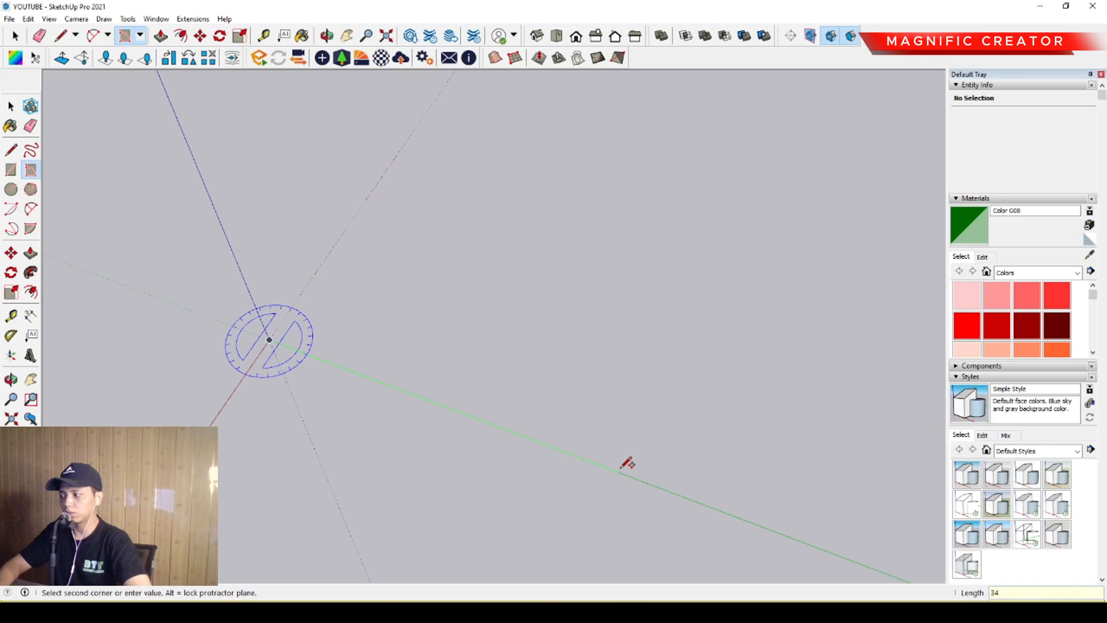
pyautogui.click(622, 466)
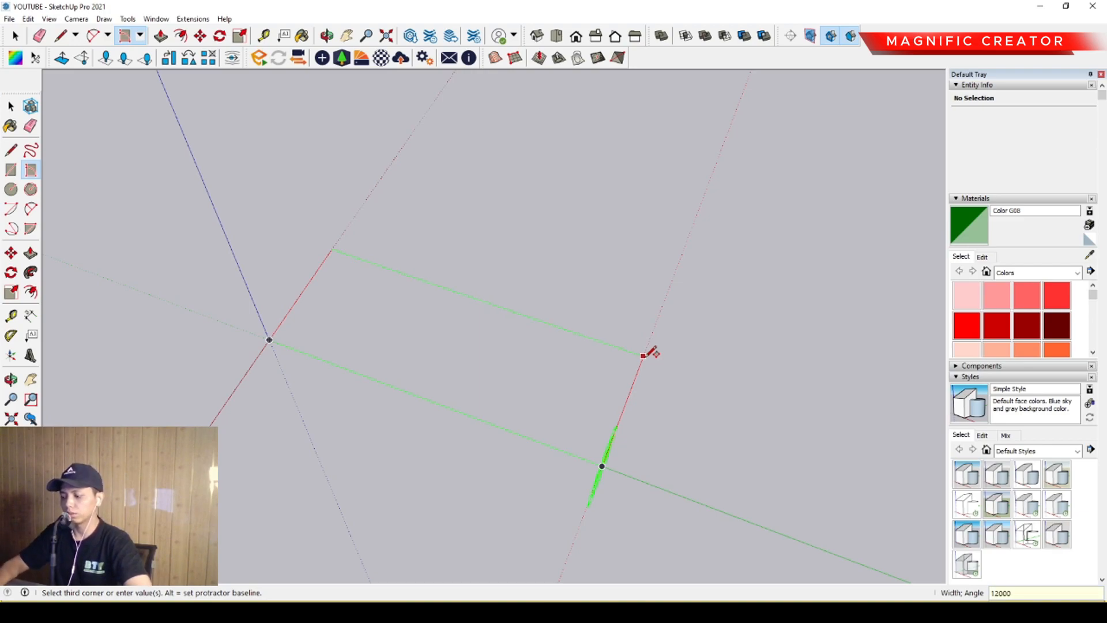
pyautogui.click(645, 354)
pyautogui.press('space')
pyautogui.moveTo(645, 361); pyautogui.dragTo(461, 355, button='middle')
# Step: Push/Pull the rectangle's face upward 800 mm to form a floor slab
pyautogui.click(390, 407)
pyautogui.moveTo(390, 407); pyautogui.dragTo(265, 302, button='middle')
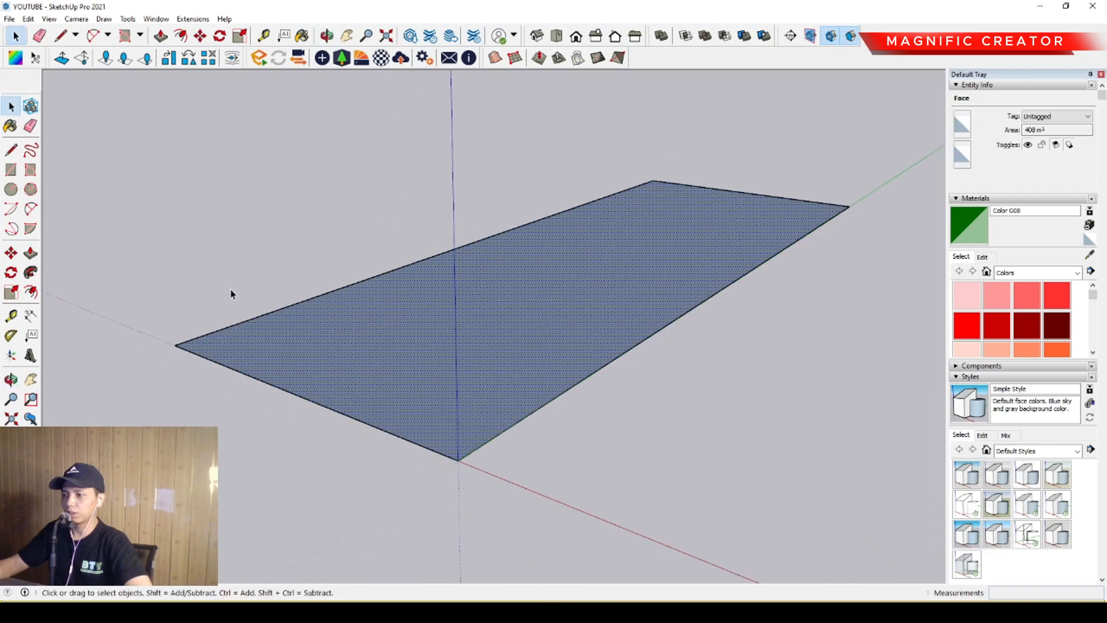
pyautogui.click(31, 254)
pyautogui.scroll(-2, 368, 398)
pyautogui.click(349, 390)
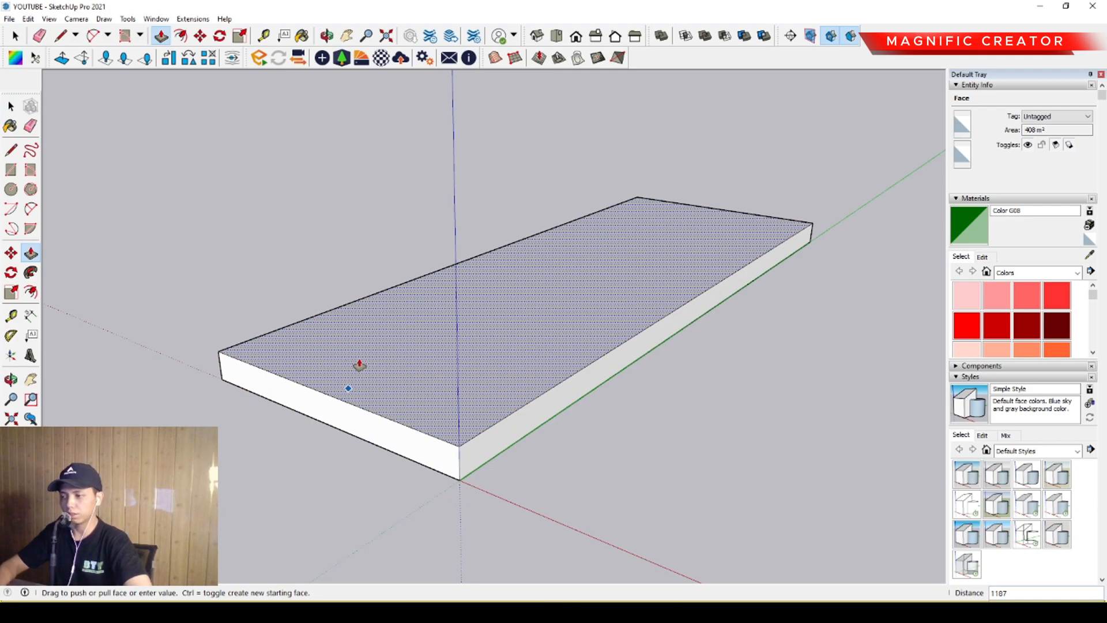
pyautogui.write('800')
pyautogui.press('Return')
pyautogui.press('space')
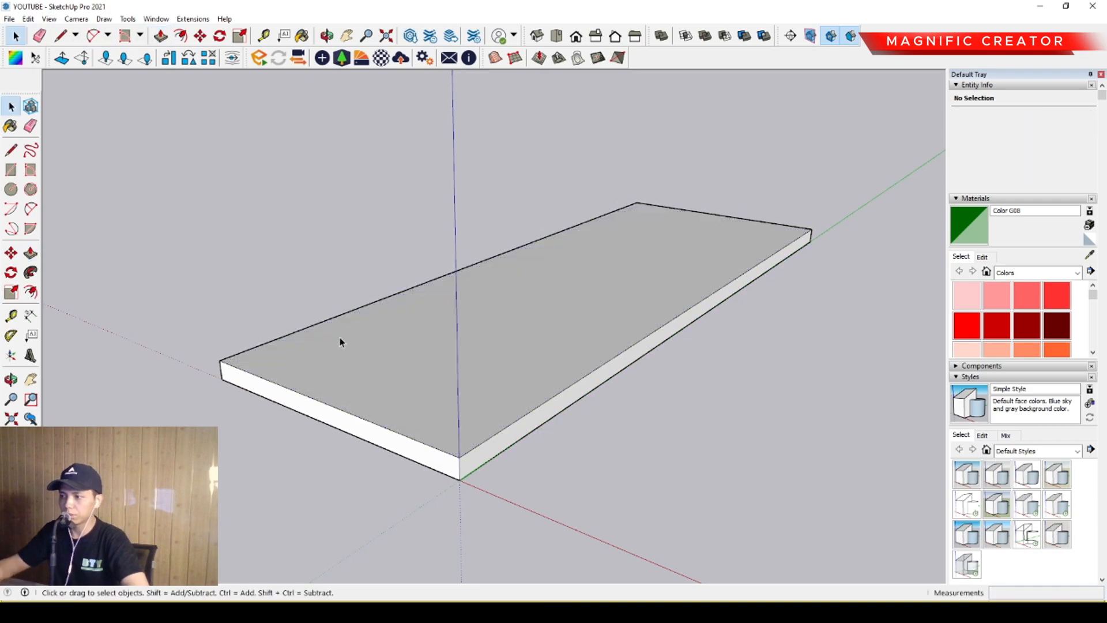
# Step: Select the whole slab, group it and turn it into a component
pyautogui.tripleClick(395, 378)
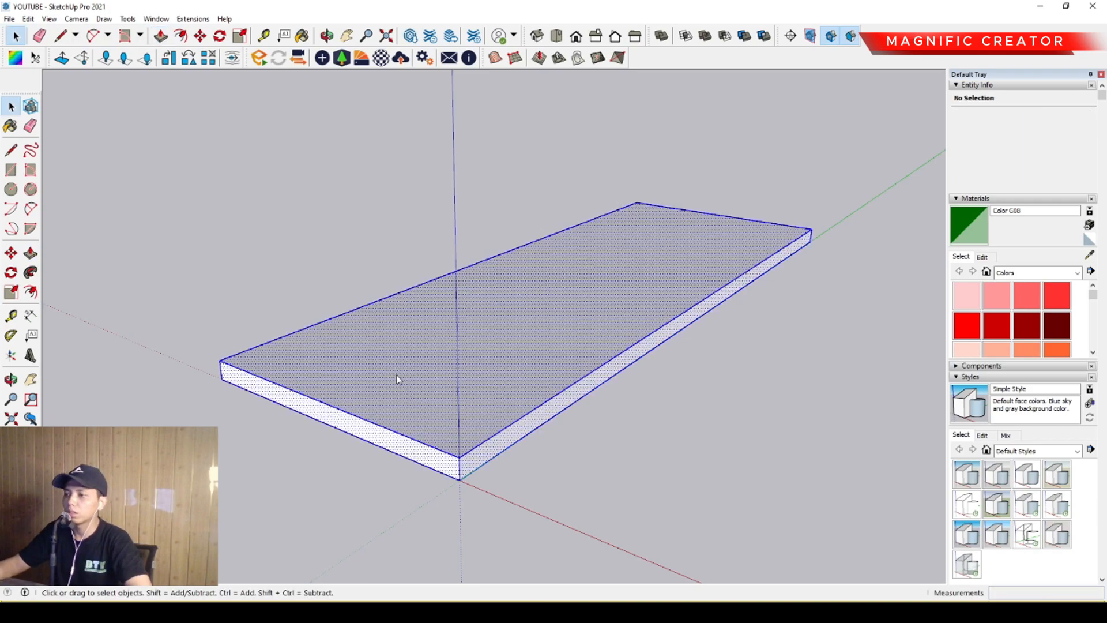
pyautogui.click(434, 475)
pyautogui.moveTo(499, 383); pyautogui.dragTo(457, 394, button='middle')
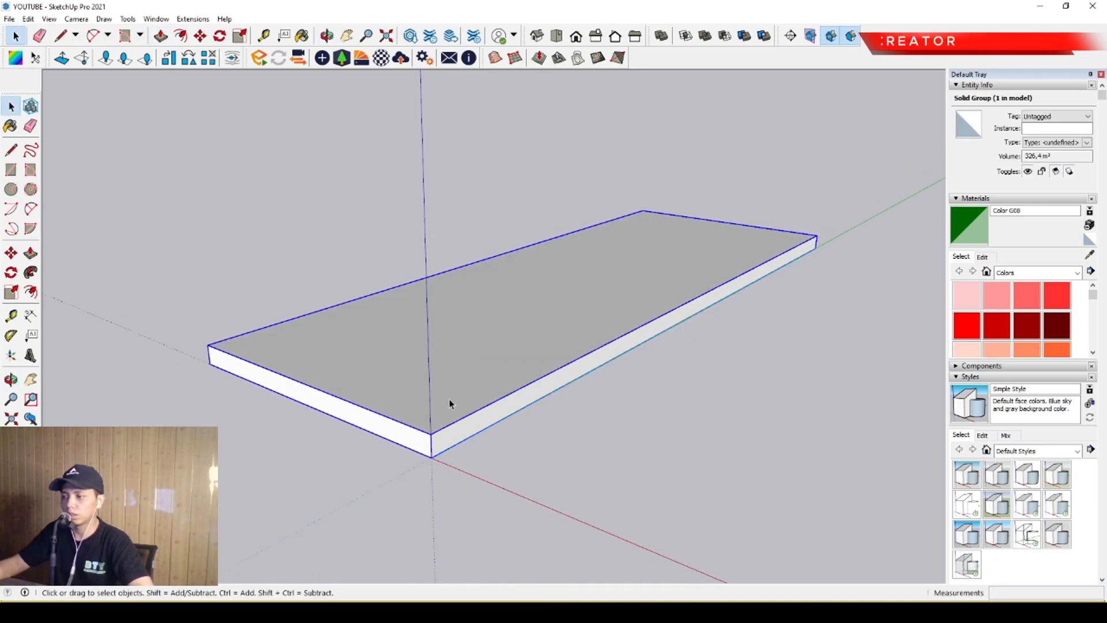
pyautogui.press('g')
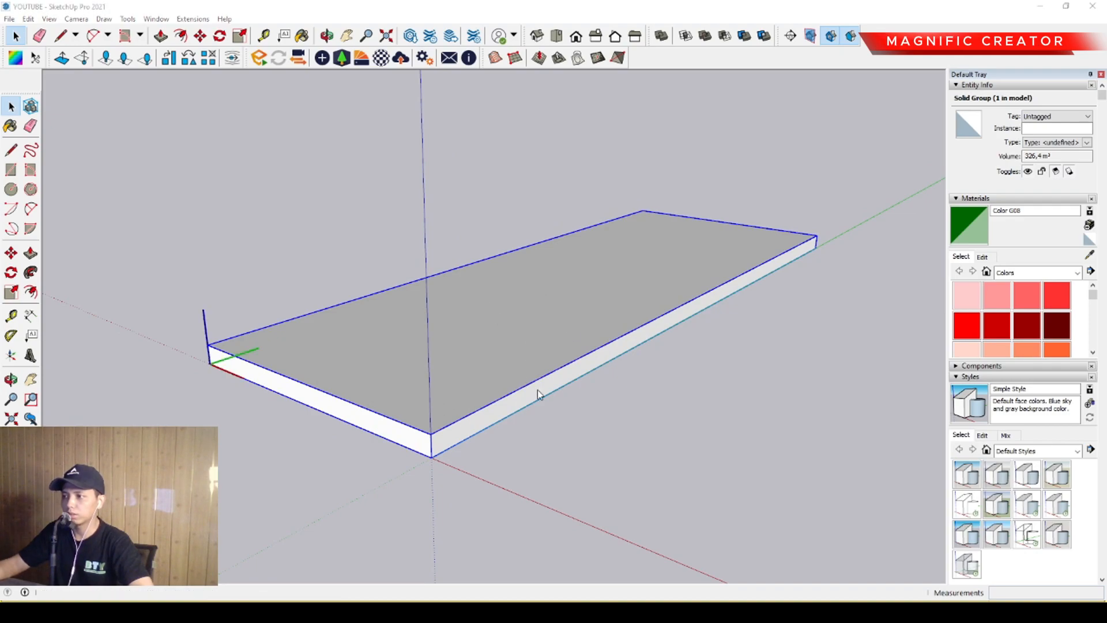
pyautogui.press('Return')
pyautogui.moveTo(422, 371); pyautogui.dragTo(456, 404, button='middle')
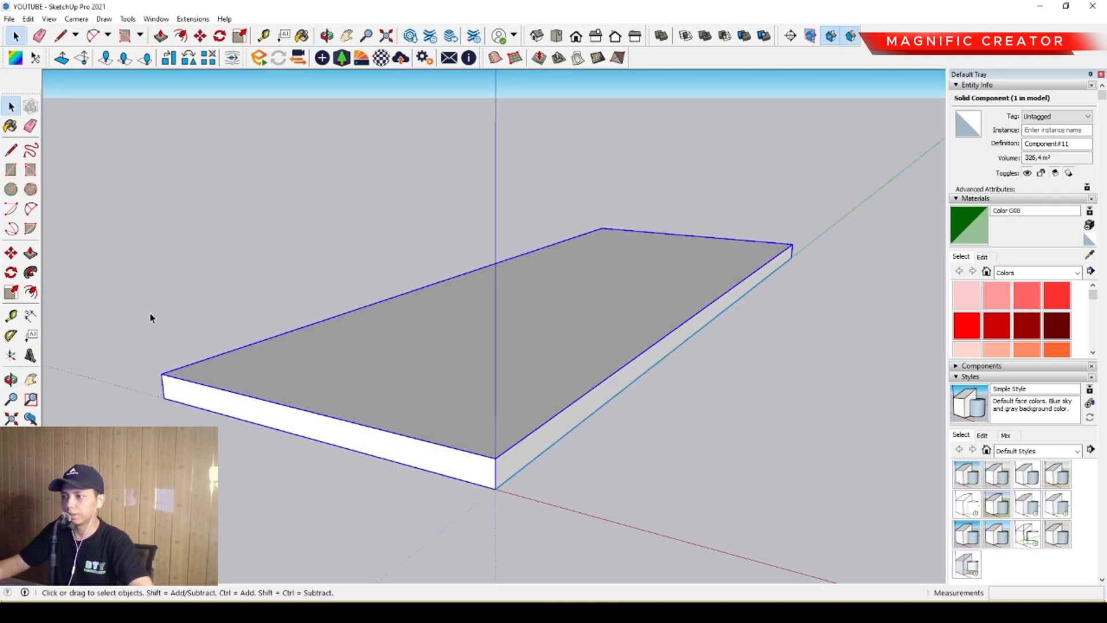
# Step: Copy the slab 800 mm straight up, so the copy sits directly on the original
pyautogui.click(11, 255)
pyautogui.press('ctrl')
pyautogui.click(495, 487)
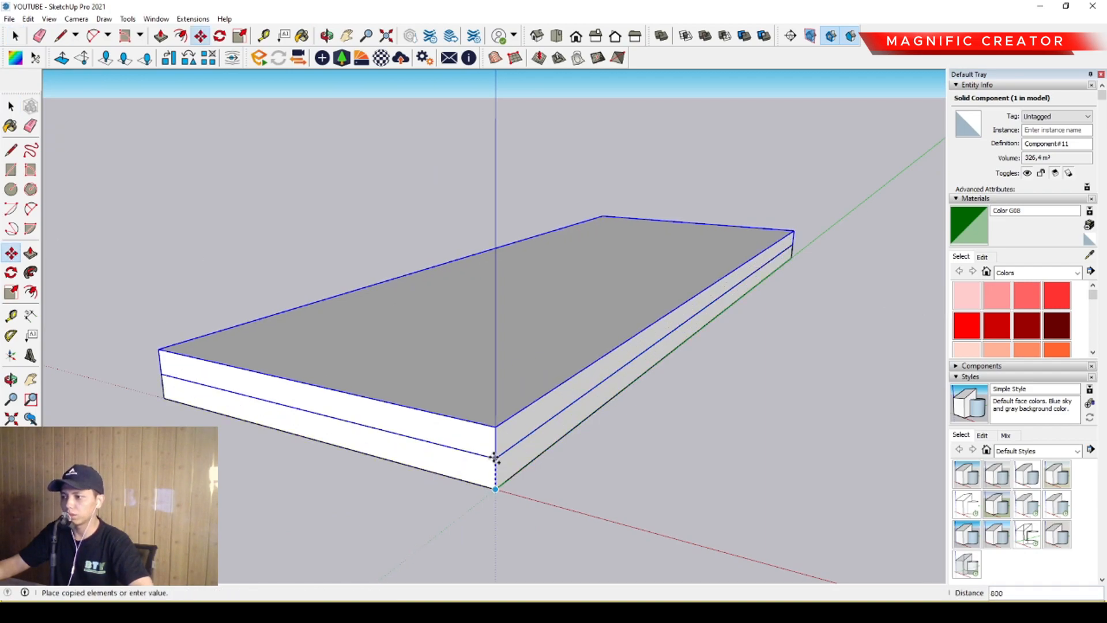
pyautogui.click(494, 458)
pyautogui.press('space')
pyautogui.scroll(4, 496, 454)
pyautogui.moveTo(497, 455); pyautogui.dragTo(491, 427, button='middle')
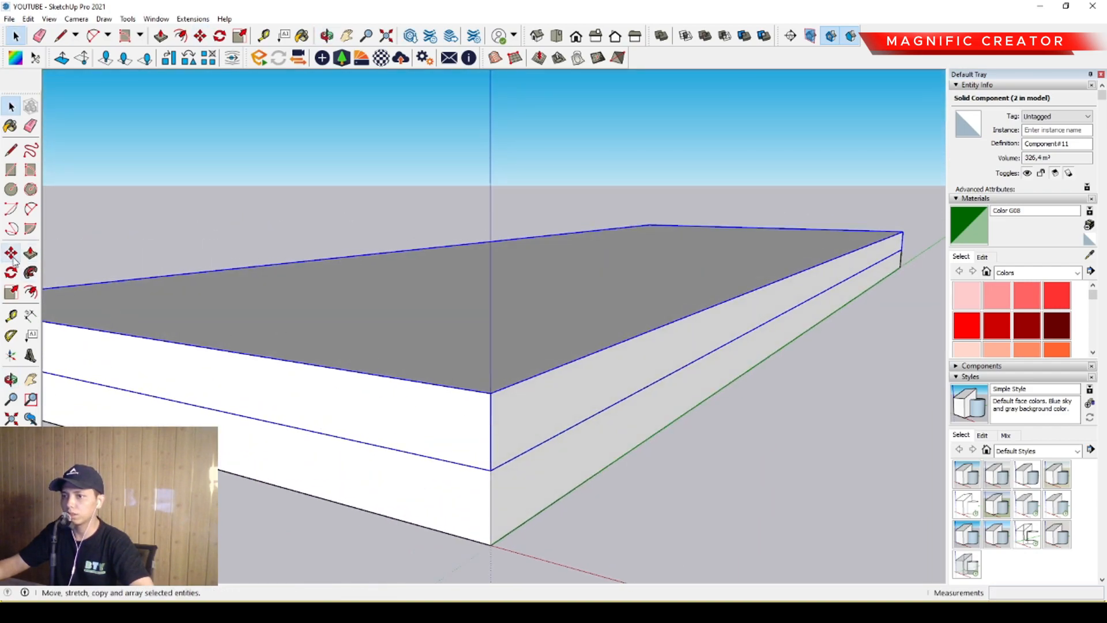
# Step: Move the copied slab 3400 mm straight up along the blue axis
pyautogui.click(11, 254)
pyautogui.click(491, 469)
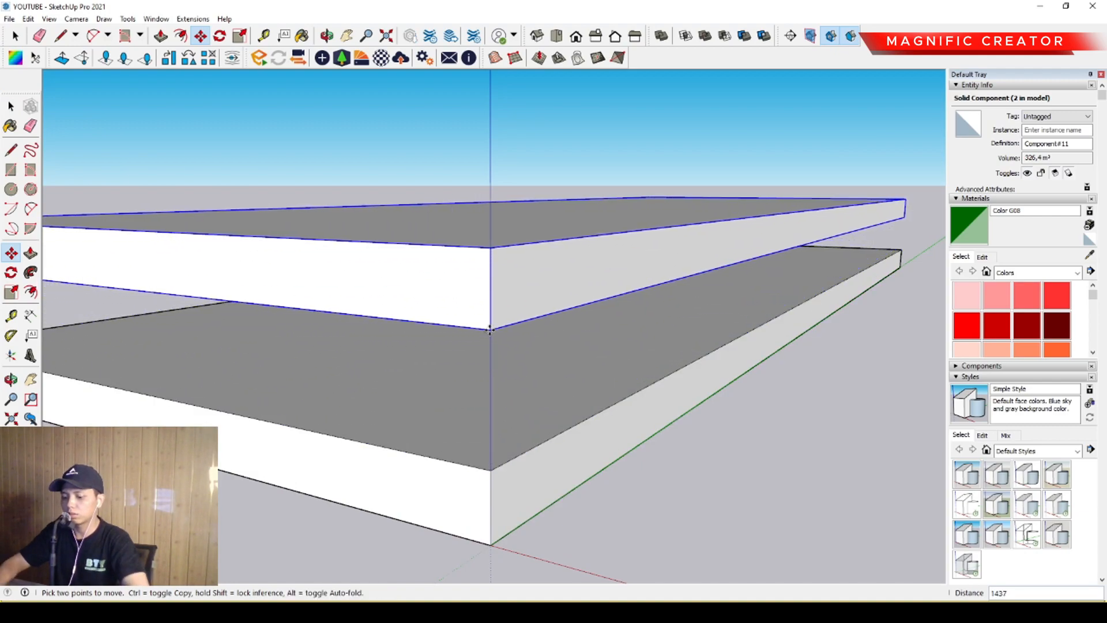
pyautogui.write('3400')
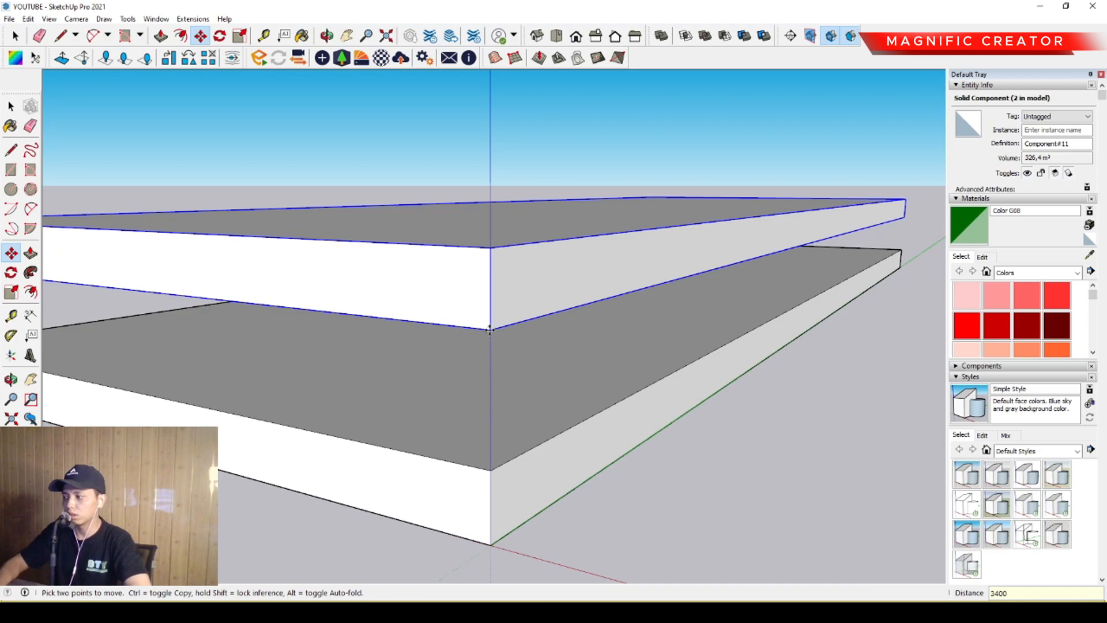
pyautogui.press('Return')
pyautogui.press('space')
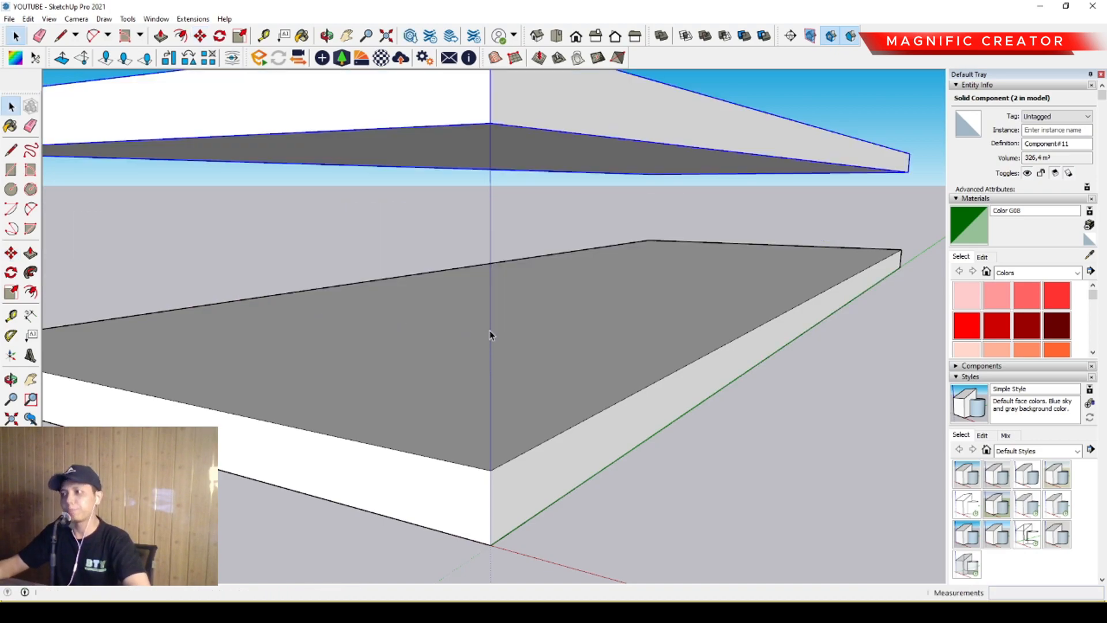
# Step: Check the clear height between the two slabs with the Line tool, from the upper slab's bottom corner to the lower slab's top corner
pyautogui.moveTo(500, 369); pyautogui.dragTo(611, 157, button='middle')
pyautogui.moveTo(482, 269); pyautogui.dragTo(422, 299)
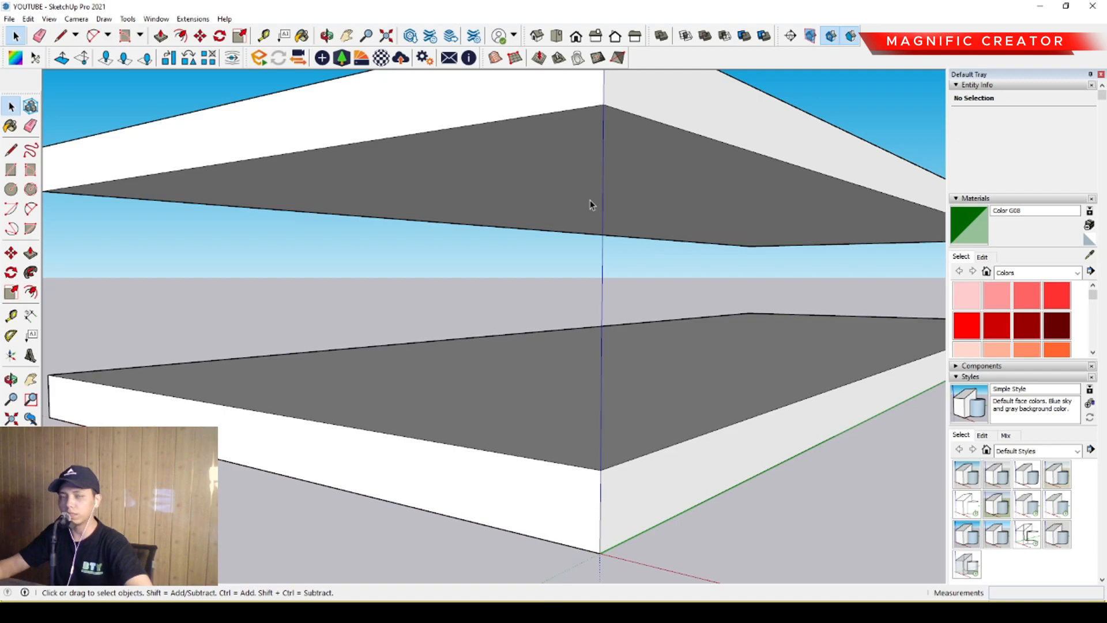
pyautogui.press('l')
pyautogui.click(602, 105)
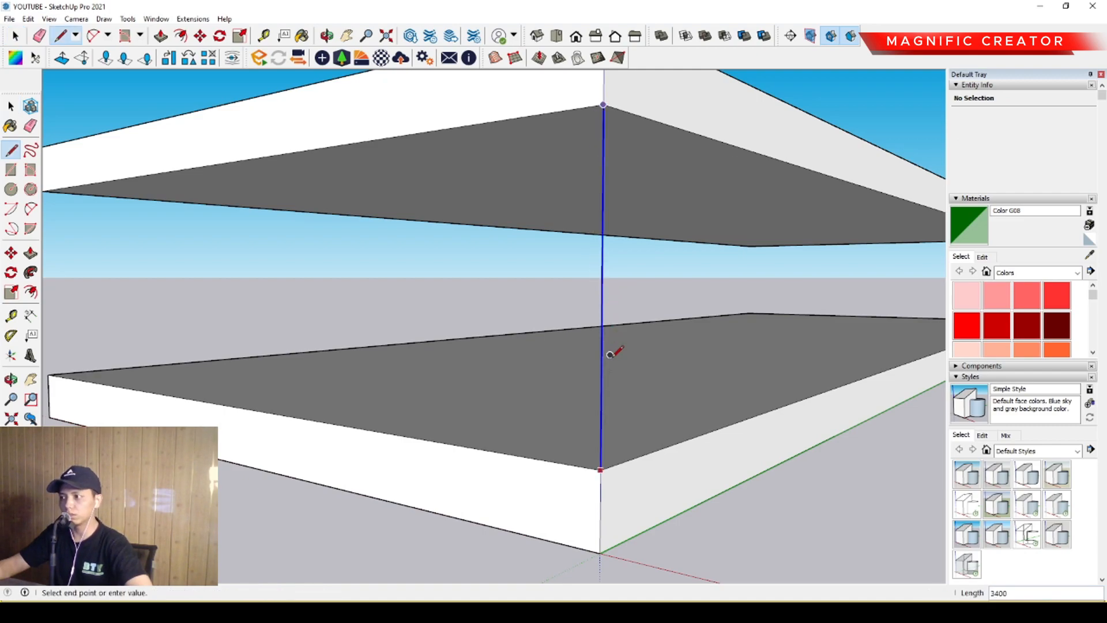
pyautogui.click(600, 469)
pyautogui.press('space')
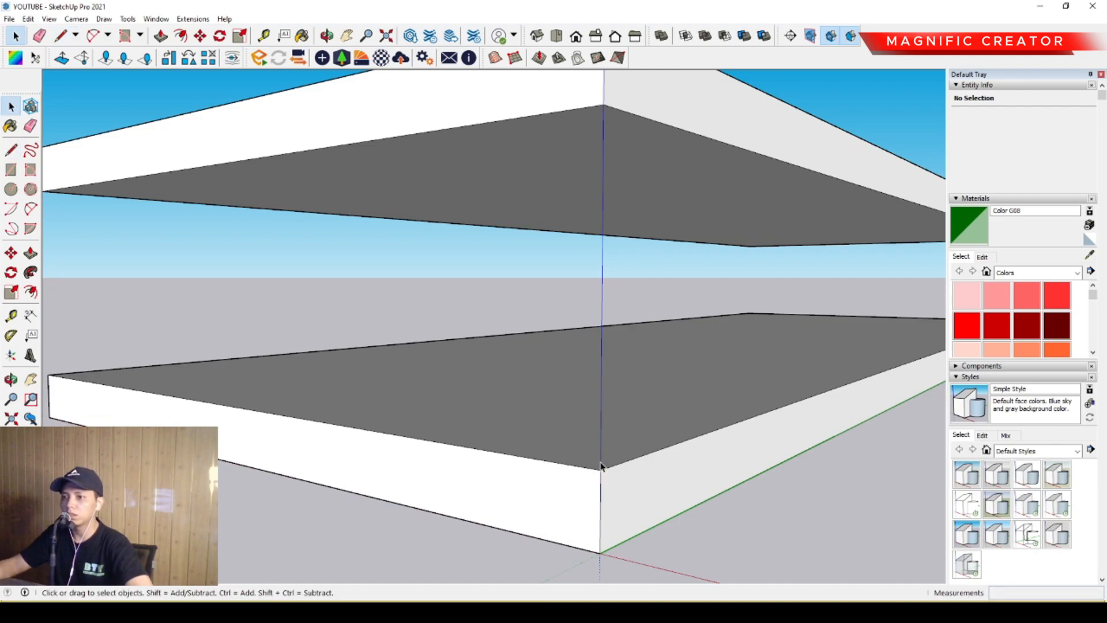
# Step: Check the floor-to-floor height with the Line tool, from the lower slab's top corner to the upper slab's top corner
pyautogui.scroll(-3, 513, 420)
pyautogui.moveTo(514, 420); pyautogui.dragTo(551, 412, button='middle')
pyautogui.press('l')
pyautogui.moveTo(536, 477); pyautogui.dragTo(501, 365, button='middle')
pyautogui.click(504, 493)
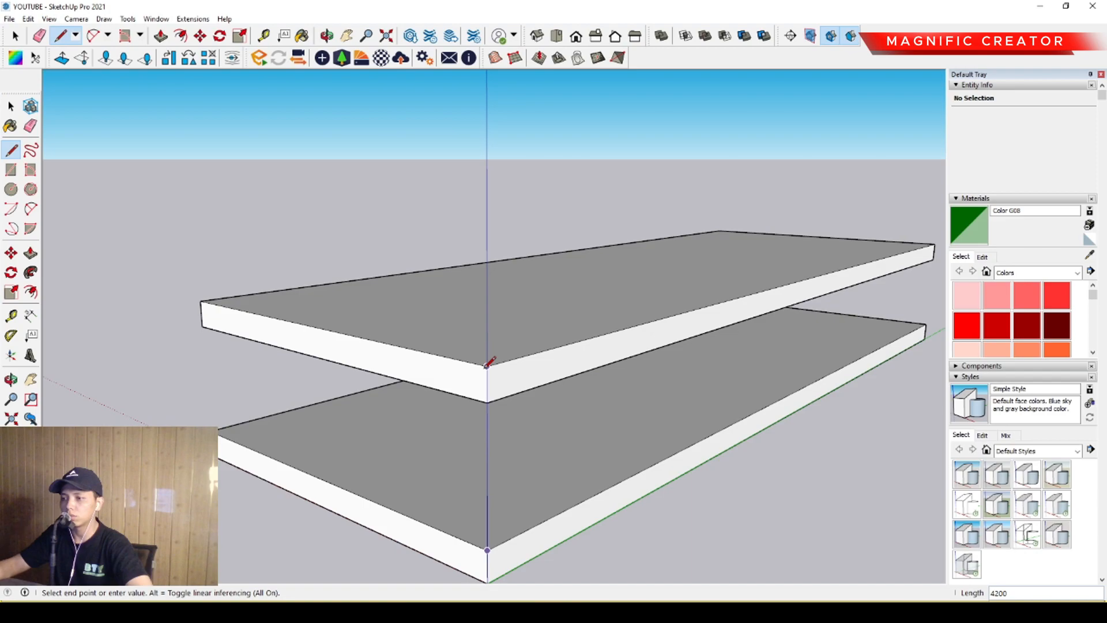
pyautogui.press('space')
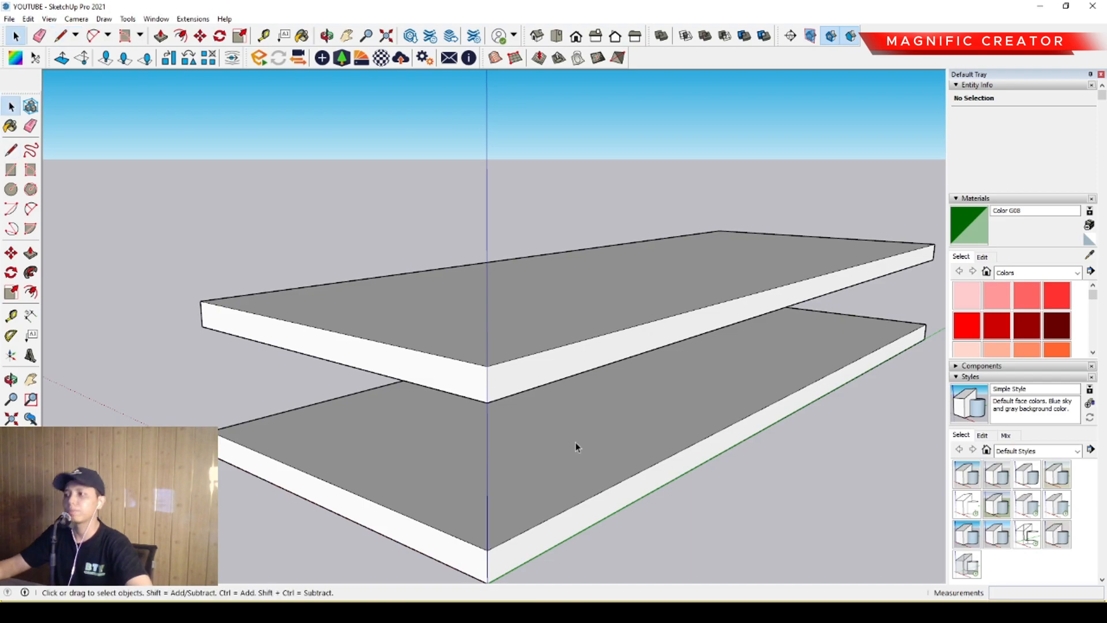
# Step: Copy the upper slab 4200 mm straight up, using the top corners of the two slabs as reference points
pyautogui.scroll(-1, 522, 408)
pyautogui.scroll(3, 524, 407)
pyautogui.keyDown('shift'); pyautogui.moveTo(523, 407); pyautogui.dragTo(513, 363, button='middle'); pyautogui.keyUp('shift')
pyautogui.scroll(-2, 444, 380)
pyautogui.moveTo(434, 383); pyautogui.dragTo(473, 347, button='middle')
pyautogui.scroll(-2, 482, 370)
pyautogui.click(407, 334)
pyautogui.scroll(1, 437, 341)
pyautogui.scroll(1, 436, 339)
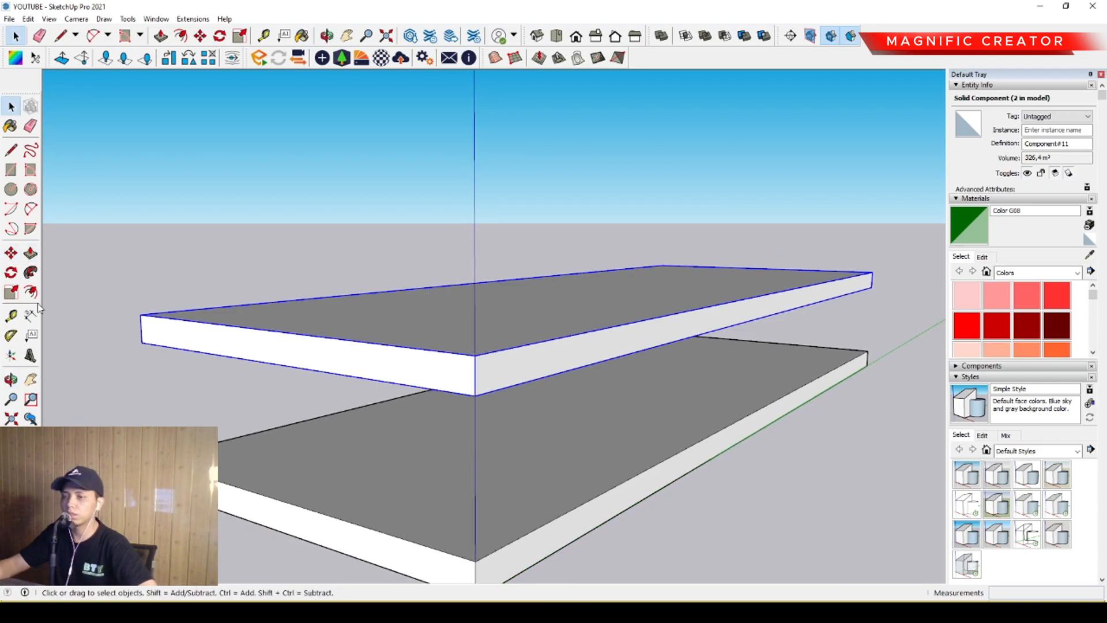
pyautogui.click(11, 254)
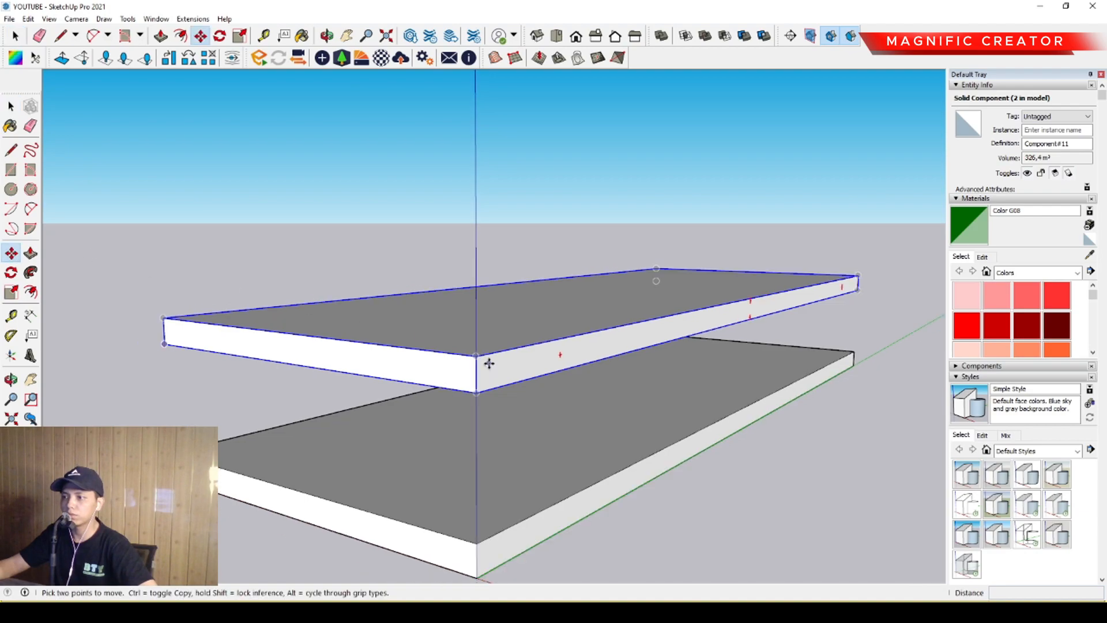
pyautogui.moveTo(487, 364); pyautogui.dragTo(485, 346, button='middle')
pyautogui.click(479, 512)
pyautogui.press('ctrl')
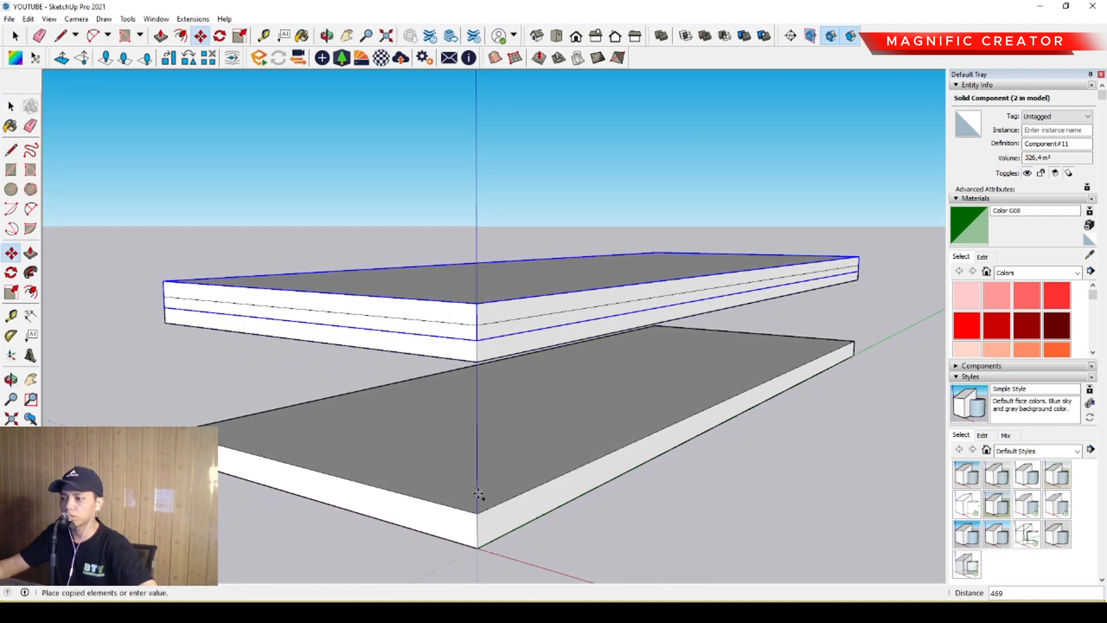
pyautogui.click(477, 327)
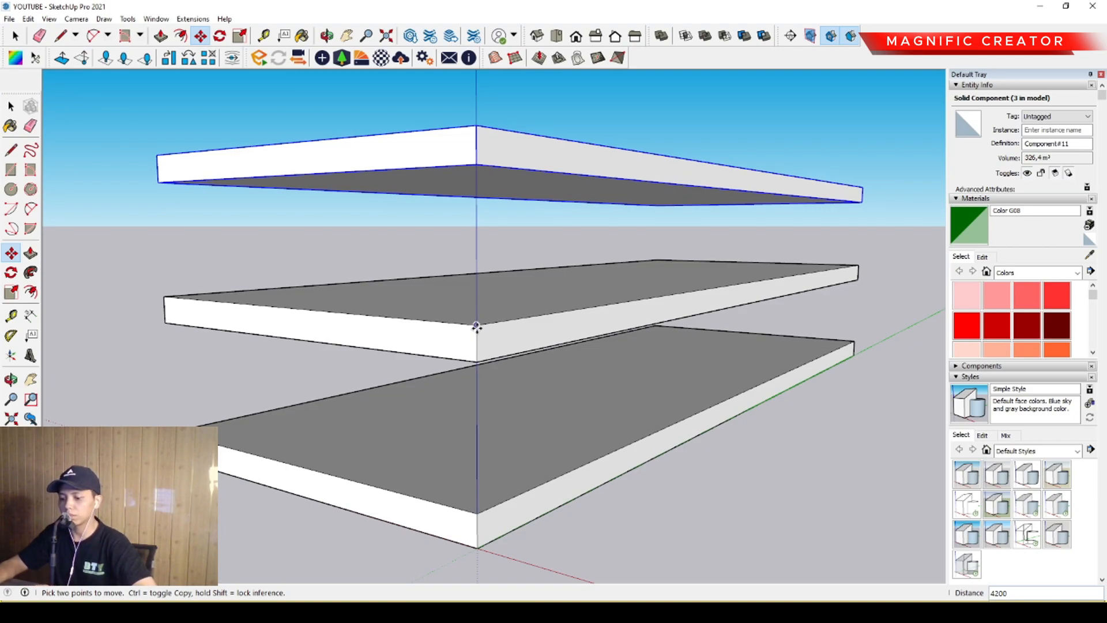
# Step: Array the last slab copy with x15 to stack the tower's floors at equal spacing
pyautogui.write('15/')
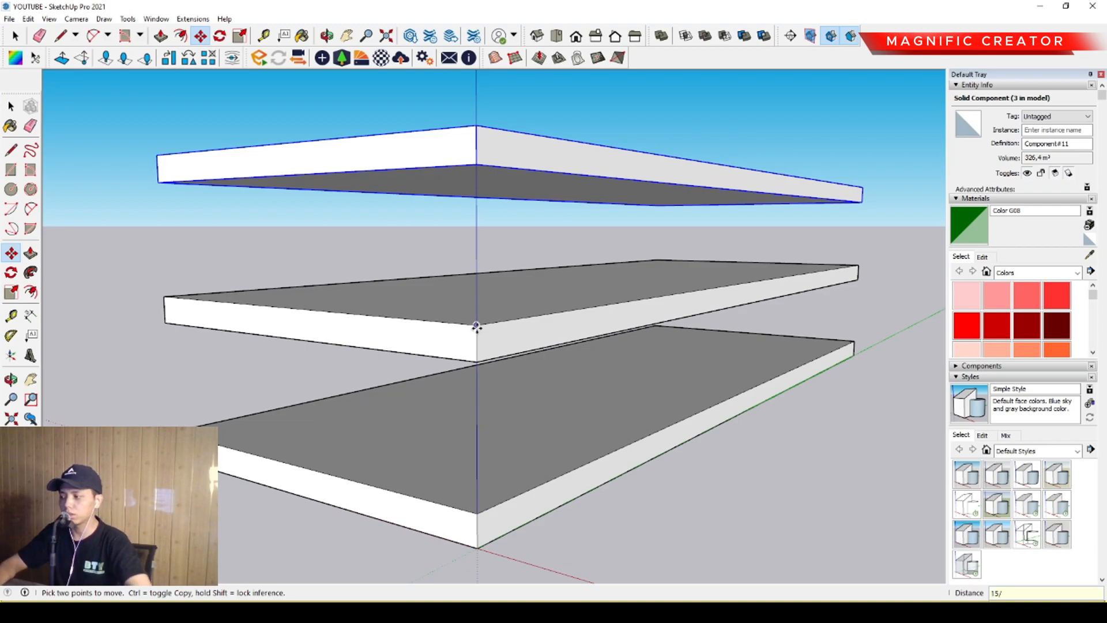
pyautogui.press('BackSpace')
pyautogui.press('BackSpace')
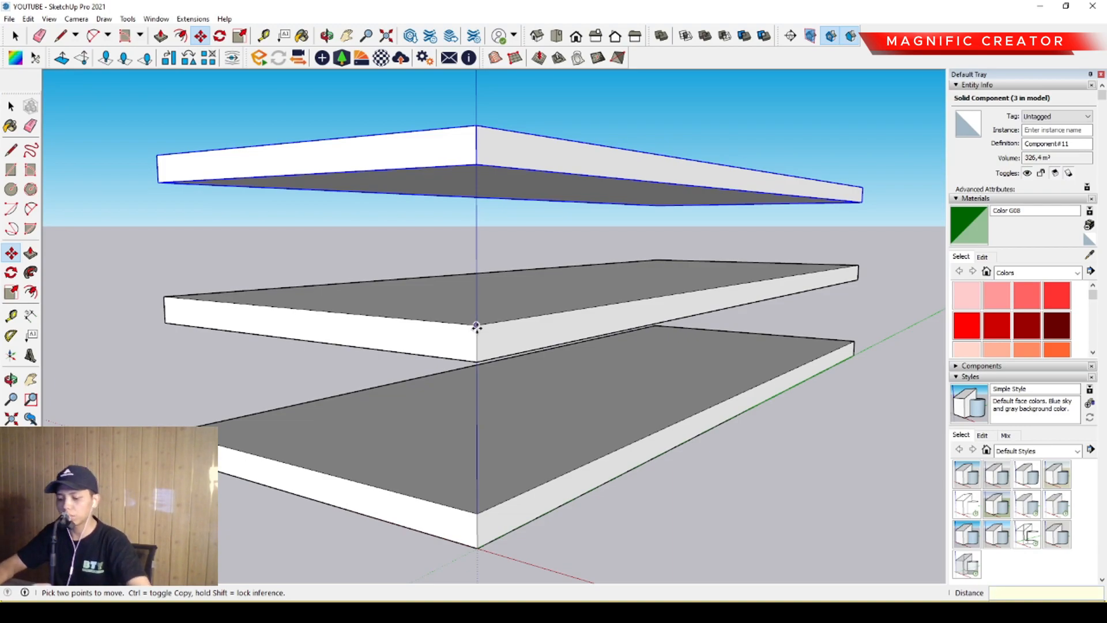
pyautogui.press('Return')
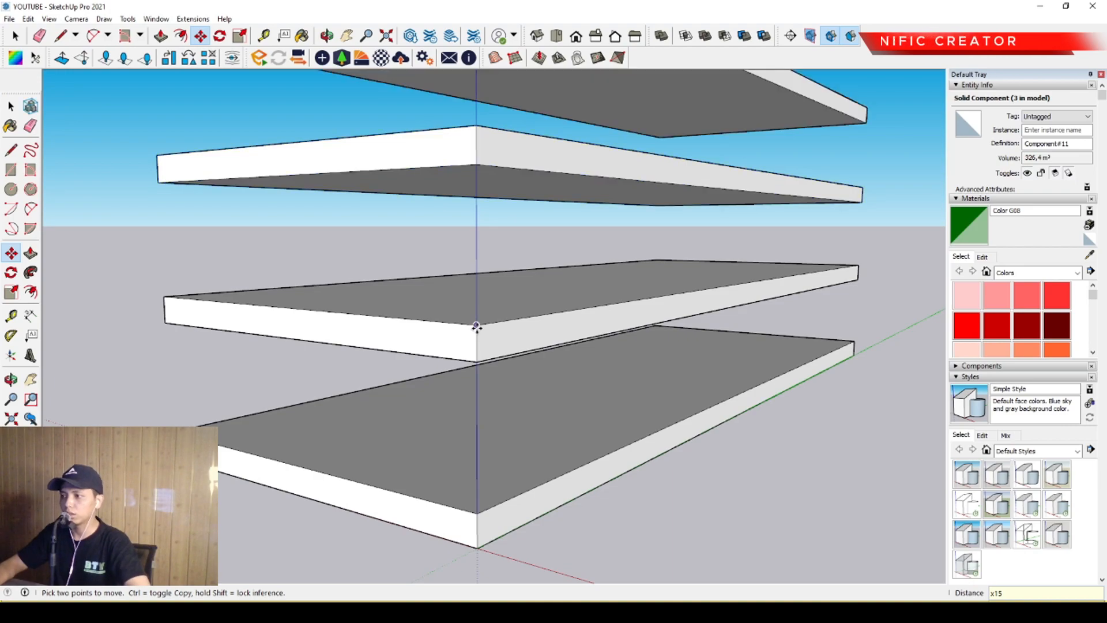
pyautogui.press('space')
# Step: Examine the stack of floor slabs from the base to the top and back at the lowest floors
pyautogui.scroll(-6, 431, 409)
pyautogui.keyDown('shift'); pyautogui.moveTo(432, 405); pyautogui.dragTo(448, 409, button='middle'); pyautogui.keyUp('shift')
pyautogui.scroll(-5, 444, 447)
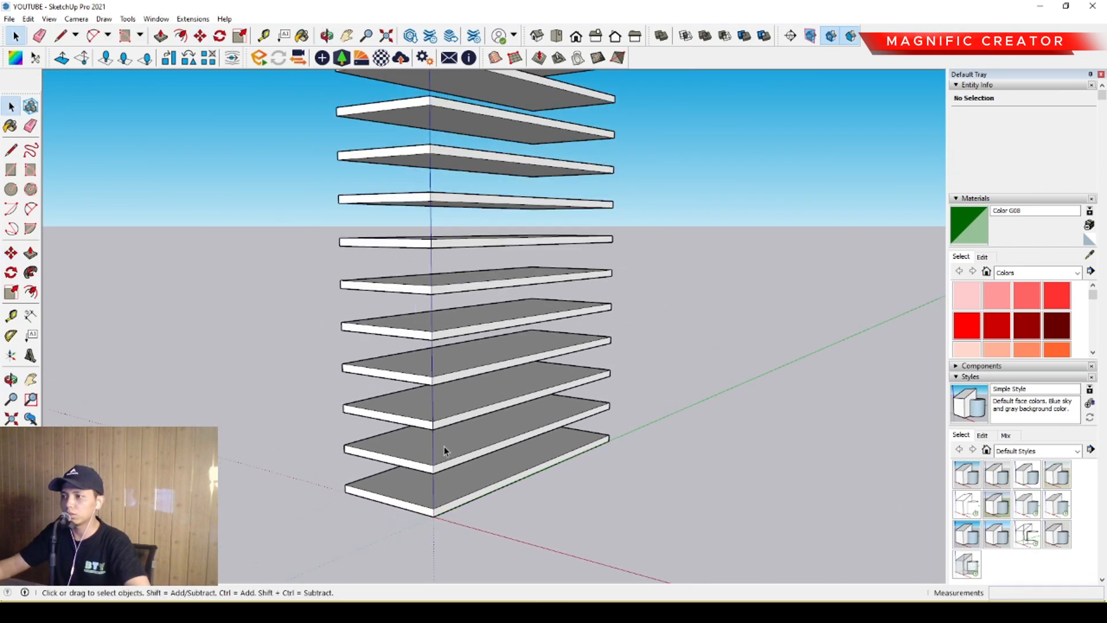
pyautogui.scroll(3, 445, 453)
pyautogui.moveTo(446, 454); pyautogui.dragTo(451, 435, button='middle')
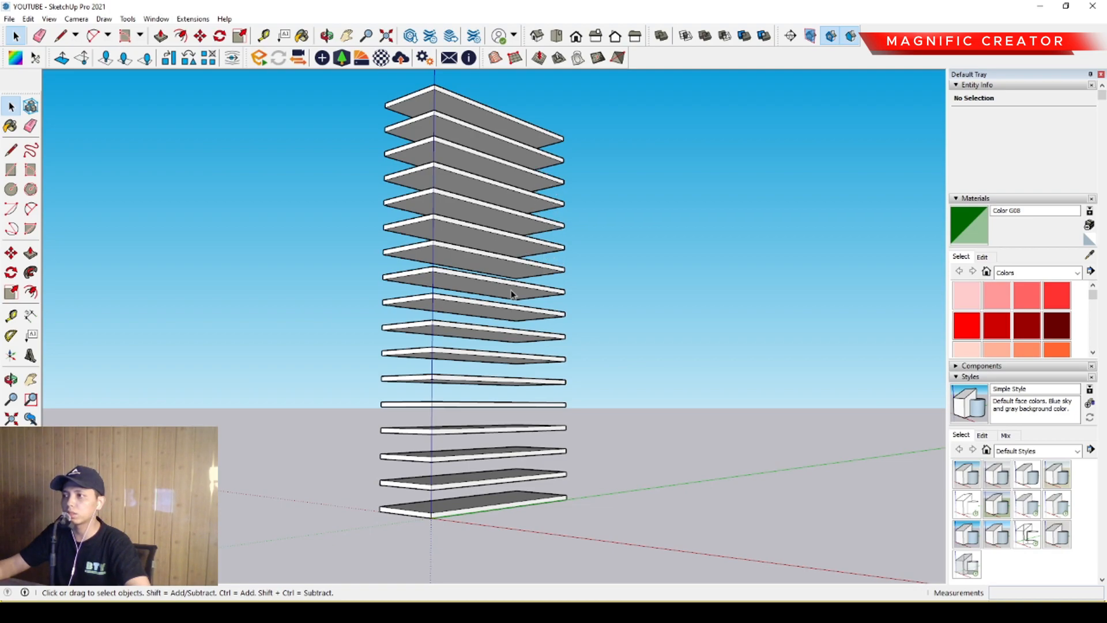
pyautogui.moveTo(499, 146); pyautogui.dragTo(486, 164, button='middle')
pyautogui.scroll(4, 486, 165)
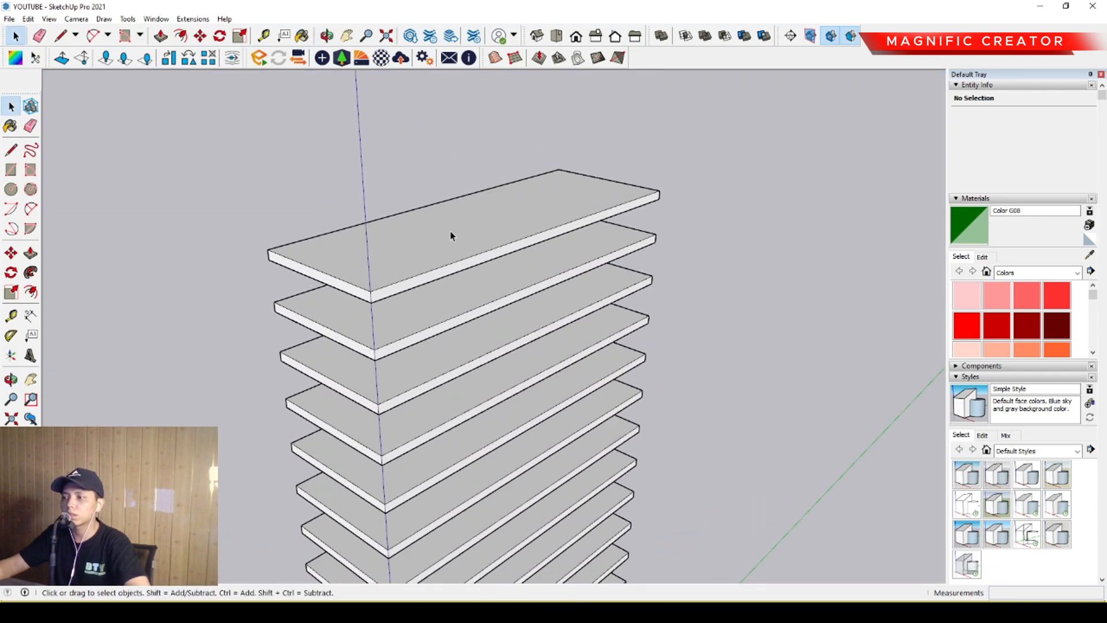
pyautogui.scroll(2, 455, 236)
pyautogui.moveTo(462, 240); pyautogui.dragTo(471, 288, button='middle')
pyautogui.scroll(-2, 486, 290)
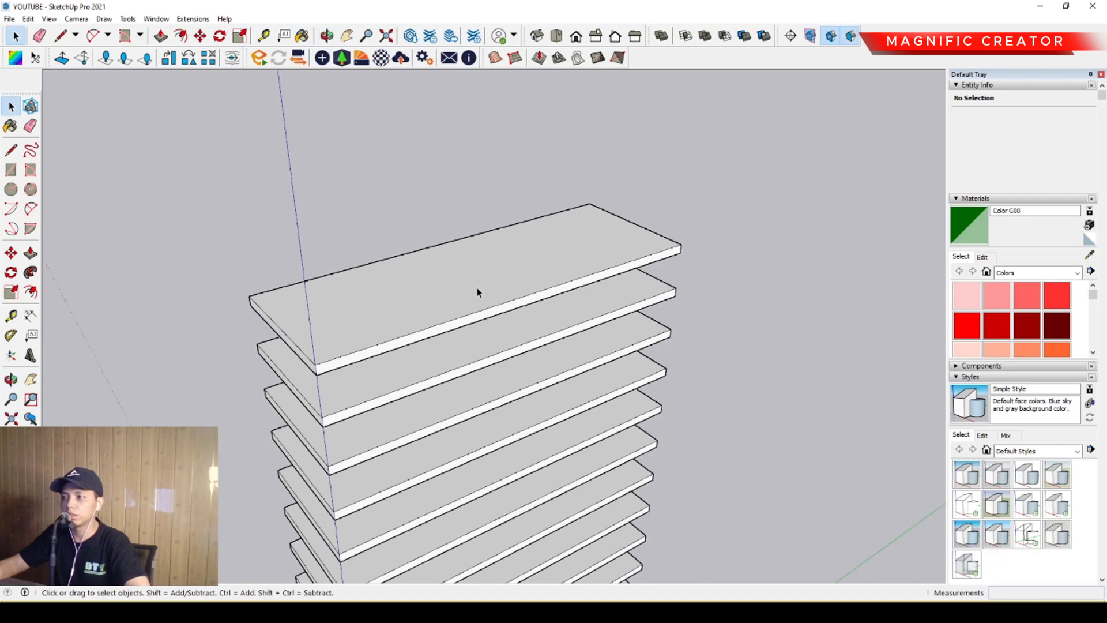
pyautogui.scroll(-4, 475, 294)
pyautogui.moveTo(469, 370); pyautogui.dragTo(467, 423, button='middle')
pyautogui.moveTo(469, 469); pyautogui.dragTo(420, 425, button='middle')
pyautogui.scroll(3, 470, 467)
pyautogui.scroll(4, 422, 462)
pyautogui.moveTo(424, 495); pyautogui.dragTo(568, 404, button='middle')
pyautogui.moveTo(568, 404)
pyautogui.mouseDown()
pyautogui.moveTo(583, 402)
pyautogui.moveTo(457, 403)
pyautogui.moveTo(548, 409)
pyautogui.mouseUp()
pyautogui.press('space')
pyautogui.moveTo(548, 405); pyautogui.dragTo(472, 446, button='middle')
pyautogui.press('space')
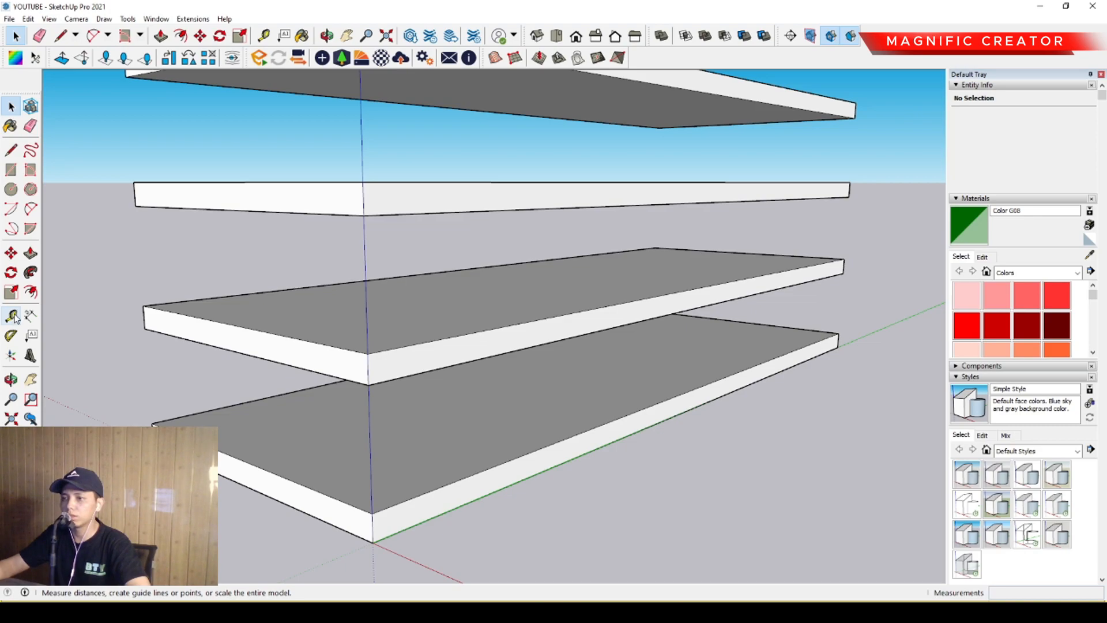
# Step: Create a guide line along the lowest slab's short top edge, from its outer corner to slightly past the corner at the vertical axis
pyautogui.moveTo(417, 447); pyautogui.dragTo(282, 482, button='middle')
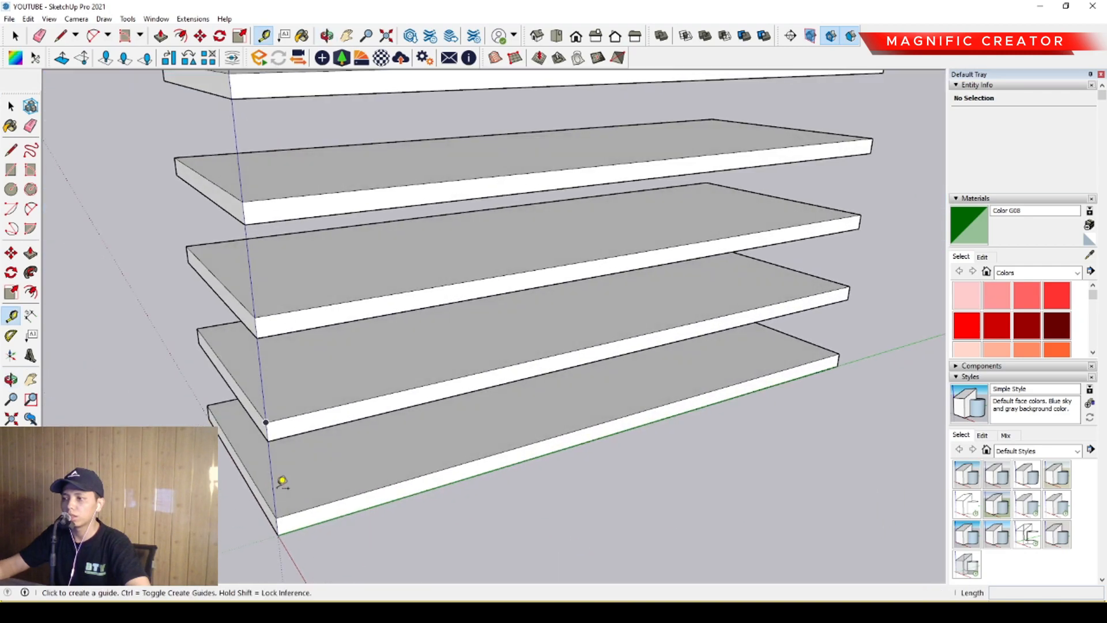
pyautogui.scroll(3, 282, 481)
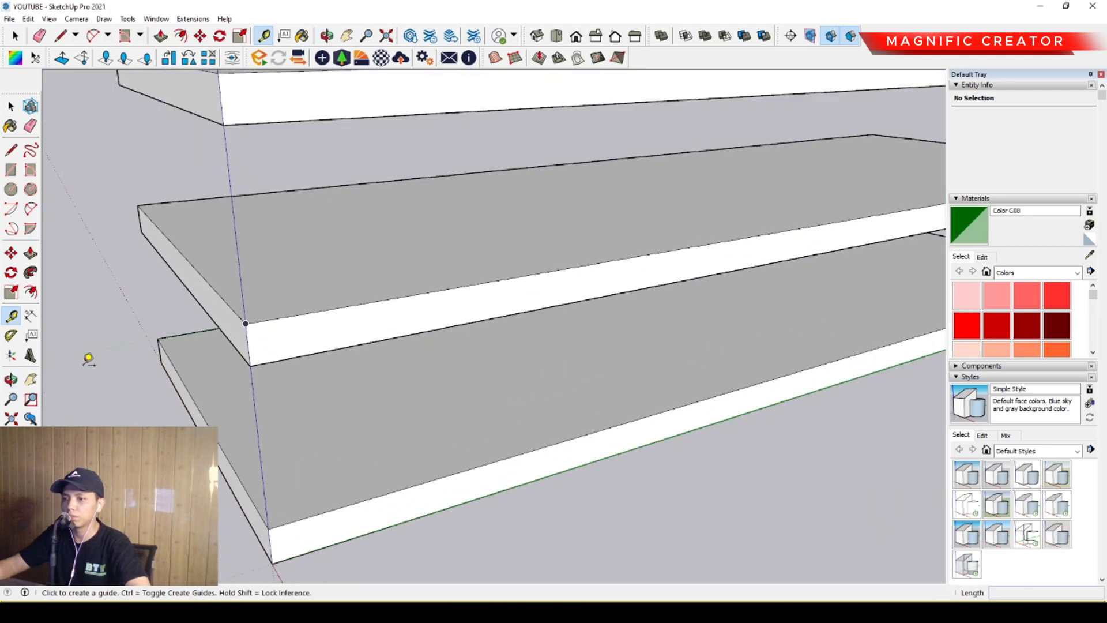
pyautogui.press('space')
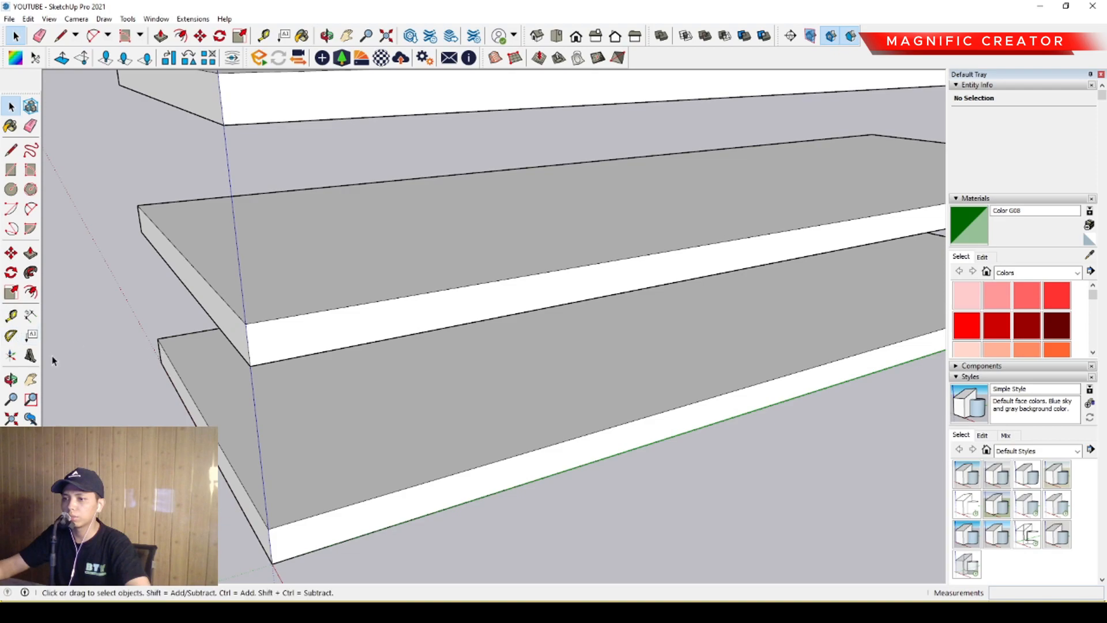
pyautogui.click(11, 315)
pyautogui.moveTo(235, 395); pyautogui.dragTo(241, 294, button='middle')
pyautogui.click(222, 289)
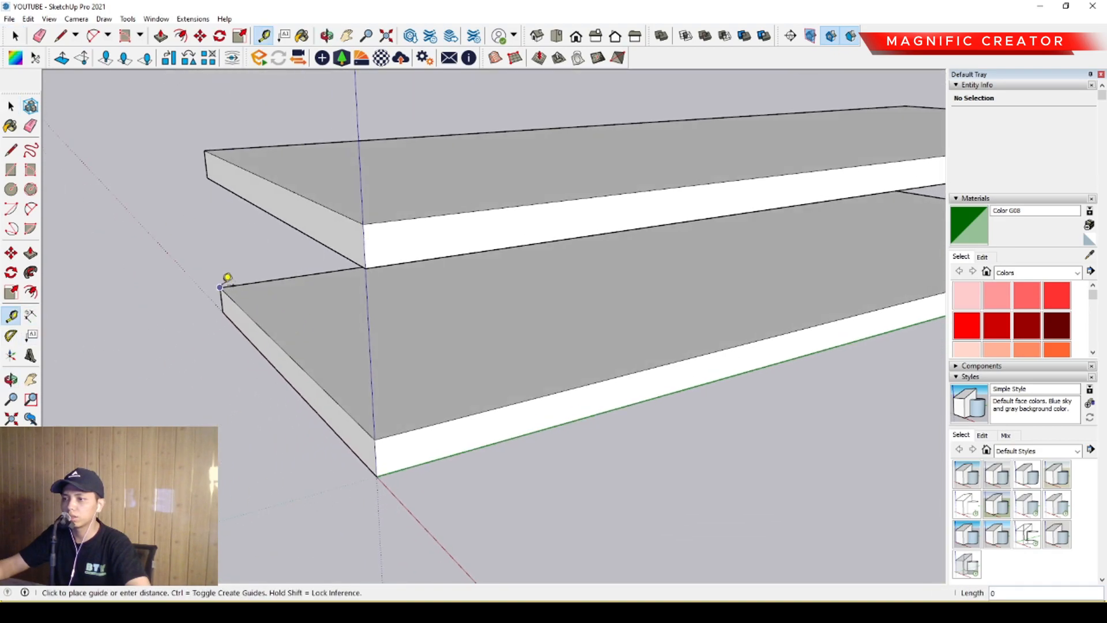
pyautogui.scroll(-2, 289, 331)
pyautogui.click(394, 450)
pyautogui.press('space')
# Step: Move the guide line back along the lowest slab's short edge so it overhangs the slab at both ends
pyautogui.scroll(4, 459, 461)
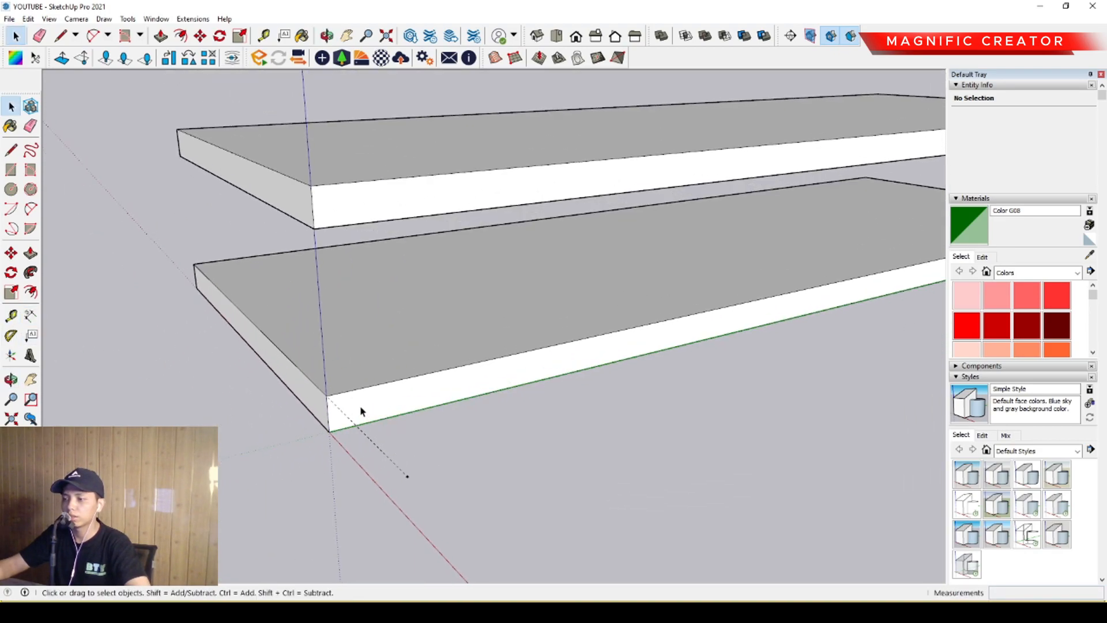
pyautogui.keyDown('shift'); pyautogui.moveTo(335, 420); pyautogui.dragTo(400, 443, button='middle'); pyautogui.keyUp('shift')
pyautogui.click(11, 253)
pyautogui.click(459, 459)
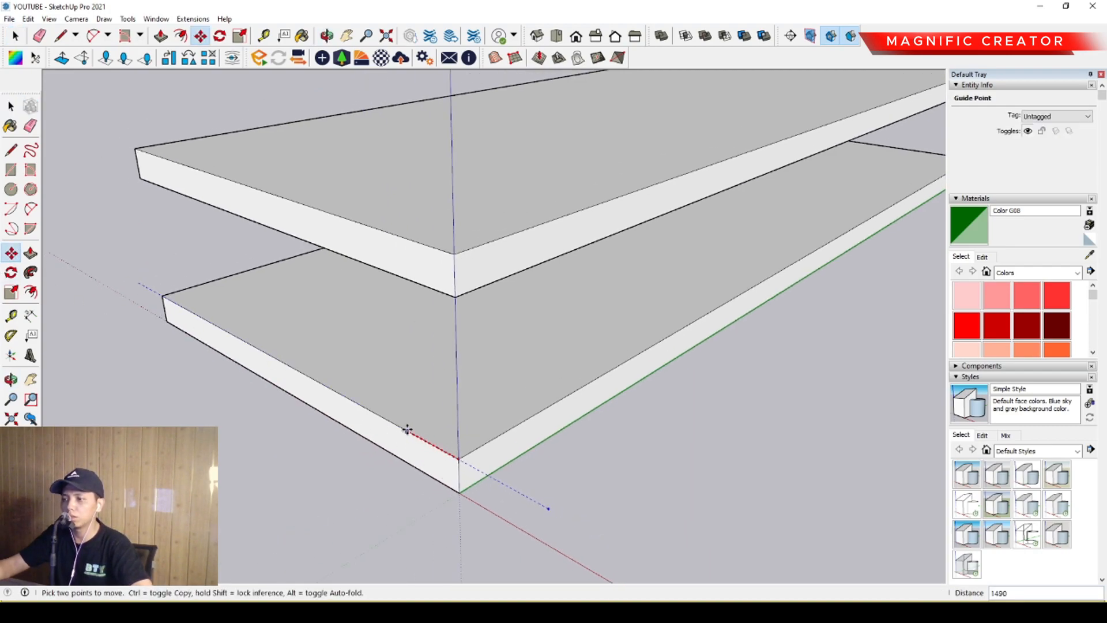
pyautogui.click(390, 420)
pyautogui.press('space')
pyautogui.scroll(3, 390, 428)
pyautogui.moveTo(484, 444); pyautogui.dragTo(458, 430, button='middle')
pyautogui.click(360, 488)
pyautogui.moveTo(360, 488); pyautogui.dragTo(423, 406, button='middle')
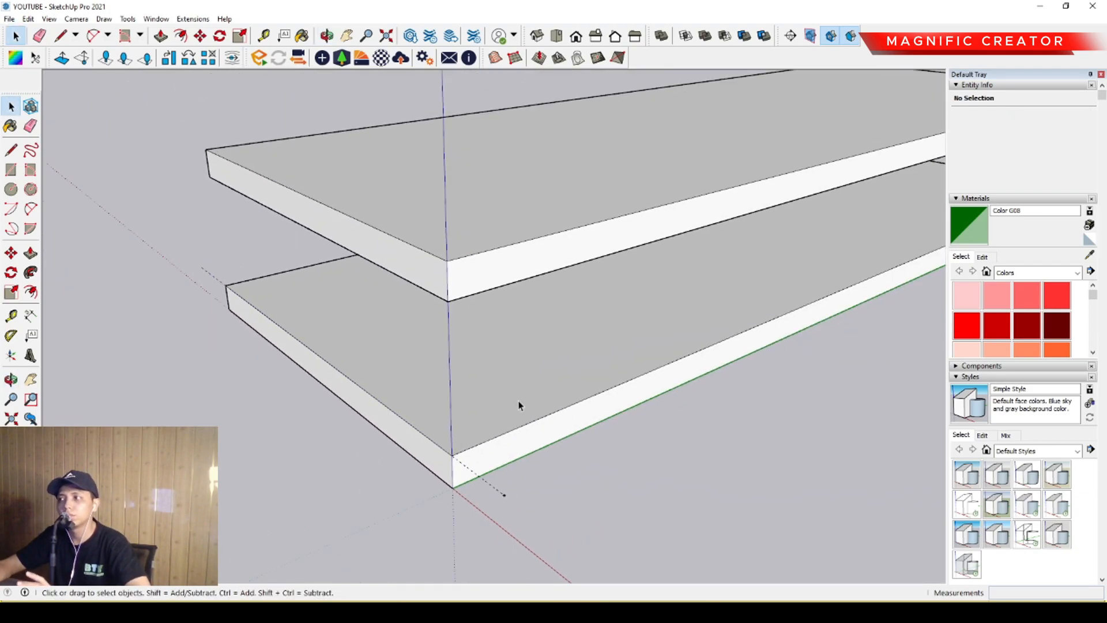
# Step: Copy the guide line 34000 mm along the lowest slab's long edge to its far corner and divide the span with 12/
pyautogui.scroll(-4, 513, 407)
pyautogui.moveTo(507, 408); pyautogui.dragTo(424, 447, button='middle')
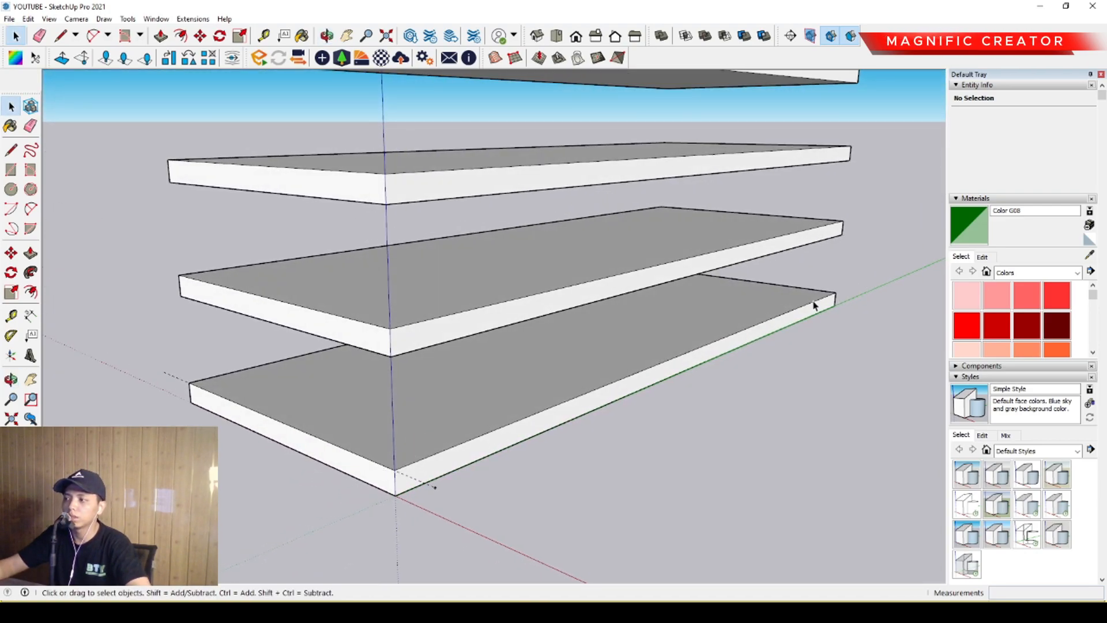
pyautogui.scroll(2, 437, 489)
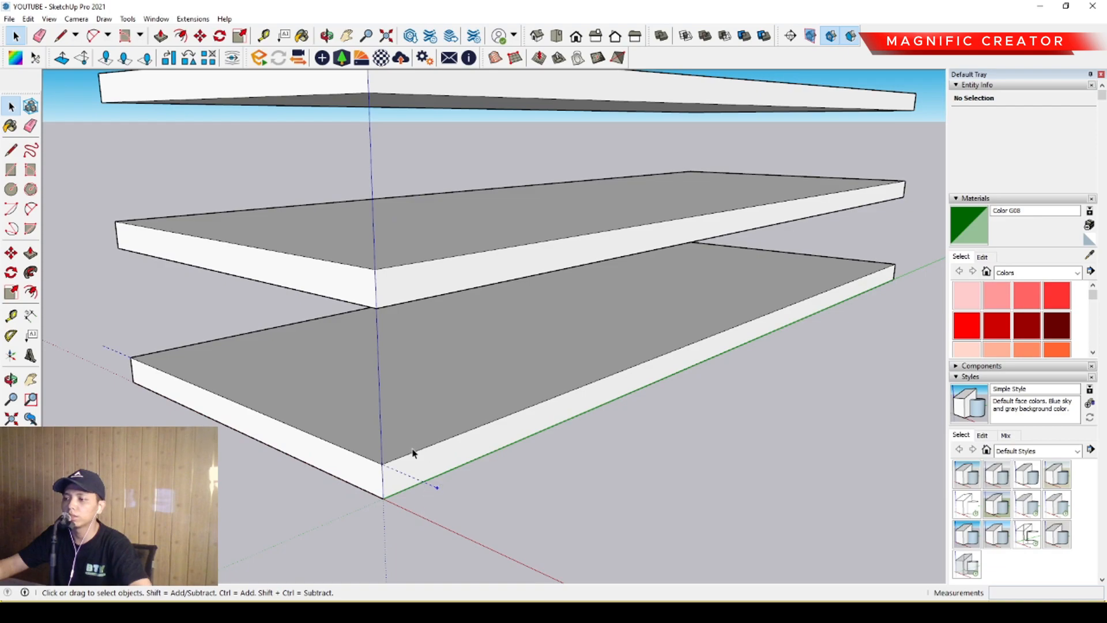
pyautogui.moveTo(412, 454); pyautogui.dragTo(360, 446, button='middle')
pyautogui.click(10, 253)
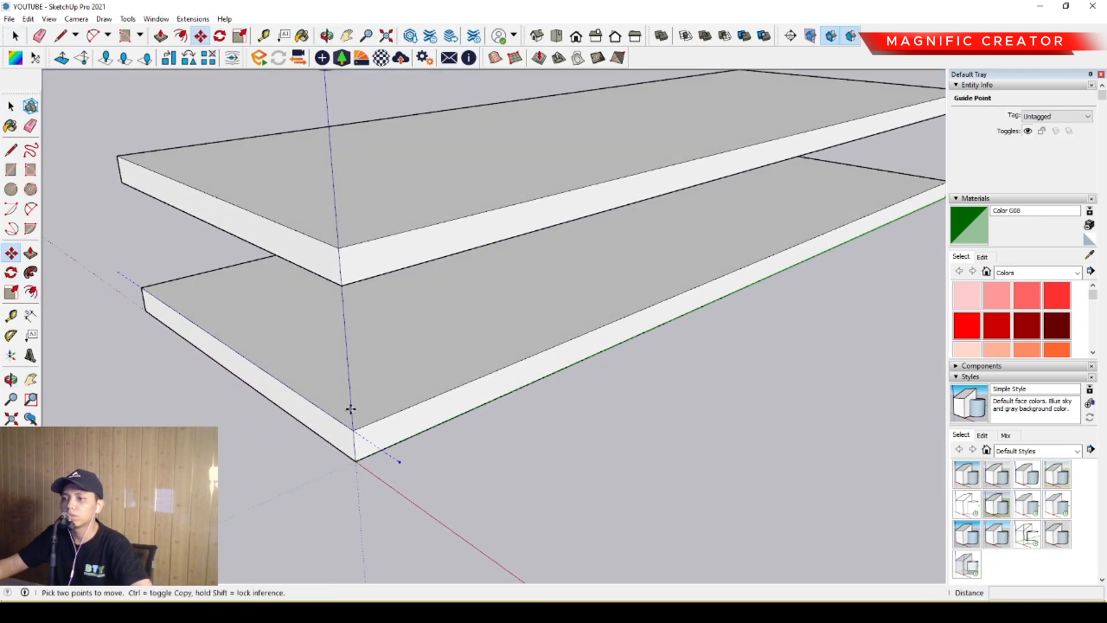
pyautogui.press('ctrl')
pyautogui.click(353, 430)
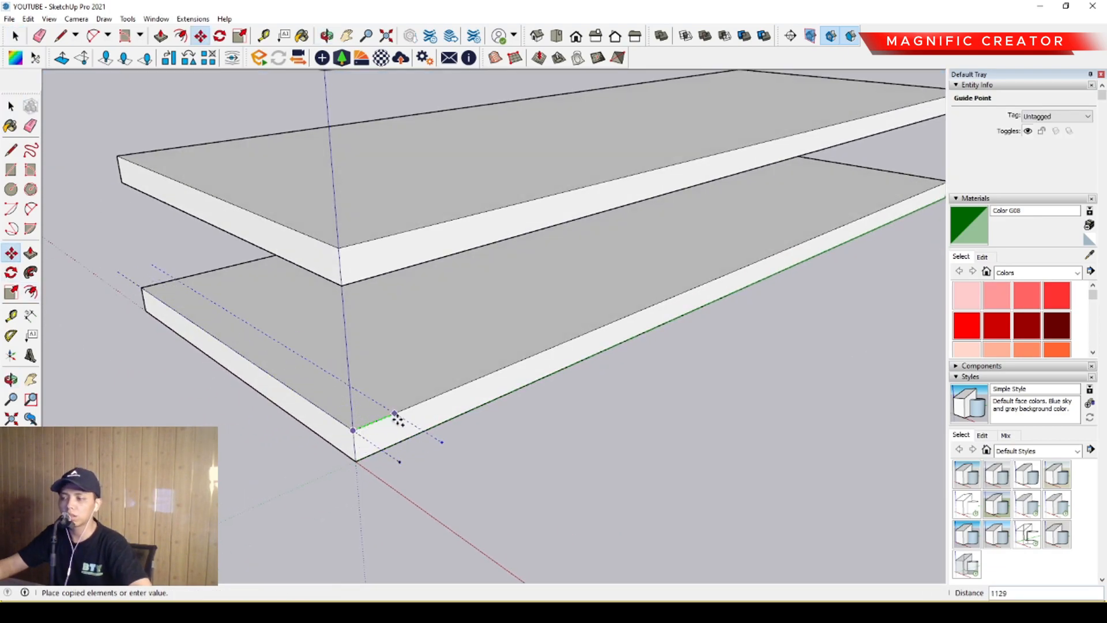
pyautogui.keyDown('shift'); pyautogui.moveTo(647, 303); pyautogui.dragTo(344, 477, button='middle'); pyautogui.keyUp('shift')
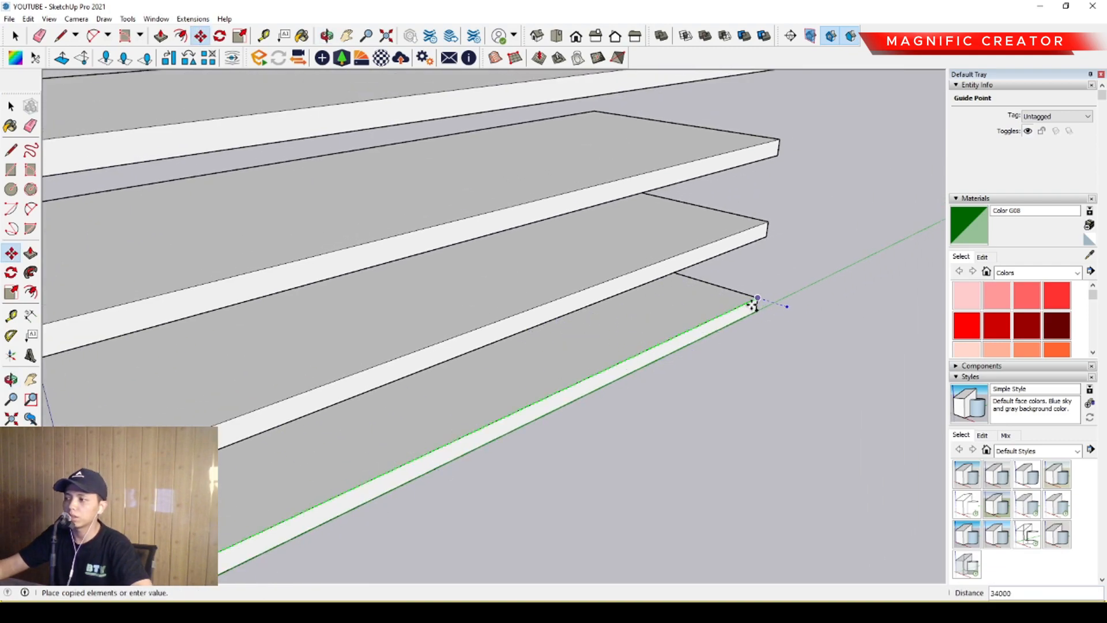
pyautogui.press('Return')
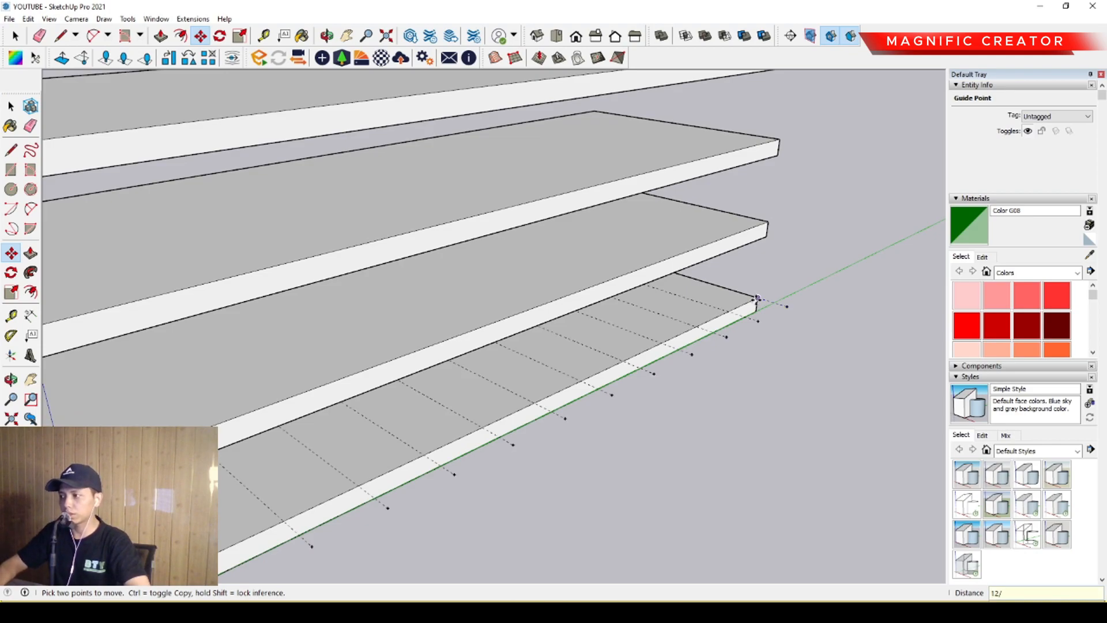
# Step: Try to measure the guide spacing with the Line tool, starting where a guide crosses the lowest slab's long top edge
pyautogui.press('space')
pyautogui.moveTo(264, 499); pyautogui.dragTo(407, 390, button='middle')
pyautogui.scroll(3, 355, 455)
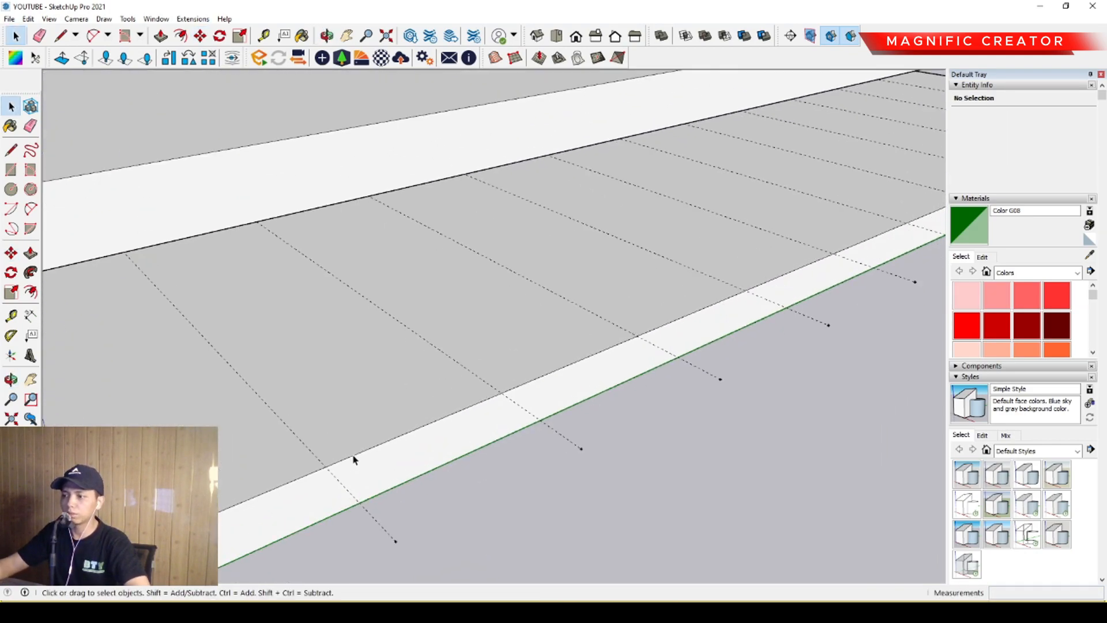
pyautogui.press('l')
pyautogui.click(328, 467)
pyautogui.press('Escape')
pyautogui.click(337, 482)
pyautogui.press('space')
pyautogui.scroll(-2, 372, 487)
pyautogui.moveTo(368, 481); pyautogui.dragTo(413, 383, button='middle')
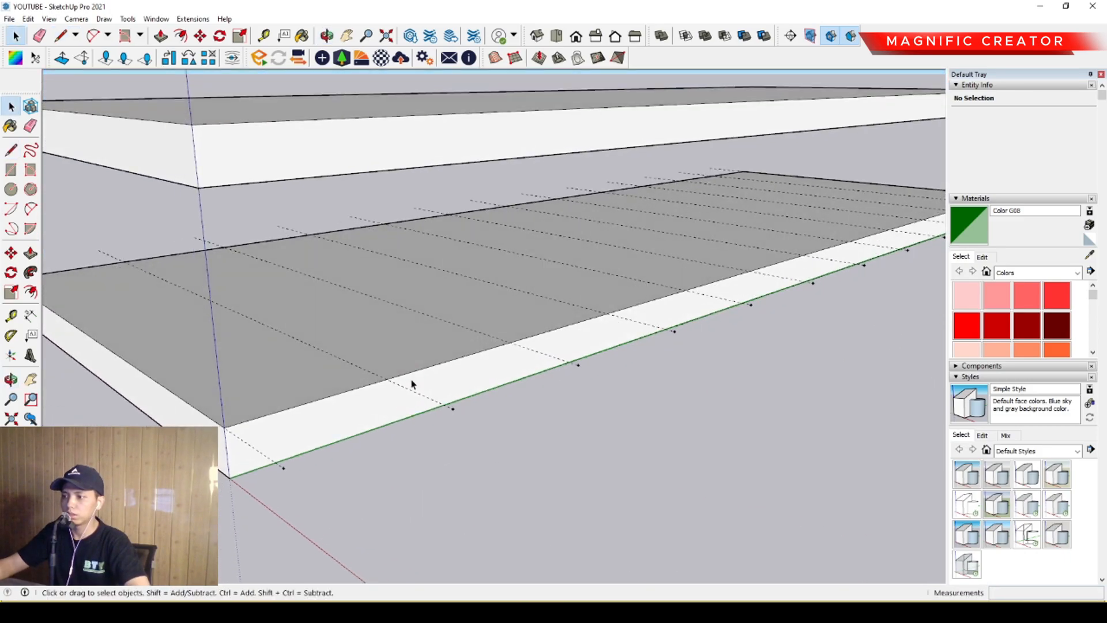
# Step: Check the spacing between neighbouring guide endpoints near the start of the lowest slab with the Line tool
pyautogui.press('l')
pyautogui.click(453, 408)
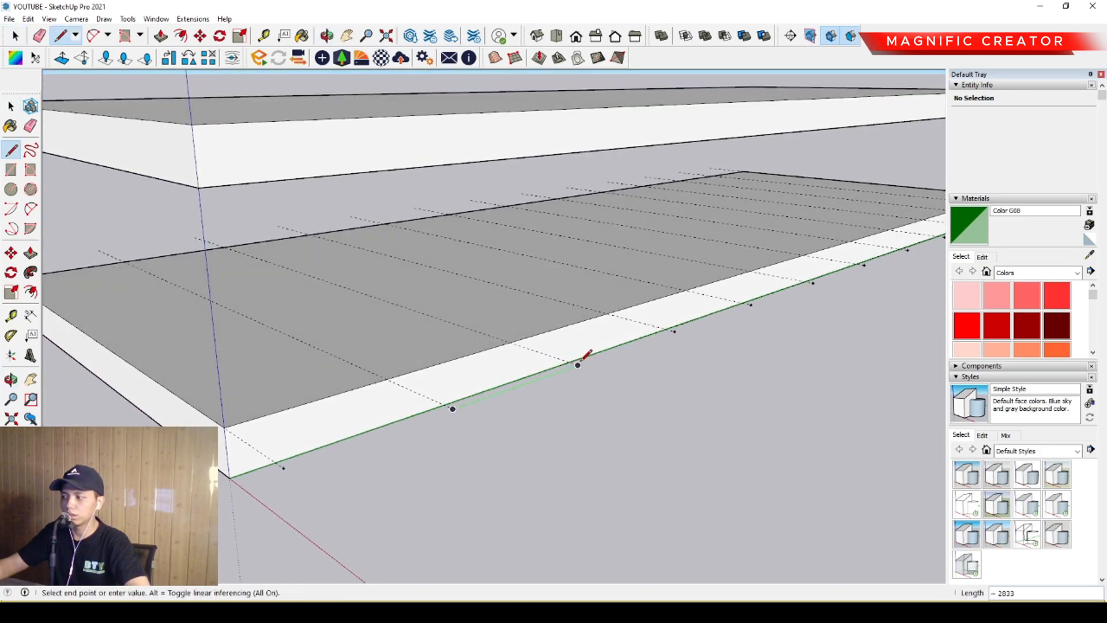
pyautogui.press('space')
pyautogui.moveTo(578, 368); pyautogui.dragTo(333, 480, button='middle')
pyautogui.press('l')
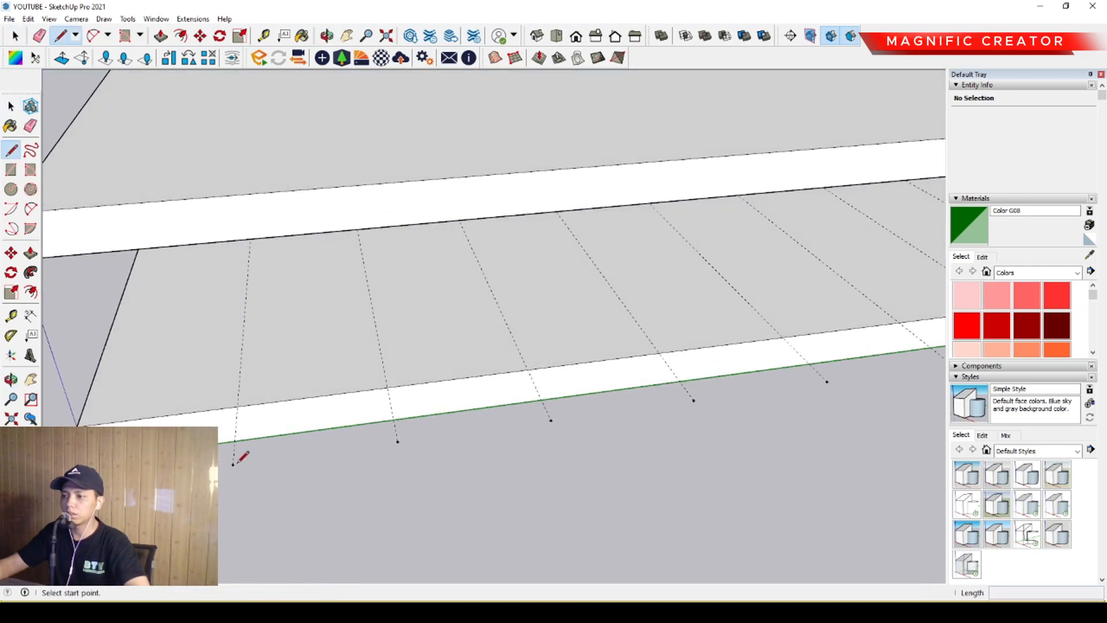
pyautogui.click(233, 464)
pyautogui.scroll(2, 397, 436)
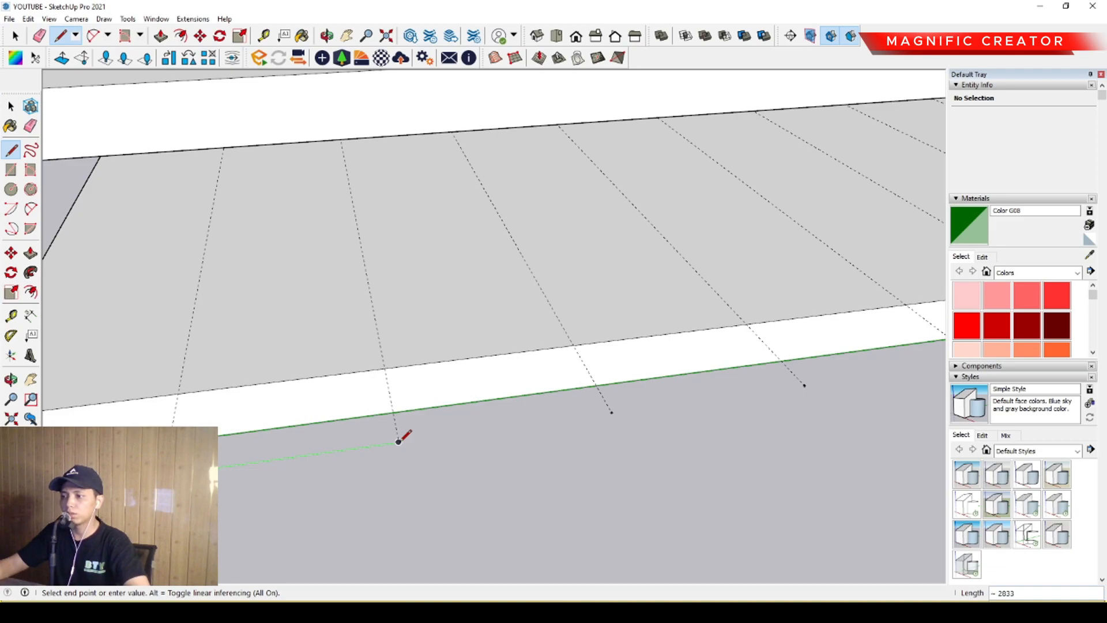
pyautogui.press('space')
# Step: Delete all the copied guide lines along the lowest slab, keeping only the original one at its near end
pyautogui.scroll(-5, 367, 404)
pyautogui.moveTo(413, 341); pyautogui.dragTo(423, 388, button='middle')
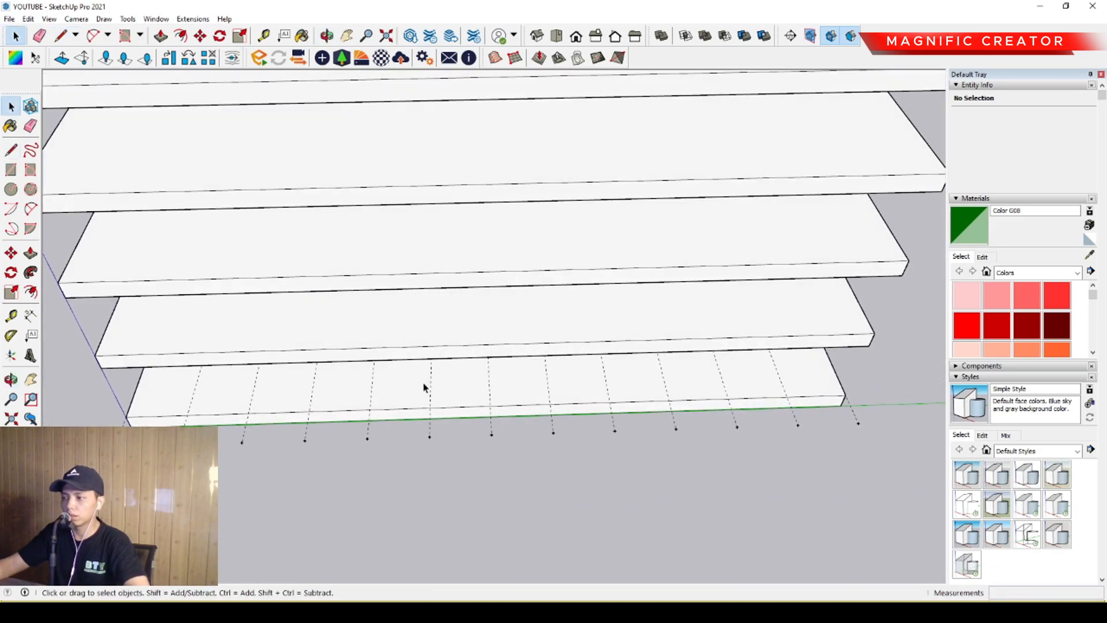
pyautogui.moveTo(894, 412); pyautogui.dragTo(493, 475)
pyautogui.moveTo(303, 472); pyautogui.dragTo(301, 471)
pyautogui.moveTo(301, 471); pyautogui.dragTo(796, 470, button='middle')
pyautogui.moveTo(235, 473); pyautogui.dragTo(164, 475)
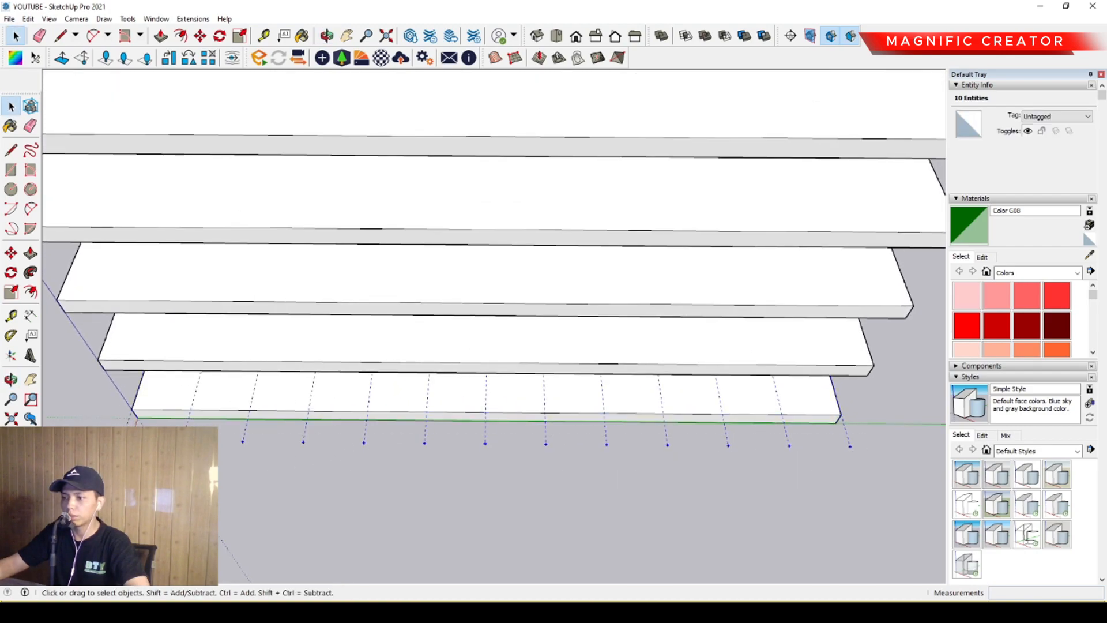
pyautogui.press('Delete')
# Step: Copy the remaining guide line 34000 mm to the lowest slab's far corner and divide the span with 11/
pyautogui.scroll(2, 136, 430)
pyautogui.click(123, 433)
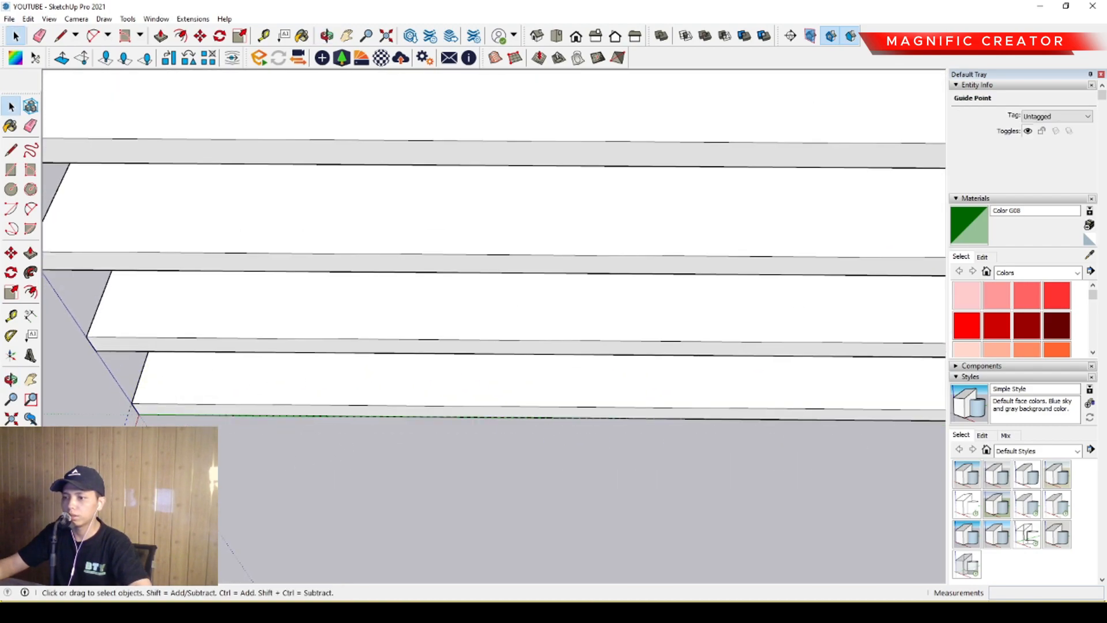
pyautogui.scroll(3, 123, 432)
pyautogui.click(11, 253)
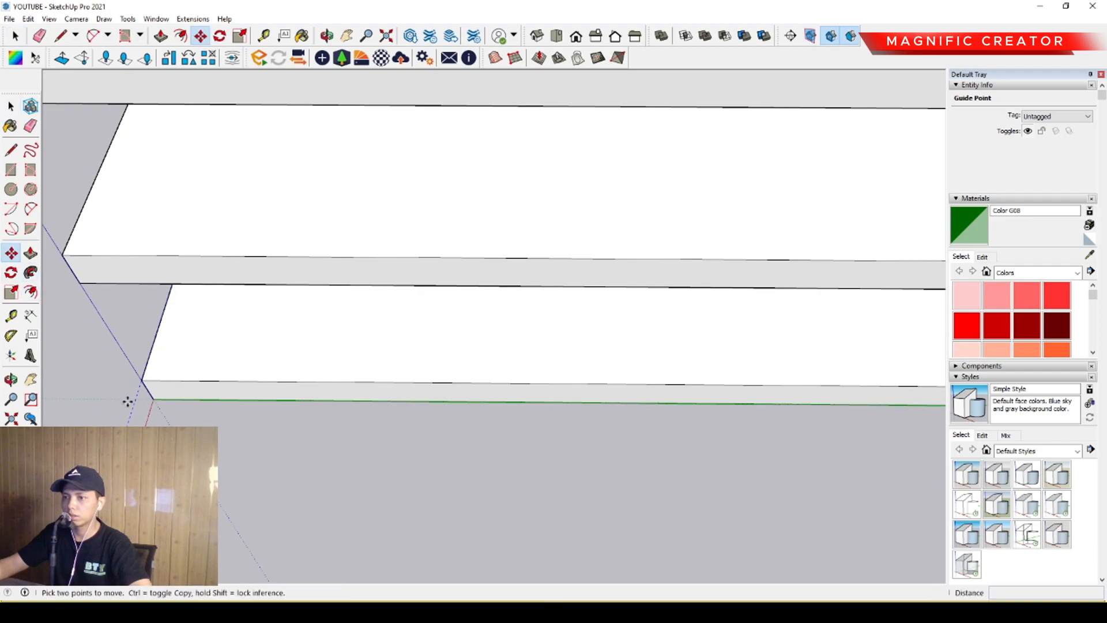
pyautogui.click(121, 446)
pyautogui.press('ctrl')
pyautogui.scroll(-2, 253, 441)
pyautogui.keyDown('shift'); pyautogui.moveTo(842, 410); pyautogui.dragTo(407, 407, button='middle'); pyautogui.keyUp('shift')
pyautogui.scroll(-4, 408, 408)
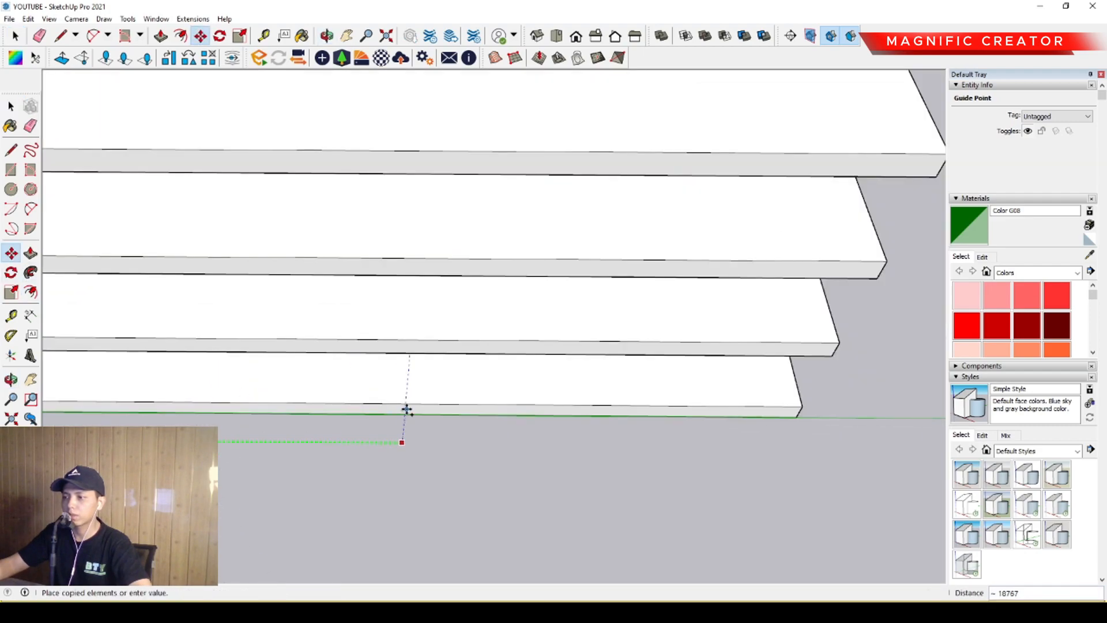
pyautogui.click(701, 408)
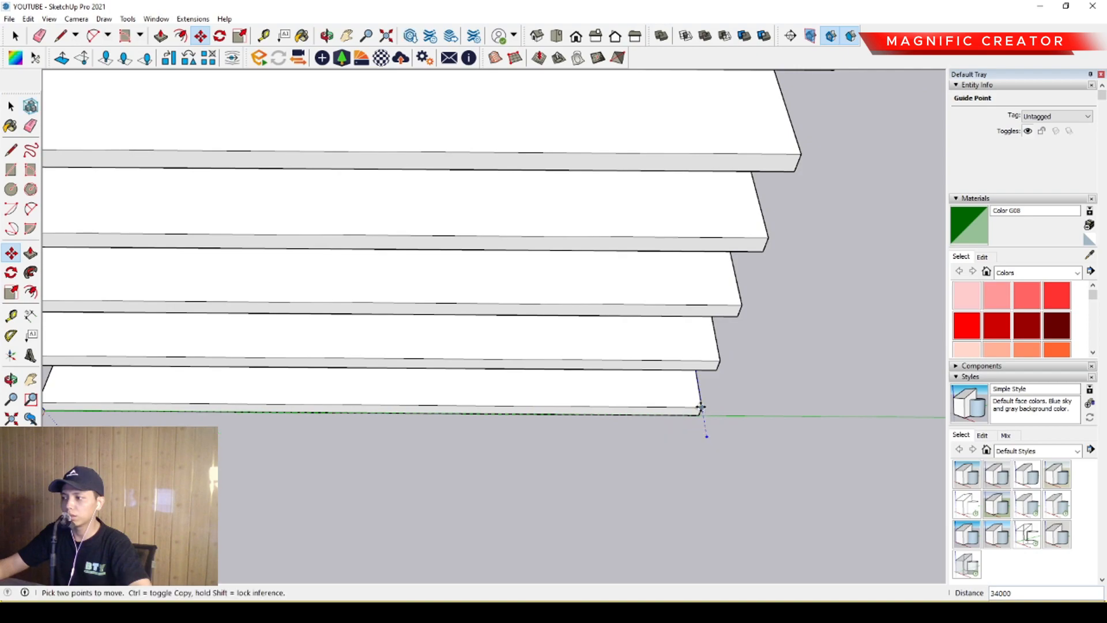
pyautogui.write('11/')
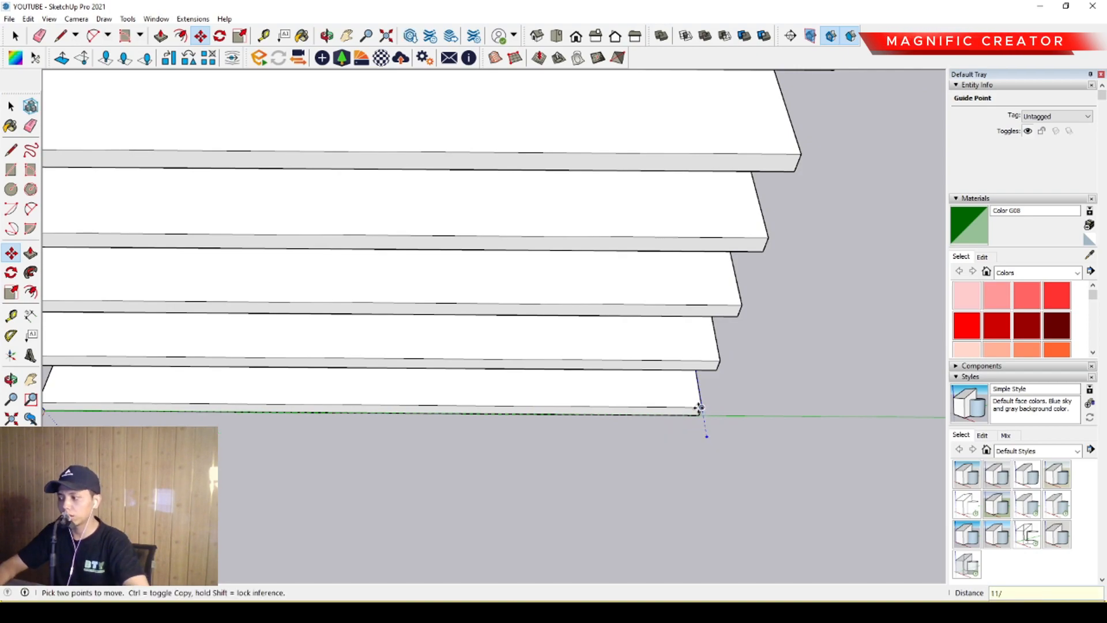
pyautogui.press('Return')
# Step: Check the spacing between the last two guide endpoints of the 11/ division with the Line tool
pyautogui.scroll(3, 617, 456)
pyautogui.press('l')
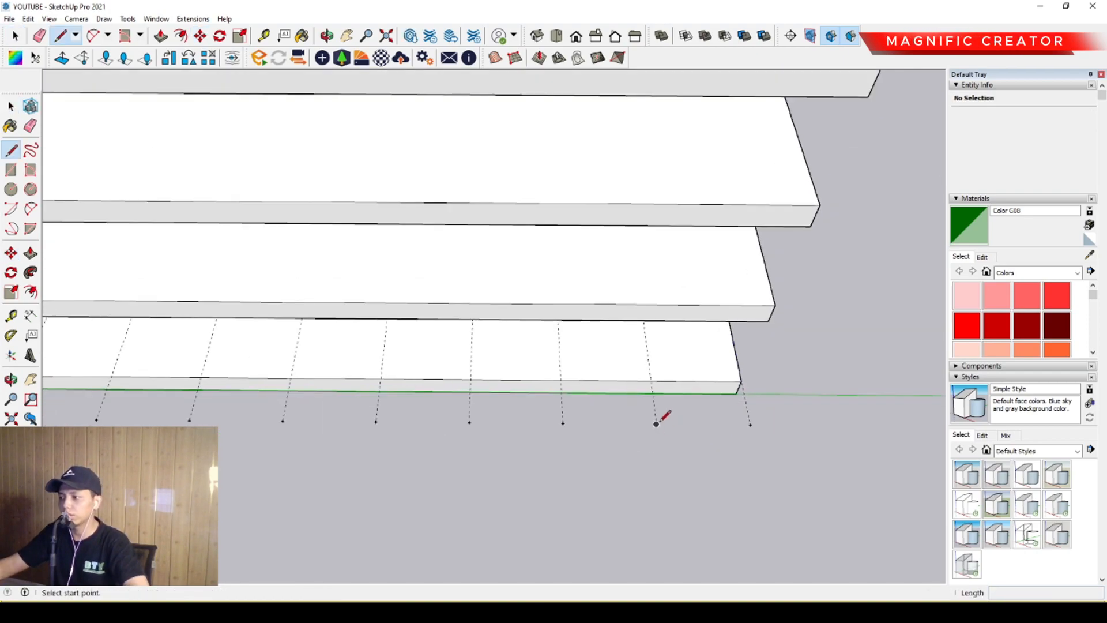
pyautogui.click(656, 423)
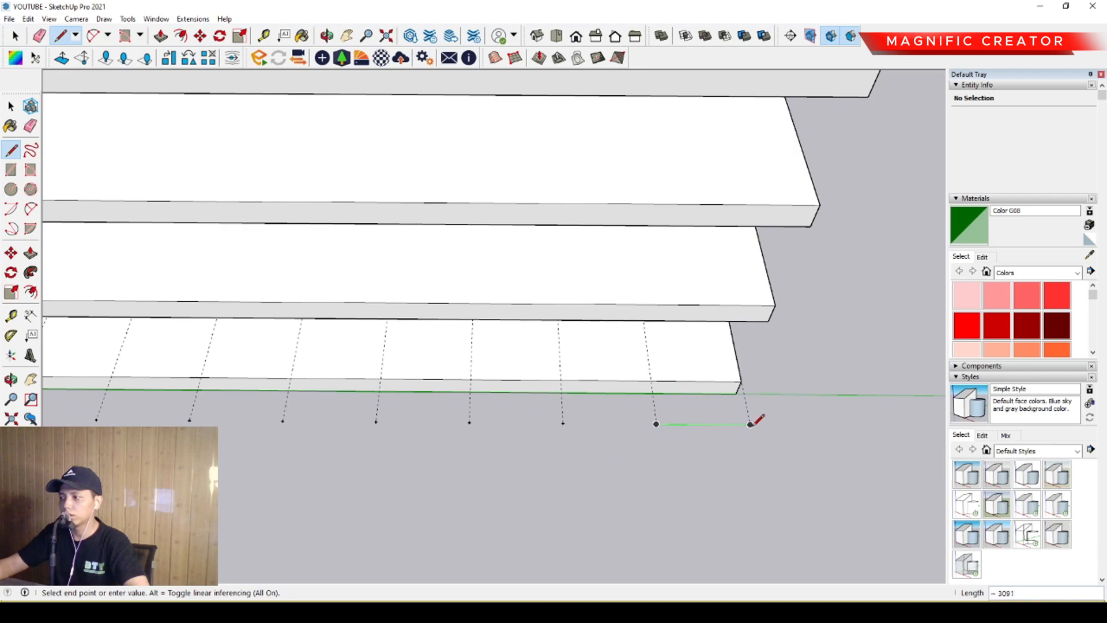
pyautogui.press('space')
# Step: Copy the original guide line 34000 mm to the lowest slab's far corner and divide the span with 9/
pyautogui.moveTo(754, 425)
pyautogui.mouseDown(button='middle')
pyautogui.moveTo(492, 353)
pyautogui.moveTo(546, 287)
pyautogui.moveTo(363, 456)
pyautogui.moveTo(338, 462)
pyautogui.moveTo(476, 376)
pyautogui.moveTo(282, 495)
pyautogui.moveTo(378, 391)
pyautogui.moveTo(415, 398)
pyautogui.mouseUp(button='middle')
pyautogui.scroll(2, 363, 455)
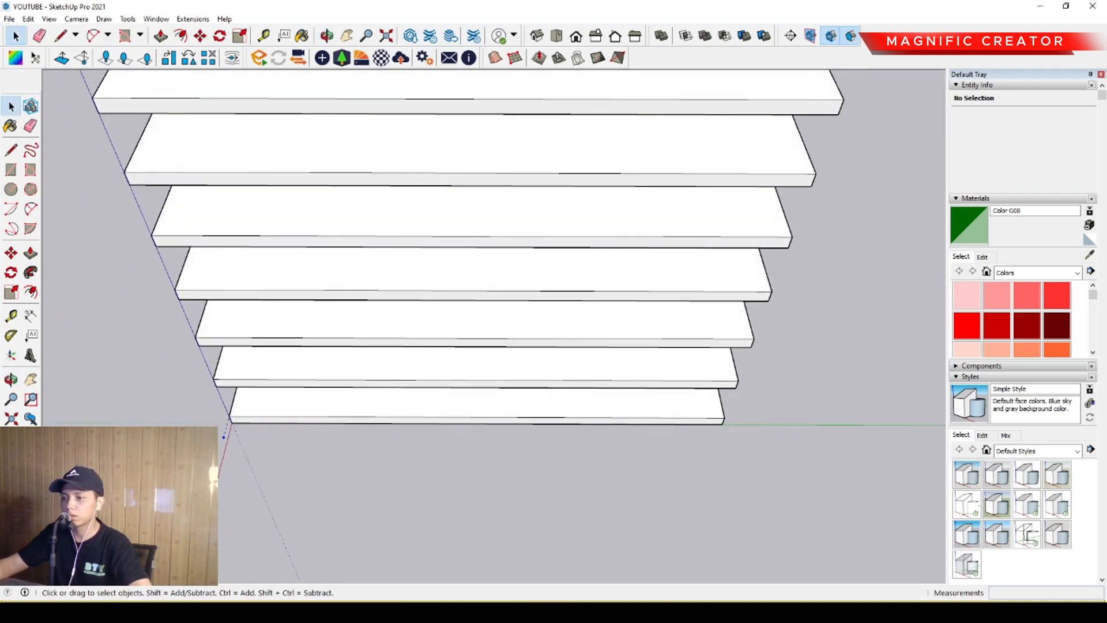
pyautogui.click(224, 436)
pyautogui.scroll(3, 233, 424)
pyautogui.press('m')
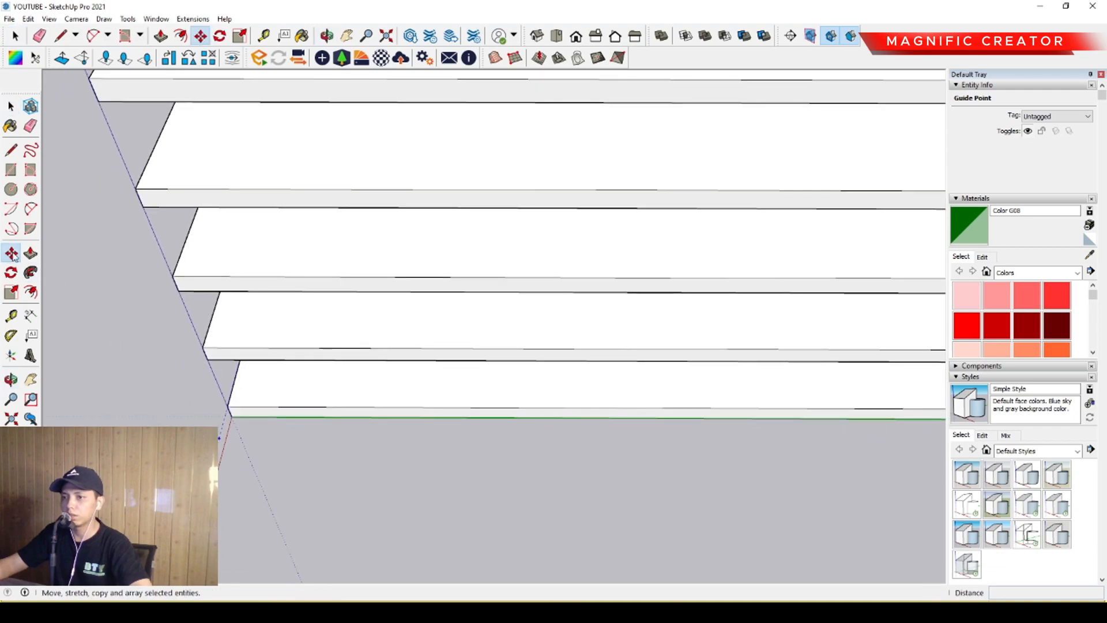
pyautogui.press('ctrl')
pyautogui.click(222, 440)
pyautogui.scroll(-2, 311, 420)
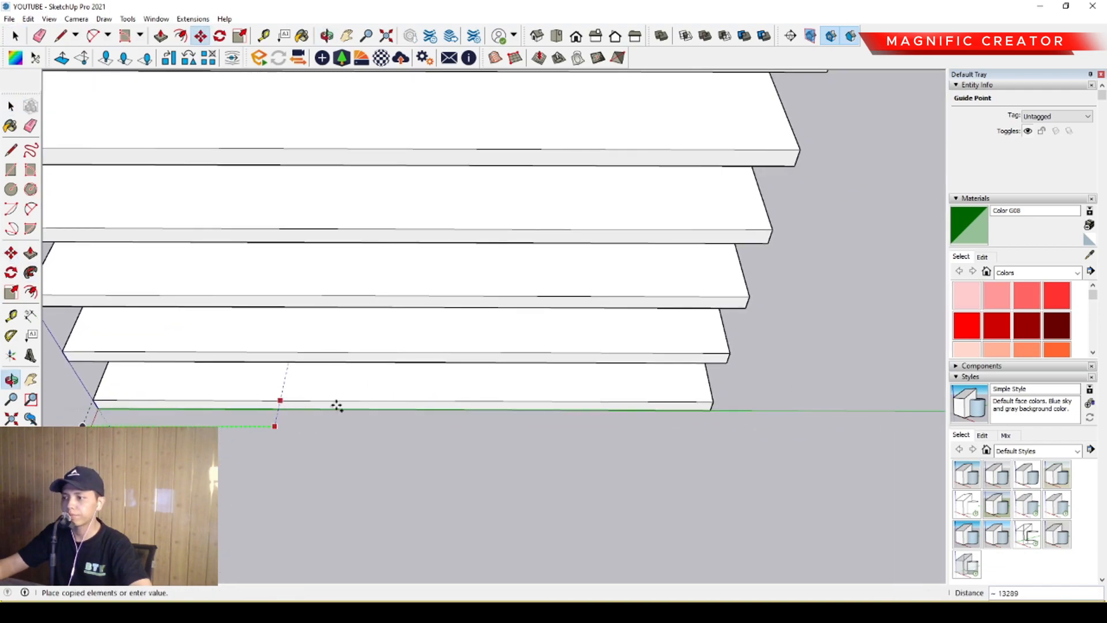
pyautogui.click(711, 403)
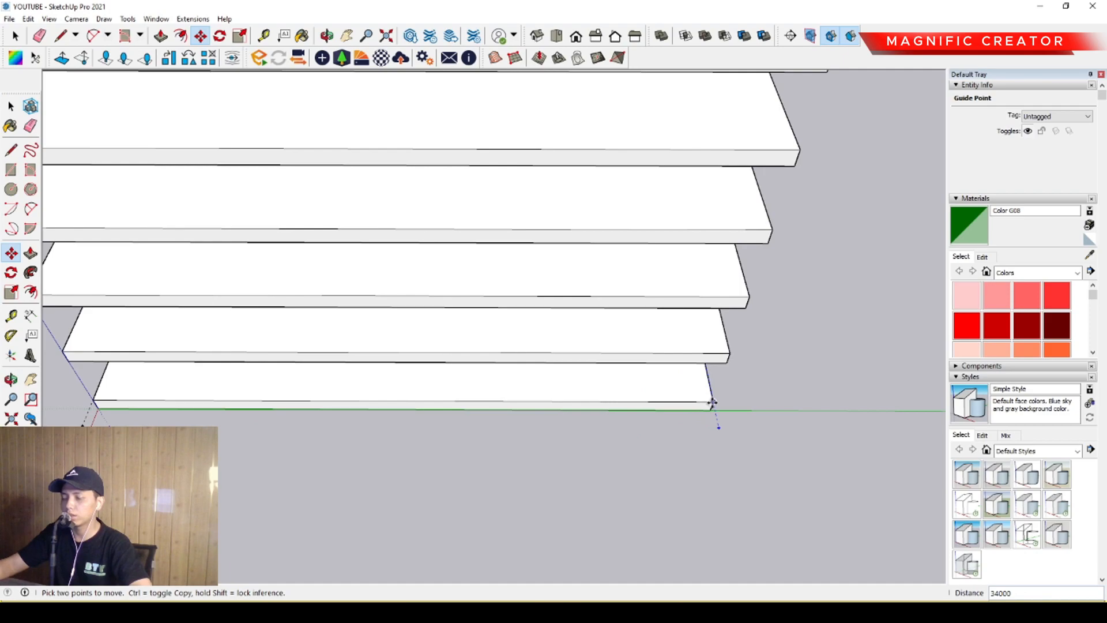
pyautogui.write('9/')
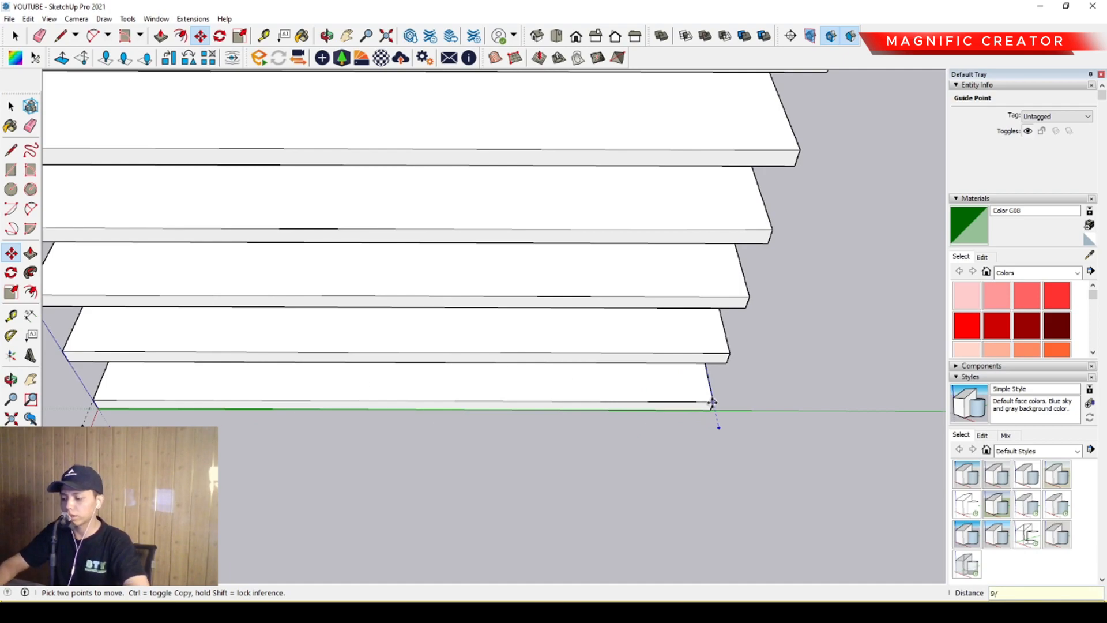
pyautogui.press('Return')
# Step: Check the spacing between the last two guide endpoints of the 9/ division with the Line tool
pyautogui.press('space')
pyautogui.press('l')
pyautogui.click(647, 427)
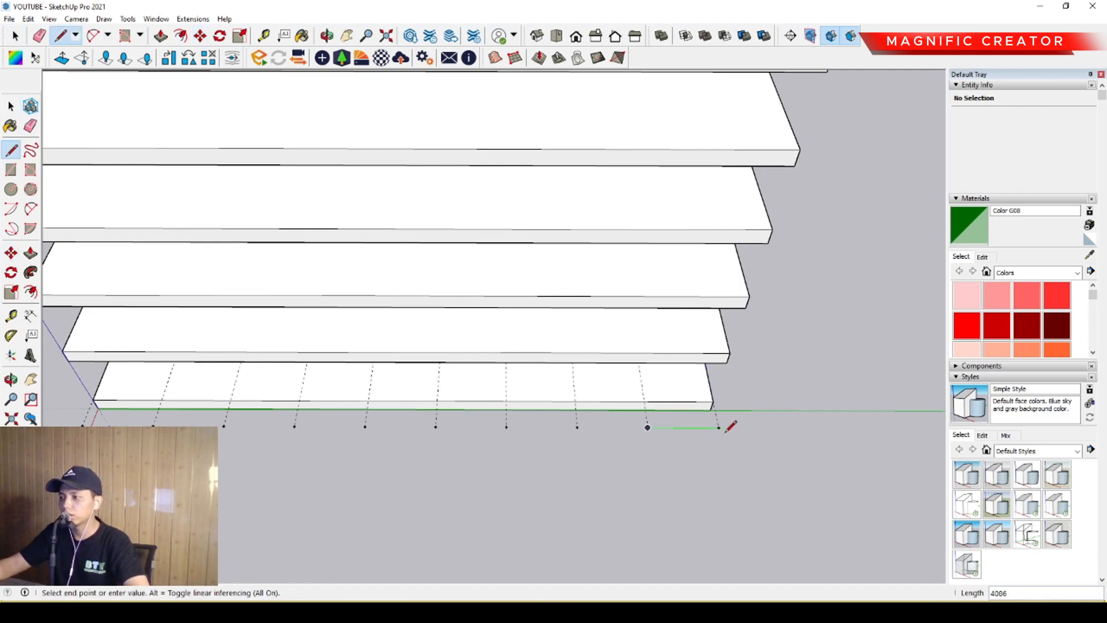
pyautogui.press('space')
pyautogui.moveTo(453, 413); pyautogui.dragTo(490, 425, button='middle')
pyautogui.scroll(2, 479, 443)
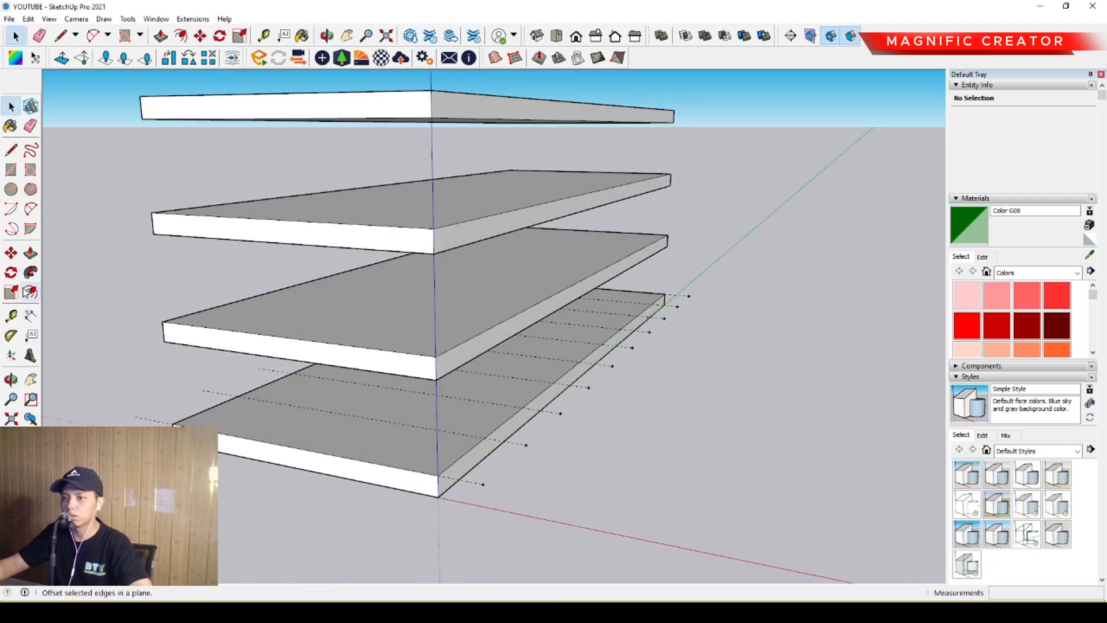
pyautogui.moveTo(270, 353); pyautogui.dragTo(434, 383, button='middle')
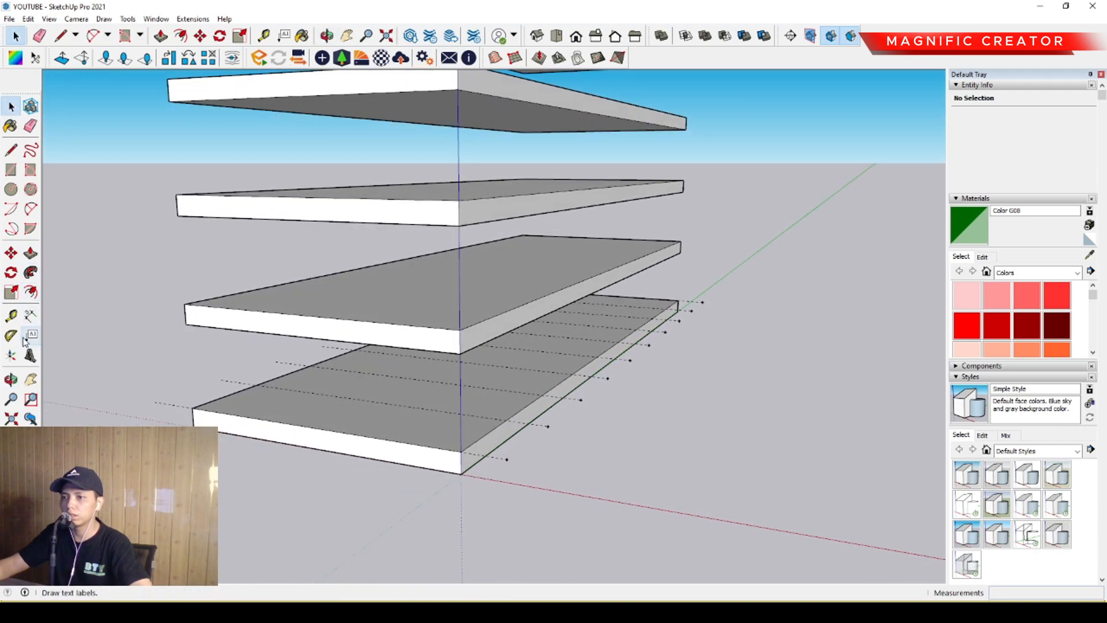
# Step: Create a lengthwise guide line from the lowest slab's upper front corner along its long edge with the Tape Measure tool
pyautogui.click(11, 316)
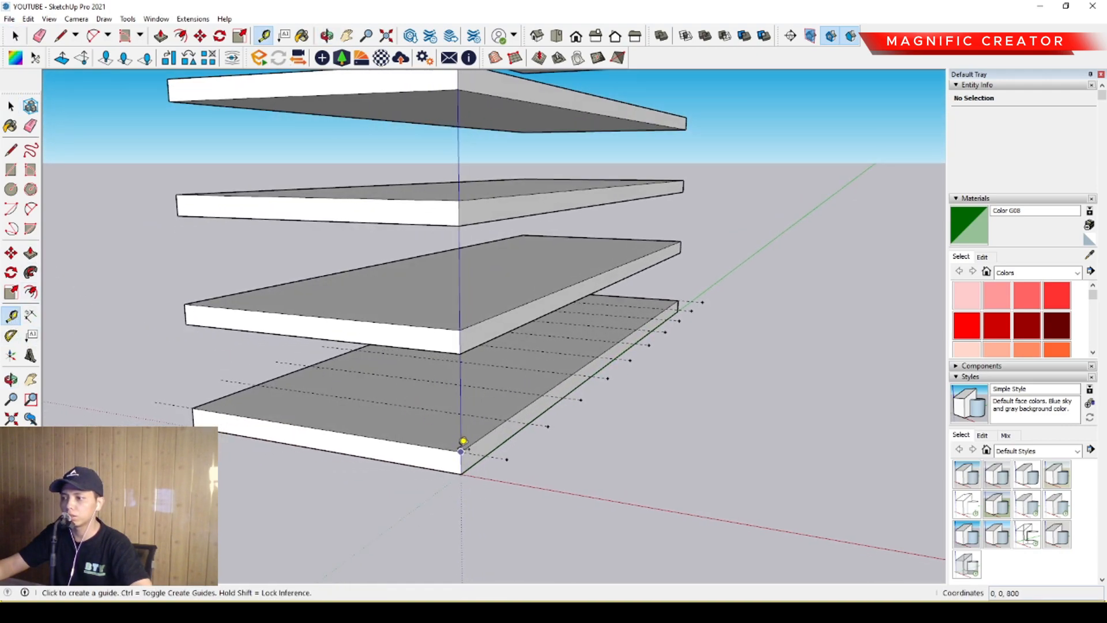
pyautogui.click(458, 440)
pyautogui.moveTo(555, 383); pyautogui.dragTo(533, 432, button='middle')
pyautogui.press('space')
# Step: Slide the new guide line along its own axis so it extends past both ends of the lowest slab
pyautogui.moveTo(749, 276); pyautogui.dragTo(671, 350)
pyautogui.press('m')
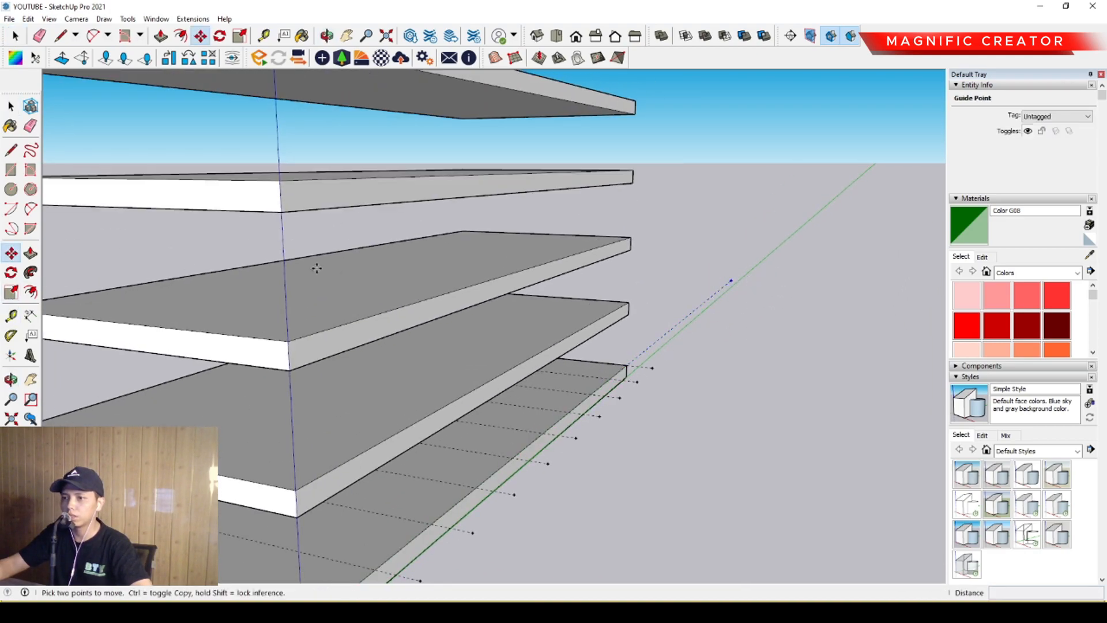
pyautogui.moveTo(660, 338); pyautogui.dragTo(477, 445, button='middle')
pyautogui.moveTo(621, 482); pyautogui.dragTo(599, 511)
pyautogui.scroll(3, 360, 406)
pyautogui.moveTo(359, 406); pyautogui.dragTo(699, 346, button='middle')
pyautogui.scroll(-2, 699, 346)
pyautogui.keyDown('shift'); pyautogui.moveTo(606, 361); pyautogui.dragTo(534, 291, button='middle'); pyautogui.keyUp('shift')
pyautogui.moveTo(534, 291); pyautogui.dragTo(658, 299, button='middle')
pyautogui.moveTo(751, 373); pyautogui.dragTo(748, 376)
pyautogui.scroll(3, 639, 314)
pyautogui.moveTo(639, 316); pyautogui.dragTo(643, 351, button='middle')
# Step: Copy the lengthwise guide line from the lowest slab's upper corner inward along the short edge
pyautogui.click(11, 252)
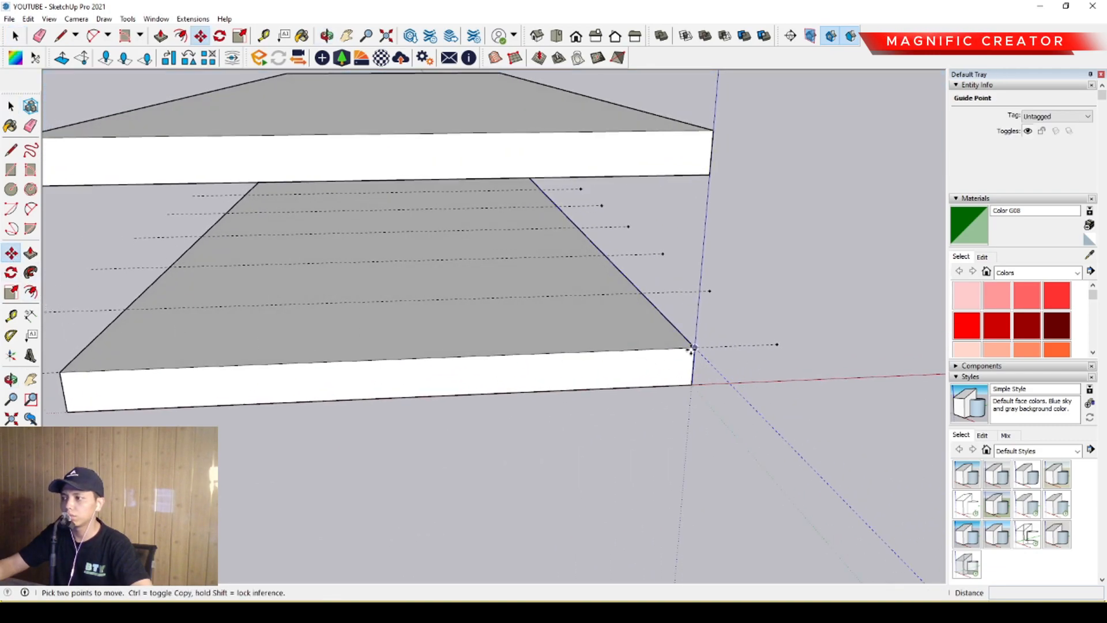
pyautogui.click(693, 348)
pyautogui.press('ctrl')
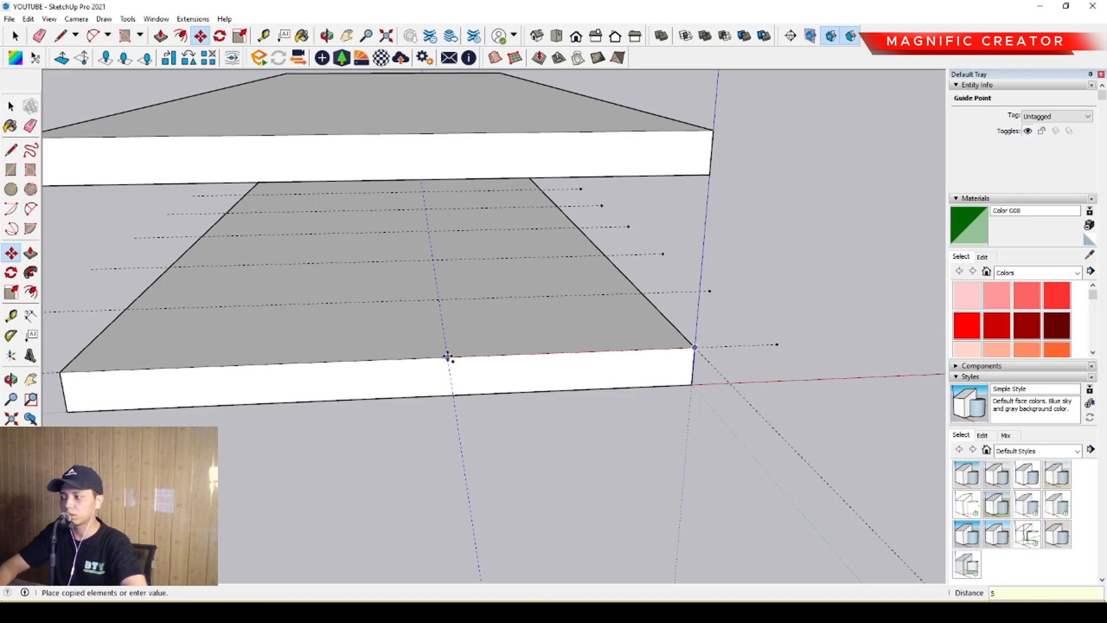
pyautogui.press('Return')
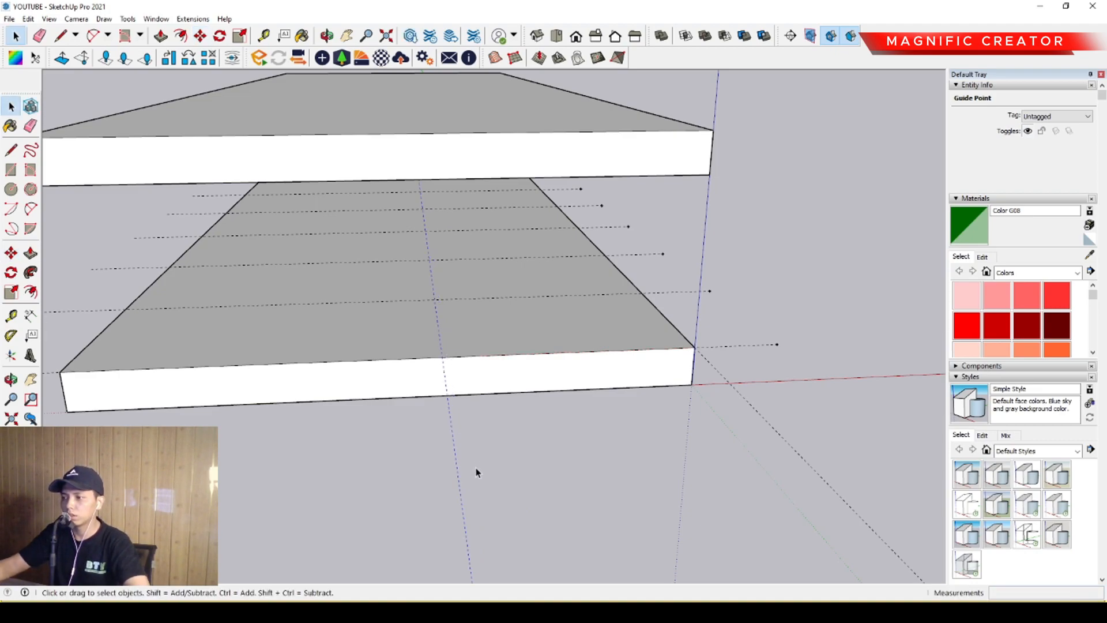
# Step: Copy the inner lengthwise guide line to the opposite corner of the lowest slab's short edge
pyautogui.click(440, 355)
pyautogui.moveTo(408, 363); pyautogui.dragTo(383, 351, button='middle')
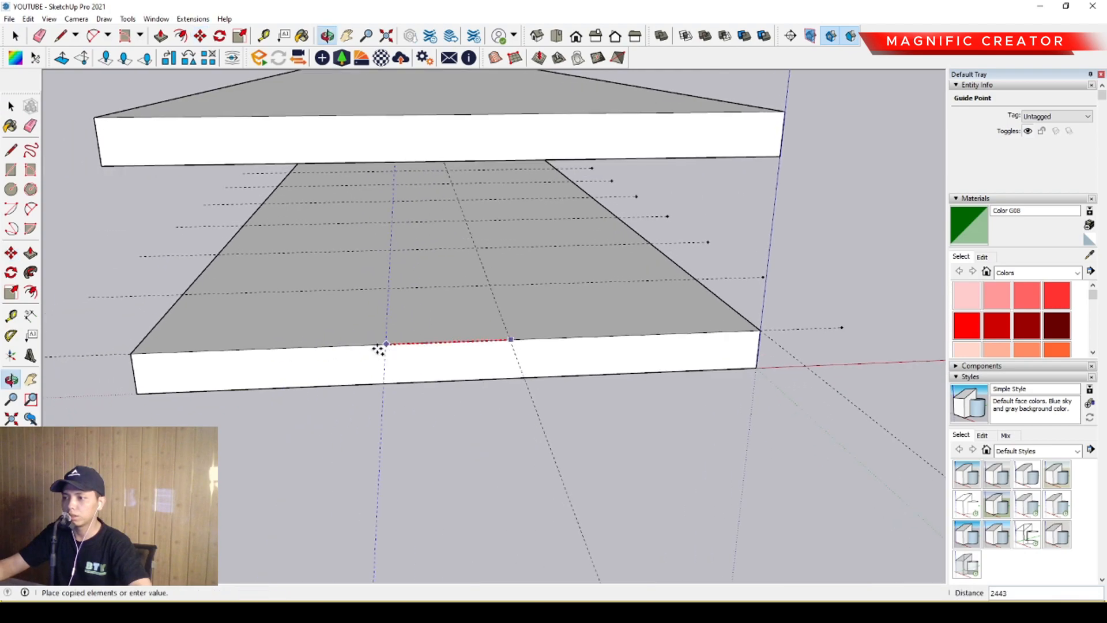
pyautogui.click(132, 355)
# Step: Slide the copied edge guide line along its axis back toward the slab
pyautogui.scroll(4, 151, 353)
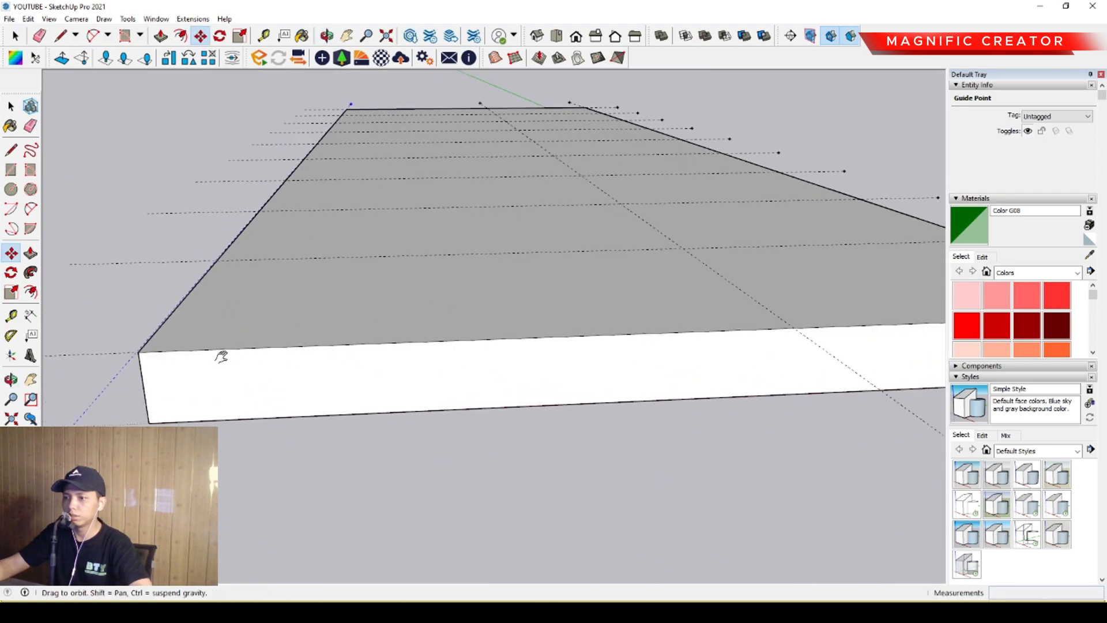
pyautogui.moveTo(188, 354); pyautogui.dragTo(415, 405, button='middle')
pyautogui.scroll(3, 331, 407)
pyautogui.scroll(5, 315, 408)
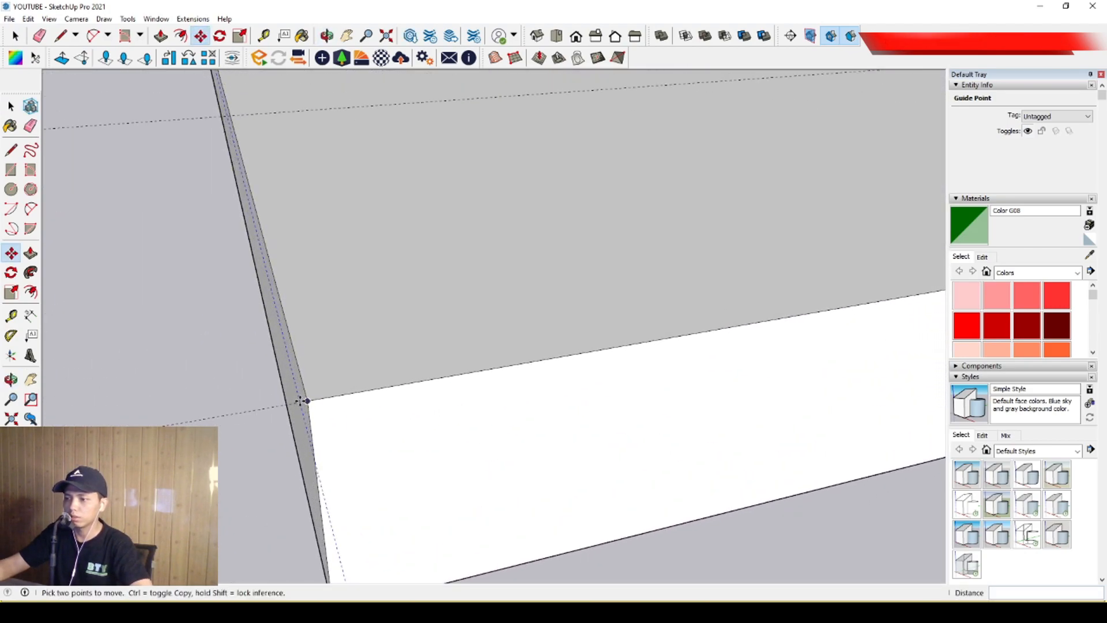
pyautogui.scroll(4, 313, 431)
pyautogui.scroll(-8, 311, 346)
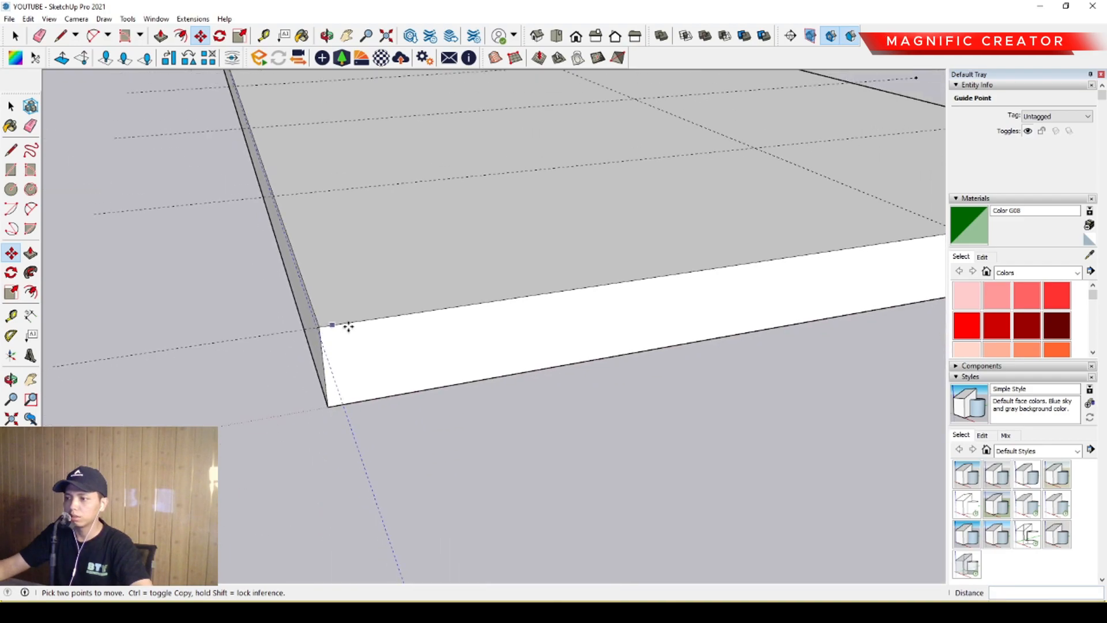
pyautogui.moveTo(348, 313); pyautogui.dragTo(543, 323, button='middle')
pyautogui.scroll(5, 467, 301)
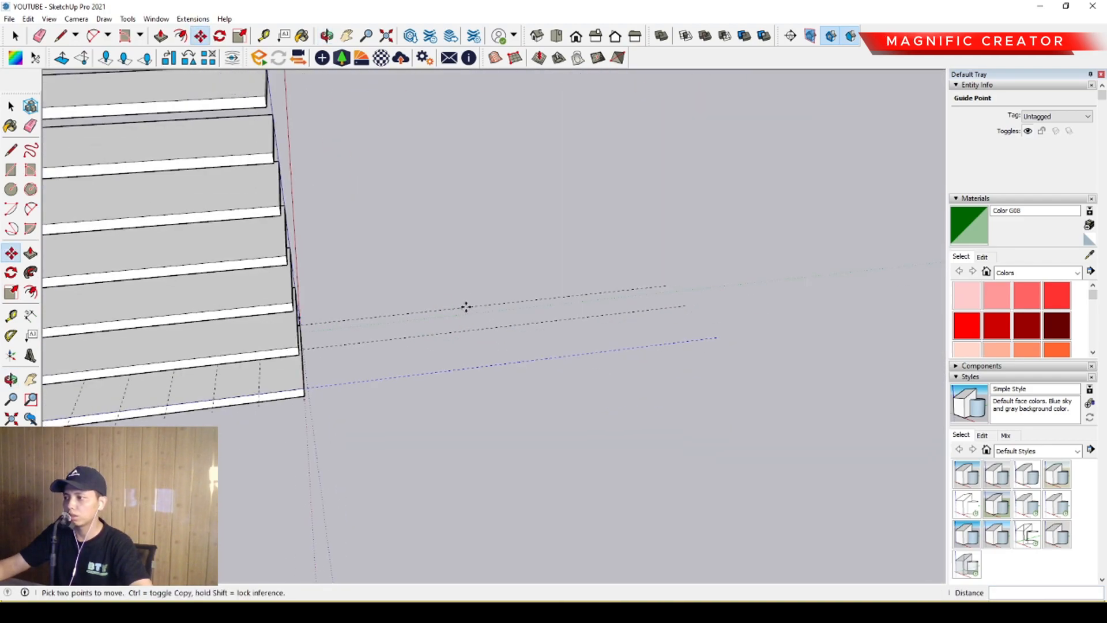
pyautogui.press('space')
pyautogui.moveTo(671, 372); pyautogui.dragTo(709, 339, button='middle')
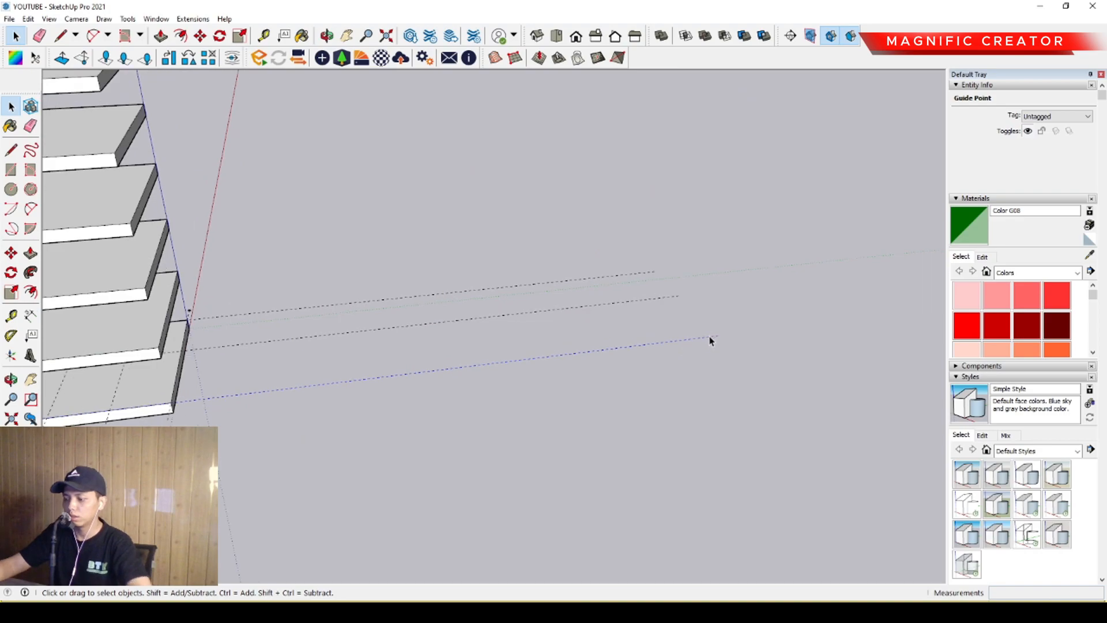
pyautogui.press('m')
pyautogui.click(714, 336)
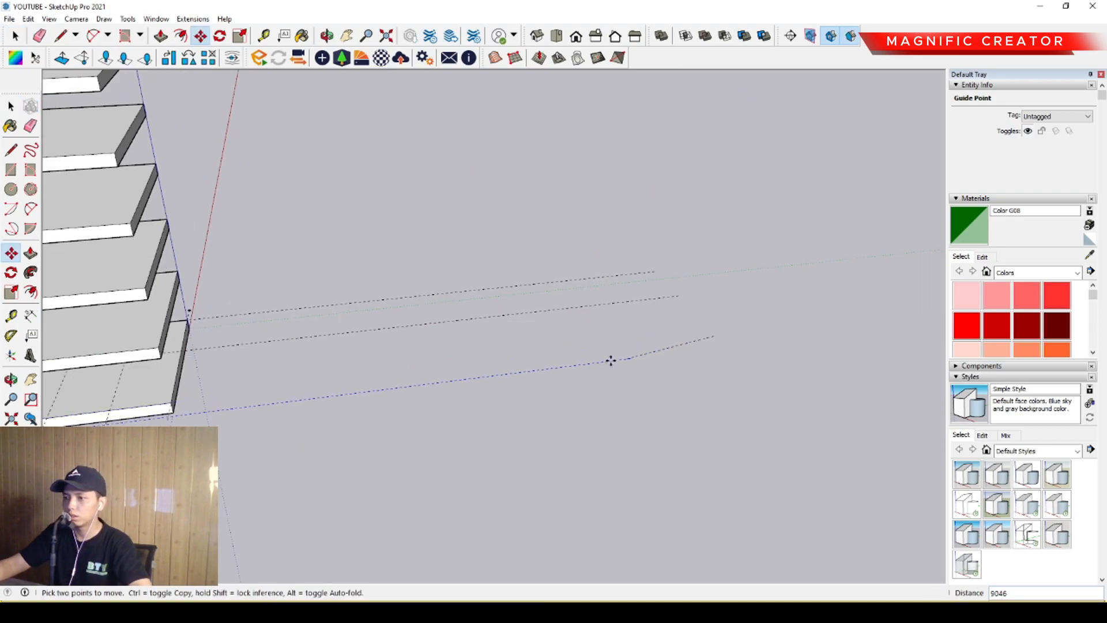
pyautogui.moveTo(336, 381); pyautogui.dragTo(426, 341, button='middle')
pyautogui.click(292, 372)
# Step: Move the edge guide line by its far endpoint exactly onto the lowest slab's upper front corner
pyautogui.press('space')
pyautogui.scroll(4, 220, 372)
pyautogui.moveTo(223, 372); pyautogui.dragTo(366, 334, button='middle')
pyautogui.scroll(4, 401, 338)
pyautogui.moveTo(439, 398); pyautogui.dragTo(279, 400, button='middle')
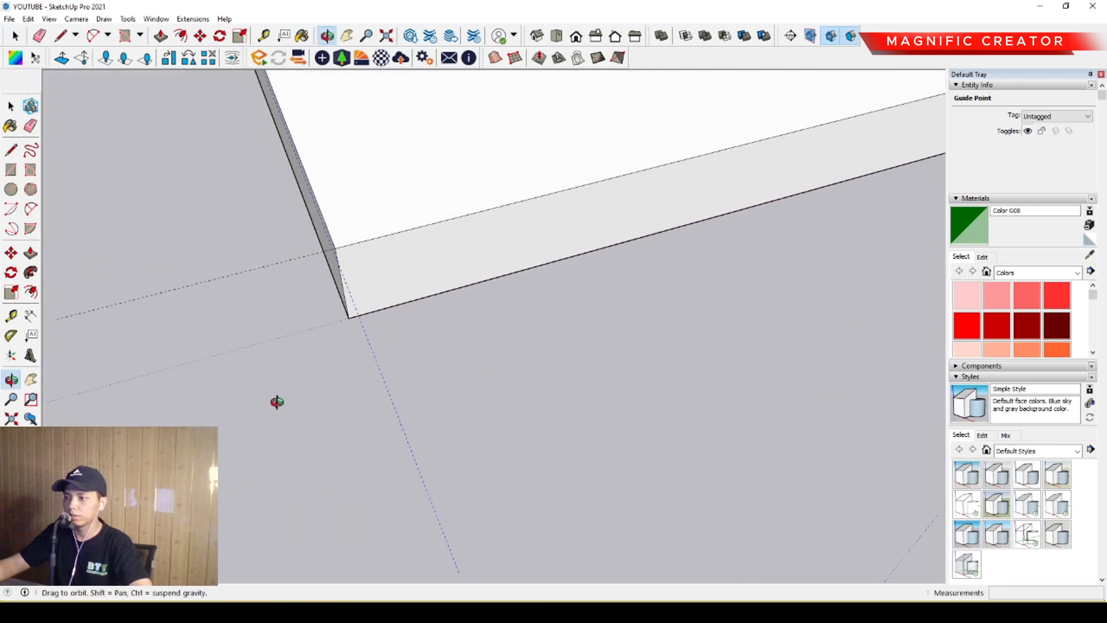
pyautogui.scroll(2, 320, 229)
pyautogui.moveTo(321, 232); pyautogui.dragTo(382, 299, button='middle')
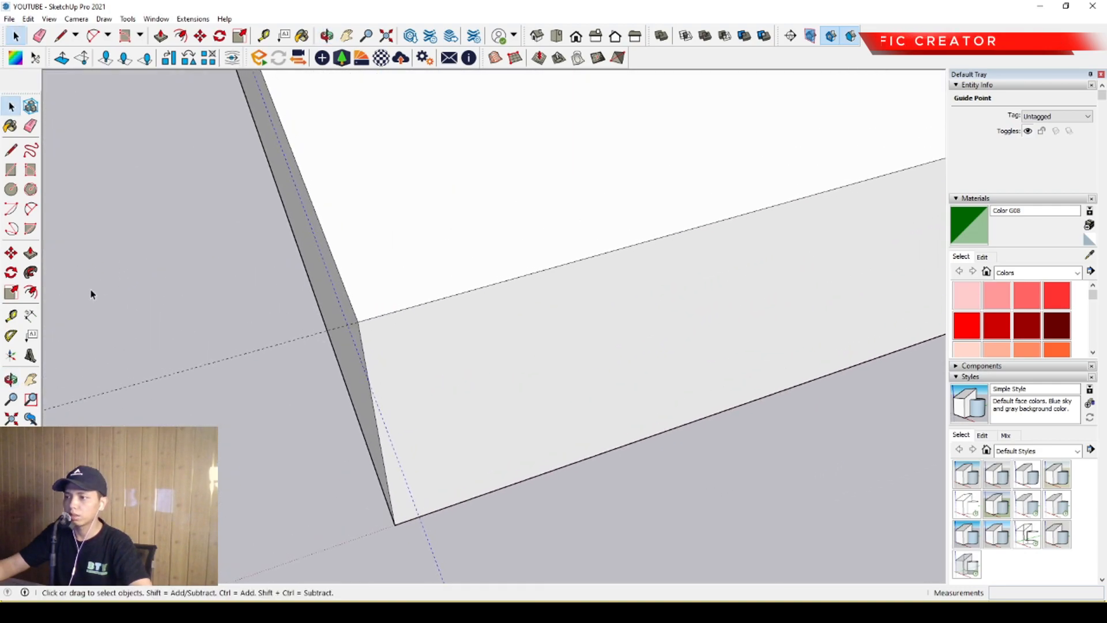
pyautogui.click(11, 253)
pyautogui.scroll(1, 378, 341)
pyautogui.scroll(1, 378, 341)
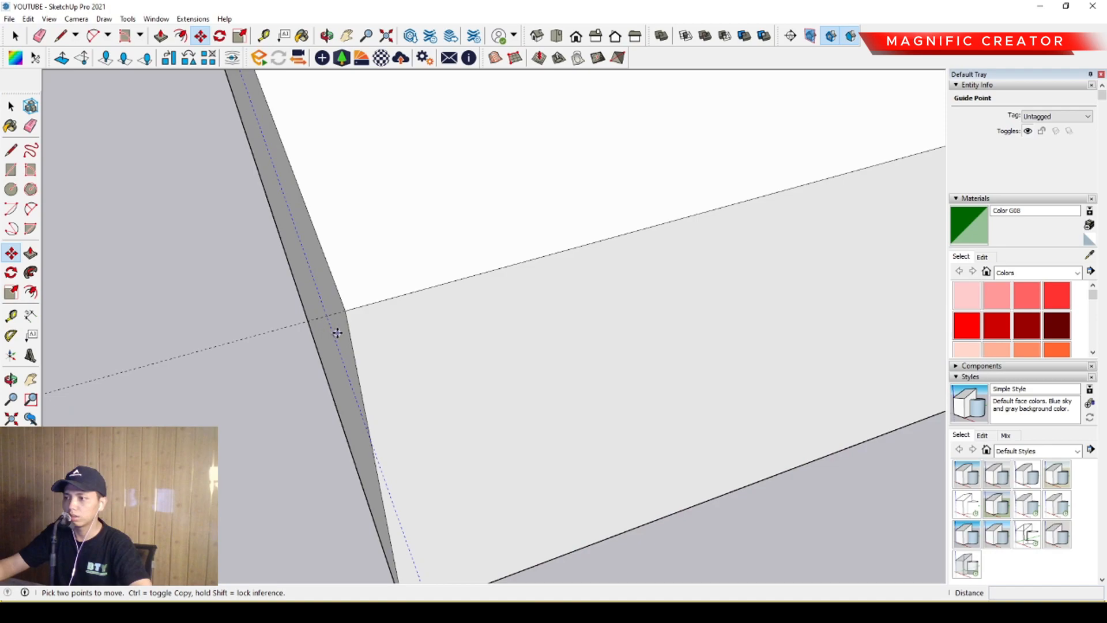
pyautogui.scroll(-8, 350, 221)
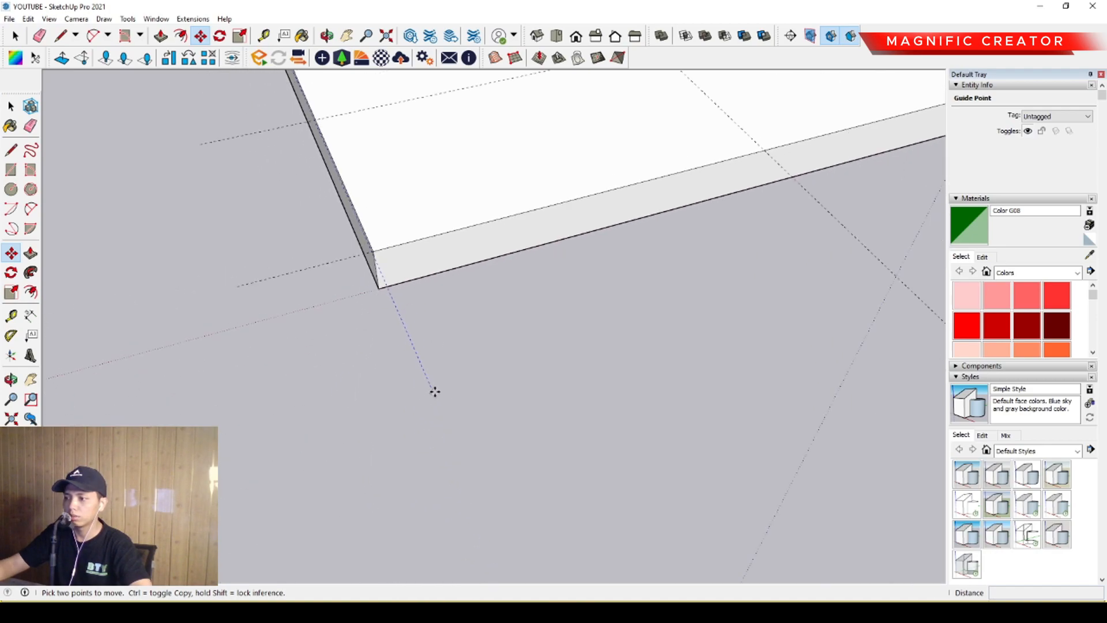
pyautogui.scroll(-5, 388, 207)
pyautogui.moveTo(388, 208); pyautogui.dragTo(321, 285, button='middle')
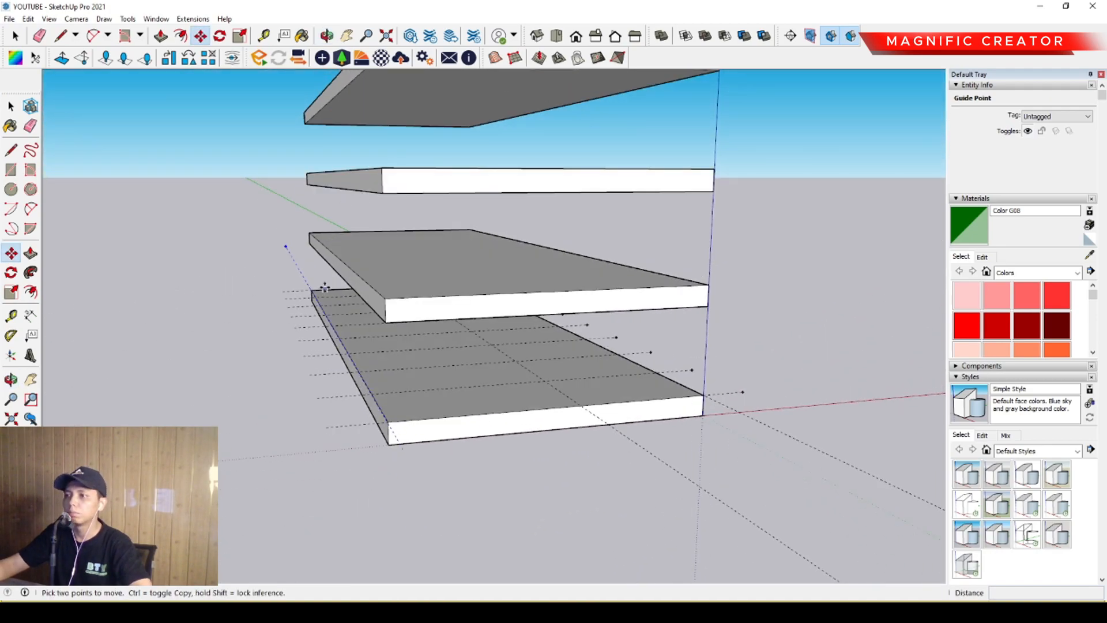
pyautogui.click(285, 246)
pyautogui.scroll(3, 300, 270)
pyautogui.scroll(-3, 452, 461)
pyautogui.keyDown('shift'); pyautogui.moveTo(452, 455); pyautogui.dragTo(420, 358, button='middle'); pyautogui.keyUp('shift')
pyautogui.scroll(2, 409, 324)
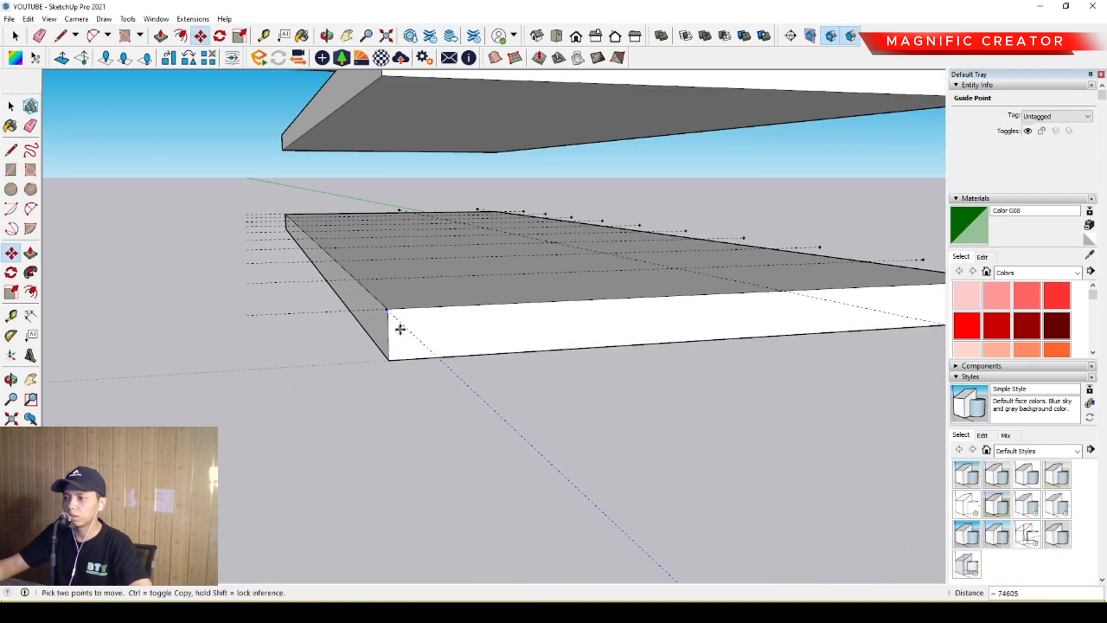
# Step: Copy the snapped edge guide line from that corner inward along the lowest slab's short edge
pyautogui.scroll(4, 397, 328)
pyautogui.scroll(4, 447, 394)
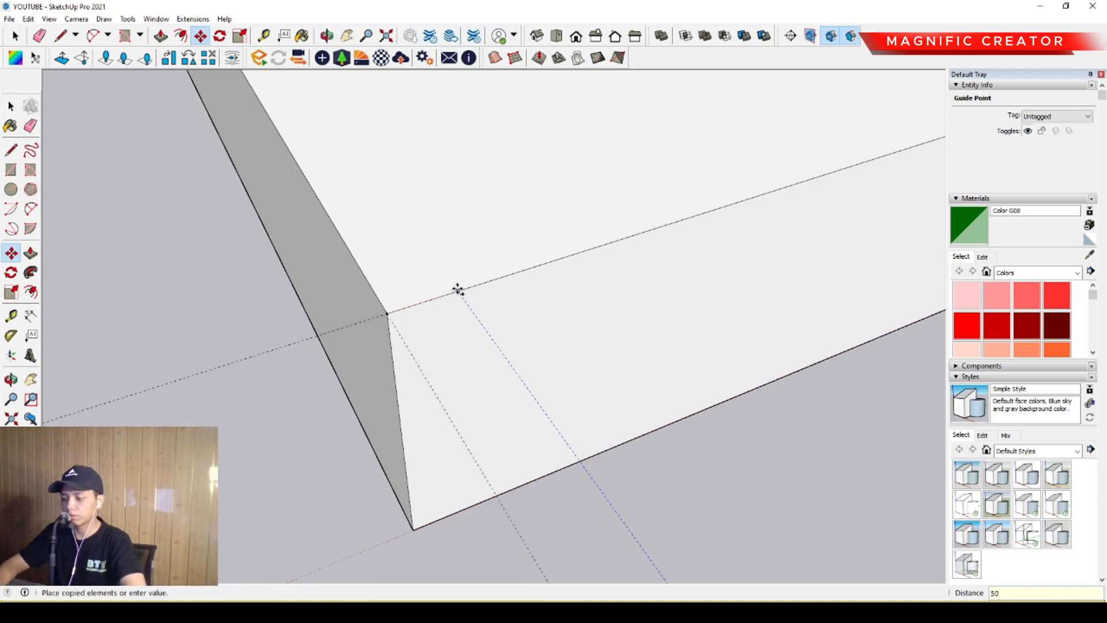
pyautogui.press('space')
# Step: Check the spacing between the two inner lengthwise guide lines along the short edge with the Line tool
pyautogui.scroll(-5, 458, 323)
pyautogui.moveTo(478, 346); pyautogui.dragTo(515, 358, button='middle')
pyautogui.scroll(3, 515, 359)
pyautogui.scroll(2, 515, 358)
pyautogui.press('l')
pyautogui.click(542, 356)
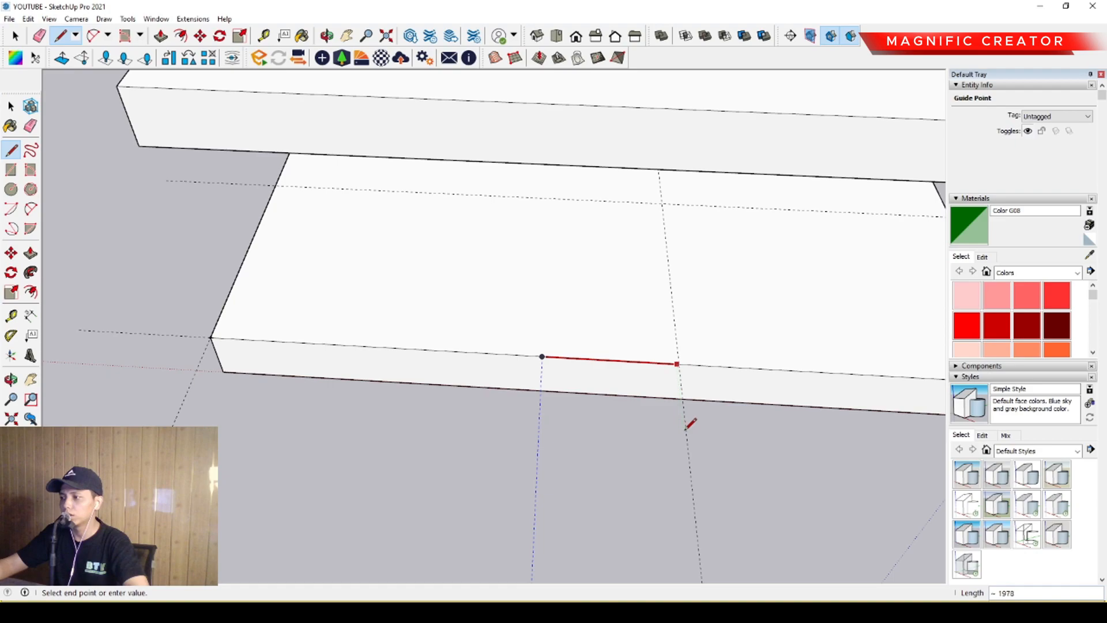
pyautogui.press('space')
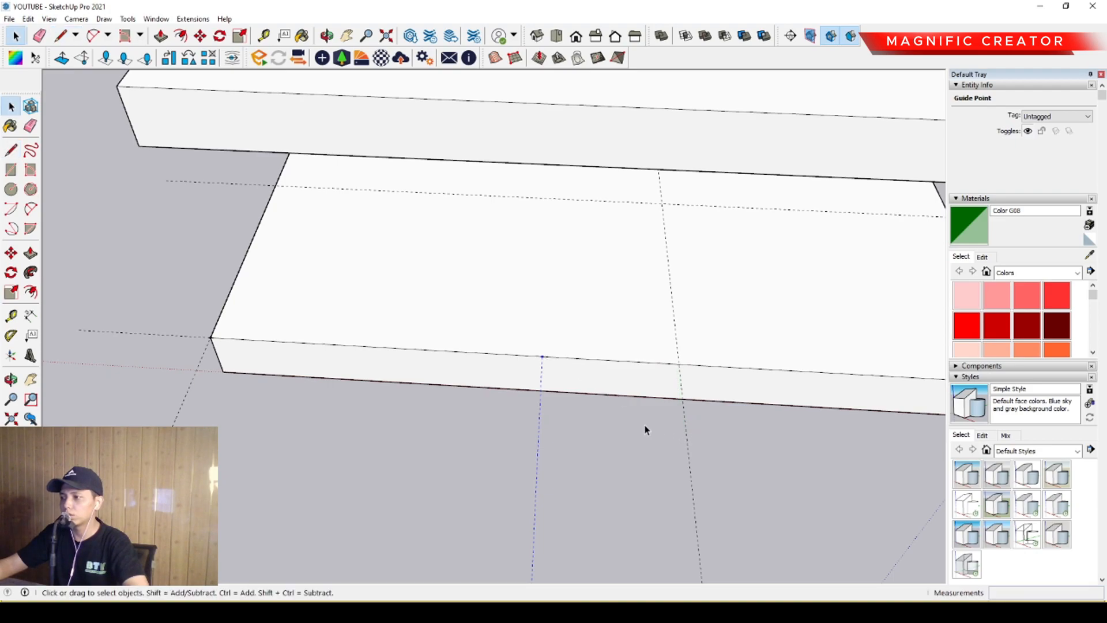
# Step: Slide the newly copied inner guide line along its axis so it runs across the whole lowest slab, and clear the selection
pyautogui.scroll(-5, 507, 329)
pyautogui.scroll(2, 646, 338)
pyautogui.moveTo(507, 329)
pyautogui.mouseDown(button='middle')
pyautogui.moveTo(647, 337)
pyautogui.moveTo(484, 343)
pyautogui.mouseUp(button='middle')
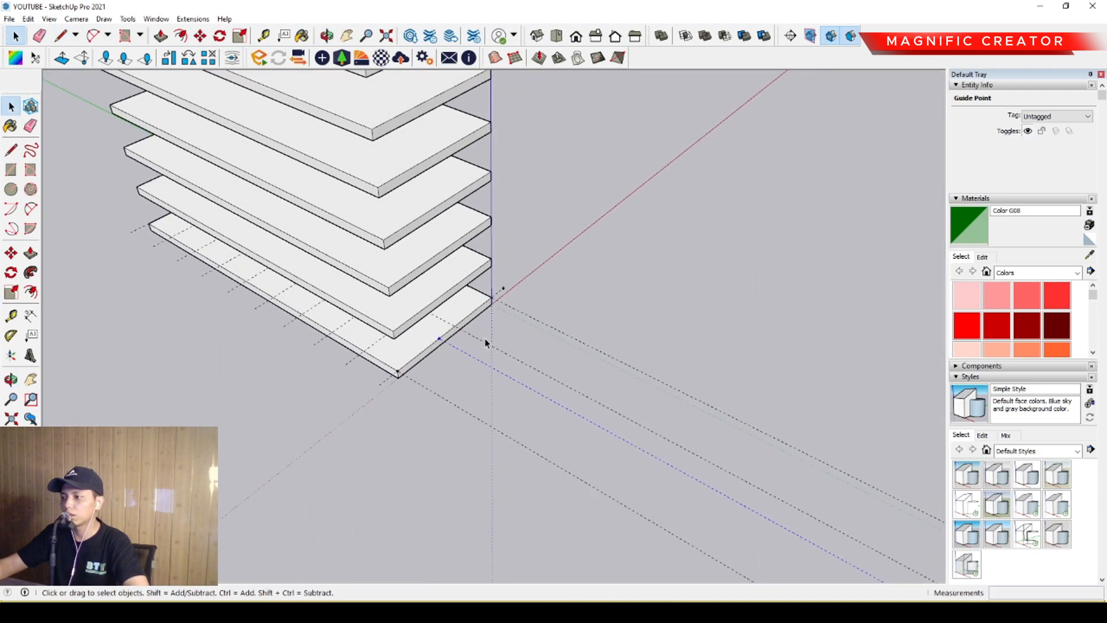
pyautogui.press('m')
pyautogui.moveTo(630, 447); pyautogui.dragTo(531, 379, button='middle')
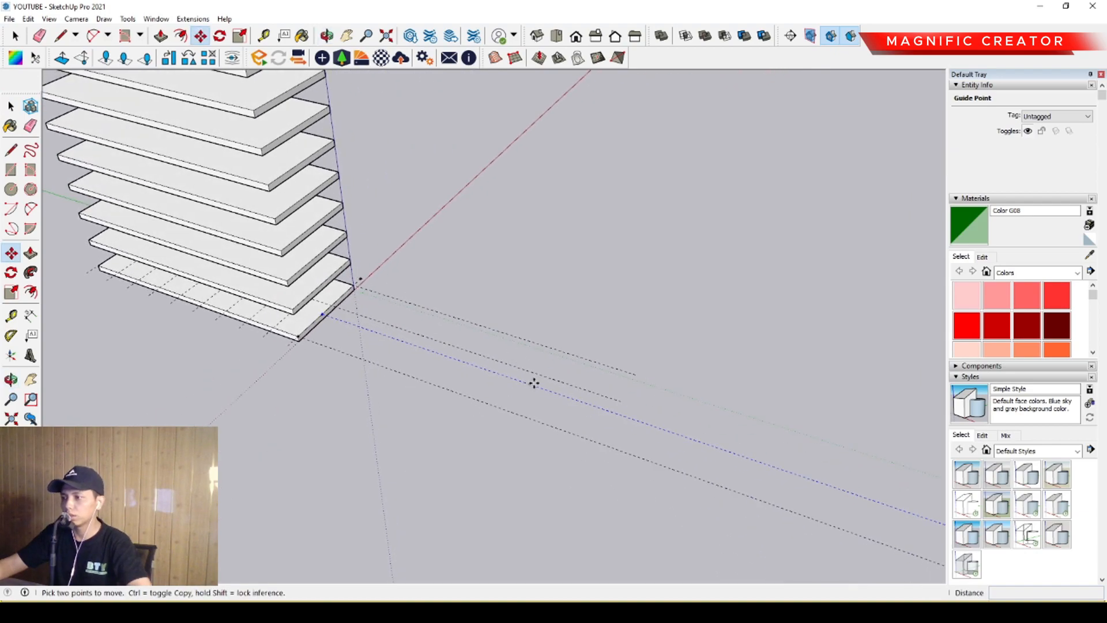
pyautogui.keyDown('shift'); pyautogui.moveTo(351, 387); pyautogui.dragTo(506, 368, button='middle'); pyautogui.keyUp('shift')
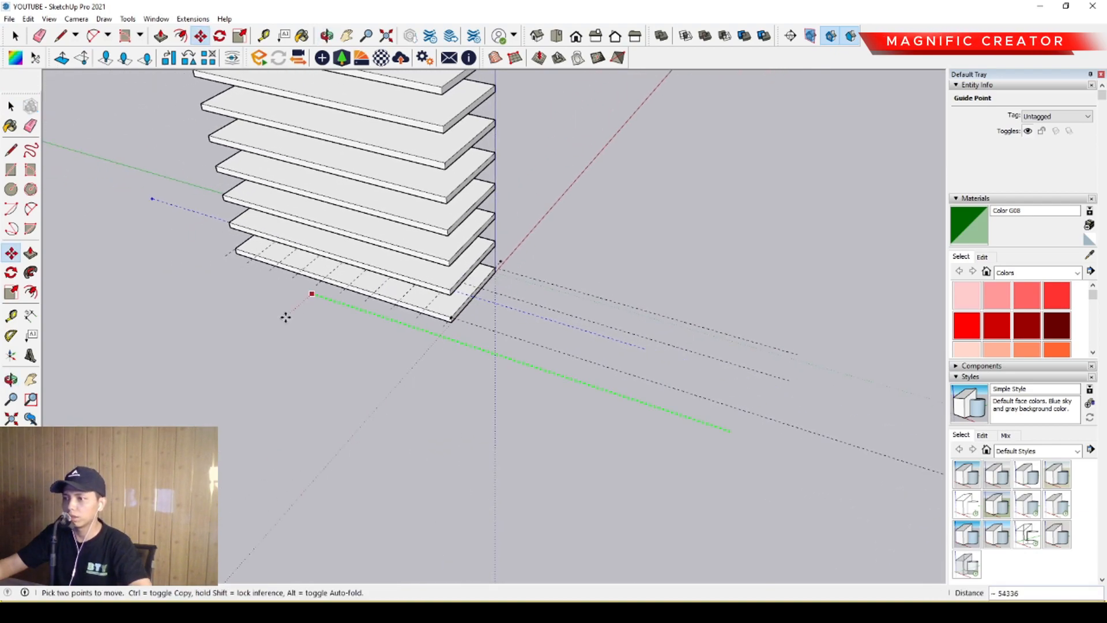
pyautogui.press('space')
pyautogui.click(544, 250)
# Step: Examine the crossing guide grid on the lowest slab from its long side and its corner
pyautogui.scroll(5, 461, 274)
pyautogui.moveTo(462, 274)
pyautogui.mouseDown(button='middle')
pyautogui.moveTo(309, 255)
pyautogui.moveTo(325, 270)
pyautogui.moveTo(308, 268)
pyautogui.mouseUp(button='middle')
pyautogui.moveTo(462, 248)
pyautogui.keyDown('shift'); pyautogui.mouseDown(button='middle')
pyautogui.moveTo(472, 319)
pyautogui.moveTo(374, 322)
pyautogui.mouseUp(button='middle'); pyautogui.keyUp('shift')
pyautogui.moveTo(455, 325)
pyautogui.keyDown('shift'); pyautogui.mouseDown(button='middle')
pyautogui.moveTo(487, 379)
pyautogui.moveTo(321, 377)
pyautogui.moveTo(373, 378)
pyautogui.moveTo(344, 354)
pyautogui.moveTo(363, 381)
pyautogui.mouseUp(button='middle'); pyautogui.keyUp('shift')
pyautogui.scroll(-2, 322, 380)
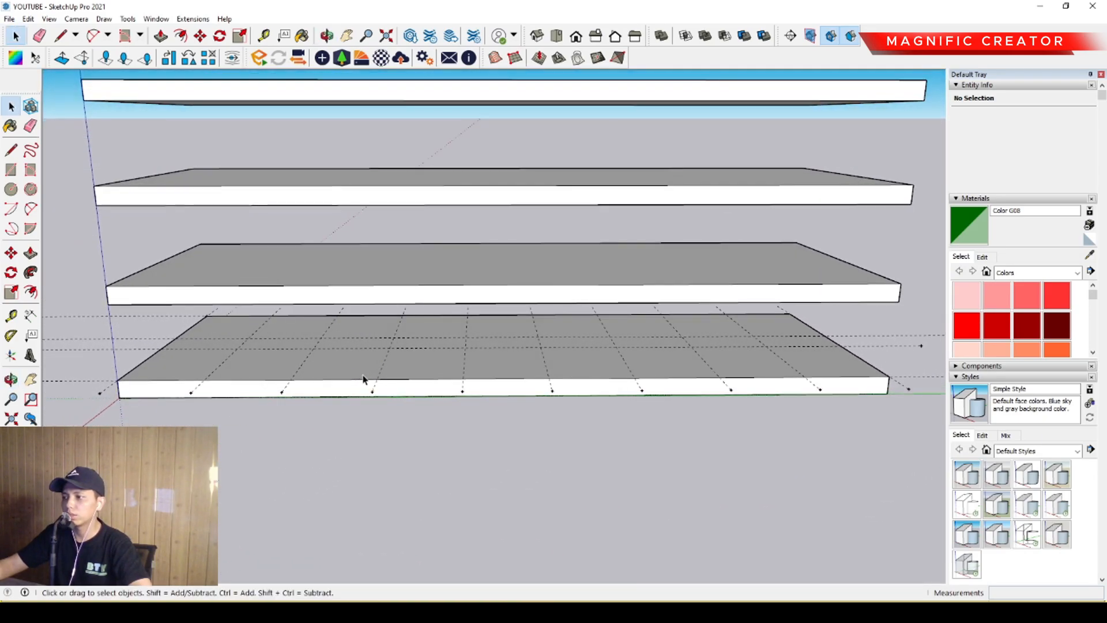
pyautogui.moveTo(291, 348)
pyautogui.mouseDown(button='middle')
pyautogui.moveTo(267, 363)
pyautogui.moveTo(363, 378)
pyautogui.moveTo(439, 372)
pyautogui.moveTo(363, 406)
pyautogui.moveTo(425, 408)
pyautogui.mouseUp(button='middle')
pyautogui.scroll(6, 309, 438)
pyautogui.moveTo(379, 459); pyautogui.dragTo(392, 423, button='middle')
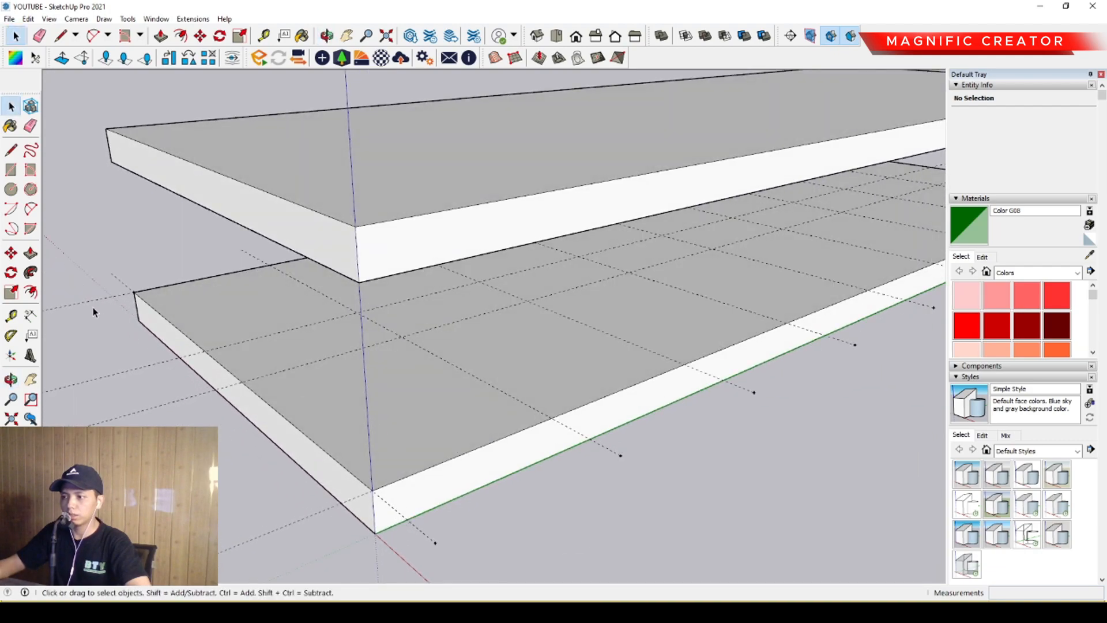
pyautogui.click(9, 170)
pyautogui.scroll(-1, 379, 425)
pyautogui.scroll(1, 379, 425)
pyautogui.moveTo(379, 425); pyautogui.dragTo(388, 460, button='middle')
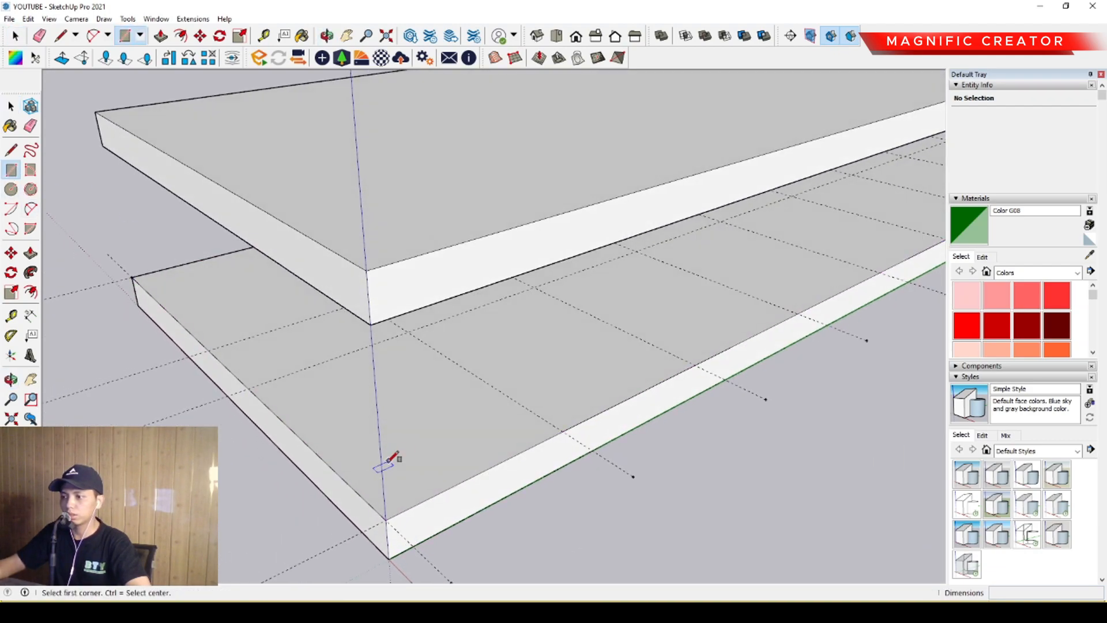
pyautogui.click(386, 520)
pyautogui.scroll(2, 449, 345)
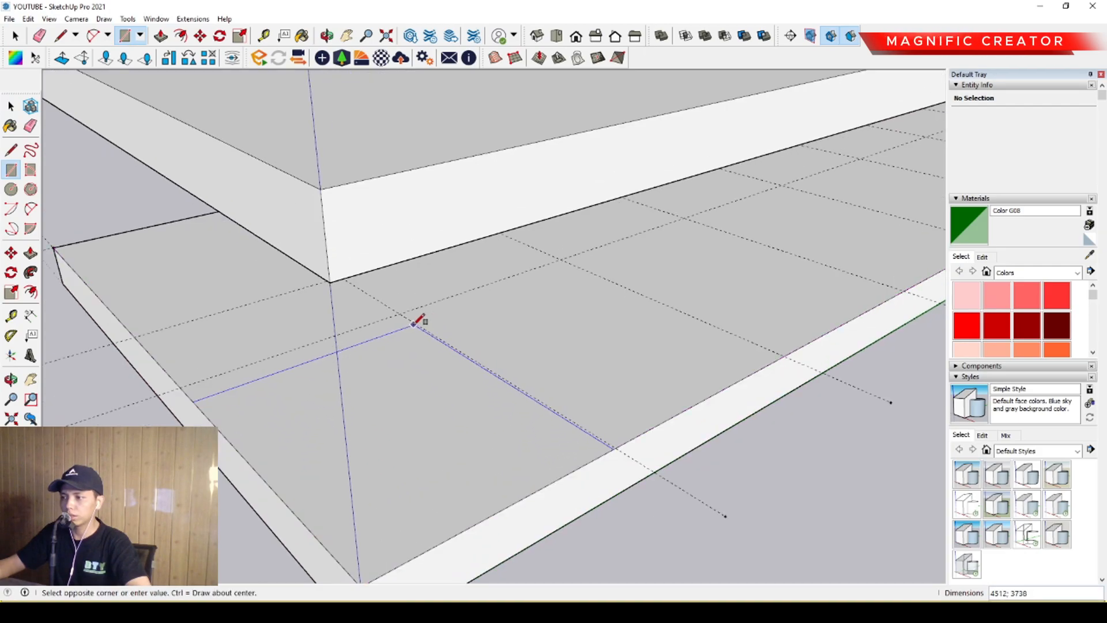
pyautogui.moveTo(402, 351); pyautogui.dragTo(577, 426, button='middle')
# Step: Outline the lowest slab's corner grid cell with the Line tool, following the slab edges and the first inner guide lines
pyautogui.press('l')
pyautogui.click(626, 450)
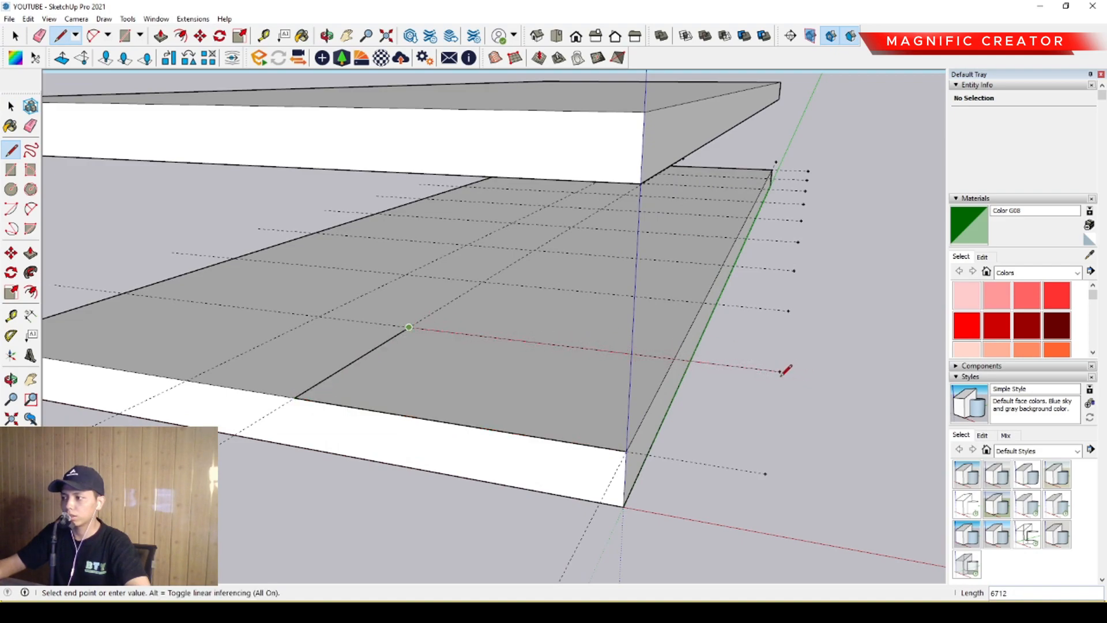
pyautogui.click(626, 450)
pyautogui.press('space')
# Step: Delete the outlined corner cell's face together with its edges
pyautogui.moveTo(607, 431); pyautogui.dragTo(208, 399, button='middle')
pyautogui.moveTo(380, 398); pyautogui.dragTo(486, 378, button='middle')
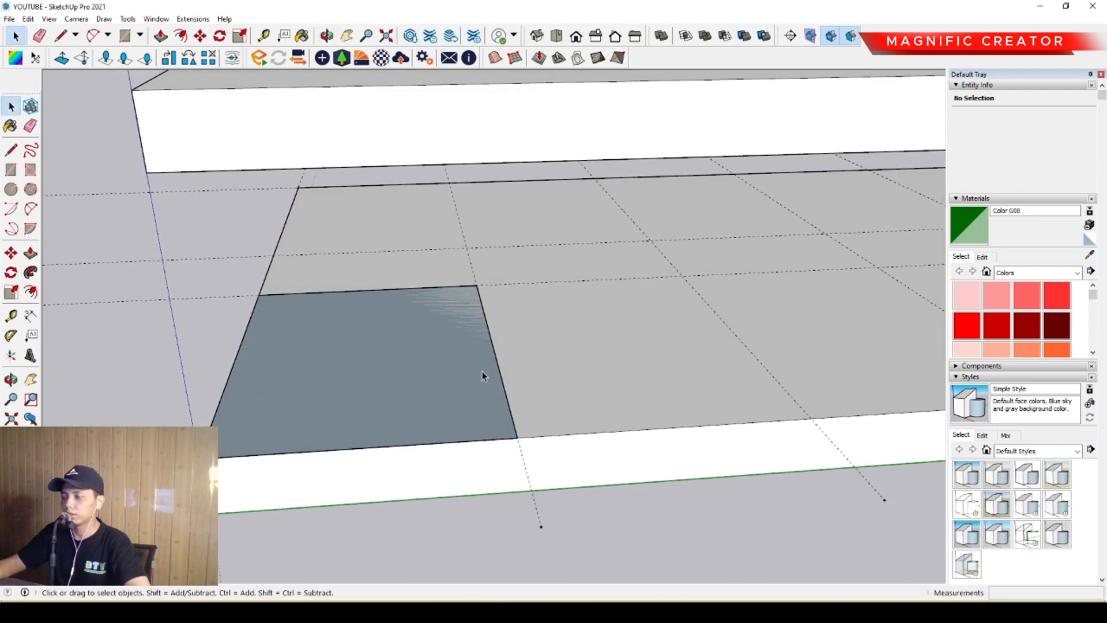
pyautogui.doubleClick(412, 327)
pyautogui.moveTo(413, 324); pyautogui.dragTo(448, 304, button='middle')
pyautogui.press('Delete')
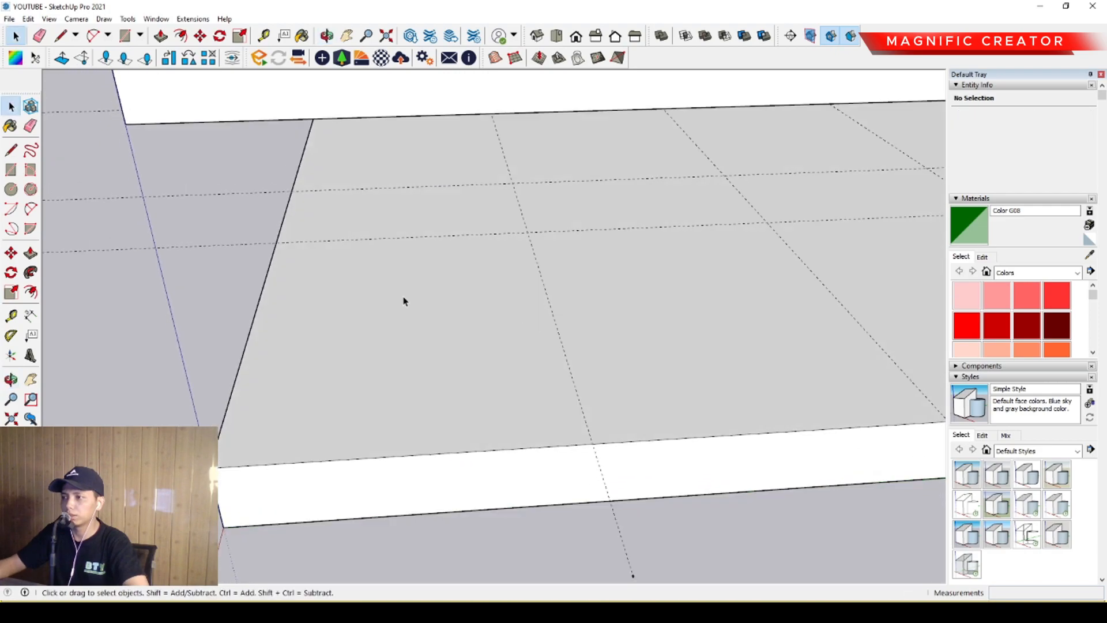
# Step: Draw a thin rotated rectangle along the first cross guide line, from its outer end to the inner lengthwise guide
pyautogui.moveTo(523, 255); pyautogui.dragTo(566, 343, button='middle')
pyautogui.scroll(4, 566, 345)
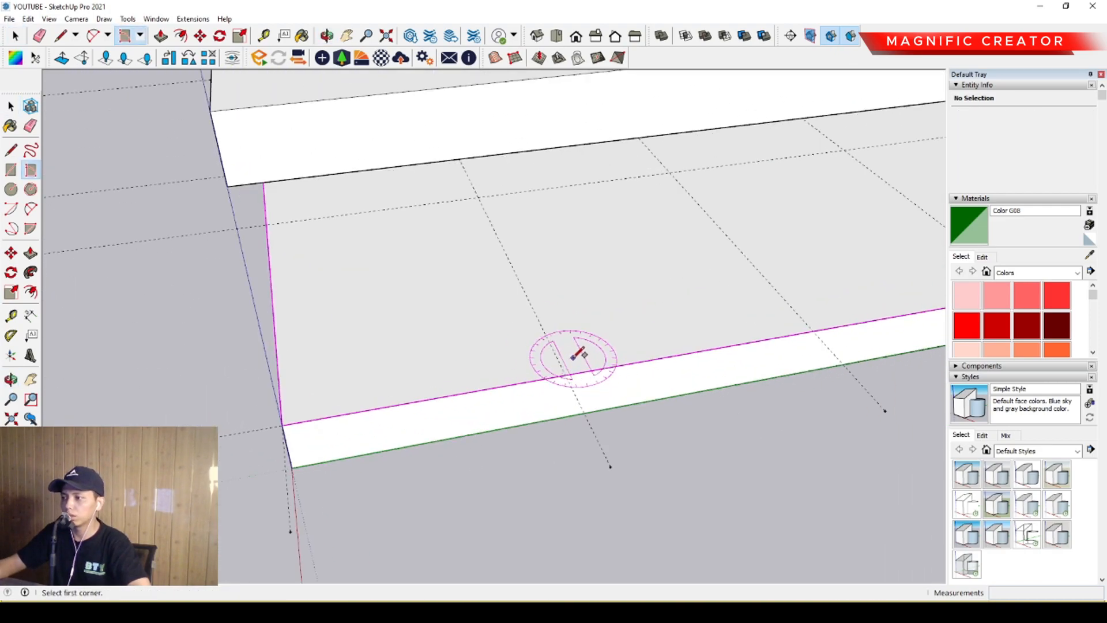
pyautogui.click(610, 466)
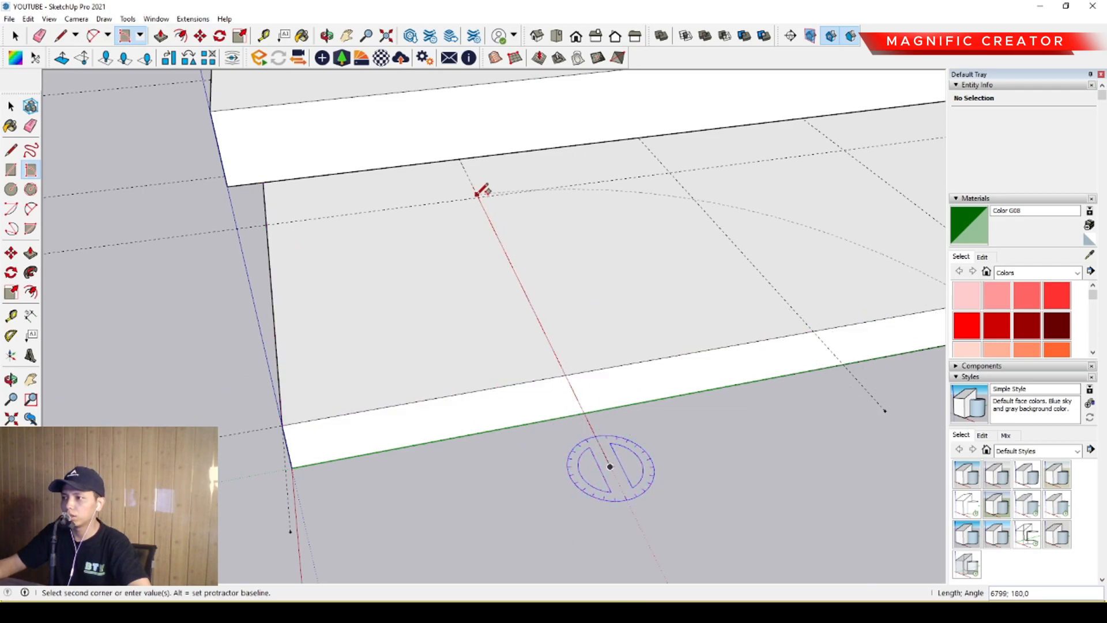
pyautogui.scroll(-8, 380, 254)
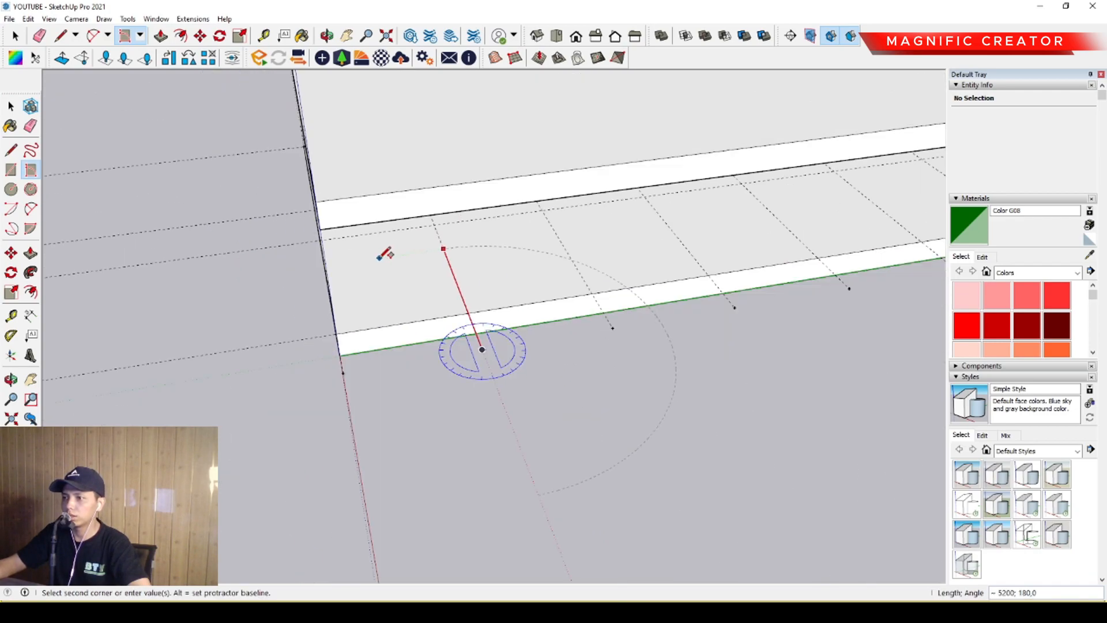
pyautogui.moveTo(381, 252); pyautogui.dragTo(860, 276, button='middle')
pyautogui.scroll(1, 596, 298)
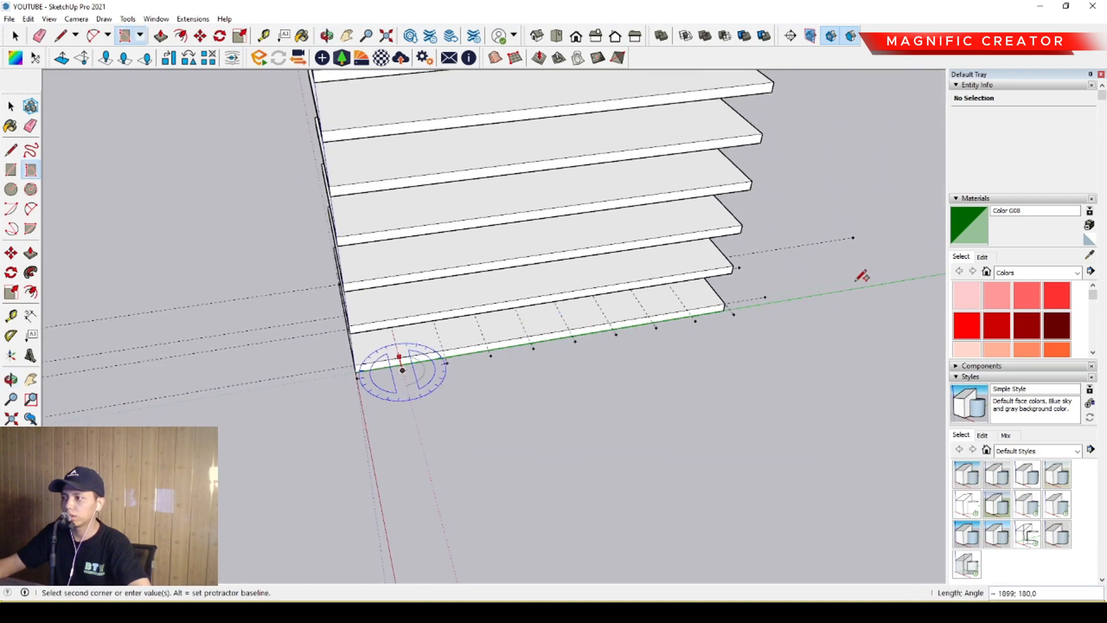
pyautogui.click(395, 340)
pyautogui.scroll(6, 404, 343)
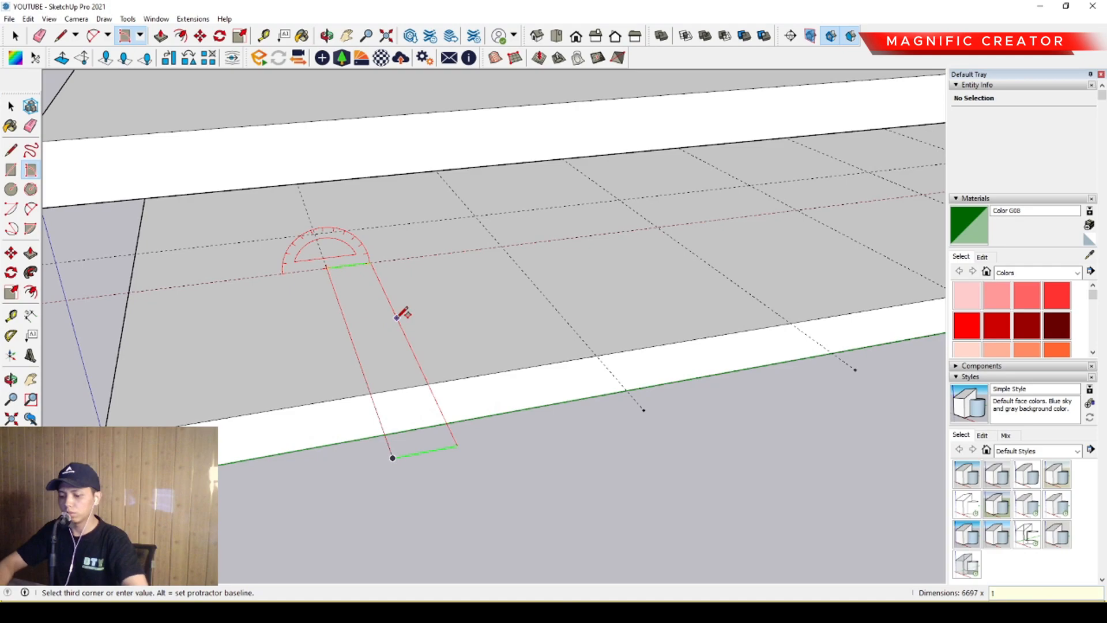
pyautogui.press('Return')
pyautogui.press('space')
pyautogui.scroll(3, 377, 428)
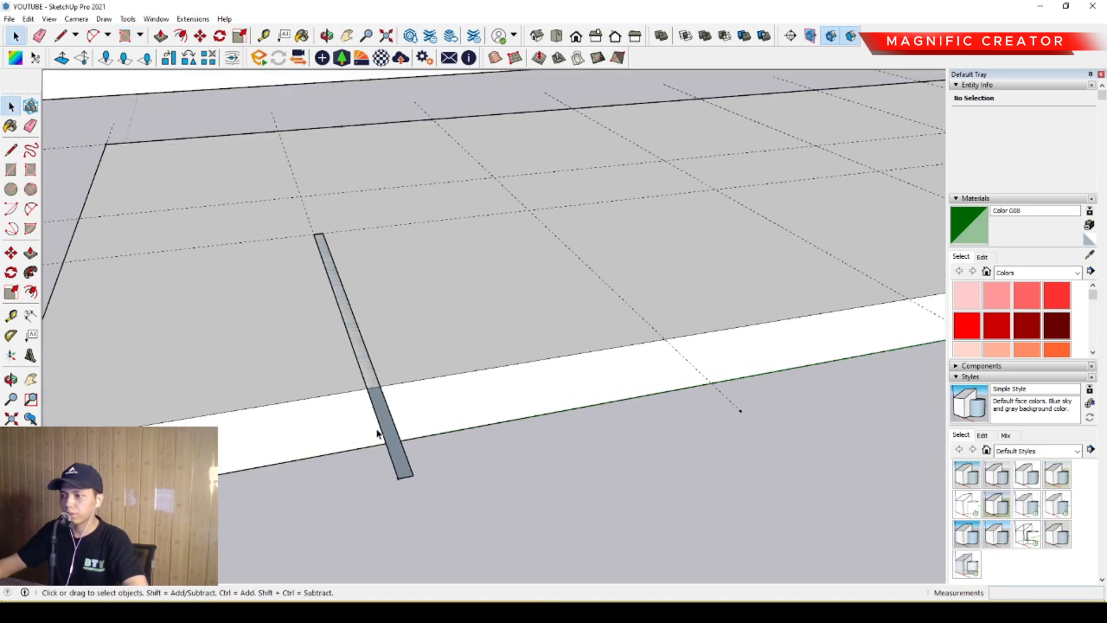
# Step: Erase the part of the thin strip that projects beyond the lowest slab's edge
pyautogui.moveTo(378, 432); pyautogui.dragTo(406, 406, button='middle')
pyautogui.click(419, 440)
pyautogui.moveTo(416, 444); pyautogui.dragTo(376, 346)
pyautogui.press('space')
# Step: Move the strip by its end midpoint so it is centred on the first cross guide line
pyautogui.scroll(2, 376, 347)
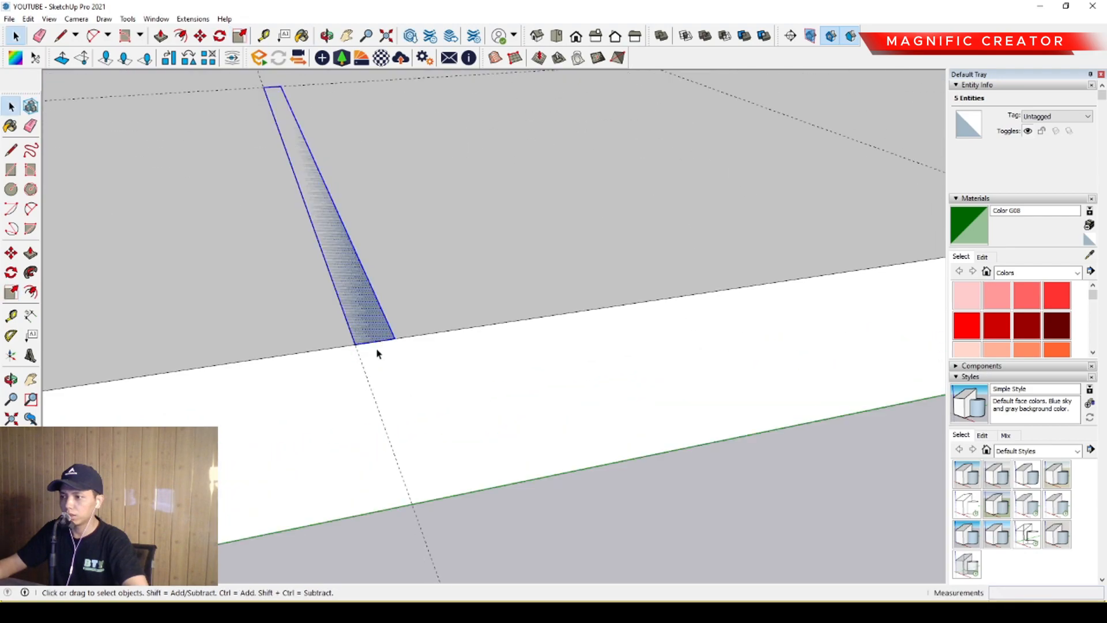
pyautogui.click(375, 344)
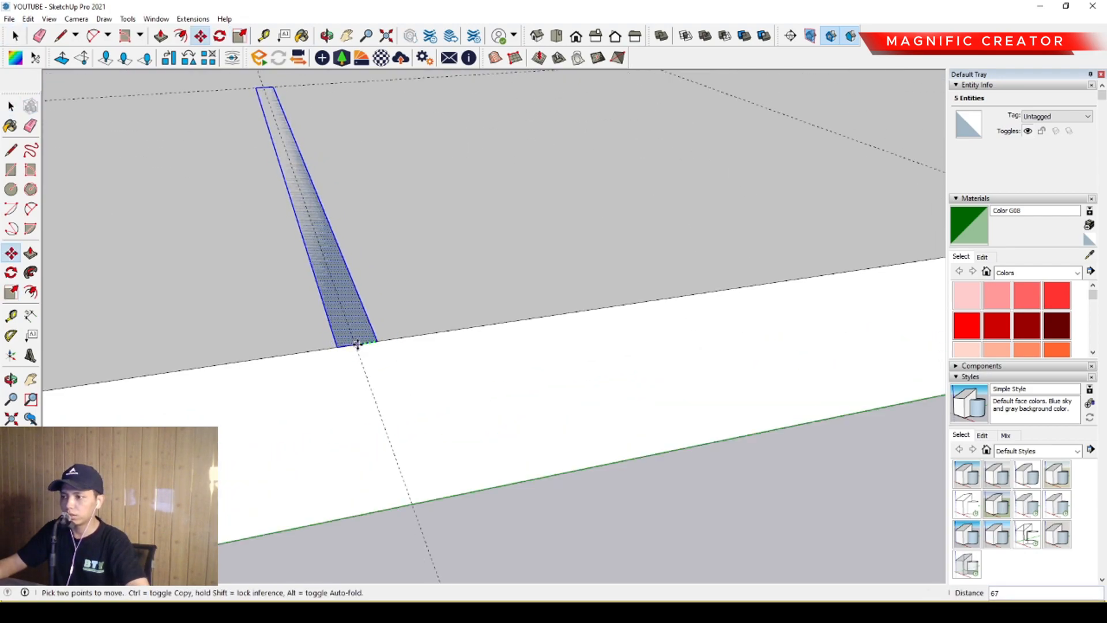
pyautogui.scroll(-2, 353, 295)
pyautogui.click(375, 384)
pyautogui.press('space')
# Step: Extrude the strip with Push/Pull up to the underside of the slab above, forming a partition wall
pyautogui.moveTo(373, 376); pyautogui.dragTo(402, 309, button='middle')
pyautogui.press('p')
pyautogui.click(407, 332)
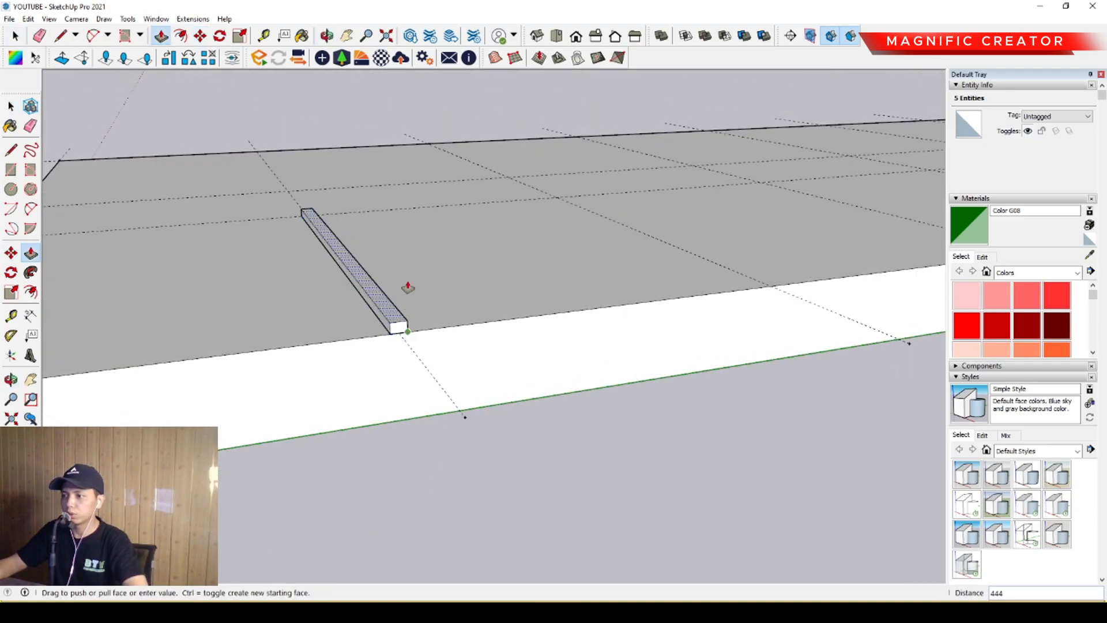
pyautogui.scroll(-3, 412, 224)
pyautogui.moveTo(409, 455); pyautogui.dragTo(423, 332, button='middle')
pyautogui.click(450, 295)
pyautogui.press('space')
# Step: Select the whole partition wall, group it and turn it into a component
pyautogui.moveTo(451, 295); pyautogui.dragTo(407, 247, button='middle')
pyautogui.tripleClick(424, 313)
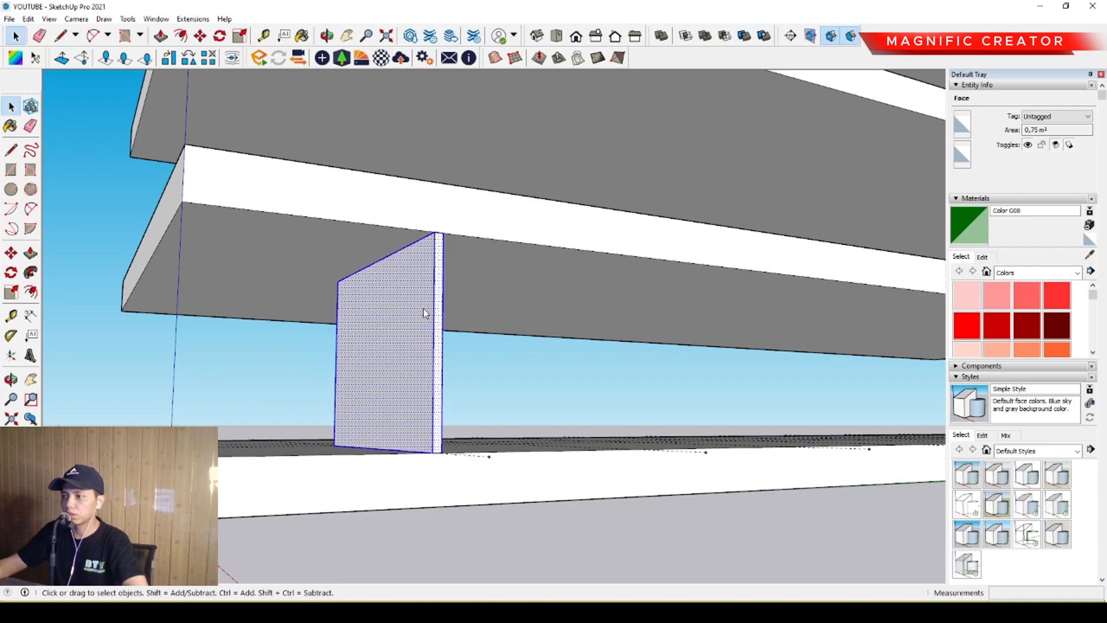
pyautogui.rightClick(425, 313)
pyautogui.click(457, 414)
pyautogui.moveTo(416, 340); pyautogui.dragTo(386, 380, button='middle')
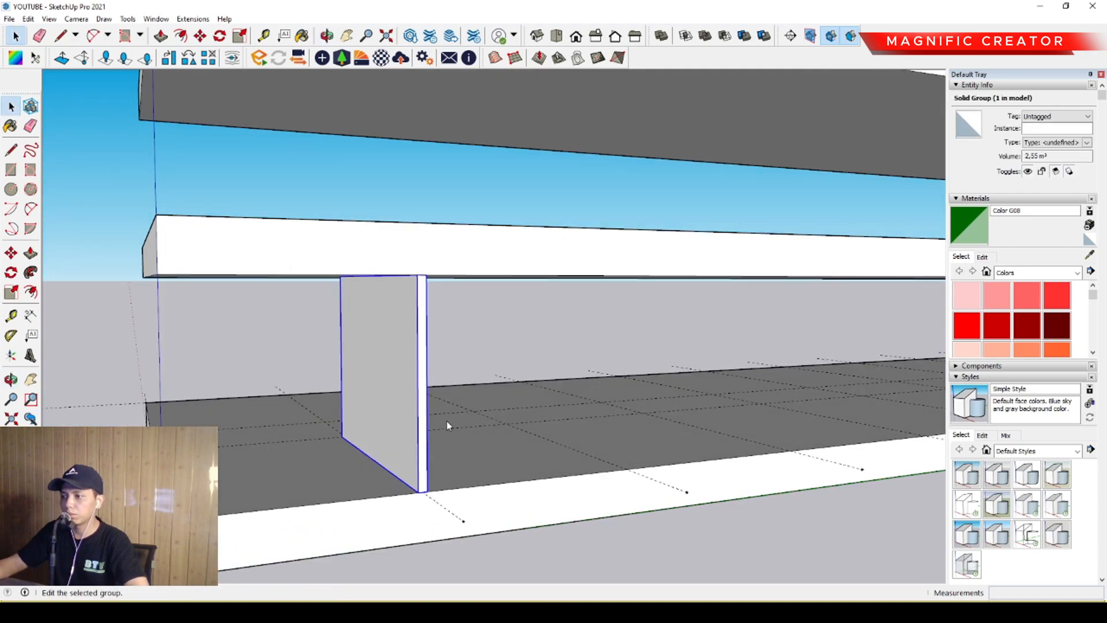
pyautogui.click(776, 392)
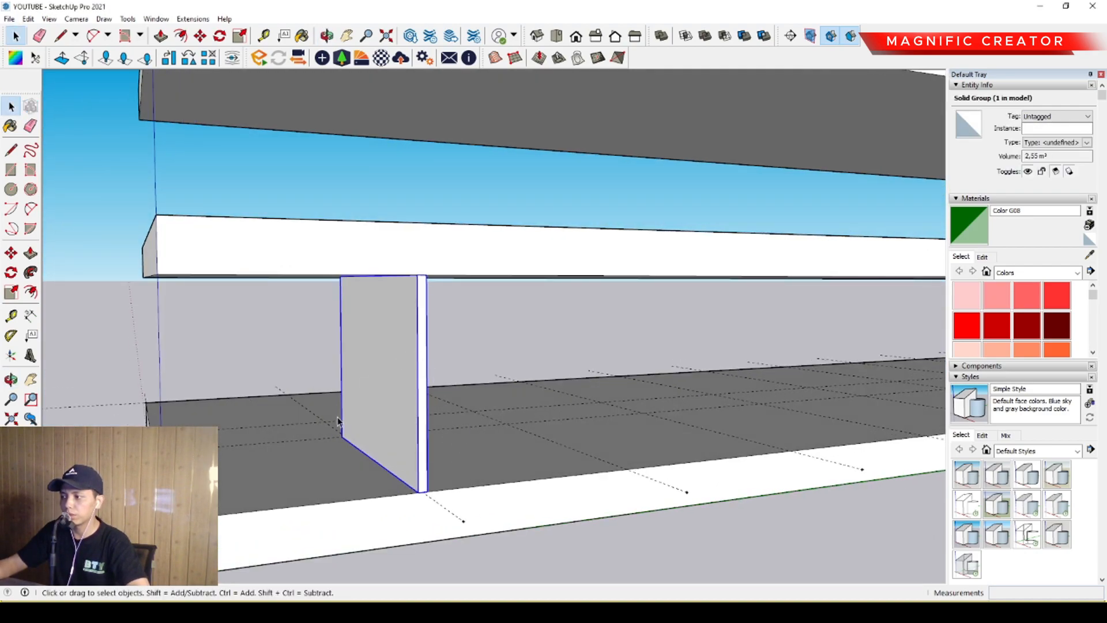
# Step: Copy the partition wall component to the lowest slab's end corner, flush with the slab's short side
pyautogui.scroll(-2, 374, 406)
pyautogui.moveTo(378, 404); pyautogui.dragTo(444, 301, button='middle')
pyautogui.scroll(2, 359, 403)
pyautogui.press('space')
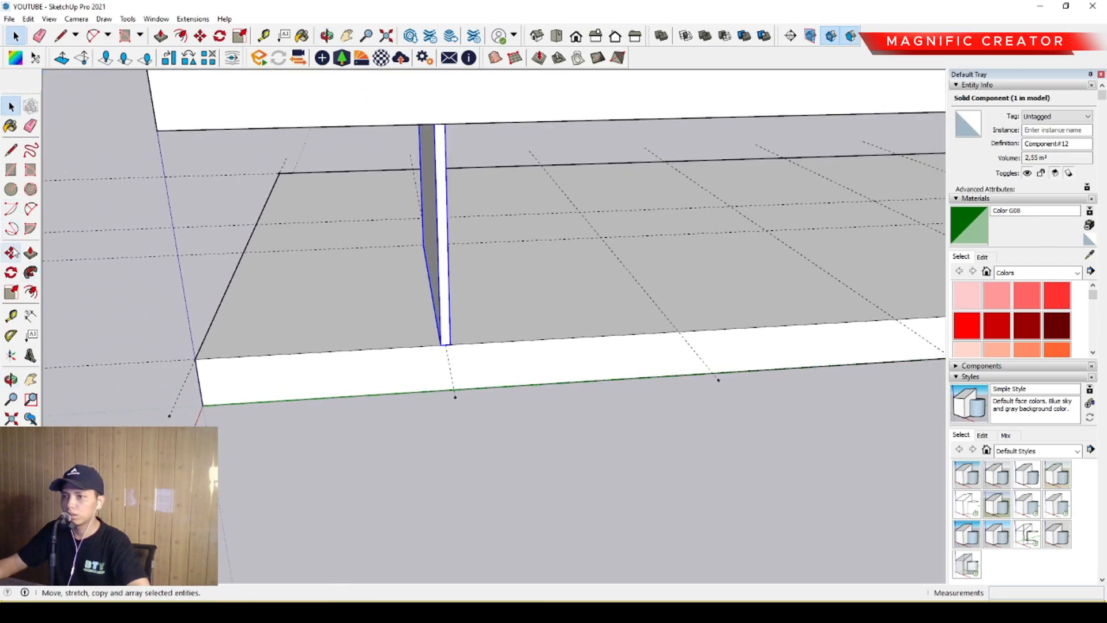
pyautogui.press('m')
pyautogui.scroll(2, 433, 352)
pyautogui.click(441, 344)
pyautogui.press('ctrl')
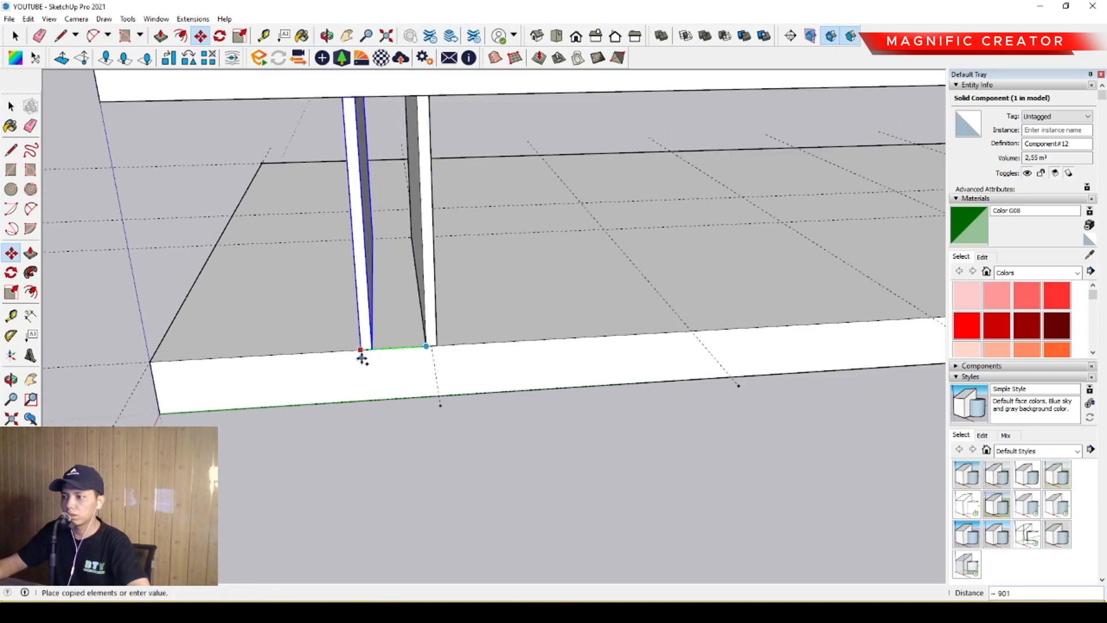
pyautogui.press('space')
pyautogui.scroll(-3, 352, 326)
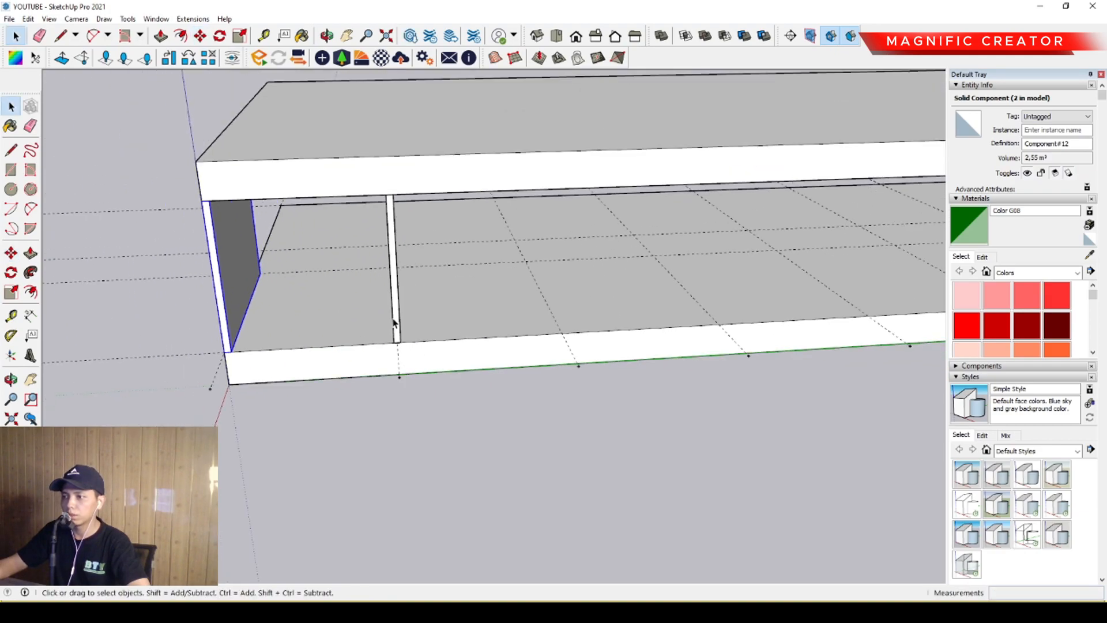
# Step: Copy the inner partition wall to the next cross guide line and array it along the slab with x9
pyautogui.moveTo(396, 323); pyautogui.dragTo(360, 324, button='middle')
pyautogui.scroll(2, 367, 323)
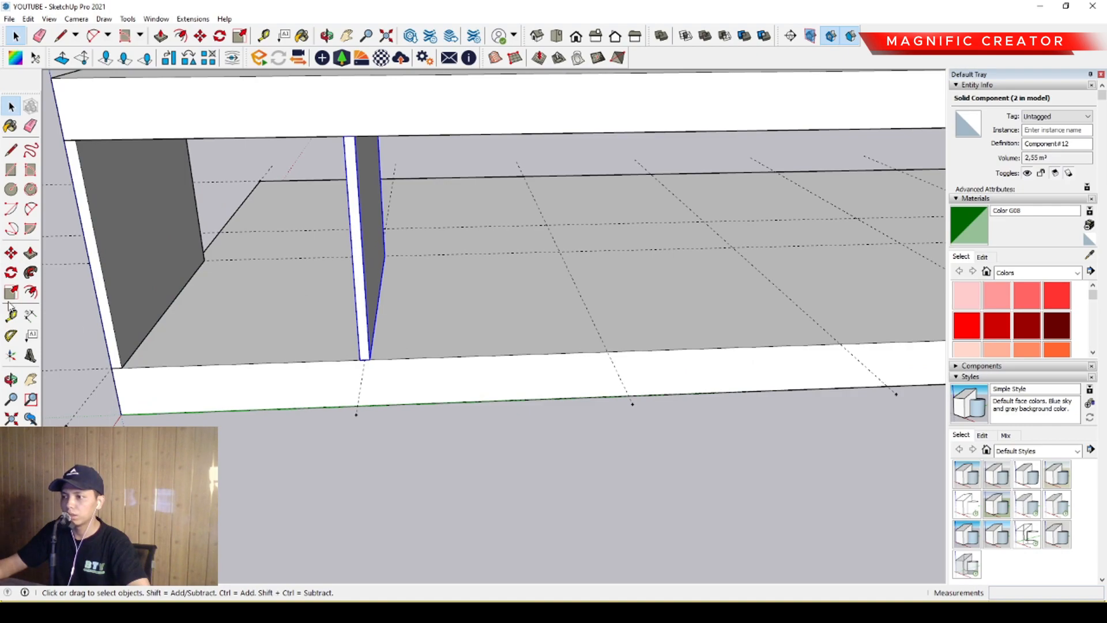
pyautogui.click(12, 254)
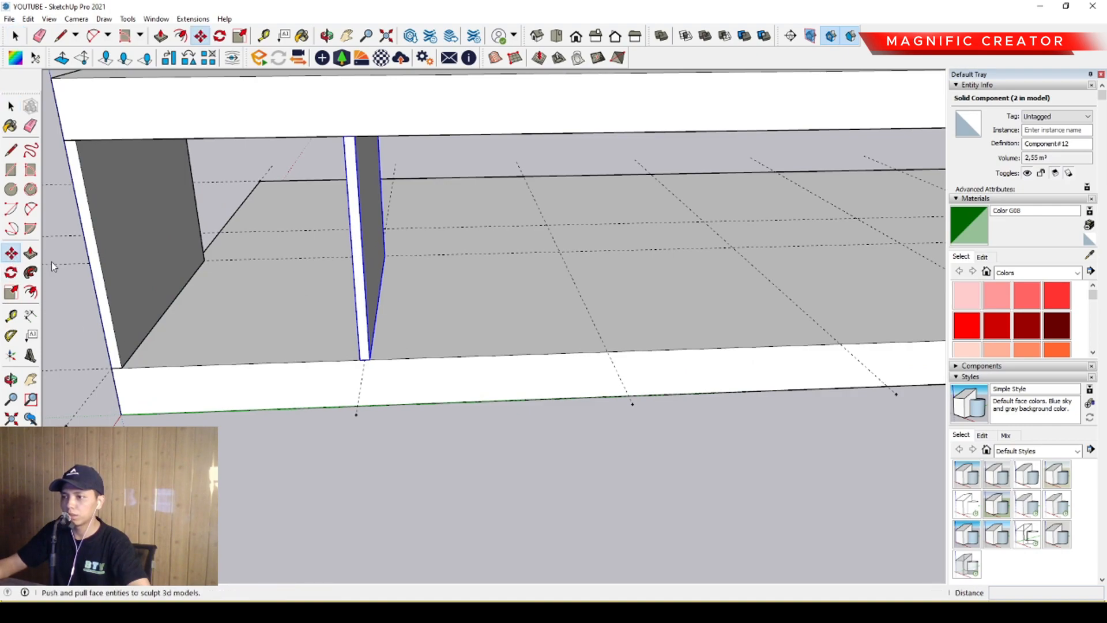
pyautogui.click(356, 414)
pyautogui.press('ctrl')
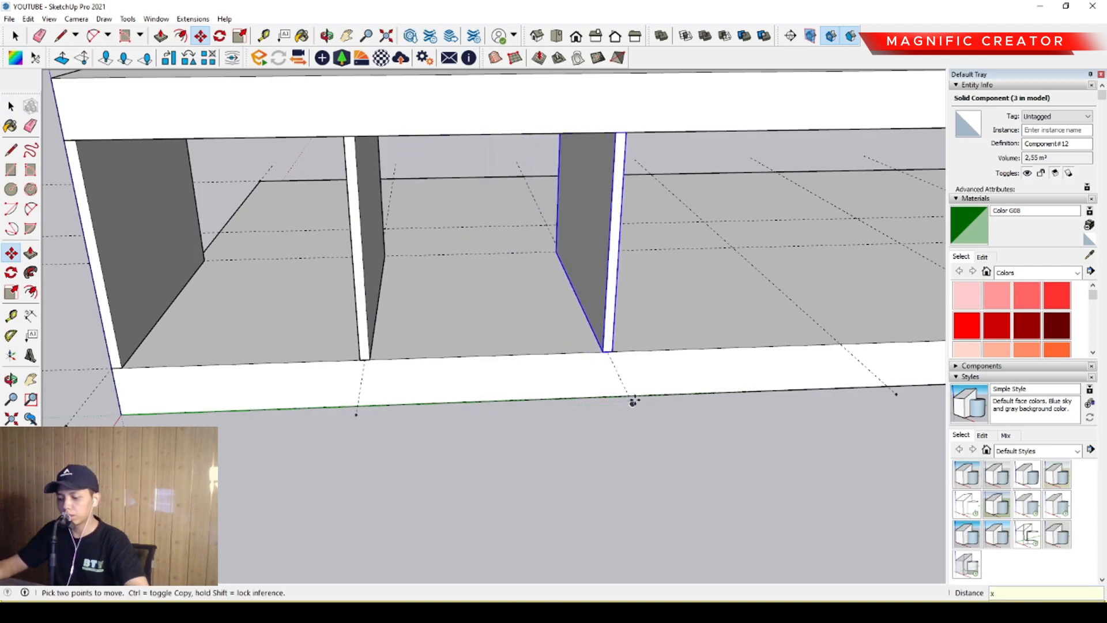
pyautogui.press('Return')
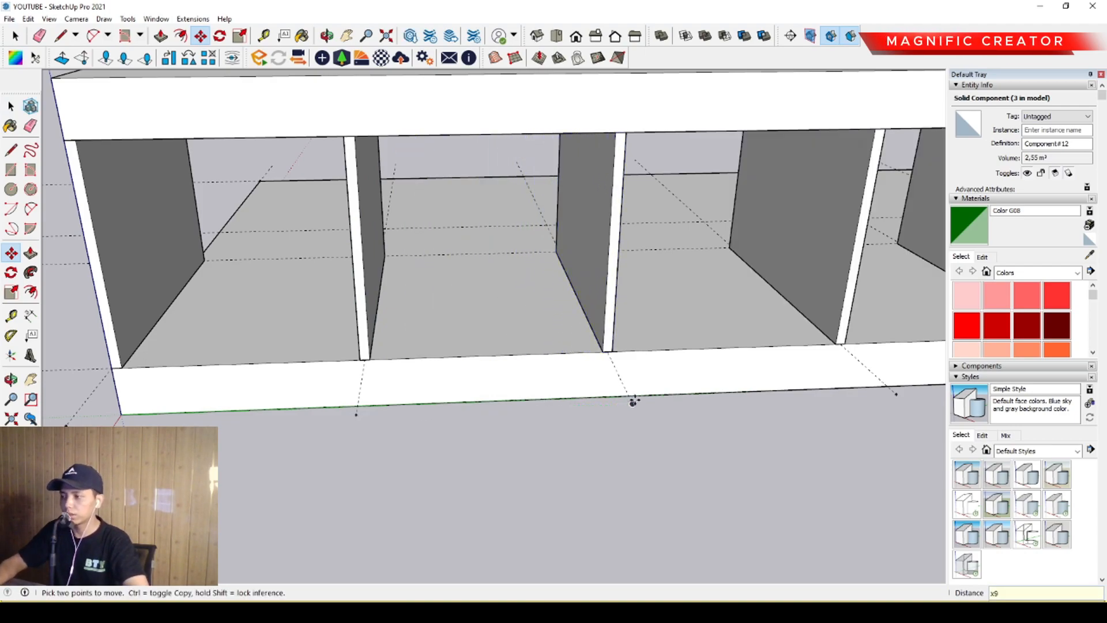
# Step: Delete the surplus partition wall standing beyond the slab's far end
pyautogui.press('space')
pyautogui.click(632, 400)
pyautogui.scroll(-10, 369, 314)
pyautogui.scroll(5, 572, 297)
pyautogui.scroll(4, 631, 288)
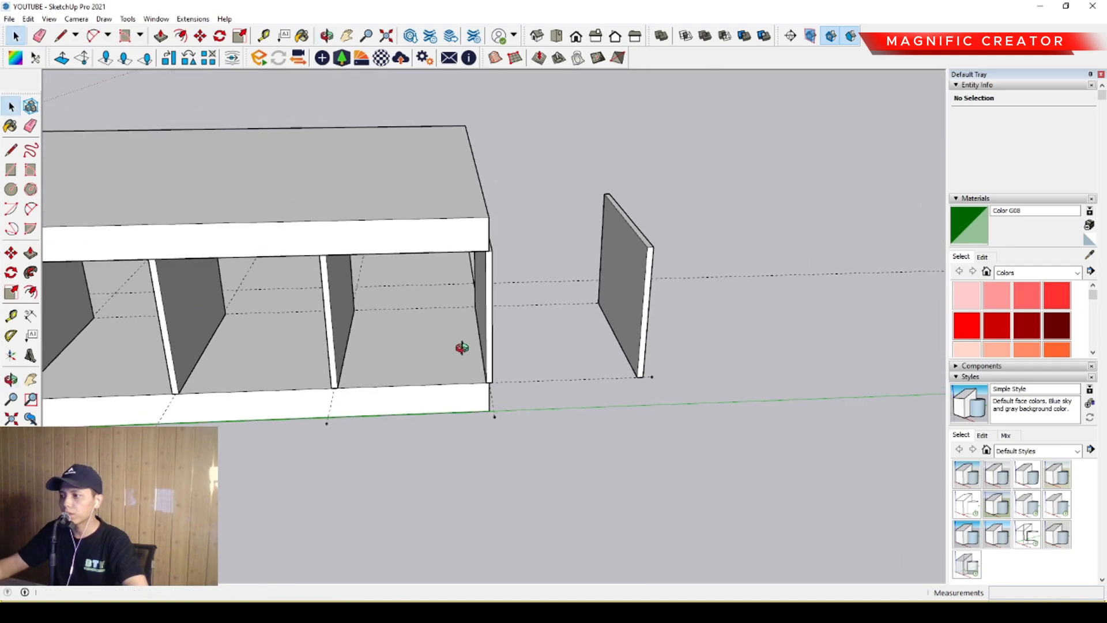
pyautogui.press('Delete')
# Step: Move the partition wall at the far end inward by 75 mm, flush with the slab's end
pyautogui.scroll(3, 478, 392)
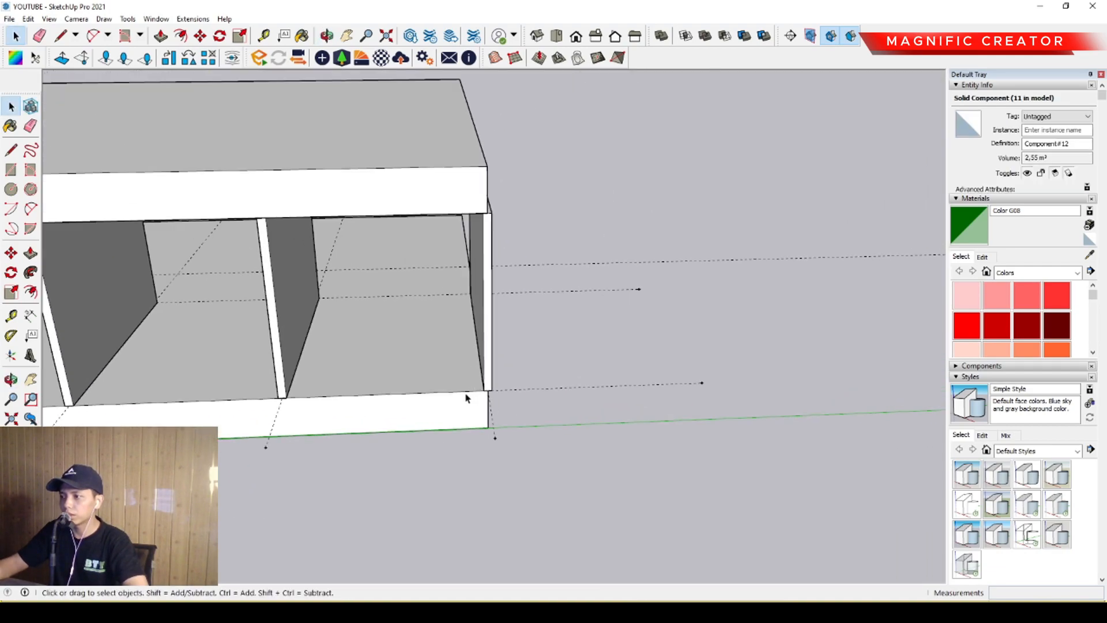
pyautogui.moveTo(473, 391); pyautogui.dragTo(426, 375, button='middle')
pyautogui.scroll(1, 472, 369)
pyautogui.click(493, 340)
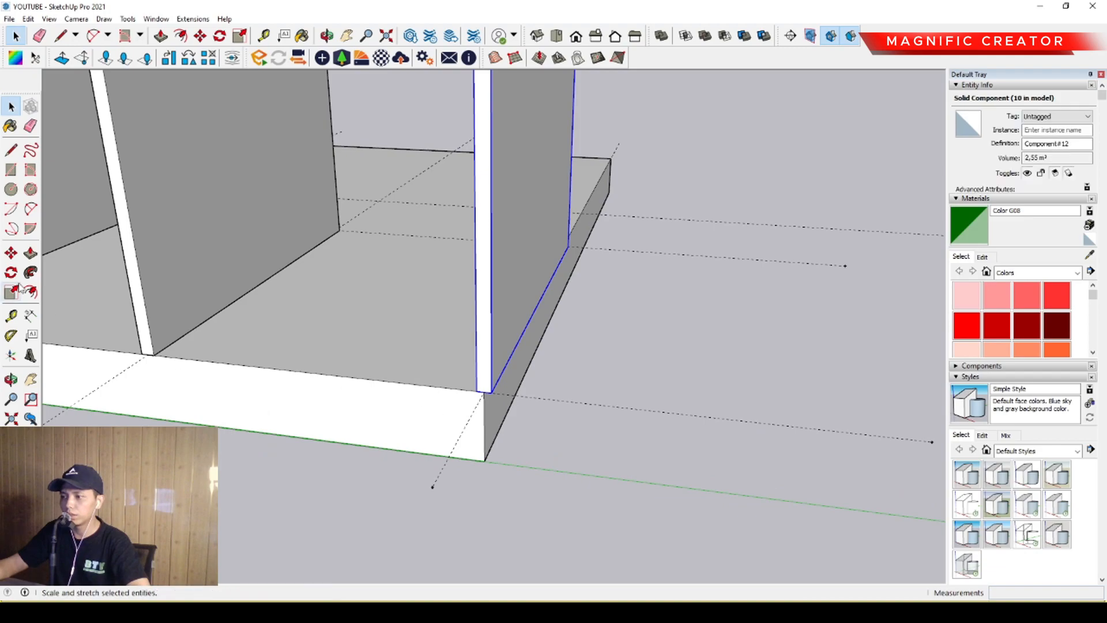
pyautogui.click(10, 254)
pyautogui.scroll(1, 508, 405)
pyautogui.click(490, 389)
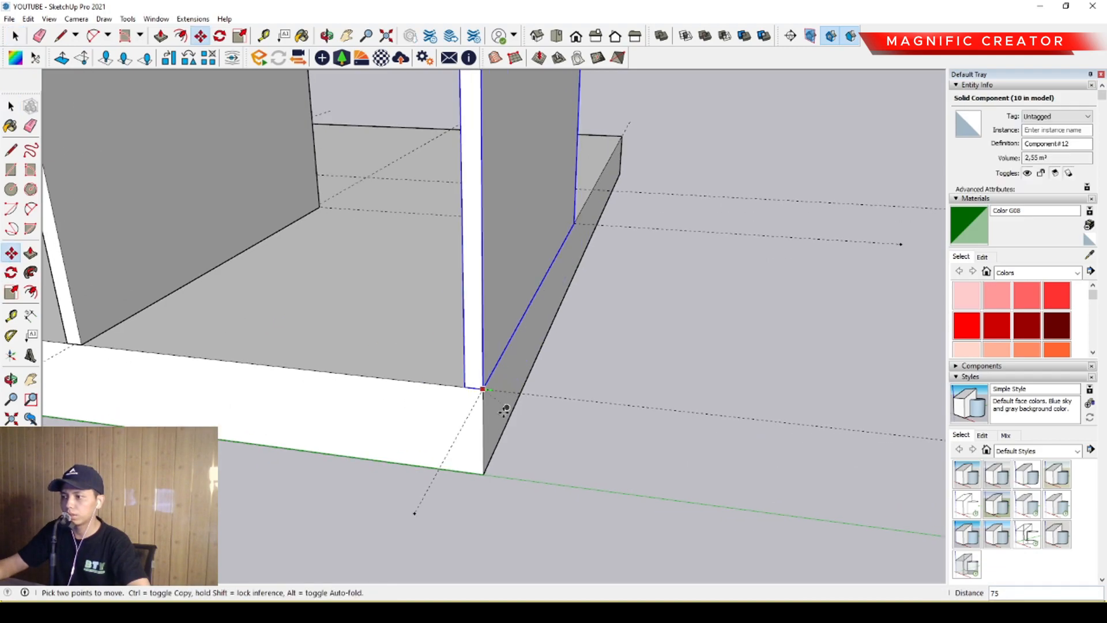
pyautogui.click(415, 512)
pyautogui.press('space')
# Step: Select all ten partition walls and copy them 7000 mm across the slab to its opposite long edge
pyautogui.scroll(-3, 497, 380)
pyautogui.scroll(-3, 497, 380)
pyautogui.moveTo(386, 348); pyautogui.dragTo(444, 346, button='middle')
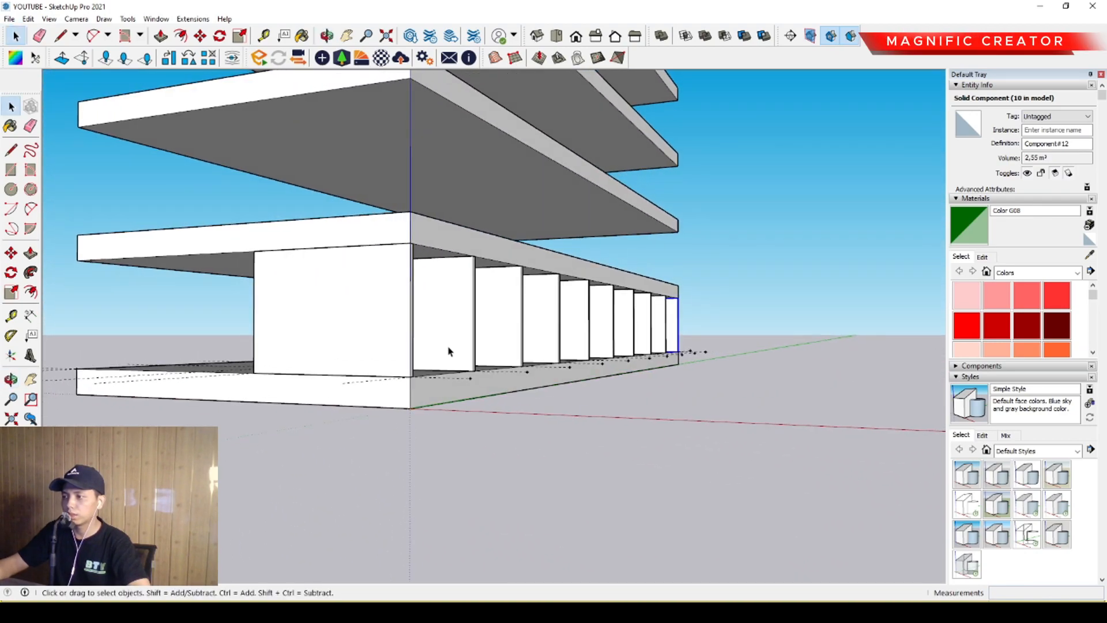
pyautogui.moveTo(333, 317); pyautogui.dragTo(333, 318)
pyautogui.moveTo(332, 318); pyautogui.dragTo(627, 343, button='middle')
pyautogui.scroll(2, 542, 389)
pyautogui.click(11, 253)
pyautogui.scroll(2, 685, 404)
pyautogui.click(591, 370)
pyautogui.scroll(-3, 545, 378)
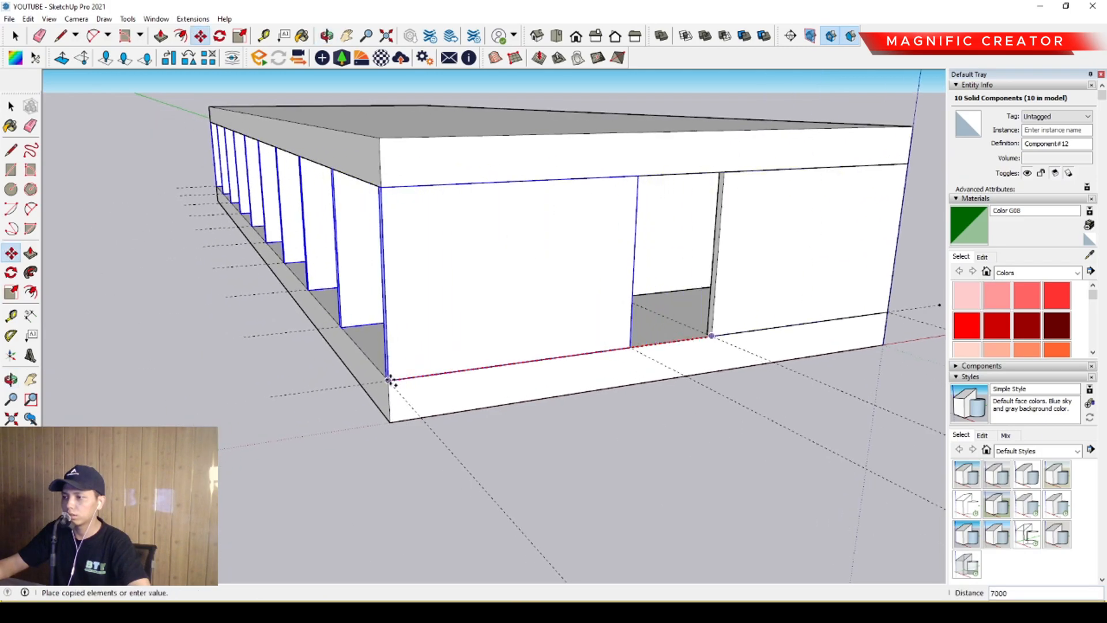
pyautogui.click(390, 379)
pyautogui.press('space')
# Step: Examine both rows of partition walls from the building's corners and clear the selection
pyautogui.scroll(2, 415, 378)
pyautogui.scroll(-4, 408, 465)
pyautogui.moveTo(408, 465); pyautogui.dragTo(397, 399, button='middle')
pyautogui.scroll(3, 323, 414)
pyautogui.moveTo(323, 413); pyautogui.dragTo(491, 399, button='middle')
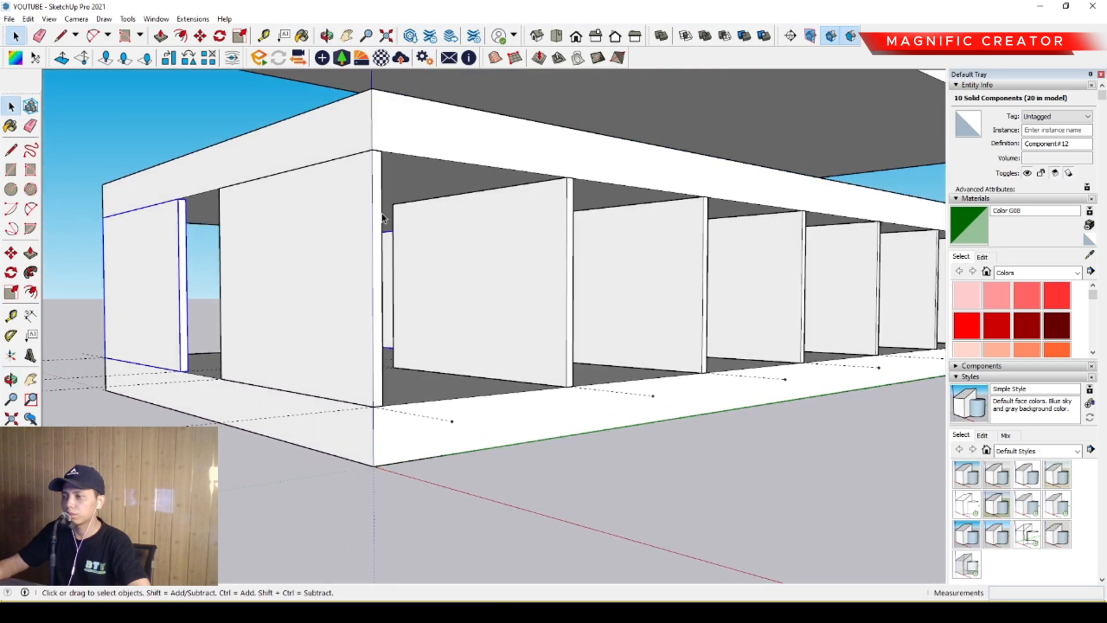
pyautogui.keyDown('shift'); pyautogui.moveTo(374, 372); pyautogui.dragTo(407, 377, button='middle'); pyautogui.keyUp('shift')
pyautogui.scroll(-2, 407, 378)
pyautogui.moveTo(649, 538); pyautogui.dragTo(576, 575)
pyautogui.scroll(4, 407, 388)
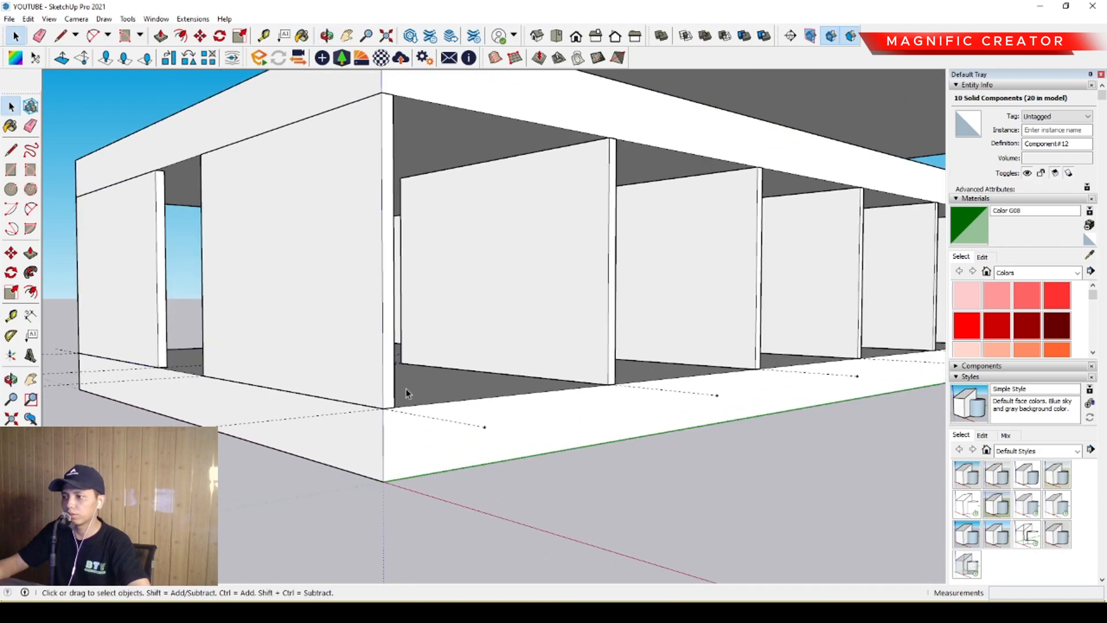
pyautogui.scroll(-2, 598, 314)
pyautogui.keyDown('shift'); pyautogui.moveTo(598, 314); pyautogui.dragTo(548, 351, button='middle'); pyautogui.keyUp('shift')
# Step: Place a lengthwise guide line with the Tape Measure at 2400 mm above the floor on the long facade
pyautogui.scroll(3, 359, 433)
pyautogui.keyDown('shift'); pyautogui.moveTo(360, 433); pyautogui.dragTo(385, 436, button='middle'); pyautogui.keyUp('shift')
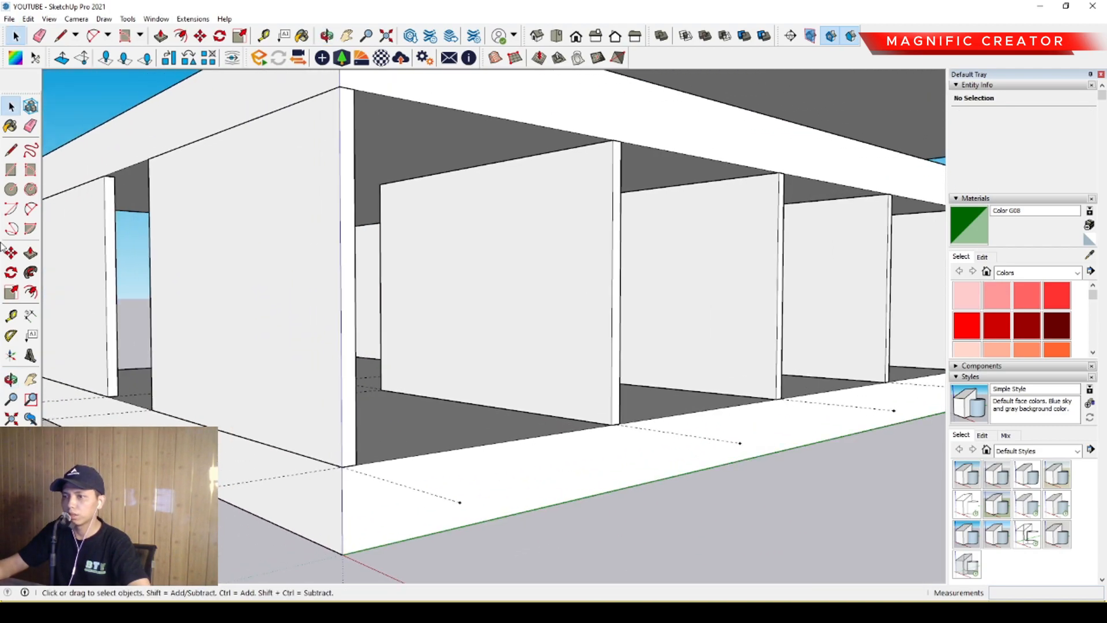
pyautogui.click(14, 317)
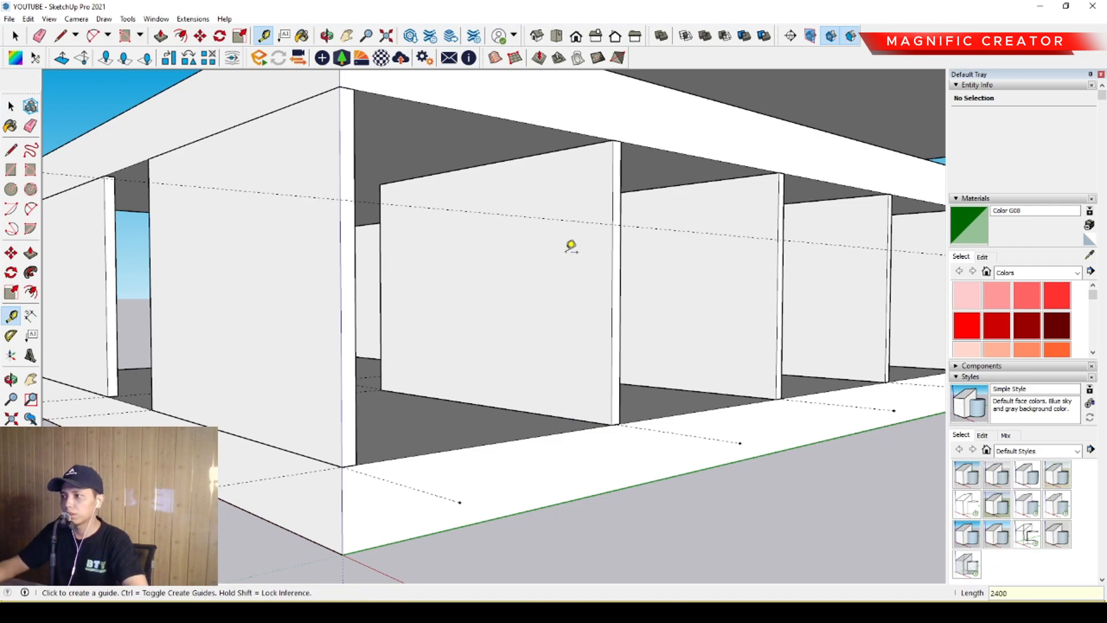
pyautogui.press('space')
# Step: Draw a rectangle along the long facade from the corner wall's top down to the guide line, 33700 mm long
pyautogui.scroll(-1, 556, 265)
pyautogui.moveTo(556, 265); pyautogui.dragTo(518, 257, button='middle')
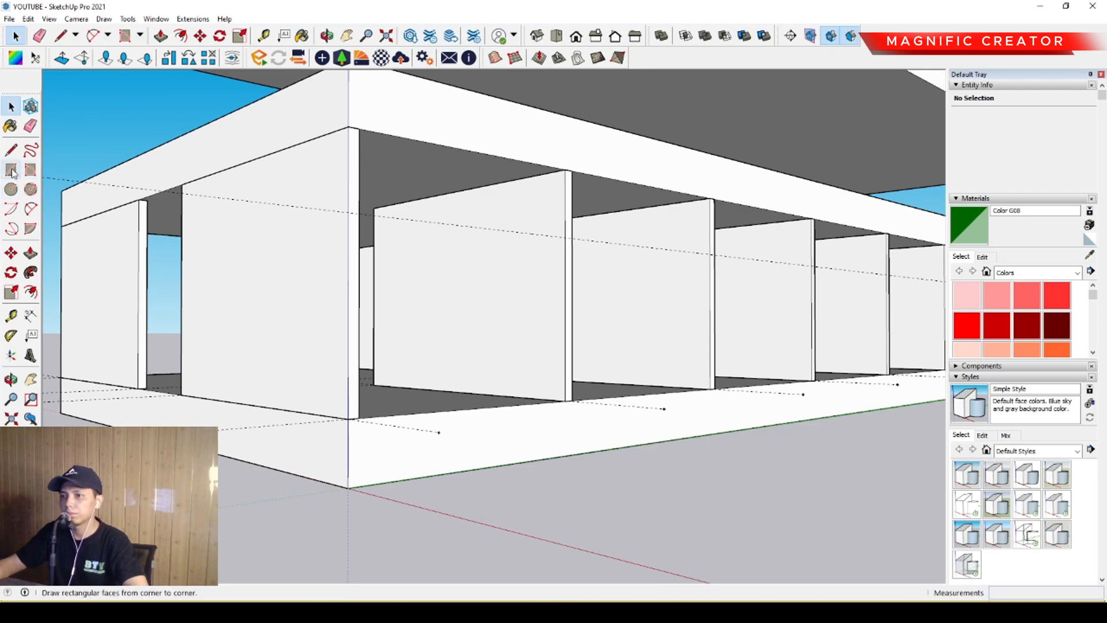
pyautogui.click(359, 128)
pyautogui.scroll(-3, 512, 161)
pyautogui.moveTo(511, 161); pyautogui.dragTo(276, 183, button='middle')
pyautogui.scroll(3, 824, 266)
pyautogui.moveTo(830, 269); pyautogui.dragTo(882, 276, button='middle')
pyautogui.scroll(3, 744, 285)
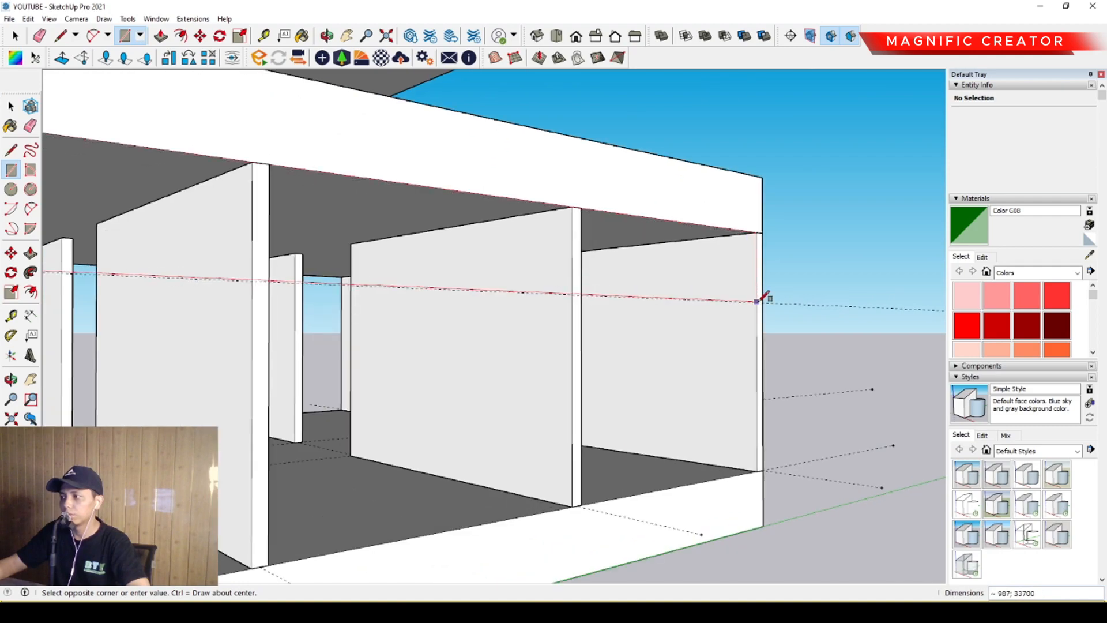
pyautogui.click(755, 302)
pyautogui.press('space')
# Step: Give the long facade band its thickness with Push/Pull, extruding it inward between the partition walls
pyautogui.moveTo(755, 305); pyautogui.dragTo(692, 223, button='middle')
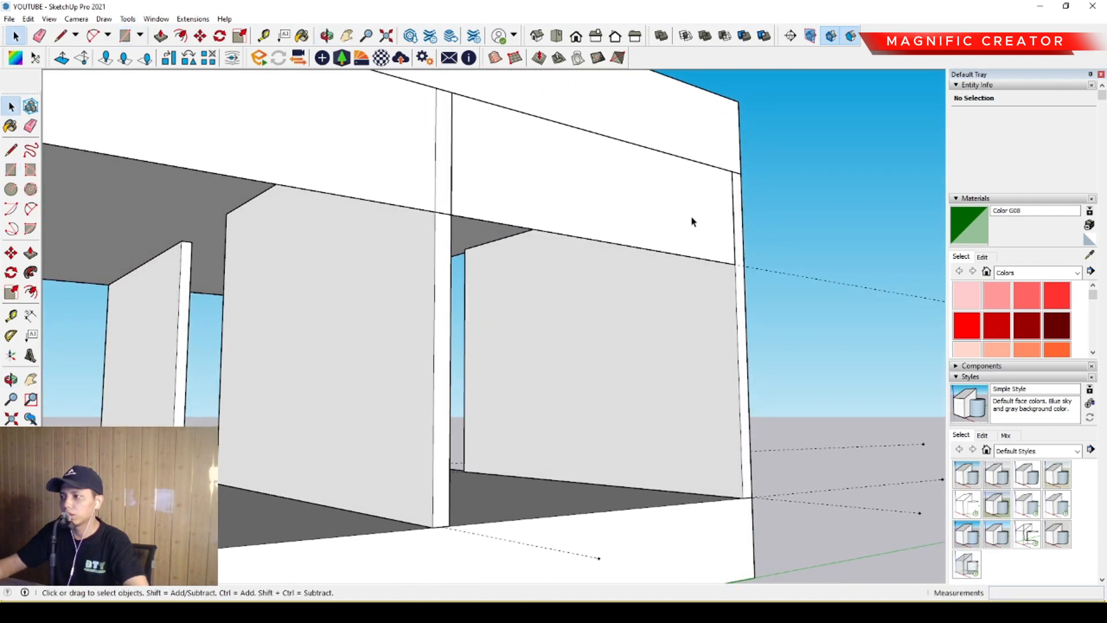
pyautogui.press('p')
pyautogui.click(719, 235)
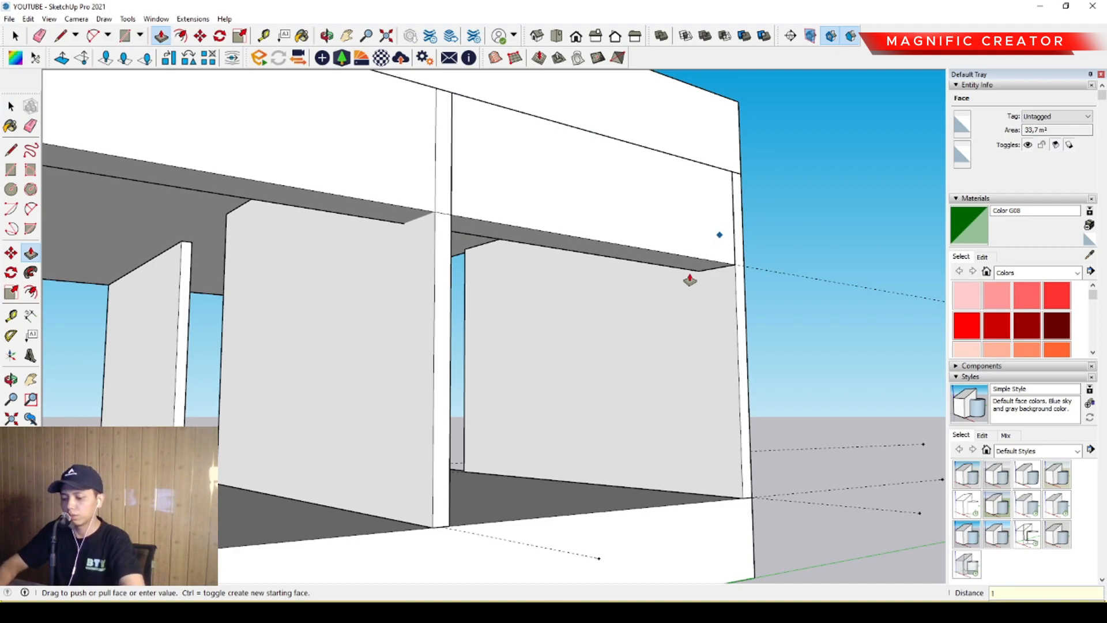
pyautogui.click(689, 281)
pyautogui.press('space')
# Step: Select the entire facade band and make it a group
pyautogui.click(684, 201)
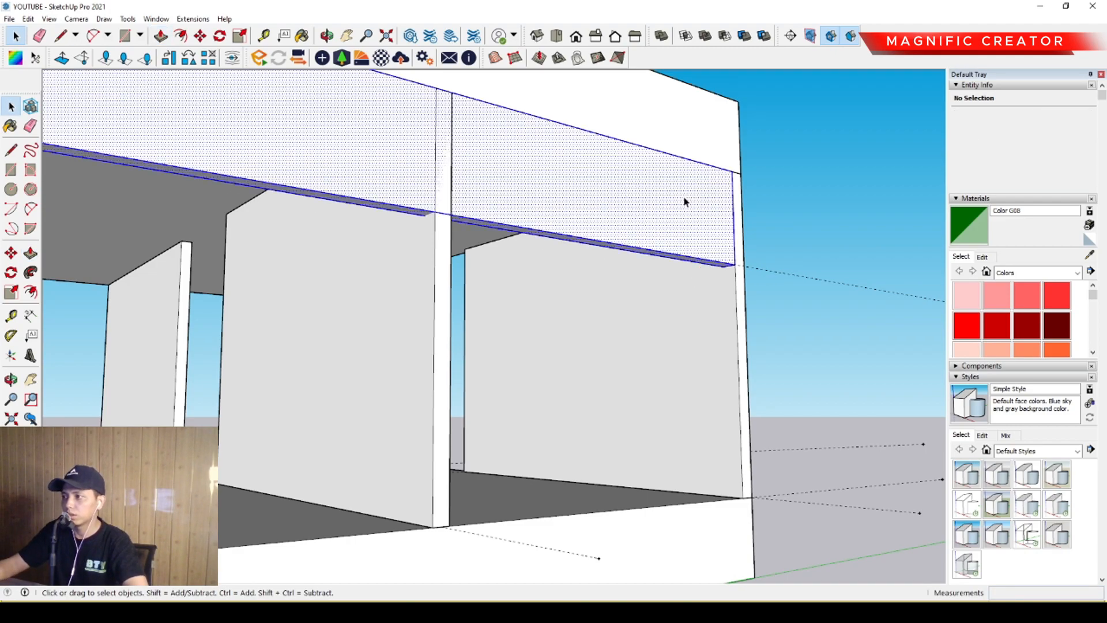
pyautogui.hotkey('ctrl', 'g')
pyautogui.scroll(-7, 725, 298)
pyautogui.moveTo(220, 242); pyautogui.dragTo(499, 310, button='middle')
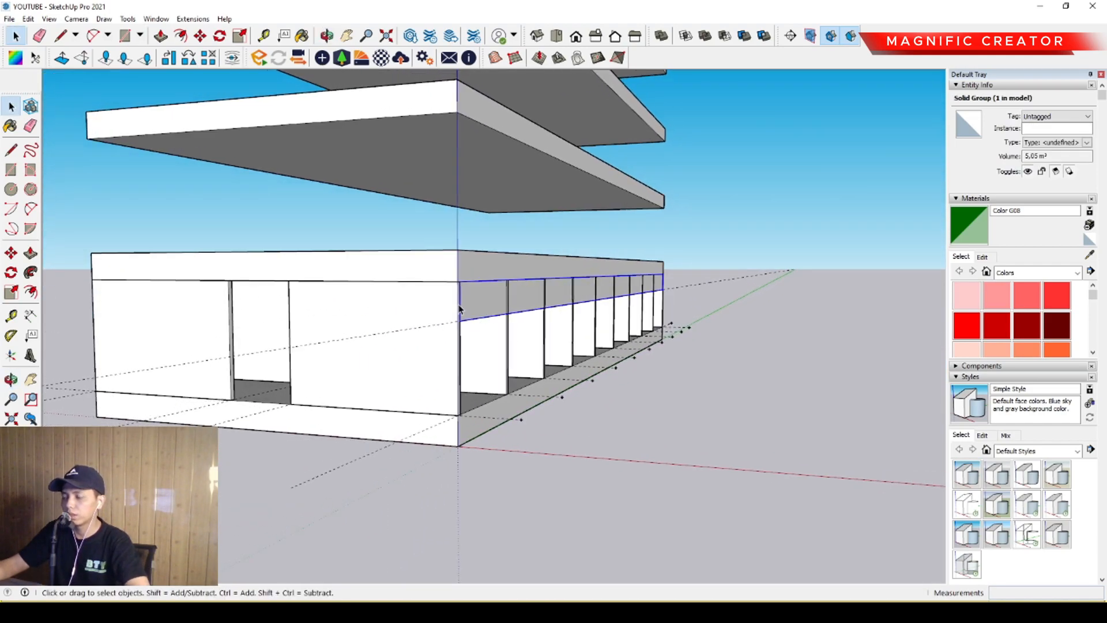
# Step: Copy the facade band group across the building to the opposite long facade
pyautogui.scroll(3, 460, 310)
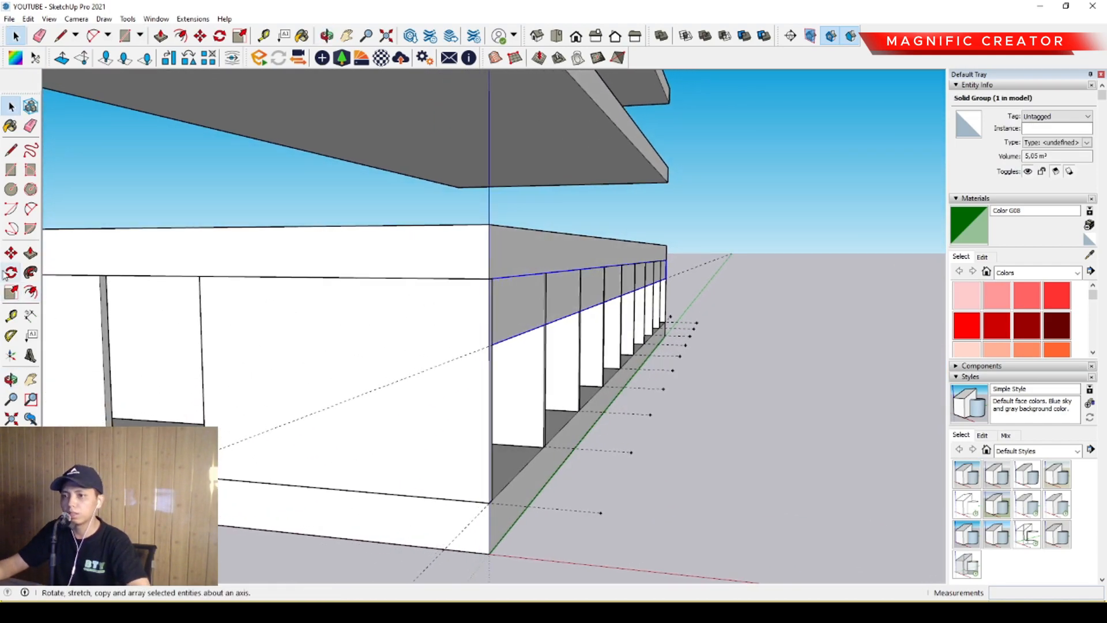
pyautogui.click(10, 253)
pyautogui.scroll(3, 582, 290)
pyautogui.click(423, 274)
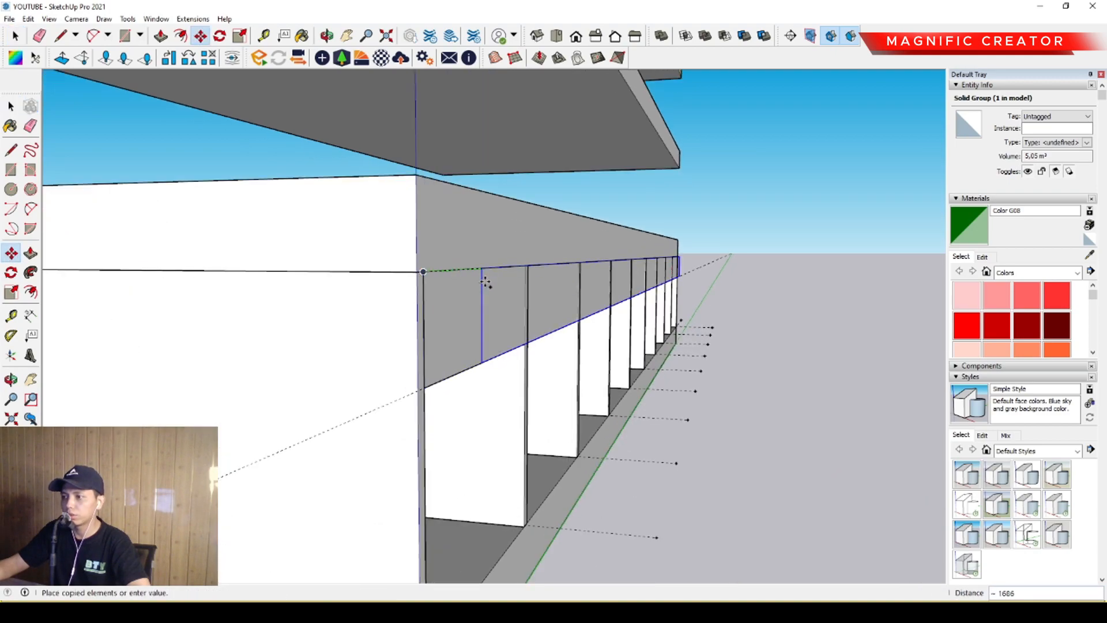
pyautogui.scroll(-3, 464, 280)
pyautogui.moveTo(455, 279); pyautogui.dragTo(630, 299, button='middle')
pyautogui.scroll(-3, 754, 301)
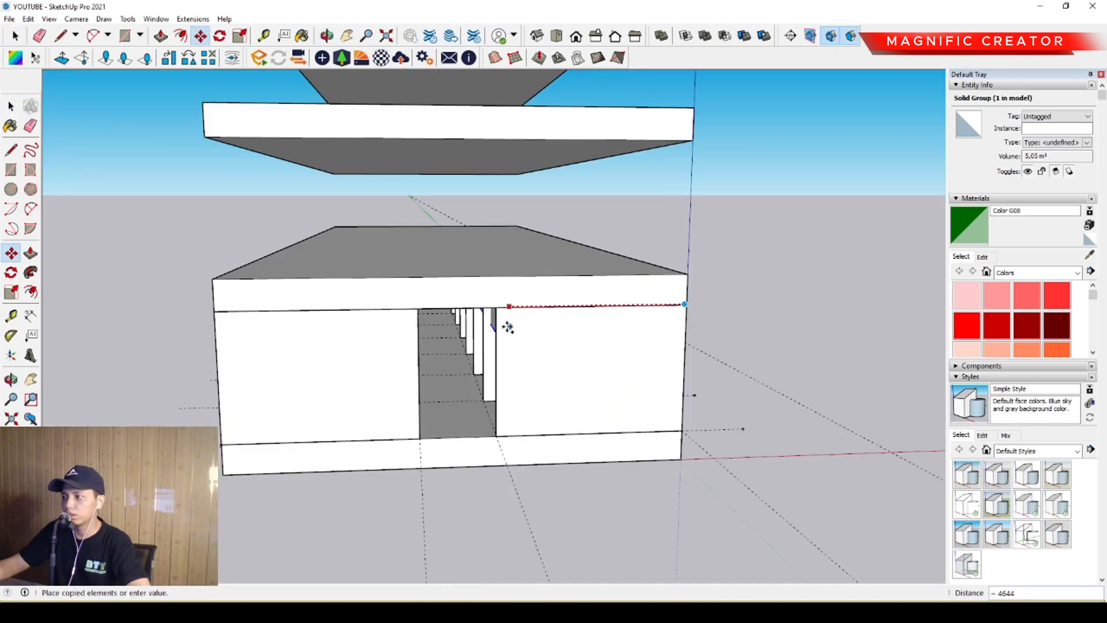
pyautogui.keyDown('shift'); pyautogui.moveTo(331, 322); pyautogui.dragTo(640, 279, button='middle'); pyautogui.keyUp('shift')
pyautogui.scroll(3, 608, 289)
pyautogui.click(488, 262)
pyautogui.press('space')
# Step: Move the copied facade band 10 mm from its lower corner at the partition wall
pyautogui.scroll(3, 479, 268)
pyautogui.moveTo(480, 269); pyautogui.dragTo(533, 185, button='middle')
pyautogui.scroll(5, 542, 225)
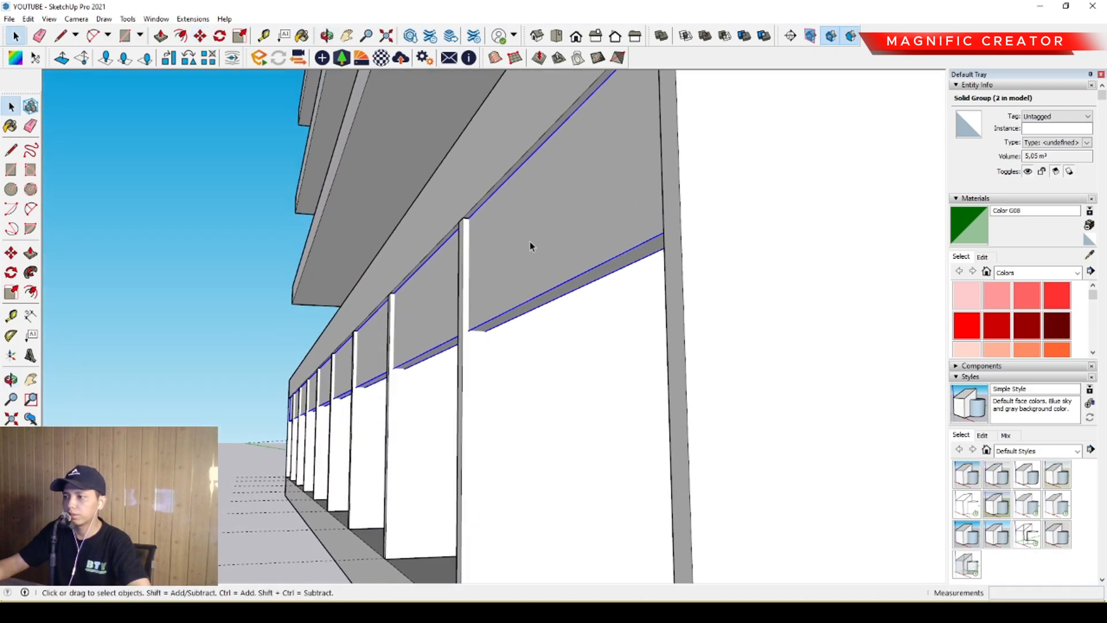
pyautogui.press('m')
pyautogui.click(464, 317)
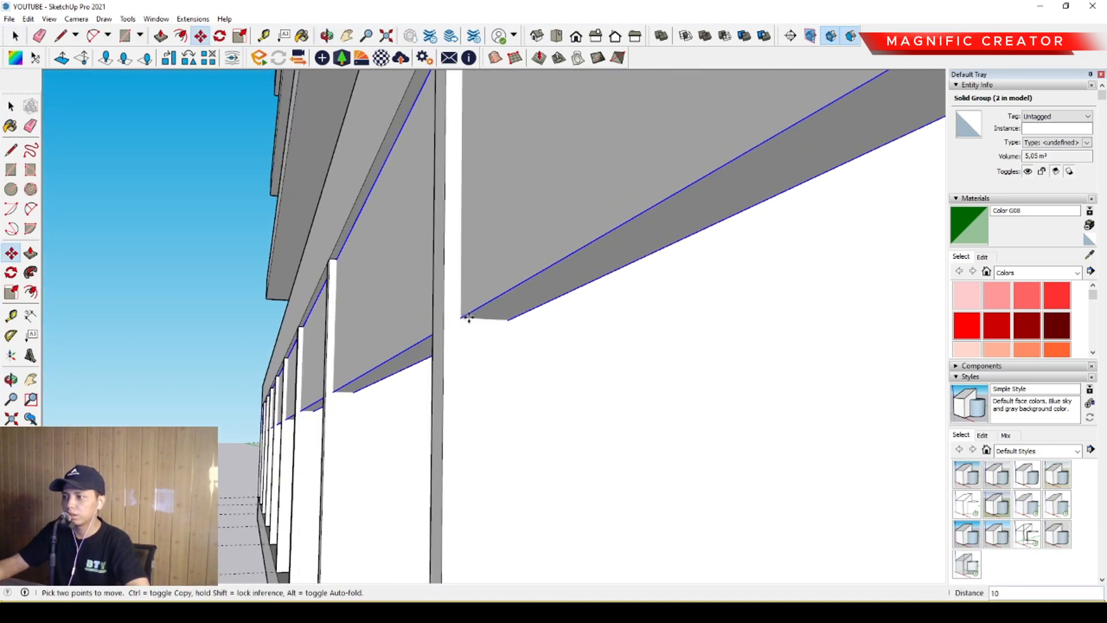
pyautogui.press('space')
pyautogui.moveTo(484, 325); pyautogui.dragTo(321, 316, button='middle')
pyautogui.press('m')
pyautogui.scroll(-3, 471, 132)
pyautogui.press('space')
# Step: Examine the lowest storey's long facade and the corridor opening on the short end
pyautogui.scroll(-3, 416, 314)
pyautogui.scroll(-3, 701, 351)
pyautogui.moveTo(701, 351); pyautogui.dragTo(403, 357, button='middle')
pyautogui.scroll(3, 470, 367)
pyautogui.moveTo(471, 366); pyautogui.dragTo(424, 434, button='middle')
pyautogui.scroll(3, 464, 410)
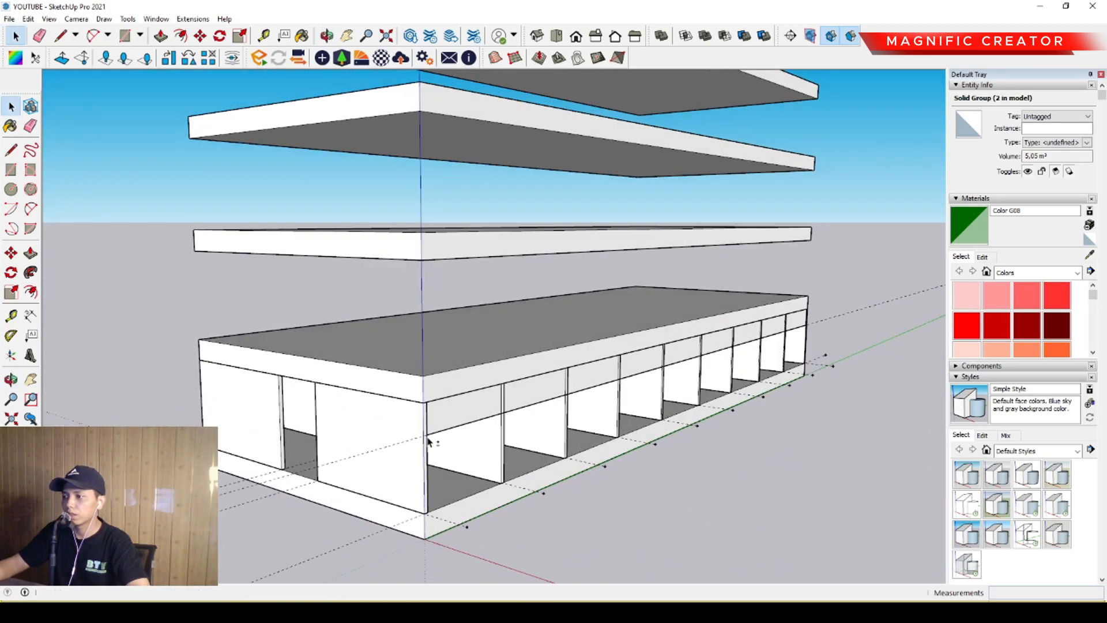
pyautogui.moveTo(519, 431)
pyautogui.mouseDown(button='middle')
pyautogui.moveTo(454, 390)
pyautogui.moveTo(231, 461)
pyautogui.moveTo(424, 425)
pyautogui.moveTo(323, 425)
pyautogui.moveTo(495, 441)
pyautogui.moveTo(464, 441)
pyautogui.moveTo(565, 390)
pyautogui.moveTo(410, 415)
pyautogui.moveTo(407, 403)
pyautogui.moveTo(482, 383)
pyautogui.moveTo(815, 413)
pyautogui.moveTo(434, 397)
pyautogui.moveTo(511, 440)
pyautogui.mouseUp(button='middle')
pyautogui.scroll(3, 224, 467)
pyautogui.scroll(3, 323, 425)
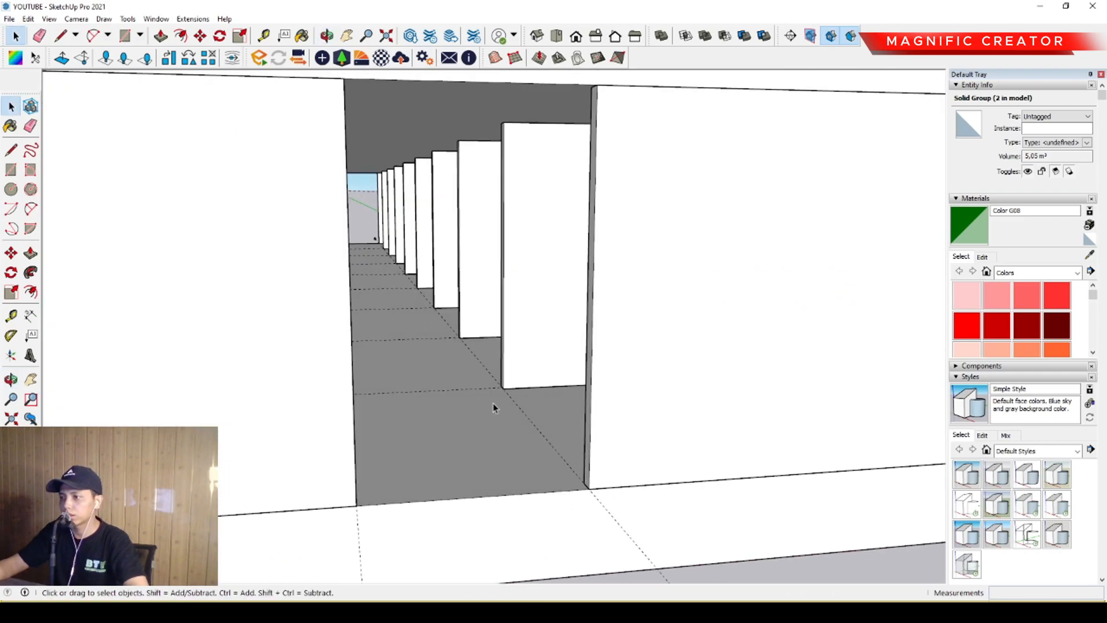
# Step: Draw a narrow rotated rectangle on the corridor floor along the lengthwise guide line, 34000 mm long, beside the partition wall ends
pyautogui.moveTo(472, 357); pyautogui.dragTo(422, 429, button='middle')
pyautogui.moveTo(500, 490); pyautogui.dragTo(566, 496, button='middle')
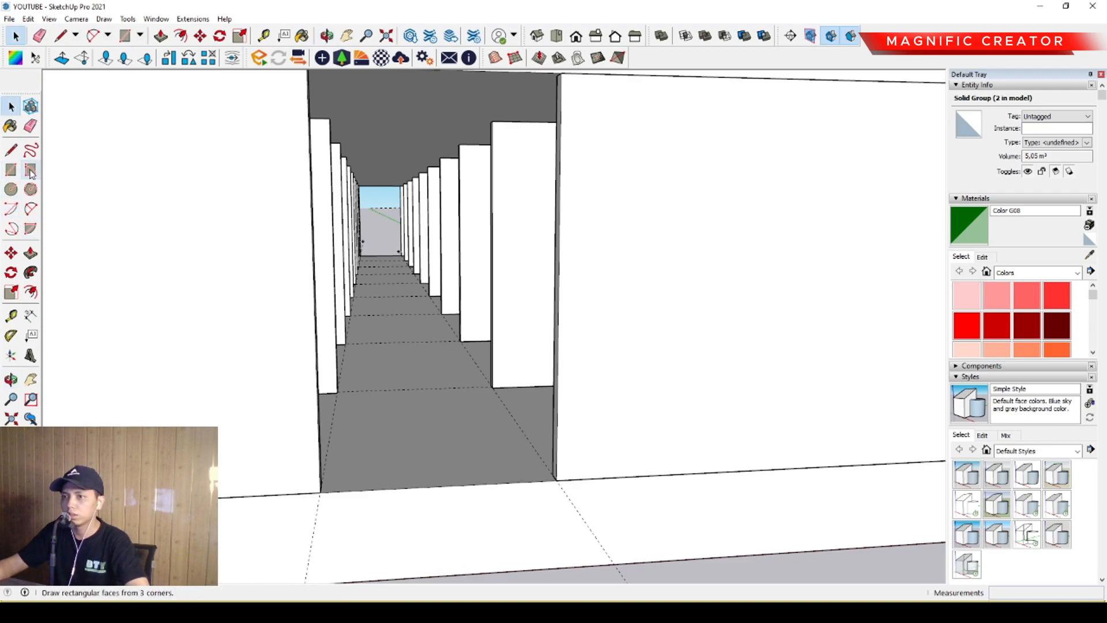
pyautogui.moveTo(383, 409); pyautogui.dragTo(593, 553, button='middle')
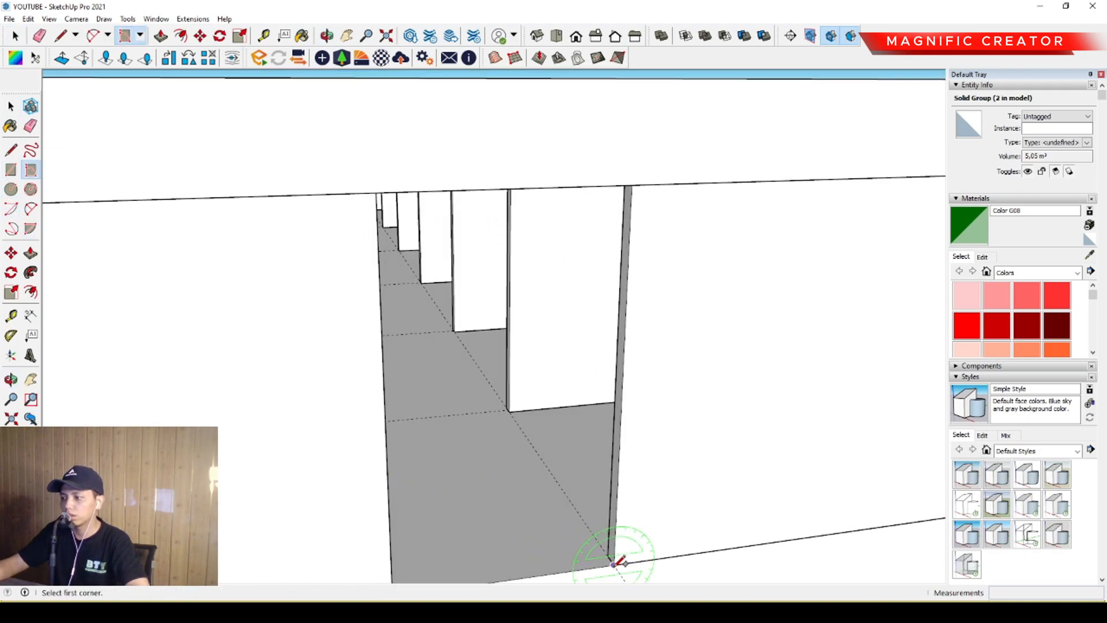
pyautogui.click(613, 563)
pyautogui.moveTo(578, 511); pyautogui.dragTo(334, 138, button='middle')
pyautogui.scroll(5, 311, 146)
pyautogui.keyDown('shift'); pyautogui.moveTo(301, 176); pyautogui.dragTo(441, 397, button='middle'); pyautogui.keyUp('shift')
pyautogui.scroll(3, 355, 263)
pyautogui.scroll(3, 427, 333)
pyautogui.click(439, 326)
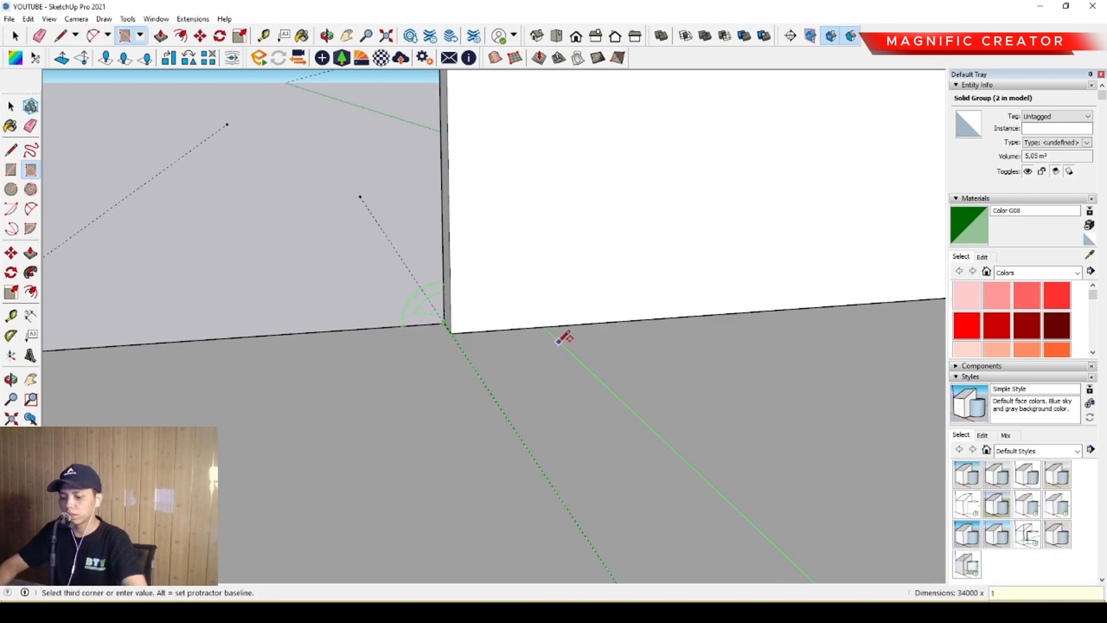
pyautogui.press('Return')
pyautogui.press('space')
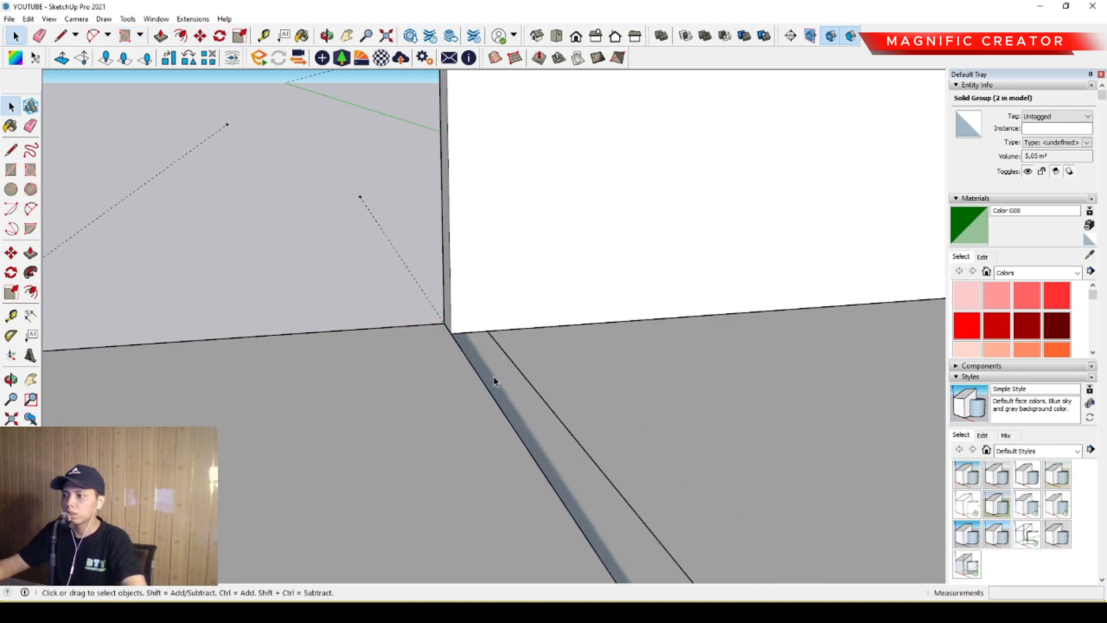
# Step: Extrude the floor strip up to the underside of the upper slab with Push/Pull and make the corridor wall a group
pyautogui.click(29, 258)
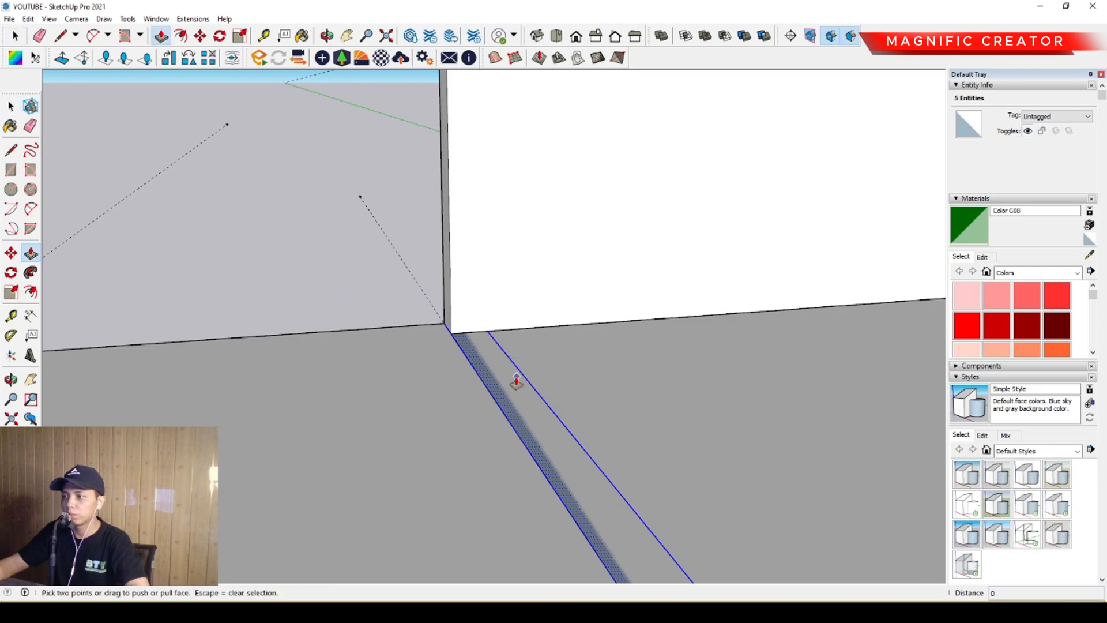
pyautogui.click(518, 372)
pyautogui.moveTo(474, 216); pyautogui.dragTo(497, 349, button='middle')
pyautogui.moveTo(490, 184)
pyautogui.keyDown('shift'); pyautogui.mouseDown(button='middle')
pyautogui.moveTo(496, 364)
pyautogui.moveTo(488, 174)
pyautogui.mouseUp(button='middle'); pyautogui.keyUp('shift')
pyautogui.click(488, 170)
pyautogui.press('space')
pyautogui.click(550, 295)
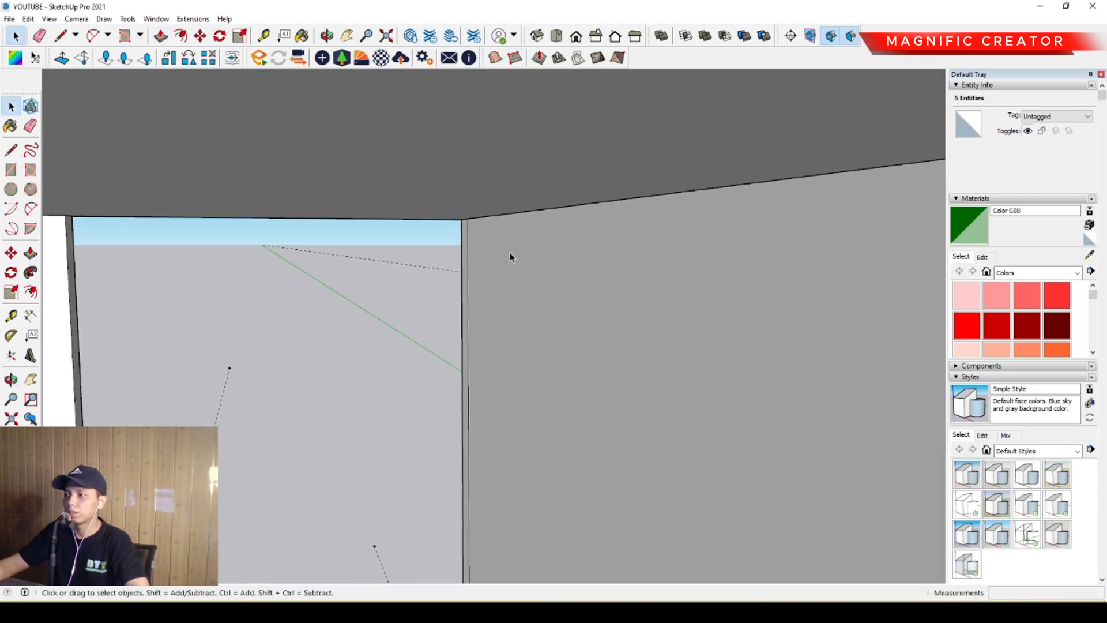
pyautogui.click(570, 401)
pyautogui.moveTo(569, 402)
pyautogui.keyDown('shift'); pyautogui.mouseDown(button='middle')
pyautogui.moveTo(465, 321)
pyautogui.moveTo(472, 551)
pyautogui.moveTo(612, 433)
pyautogui.moveTo(577, 421)
pyautogui.mouseUp(button='middle'); pyautogui.keyUp('shift')
# Step: Copy the corridor wall group from its bottom corner to the guide line on the opposite side of the corridor
pyautogui.moveTo(353, 447); pyautogui.dragTo(645, 377, button='middle')
pyautogui.scroll(-7, 650, 395)
pyautogui.scroll(3, 645, 377)
pyautogui.scroll(5, 644, 376)
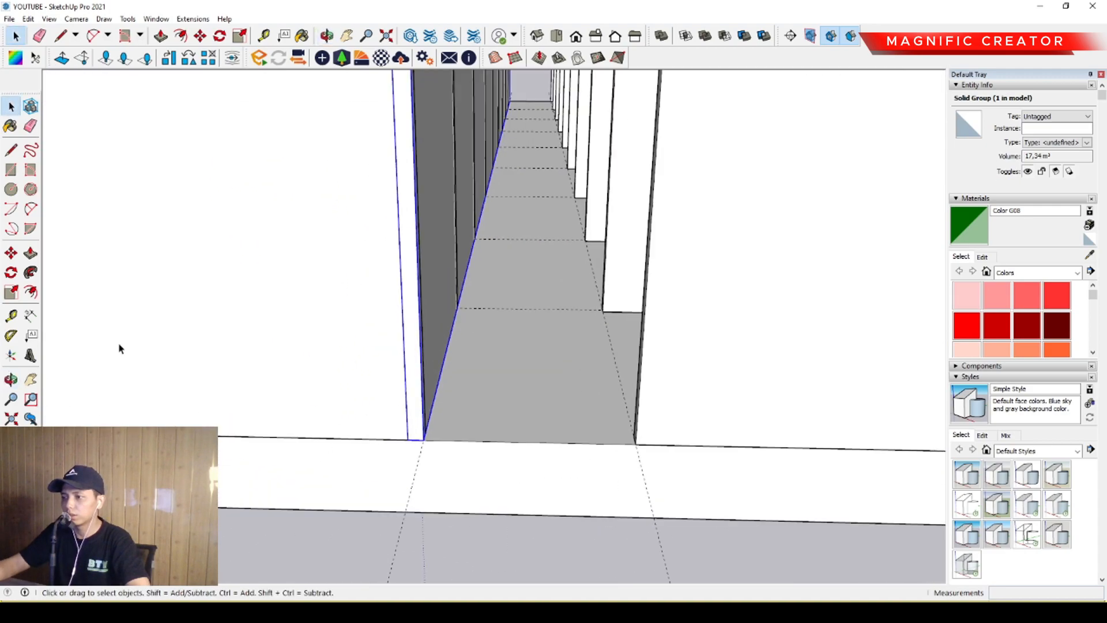
pyautogui.click(11, 252)
pyautogui.click(407, 439)
pyautogui.press('ctrl')
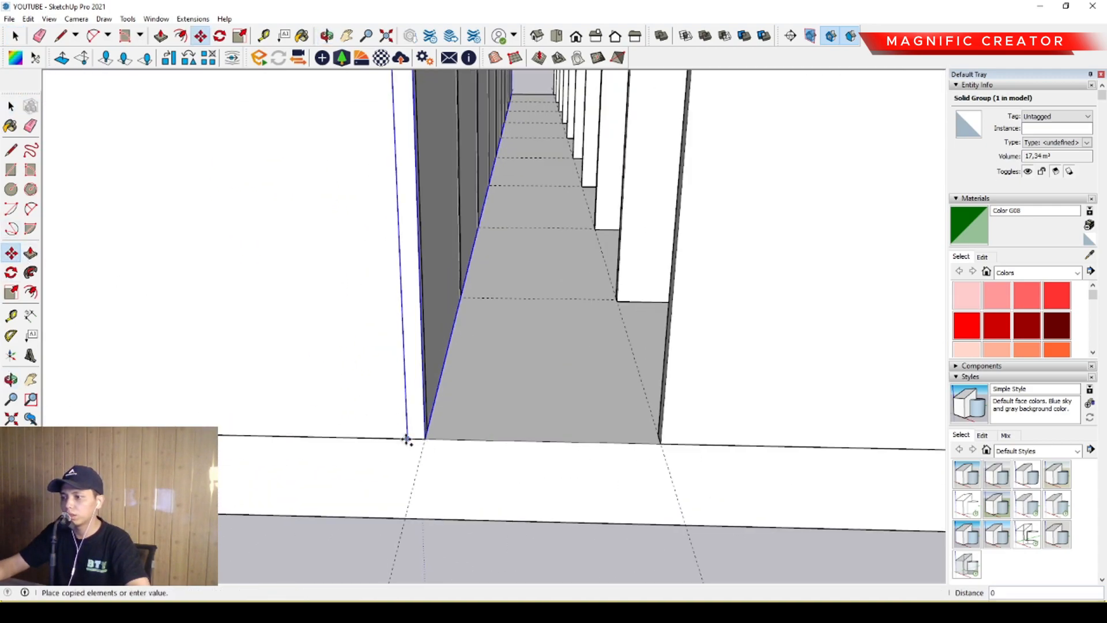
pyautogui.click(660, 444)
pyautogui.press('space')
pyautogui.scroll(-6, 566, 356)
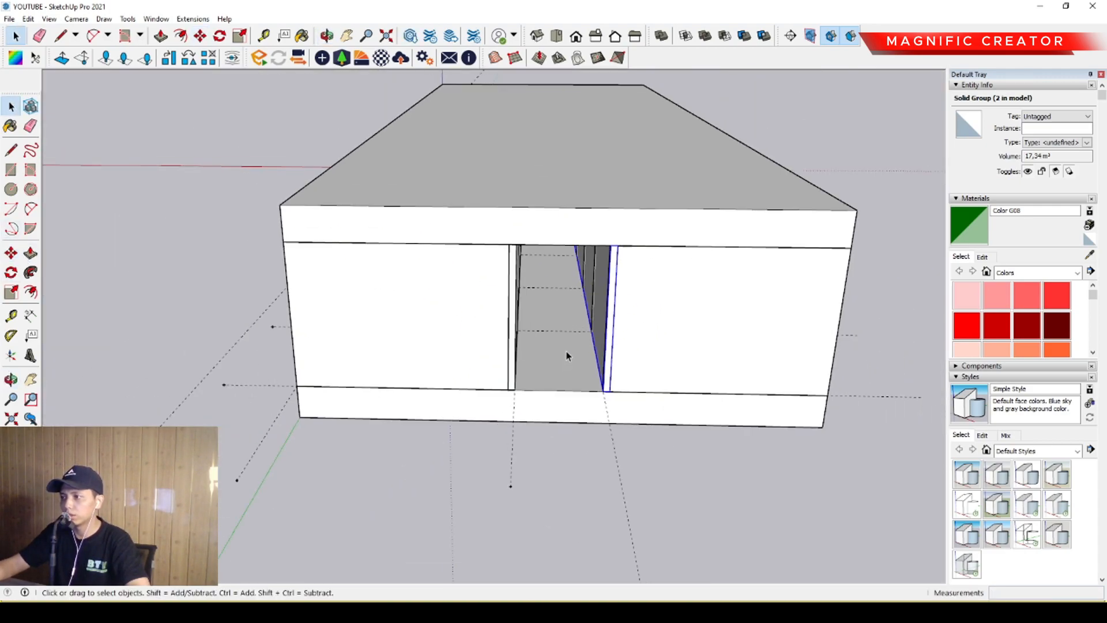
# Step: Examine the enclosed bays along the long facade, ending at the corner bay's opening
pyautogui.moveTo(460, 348); pyautogui.dragTo(706, 308, button='middle')
pyautogui.scroll(-2, 597, 290)
pyautogui.scroll(-2, 692, 306)
pyautogui.moveTo(549, 299); pyautogui.dragTo(563, 331, button='middle')
pyautogui.moveTo(390, 340); pyautogui.dragTo(573, 312, button='middle')
pyautogui.scroll(-5, 574, 311)
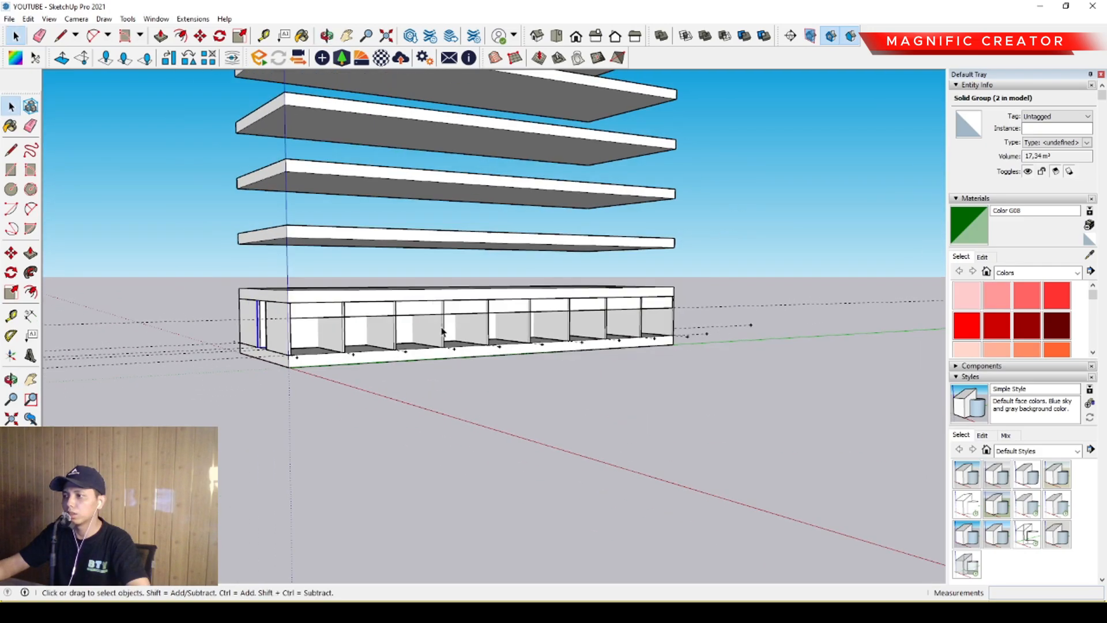
pyautogui.moveTo(484, 323); pyautogui.dragTo(476, 546, button='middle')
pyautogui.scroll(10, 476, 546)
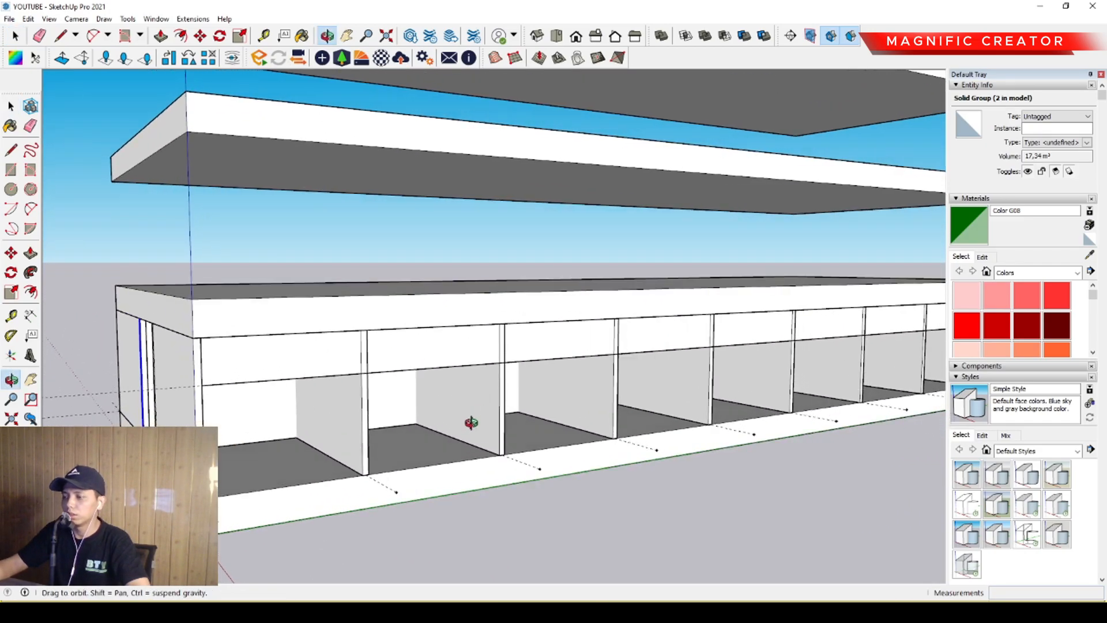
pyautogui.moveTo(471, 423); pyautogui.dragTo(503, 371, button='middle')
pyautogui.scroll(2, 371, 396)
pyautogui.scroll(2, 445, 402)
pyautogui.scroll(1, 301, 411)
pyautogui.scroll(-2, 363, 378)
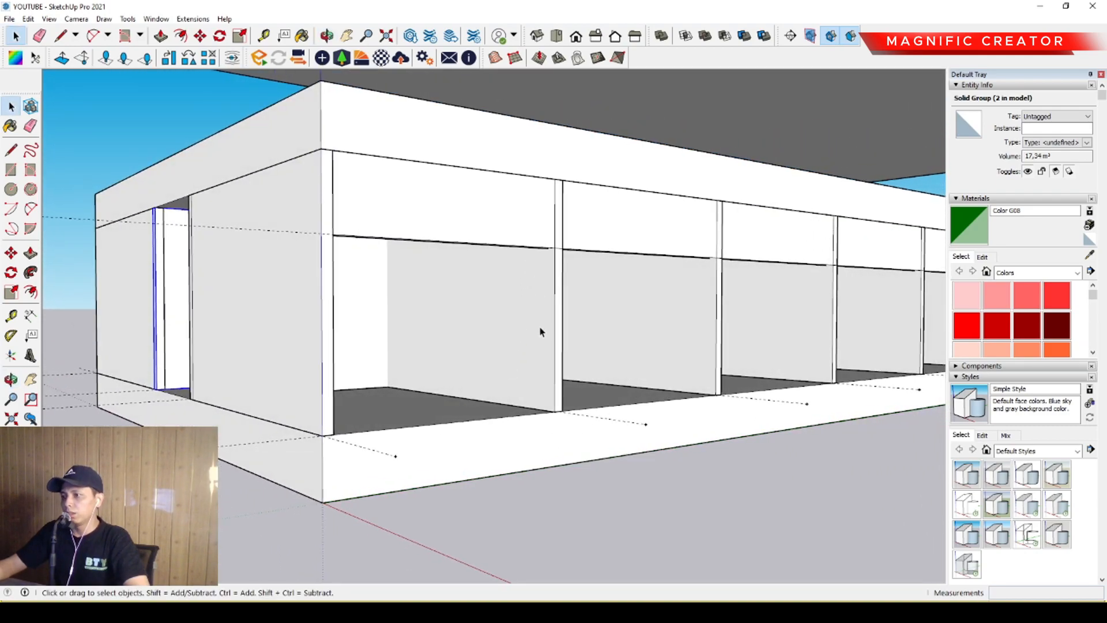
pyautogui.scroll(2, 490, 389)
pyautogui.keyDown('shift'); pyautogui.moveTo(502, 388); pyautogui.dragTo(569, 427, button='middle'); pyautogui.keyUp('shift')
pyautogui.scroll(2, 453, 419)
pyautogui.keyDown('shift'); pyautogui.moveTo(453, 419); pyautogui.dragTo(423, 392, button='middle'); pyautogui.keyUp('shift')
pyautogui.scroll(-2, 563, 425)
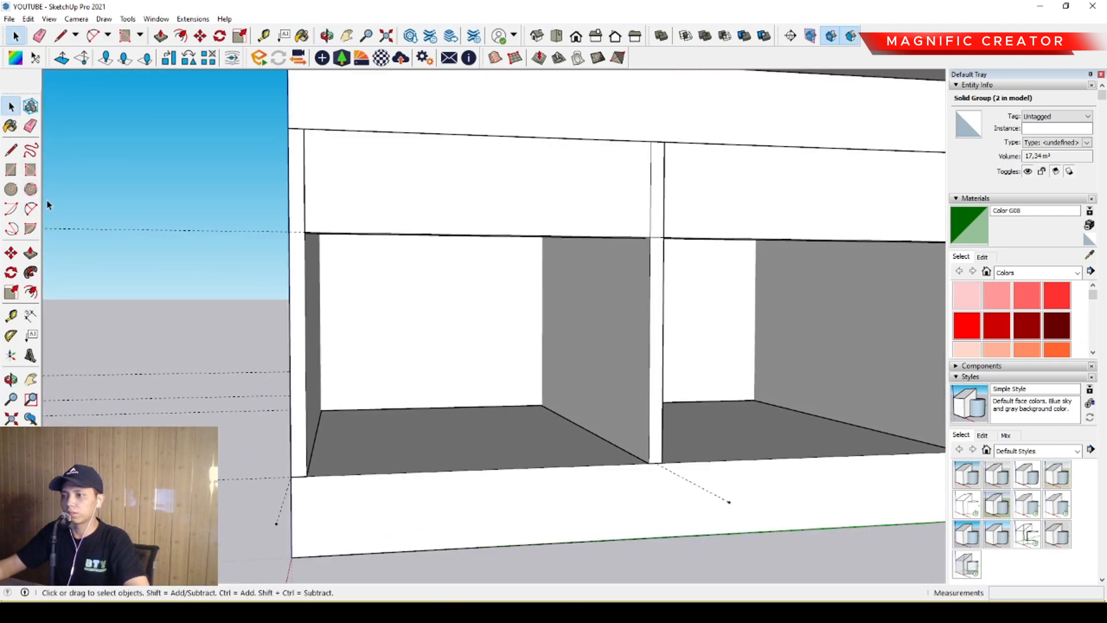
pyautogui.click(12, 151)
pyautogui.moveTo(352, 423); pyautogui.dragTo(229, 421, button='middle')
pyautogui.scroll(1, 225, 412)
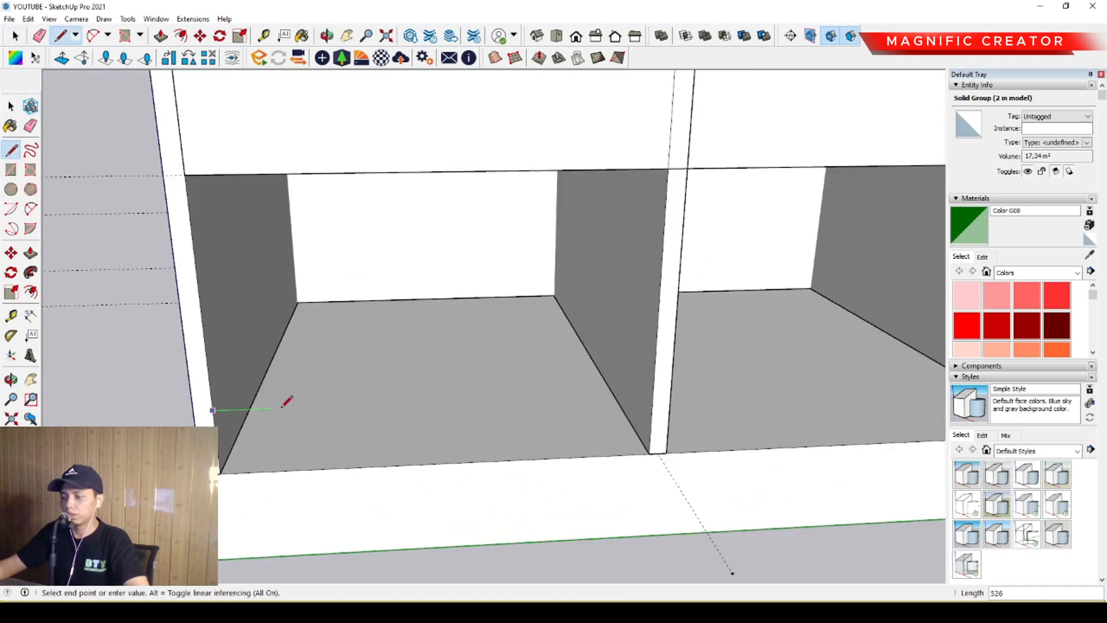
pyautogui.scroll(-1, 296, 400)
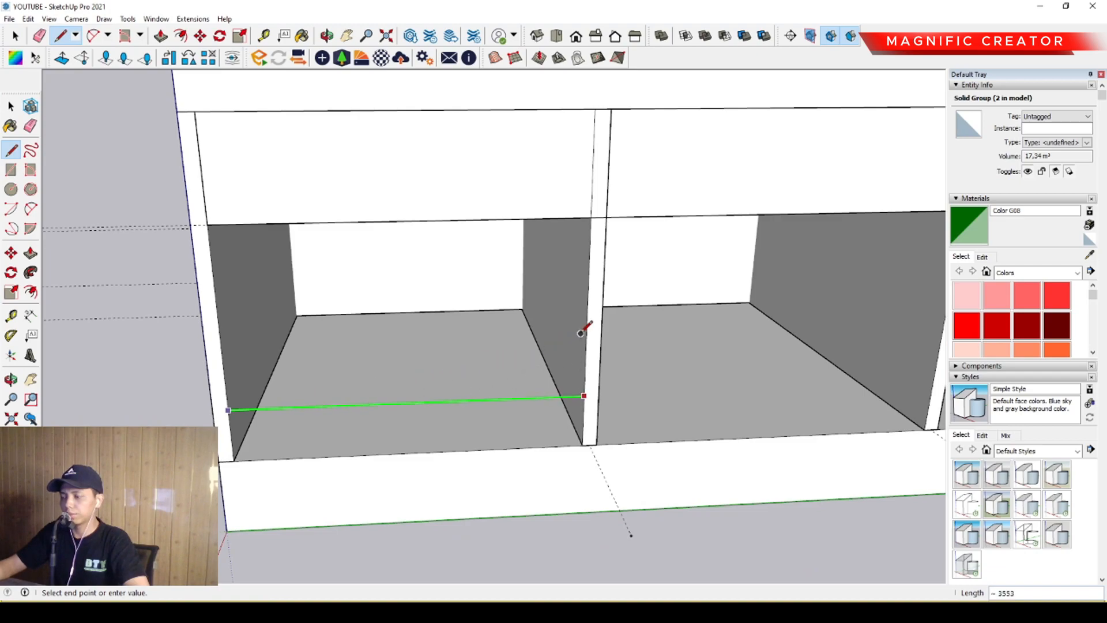
pyautogui.scroll(1, 580, 333)
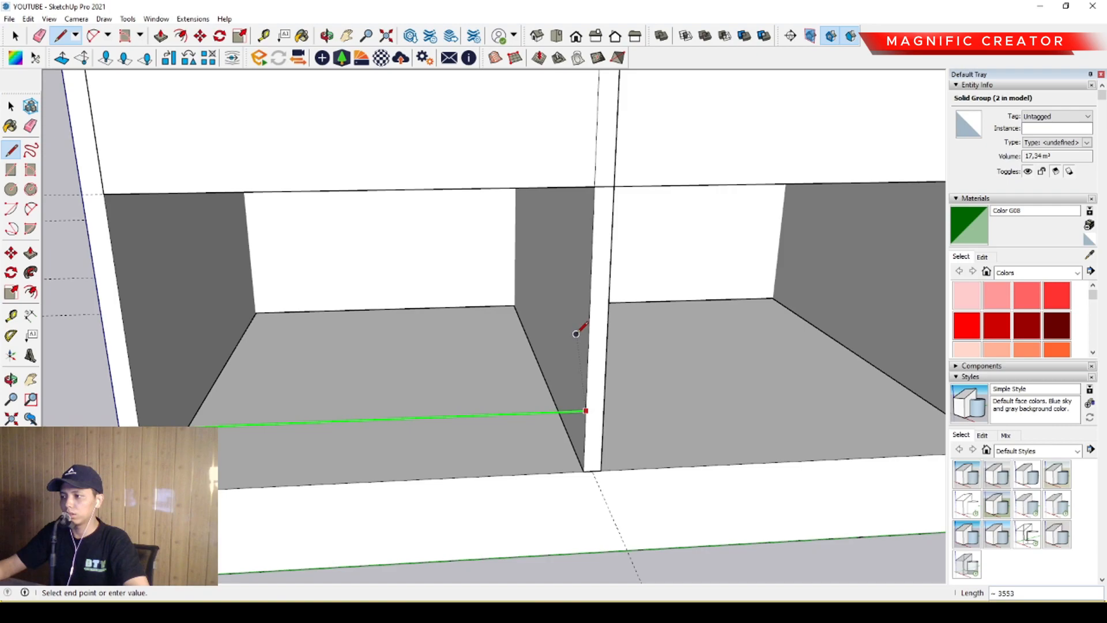
pyautogui.press('space')
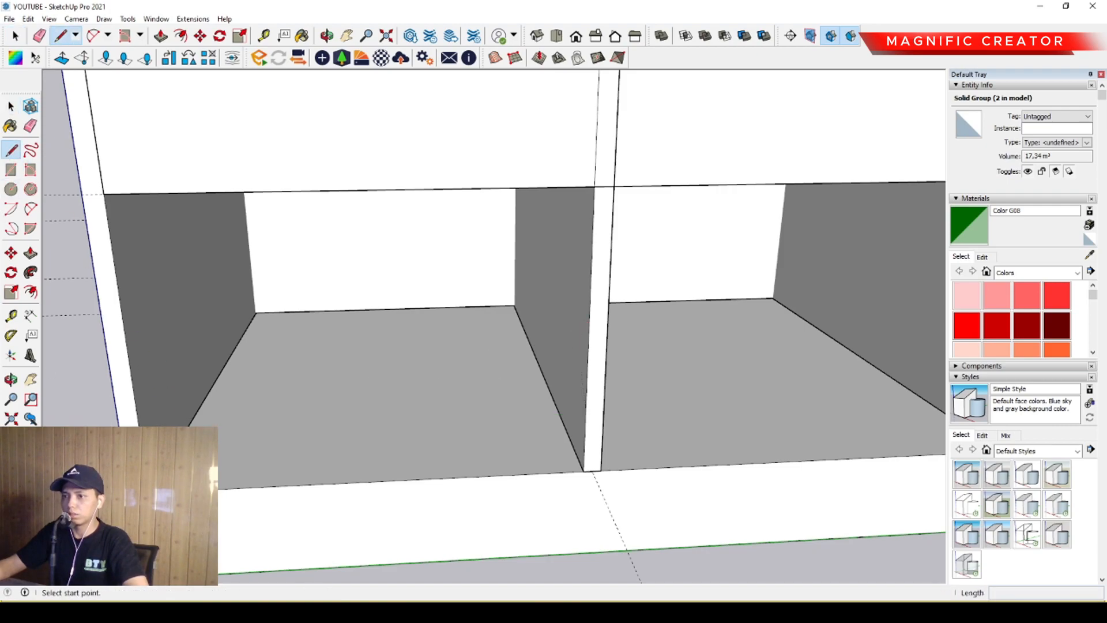
pyautogui.moveTo(148, 483); pyautogui.dragTo(201, 443, button='middle')
pyautogui.click(214, 426)
pyautogui.scroll(-1, 254, 425)
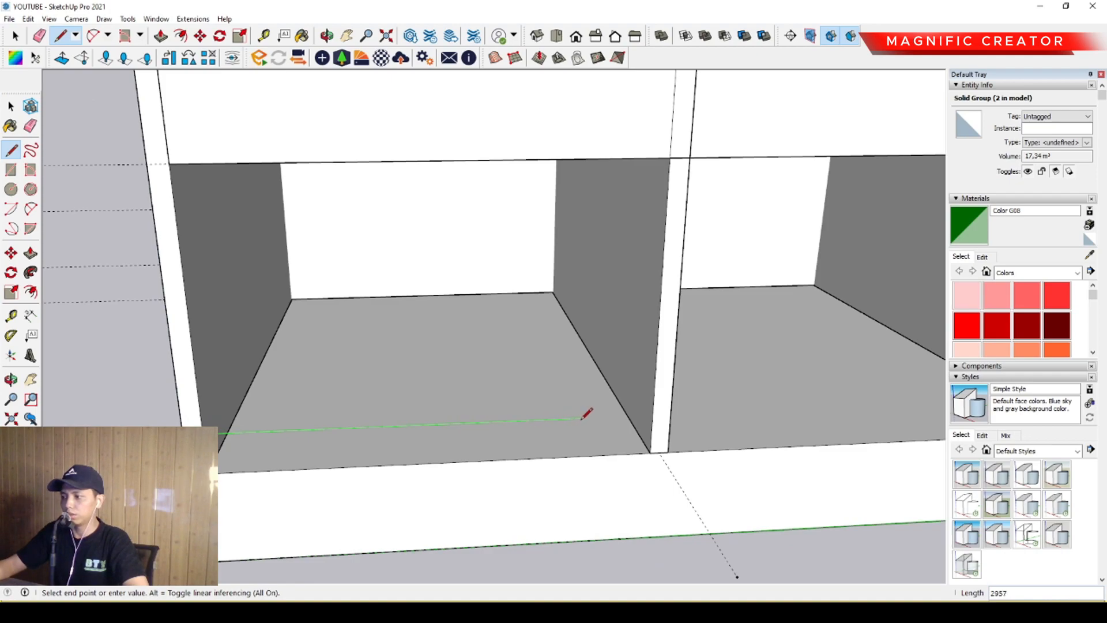
pyautogui.press('space')
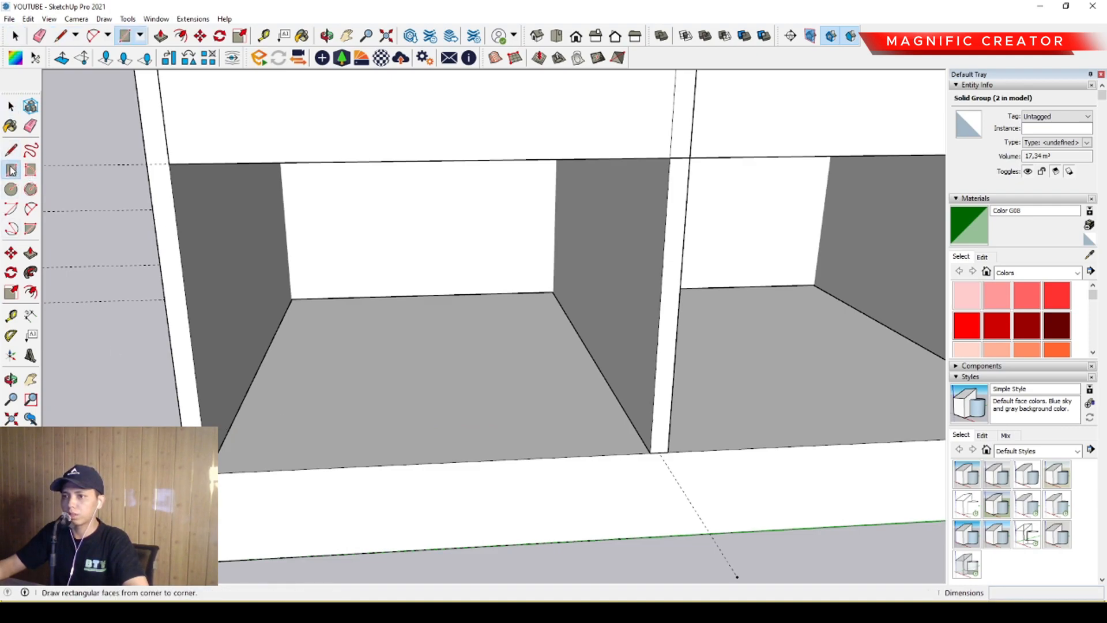
# Step: Draw a line about 3553 mm long across the corner bay's opening between the partition walls and divide it into four equal segments
pyautogui.click(11, 150)
pyautogui.click(201, 425)
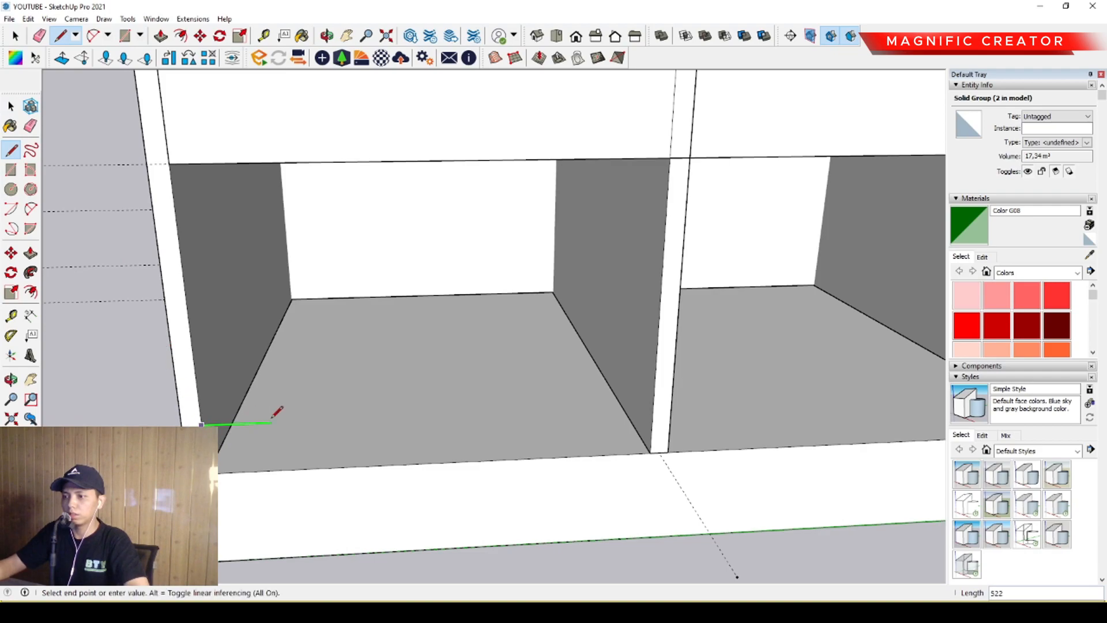
pyautogui.click(630, 330)
pyautogui.press('space')
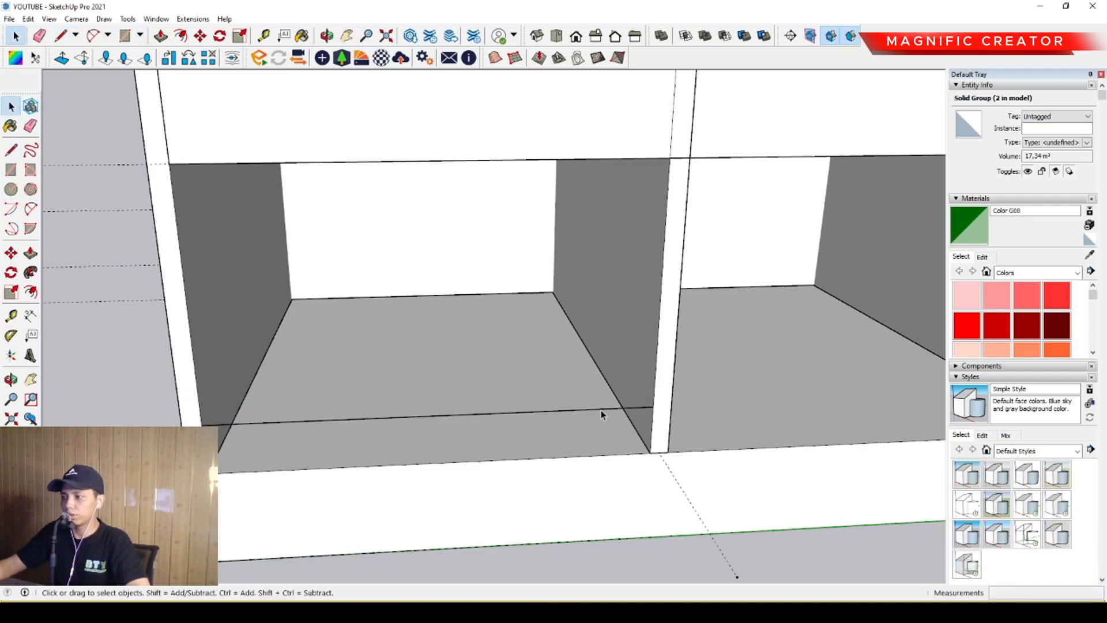
pyautogui.rightClick(600, 409)
pyautogui.click(629, 484)
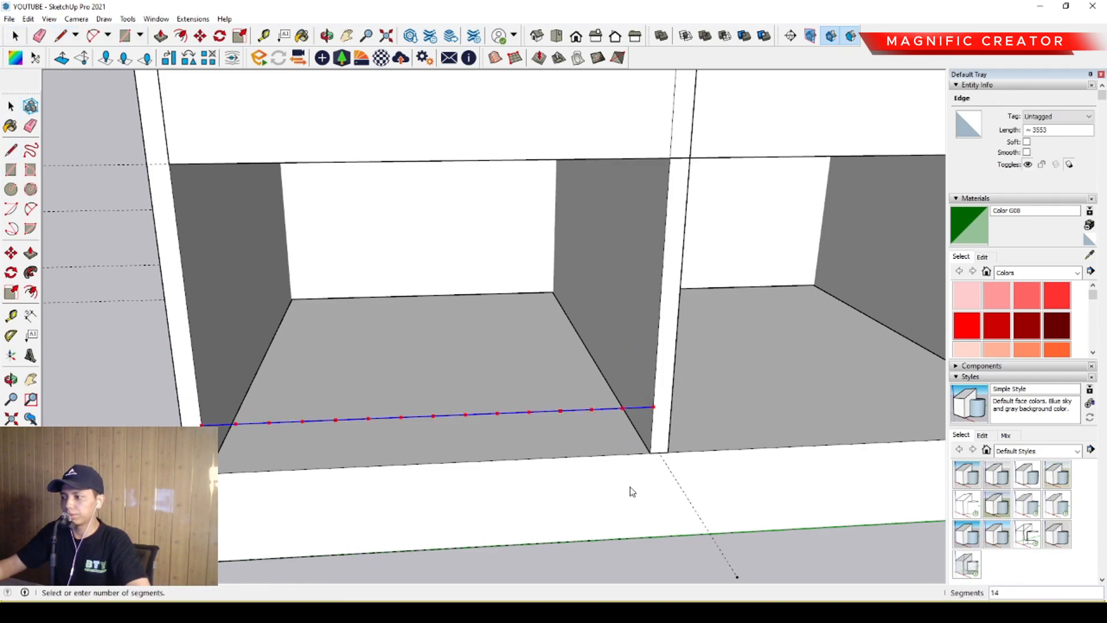
pyautogui.click(542, 431)
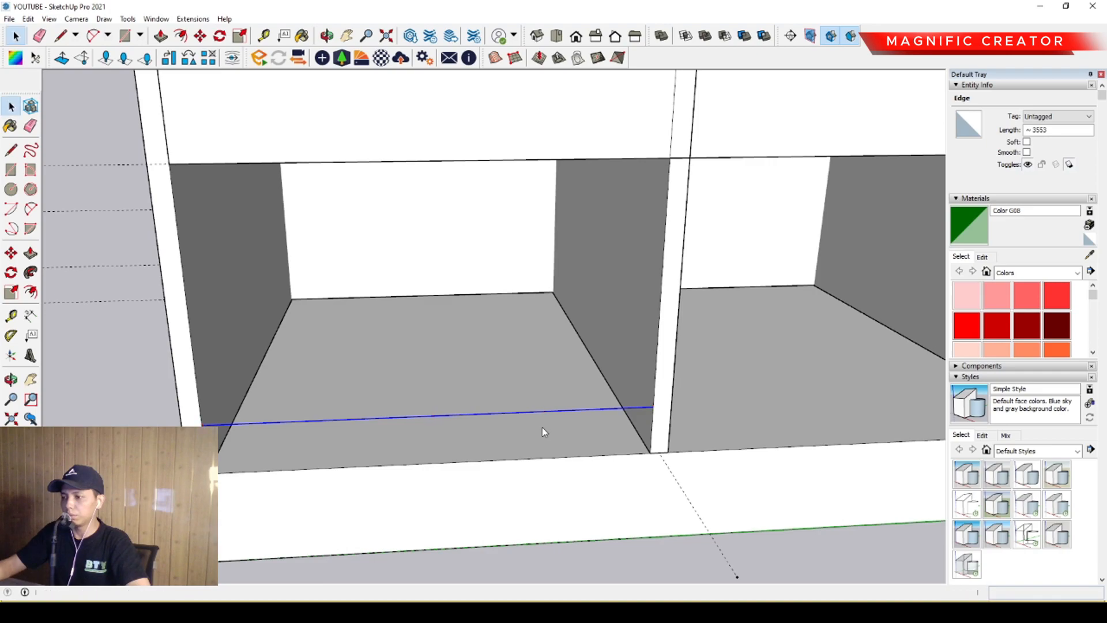
# Step: Delete the line's third segment and draw a rectangle from the end segment up to the facade band's underside, about 888 mm wide
pyautogui.click(511, 416)
pyautogui.click(510, 413)
pyautogui.keyDown('shift'); pyautogui.moveTo(472, 443); pyautogui.dragTo(518, 403, button='middle'); pyautogui.keyUp('shift')
pyautogui.click(17, 172)
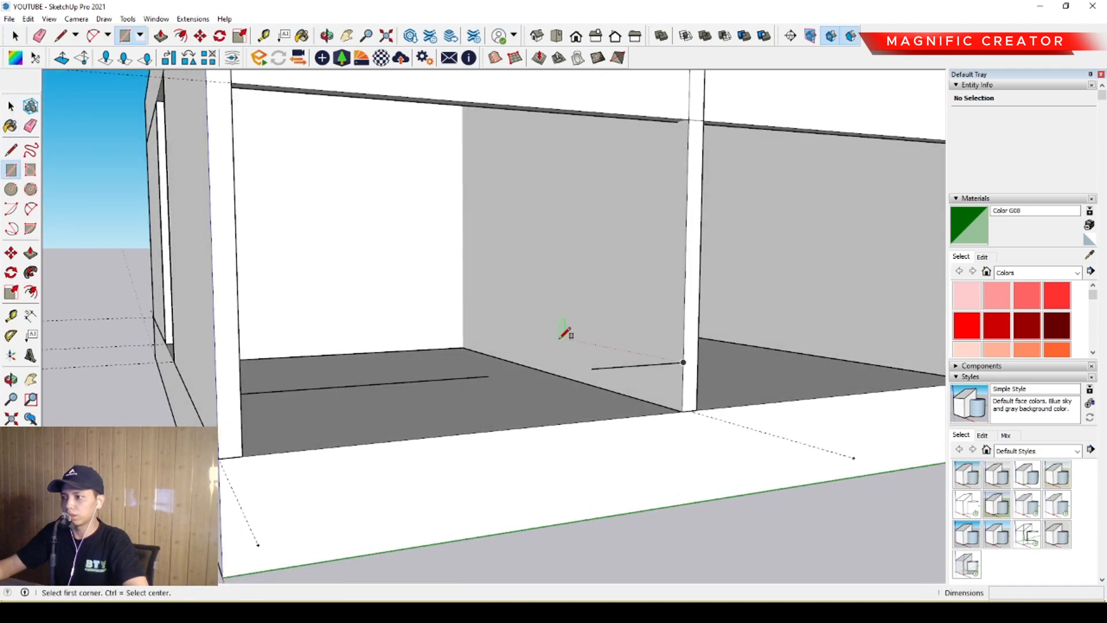
pyautogui.click(592, 368)
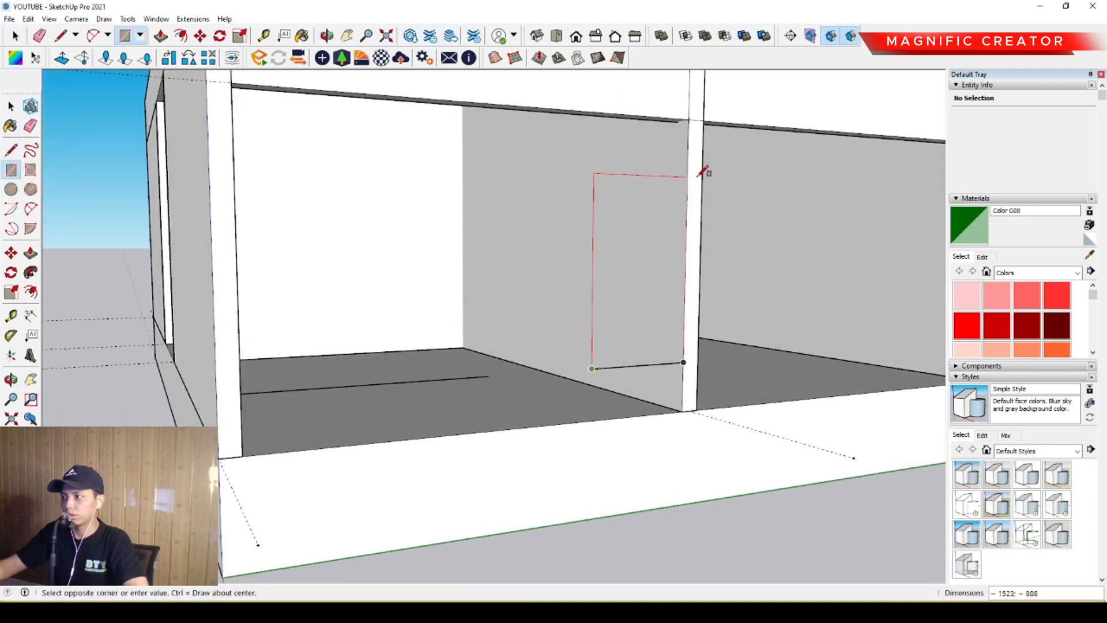
pyautogui.click(689, 119)
# Step: Stretch the rectangle face downward with Scale so its bottom edge meets the floor slab
pyautogui.moveTo(700, 111); pyautogui.dragTo(505, 453, button='middle')
pyautogui.doubleClick(522, 245)
pyautogui.scroll(1, 522, 246)
pyautogui.press('s')
pyautogui.moveTo(488, 429); pyautogui.dragTo(434, 505)
pyautogui.moveTo(434, 508); pyautogui.dragTo(473, 369, button='middle')
# Step: Give the rectangular panel beside the partition wall a thin depth with Push/Pull
pyautogui.click(10, 252)
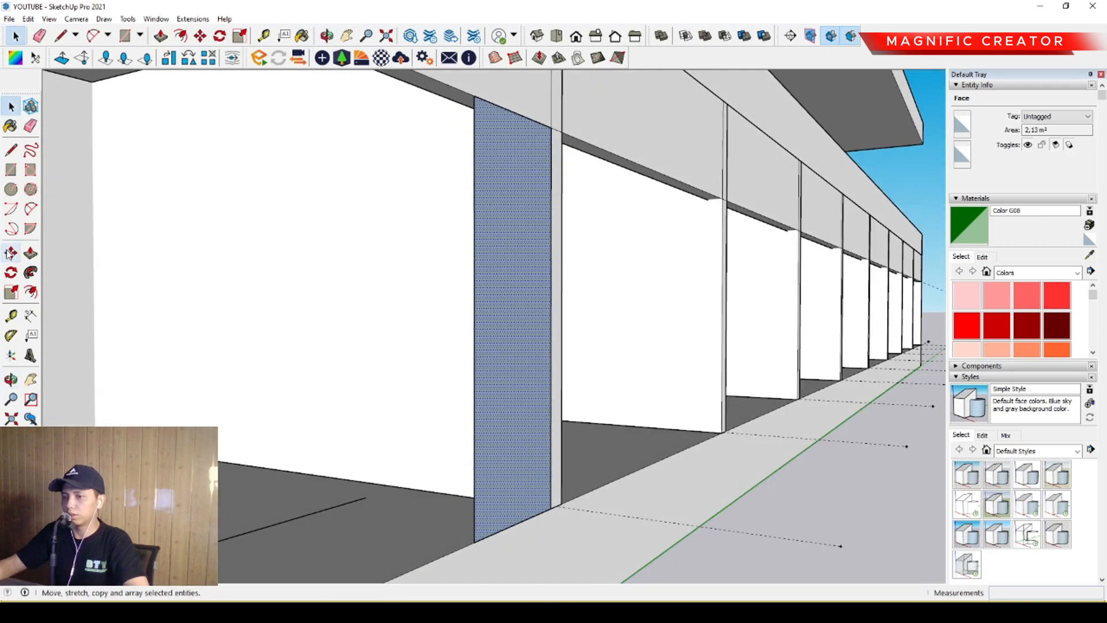
pyautogui.click(30, 254)
pyautogui.moveTo(506, 361); pyautogui.dragTo(449, 370)
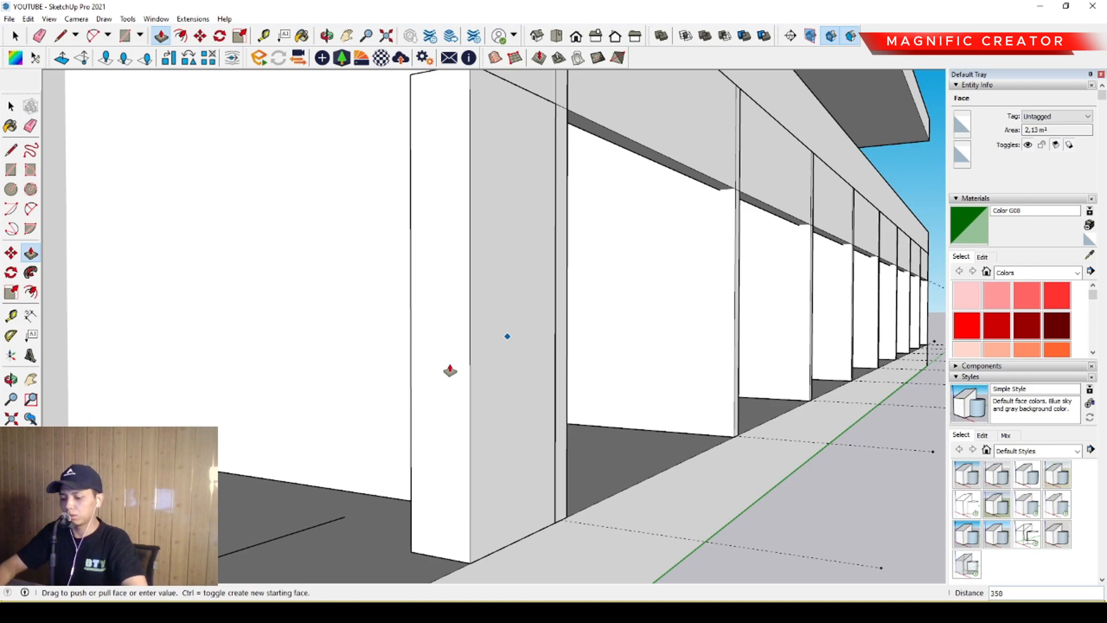
pyautogui.press('Return')
pyautogui.press('space')
# Step: Offset the panel's face inward about 51 mm and push the inner face through to leave an open frame
pyautogui.moveTo(483, 315); pyautogui.dragTo(472, 236, button='middle')
pyautogui.click(470, 234)
pyautogui.click(30, 292)
pyautogui.scroll(2, 424, 289)
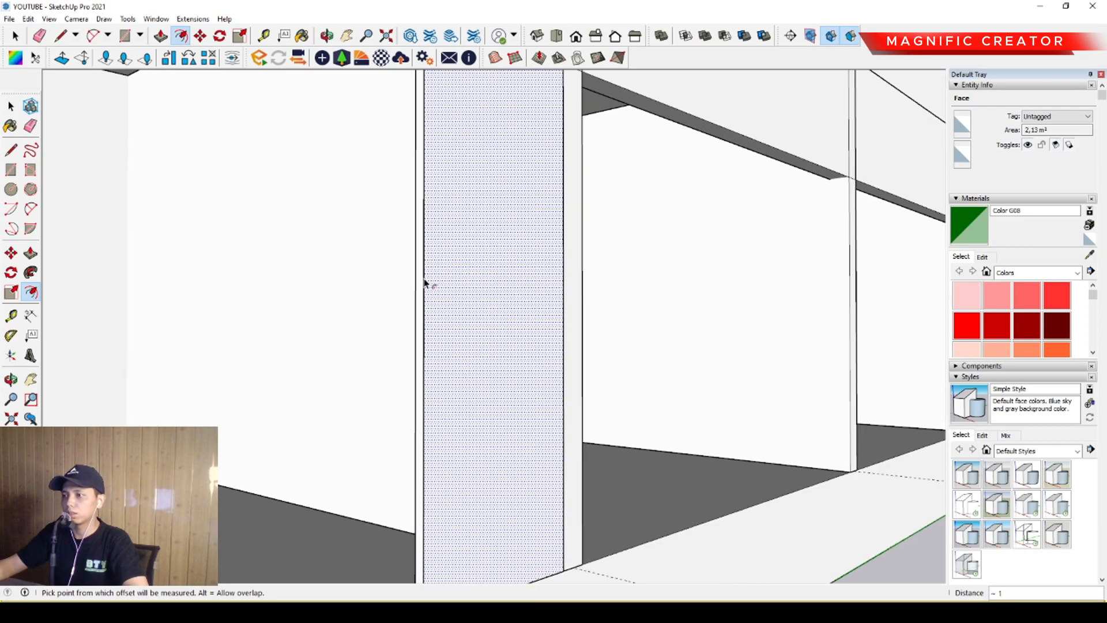
pyautogui.click(426, 271)
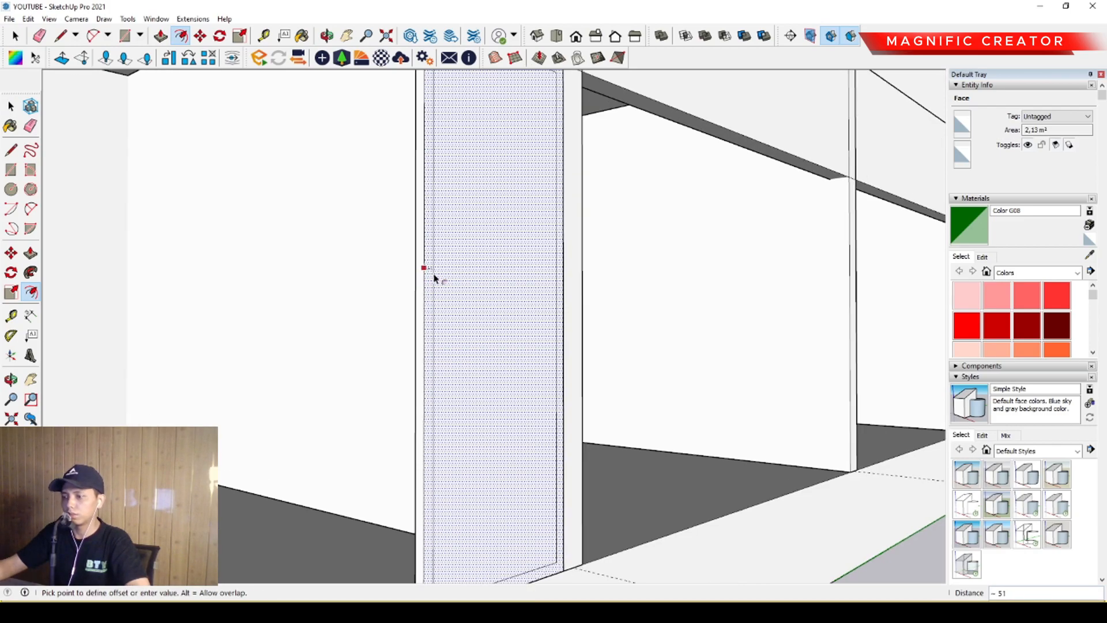
pyautogui.click(435, 277)
pyautogui.press('p')
pyautogui.click(491, 286)
pyautogui.click(470, 344)
# Step: Select the whole panel frame and make it a group
pyautogui.press('space')
pyautogui.scroll(-3, 450, 361)
pyautogui.scroll(2, 501, 309)
pyautogui.doubleClick(502, 286)
pyautogui.tripleClick(502, 286)
pyautogui.rightClick(504, 288)
pyautogui.click(543, 391)
# Step: Draw a glass rectangle inside the frame, from the middle of its depth at one inner corner to the diagonally opposite corner
pyautogui.moveTo(544, 381); pyautogui.dragTo(556, 346, button='middle')
pyautogui.scroll(6, 511, 433)
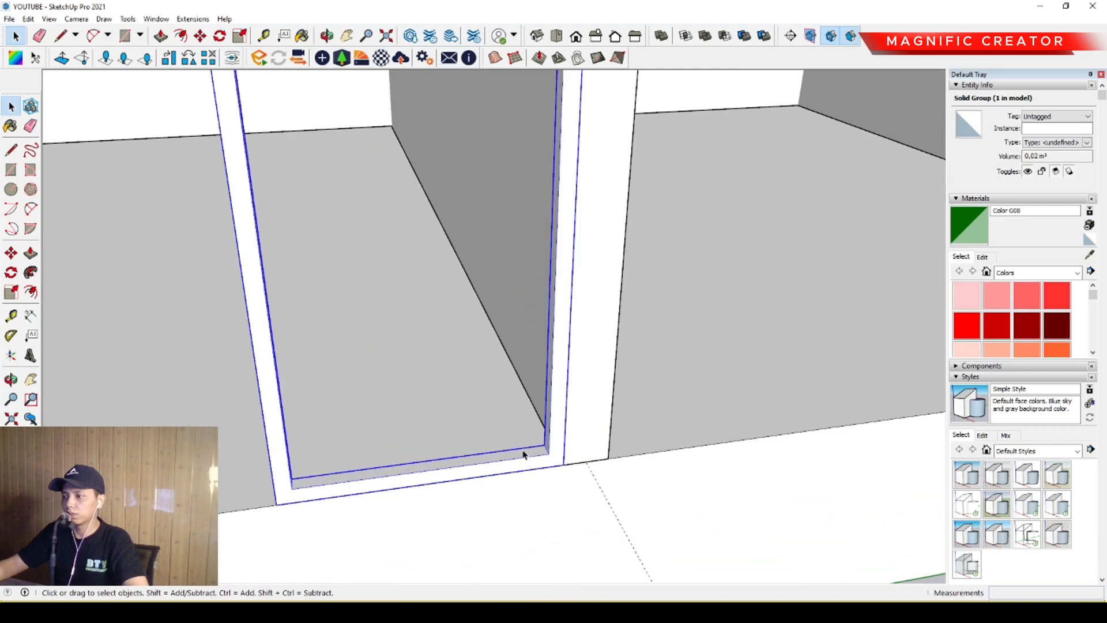
pyautogui.press('r')
pyautogui.click(562, 449)
pyautogui.press('space')
pyautogui.scroll(2, 561, 449)
pyautogui.press('r')
pyautogui.click(561, 449)
pyautogui.scroll(-6, 578, 443)
pyautogui.moveTo(593, 416); pyautogui.dragTo(390, 365, button='middle')
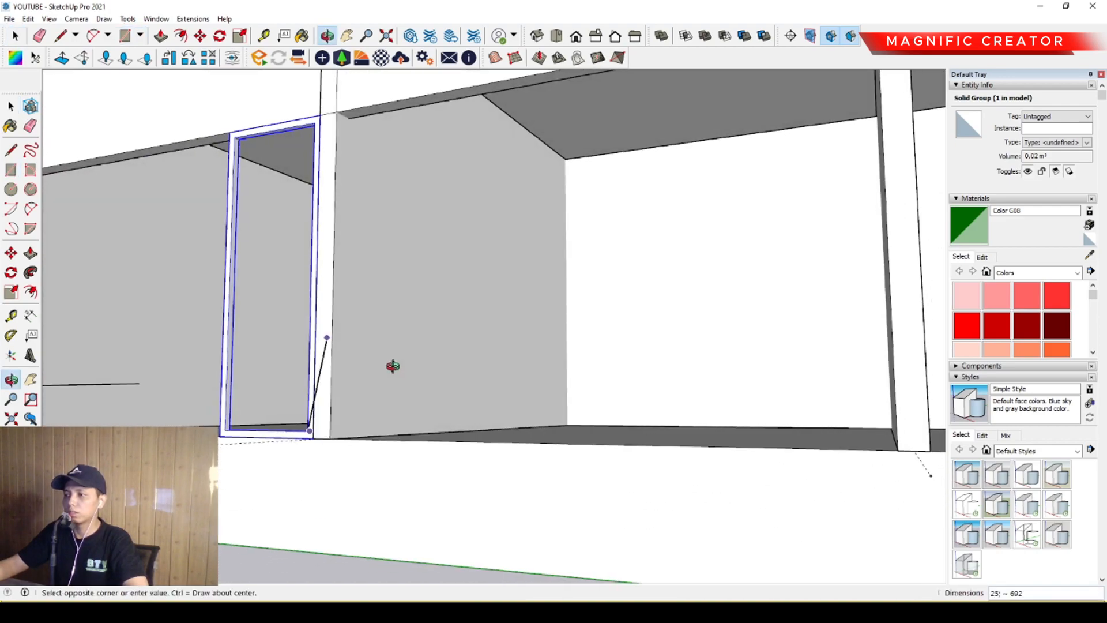
pyautogui.scroll(4, 252, 159)
pyautogui.scroll(4, 248, 160)
pyautogui.click(192, 127)
pyautogui.press('space')
# Step: Give the glass pane a thin depth with Push/Pull and make it a group
pyautogui.press('p')
pyautogui.click(290, 144)
pyautogui.click(287, 142)
pyautogui.press('space')
pyautogui.tripleClick(365, 166)
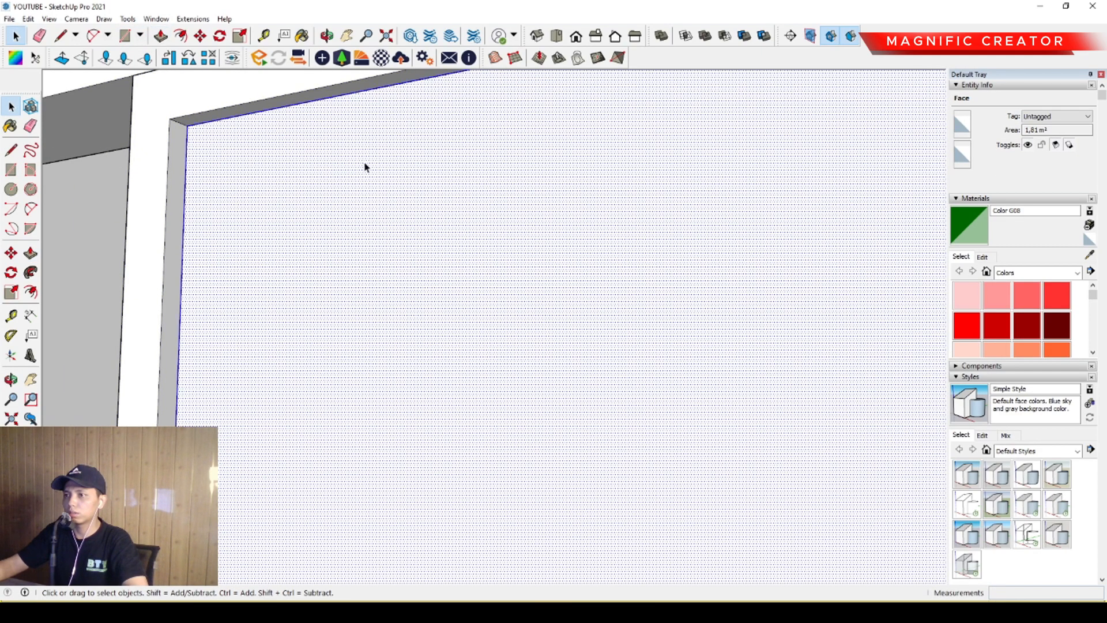
pyautogui.press('g')
# Step: Paint the panel's frame with the dark grey Color M07
pyautogui.scroll(-5, 394, 283)
pyautogui.moveTo(395, 283); pyautogui.dragTo(507, 332, button='middle')
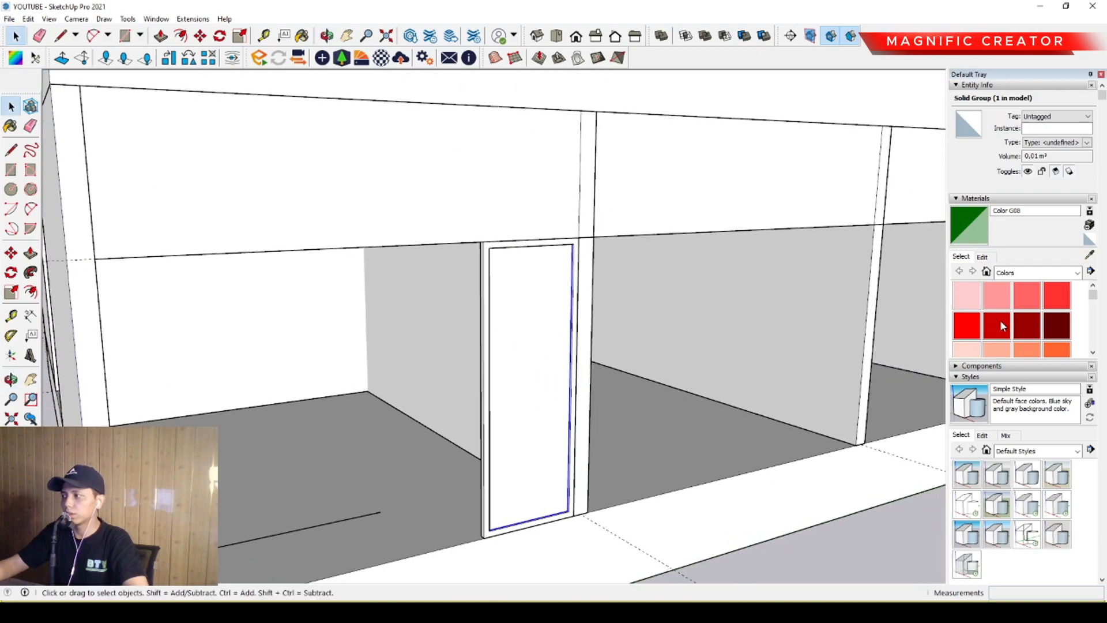
pyautogui.click(1077, 272)
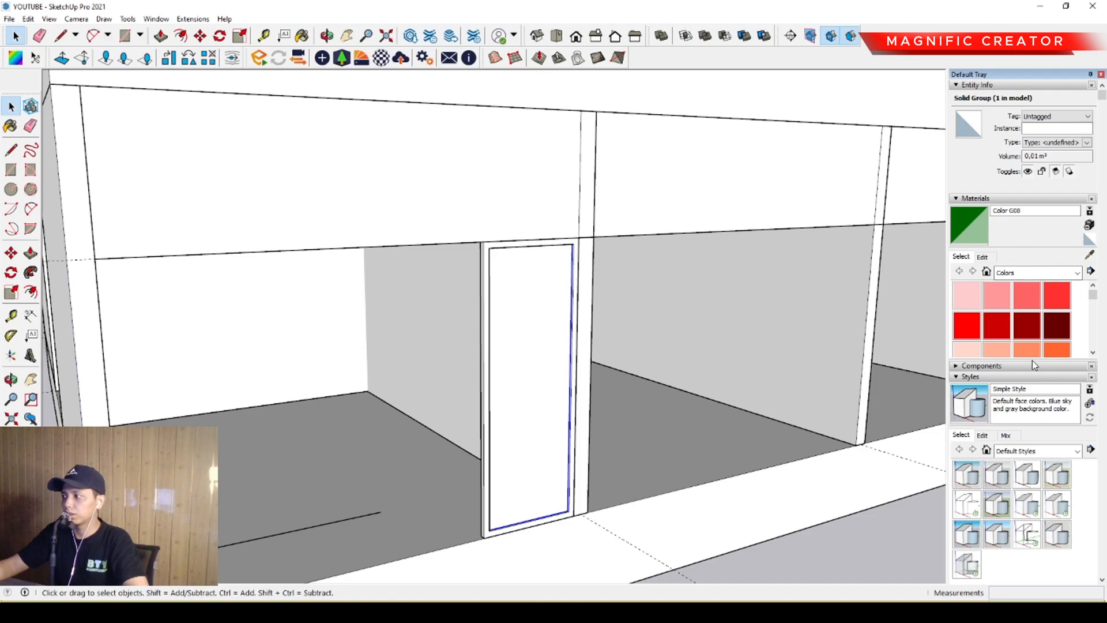
pyautogui.moveTo(1036, 358); pyautogui.dragTo(1039, 409)
pyautogui.scroll(-10, 1035, 355)
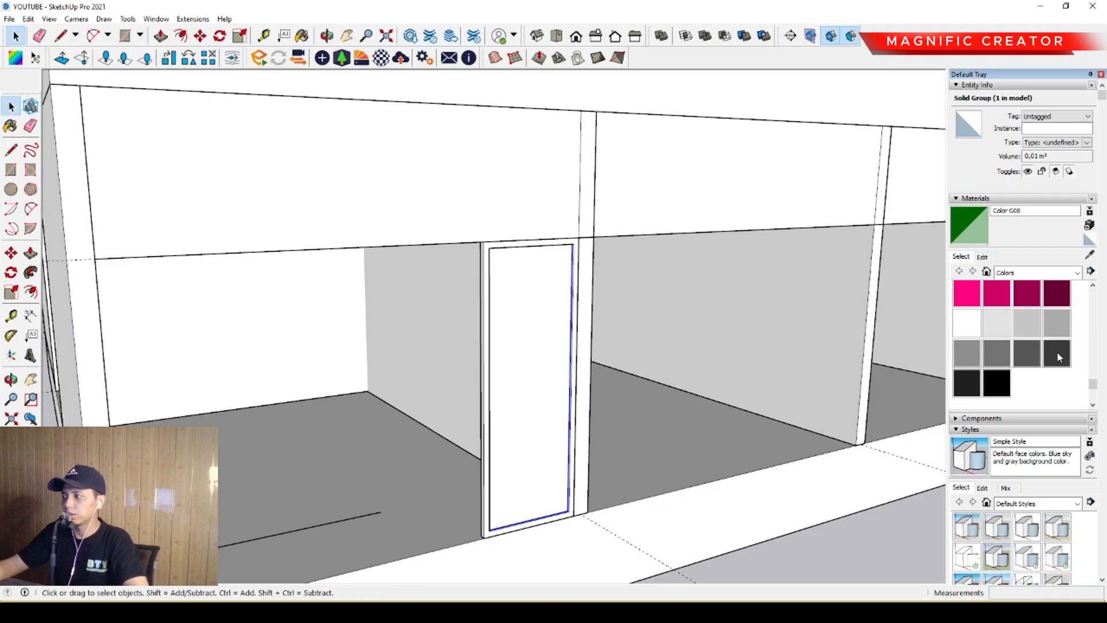
pyautogui.click(1057, 351)
pyautogui.scroll(5, 508, 320)
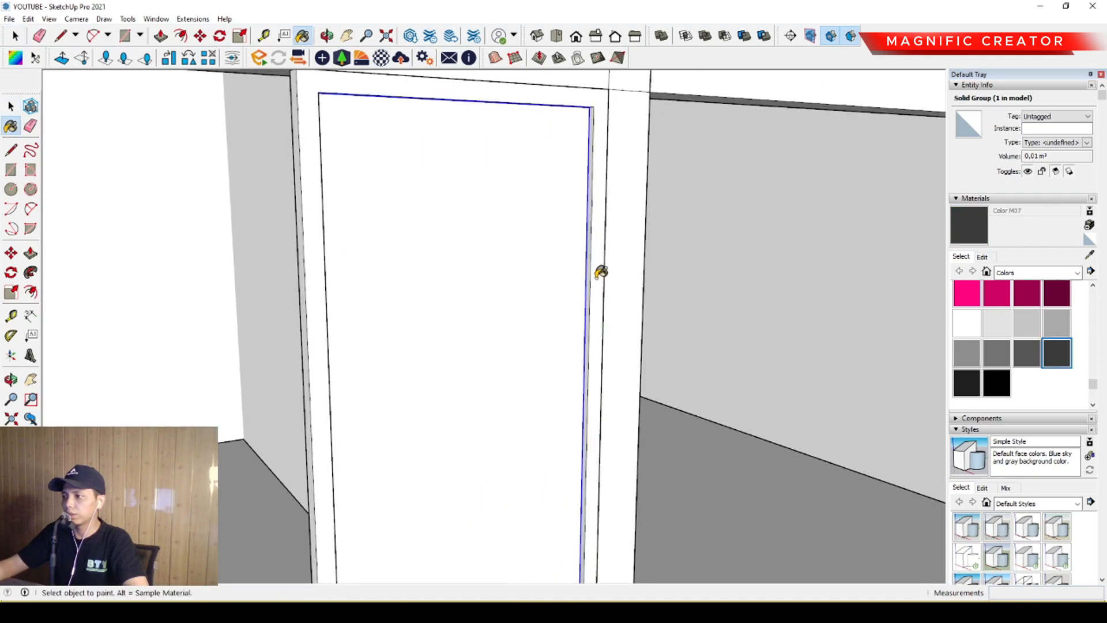
pyautogui.click(600, 270)
# Step: Paint the glass pane with Translucent Glass Gray from the Glass and Mirrors collection
pyautogui.click(1078, 275)
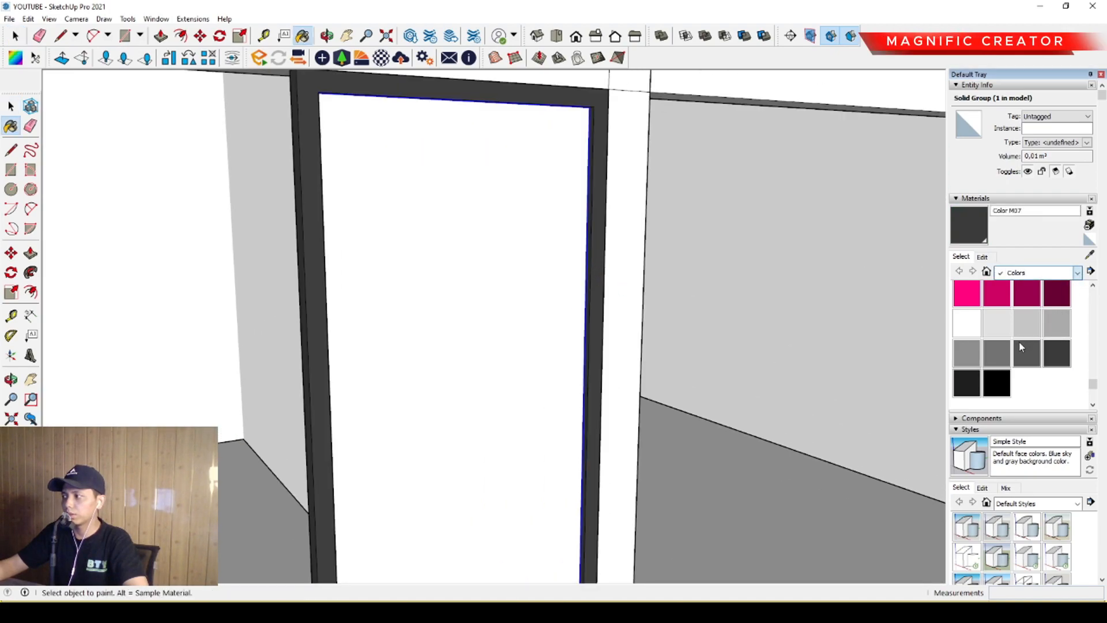
pyautogui.click(1013, 359)
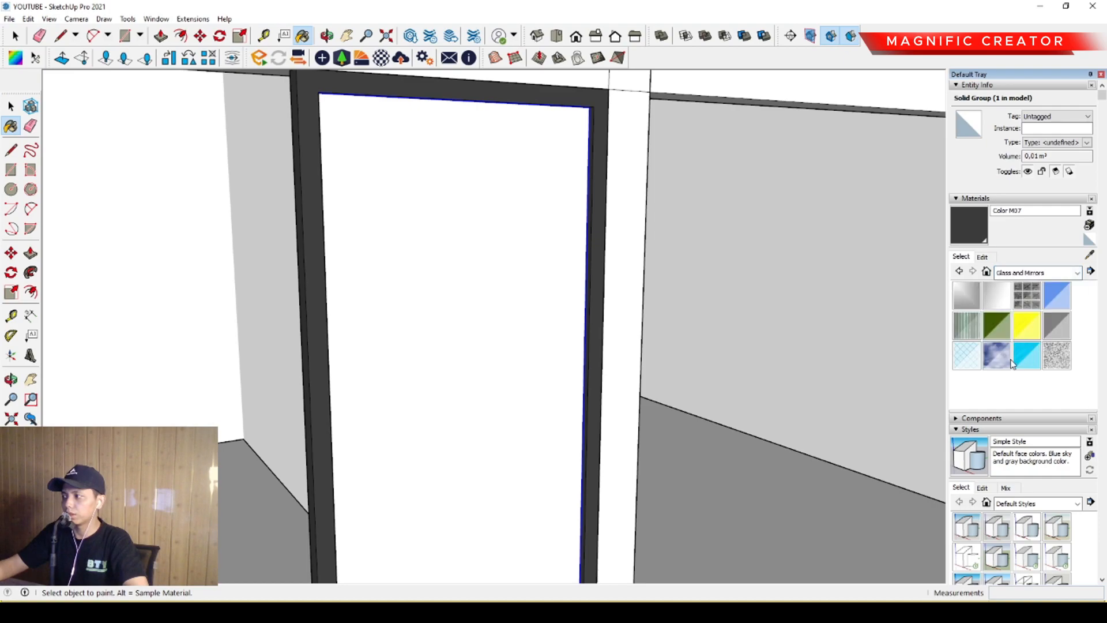
pyautogui.click(1046, 333)
pyautogui.click(494, 309)
pyautogui.press('space')
# Step: Select the glass pane together with its frame and make them one group
pyautogui.scroll(-5, 516, 282)
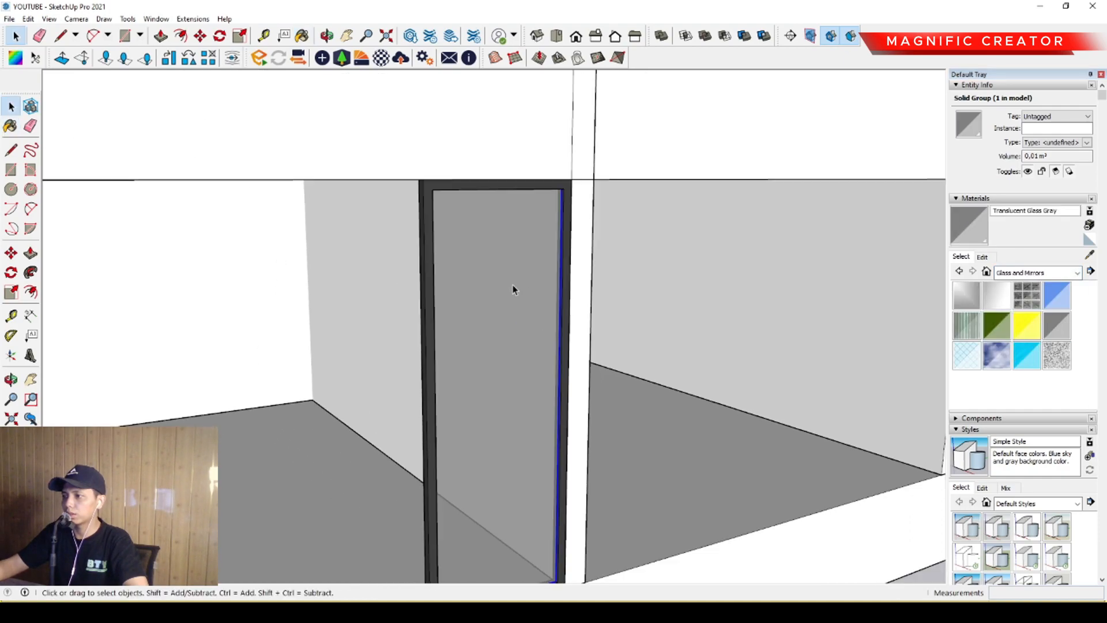
pyautogui.scroll(5, 425, 409)
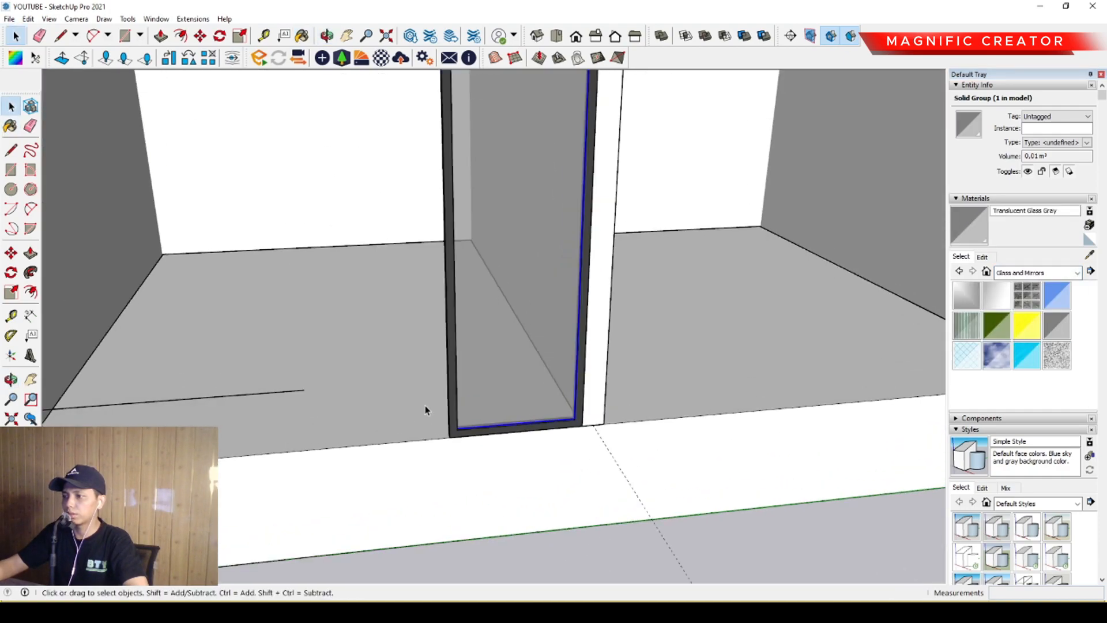
pyautogui.click(245, 396)
pyautogui.click(489, 358)
pyautogui.keyDown('shift'); pyautogui.click(452, 346); pyautogui.keyUp('shift')
pyautogui.rightClick(454, 346)
pyautogui.click(483, 454)
# Step: Copy the glazed panel about 2665 mm to the opposite end of the corner bay's opening
pyautogui.scroll(2, 462, 425)
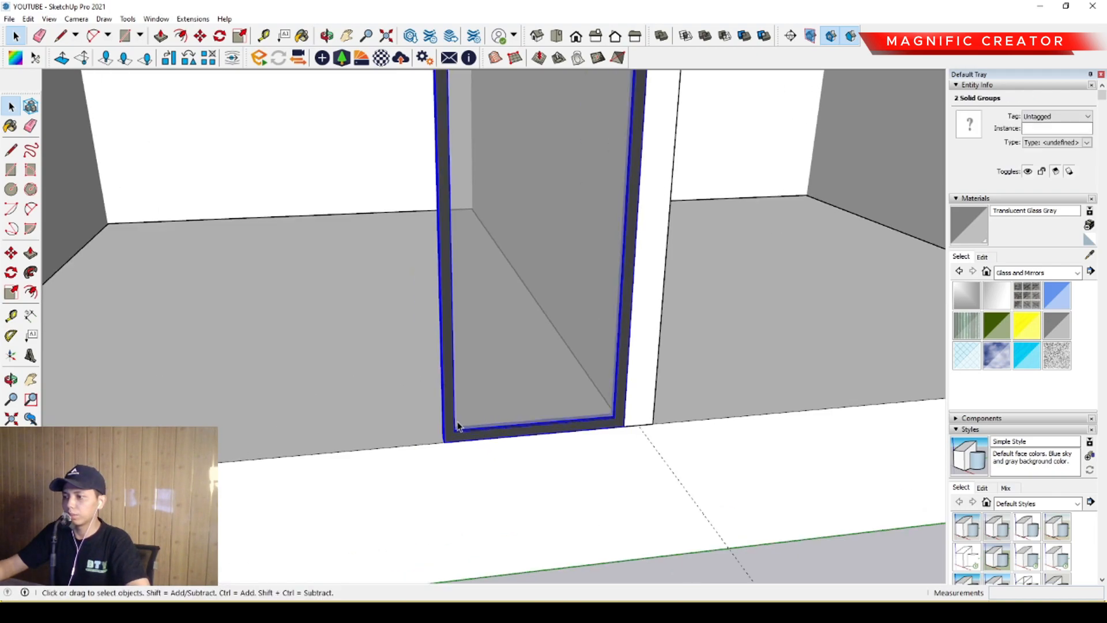
pyautogui.moveTo(463, 430); pyautogui.dragTo(534, 404, button='middle')
pyautogui.press('m')
pyautogui.moveTo(530, 411); pyautogui.dragTo(562, 367, button='middle')
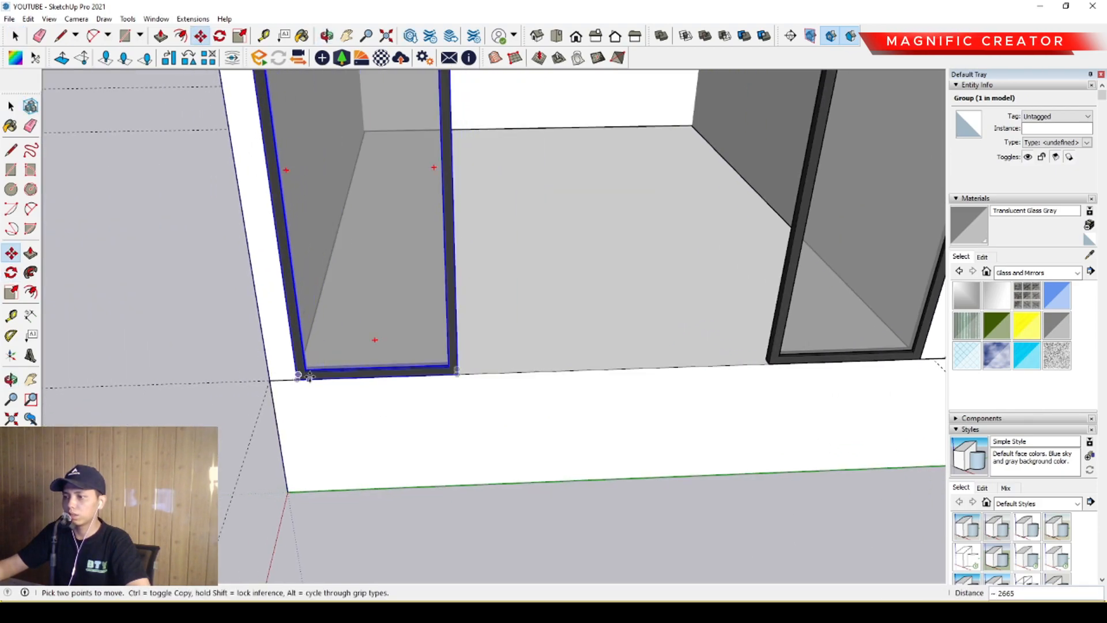
# Step: Make two more copies of the glazed panel edge to edge, the middle pair set back by the 50 mm frame depth
pyautogui.moveTo(308, 376); pyautogui.dragTo(291, 391, button='middle')
pyautogui.scroll(2, 292, 390)
pyautogui.click(286, 368)
pyautogui.press('ctrl')
pyautogui.moveTo(556, 384); pyautogui.dragTo(495, 376, button='middle')
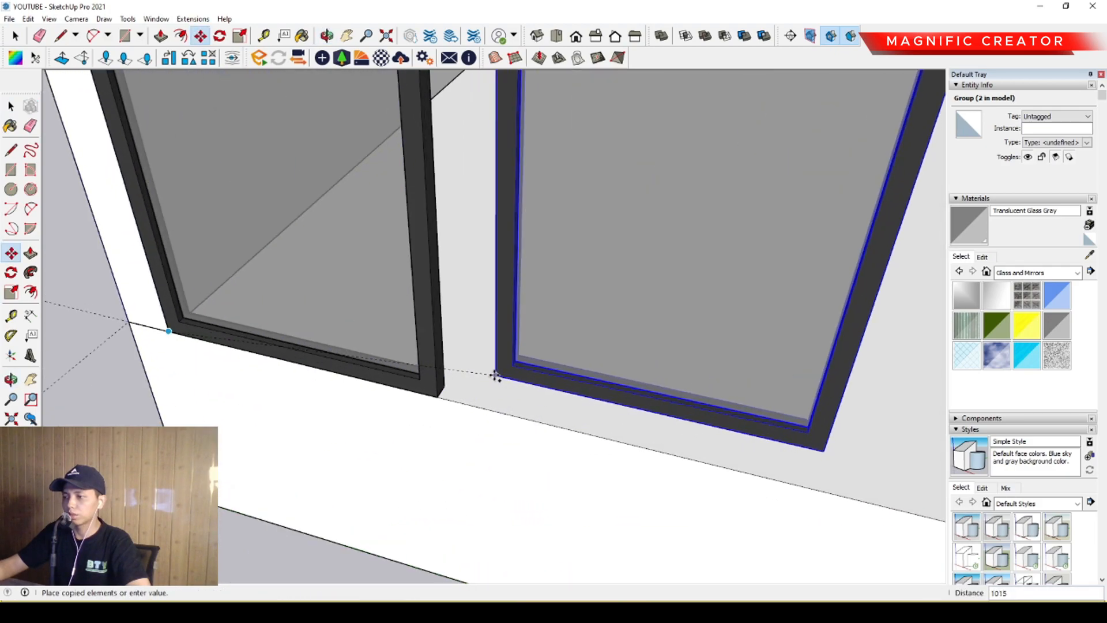
pyautogui.click(443, 385)
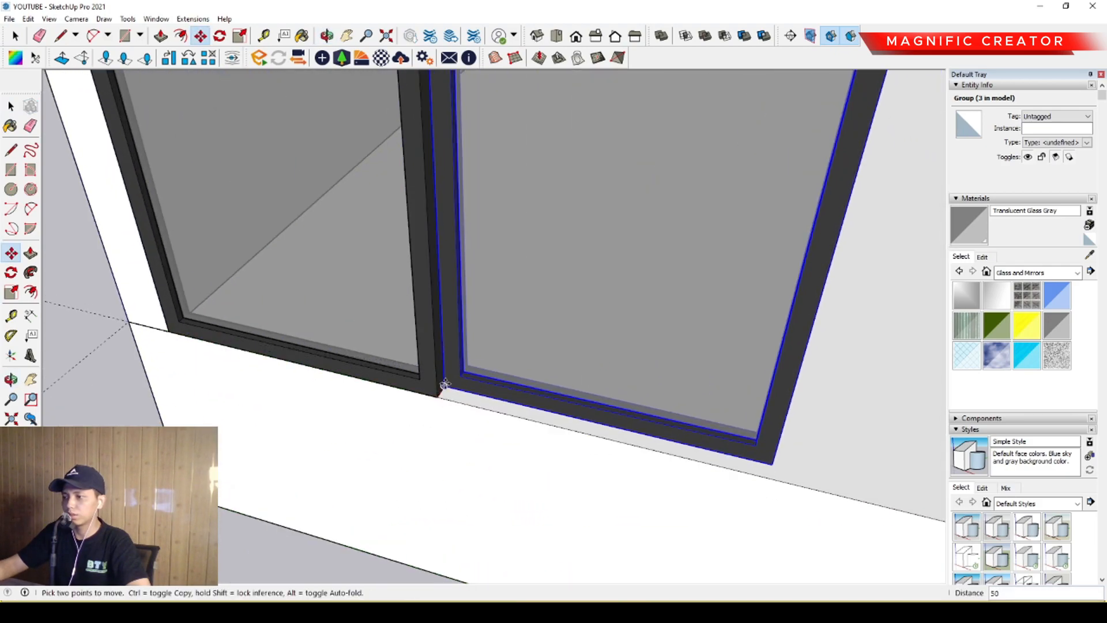
pyautogui.press('ctrl')
pyautogui.click(444, 385)
pyautogui.scroll(-2, 407, 346)
pyautogui.scroll(2, 590, 397)
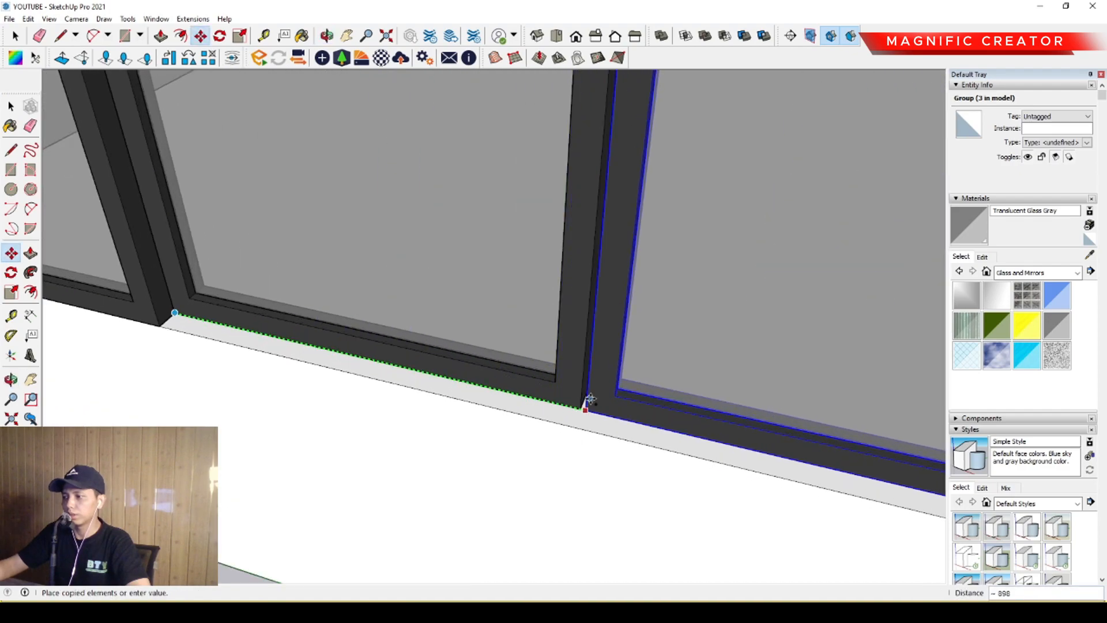
pyautogui.click(584, 408)
pyautogui.press('space')
# Step: Select all four glazed panels in the corner bay and make them one group
pyautogui.scroll(-3, 389, 395)
pyautogui.moveTo(390, 395); pyautogui.dragTo(528, 404, button='middle')
pyautogui.keyDown('shift'); pyautogui.click(607, 262); pyautogui.keyUp('shift')
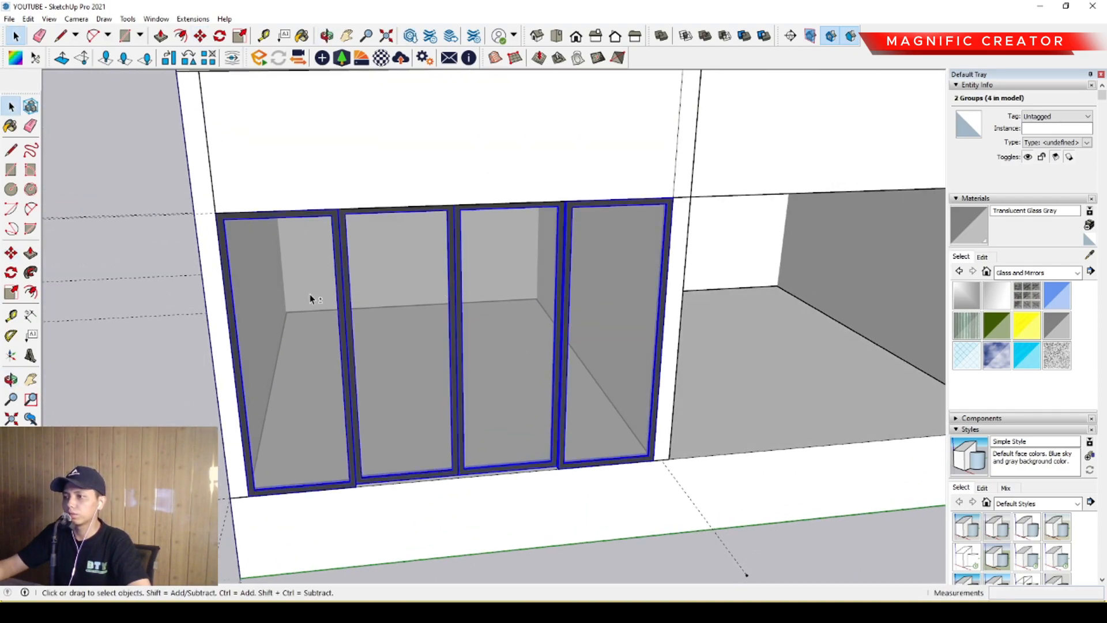
pyautogui.press('g')
# Step: Copy the four-panel group into the neighbouring bay, with its bottom corner against the partition wall
pyautogui.scroll(2, 267, 481)
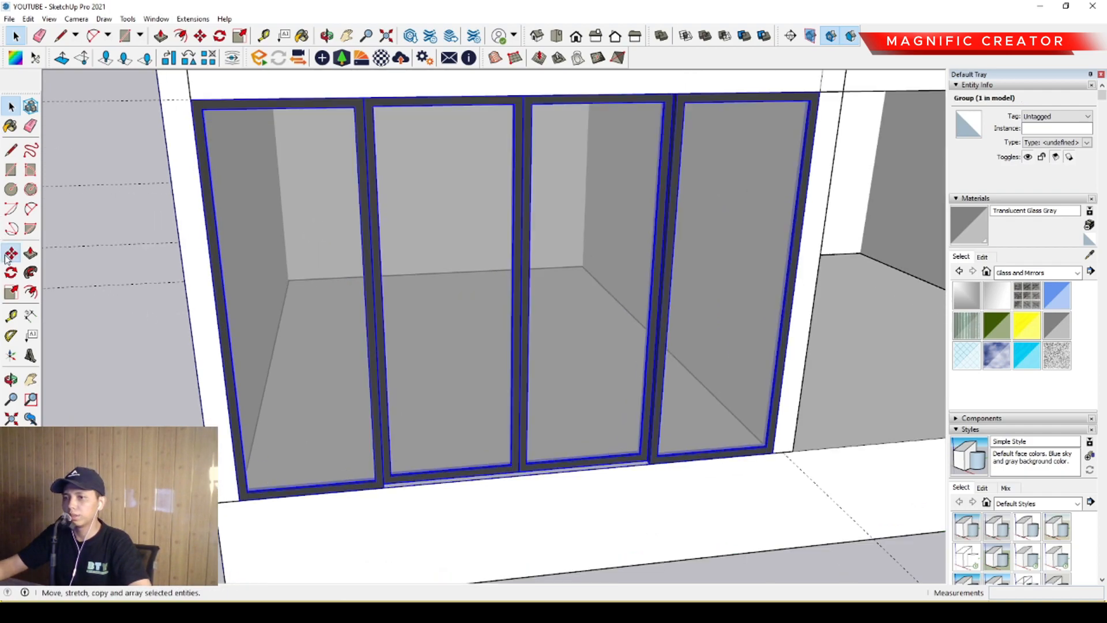
pyautogui.click(241, 499)
pyautogui.press('ctrl')
pyautogui.scroll(-2, 339, 521)
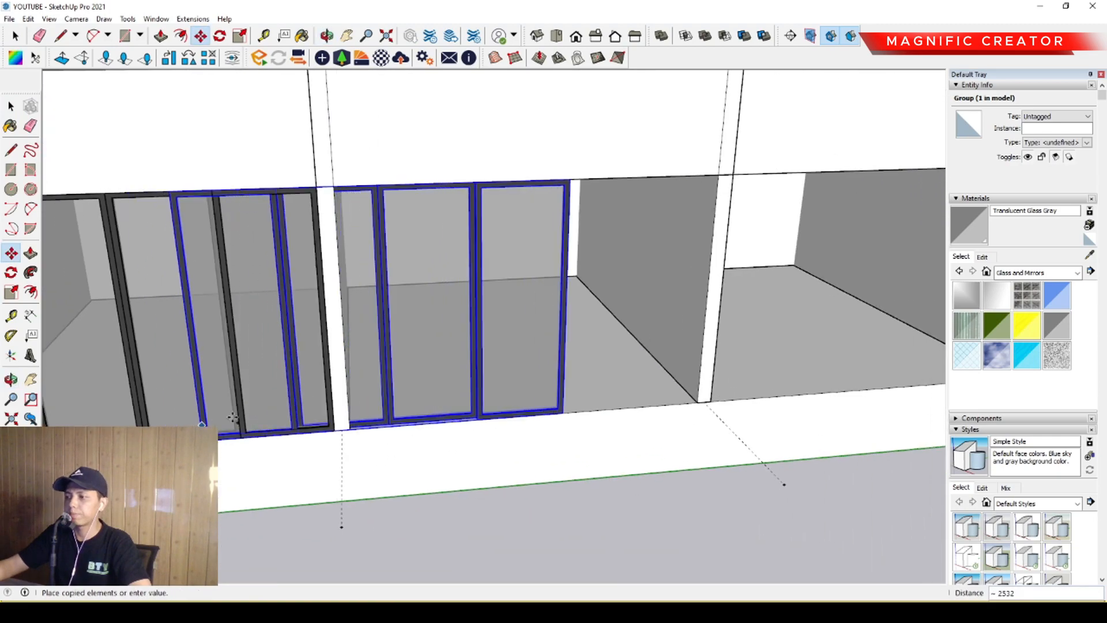
pyautogui.scroll(4, 386, 435)
pyautogui.click(385, 434)
pyautogui.press('space')
# Step: Inside the copied group, move the end panel sideways until it meets the second bay's far partition wall
pyautogui.scroll(-5, 375, 435)
pyautogui.scroll(5, 449, 346)
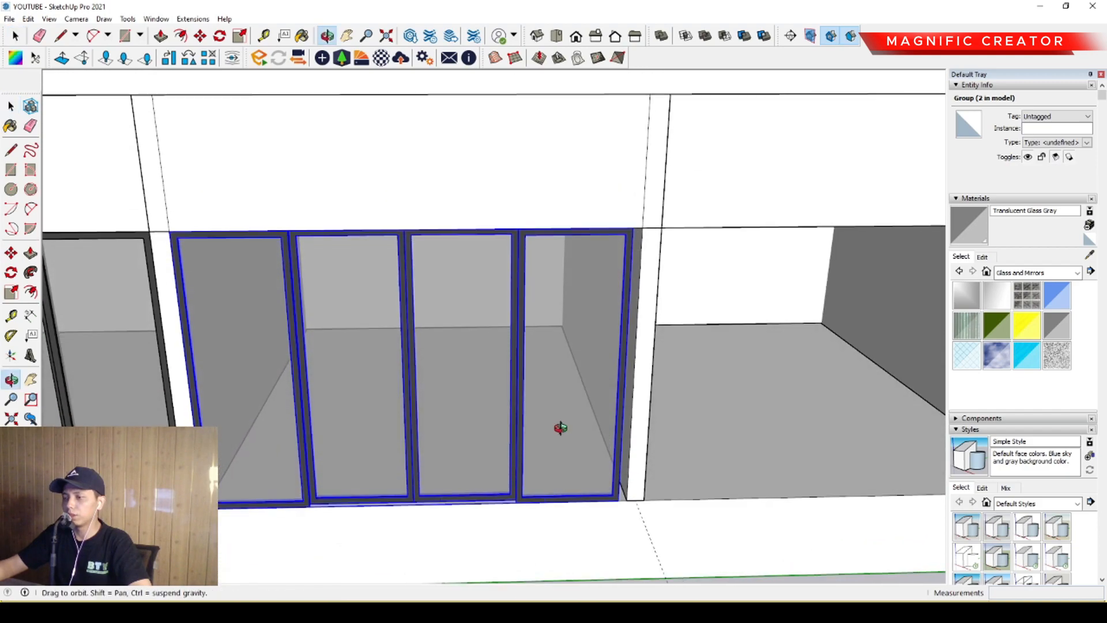
pyautogui.moveTo(559, 426); pyautogui.dragTo(624, 255, button='middle')
pyautogui.moveTo(602, 307); pyautogui.dragTo(451, 318, button='middle')
pyautogui.scroll(-3, 563, 230)
pyautogui.doubleClick(451, 318)
pyautogui.click(447, 279)
pyautogui.moveTo(448, 279); pyautogui.dragTo(506, 447, button='middle')
pyautogui.scroll(5, 509, 452)
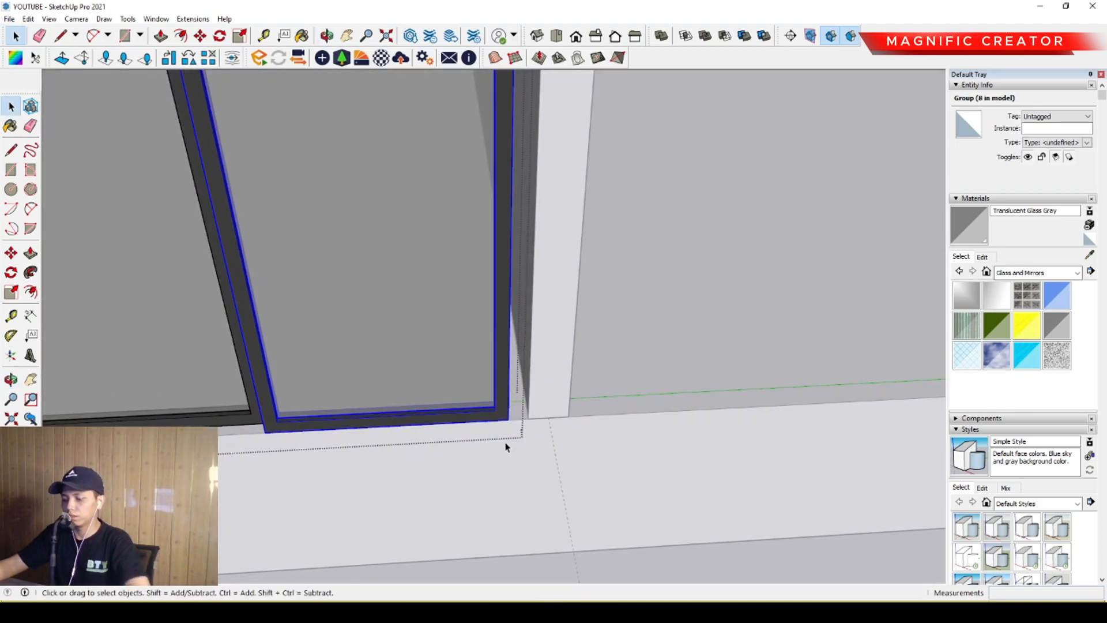
pyautogui.click(508, 420)
pyautogui.click(529, 418)
pyautogui.press('space')
pyautogui.scroll(-6, 573, 420)
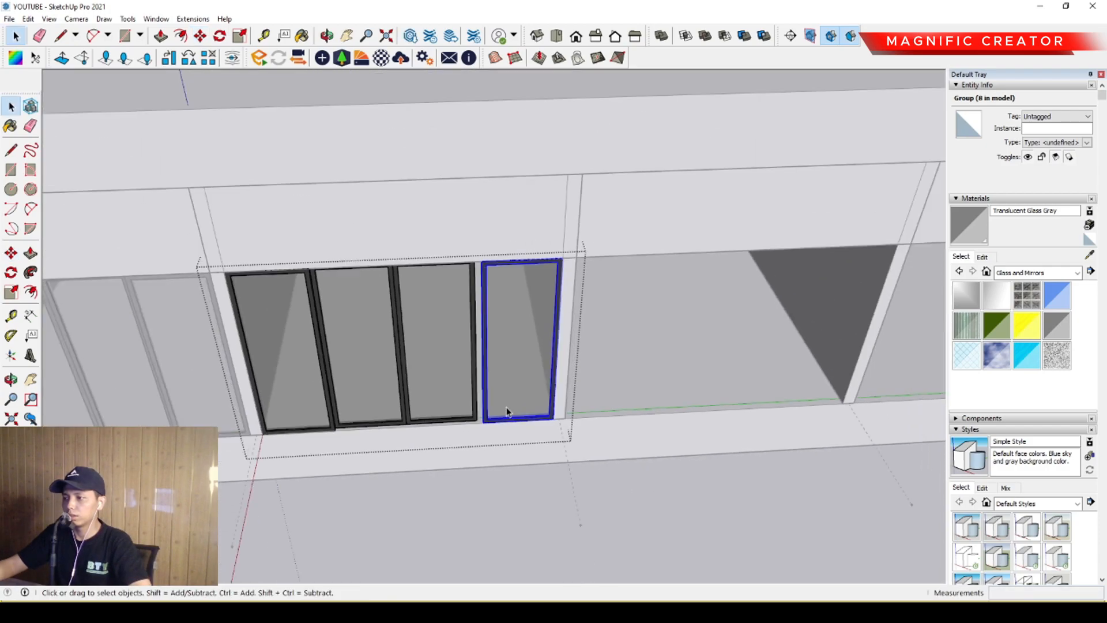
pyautogui.moveTo(465, 401); pyautogui.dragTo(501, 472, button='middle')
pyautogui.scroll(3, 462, 350)
pyautogui.scroll(-3, 500, 471)
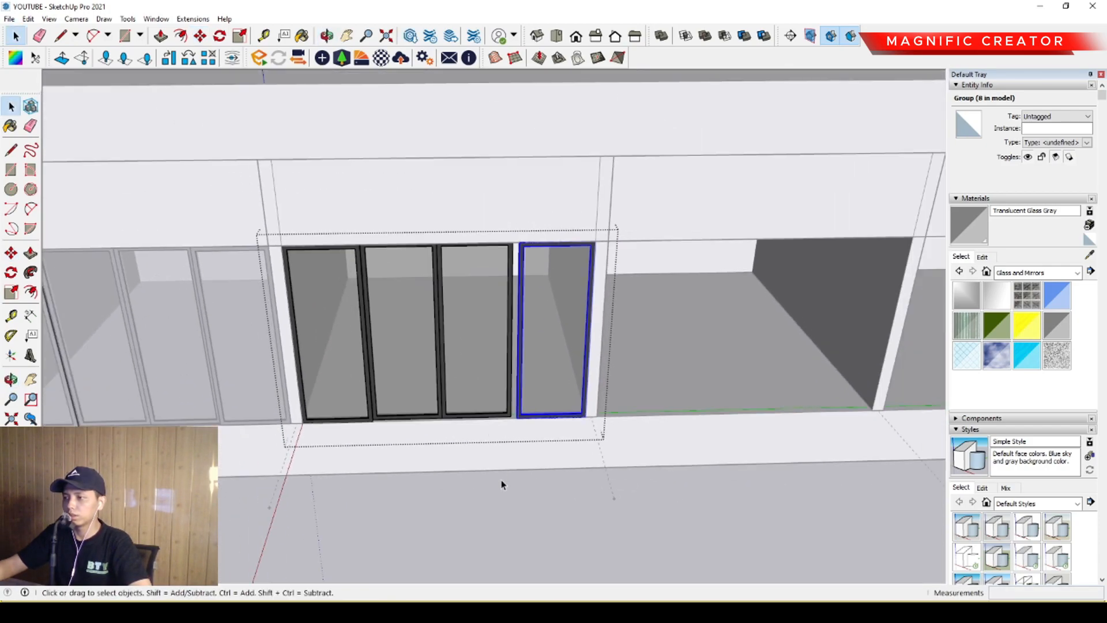
pyautogui.click(500, 519)
# Step: Draw a guide line on the slab in front of the second bay's panels, spanning from one end panel to the other
pyautogui.moveTo(500, 521); pyautogui.dragTo(587, 451, button='middle')
pyautogui.press('l')
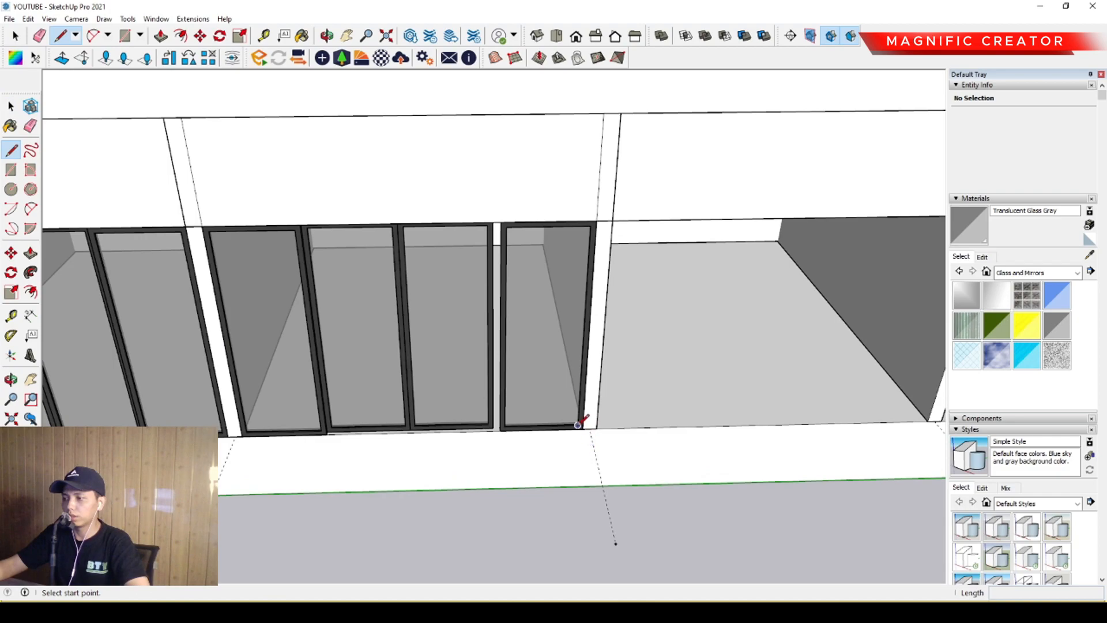
pyautogui.scroll(3, 579, 425)
pyautogui.scroll(-3, 586, 421)
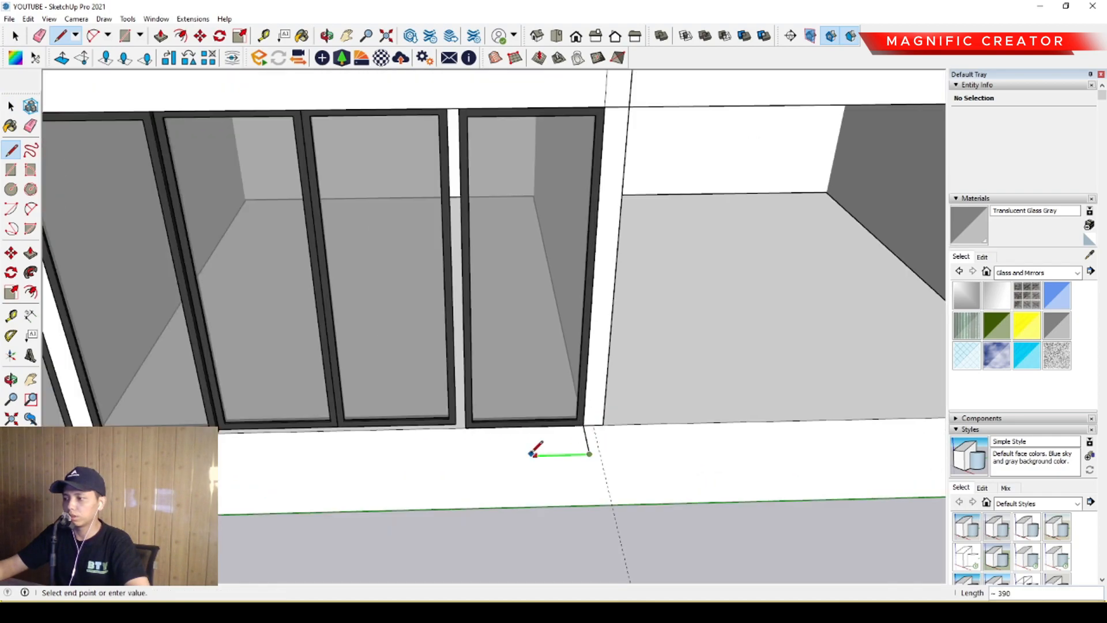
pyautogui.scroll(2, 63, 466)
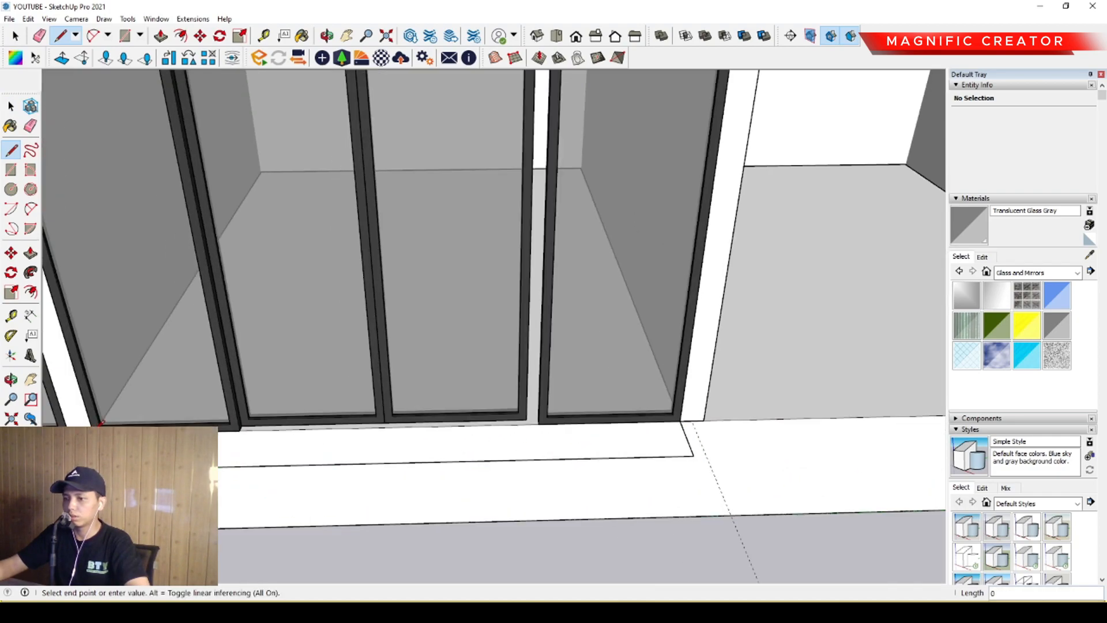
pyautogui.press('space')
# Step: Centre the two middle panels between the end panels by aligning their shared edge with the guide line's midpoint
pyautogui.scroll(-2, 457, 423)
pyautogui.click(453, 418)
pyautogui.scroll(-2, 437, 350)
pyautogui.click(438, 349)
pyautogui.keyDown('shift'); pyautogui.click(368, 370); pyautogui.keyUp('shift')
pyautogui.scroll(3, 415, 380)
pyautogui.scroll(-2, 456, 386)
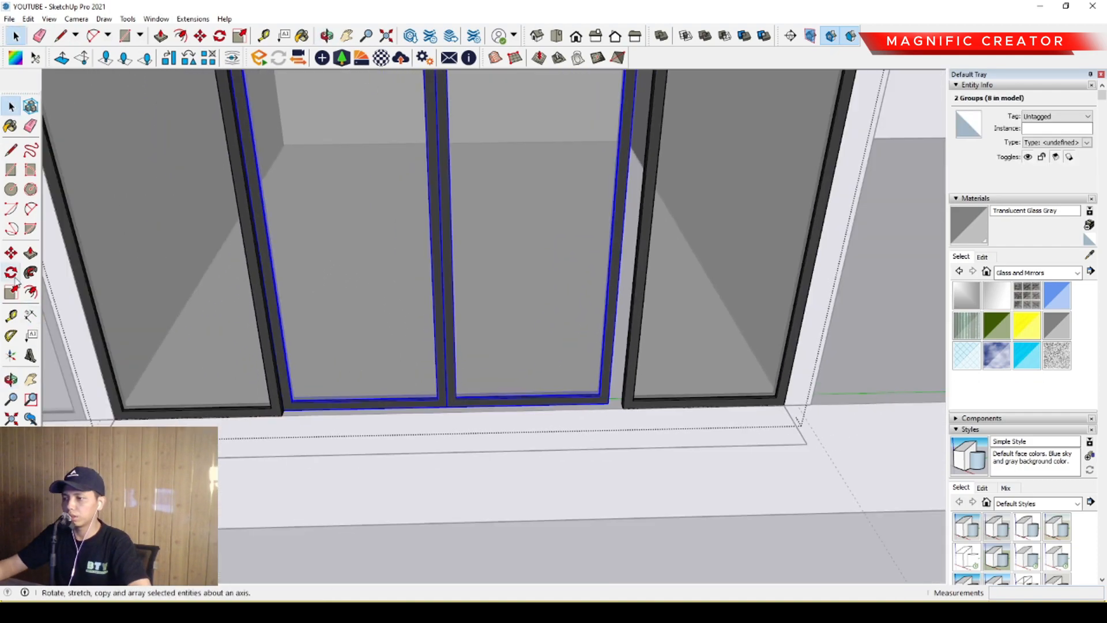
pyautogui.click(11, 254)
pyautogui.scroll(1, 449, 408)
pyautogui.click(428, 405)
pyautogui.scroll(-2, 444, 398)
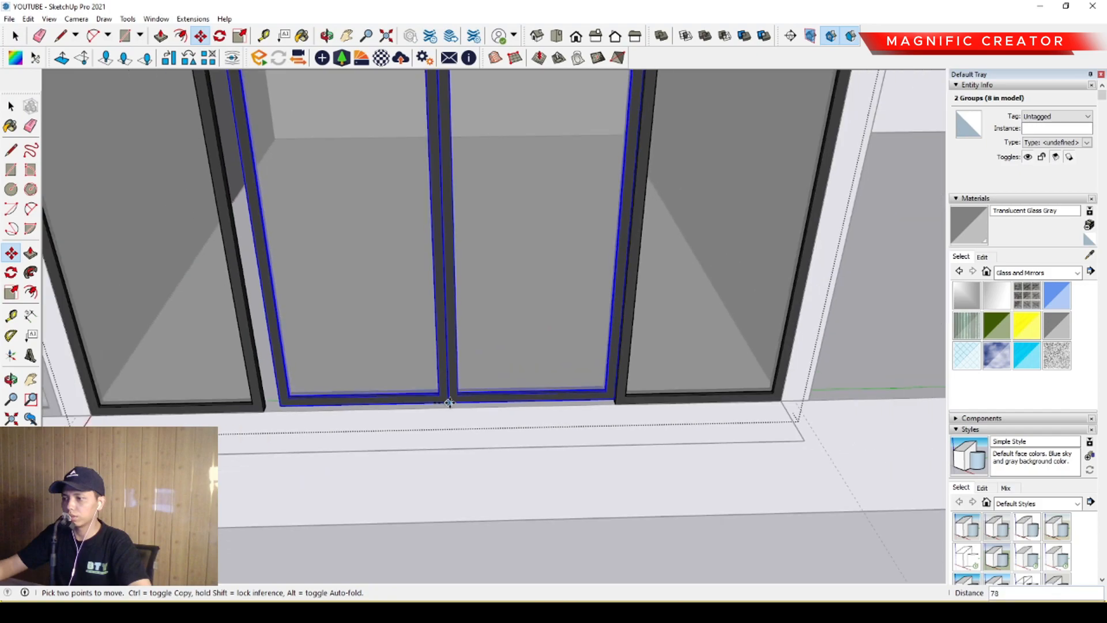
pyautogui.scroll(2, 458, 398)
pyautogui.scroll(-1, 467, 399)
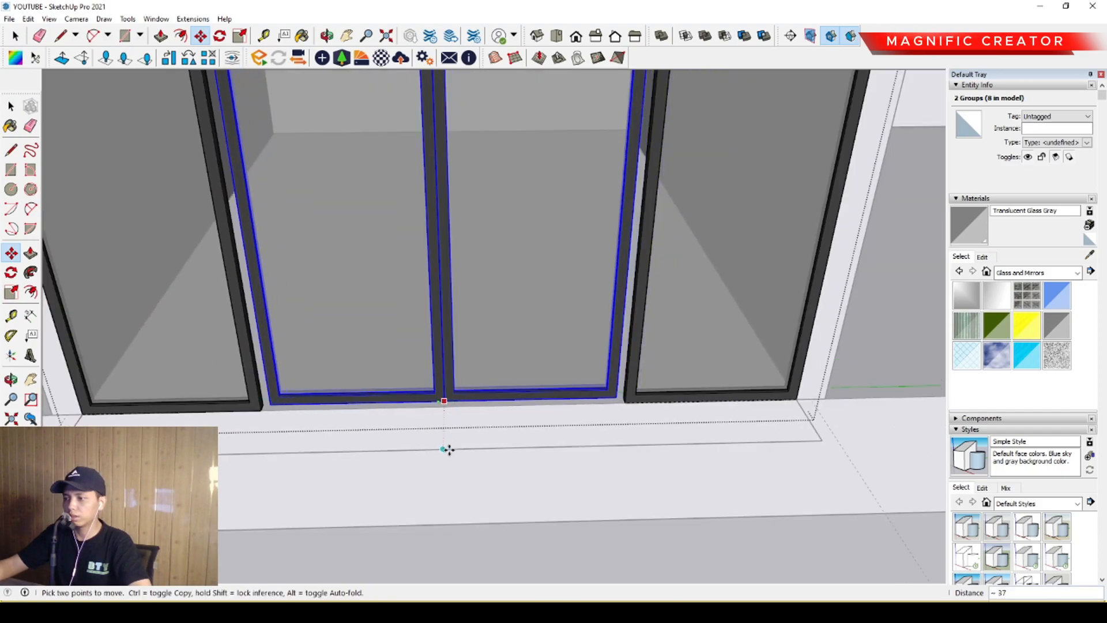
pyautogui.scroll(-1, 447, 448)
pyautogui.press('space')
# Step: Inside the second bay's shifted end panel, move the frame's inner upright about 17 mm toward the neighbouring middle panel
pyautogui.scroll(-1, 522, 418)
pyautogui.moveTo(541, 392); pyautogui.dragTo(542, 312, button='middle')
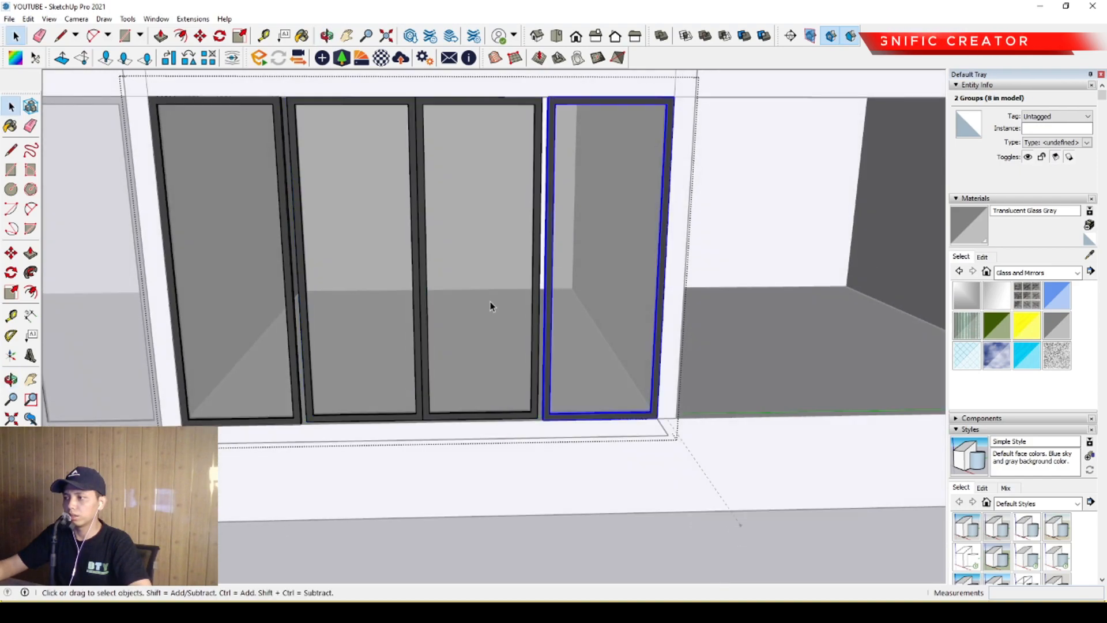
pyautogui.doubleClick(549, 329)
pyautogui.tripleClick(548, 328)
pyautogui.scroll(-2, 549, 329)
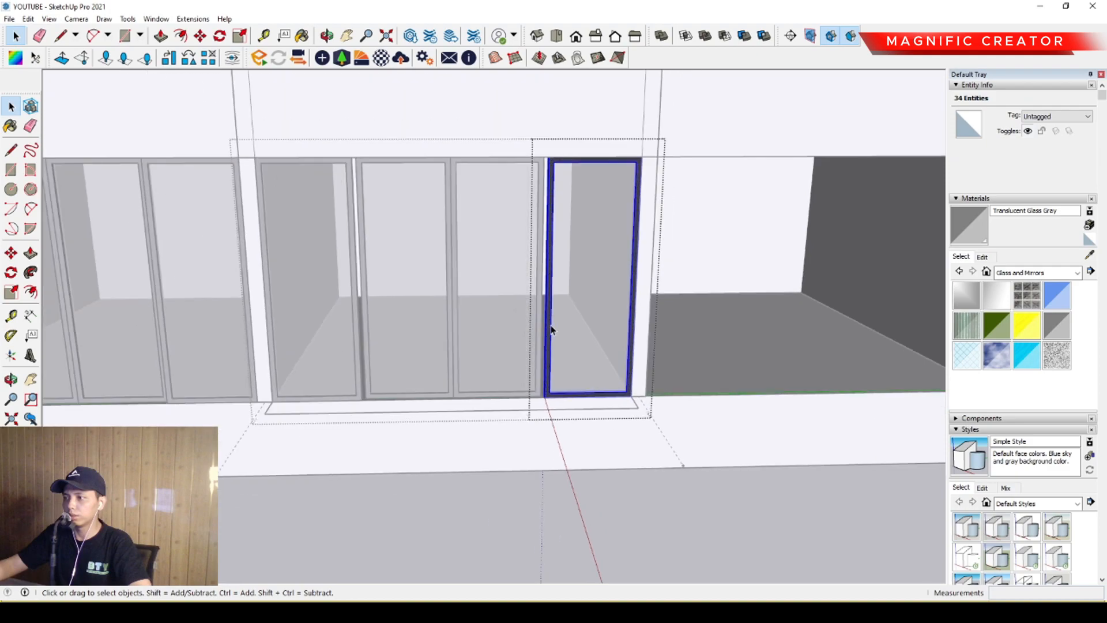
pyautogui.keyDown('shift'); pyautogui.moveTo(549, 329); pyautogui.dragTo(551, 343, button='middle'); pyautogui.keyUp('shift')
pyautogui.scroll(2, 567, 443)
pyautogui.scroll(2, 521, 400)
pyautogui.scroll(1, 520, 390)
pyautogui.moveTo(520, 389)
pyautogui.mouseDown(button='middle')
pyautogui.moveTo(588, 475)
pyautogui.moveTo(548, 432)
pyautogui.moveTo(542, 465)
pyautogui.mouseUp(button='middle')
pyautogui.scroll(2, 524, 389)
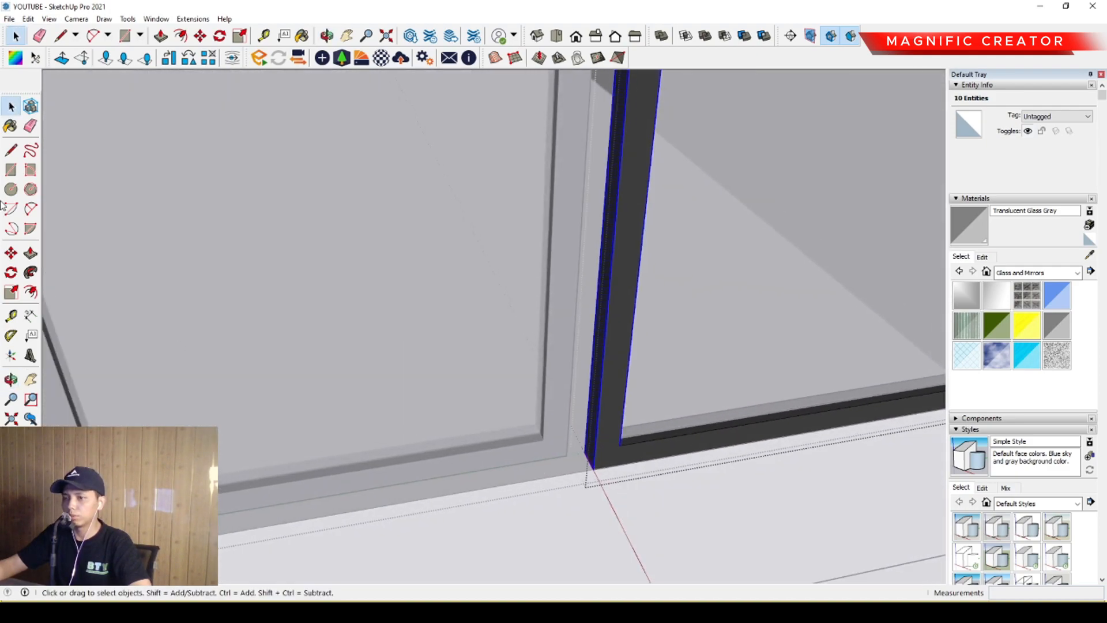
pyautogui.click(11, 252)
pyautogui.scroll(2, 490, 430)
pyautogui.click(623, 457)
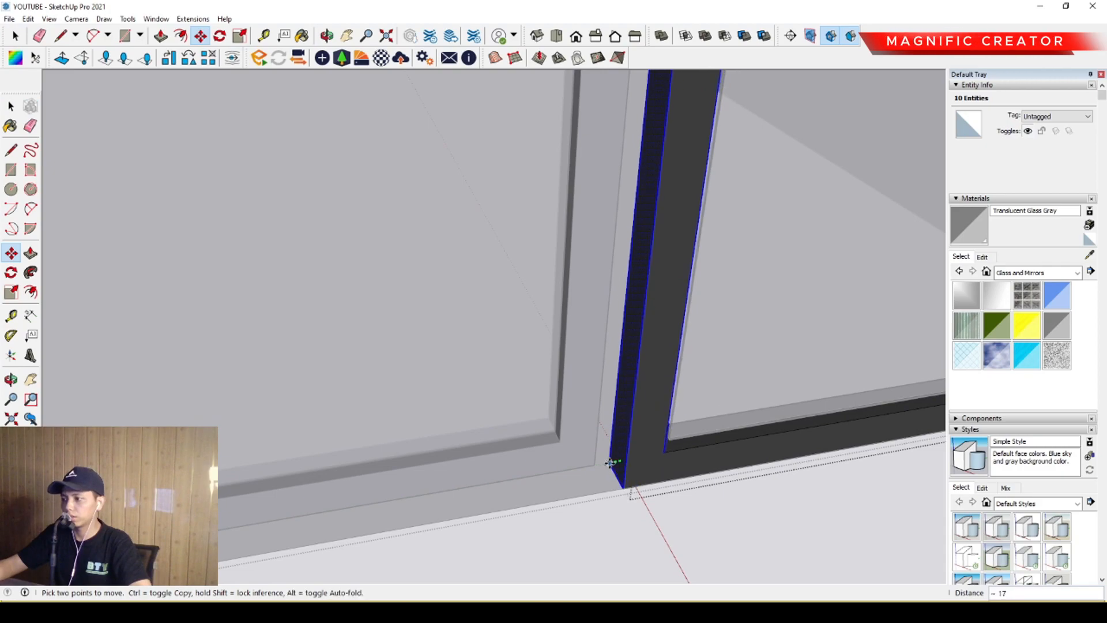
# Step: In the second bay's opposite end panel, move the frame's inner upright until it meets the neighbouring middle panel
pyautogui.scroll(-6, 554, 461)
pyautogui.moveTo(435, 447); pyautogui.dragTo(340, 398, button='middle')
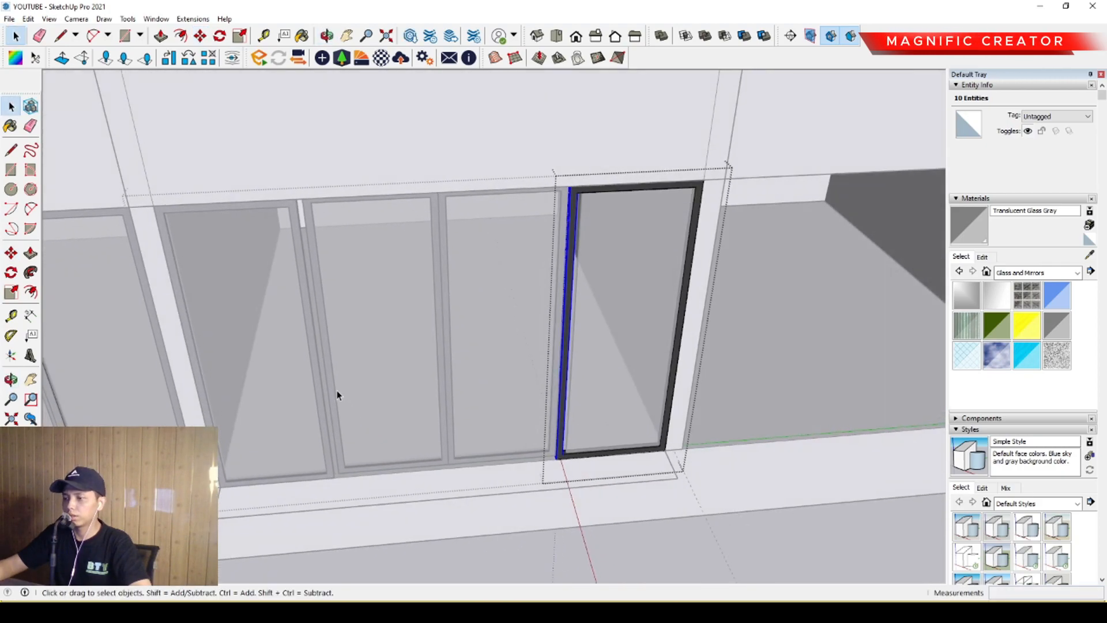
pyautogui.scroll(-2, 341, 397)
pyautogui.tripleClick(312, 310)
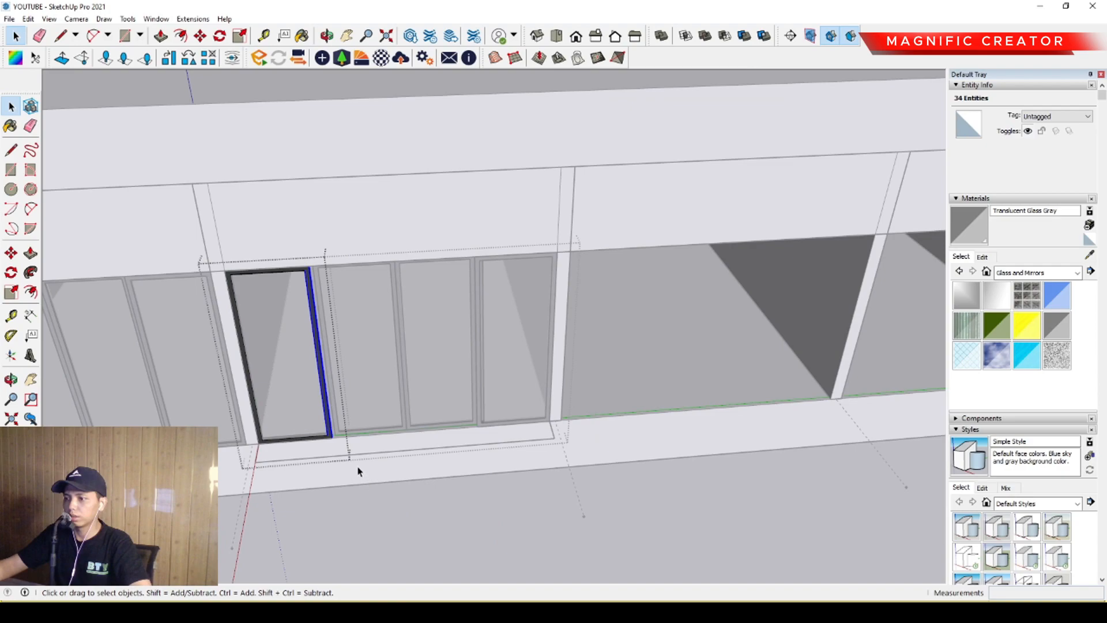
pyautogui.scroll(6, 358, 474)
pyautogui.moveTo(371, 464); pyautogui.dragTo(316, 427, button='middle')
pyautogui.press('m')
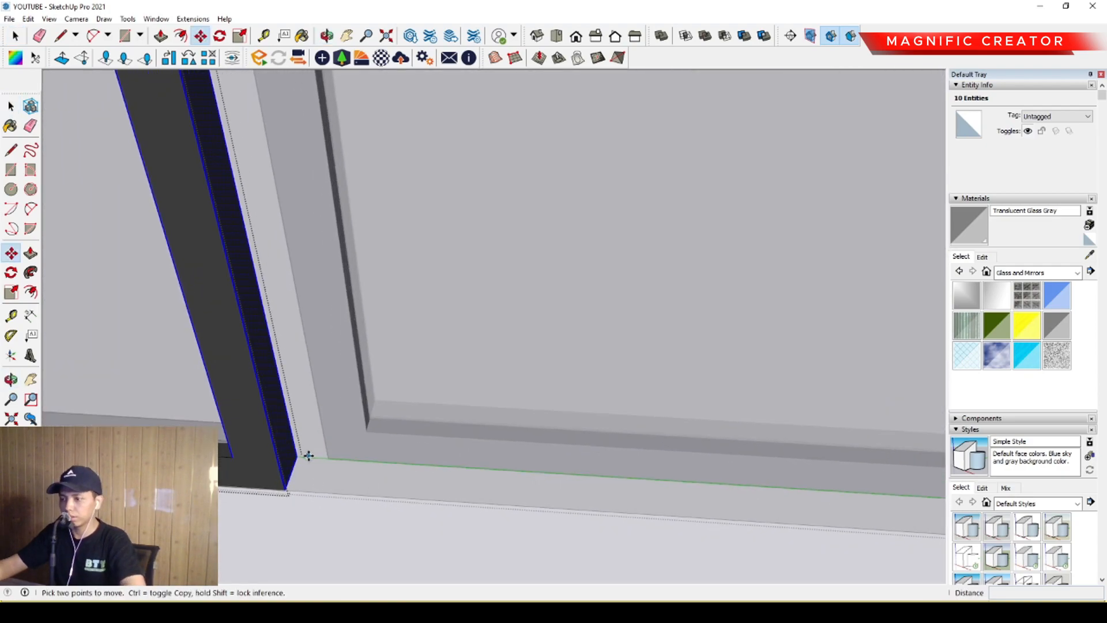
pyautogui.press('space')
pyautogui.click(298, 456)
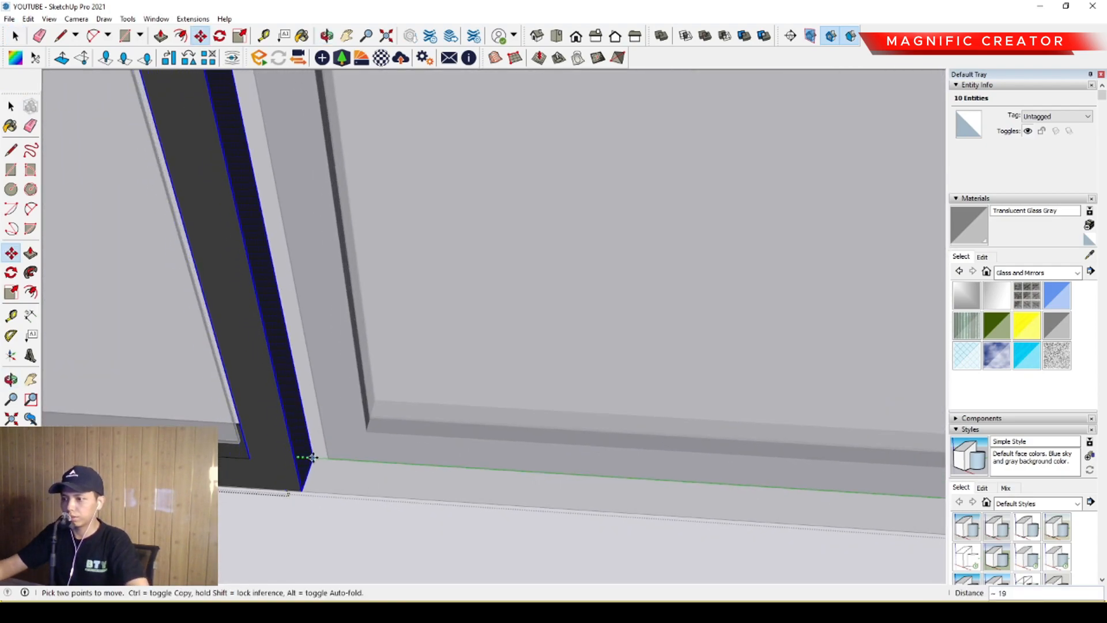
pyautogui.click(327, 458)
pyautogui.press('space')
# Step: Inside the second bay's far end panel, push/pull the glass edge outward to reach the moved upright
pyautogui.scroll(-6, 348, 452)
pyautogui.moveTo(497, 463); pyautogui.dragTo(518, 315, button='middle')
pyautogui.doubleClick(564, 245)
pyautogui.doubleClick(565, 244)
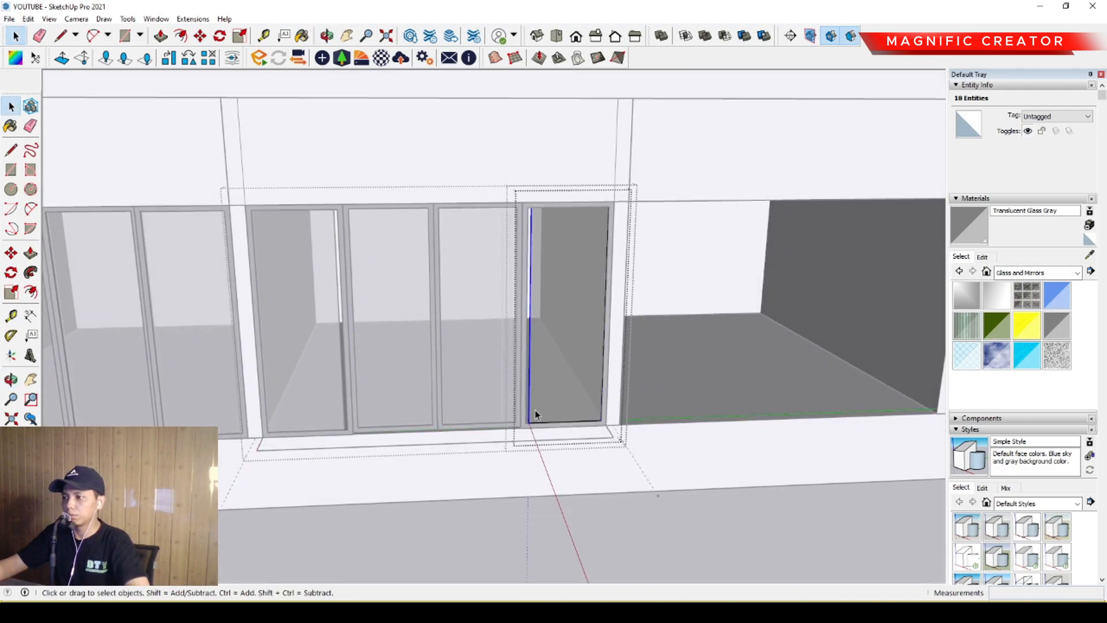
pyautogui.scroll(6, 535, 422)
pyautogui.press('p')
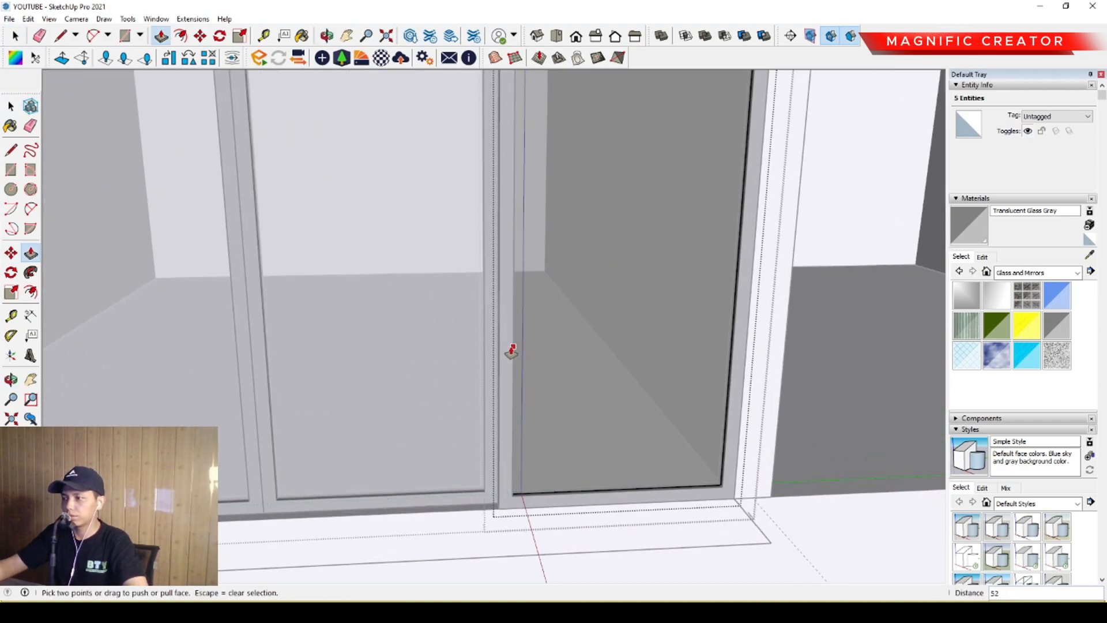
pyautogui.press('space')
# Step: Extend the glass of the opposite end panel to its moved upright in the same way and leave the group
pyautogui.scroll(-8, 321, 425)
pyautogui.click(320, 317)
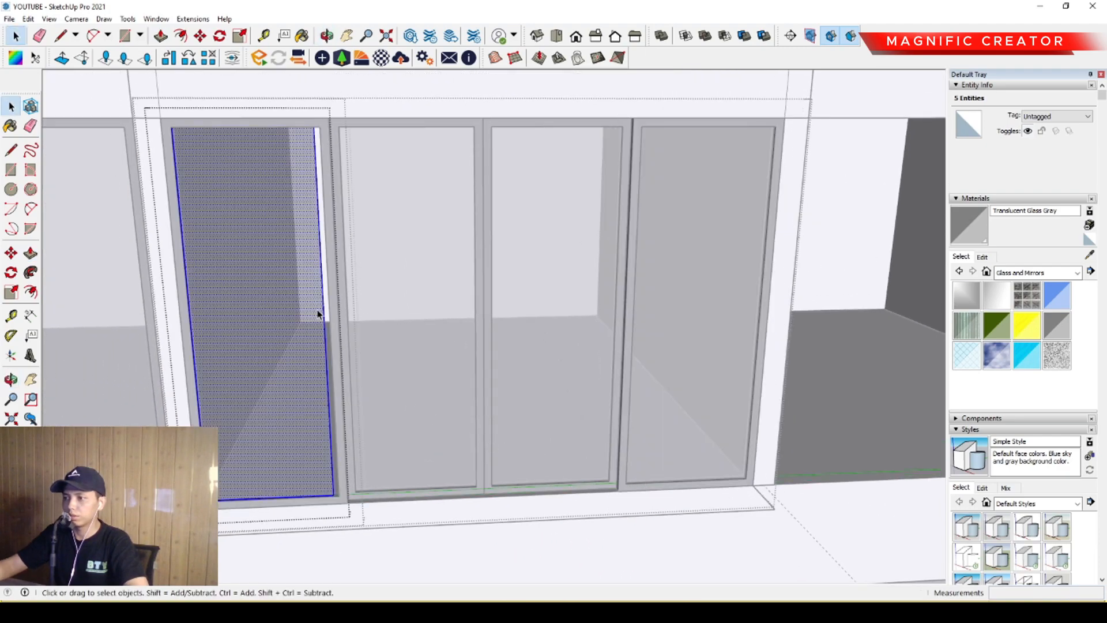
pyautogui.moveTo(286, 108); pyautogui.dragTo(367, 562)
pyautogui.scroll(3, 324, 417)
pyautogui.press('p')
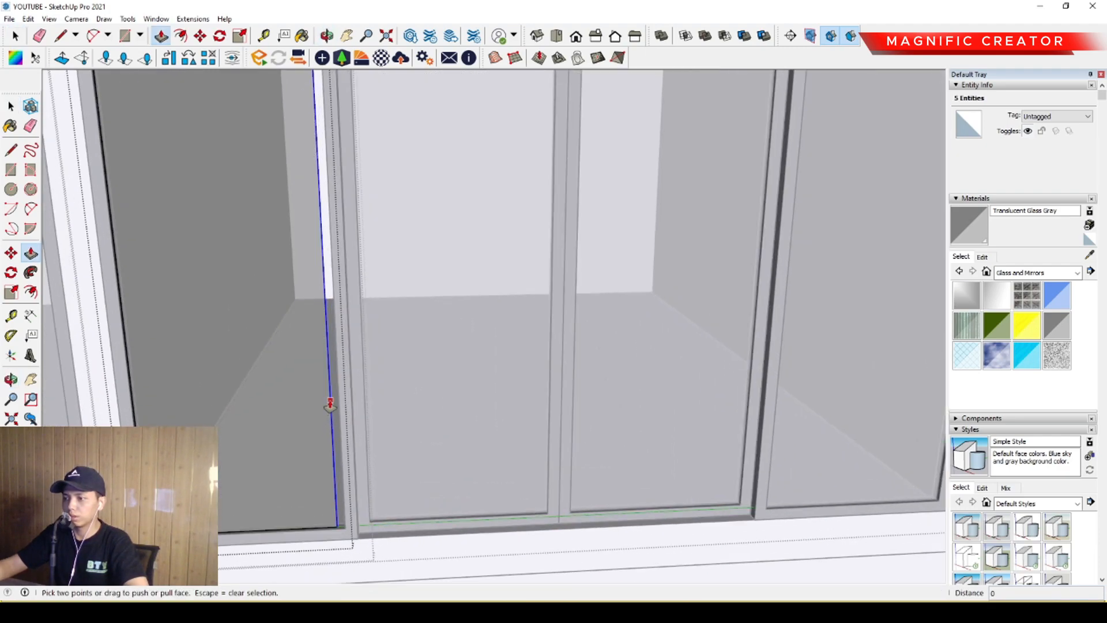
pyautogui.scroll(-8, 336, 436)
pyautogui.click(493, 541)
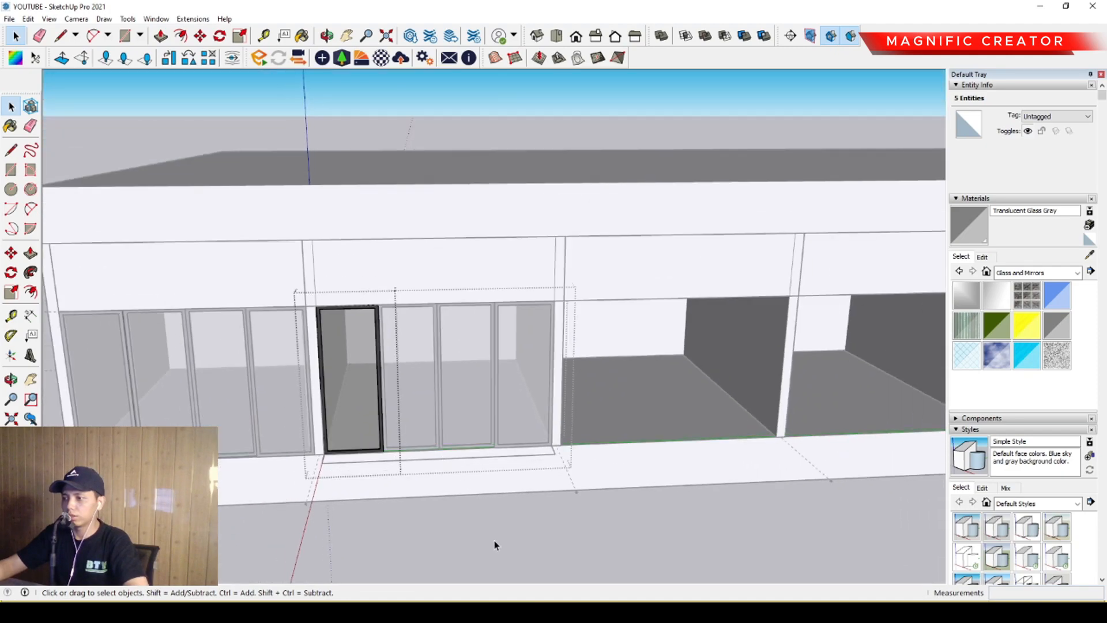
pyautogui.click(493, 541)
pyautogui.click(493, 541)
# Step: Convert the second bay's complete panel group into a component
pyautogui.scroll(3, 477, 477)
pyautogui.moveTo(478, 397); pyautogui.dragTo(490, 492, button='middle')
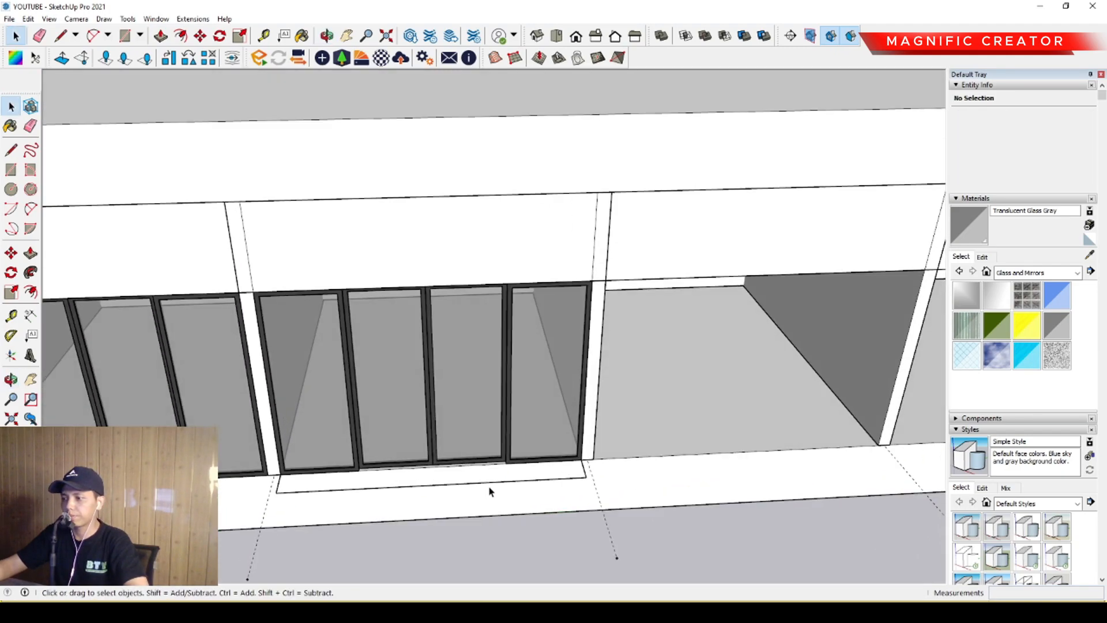
pyautogui.click(523, 331)
pyautogui.scroll(-4, 455, 414)
pyautogui.moveTo(456, 414); pyautogui.dragTo(458, 350, button='middle')
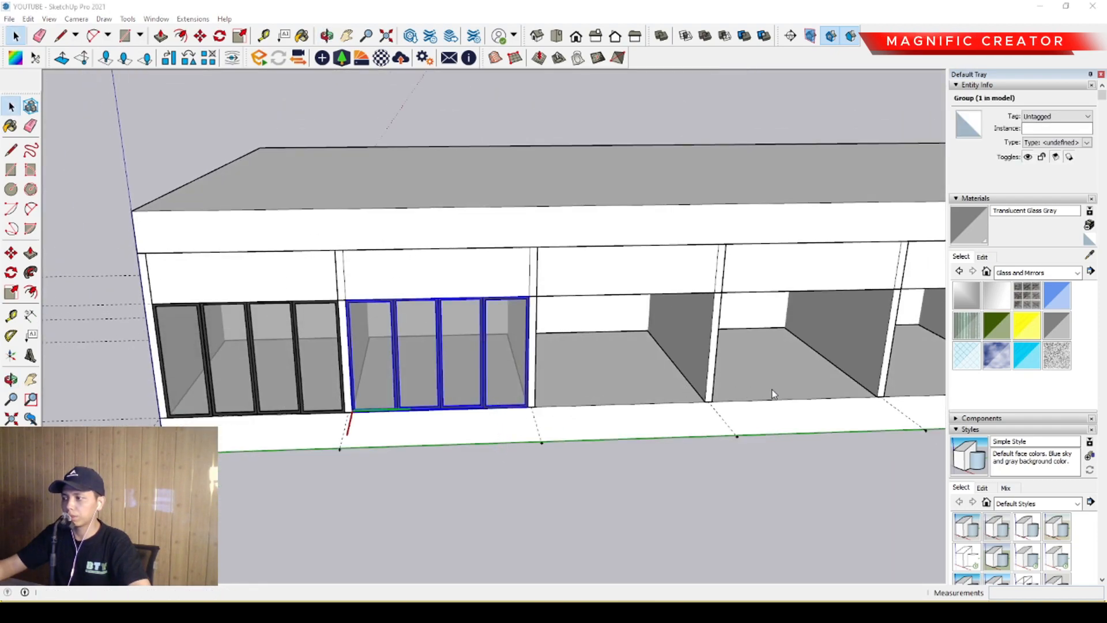
# Step: Copy the second bay's panel component into the third bay, with its top corner meeting the far partition wall
pyautogui.scroll(7, 401, 363)
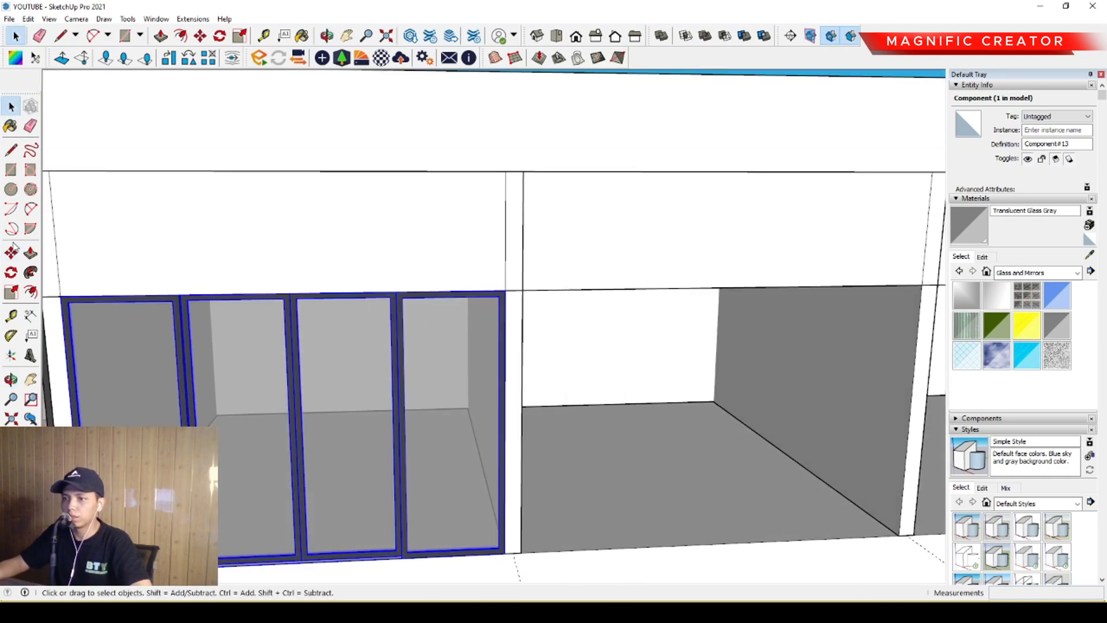
pyautogui.scroll(1, 462, 272)
pyautogui.press('ctrl')
pyautogui.click(517, 298)
pyautogui.scroll(-2, 539, 298)
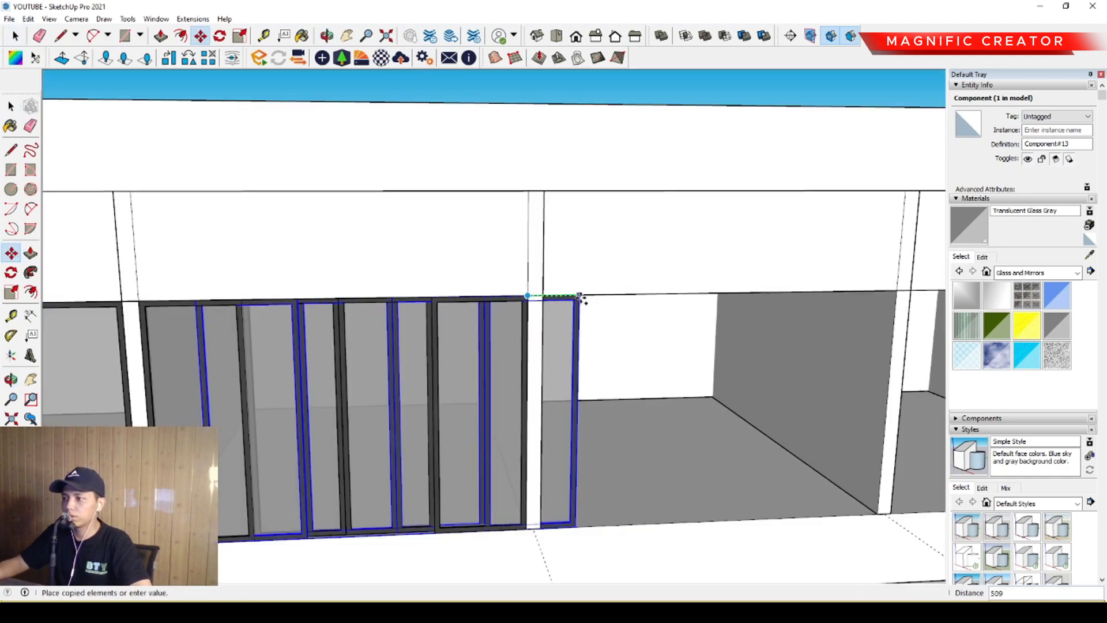
pyautogui.keyDown('shift'); pyautogui.moveTo(712, 294); pyautogui.dragTo(507, 294, button='middle'); pyautogui.keyUp('shift')
pyautogui.scroll(2, 634, 294)
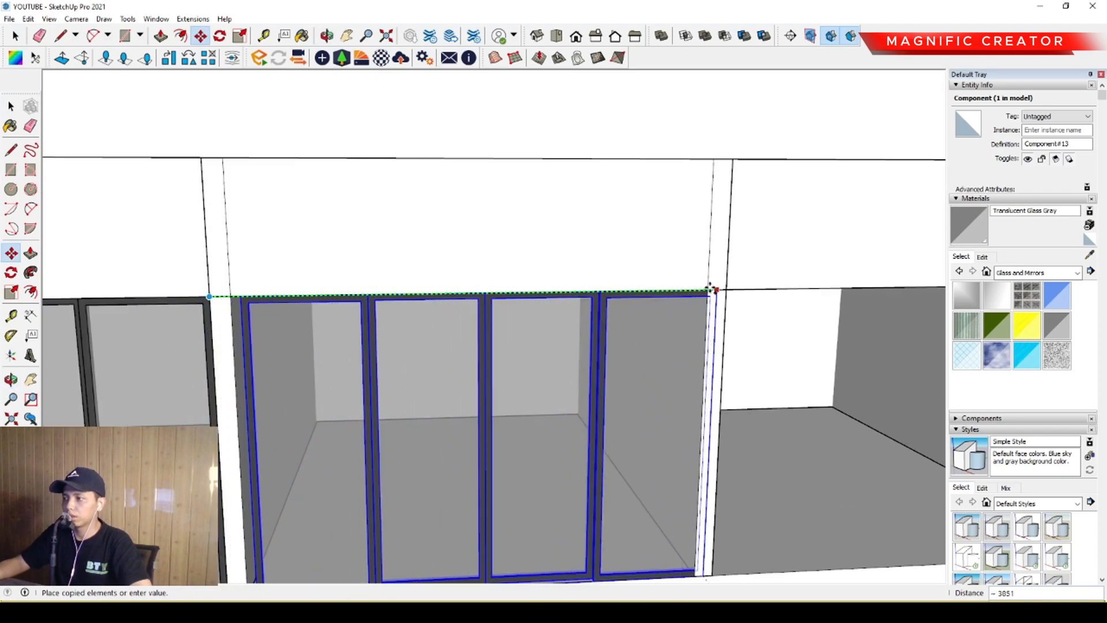
pyautogui.scroll(2, 703, 291)
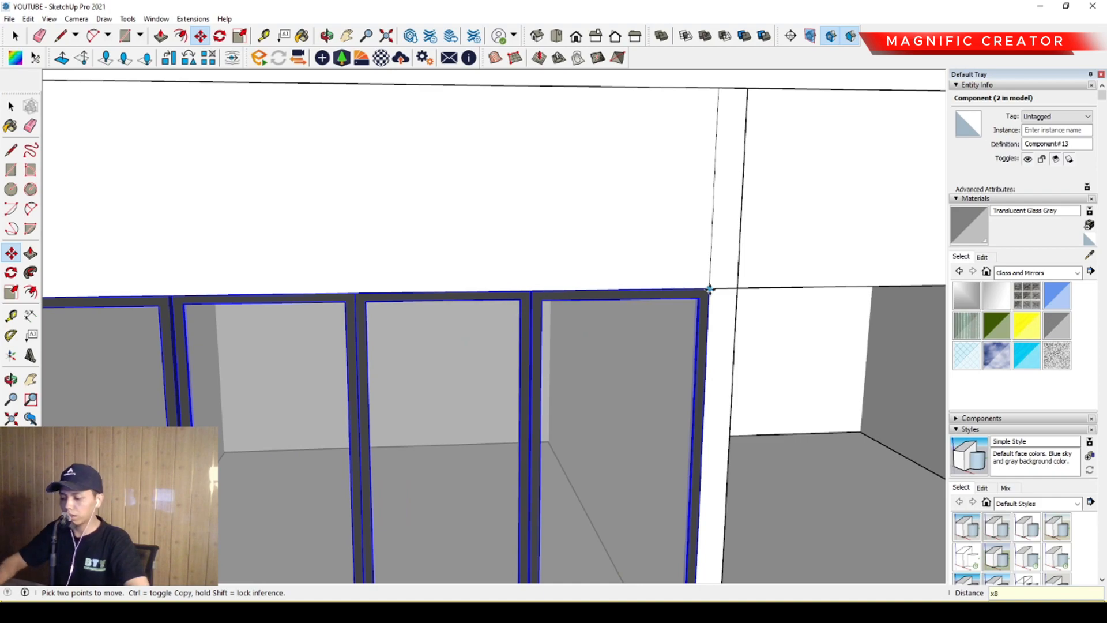
# Step: Repeat the panel copy eight times along the row of bays, and remove the copies in the last bay and beyond the building
pyautogui.press('Return')
pyautogui.press('space')
pyautogui.scroll(-8, 521, 242)
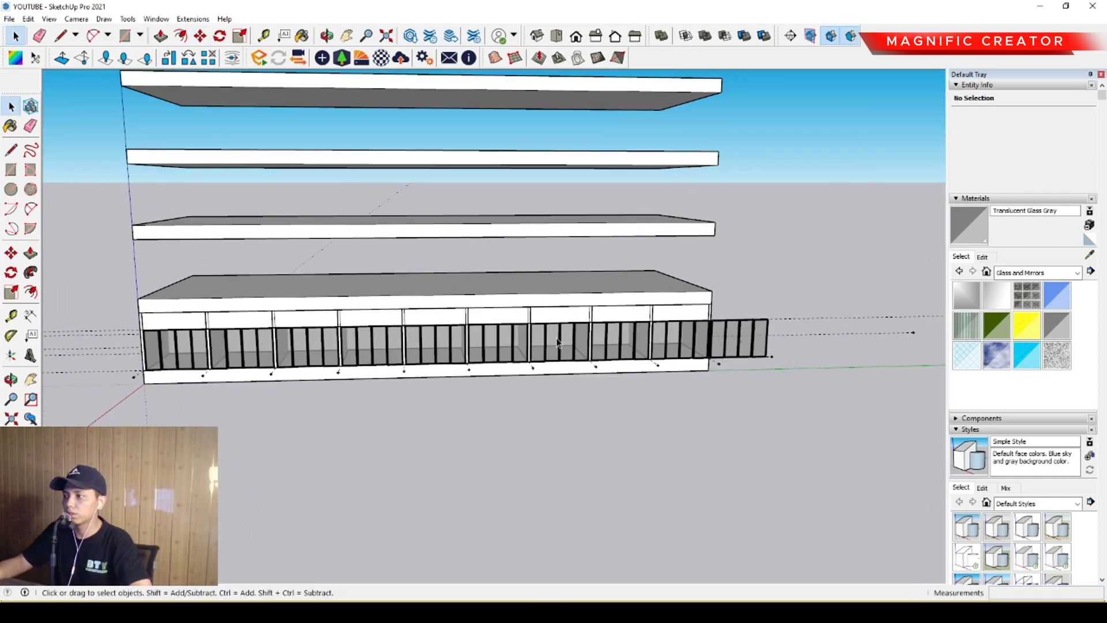
pyautogui.scroll(6, 718, 345)
pyautogui.moveTo(591, 324); pyautogui.dragTo(284, 401, button='middle')
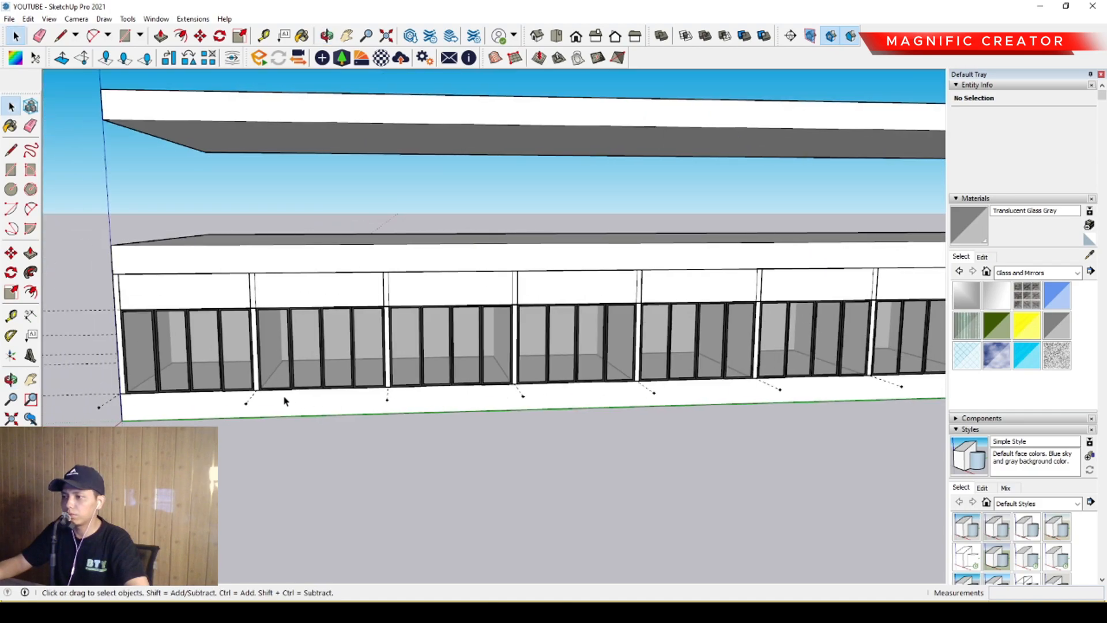
# Step: Copy the first bay's panel group into the last bay, aligning its top corner with the end wall
pyautogui.click(199, 331)
pyautogui.scroll(4, 237, 323)
pyautogui.press('m')
pyautogui.scroll(5, 357, 305)
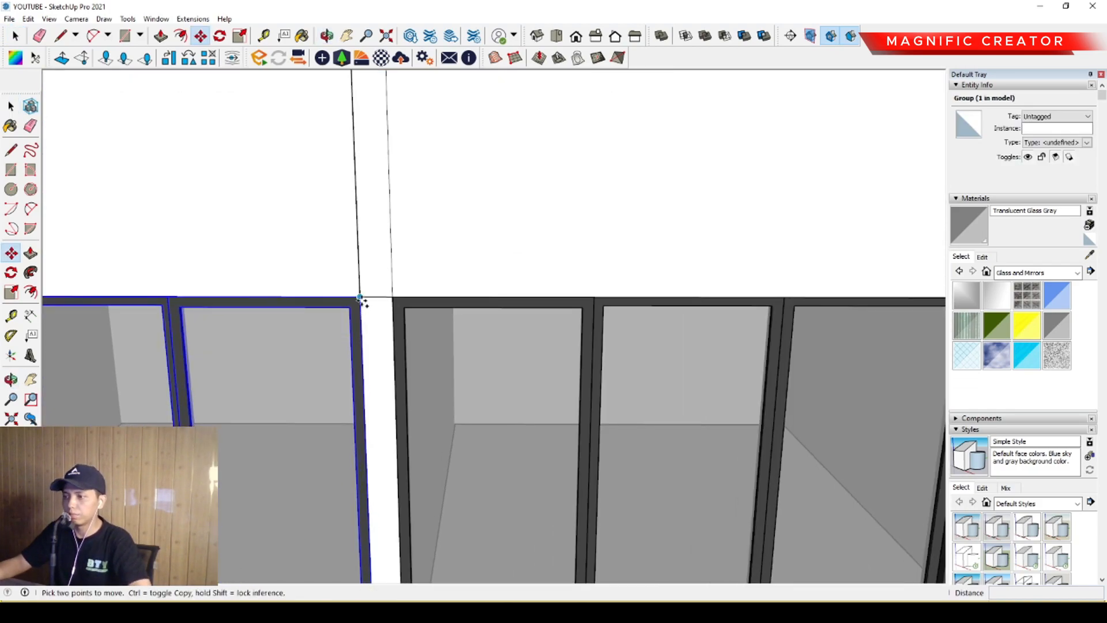
pyautogui.press('ctrl')
pyautogui.click(360, 299)
pyautogui.scroll(-8, 397, 295)
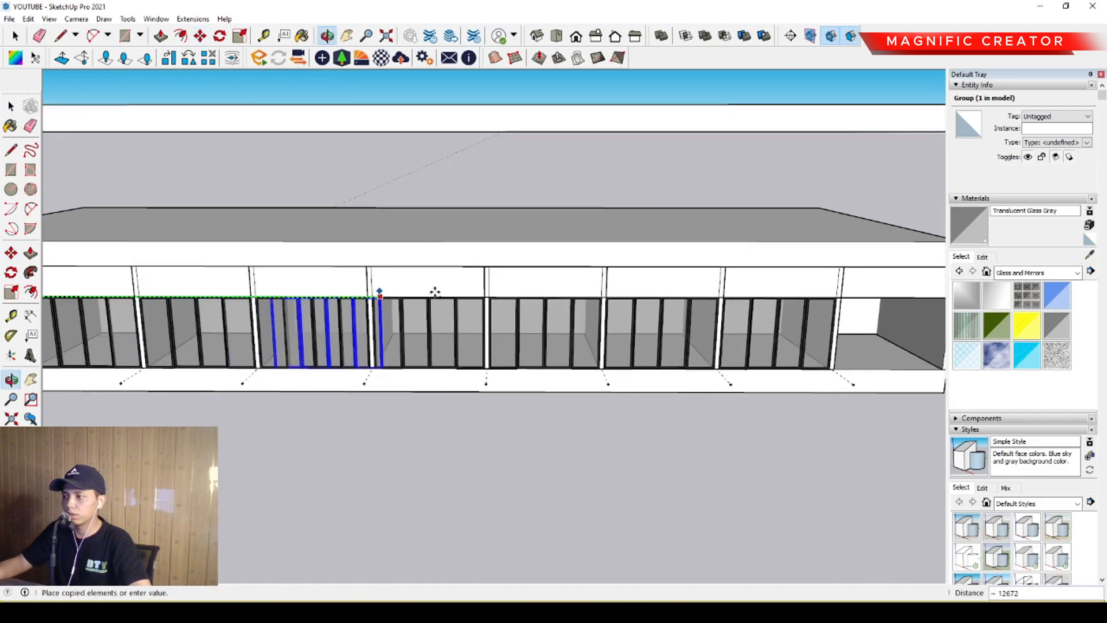
pyautogui.keyDown('shift'); pyautogui.moveTo(670, 286); pyautogui.dragTo(205, 309, button='middle'); pyautogui.keyUp('shift')
pyautogui.scroll(7, 513, 323)
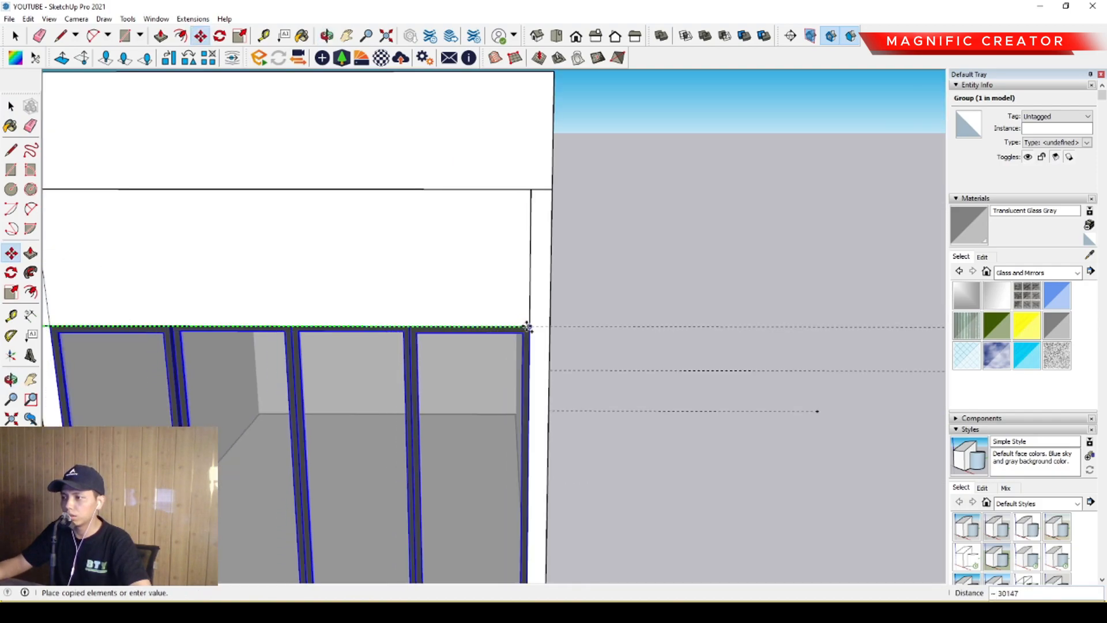
pyautogui.click(531, 326)
pyautogui.press('space')
# Step: Select all nine bays' panel sets and copy the whole row across to the opposite long side of the building
pyautogui.scroll(-10, 462, 361)
pyautogui.keyDown('shift'); pyautogui.moveTo(208, 353); pyautogui.dragTo(699, 339, button='middle'); pyautogui.keyUp('shift')
pyautogui.moveTo(323, 353); pyautogui.dragTo(386, 387, button='middle')
pyautogui.scroll(2, 387, 386)
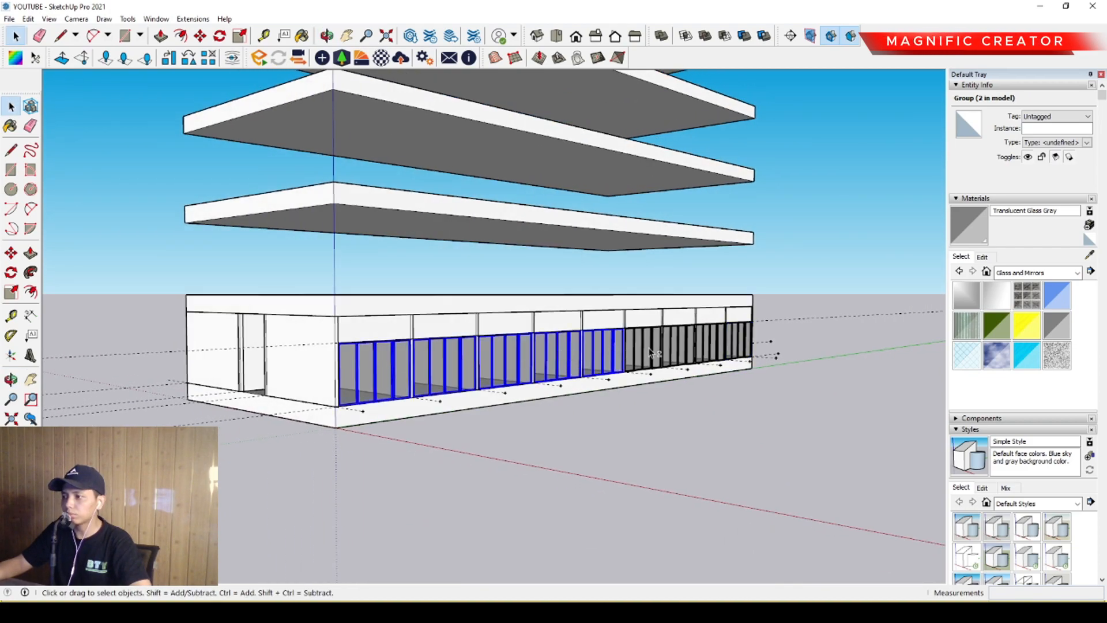
pyautogui.moveTo(425, 396); pyautogui.dragTo(407, 392, button='middle')
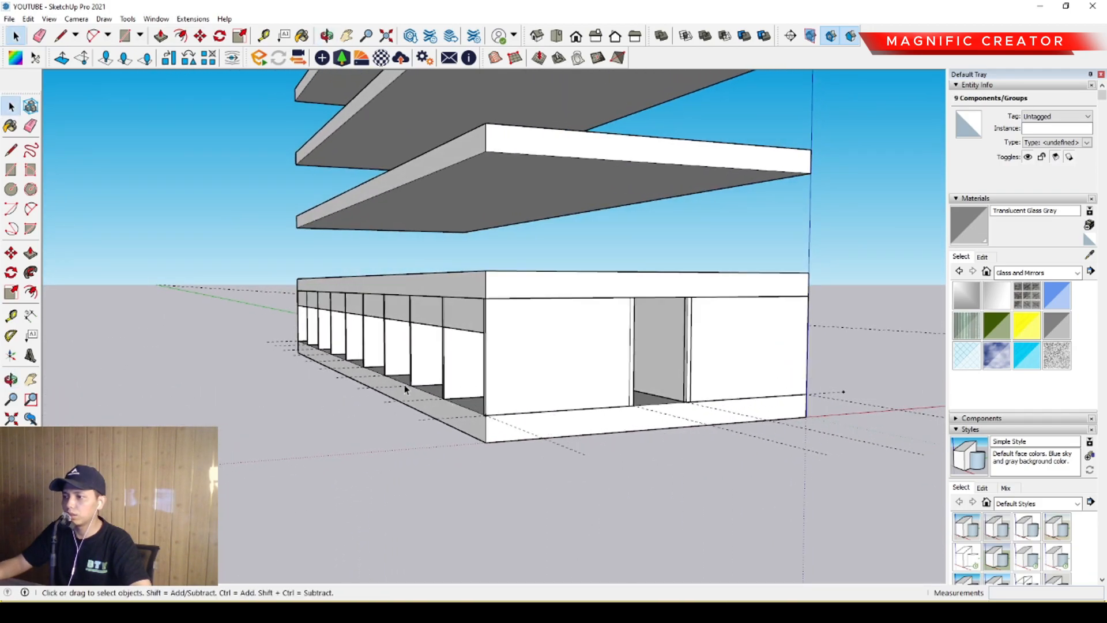
pyautogui.moveTo(612, 367); pyautogui.dragTo(382, 395, button='middle')
pyautogui.scroll(4, 382, 396)
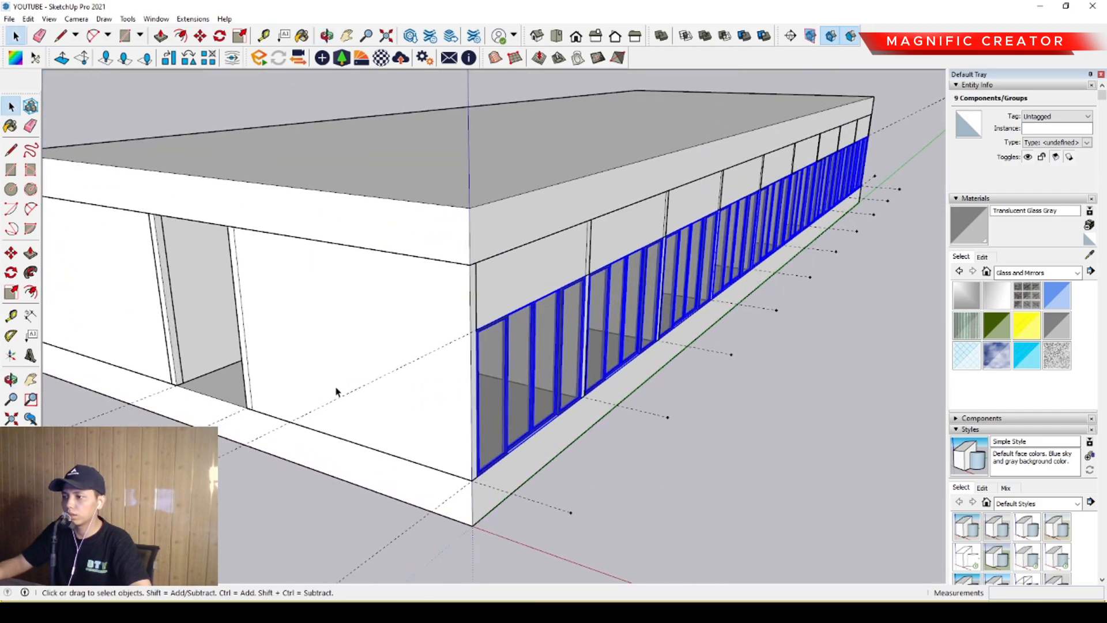
pyautogui.scroll(3, 473, 470)
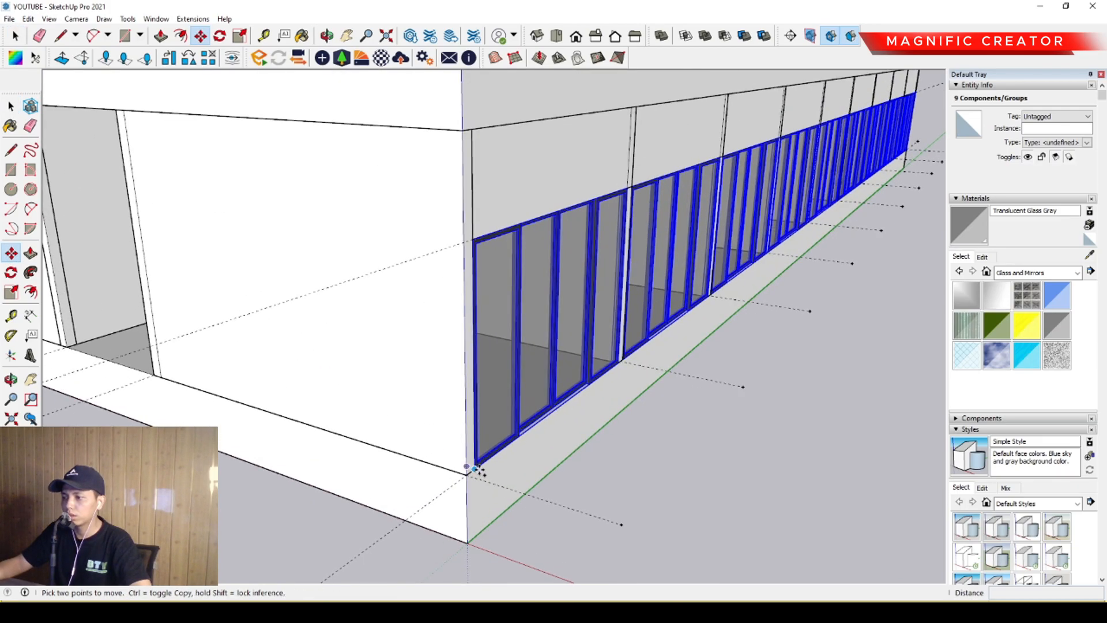
pyautogui.click(478, 469)
pyautogui.scroll(-2, 533, 488)
pyautogui.moveTo(533, 487); pyautogui.dragTo(969, 526, button='middle')
pyautogui.click(716, 472)
pyautogui.press('space')
# Step: Move the copied row of panels 1738 mm inward so it sits in the openings of the opposite facade
pyautogui.scroll(3, 852, 496)
pyautogui.moveTo(842, 495); pyautogui.dragTo(694, 354, button='middle')
pyautogui.scroll(2, 694, 355)
pyautogui.scroll(-1, 593, 396)
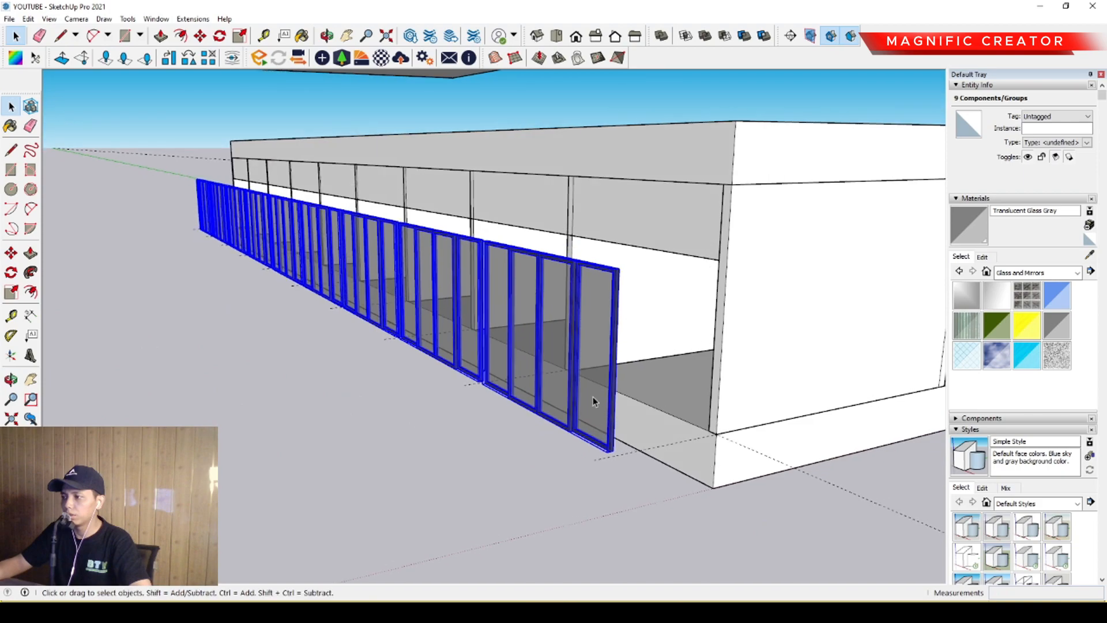
pyautogui.moveTo(748, 568); pyautogui.dragTo(623, 438, button='middle')
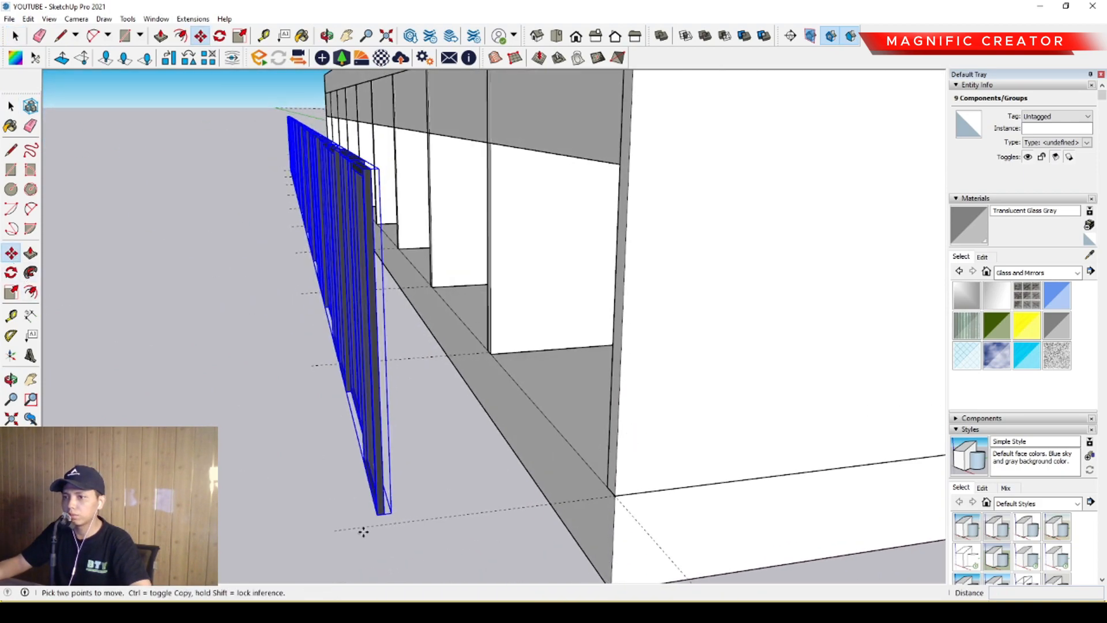
pyautogui.scroll(3, 362, 527)
pyautogui.click(385, 507)
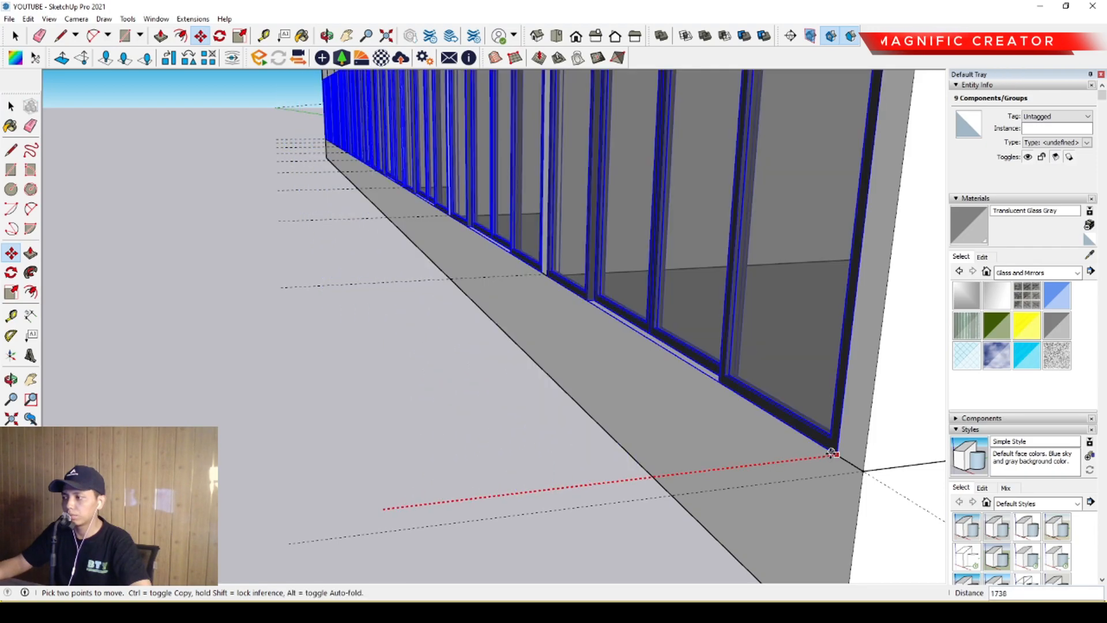
# Step: Draw a 150 mm wide rectangle on the wall end at the upper corner of the corridor opening
pyautogui.scroll(-10, 644, 410)
pyautogui.moveTo(644, 410); pyautogui.dragTo(540, 352, button='middle')
pyautogui.scroll(4, 397, 336)
pyautogui.moveTo(393, 340); pyautogui.dragTo(565, 323, button='middle')
pyautogui.scroll(3, 590, 241)
pyautogui.moveTo(594, 236); pyautogui.dragTo(618, 189, button='middle')
pyautogui.scroll(2, 615, 186)
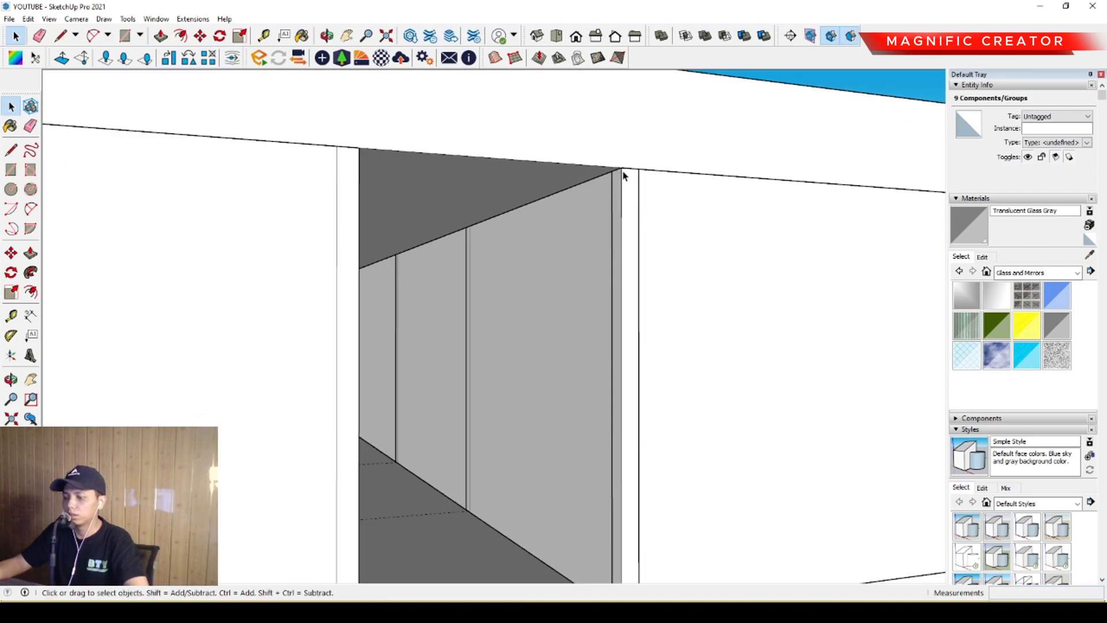
pyautogui.click(620, 167)
pyautogui.scroll(2, 615, 241)
pyautogui.moveTo(619, 199); pyautogui.dragTo(634, 131, button='middle')
pyautogui.press('r')
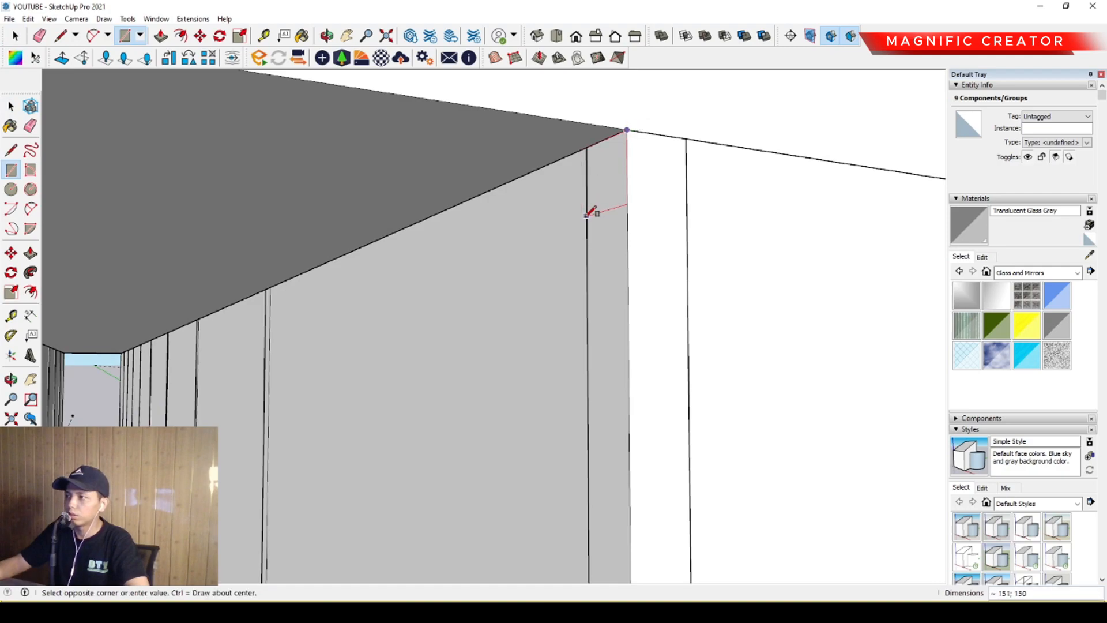
pyautogui.scroll(-7, 586, 215)
pyautogui.moveTo(582, 272); pyautogui.dragTo(741, 285, button='middle')
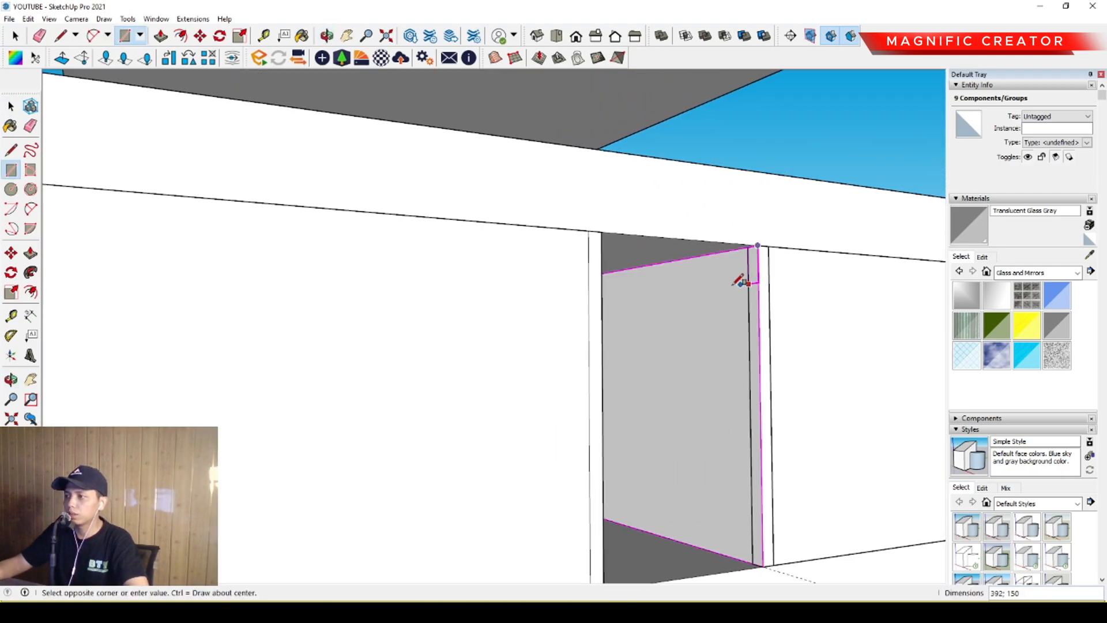
pyautogui.scroll(-4, 748, 280)
pyautogui.scroll(2, 252, 308)
pyautogui.press('space')
# Step: Push/pull the rectangle 2000 mm across the corridor opening to form a header between both walls
pyautogui.scroll(4, 840, 302)
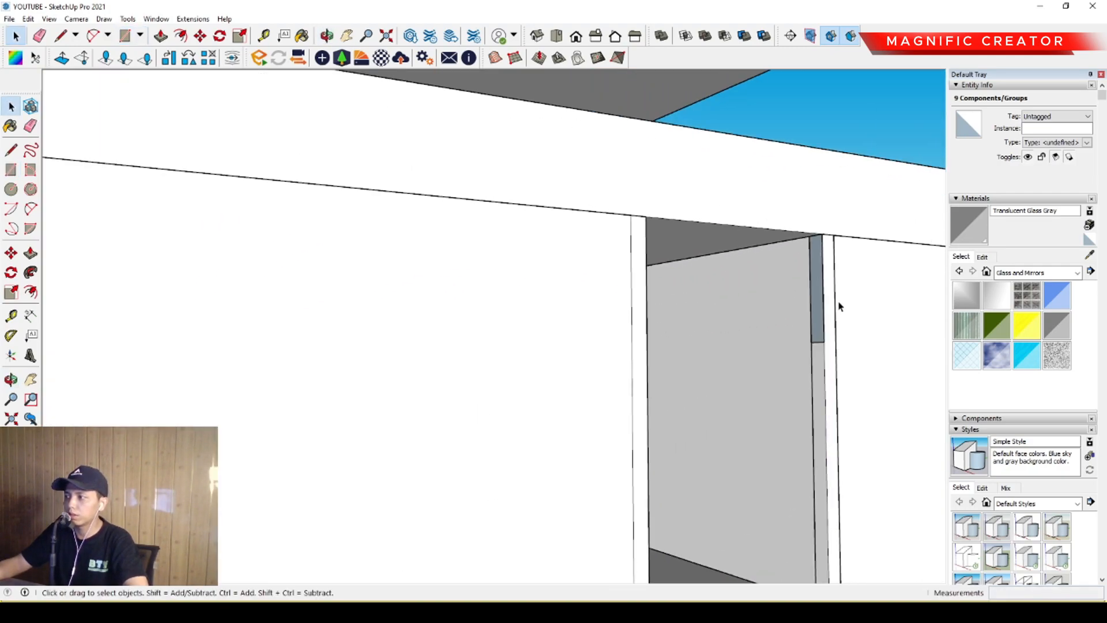
pyautogui.click(823, 267)
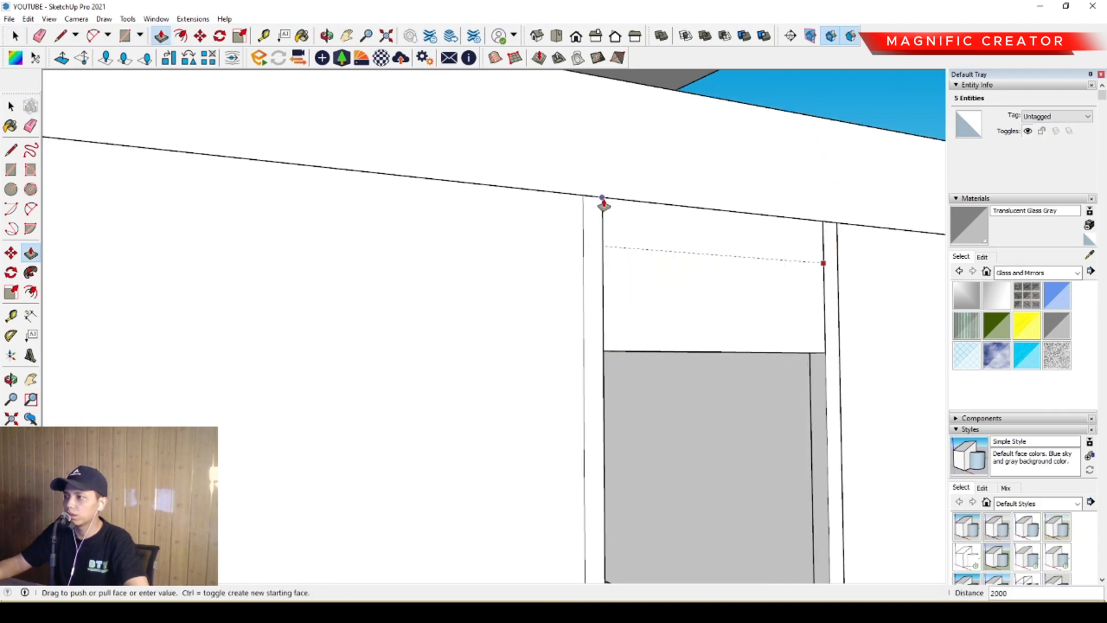
pyautogui.click(681, 255)
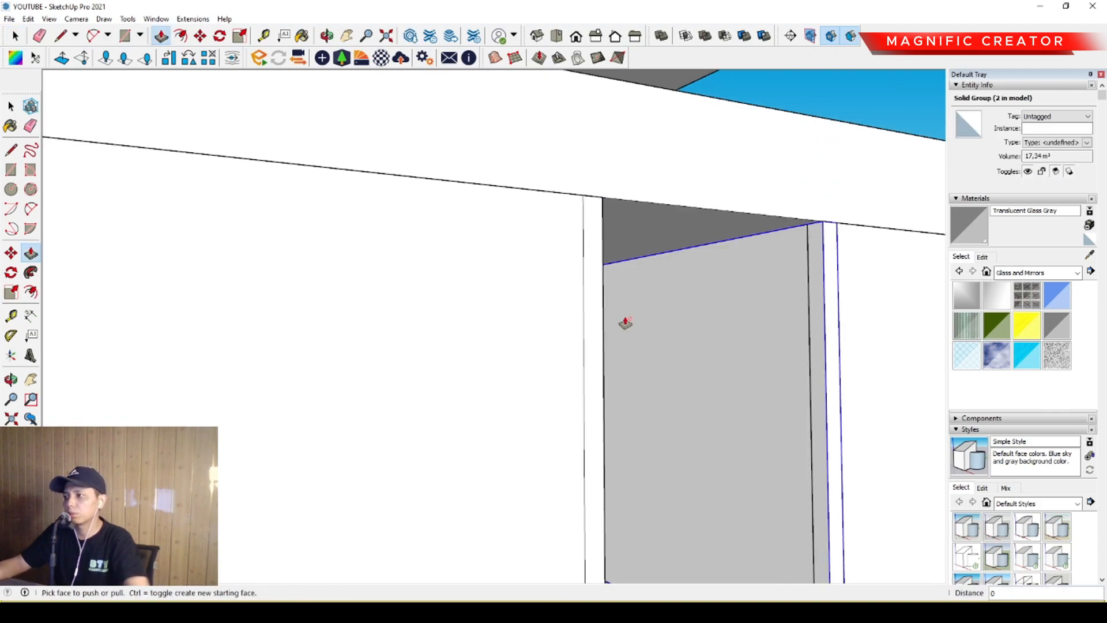
pyautogui.hotkey('ctrl', 'z')
pyautogui.press('space')
# Step: Select the entire header above the corridor opening and make it a group
pyautogui.doubleClick(686, 301)
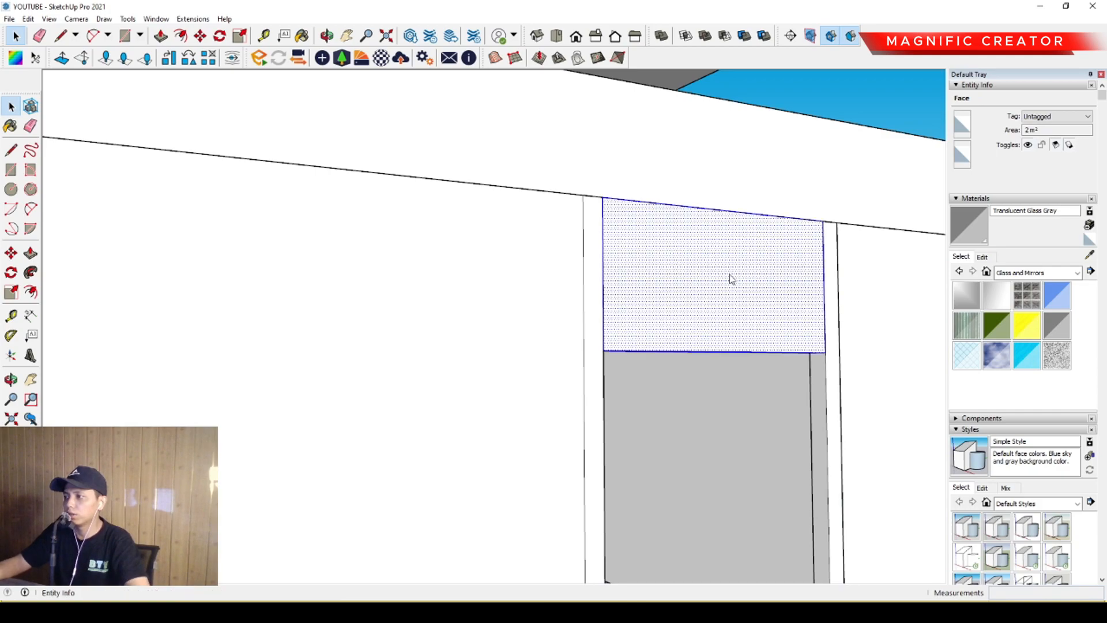
pyautogui.moveTo(753, 369); pyautogui.dragTo(377, 445, button='middle')
pyautogui.scroll(6, 377, 445)
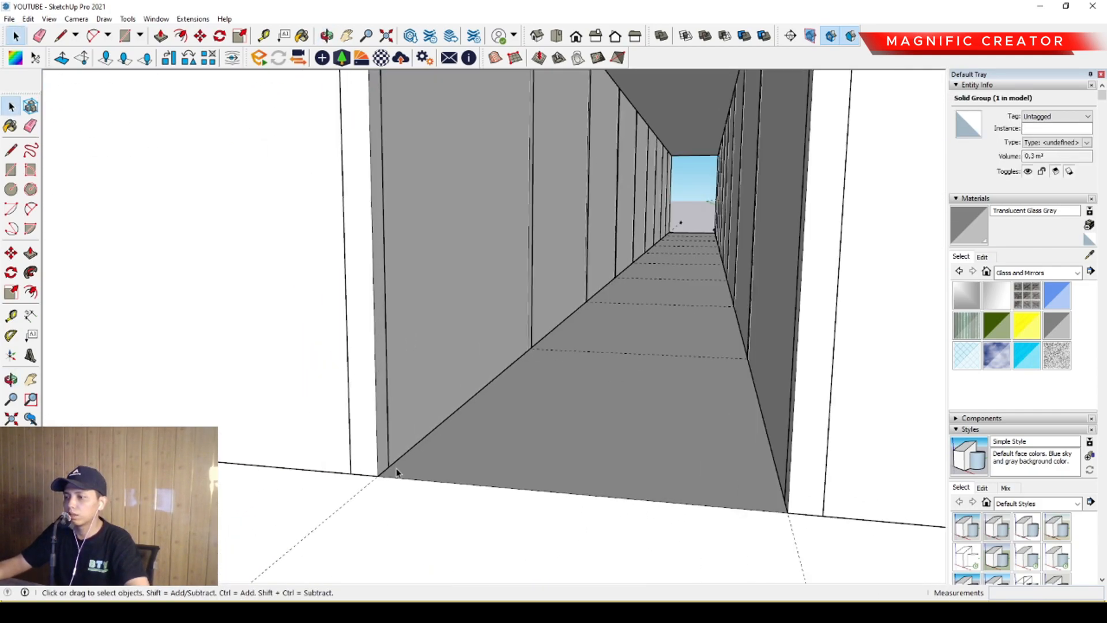
# Step: Copy the header group down to the floor of the corridor opening to form a matching lower wall
pyautogui.moveTo(383, 487); pyautogui.dragTo(374, 190, button='middle')
pyautogui.press('ctrl')
pyautogui.click(371, 149)
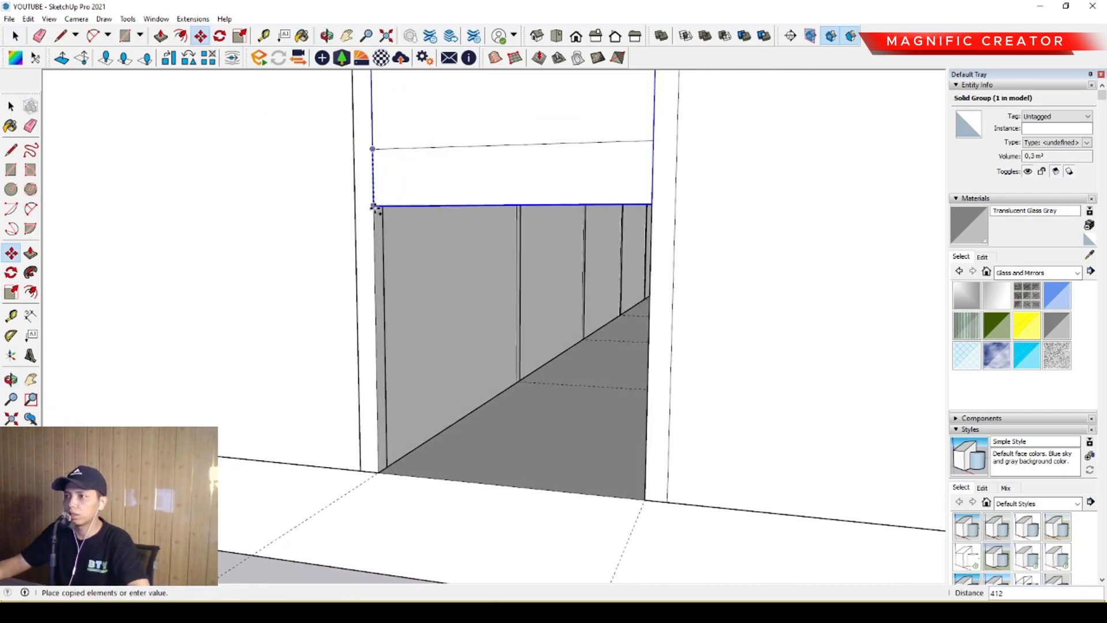
pyautogui.click(378, 470)
pyautogui.press('space')
# Step: Copy the upper and lower infill groups together to the corridor opening at the opposite end of the building
pyautogui.scroll(-5, 383, 415)
pyautogui.moveTo(289, 413); pyautogui.dragTo(580, 383, button='middle')
pyautogui.moveTo(587, 343); pyautogui.dragTo(603, 390, button='middle')
pyautogui.scroll(2, 638, 423)
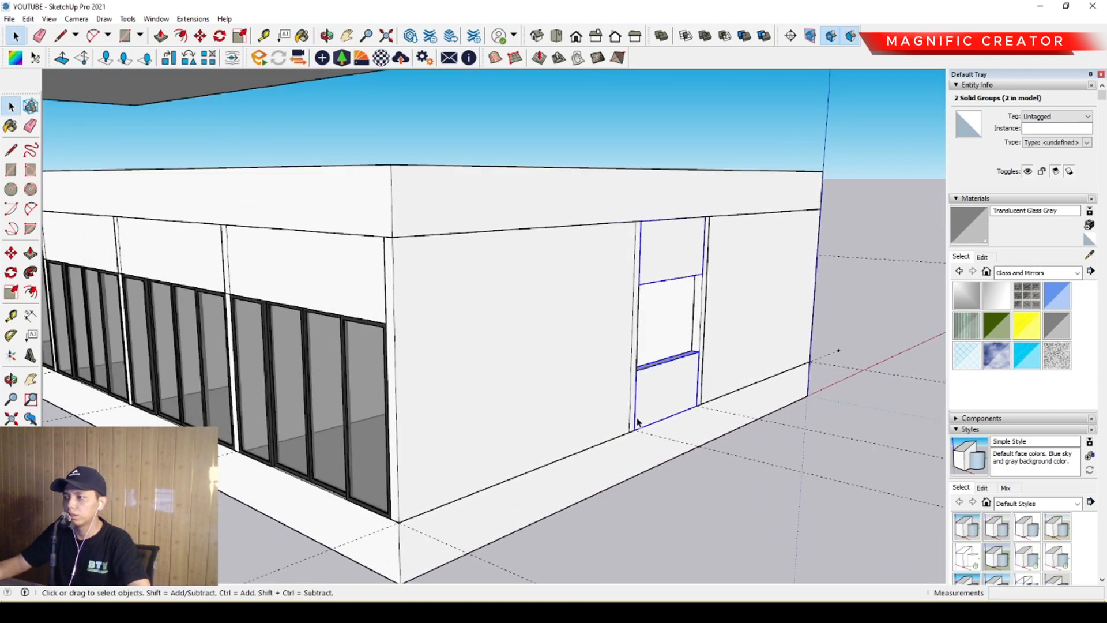
pyautogui.moveTo(637, 423); pyautogui.dragTo(657, 450, button='middle')
pyautogui.scroll(2, 648, 442)
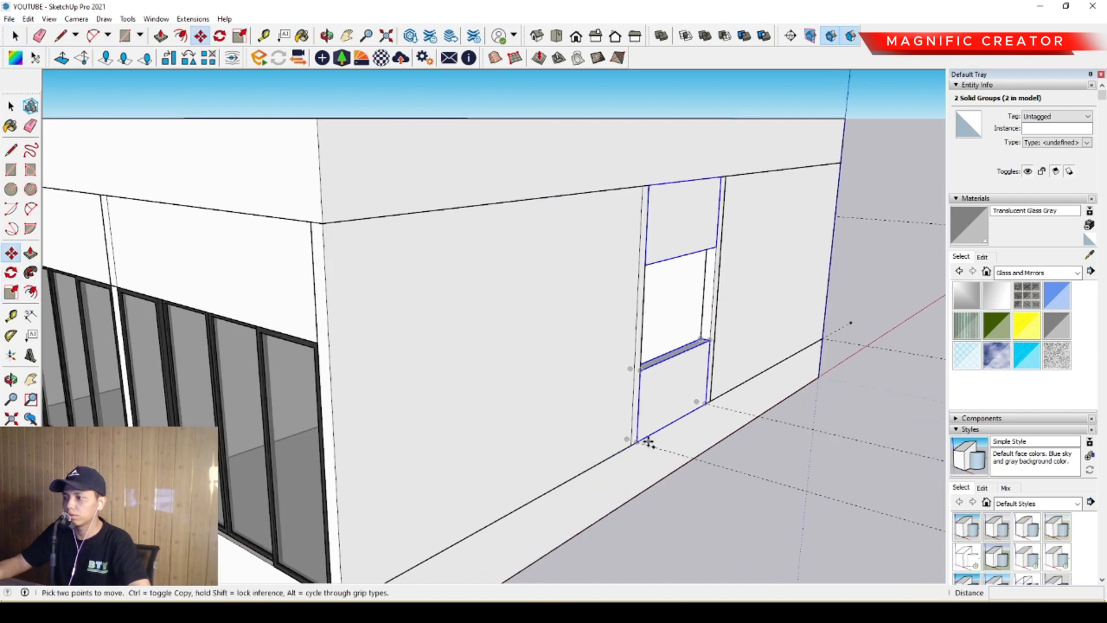
pyautogui.click(636, 442)
pyautogui.press('ctrl')
pyautogui.scroll(-5, 751, 472)
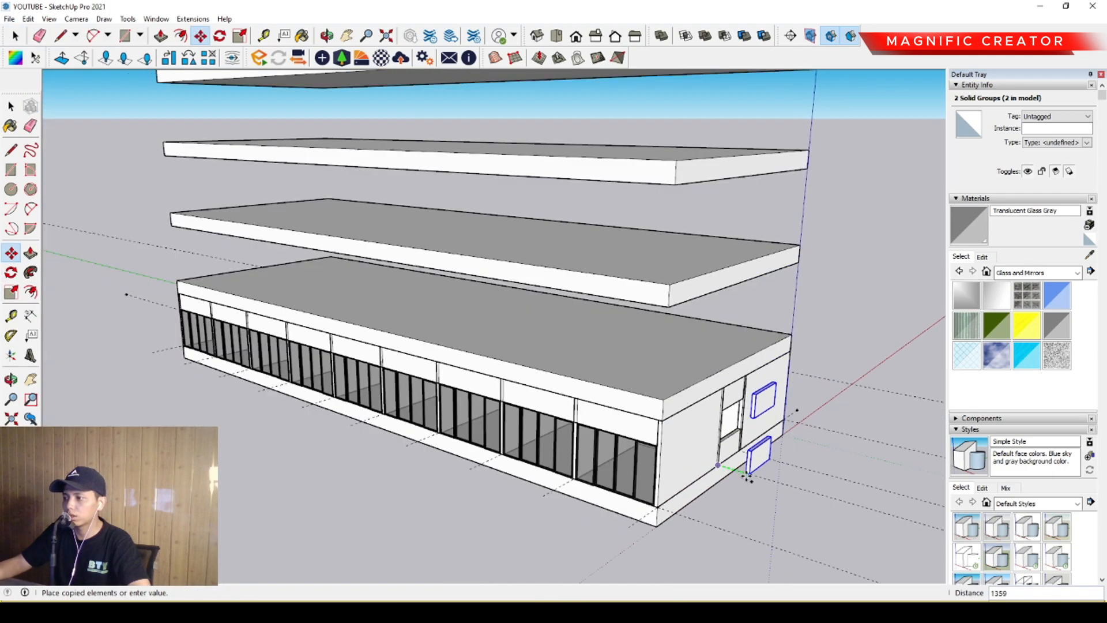
pyautogui.keyDown('shift'); pyautogui.moveTo(309, 369); pyautogui.dragTo(815, 454, button='middle'); pyautogui.keyUp('shift')
pyautogui.scroll(4, 686, 441)
pyautogui.moveTo(627, 432); pyautogui.dragTo(974, 455, button='middle')
pyautogui.scroll(-1, 975, 456)
pyautogui.scroll(4, 514, 371)
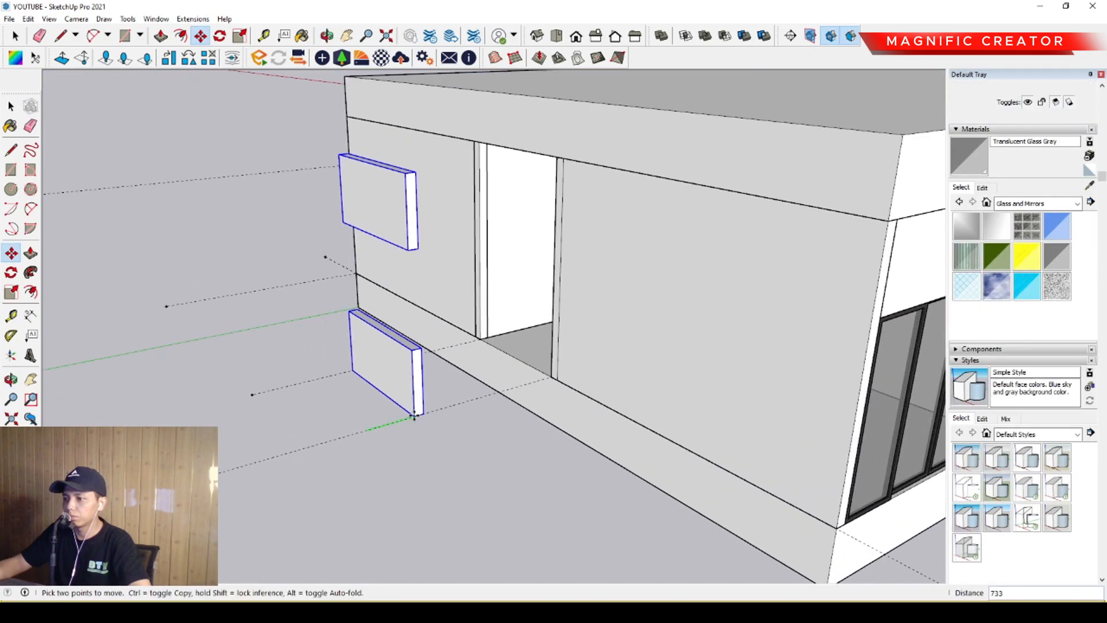
pyautogui.click(552, 377)
pyautogui.press('space')
# Step: Examine the ground floor's glazed facades and its closed corridor end from several sides
pyautogui.scroll(-4, 523, 353)
pyautogui.moveTo(524, 354); pyautogui.dragTo(398, 349, button='middle')
pyautogui.keyDown('shift'); pyautogui.moveTo(398, 349); pyautogui.dragTo(472, 383, button='middle'); pyautogui.keyUp('shift')
pyautogui.moveTo(743, 351); pyautogui.dragTo(523, 371, button='middle')
pyautogui.scroll(-2, 544, 372)
pyautogui.keyDown('shift'); pyautogui.moveTo(523, 371); pyautogui.dragTo(469, 370, button='middle'); pyautogui.keyUp('shift')
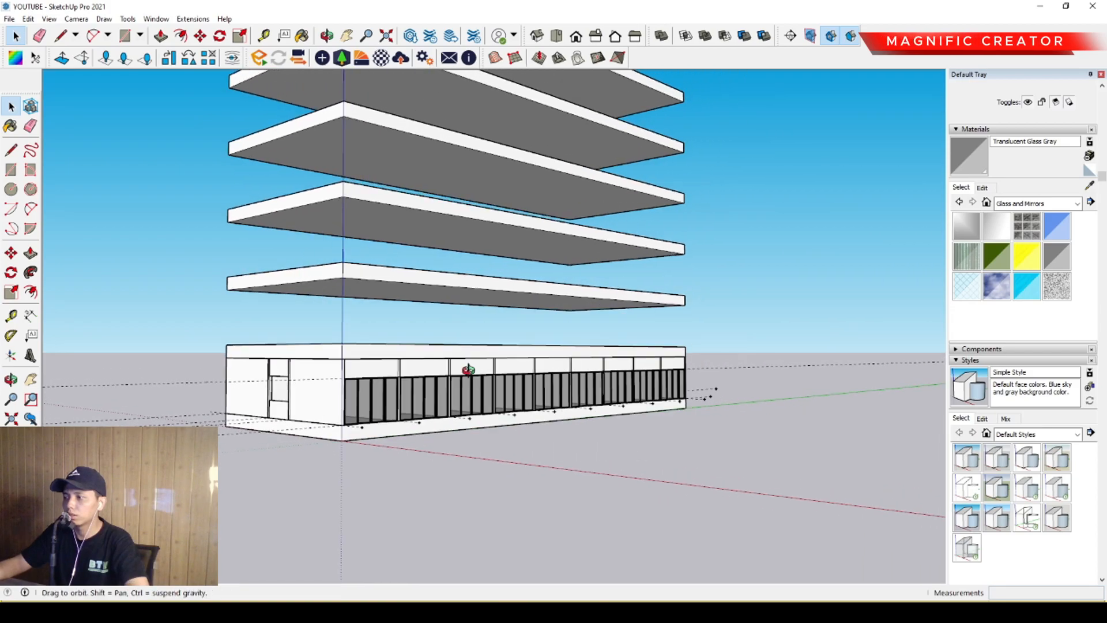
pyautogui.scroll(2, 596, 375)
pyautogui.scroll(2, 813, 337)
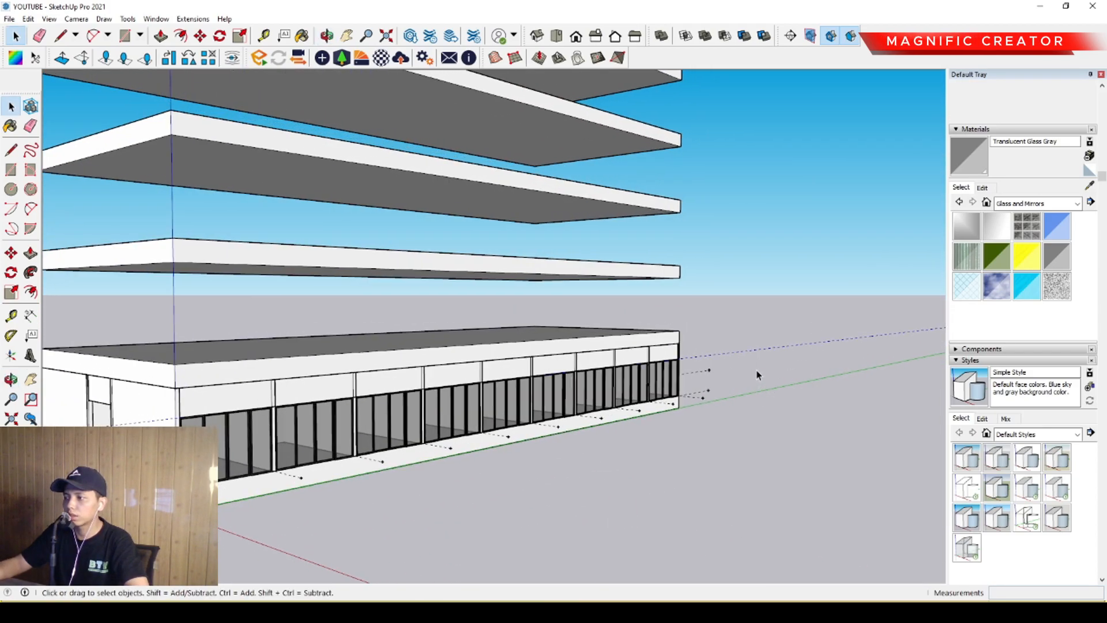
pyautogui.scroll(-2, 741, 388)
pyautogui.moveTo(295, 419)
pyautogui.mouseDown(button='middle')
pyautogui.moveTo(300, 430)
pyautogui.moveTo(440, 351)
pyautogui.moveTo(276, 425)
pyautogui.mouseUp(button='middle')
pyautogui.scroll(1, 346, 407)
pyautogui.moveTo(392, 406); pyautogui.dragTo(610, 445, button='middle')
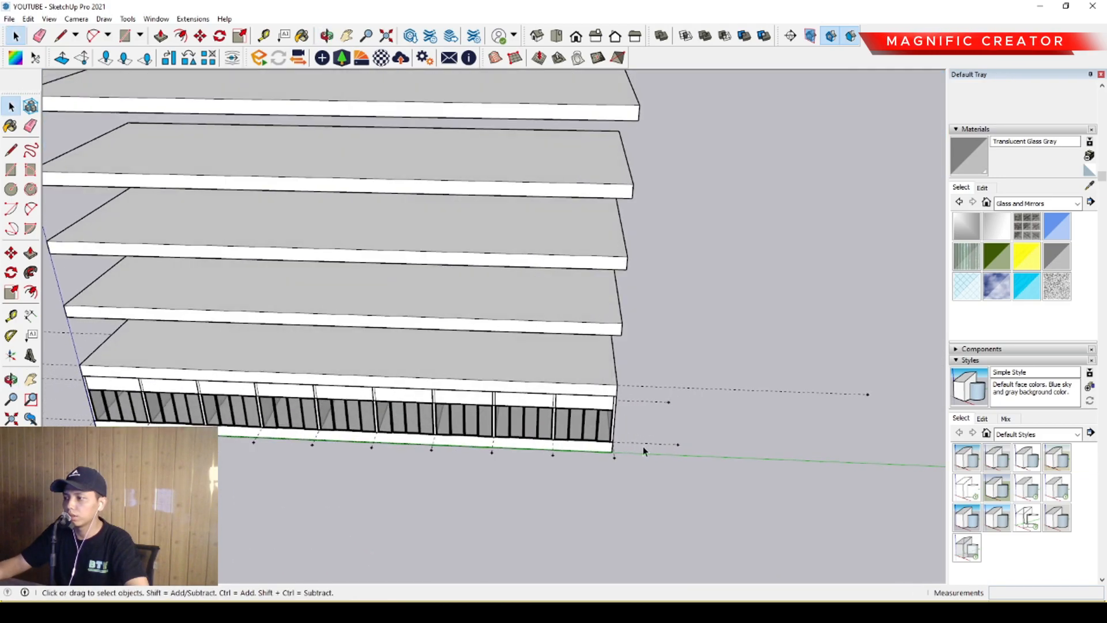
# Step: Remove the construction guides and make all walls and glass panels between the two lowest slabs one component
pyautogui.moveTo(662, 351); pyautogui.dragTo(517, 334, button='middle')
pyautogui.moveTo(460, 405); pyautogui.dragTo(633, 456, button='middle')
pyautogui.moveTo(627, 393); pyautogui.dragTo(515, 335, button='middle')
pyautogui.scroll(5, 435, 306)
pyautogui.moveTo(436, 306); pyautogui.dragTo(778, 324, button='middle')
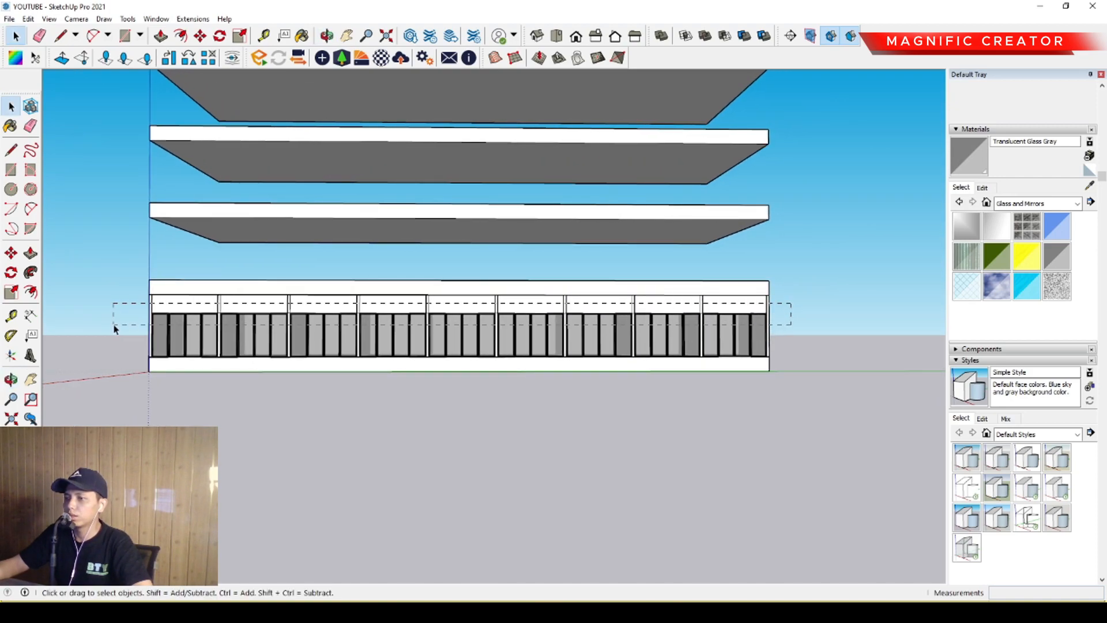
pyautogui.moveTo(89, 346); pyautogui.dragTo(90, 344)
pyautogui.moveTo(566, 324)
pyautogui.mouseDown(button='middle')
pyautogui.moveTo(617, 324)
pyautogui.moveTo(396, 299)
pyautogui.moveTo(626, 324)
pyautogui.moveTo(562, 334)
pyautogui.mouseUp(button='middle')
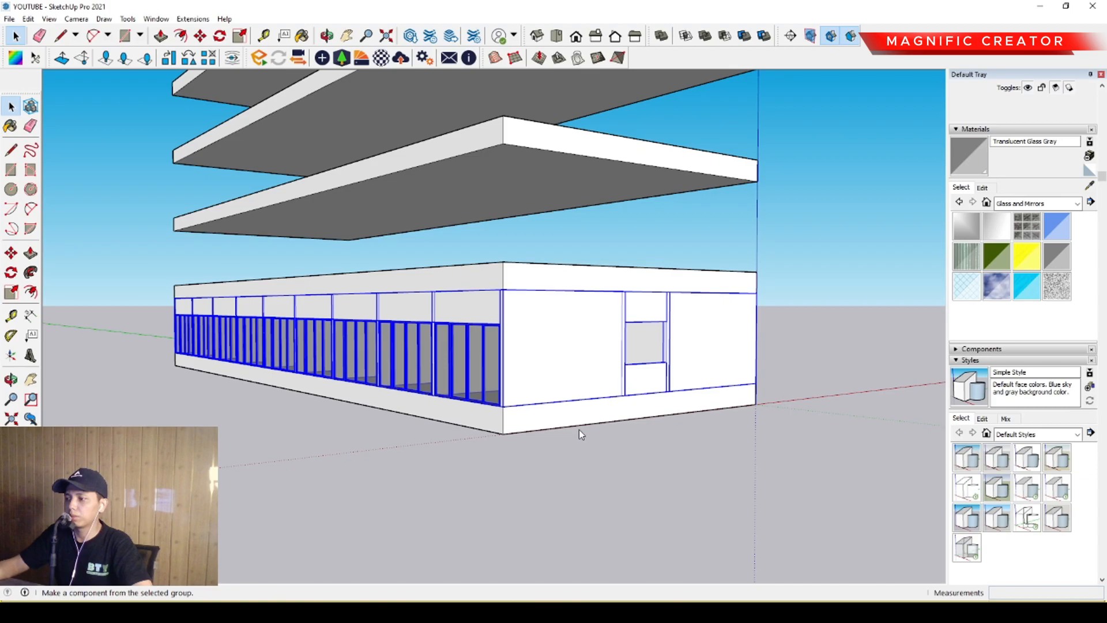
# Step: Copy the ground-floor component up onto the next slab and array the copy x14
pyautogui.scroll(-2, 694, 327)
pyautogui.moveTo(695, 327); pyautogui.dragTo(460, 425, button='middle')
pyautogui.scroll(-8, 425, 333)
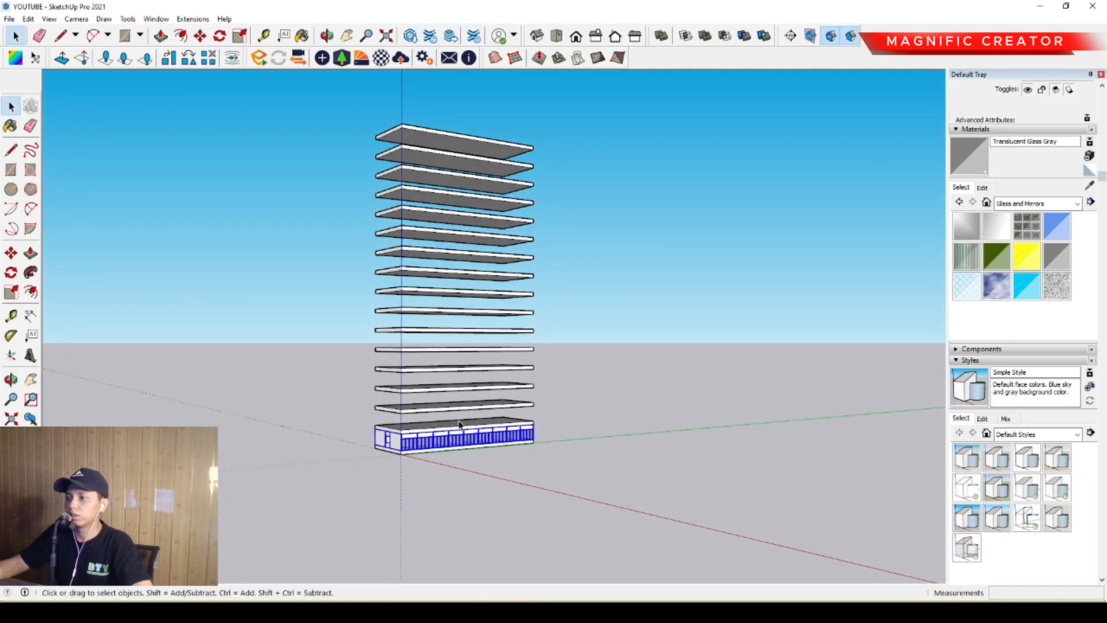
pyautogui.scroll(10, 459, 425)
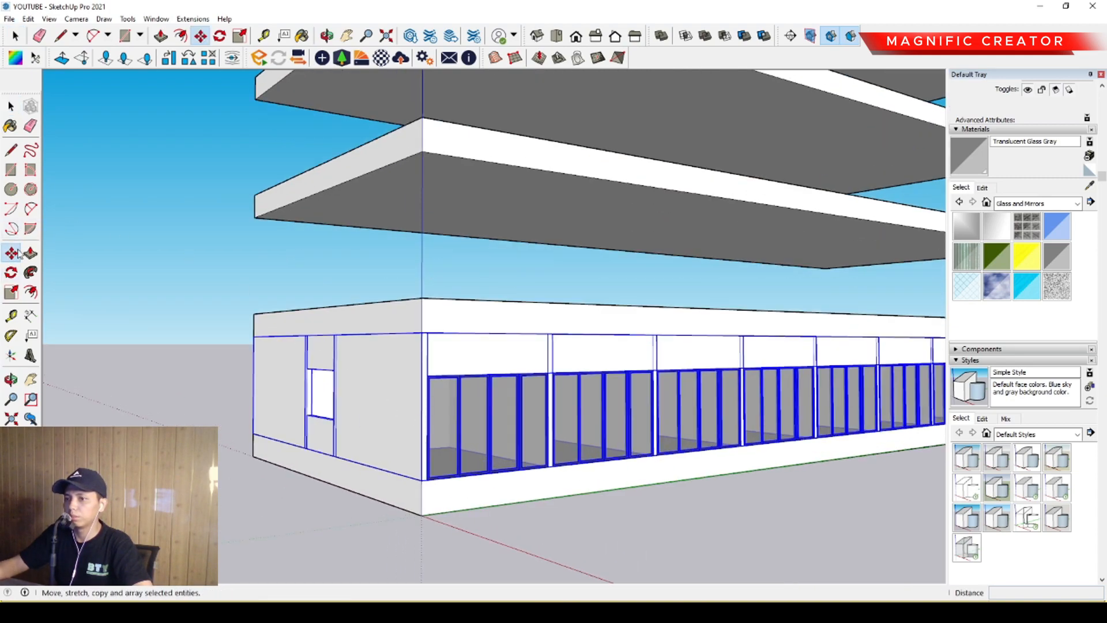
pyautogui.click(422, 482)
pyautogui.press('ctrl')
pyautogui.scroll(-2, 423, 372)
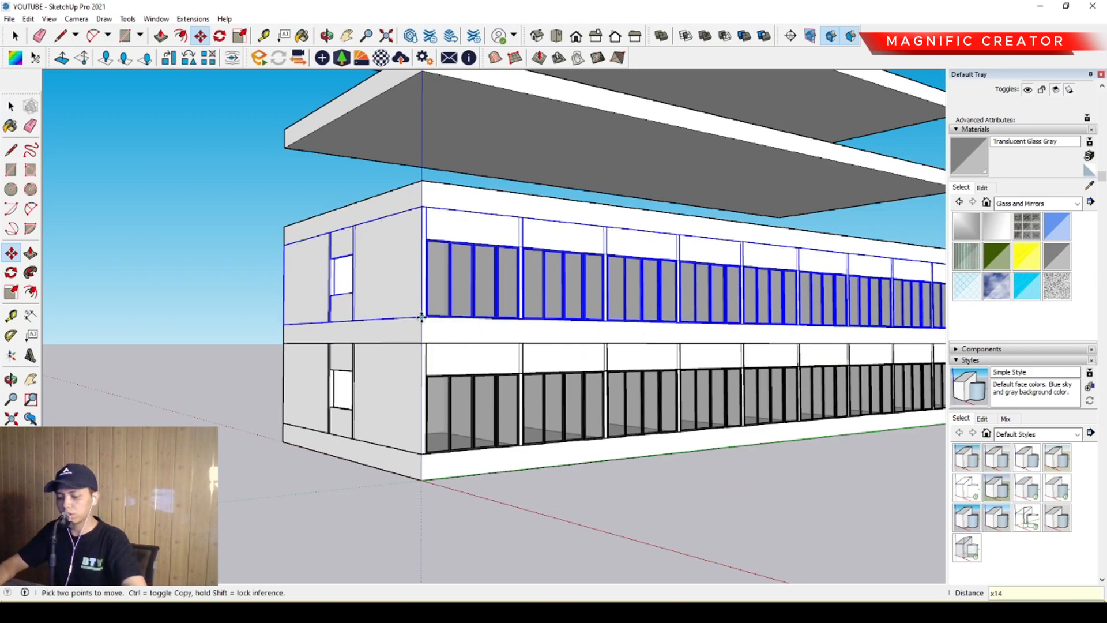
pyautogui.press('Return')
pyautogui.press('space')
# Step: Copy the uppermost storey component onto the slab above it to fill the gap beneath the roof slab
pyautogui.scroll(-6, 442, 351)
pyautogui.keyDown('shift'); pyautogui.moveTo(508, 435); pyautogui.dragTo(512, 553, button='middle'); pyautogui.keyUp('shift')
pyautogui.scroll(-2, 567, 346)
pyautogui.keyDown('shift'); pyautogui.moveTo(567, 346); pyautogui.dragTo(583, 489, button='middle'); pyautogui.keyUp('shift')
pyautogui.scroll(2, 515, 210)
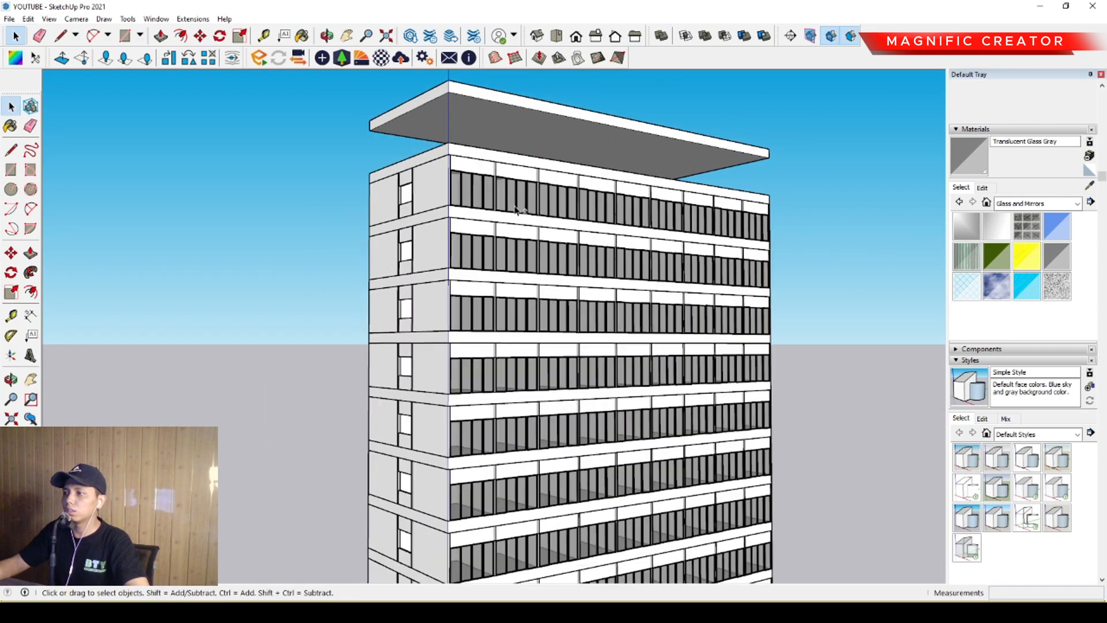
pyautogui.moveTo(515, 210); pyautogui.dragTo(513, 352, button='middle')
pyautogui.scroll(3, 495, 343)
pyautogui.click(424, 353)
pyautogui.scroll(3, 424, 354)
pyautogui.moveTo(426, 354); pyautogui.dragTo(445, 333, button='middle')
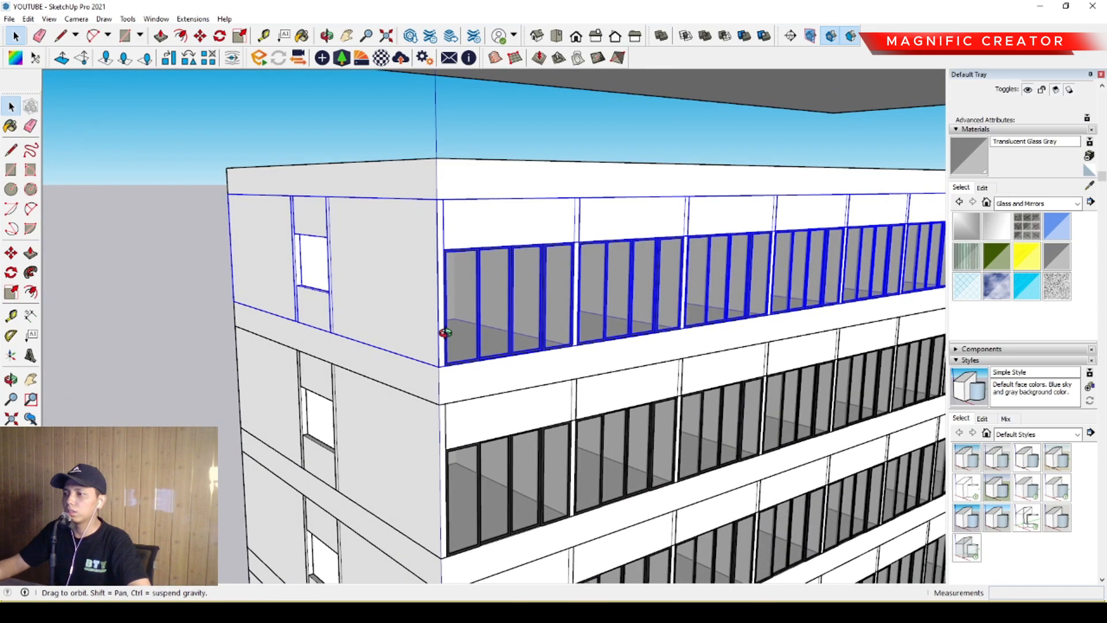
pyautogui.press('m')
pyautogui.press('ctrl')
pyautogui.click(439, 365)
pyautogui.click(438, 171)
pyautogui.press('space')
# Step: Examine the whole tower from several sides to check that every storey is filled
pyautogui.scroll(-6, 456, 230)
pyautogui.scroll(-2, 473, 235)
pyautogui.moveTo(475, 203); pyautogui.dragTo(491, 190, button='middle')
pyautogui.scroll(-3, 499, 230)
pyautogui.keyDown('shift'); pyautogui.moveTo(524, 344); pyautogui.dragTo(445, 274, button='middle'); pyautogui.keyUp('shift')
pyautogui.moveTo(455, 399); pyautogui.dragTo(363, 390, button='middle')
pyautogui.scroll(-3, 541, 388)
pyautogui.keyDown('shift'); pyautogui.moveTo(543, 378); pyautogui.dragTo(569, 411, button='middle'); pyautogui.keyUp('shift')
pyautogui.moveTo(498, 384); pyautogui.dragTo(939, 398, button='middle')
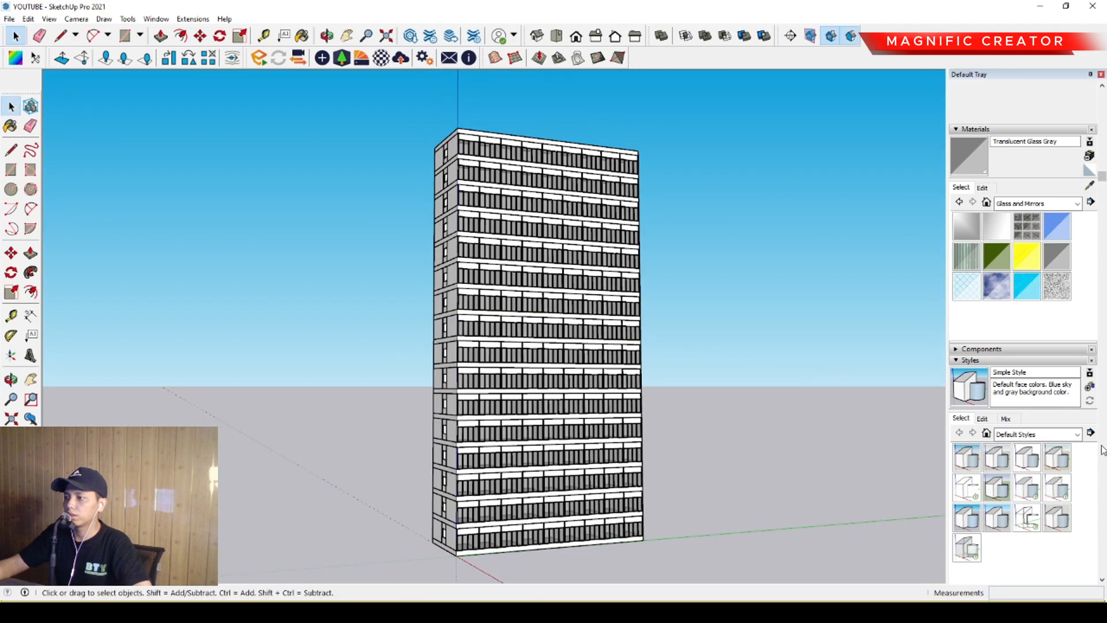
# Step: Turn off Profiles and Dashes in the current style's edge settings
pyautogui.scroll(-10, 1081, 437)
pyautogui.click(954, 309)
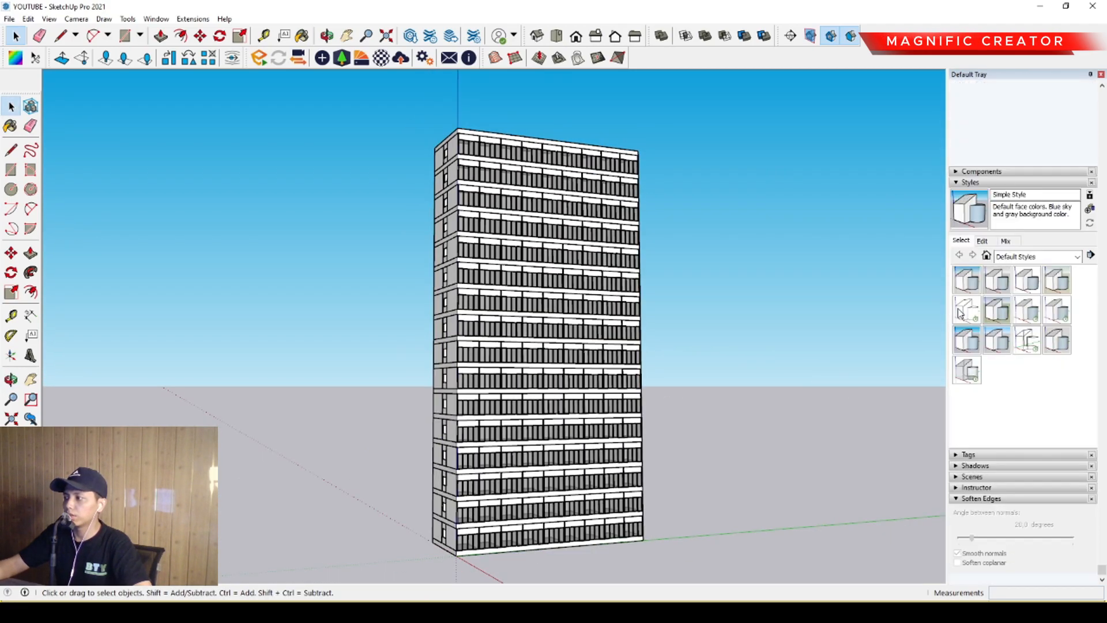
pyautogui.click(982, 241)
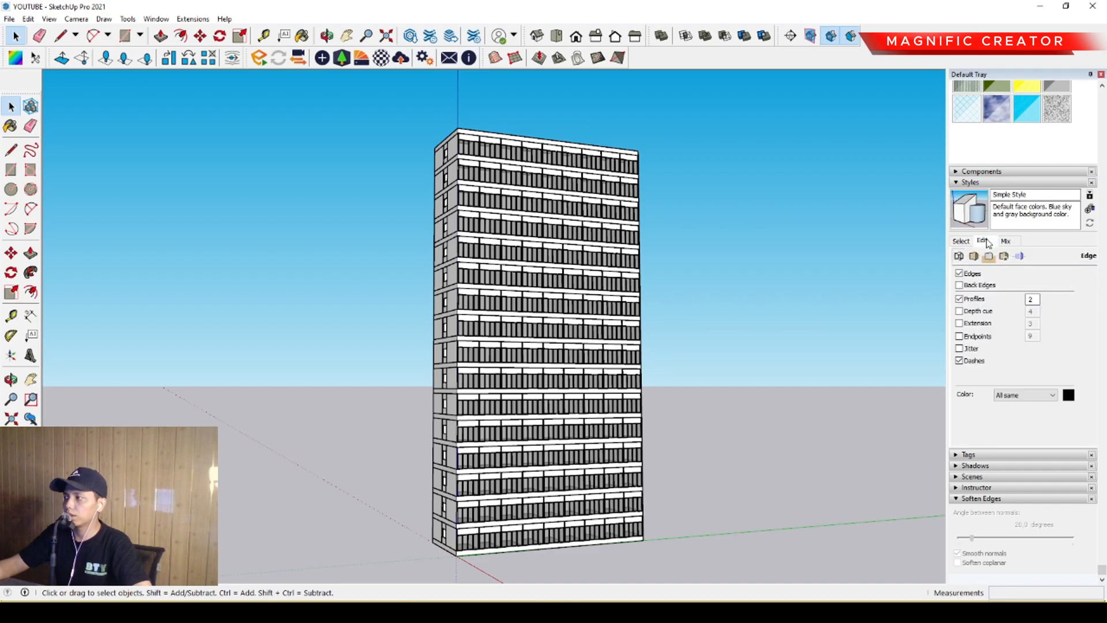
pyautogui.click(960, 300)
pyautogui.moveTo(582, 381); pyautogui.dragTo(349, 343, button='middle')
pyautogui.moveTo(422, 387); pyautogui.dragTo(553, 313, button='middle')
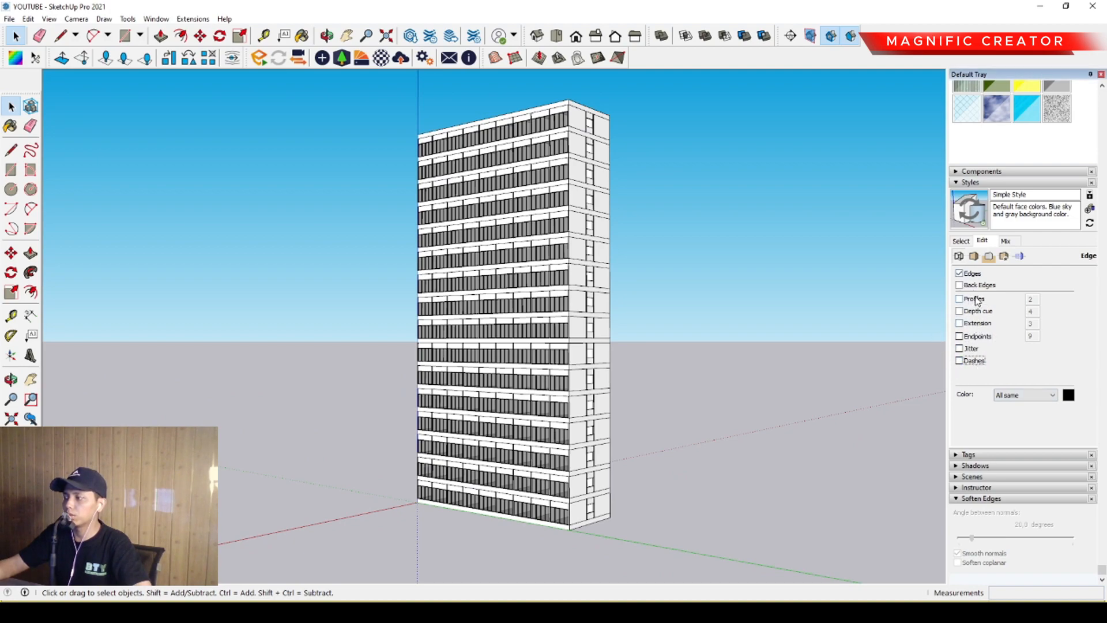
# Step: Examine the tower's facades, both overall and close up at the lower storeys, with the new edge display
pyautogui.moveTo(390, 280); pyautogui.dragTo(853, 363, button='middle')
pyautogui.scroll(5, 484, 296)
pyautogui.moveTo(484, 303); pyautogui.dragTo(558, 353, button='middle')
pyautogui.scroll(-3, 556, 367)
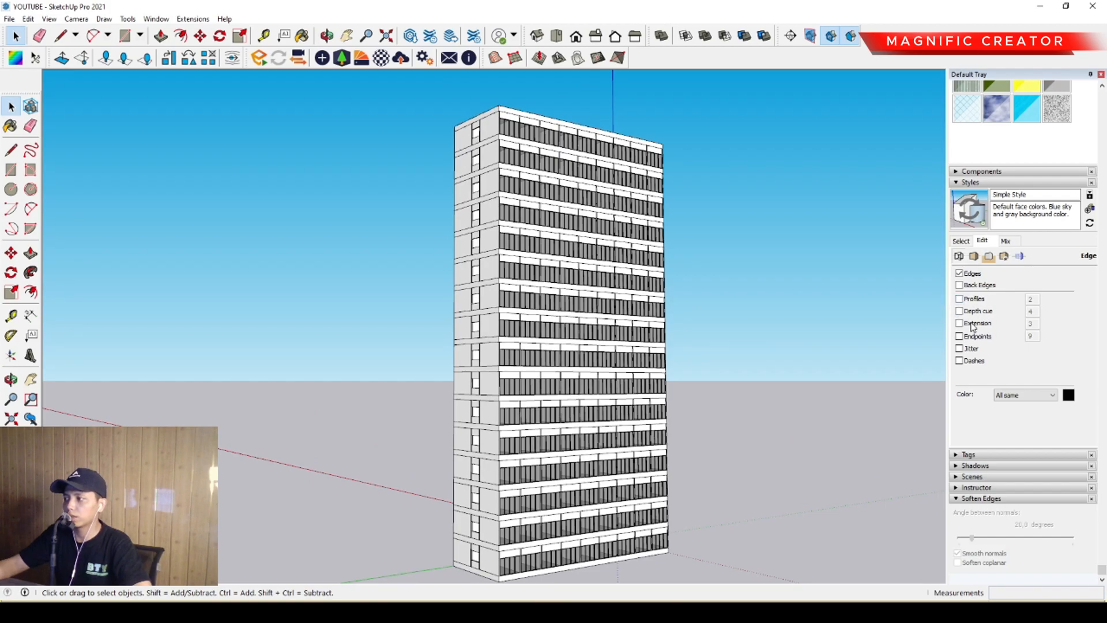
pyautogui.moveTo(589, 327)
pyautogui.mouseDown(button='middle')
pyautogui.moveTo(512, 315)
pyautogui.moveTo(588, 328)
pyautogui.mouseUp(button='middle')
pyautogui.moveTo(602, 366); pyautogui.dragTo(518, 392, button='middle')
pyautogui.scroll(5, 490, 431)
pyautogui.moveTo(490, 432); pyautogui.dragTo(579, 483, button='middle')
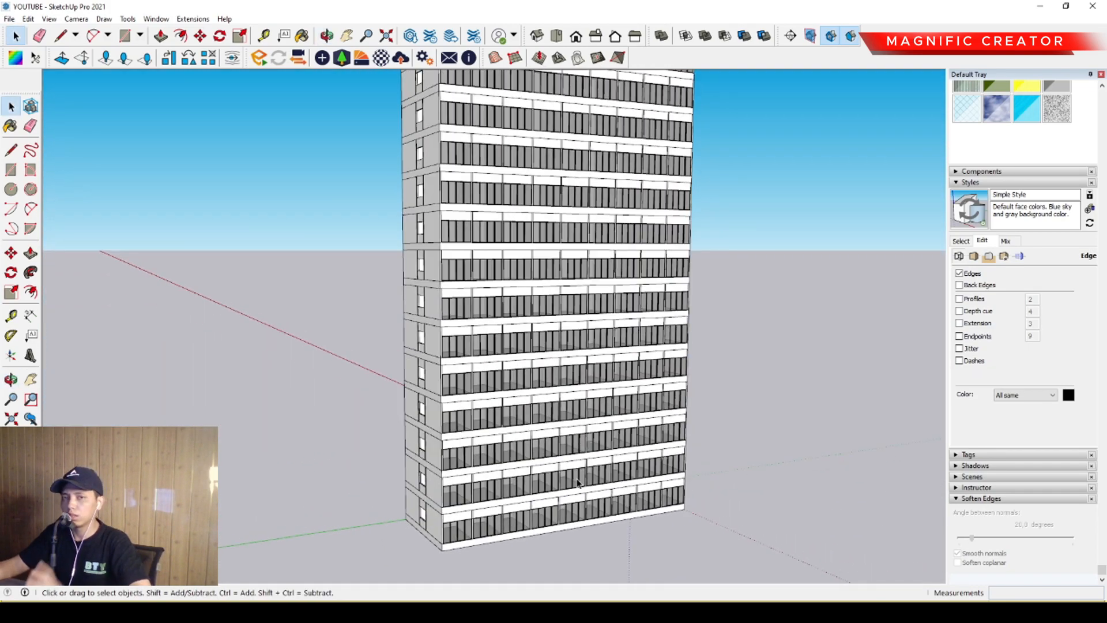
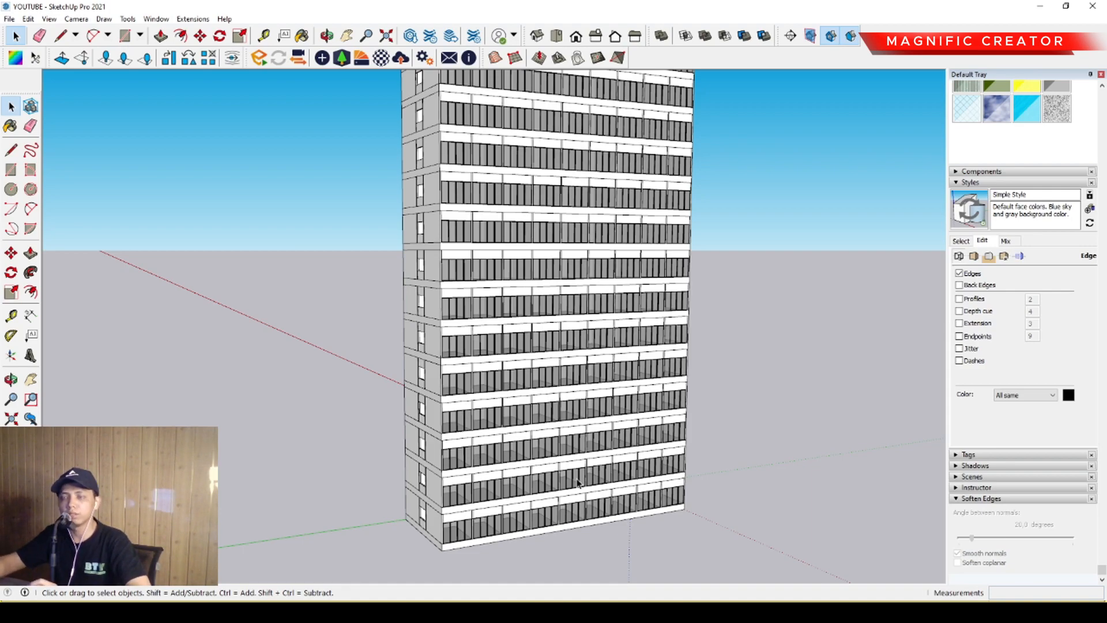
pyautogui.scroll(5, 475, 511)
pyautogui.moveTo(474, 511)
pyautogui.keyDown('shift'); pyautogui.mouseDown(button='middle')
pyautogui.moveTo(464, 400)
pyautogui.moveTo(487, 383)
pyautogui.mouseUp(button='middle'); pyautogui.keyUp('shift')
pyautogui.scroll(2, 487, 419)
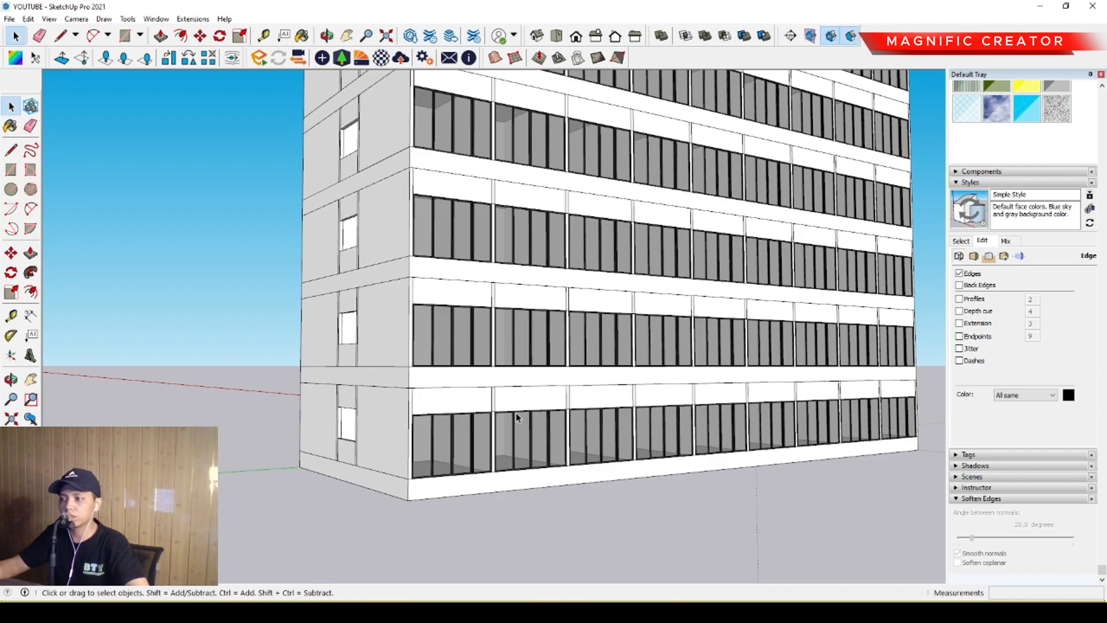
pyautogui.moveTo(516, 412); pyautogui.dragTo(540, 418, button='middle')
pyautogui.moveTo(626, 439); pyautogui.dragTo(486, 379, button='middle')
pyautogui.scroll(2, 323, 384)
pyautogui.scroll(2, 435, 415)
pyautogui.scroll(3, 490, 398)
pyautogui.scroll(3, 490, 398)
pyautogui.doubleClick(490, 398)
pyautogui.doubleClick(490, 399)
pyautogui.tripleClick(490, 399)
pyautogui.scroll(-5, 483, 326)
pyautogui.scroll(-3, 483, 325)
pyautogui.scroll(2, 482, 323)
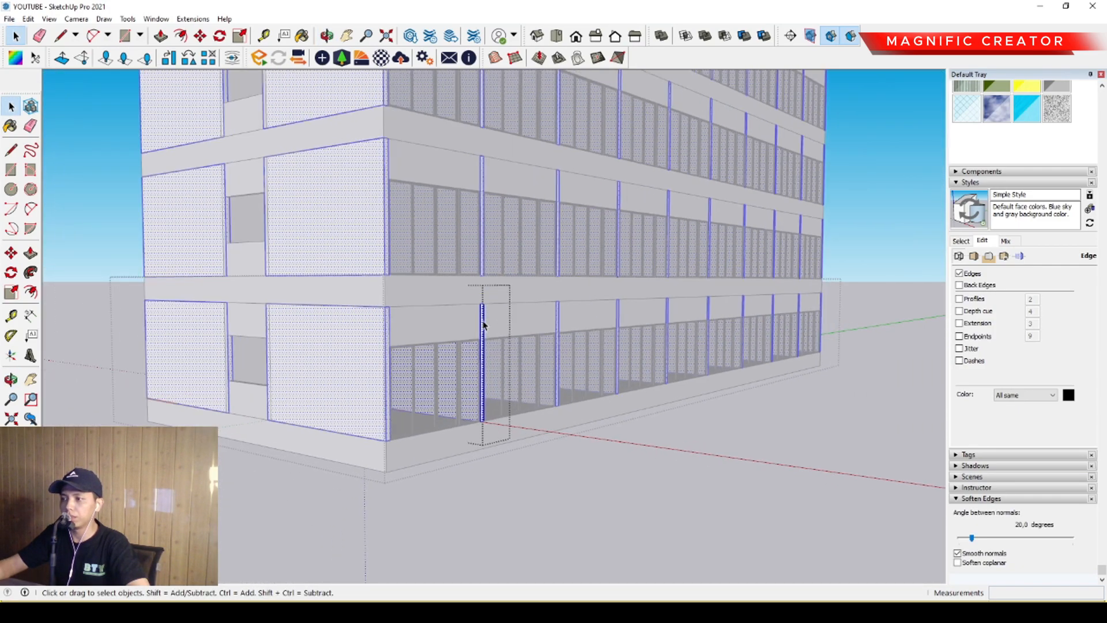
pyautogui.moveTo(544, 352); pyautogui.dragTo(491, 358, button='middle')
pyautogui.scroll(1, 425, 326)
pyautogui.moveTo(425, 326); pyautogui.dragTo(337, 330, button='middle')
pyautogui.keyDown('shift'); pyautogui.moveTo(471, 367); pyautogui.dragTo(365, 362, button='middle'); pyautogui.keyUp('shift')
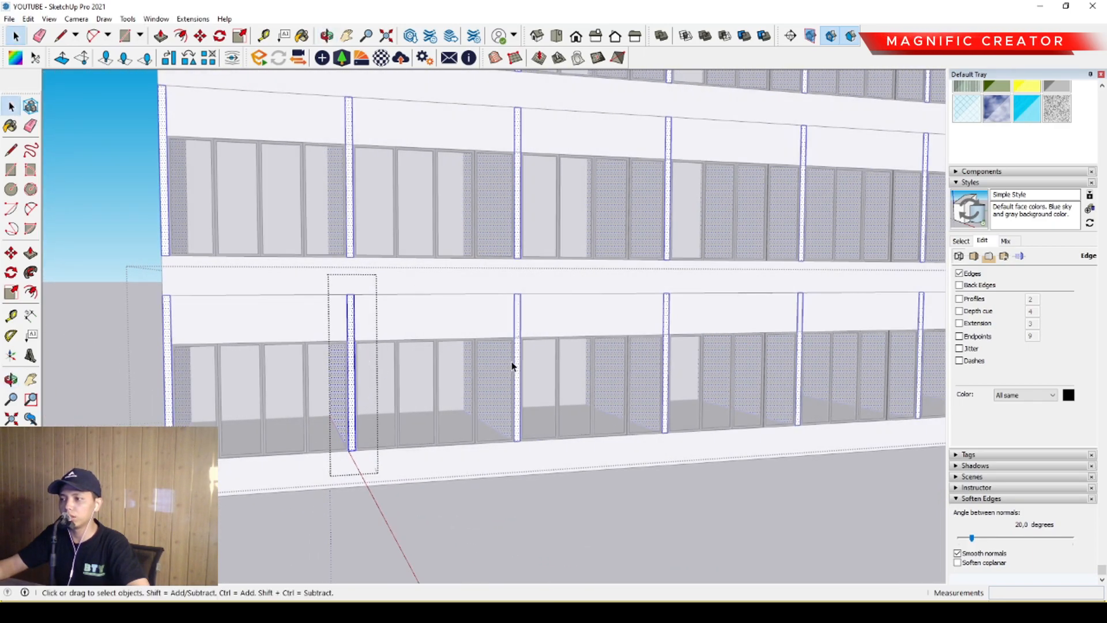
pyautogui.moveTo(374, 369); pyautogui.dragTo(452, 422, button='middle')
pyautogui.scroll(3, 507, 405)
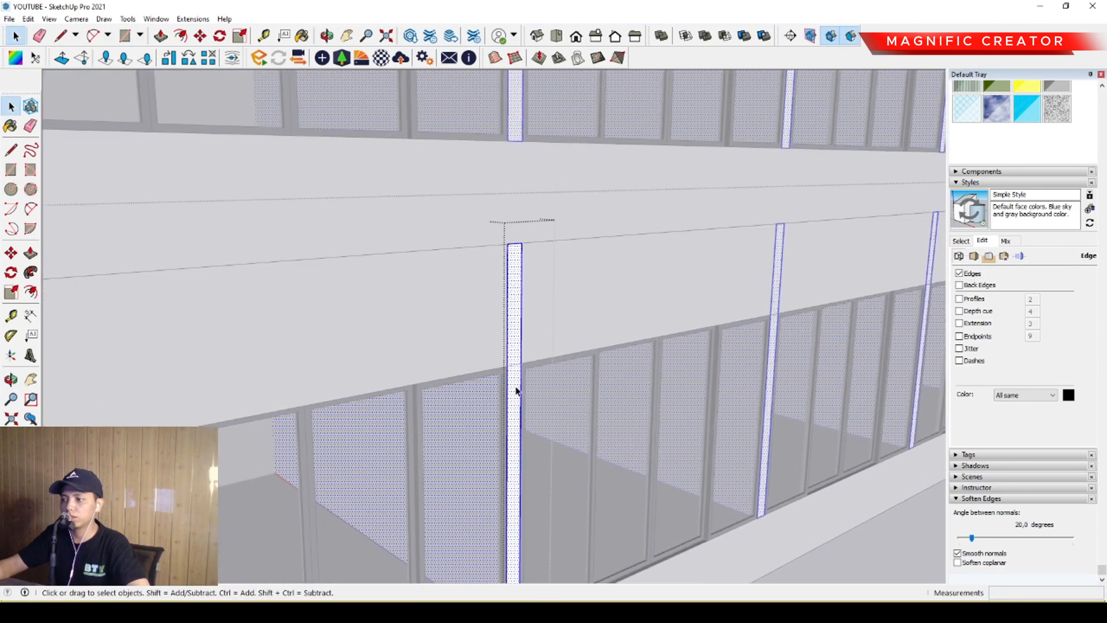
pyautogui.scroll(-4, 515, 387)
pyautogui.click(30, 253)
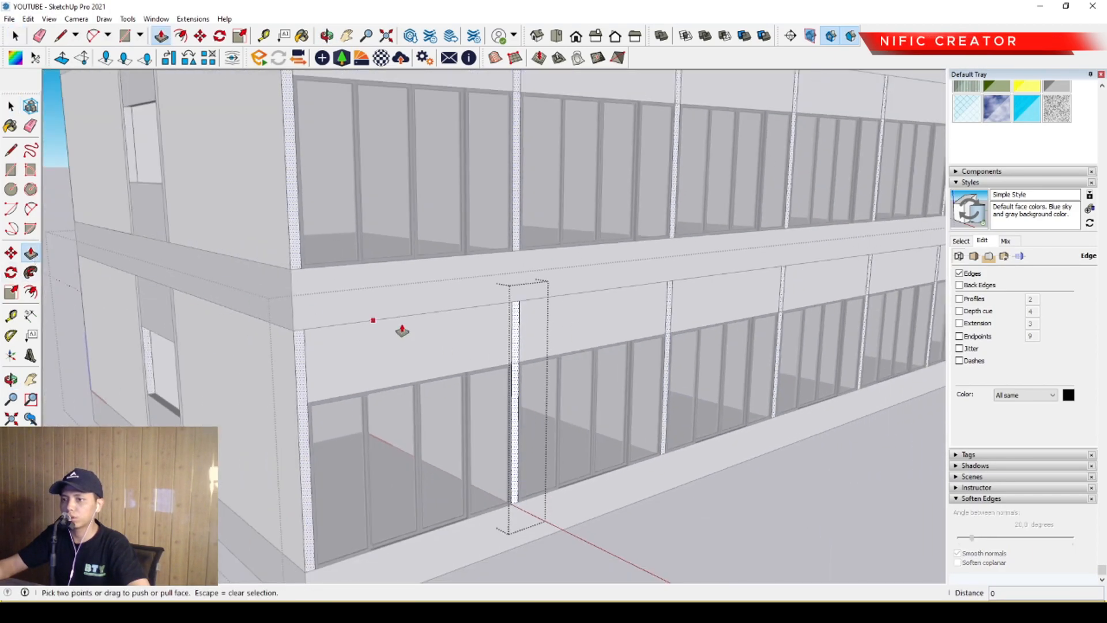
pyautogui.click(516, 331)
pyautogui.scroll(-3, 553, 363)
pyautogui.moveTo(412, 383); pyautogui.dragTo(607, 365, button='middle')
pyautogui.press('space')
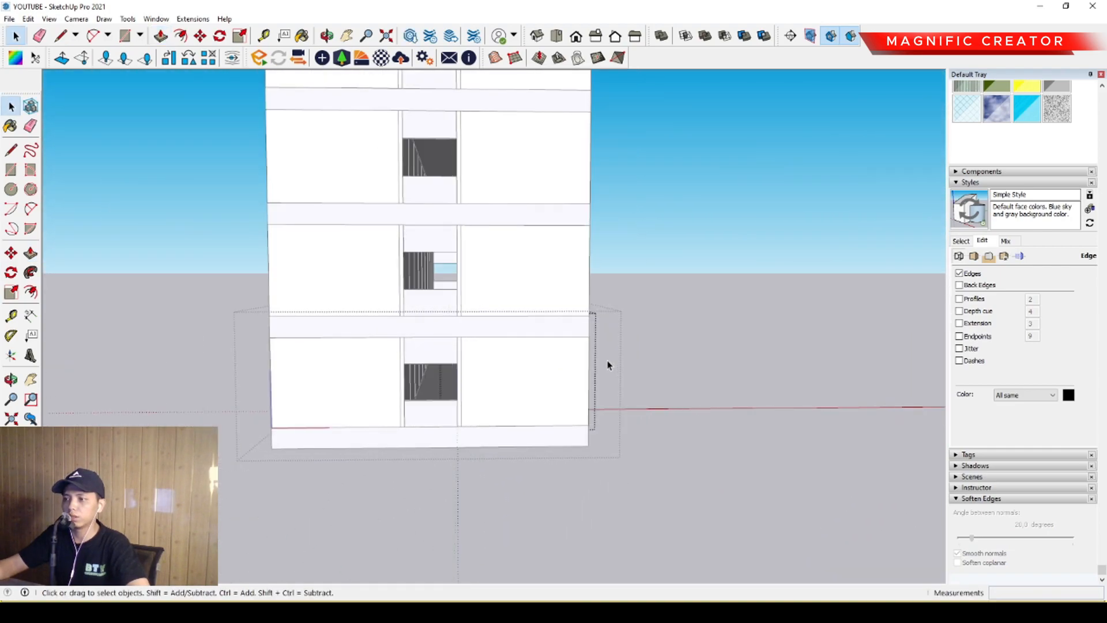
pyautogui.click(702, 296)
# Step: Inside the ground-floor component, select the end wall beside the corridor opening and hide the rest of the model
pyautogui.scroll(1, 422, 383)
pyautogui.moveTo(422, 383); pyautogui.dragTo(363, 336, button='middle')
pyautogui.scroll(3, 425, 379)
pyautogui.click(363, 339)
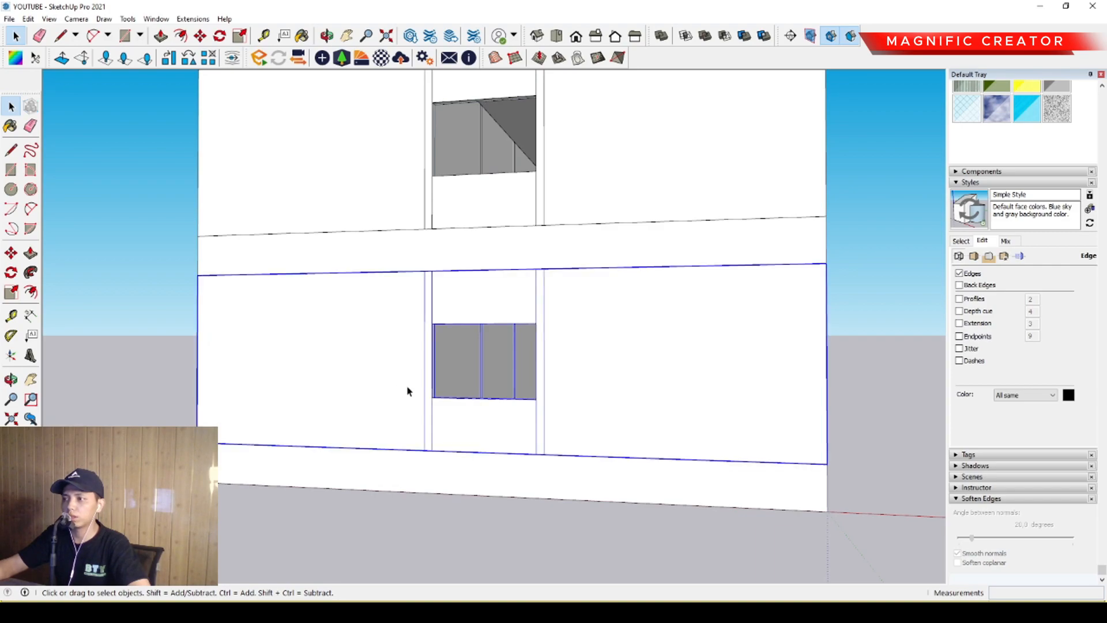
pyautogui.doubleClick(385, 350)
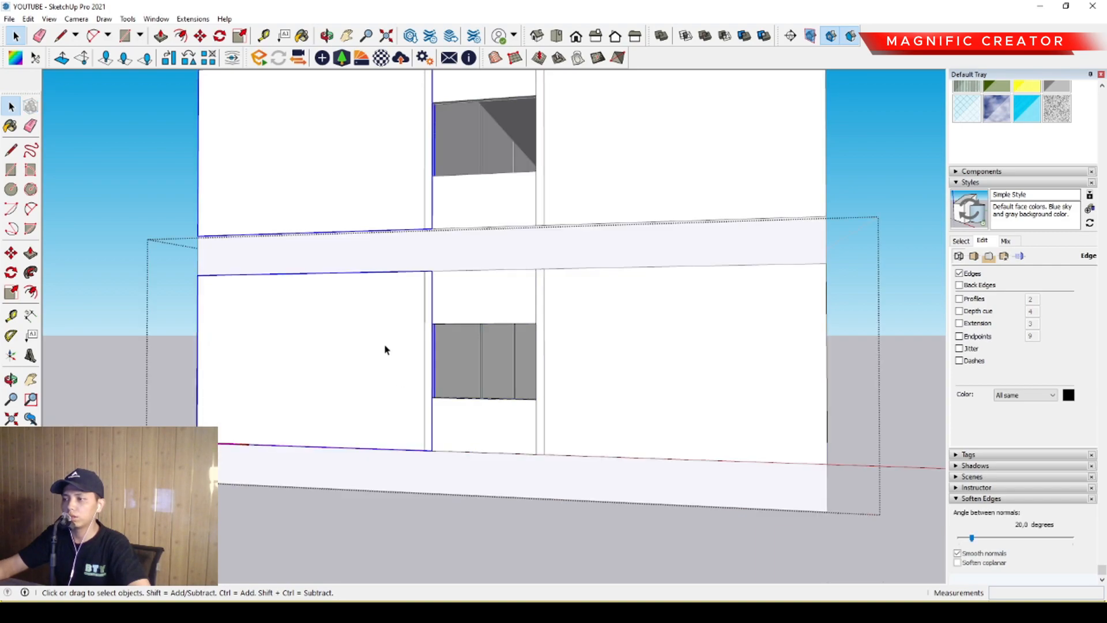
pyautogui.scroll(2, 398, 378)
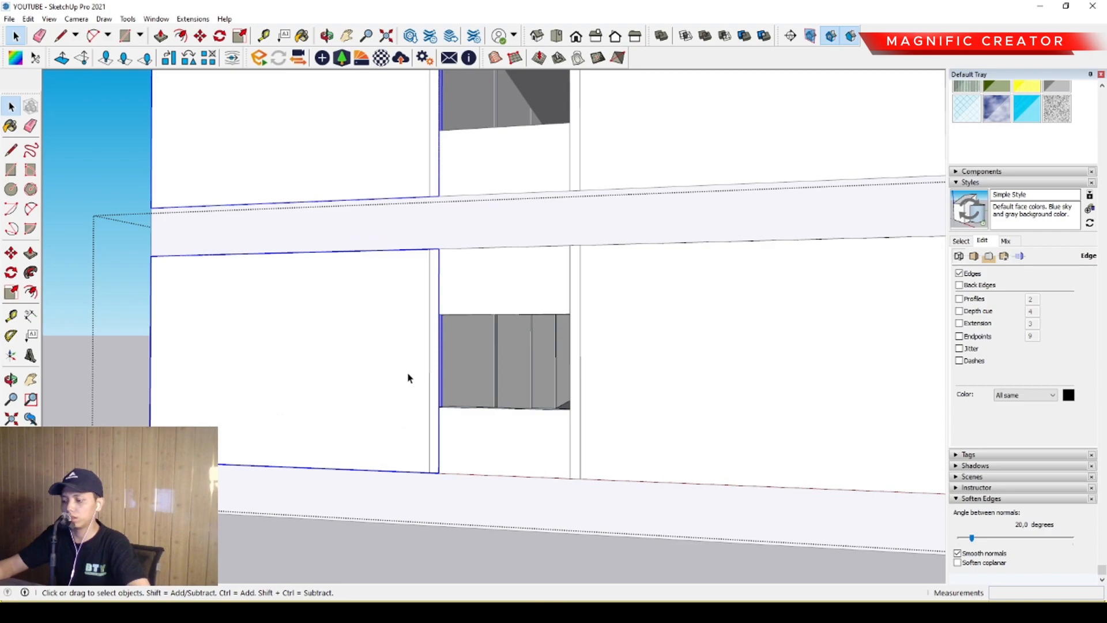
pyautogui.moveTo(481, 380)
pyautogui.mouseDown(button='middle')
pyautogui.moveTo(597, 388)
pyautogui.moveTo(425, 378)
pyautogui.moveTo(383, 391)
pyautogui.moveTo(491, 393)
pyautogui.mouseUp(button='middle')
# Step: Select the remaining cross walls along the front facade inside the ground-floor component
pyautogui.keyDown('shift'); pyautogui.click(428, 301); pyautogui.keyUp('shift')
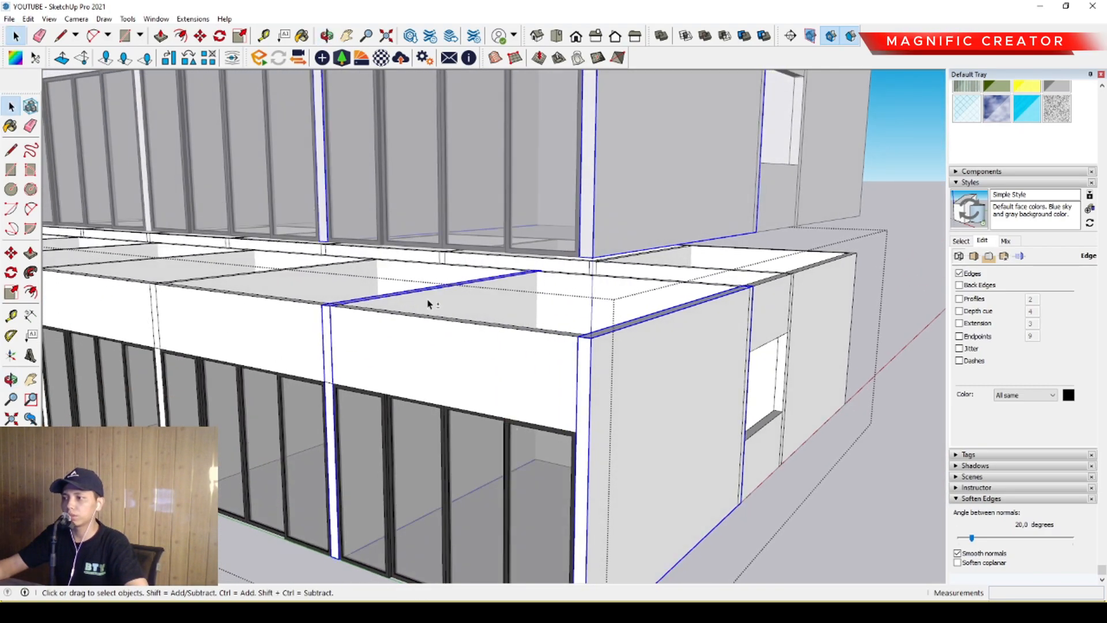
pyautogui.keyDown('shift'); pyautogui.click(279, 288); pyautogui.keyUp('shift')
pyautogui.keyDown('shift'); pyautogui.moveTo(255, 301); pyautogui.dragTo(570, 373, button='middle'); pyautogui.keyUp('shift')
pyautogui.scroll(1, 466, 346)
pyautogui.keyDown('shift'); pyautogui.click(374, 319); pyautogui.keyUp('shift')
pyautogui.keyDown('shift'); pyautogui.click(251, 299); pyautogui.keyUp('shift')
pyautogui.scroll(2, 215, 330)
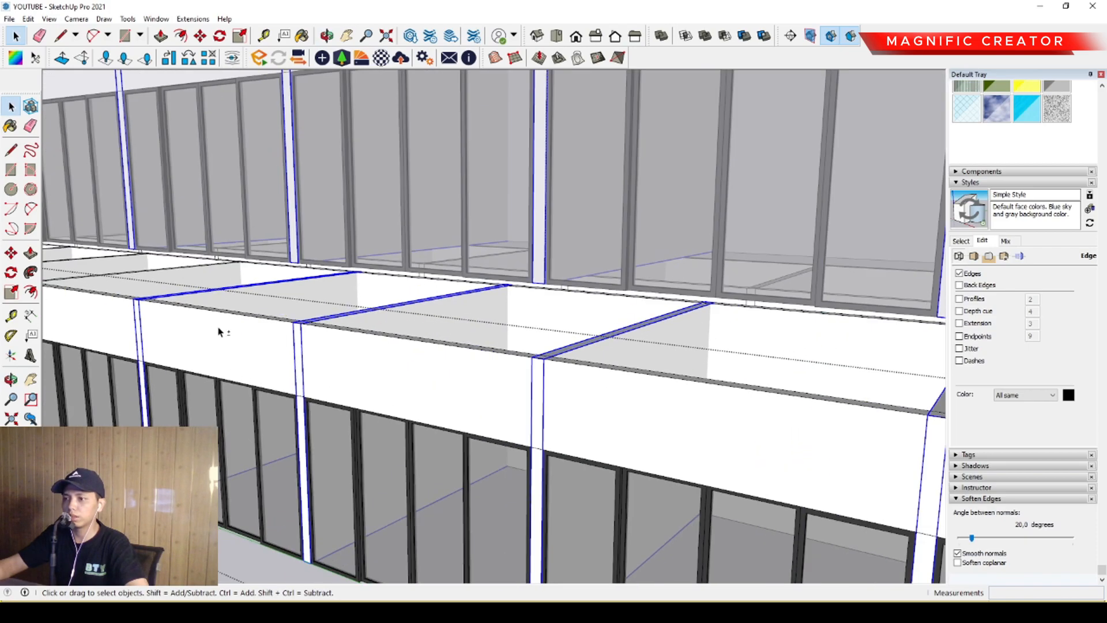
pyautogui.keyDown('shift'); pyautogui.moveTo(214, 330); pyautogui.dragTo(462, 364, button='middle'); pyautogui.keyUp('shift')
pyautogui.keyDown('shift'); pyautogui.click(321, 329); pyautogui.keyUp('shift')
pyautogui.keyDown('shift'); pyautogui.click(259, 346); pyautogui.keyUp('shift')
pyautogui.keyDown('shift'); pyautogui.moveTo(260, 346); pyautogui.dragTo(370, 358, button='middle'); pyautogui.keyUp('shift')
pyautogui.scroll(1, 371, 357)
pyautogui.keyDown('shift'); pyautogui.click(261, 320); pyautogui.keyUp('shift')
pyautogui.keyDown('shift'); pyautogui.click(186, 310); pyautogui.keyUp('shift')
pyautogui.scroll(-5, 173, 308)
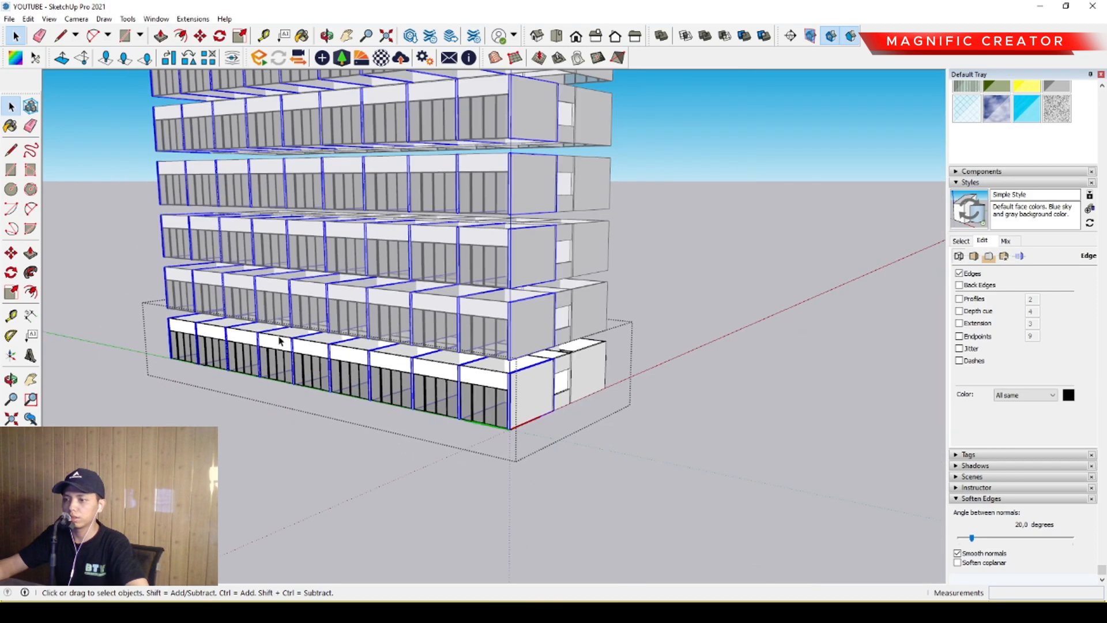
pyautogui.moveTo(536, 372); pyautogui.dragTo(403, 377, button='middle')
pyautogui.scroll(5, 511, 379)
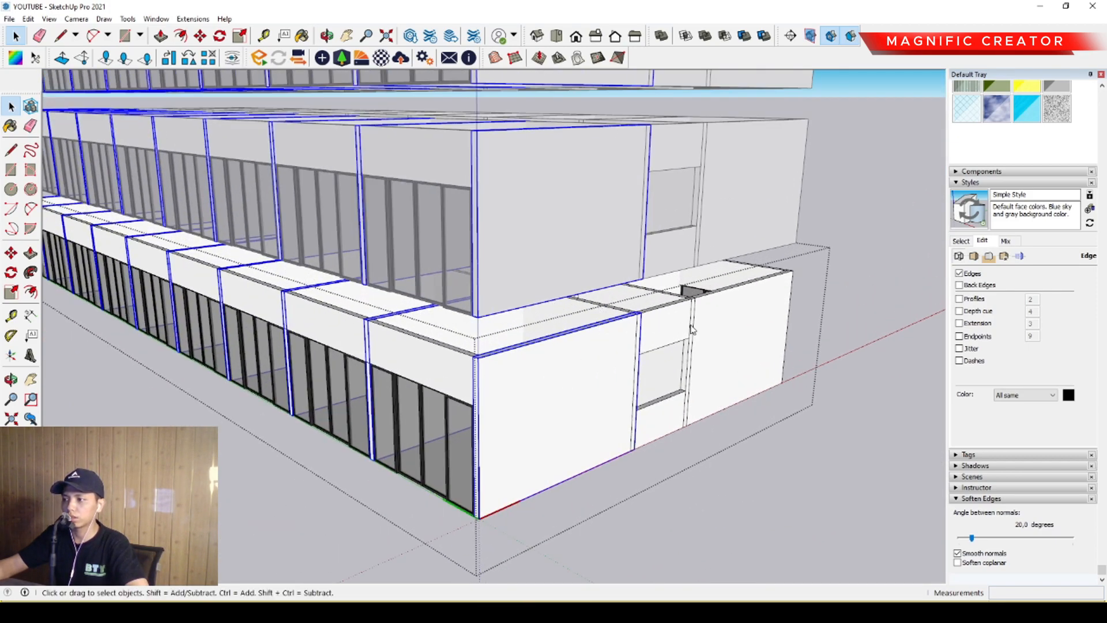
# Step: Try to extend the corner cross wall's outer end beyond the facade with Push/Pull
pyautogui.scroll(-2, 524, 423)
pyautogui.tripleClick(492, 406)
pyautogui.moveTo(446, 358); pyautogui.dragTo(508, 538)
pyautogui.press('p')
pyautogui.click(487, 423)
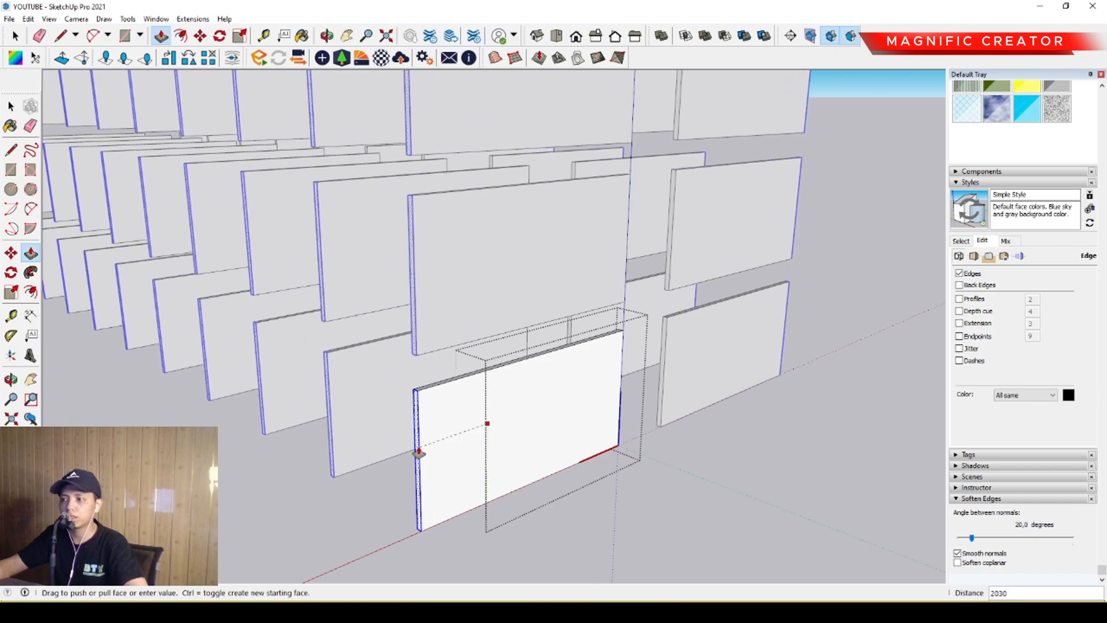
pyautogui.scroll(-1, 424, 462)
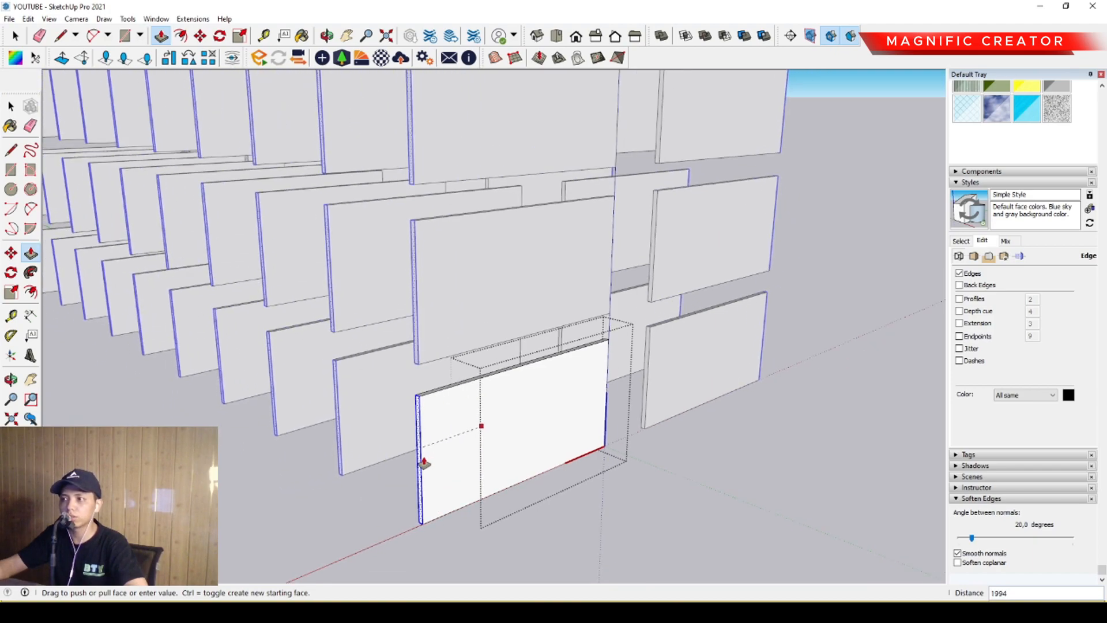
pyautogui.scroll(-8, 423, 464)
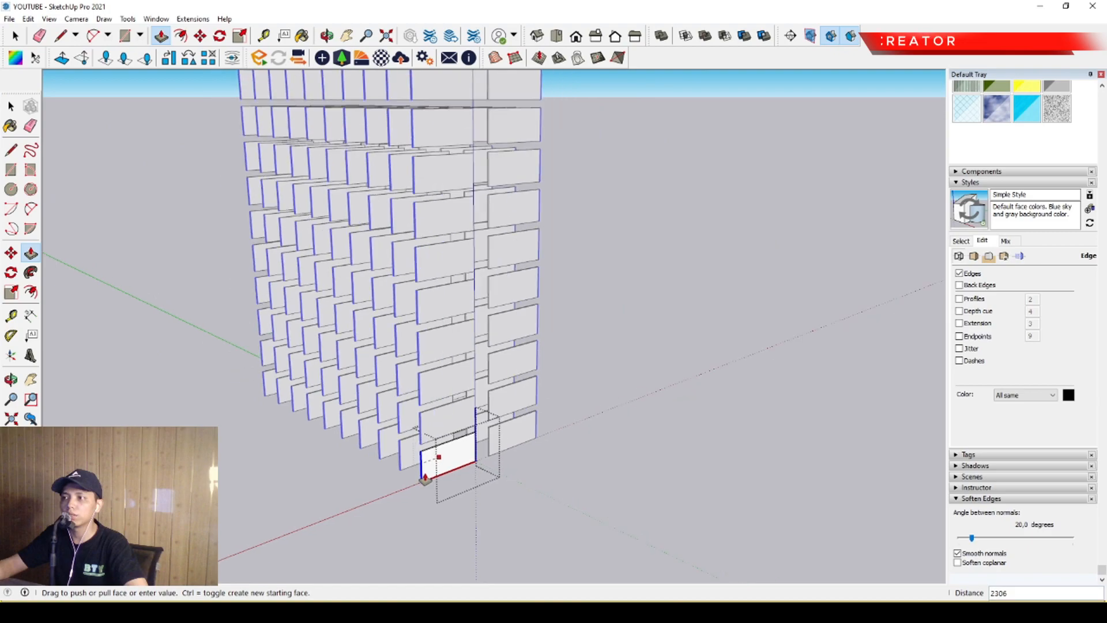
pyautogui.scroll(-2, 425, 478)
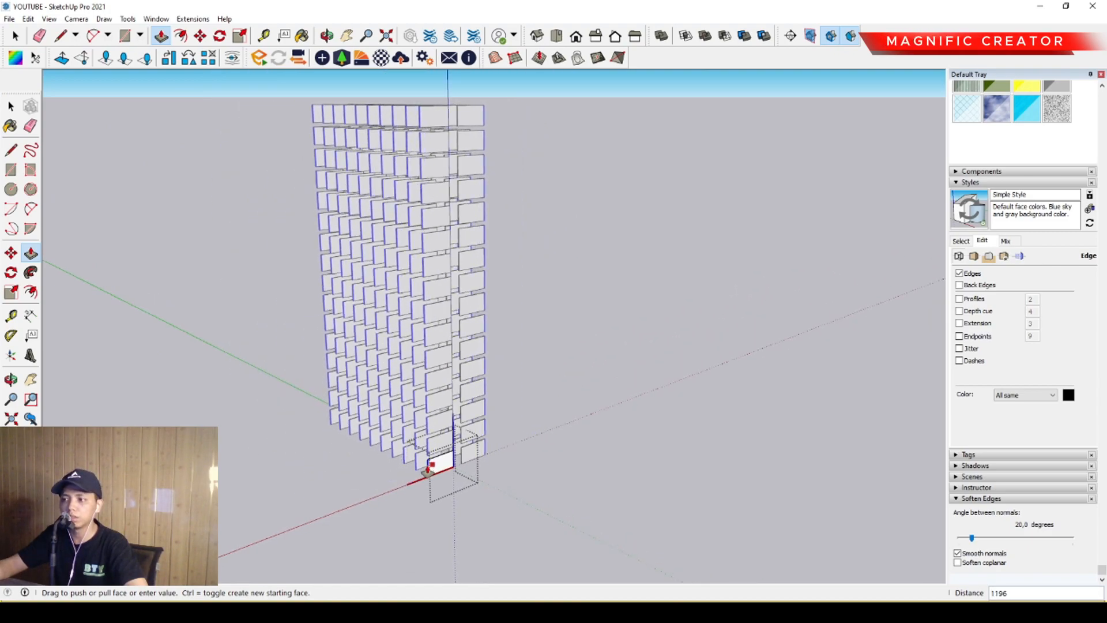
pyautogui.press('space')
pyautogui.click(639, 280)
pyautogui.click(640, 279)
# Step: On the opposite facade, open the corner cross wall inside the storey component and push its outer end out by 1500
pyautogui.scroll(7, 385, 468)
pyautogui.moveTo(486, 452); pyautogui.dragTo(64, 425, button='middle')
pyautogui.scroll(3, 370, 385)
pyautogui.keyDown('shift'); pyautogui.moveTo(371, 385); pyautogui.dragTo(372, 442, button='middle'); pyautogui.keyUp('shift')
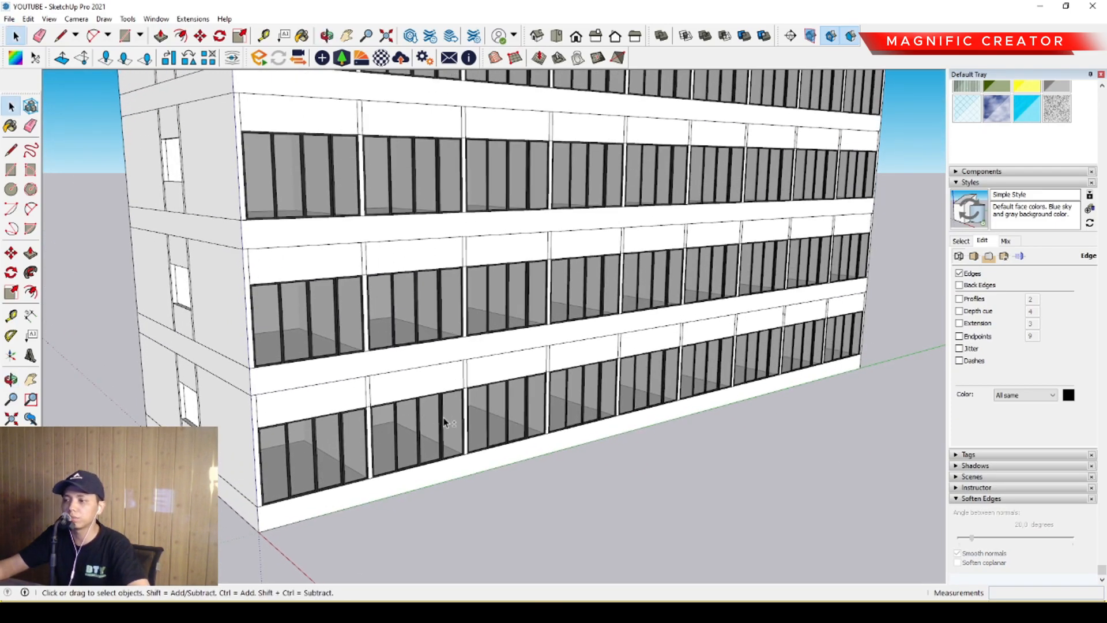
pyautogui.moveTo(444, 422); pyautogui.dragTo(515, 414, button='middle')
pyautogui.scroll(3, 346, 461)
pyautogui.moveTo(346, 461); pyautogui.dragTo(392, 407, button='middle')
pyautogui.scroll(2, 392, 407)
pyautogui.doubleClick(358, 395)
pyautogui.doubleClick(361, 399)
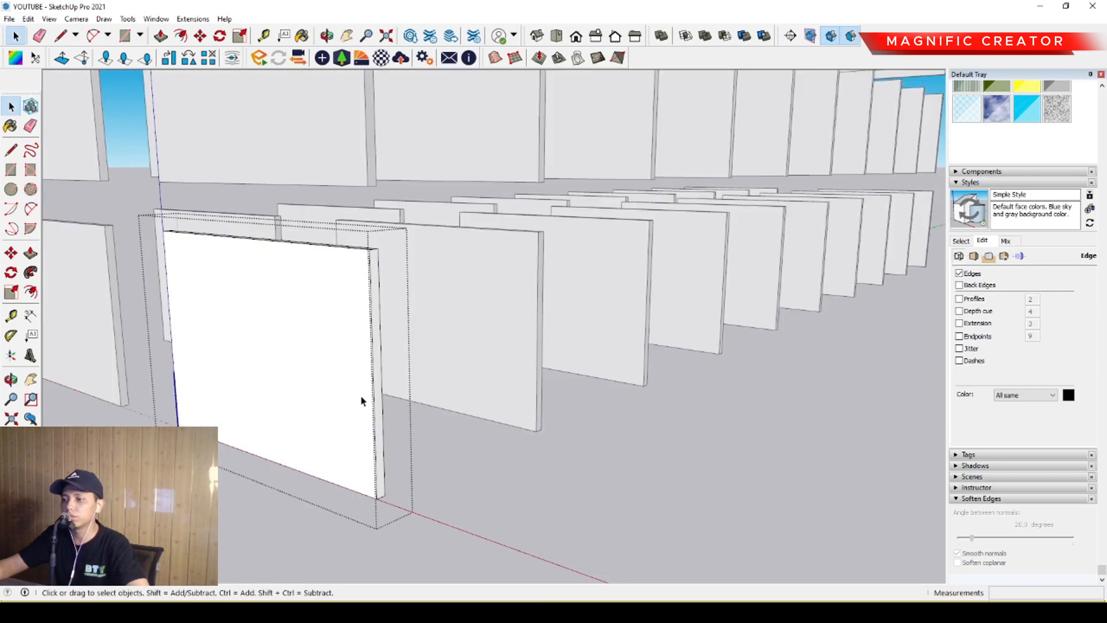
pyautogui.scroll(2, 369, 409)
pyautogui.tripleClick(376, 419)
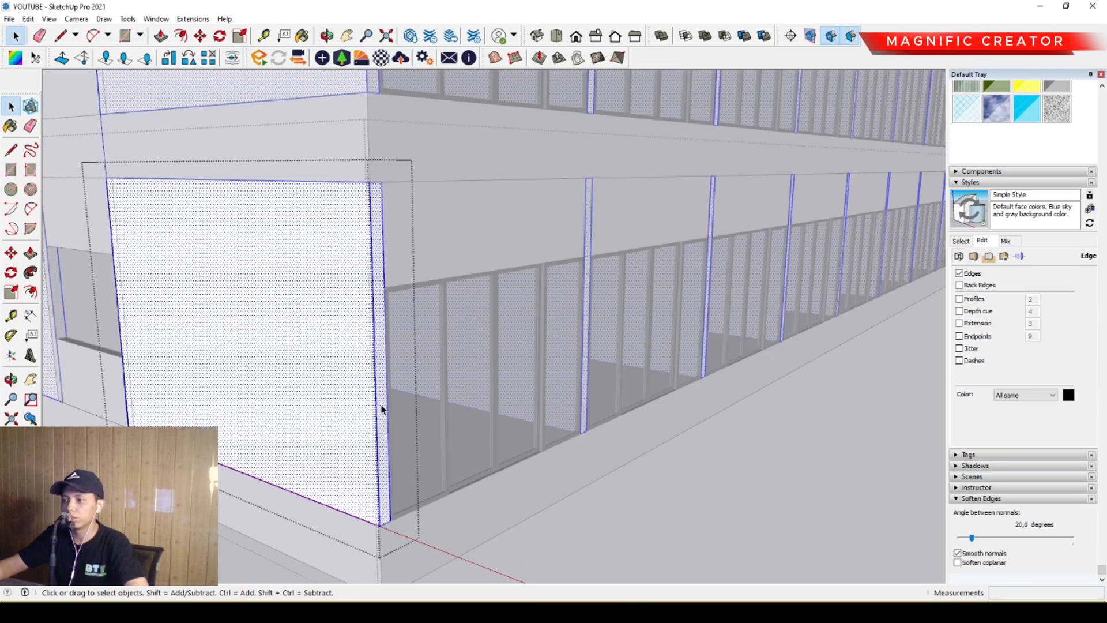
pyautogui.press('p')
pyautogui.scroll(-2, 383, 392)
pyautogui.click(381, 389)
pyautogui.moveTo(433, 507); pyautogui.dragTo(446, 452, button='middle')
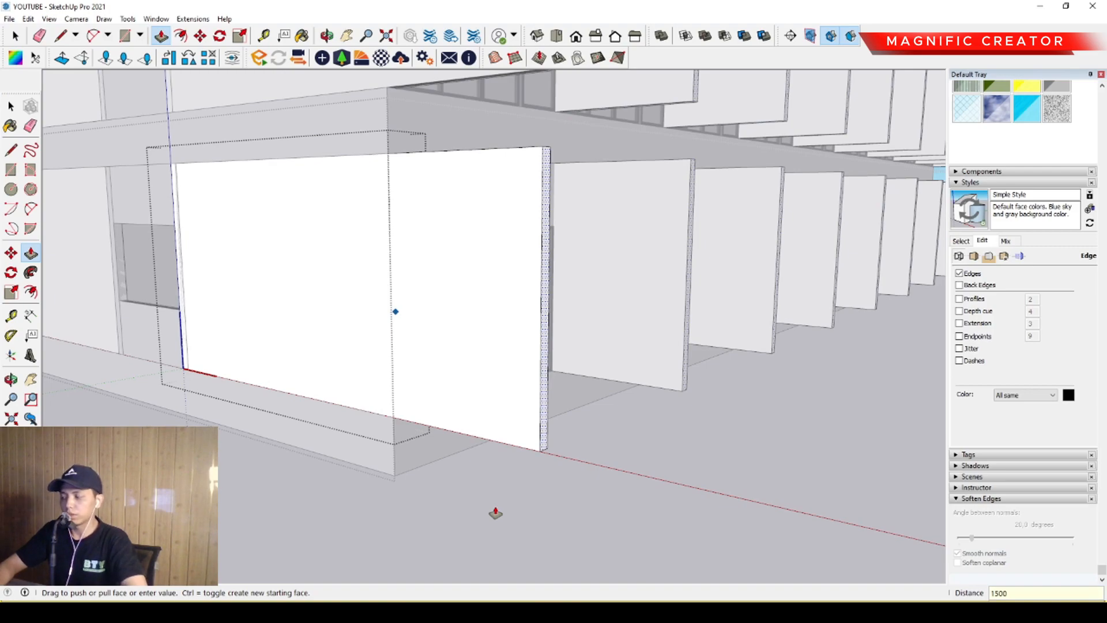
pyautogui.press('space')
# Step: Push the lowest slab's long side face out to line up with the ends of the lengthened cross walls
pyautogui.scroll(-3, 360, 385)
pyautogui.moveTo(541, 327); pyautogui.dragTo(475, 350, button='middle')
pyautogui.scroll(-1, 544, 340)
pyautogui.scroll(-2, 561, 344)
pyautogui.scroll(-1, 475, 350)
pyautogui.doubleClick(800, 257)
pyautogui.moveTo(731, 288); pyautogui.dragTo(337, 554, button='middle')
pyautogui.scroll(4, 353, 483)
pyautogui.moveTo(353, 483); pyautogui.dragTo(484, 389, button='middle')
pyautogui.scroll(2, 547, 334)
pyautogui.moveTo(547, 334); pyautogui.dragTo(531, 472, button='middle')
pyautogui.scroll(-3, 477, 395)
pyautogui.scroll(3, 489, 396)
pyautogui.tripleClick(490, 396)
pyautogui.moveTo(497, 400); pyautogui.dragTo(412, 412, button='middle')
pyautogui.scroll(3, 413, 413)
pyautogui.press('p')
pyautogui.click(552, 381)
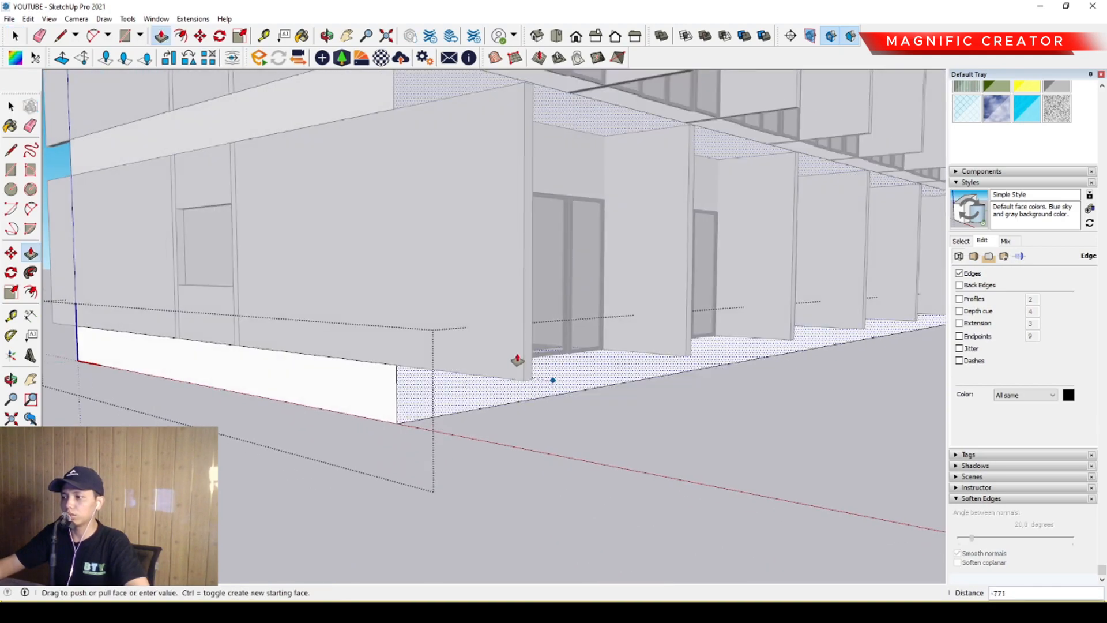
pyautogui.click(529, 364)
# Step: Extend the slab's other long side face out to the cross-wall ends on the opposite facade
pyautogui.moveTo(528, 365); pyautogui.dragTo(510, 453, button='middle')
pyautogui.press('space')
pyautogui.press('p')
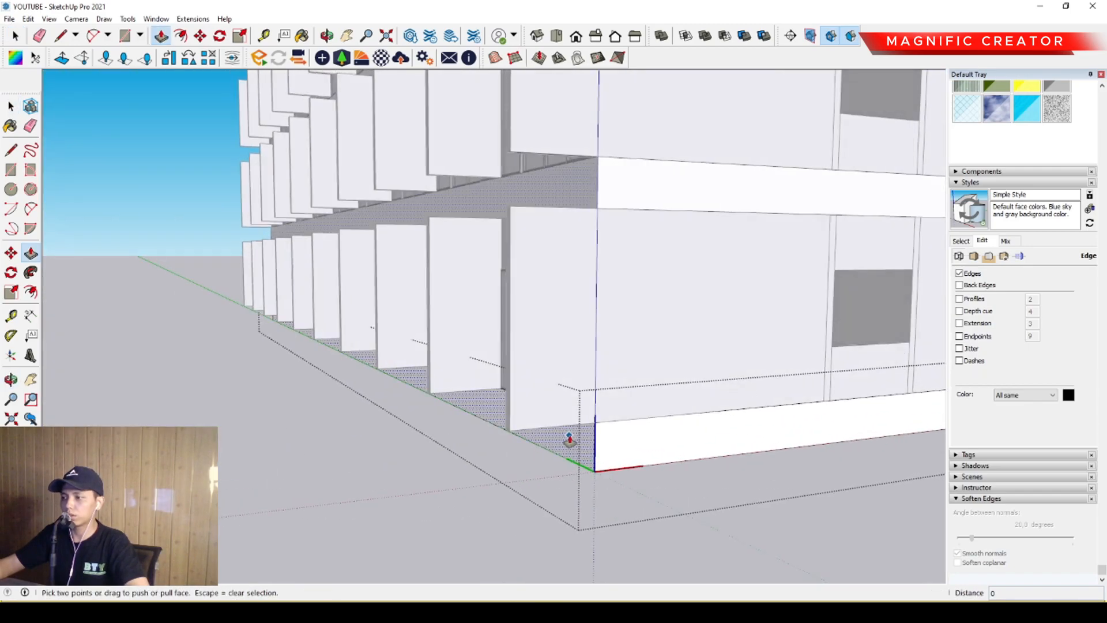
pyautogui.click(565, 439)
pyautogui.click(506, 390)
pyautogui.press('space')
# Step: Examine the extended slabs and cross walls, first overall and then close up at the corner bays
pyautogui.moveTo(506, 390); pyautogui.dragTo(533, 409, button='middle')
pyautogui.scroll(-4, 546, 349)
pyautogui.scroll(3, 533, 409)
pyautogui.scroll(4, 529, 429)
pyautogui.keyDown('shift'); pyautogui.moveTo(523, 454); pyautogui.dragTo(588, 321, button='middle'); pyautogui.keyUp('shift')
pyautogui.scroll(4, 548, 449)
pyautogui.keyDown('shift'); pyautogui.moveTo(548, 450); pyautogui.dragTo(326, 417, button='middle'); pyautogui.keyUp('shift')
pyautogui.scroll(3, 512, 447)
pyautogui.keyDown('shift'); pyautogui.moveTo(649, 405); pyautogui.dragTo(385, 340, button='middle'); pyautogui.keyUp('shift')
pyautogui.scroll(1, 394, 305)
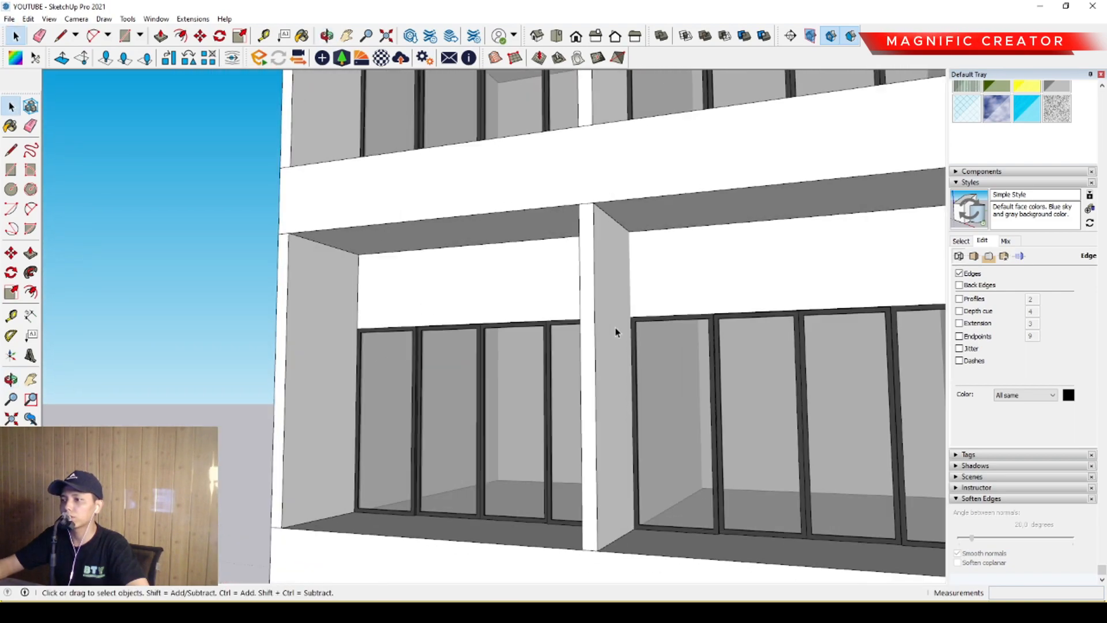
# Step: Draw a 1550 by 1000 rectangle on the second cross wall above the window head and extrude it across the first bay
pyautogui.doubleClick(595, 281)
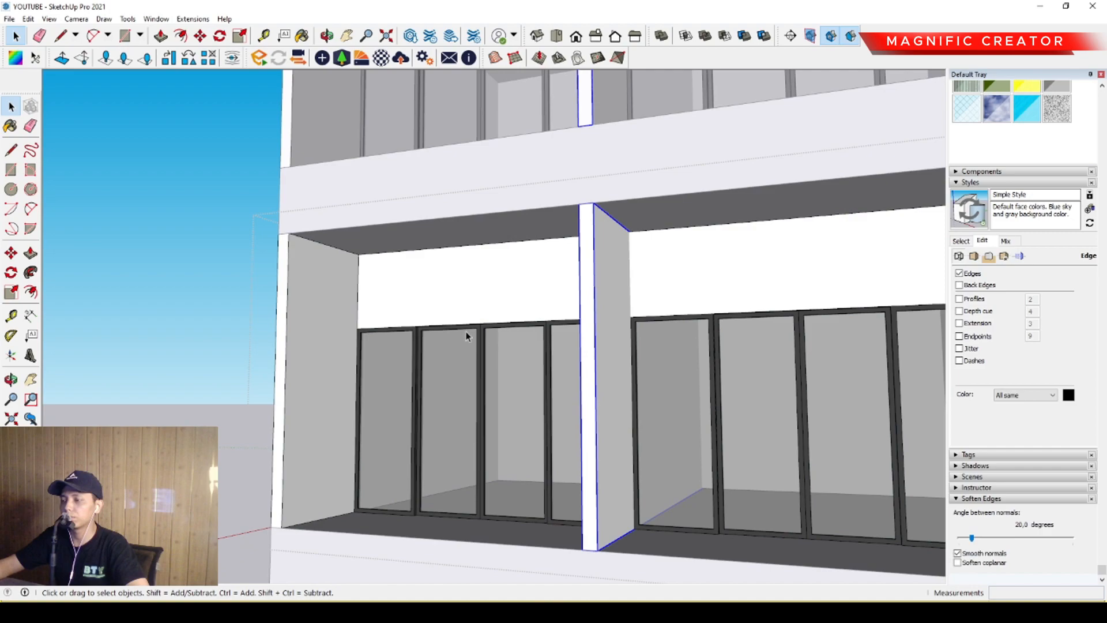
pyautogui.scroll(-2, 432, 327)
pyautogui.scroll(3, 407, 321)
pyautogui.moveTo(554, 302); pyautogui.dragTo(651, 249, button='middle')
pyautogui.press('r')
pyautogui.click(635, 204)
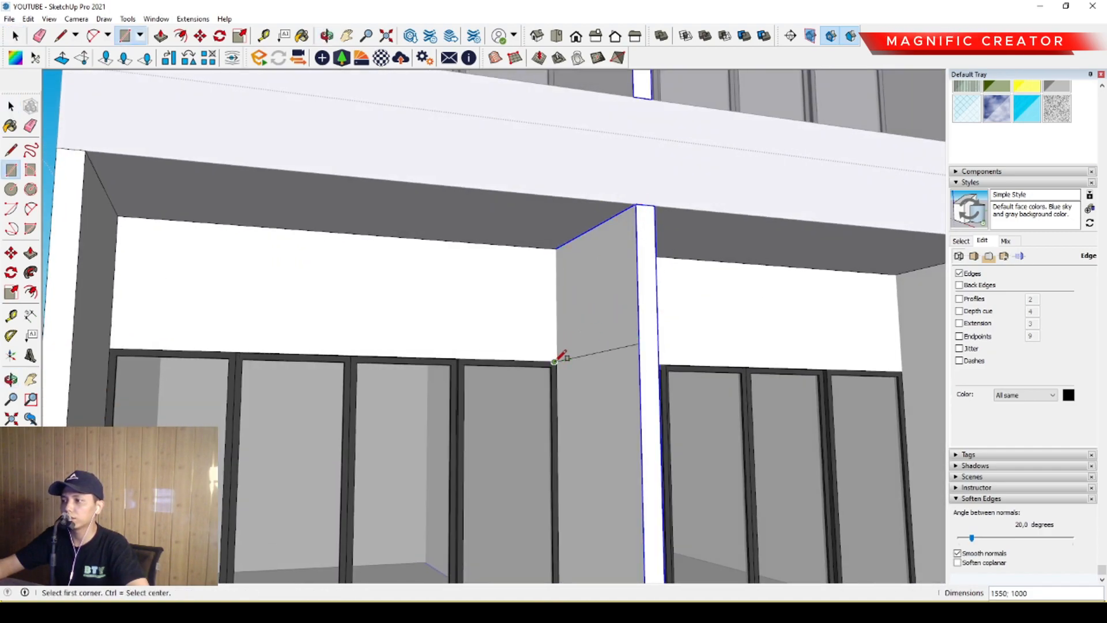
pyautogui.press('space')
pyautogui.click(618, 311)
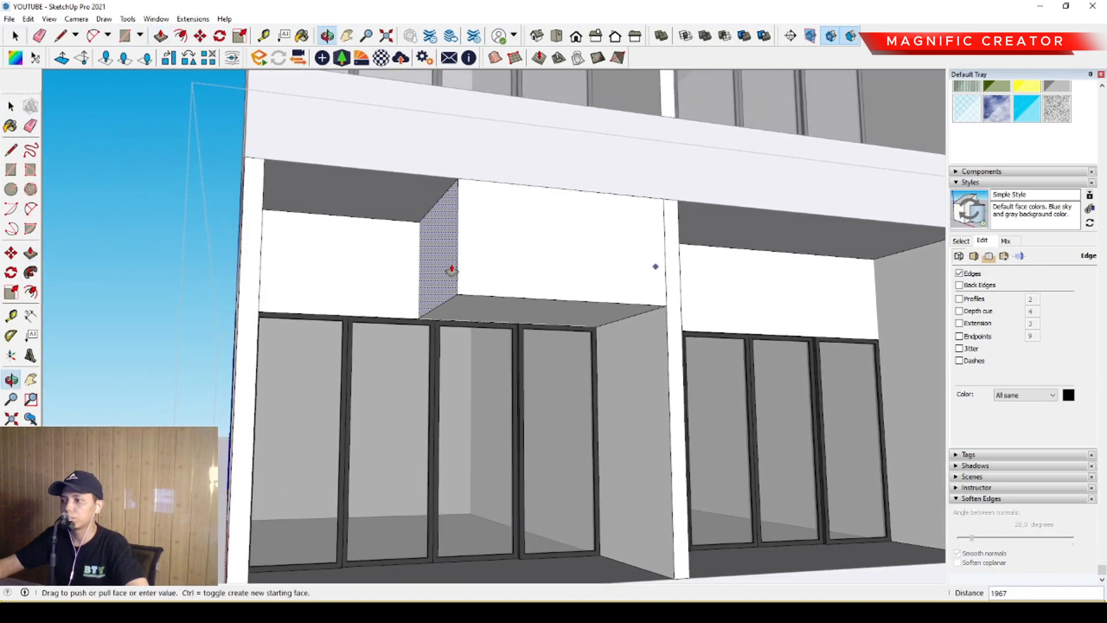
pyautogui.press('space')
pyautogui.scroll(-6, 415, 313)
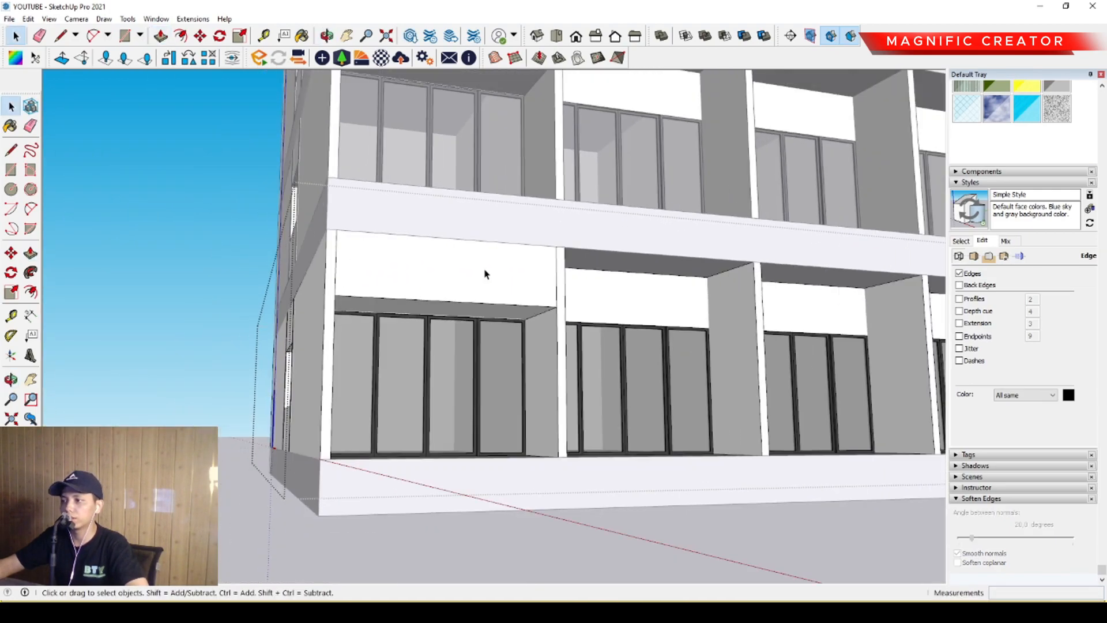
pyautogui.scroll(-3, 483, 282)
# Step: Select the extruded front panel over the first bay, group it and leave the storey component
pyautogui.click(481, 288)
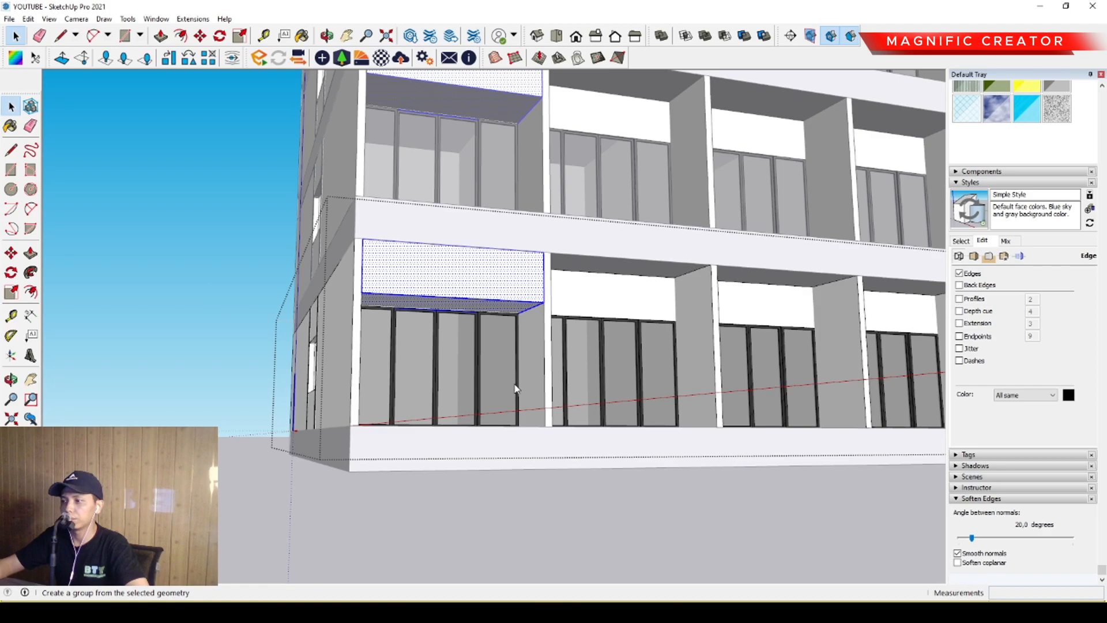
pyautogui.scroll(-1, 477, 278)
pyautogui.keyDown('shift'); pyautogui.moveTo(478, 278); pyautogui.dragTo(493, 299, button='middle'); pyautogui.keyUp('shift')
pyautogui.click(223, 332)
pyautogui.scroll(-1, 477, 381)
pyautogui.scroll(2, 510, 321)
pyautogui.click(504, 315)
# Step: Reopen the storey component and copy the front panel from the first bay into the second bay
pyautogui.scroll(1, 518, 330)
pyautogui.moveTo(534, 333); pyautogui.dragTo(356, 354, button='middle')
pyautogui.doubleClick(441, 338)
pyautogui.click(442, 338)
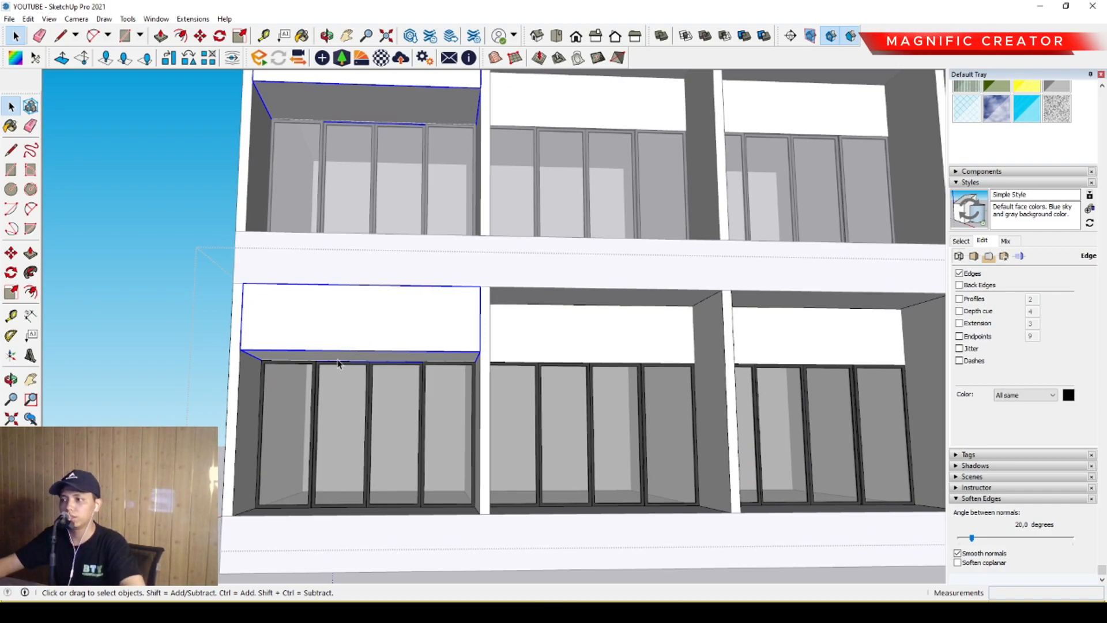
pyautogui.keyDown('shift'); pyautogui.moveTo(330, 350); pyautogui.dragTo(320, 357, button='middle'); pyautogui.keyUp('shift')
pyautogui.scroll(1, 320, 357)
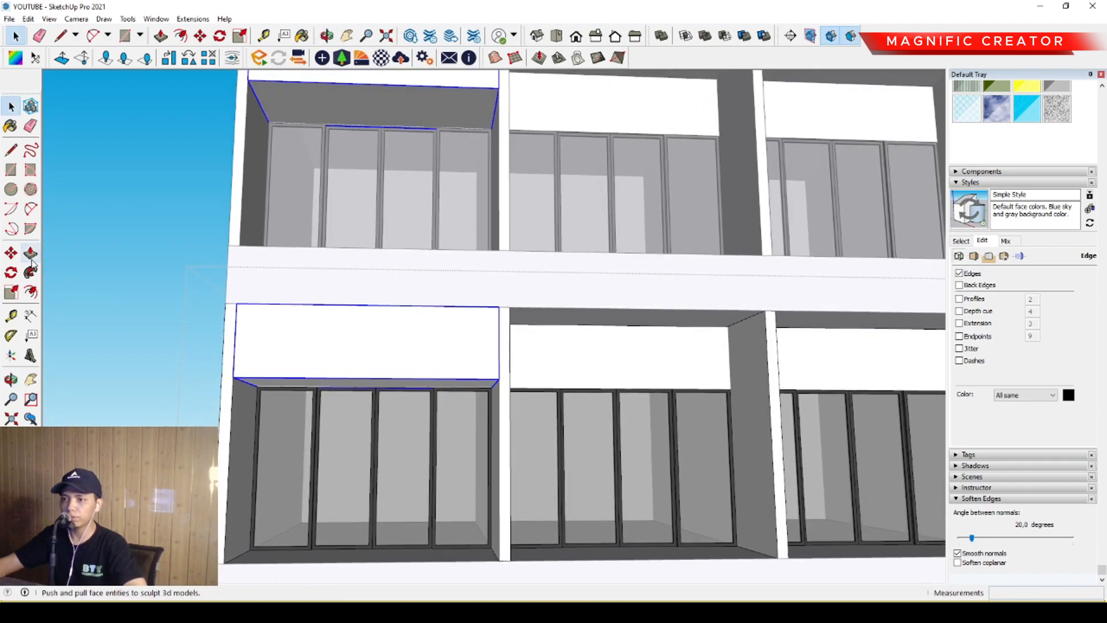
pyautogui.press('space')
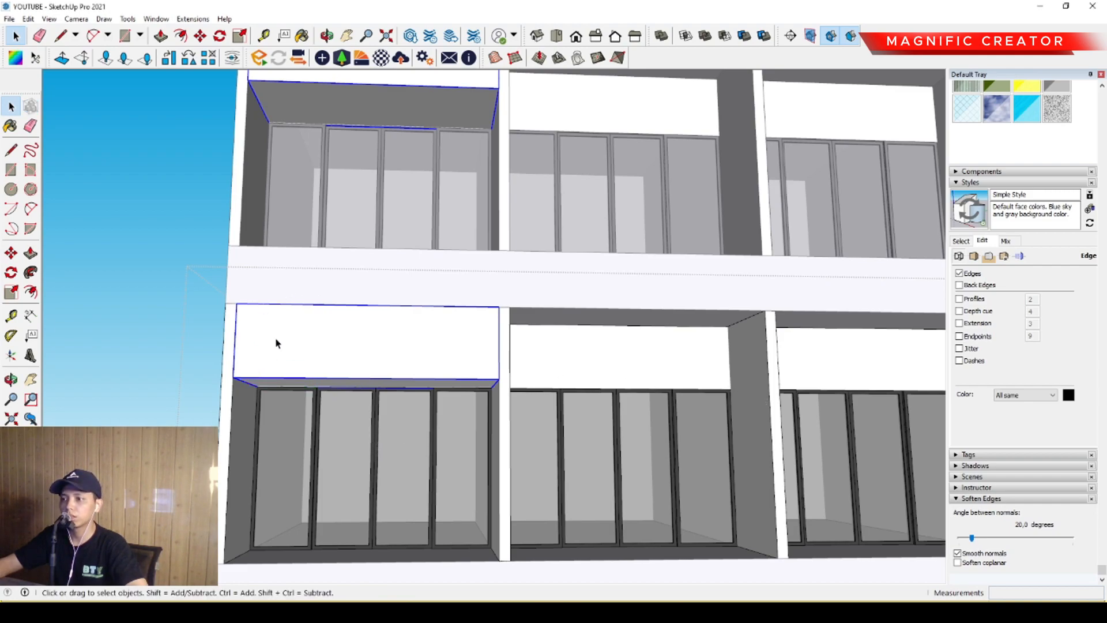
pyautogui.scroll(1, 275, 343)
pyautogui.press('m')
pyautogui.click(229, 297)
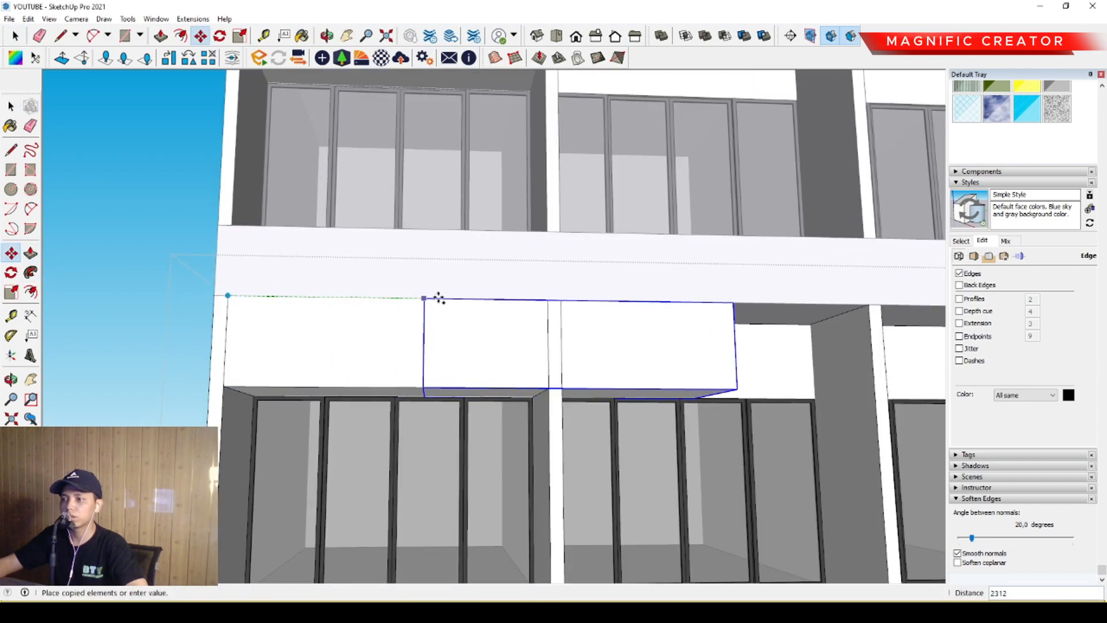
pyautogui.click(561, 301)
pyautogui.press('space')
pyautogui.moveTo(561, 301); pyautogui.dragTo(563, 337, button='middle')
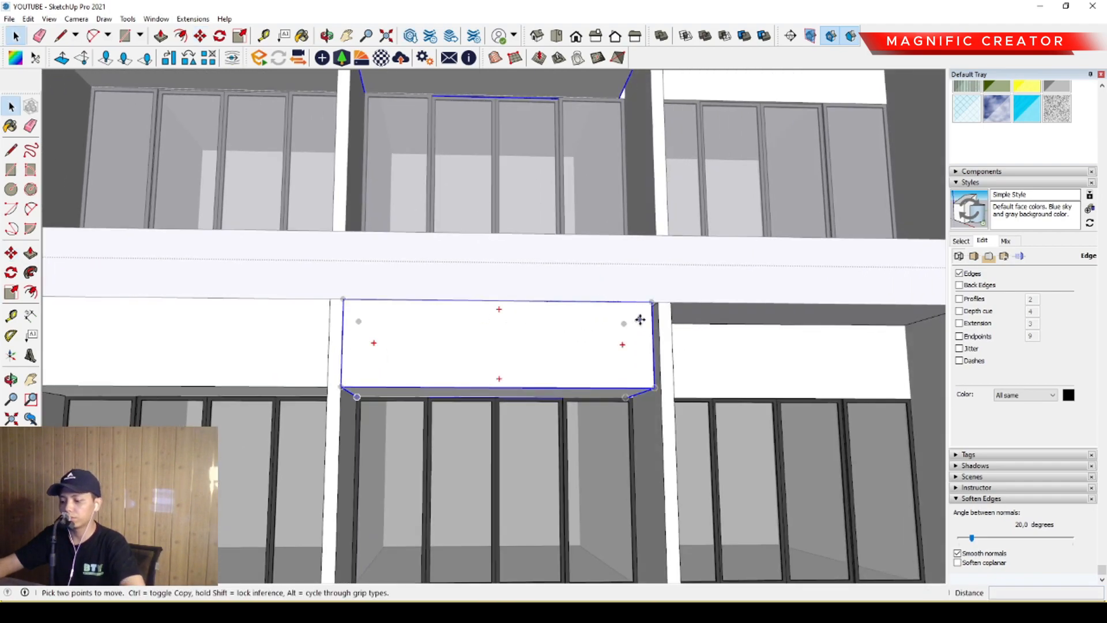
# Step: Move the second-bay panel to the last bay at the far end of the facade, matching its upper corner
pyautogui.click(652, 301)
pyautogui.scroll(-5, 600, 307)
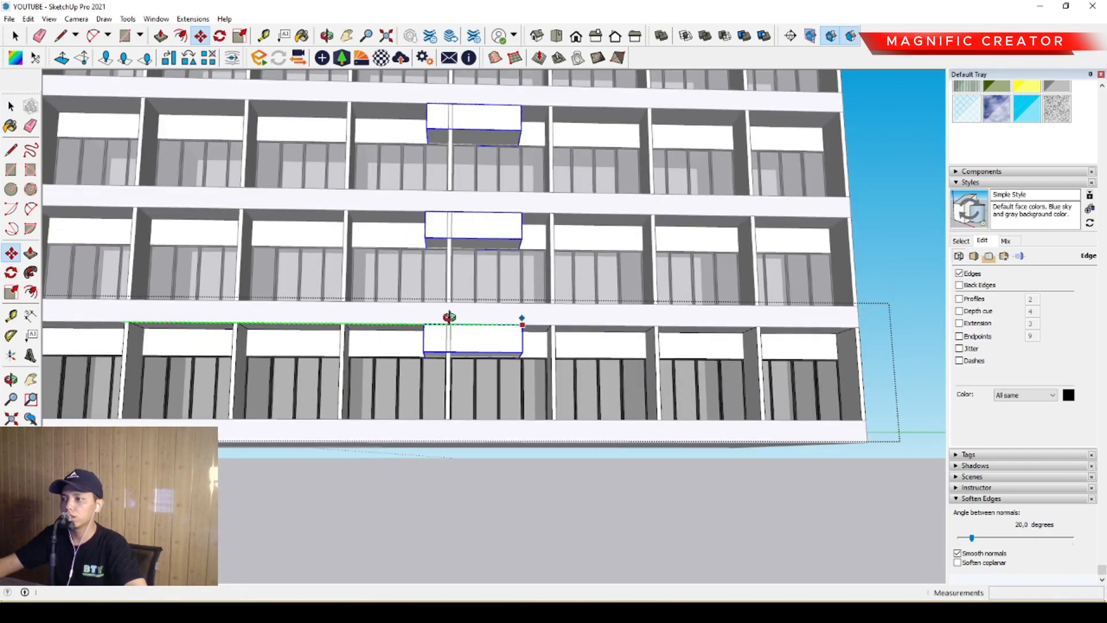
pyautogui.keyDown('shift'); pyautogui.moveTo(528, 318); pyautogui.dragTo(167, 355, button='middle'); pyautogui.keyUp('shift')
pyautogui.scroll(4, 447, 353)
pyautogui.click(527, 366)
pyautogui.press('space')
pyautogui.scroll(-2, 481, 358)
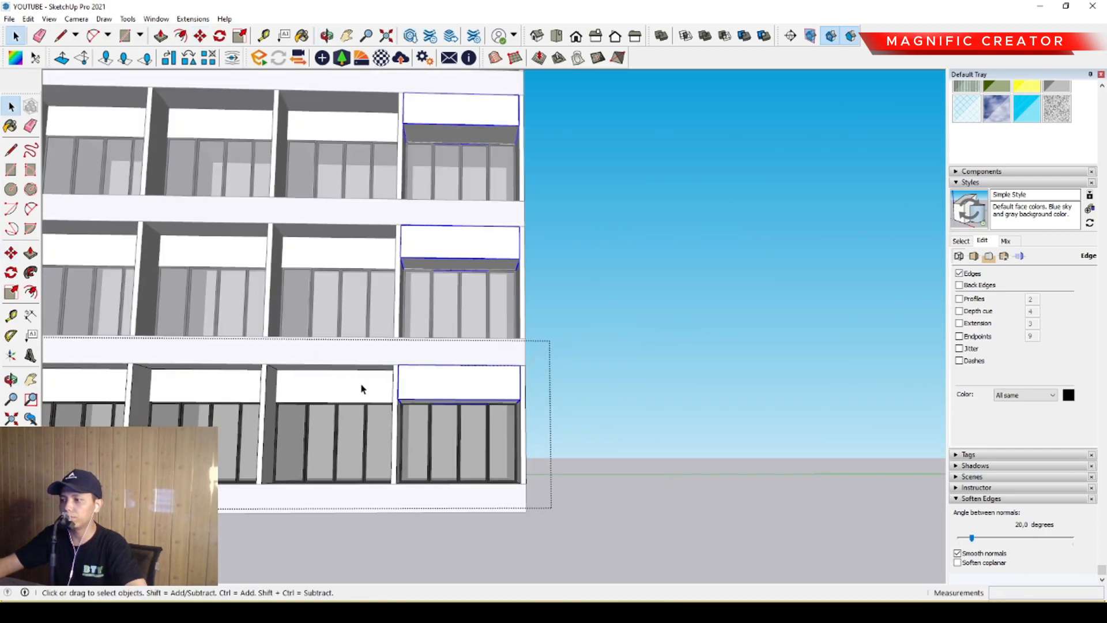
pyautogui.scroll(-1, 357, 388)
# Step: Return to the first bay and copy its front panel into the second bay again
pyautogui.keyDown('shift'); pyautogui.moveTo(262, 377); pyautogui.dragTo(788, 382, button='middle'); pyautogui.keyUp('shift')
pyautogui.keyDown('shift'); pyautogui.moveTo(199, 399); pyautogui.dragTo(640, 400, button='middle'); pyautogui.keyUp('shift')
pyautogui.scroll(5, 576, 400)
pyautogui.click(424, 393)
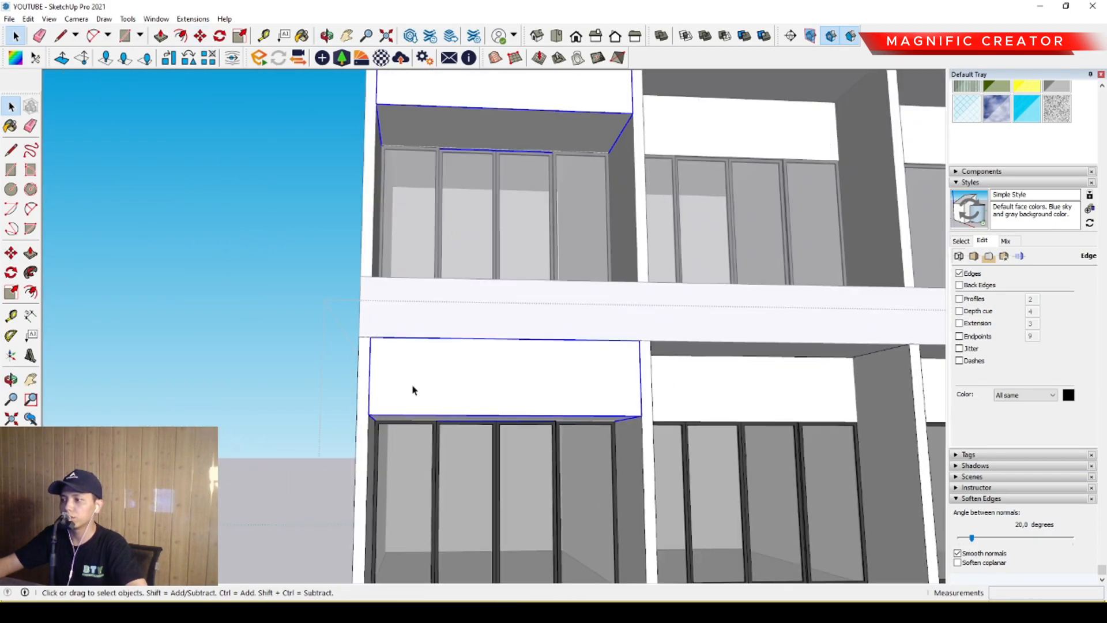
pyautogui.moveTo(425, 393); pyautogui.dragTo(428, 369, button='middle')
pyautogui.click(372, 334)
pyautogui.keyDown('shift'); pyautogui.moveTo(565, 344); pyautogui.dragTo(352, 344, button='middle'); pyautogui.keyUp('shift')
pyautogui.scroll(2, 355, 344)
pyautogui.click(451, 344)
pyautogui.press('space')
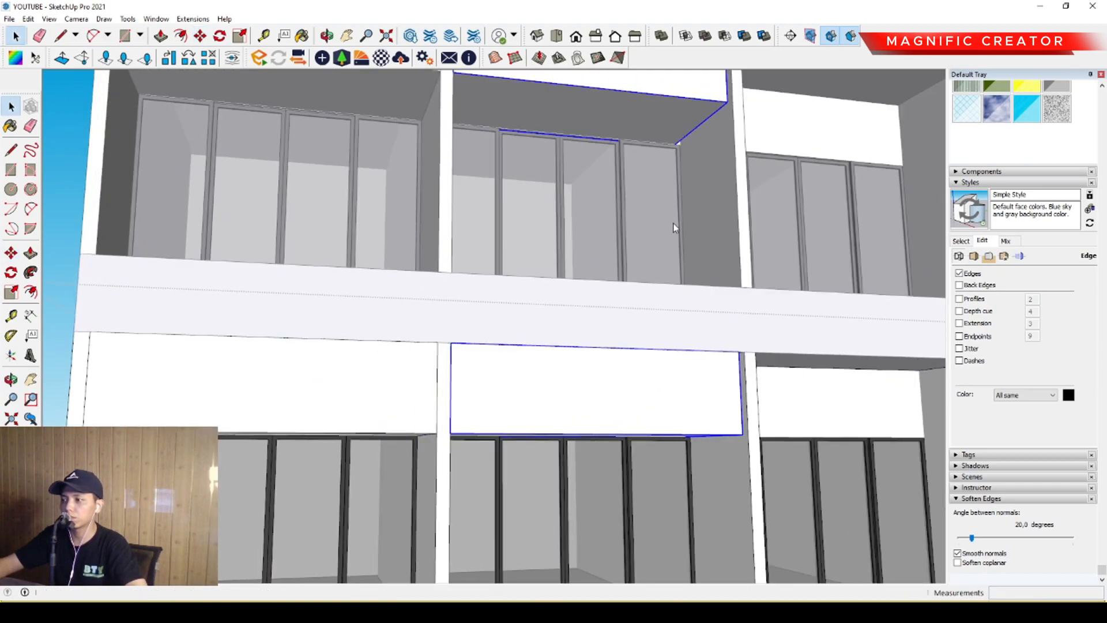
# Step: Open the second-bay panel and push its end face until it meets the adjacent cross wall
pyautogui.moveTo(663, 401); pyautogui.dragTo(497, 379, button='middle')
pyautogui.tripleClick(497, 379)
pyautogui.moveTo(509, 279); pyautogui.dragTo(637, 471)
pyautogui.scroll(2, 604, 433)
pyautogui.scroll(-1, 603, 435)
pyautogui.press('p')
pyautogui.click(606, 420)
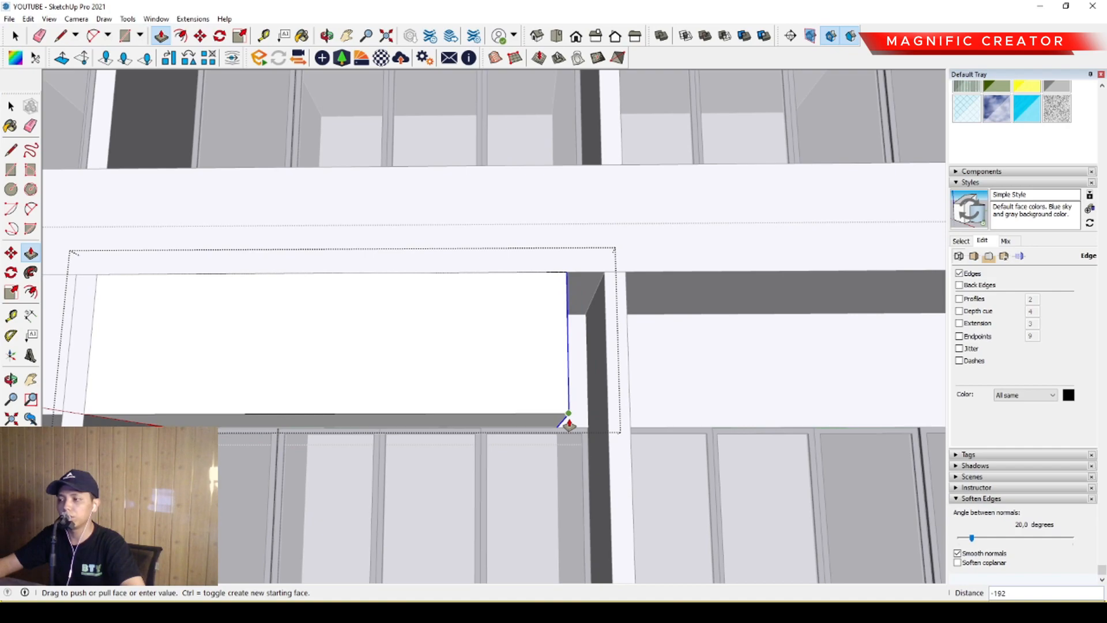
pyautogui.click(610, 436)
pyautogui.press('space')
pyautogui.scroll(-4, 597, 403)
pyautogui.moveTo(598, 403); pyautogui.dragTo(580, 475, button='middle')
pyautogui.scroll(-1, 579, 476)
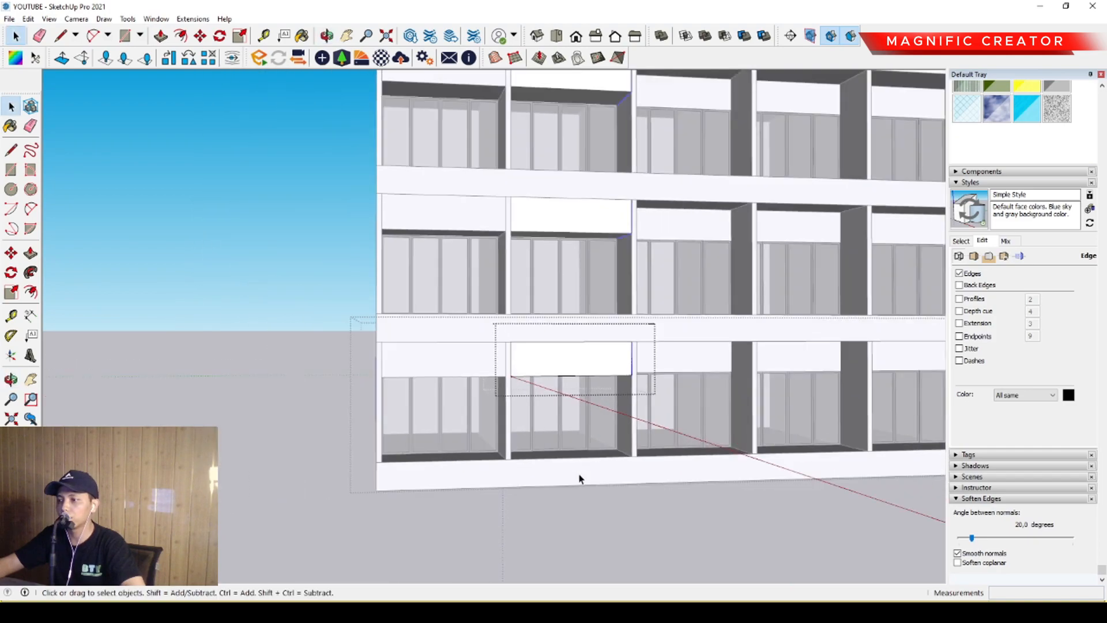
pyautogui.click(601, 526)
# Step: Copy the fitted second-bay panel into the third bay and repeat the copy as an array along the facade
pyautogui.click(580, 371)
pyautogui.scroll(3, 571, 373)
pyautogui.press('m')
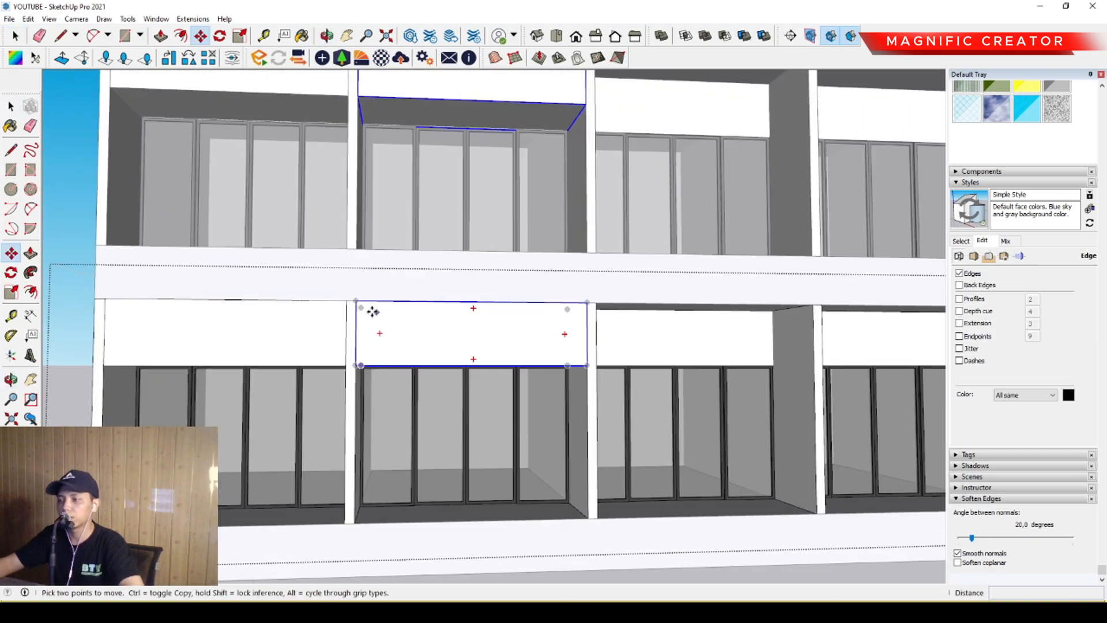
pyautogui.press('ctrl')
pyautogui.click(358, 302)
pyautogui.keyDown('shift'); pyautogui.moveTo(511, 304); pyautogui.dragTo(279, 314, button='middle'); pyautogui.keyUp('shift')
pyautogui.scroll(1, 361, 314)
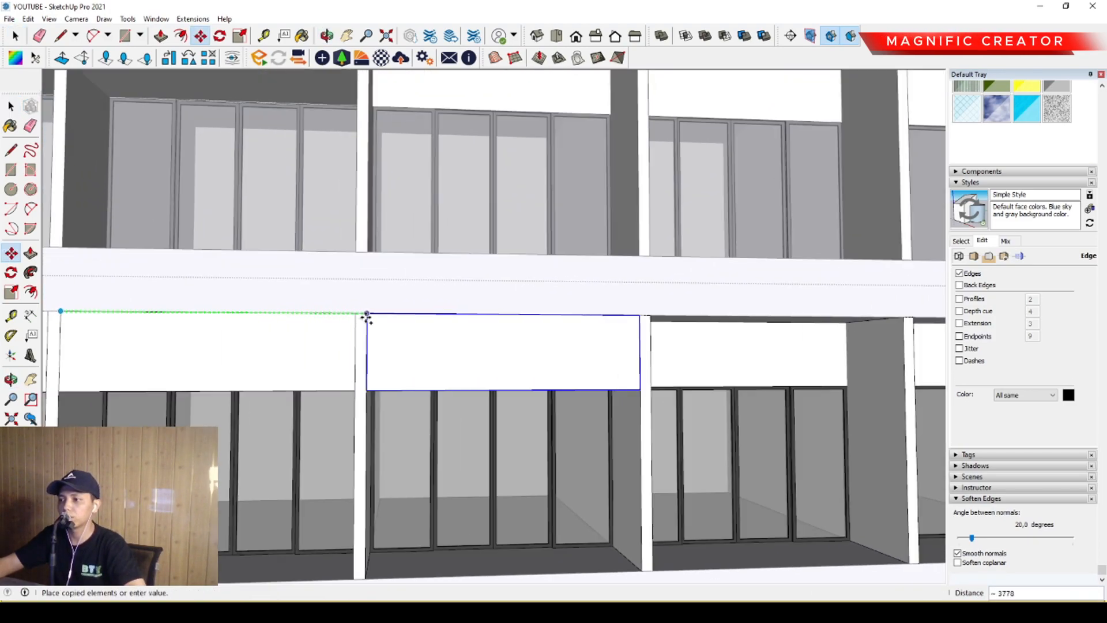
pyautogui.click(367, 315)
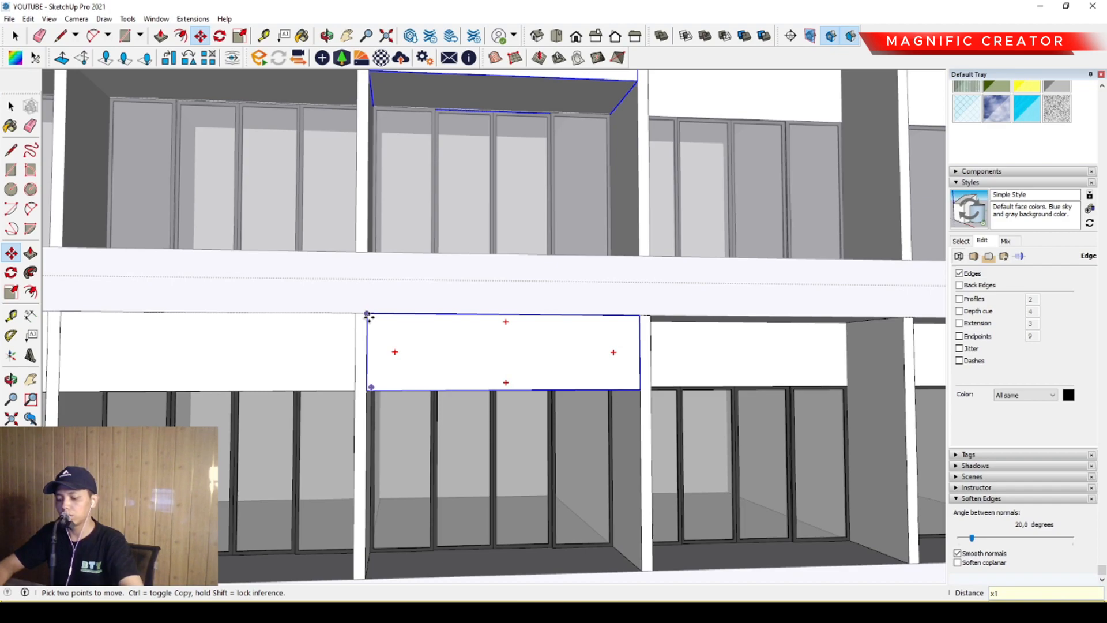
pyautogui.press('Return')
pyautogui.press('space')
pyautogui.scroll(-10, 358, 314)
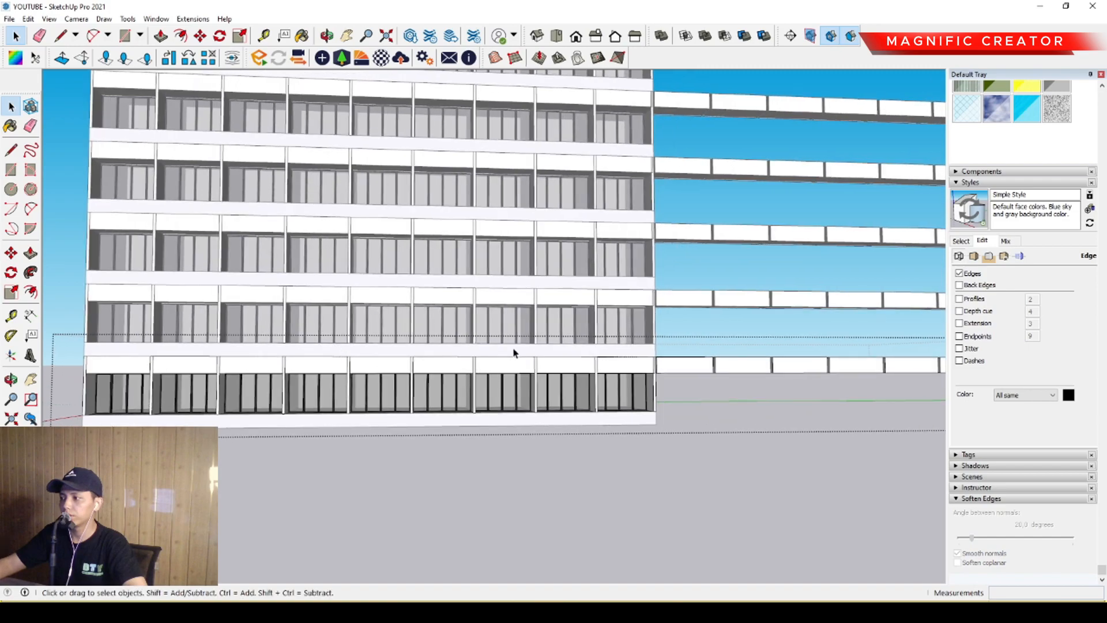
# Step: Delete the surplus arrayed front panels that extend beyond the far end of the building
pyautogui.scroll(3, 514, 353)
pyautogui.moveTo(515, 353); pyautogui.dragTo(412, 363, button='middle')
pyautogui.moveTo(511, 358); pyautogui.dragTo(508, 357)
pyautogui.press('Delete')
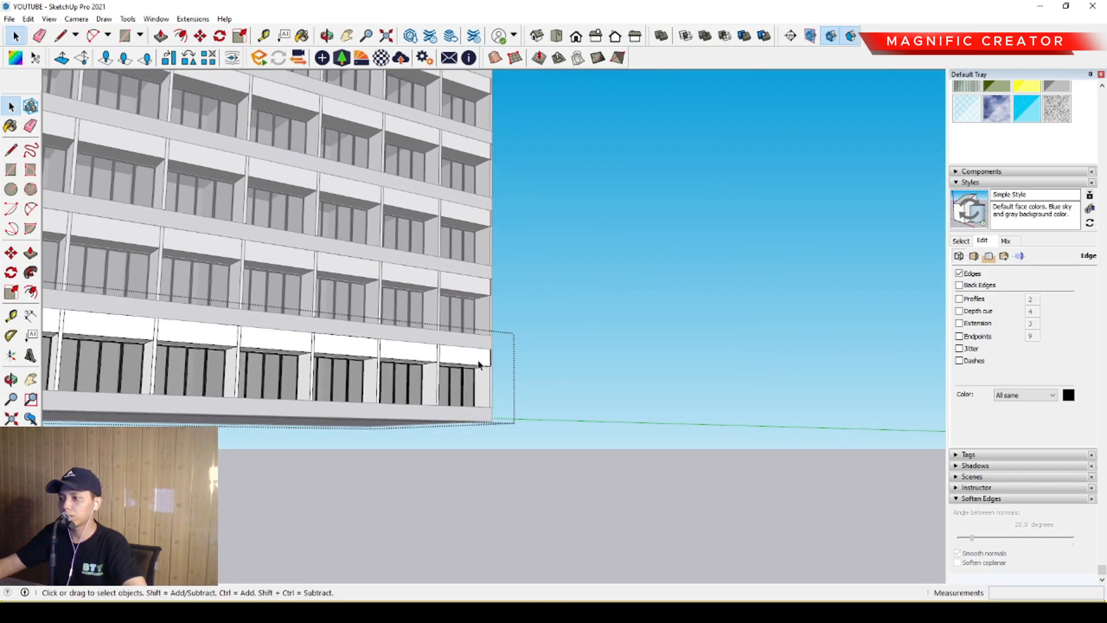
# Step: Delete the duplicate front panel overlapping the end wall in the last bay and close the storey component
pyautogui.scroll(7, 482, 359)
pyautogui.moveTo(485, 359); pyautogui.dragTo(405, 363, button='middle')
pyautogui.click(407, 366)
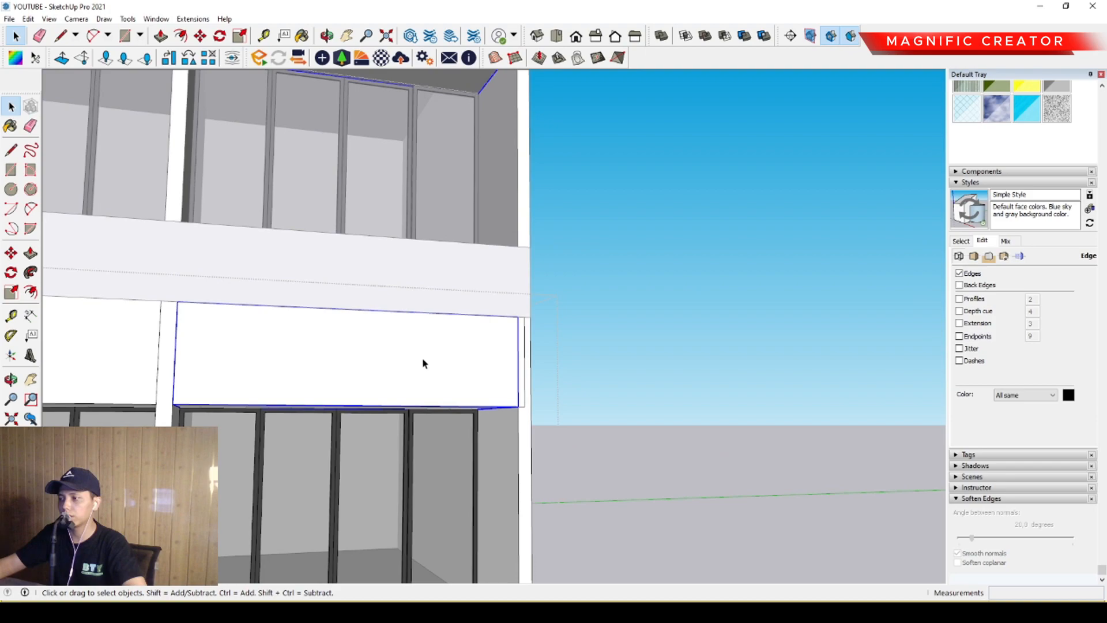
pyautogui.scroll(6, 526, 388)
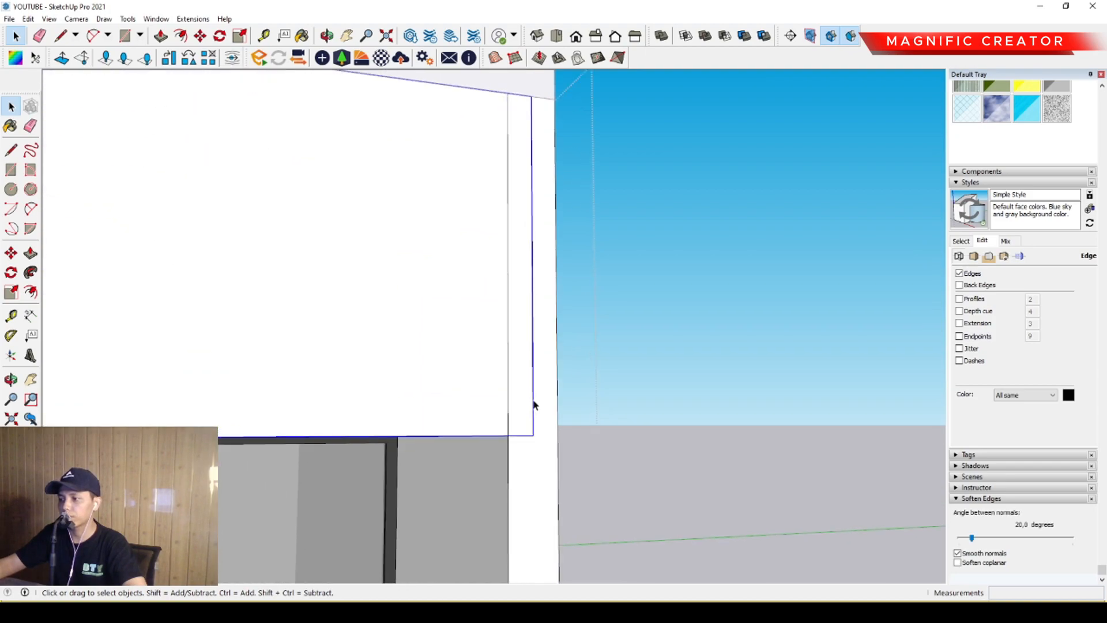
pyautogui.press('Delete')
pyautogui.scroll(-11, 529, 403)
pyautogui.scroll(-4, 404, 366)
pyautogui.moveTo(340, 358); pyautogui.dragTo(408, 388, button='middle')
pyautogui.click(767, 269)
# Step: Examine the open balcony fronts and floor edges of the lowest storey around the first bay
pyautogui.moveTo(526, 313); pyautogui.dragTo(566, 467, button='middle')
pyautogui.scroll(10, 565, 467)
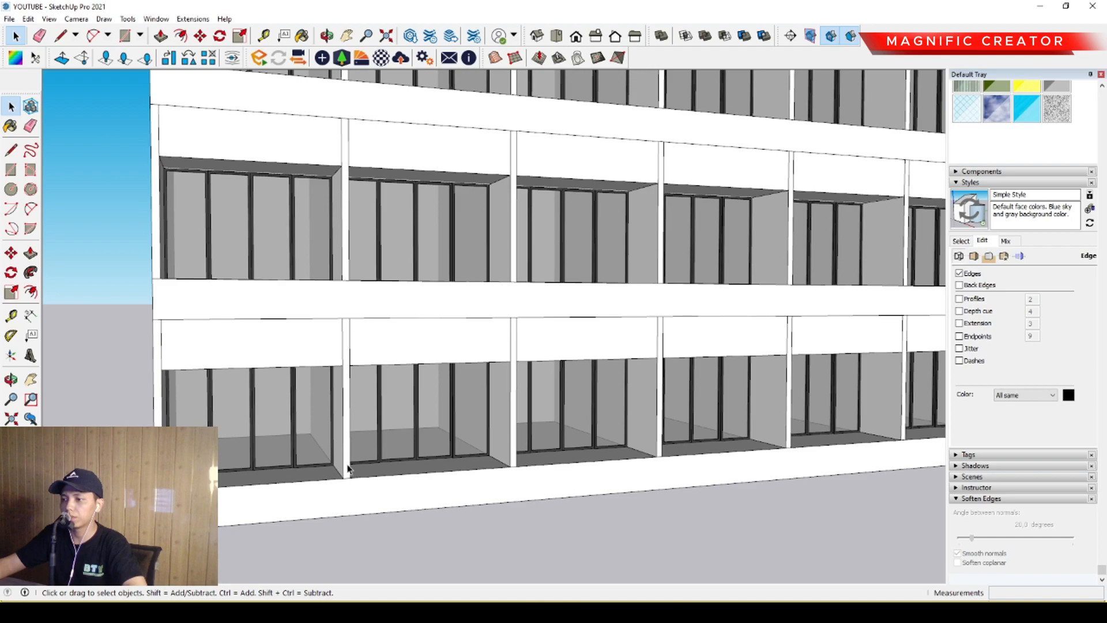
pyautogui.moveTo(350, 469); pyautogui.dragTo(454, 427, button='middle')
pyautogui.scroll(3, 425, 472)
pyautogui.moveTo(425, 472); pyautogui.dragTo(450, 328, button='middle')
pyautogui.scroll(3, 475, 339)
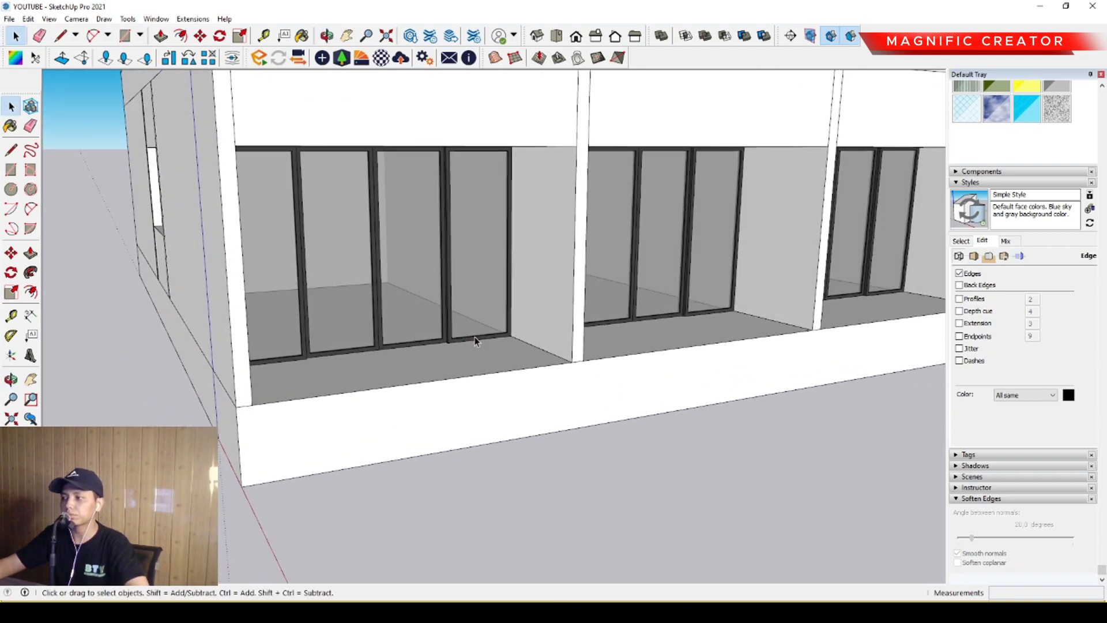
pyautogui.moveTo(393, 365); pyautogui.dragTo(474, 363, button='middle')
pyautogui.scroll(1, 332, 394)
pyautogui.moveTo(331, 393); pyautogui.dragTo(388, 443, button='middle')
pyautogui.scroll(2, 370, 385)
pyautogui.moveTo(525, 458); pyautogui.dragTo(518, 343, button='middle')
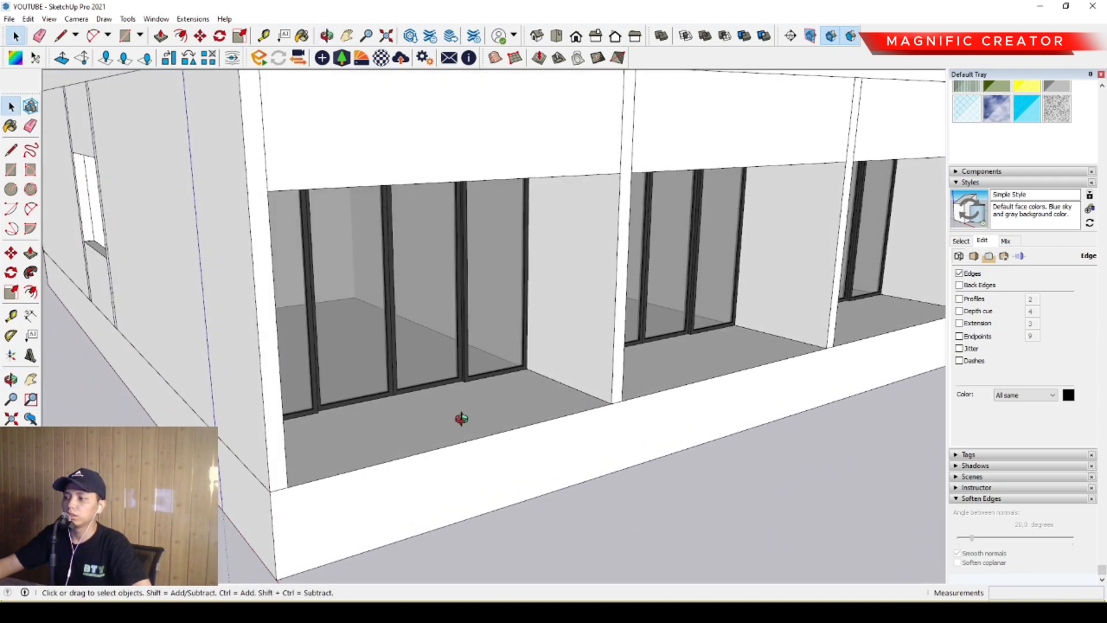
pyautogui.moveTo(463, 425); pyautogui.dragTo(254, 440, button='middle')
pyautogui.scroll(2, 526, 407)
pyautogui.moveTo(527, 407); pyautogui.dragTo(398, 439, button='middle')
pyautogui.scroll(2, 450, 438)
pyautogui.scroll(-4, 356, 378)
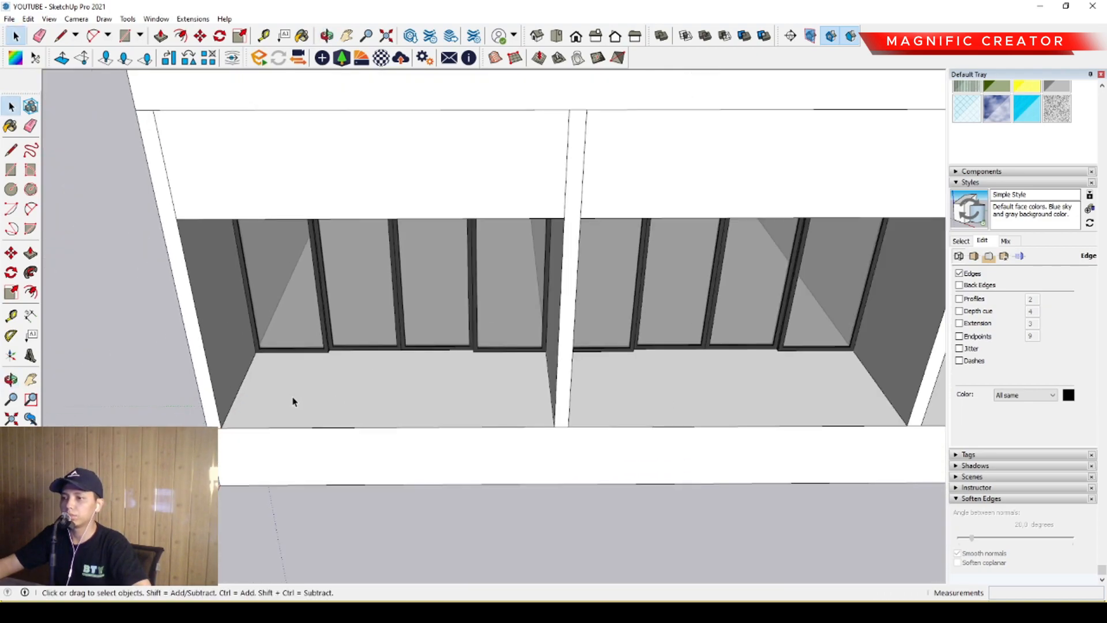
# Step: Open the lowest storey component for editing at the first balcony
pyautogui.moveTo(291, 397); pyautogui.dragTo(179, 366, button='middle')
pyautogui.doubleClick(306, 347)
pyautogui.click(306, 347)
pyautogui.moveTo(311, 353); pyautogui.dragTo(300, 387, button='middle')
pyautogui.scroll(2, 383, 452)
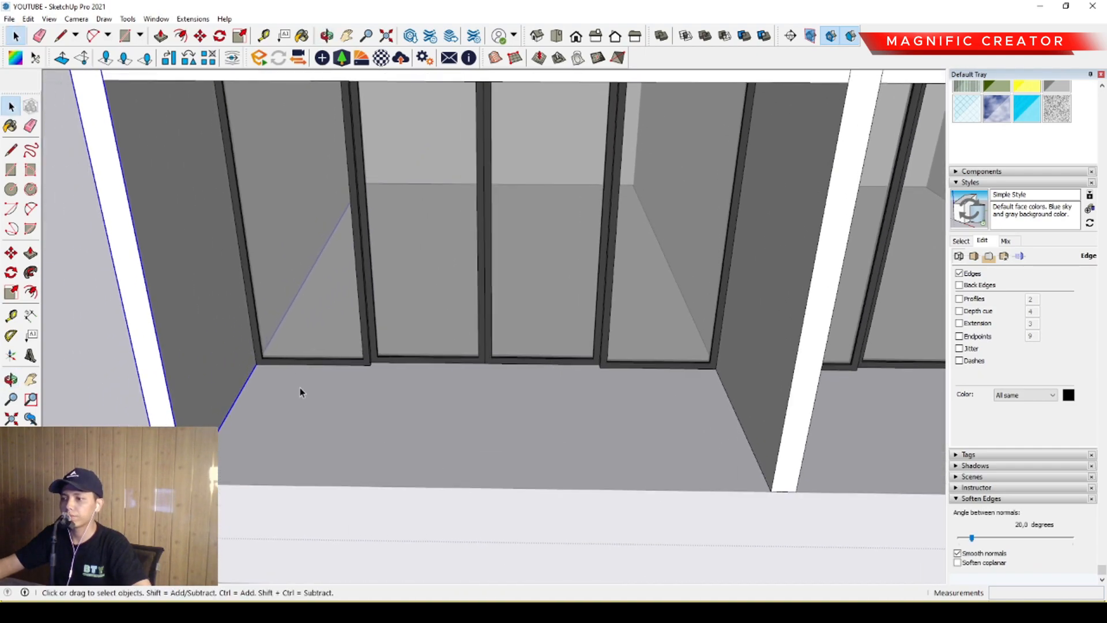
pyautogui.click(31, 170)
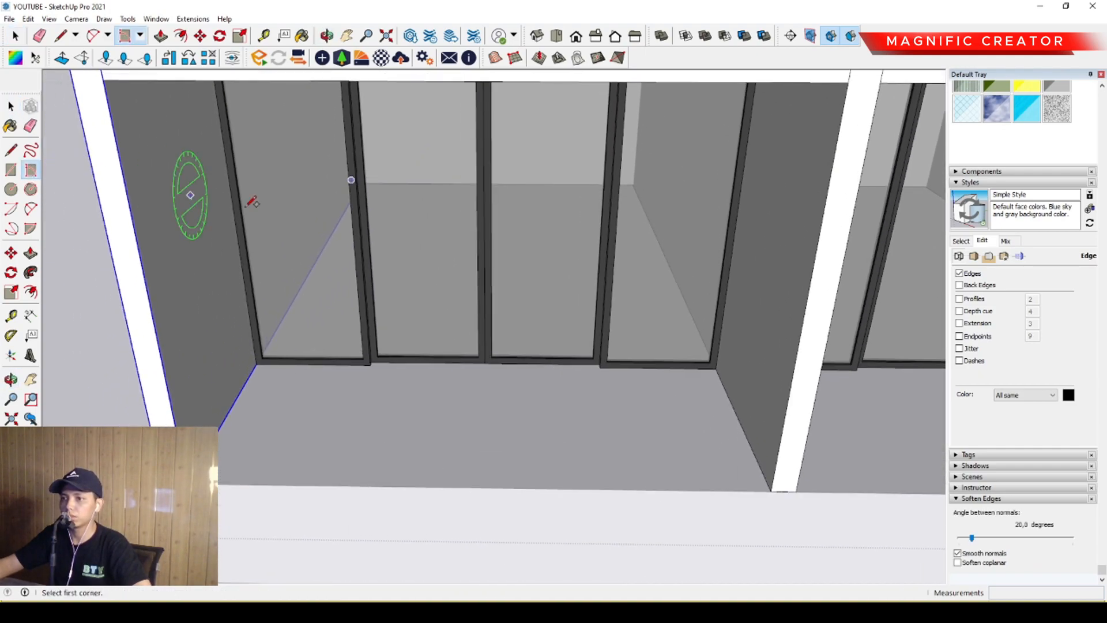
pyautogui.click(770, 490)
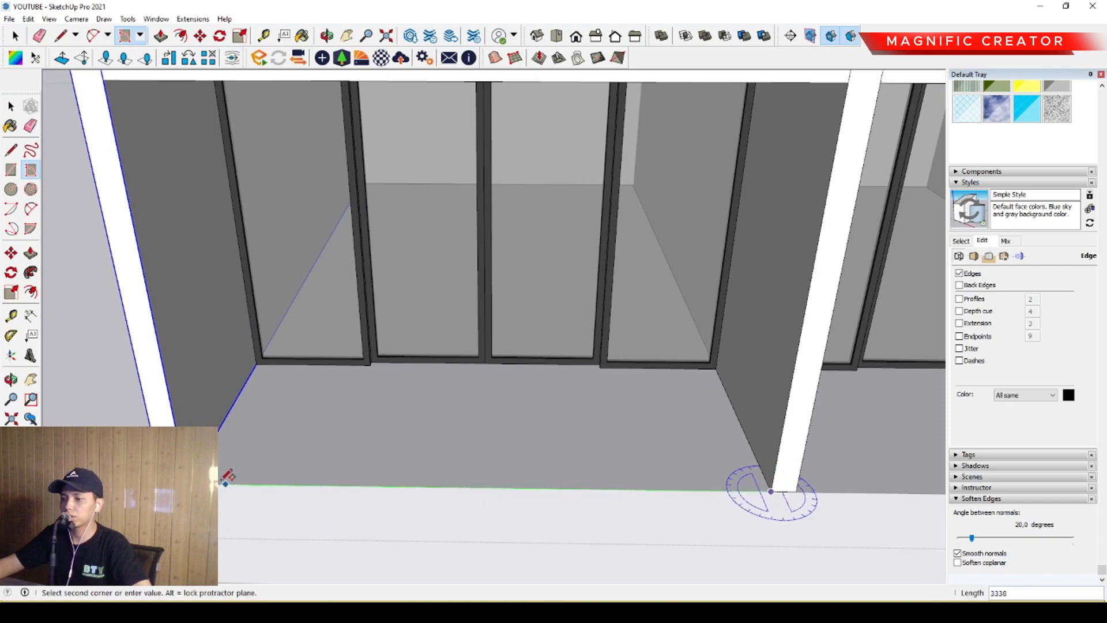
pyautogui.click(350, 180)
pyautogui.press('space')
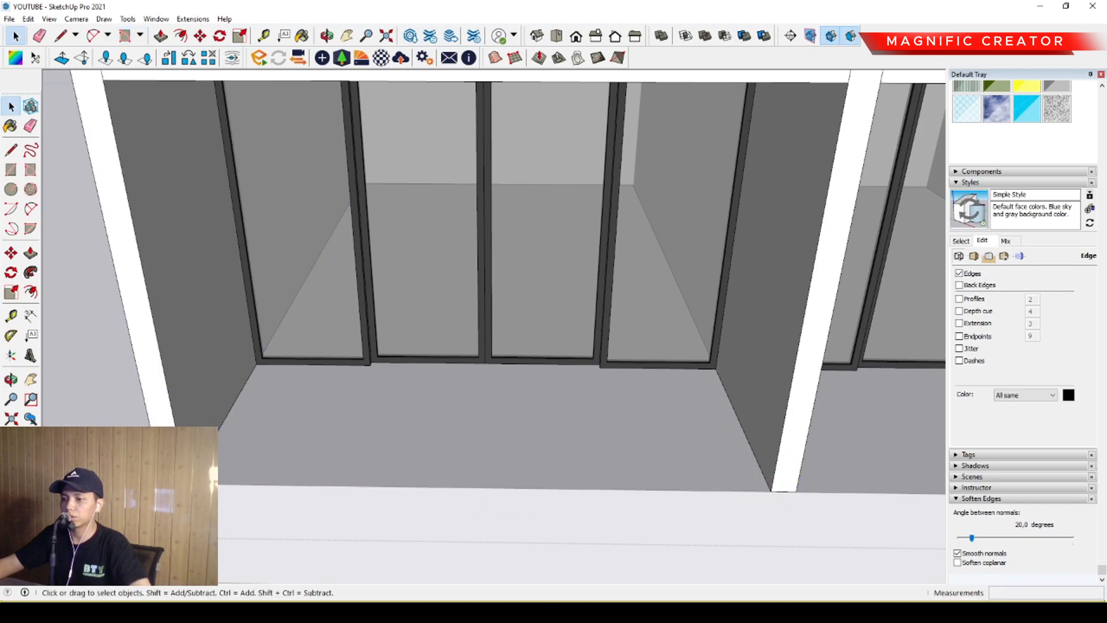
# Step: Draw a rotated rectangle along the first balcony's front floor edge, from cross wall to cross wall, 150 wide
pyautogui.moveTo(230, 491); pyautogui.dragTo(534, 524, button='middle')
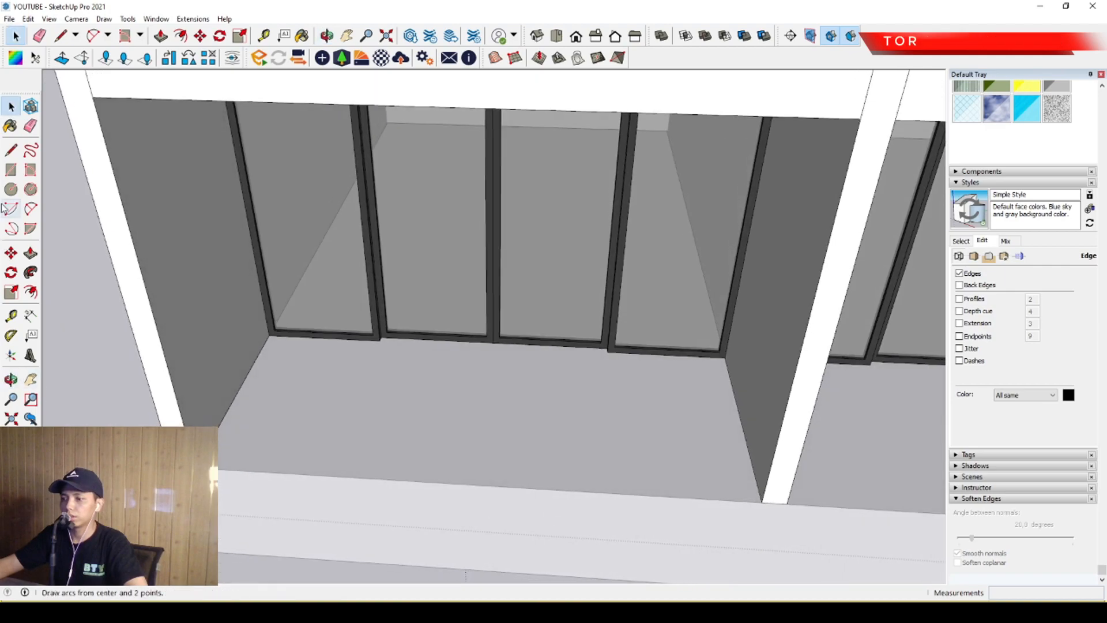
pyautogui.click(31, 169)
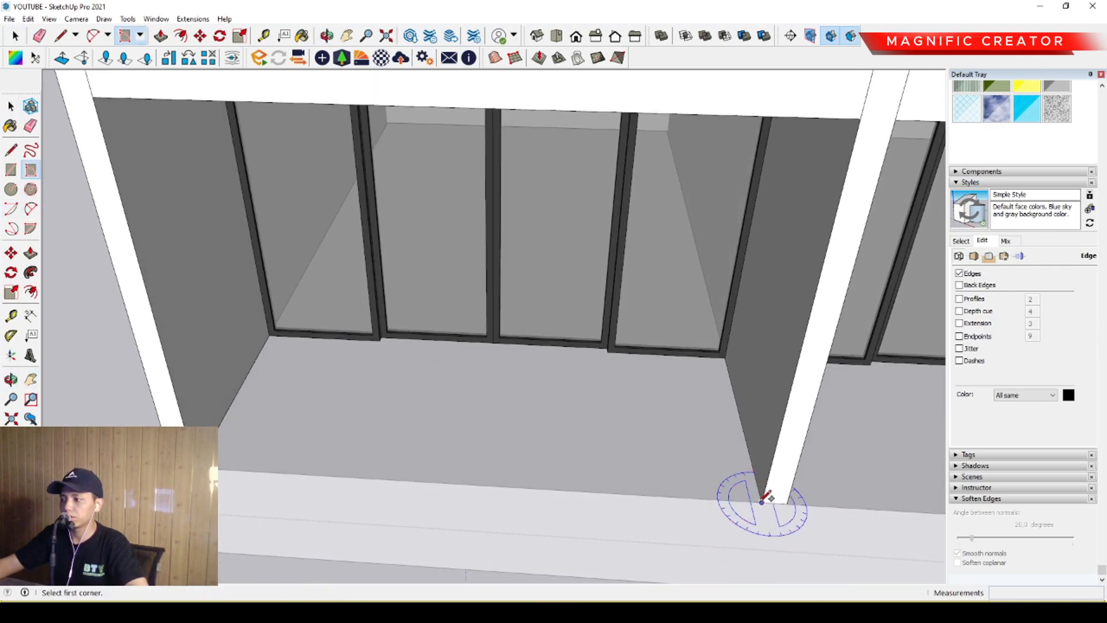
pyautogui.click(761, 501)
pyautogui.click(219, 470)
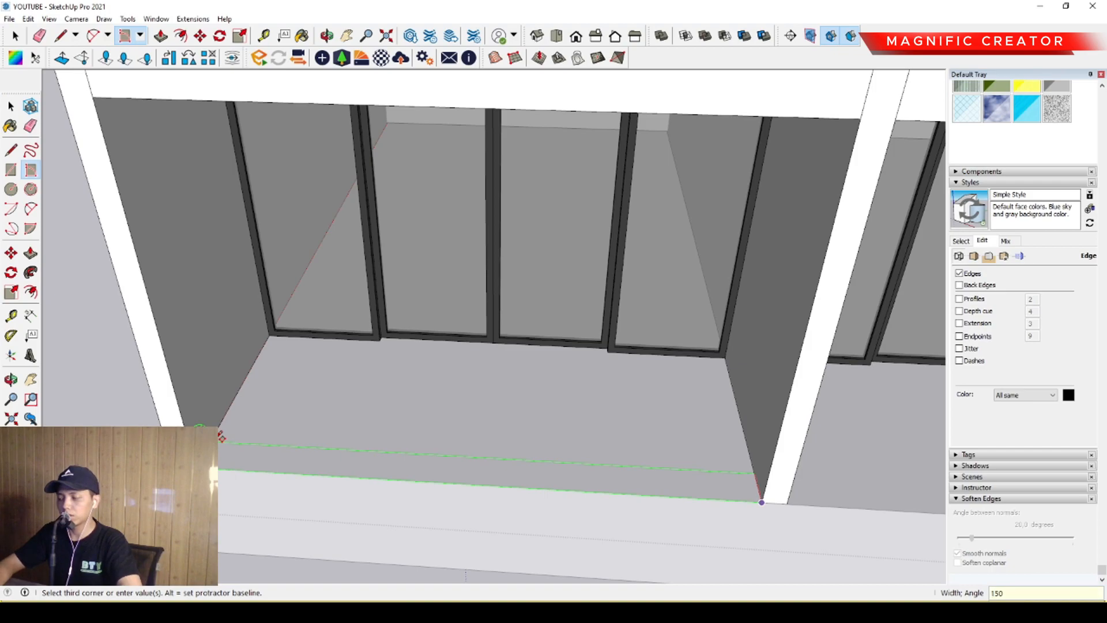
pyautogui.press('Return')
pyautogui.press('space')
pyautogui.scroll(2, 218, 468)
pyautogui.doubleClick(219, 475)
pyautogui.press('p')
pyautogui.press('space')
pyautogui.scroll(-2, 236, 450)
pyautogui.press('Escape')
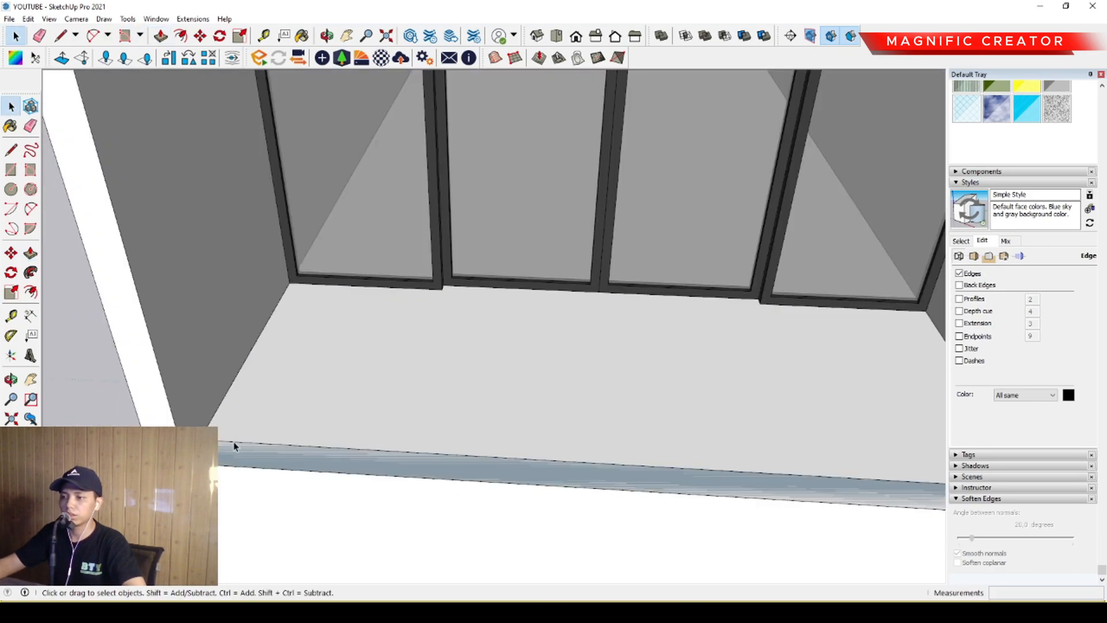
pyautogui.doubleClick(234, 446)
pyautogui.scroll(-2, 219, 458)
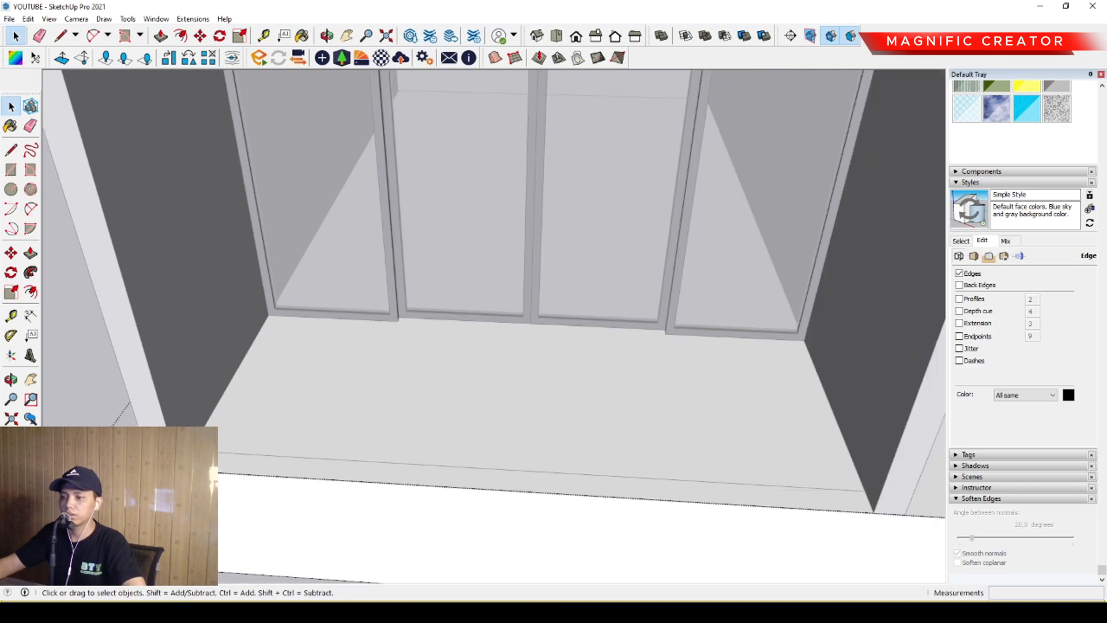
pyautogui.press('Escape')
pyautogui.hotkey('ctrl', 'a')
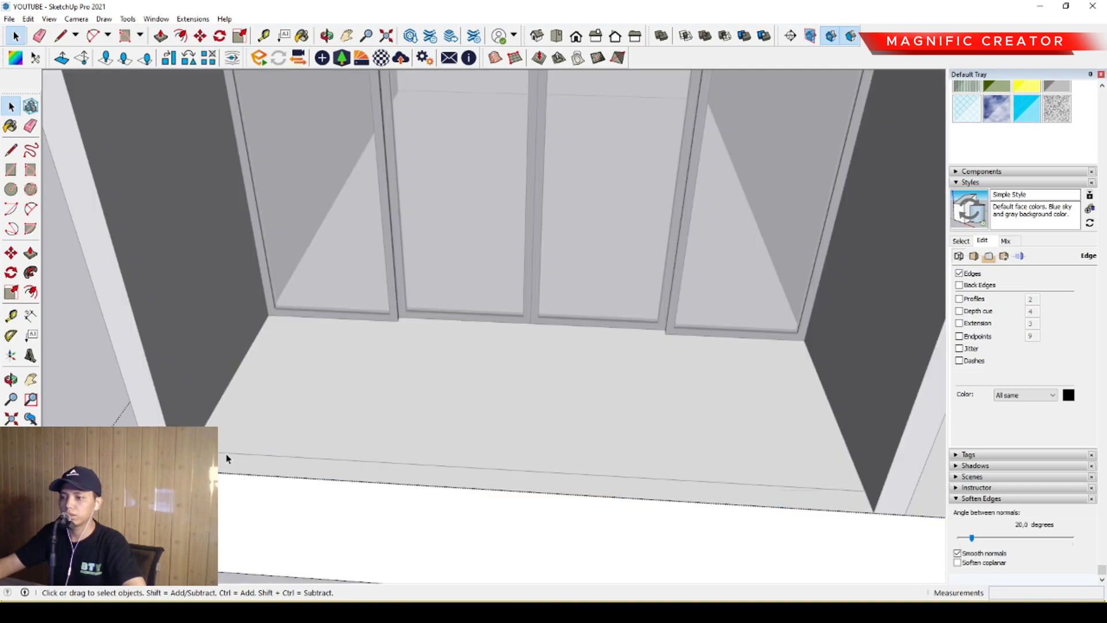
# Step: Push/Pull the narrow floor strip at the first balcony's front edge upward into a low curb
pyautogui.click(226, 462)
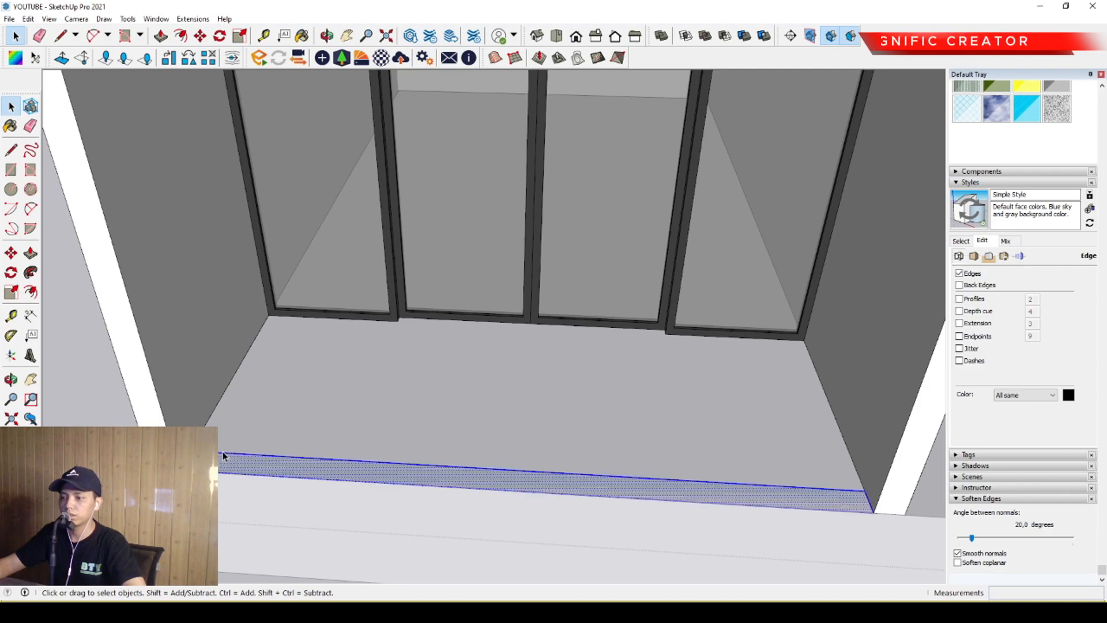
pyautogui.press('p')
pyautogui.click(193, 461)
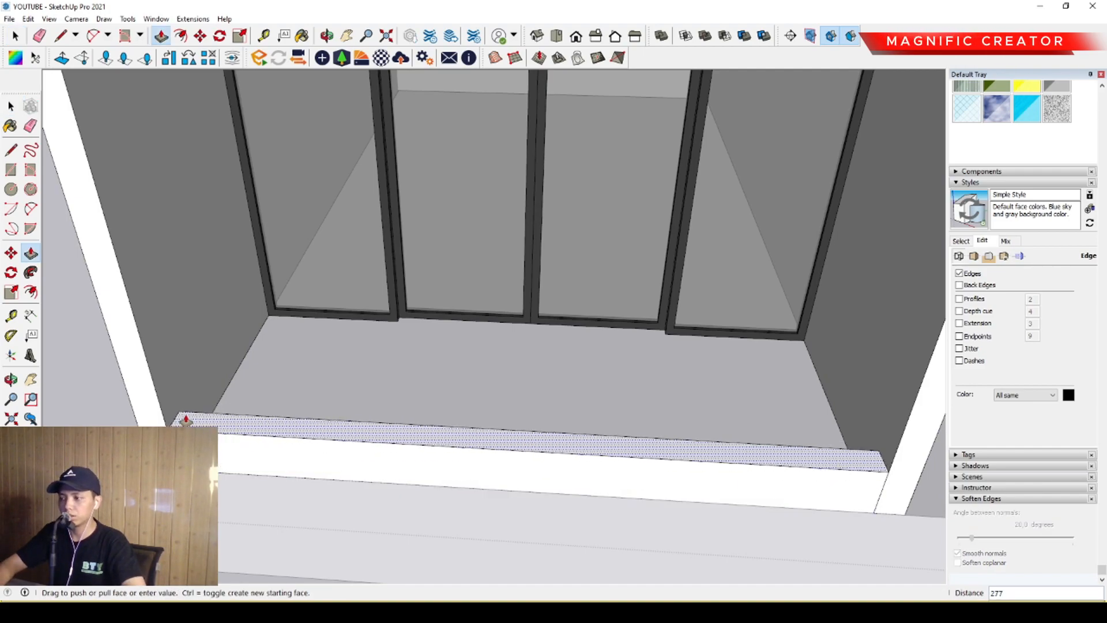
pyautogui.press('Return')
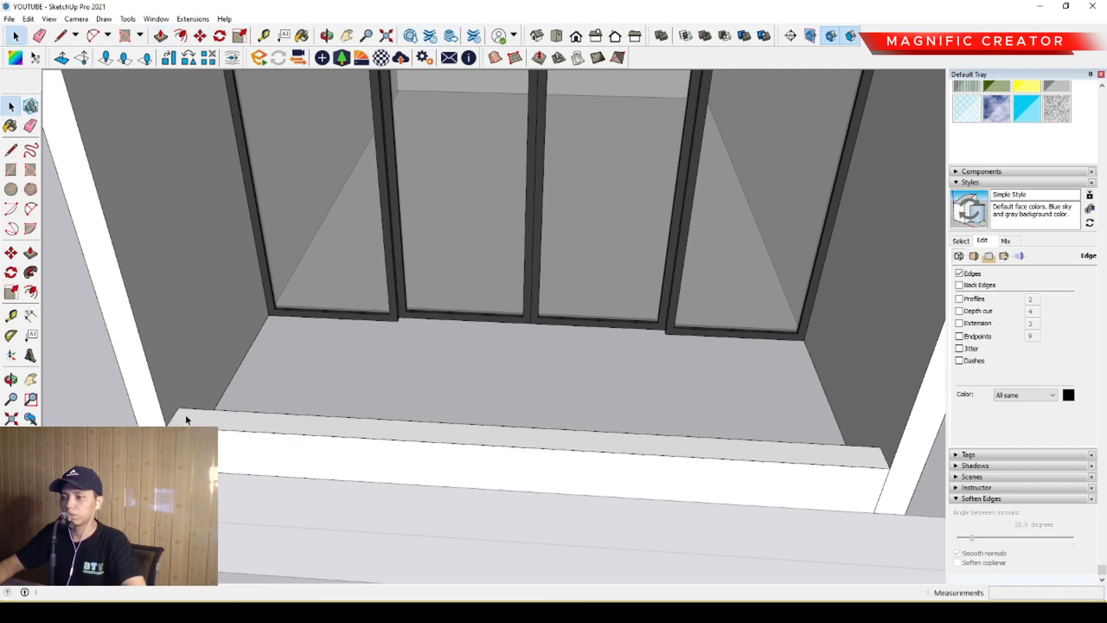
pyautogui.press('space')
# Step: Select the whole curb inside the storey component and copy it into the last bay at the far end of the facade
pyautogui.scroll(-6, 359, 457)
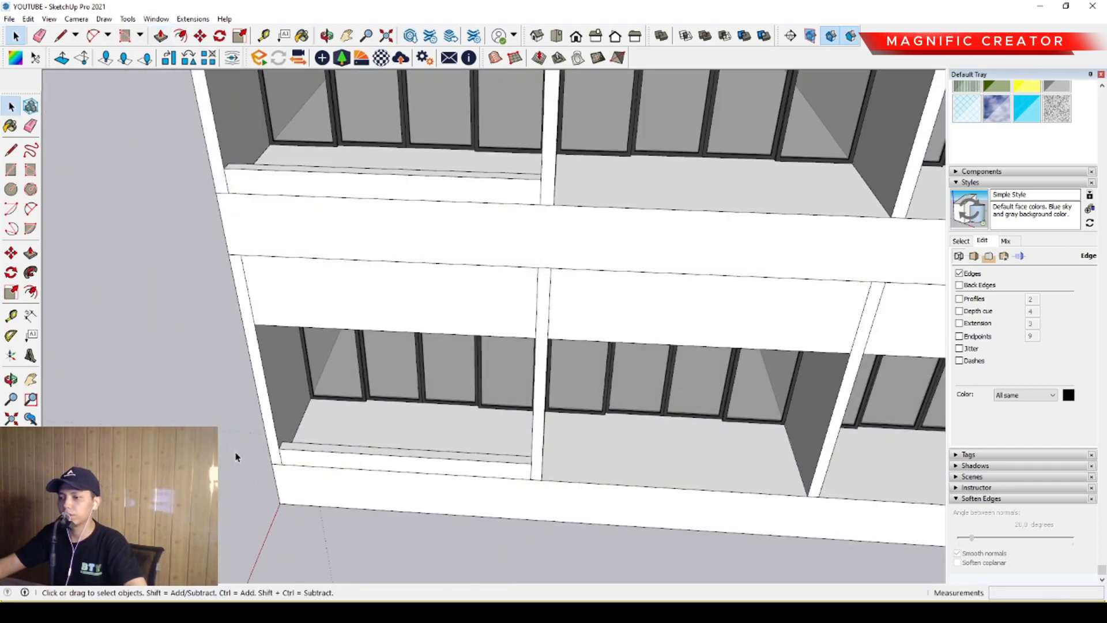
pyautogui.tripleClick(310, 459)
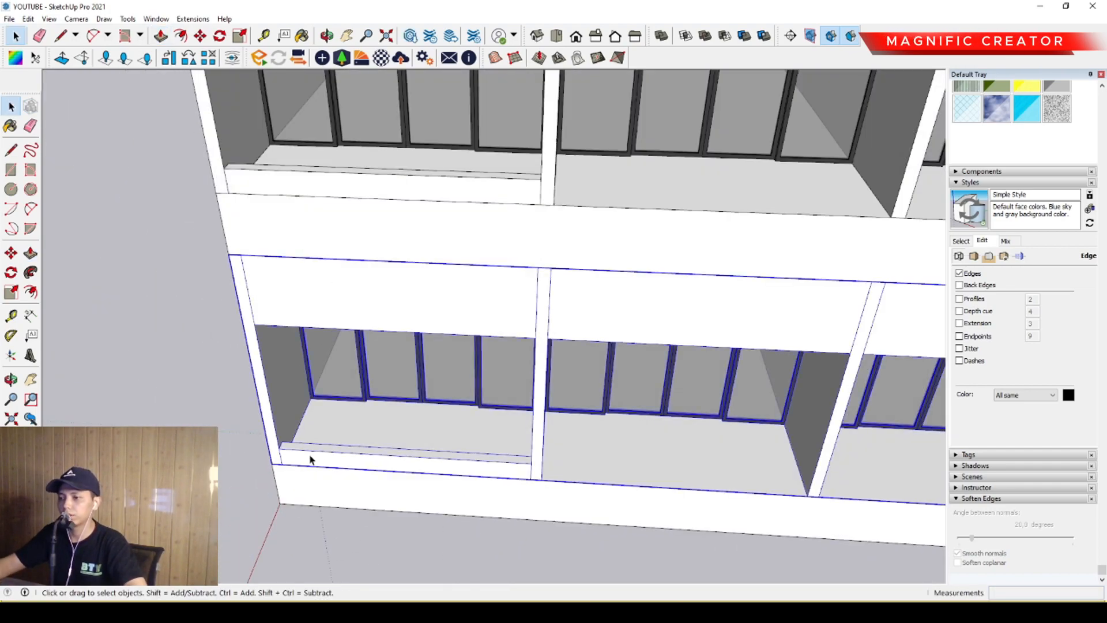
pyautogui.press('Escape')
pyautogui.tripleClick(302, 455)
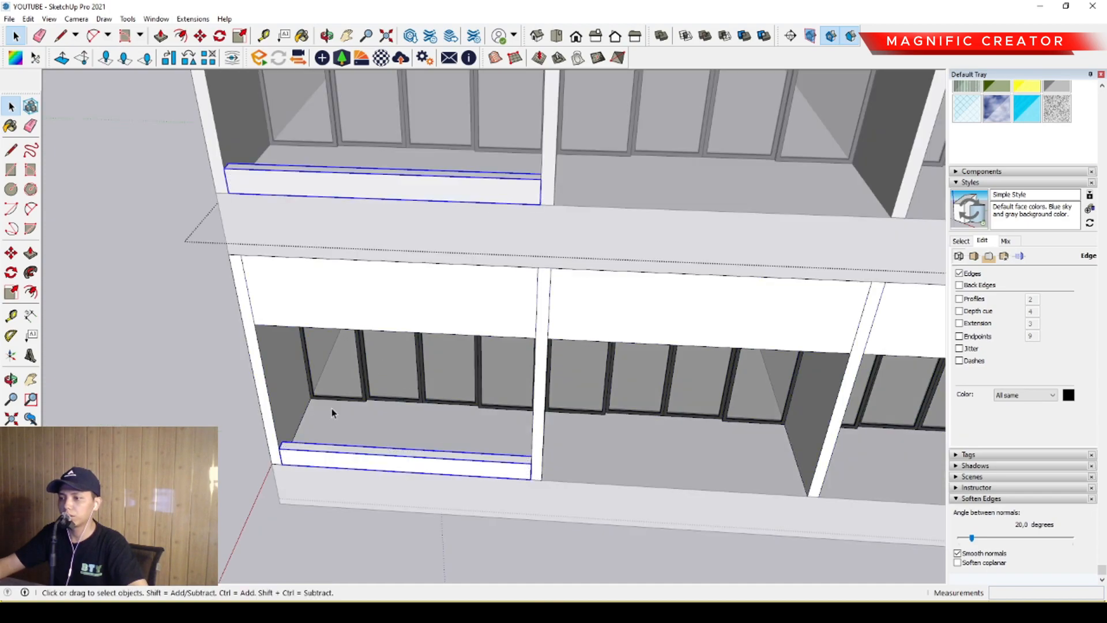
pyautogui.scroll(3, 340, 421)
pyautogui.press('m')
pyautogui.click(272, 467)
pyautogui.press('ctrl')
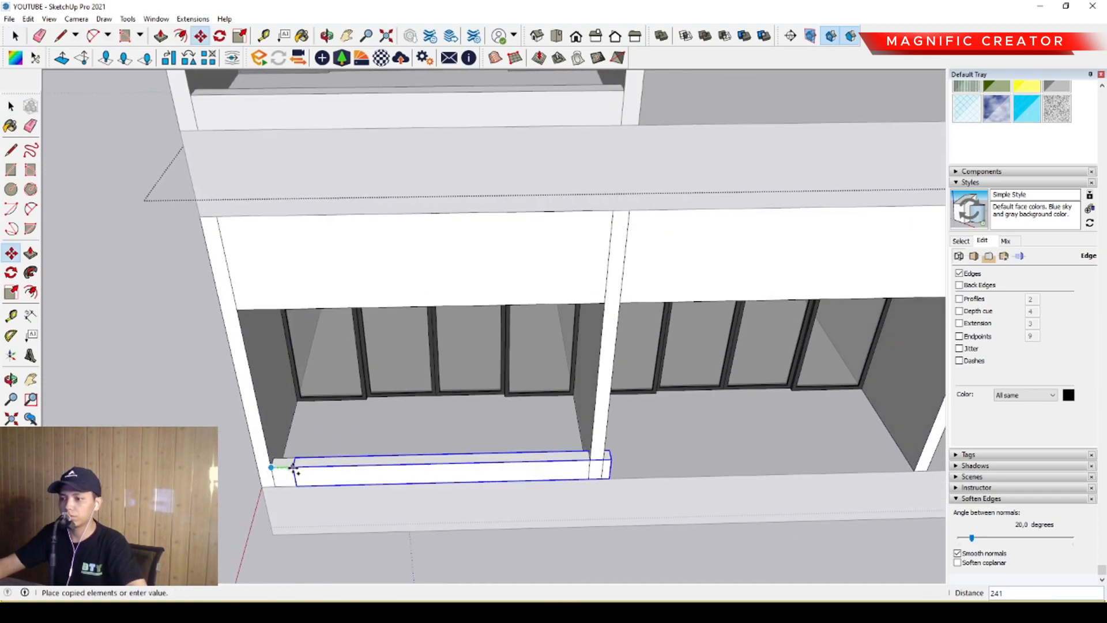
pyautogui.scroll(-4, 434, 460)
pyautogui.keyDown('shift'); pyautogui.moveTo(606, 444); pyautogui.dragTo(363, 432, button='middle'); pyautogui.keyUp('shift')
pyautogui.scroll(-2, 519, 415)
pyautogui.keyDown('shift'); pyautogui.moveTo(634, 409); pyautogui.dragTo(138, 402, button='middle'); pyautogui.keyUp('shift')
pyautogui.scroll(5, 490, 381)
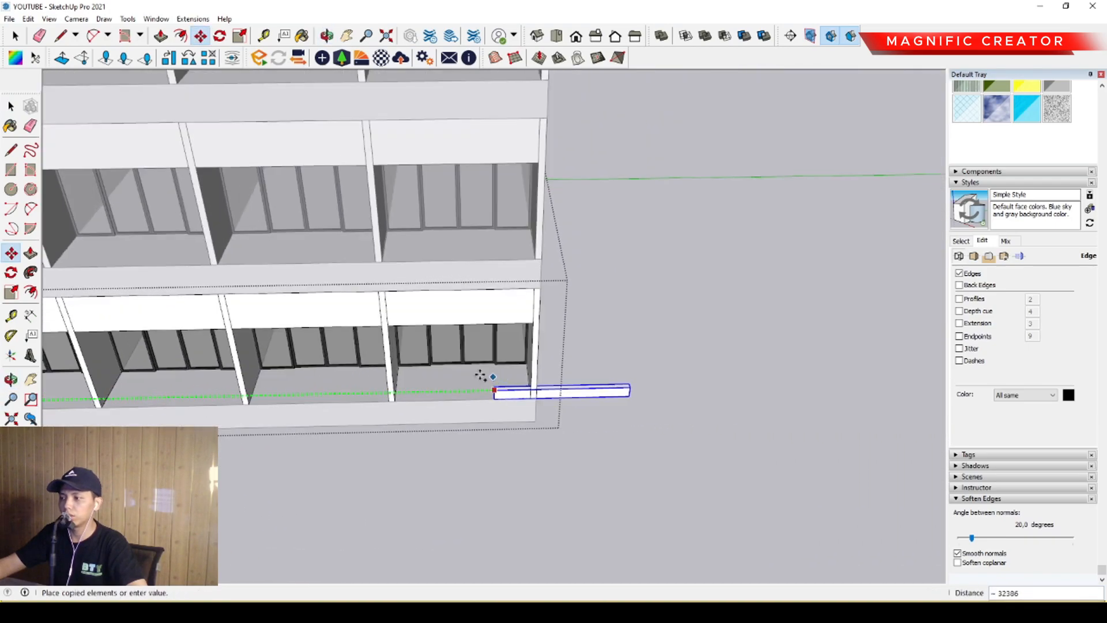
pyautogui.click(380, 367)
pyautogui.press('space')
# Step: Return to the first bay and copy its curb into the second bay, starting at the cross wall
pyautogui.scroll(-3, 475, 379)
pyautogui.scroll(3, 507, 398)
pyautogui.moveTo(517, 403); pyautogui.dragTo(554, 378, button='middle')
pyautogui.scroll(-3, 338, 365)
pyautogui.scroll(-3, 337, 365)
pyautogui.keyDown('shift'); pyautogui.moveTo(337, 366); pyautogui.dragTo(741, 292, button='middle'); pyautogui.keyUp('shift')
pyautogui.scroll(2, 369, 392)
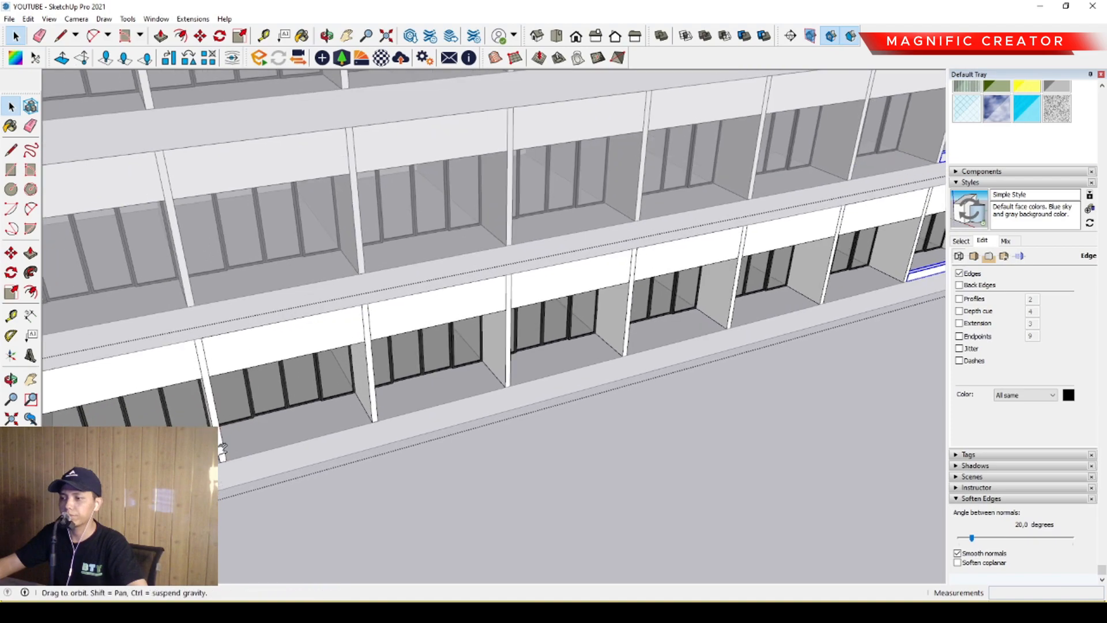
pyautogui.keyDown('shift'); pyautogui.moveTo(369, 392); pyautogui.dragTo(583, 369, button='middle'); pyautogui.keyUp('shift')
pyautogui.scroll(4, 349, 447)
pyautogui.click(297, 453)
pyautogui.scroll(2, 297, 453)
pyautogui.press('m')
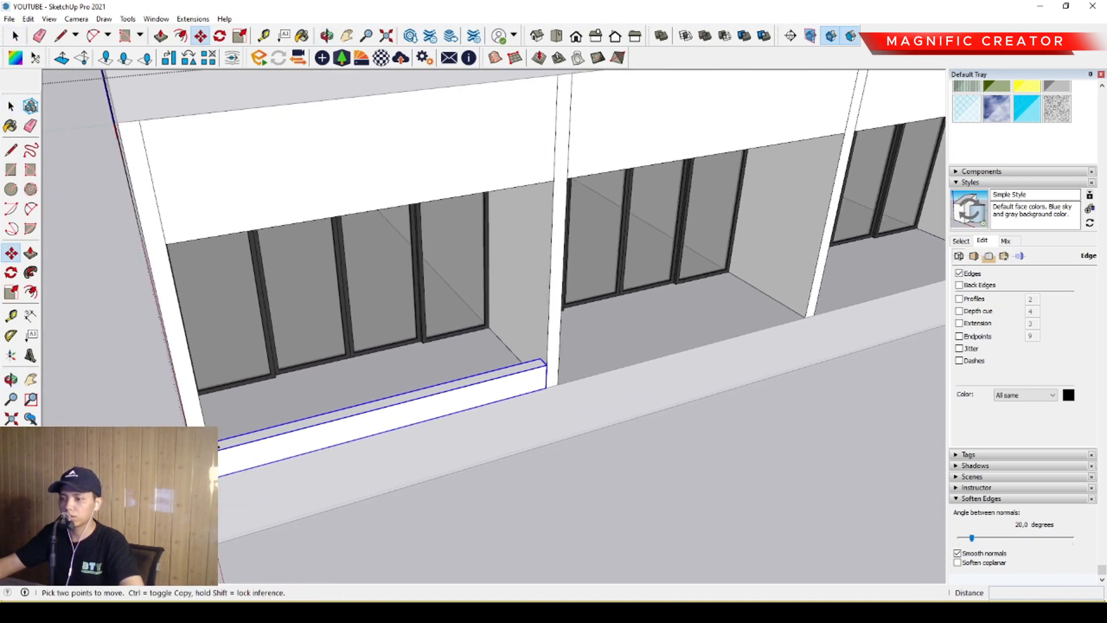
pyautogui.click(213, 455)
pyautogui.press('ctrl')
pyautogui.scroll(2, 542, 345)
pyautogui.keyDown('shift'); pyautogui.moveTo(542, 328); pyautogui.dragTo(264, 398, button='middle'); pyautogui.keyUp('shift')
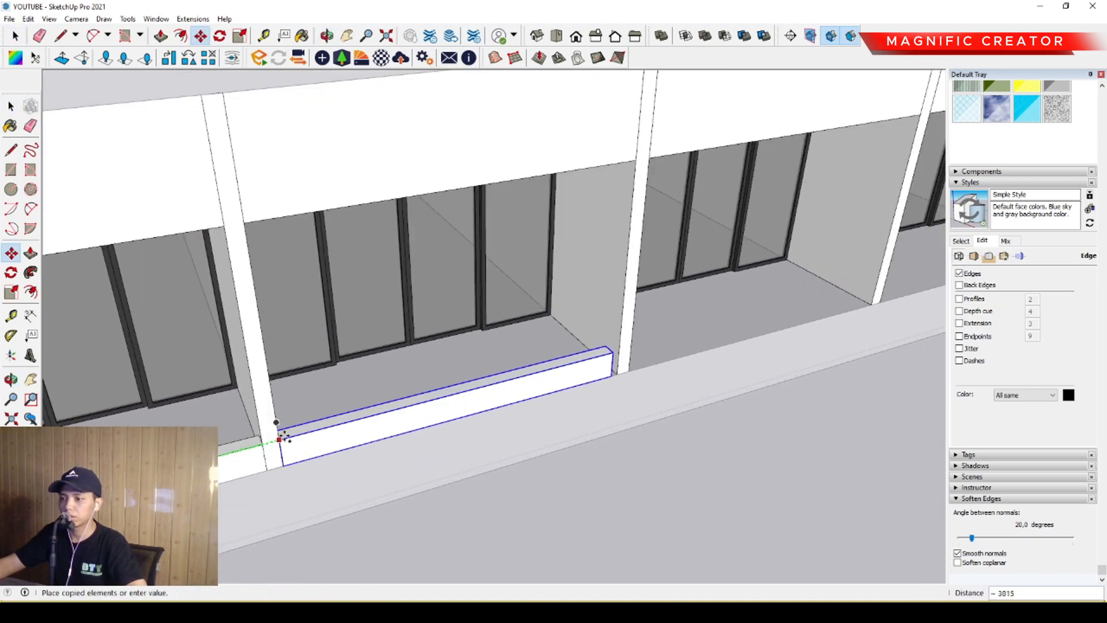
pyautogui.click(311, 448)
pyautogui.press('space')
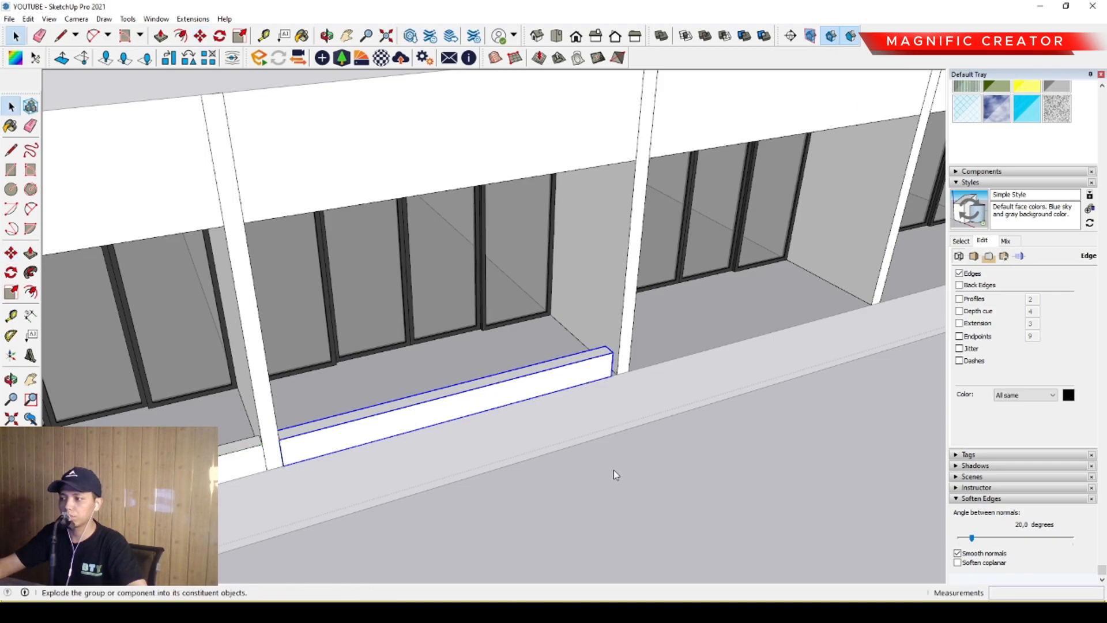
# Step: Open the second-bay curb and Push/Pull its end face until it meets the adjacent cross wall
pyautogui.doubleClick(558, 384)
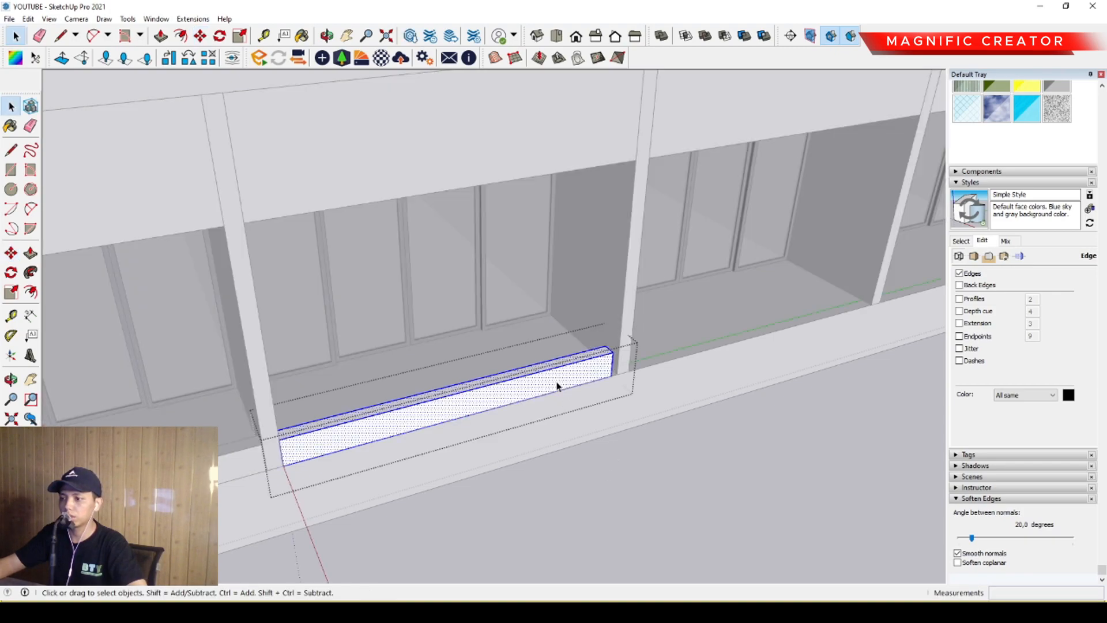
pyautogui.press('p')
pyautogui.scroll(2, 613, 352)
pyautogui.click(625, 347)
pyautogui.scroll(-1, 625, 348)
pyautogui.press('space')
pyautogui.click(643, 465)
# Step: Copy the fitted second-bay curb into the third bay and repeat the copy as an x9 array along the facade
pyautogui.moveTo(479, 389); pyautogui.dragTo(316, 444, button='middle')
pyautogui.scroll(3, 312, 430)
pyautogui.press('m')
pyautogui.click(192, 380)
pyautogui.press('ctrl')
pyautogui.scroll(-3, 350, 364)
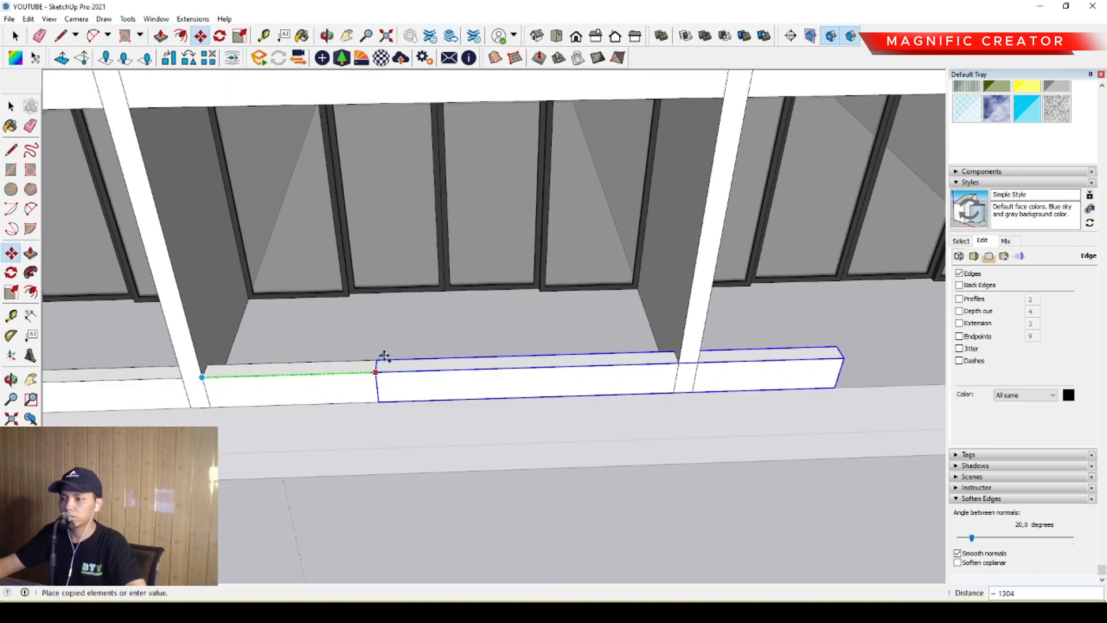
pyautogui.moveTo(351, 363); pyautogui.dragTo(85, 430, button='middle')
pyautogui.scroll(3, 295, 345)
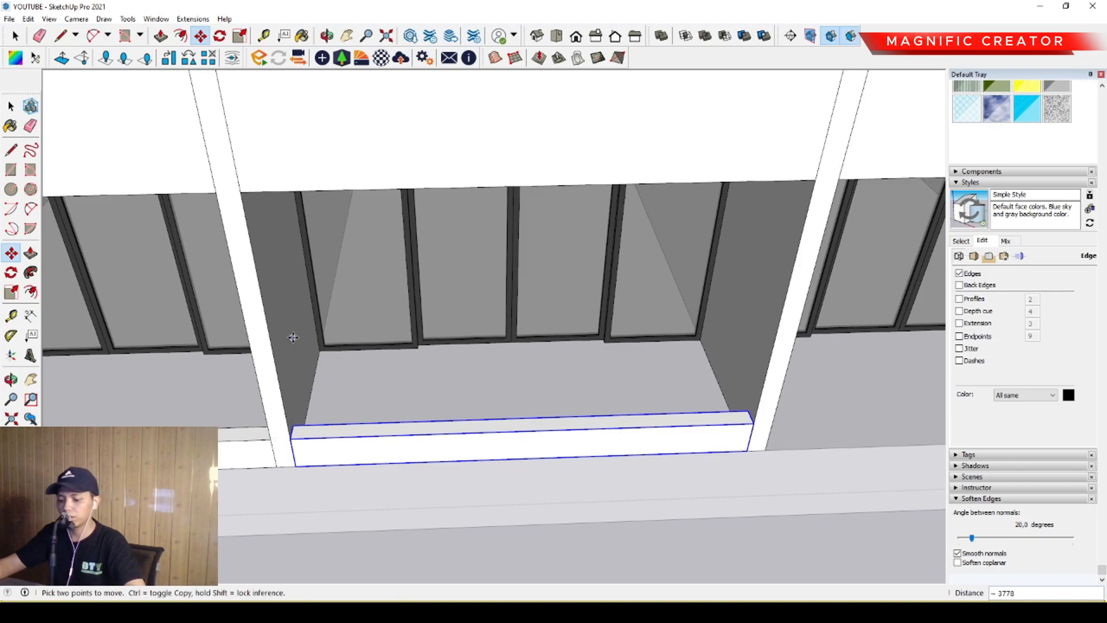
pyautogui.press('Return')
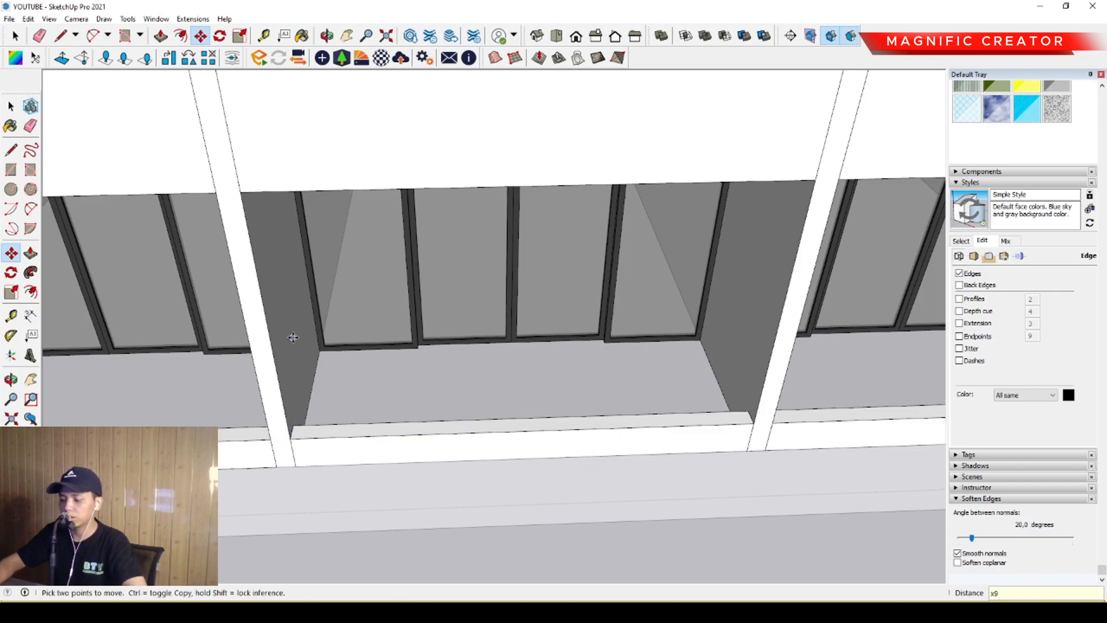
# Step: Delete the surplus arrayed curbs that extend beyond the far end of the building
pyautogui.press('space')
pyautogui.click(329, 373)
pyautogui.scroll(-5, 345, 377)
pyautogui.moveTo(455, 393); pyautogui.dragTo(314, 398, button='middle')
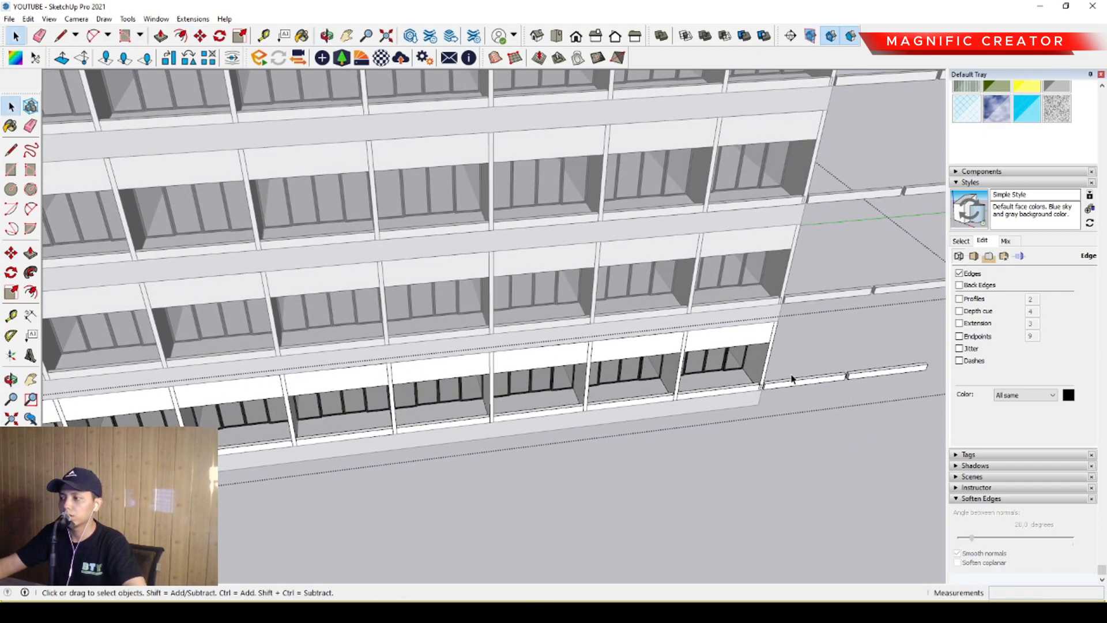
pyautogui.keyDown('shift'); pyautogui.moveTo(790, 378); pyautogui.dragTo(642, 380, button='middle'); pyautogui.keyUp('shift')
pyautogui.moveTo(806, 374); pyautogui.dragTo(659, 422)
pyautogui.press('Delete')
pyautogui.scroll(4, 610, 391)
pyautogui.scroll(2, 608, 390)
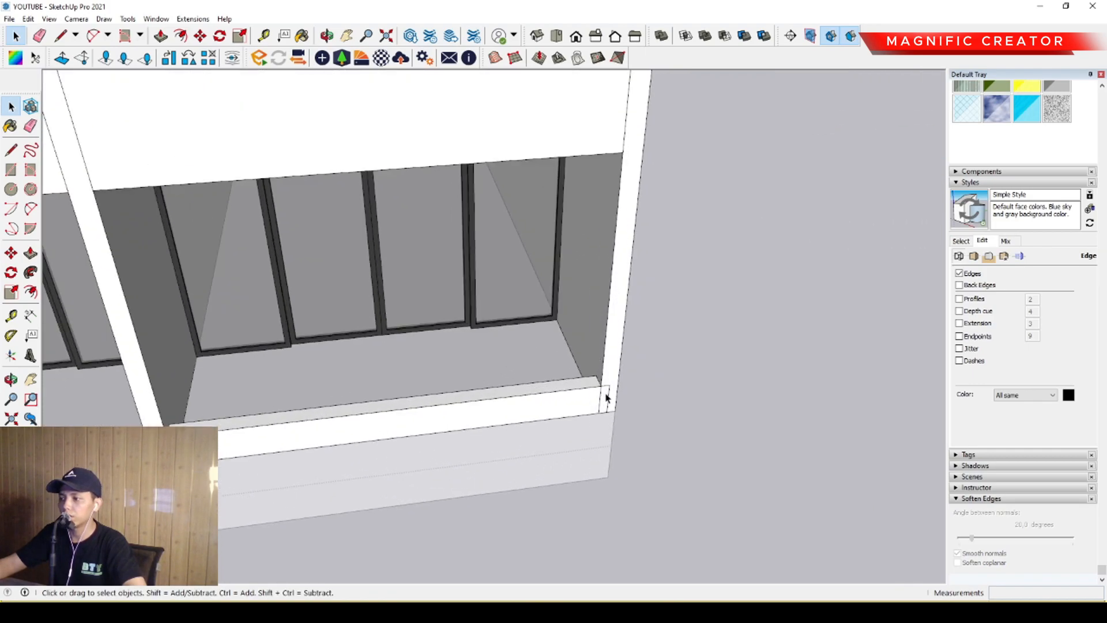
# Step: Return to the first bay and draw a thin rectangle centred along the full length of the curb's top face
pyautogui.scroll(-6, 605, 395)
pyautogui.scroll(8, 386, 411)
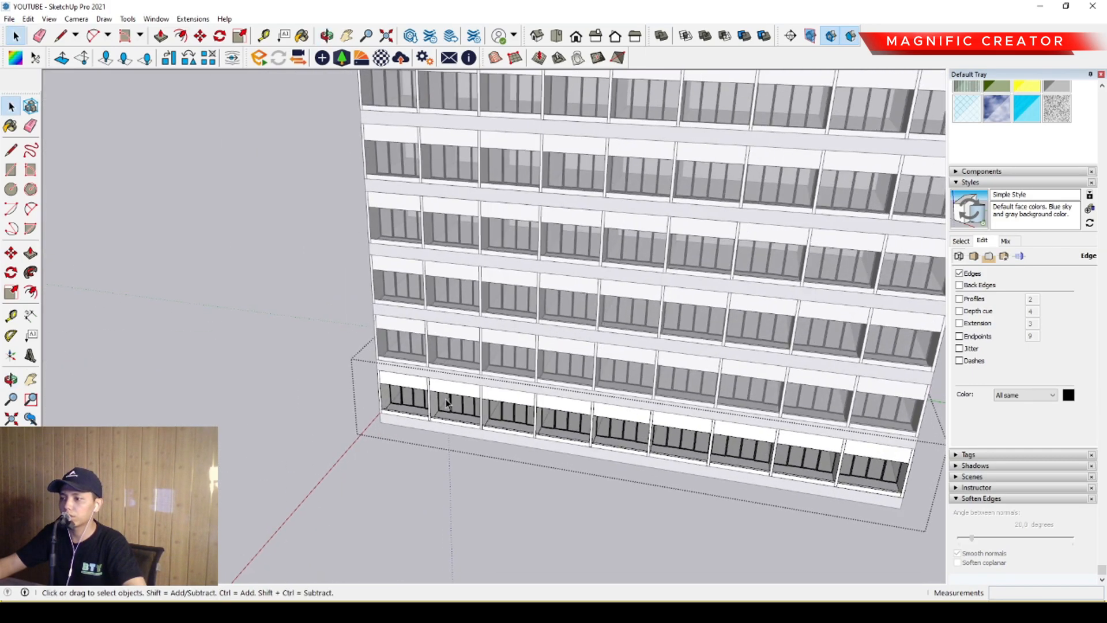
pyautogui.scroll(6, 414, 396)
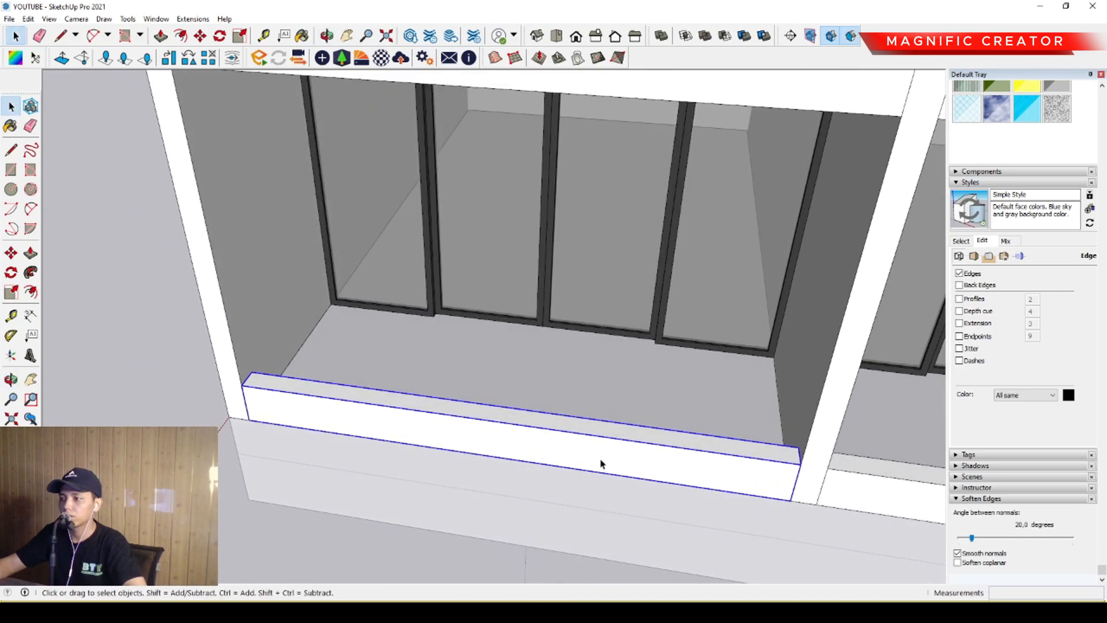
pyautogui.press('r')
pyautogui.click(763, 419)
pyautogui.moveTo(729, 422); pyautogui.dragTo(373, 390, button='middle')
pyautogui.scroll(5, 322, 346)
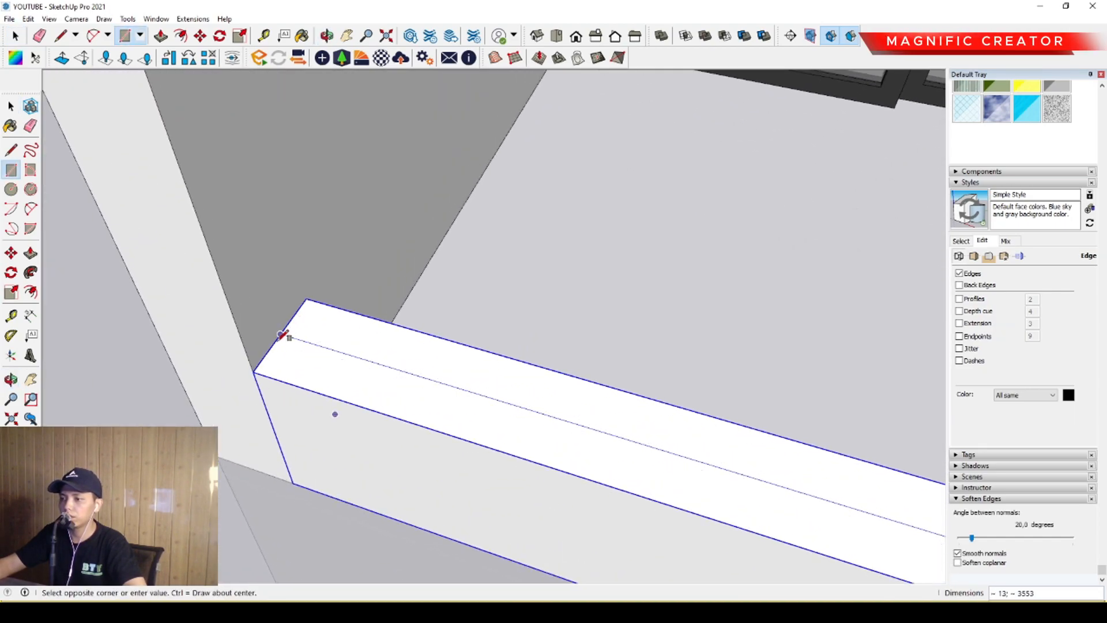
pyautogui.click(282, 345)
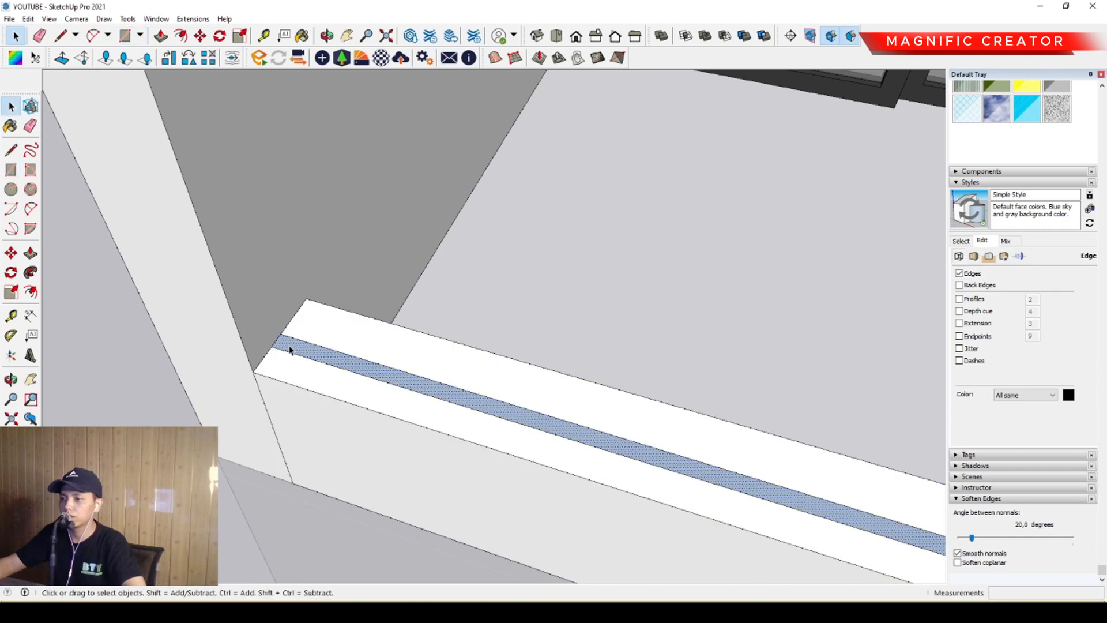
# Step: Push/Pull the thin strip up 1200 to form the balcony panel, and make the resulting solid a group
pyautogui.press('p')
pyautogui.click(290, 346)
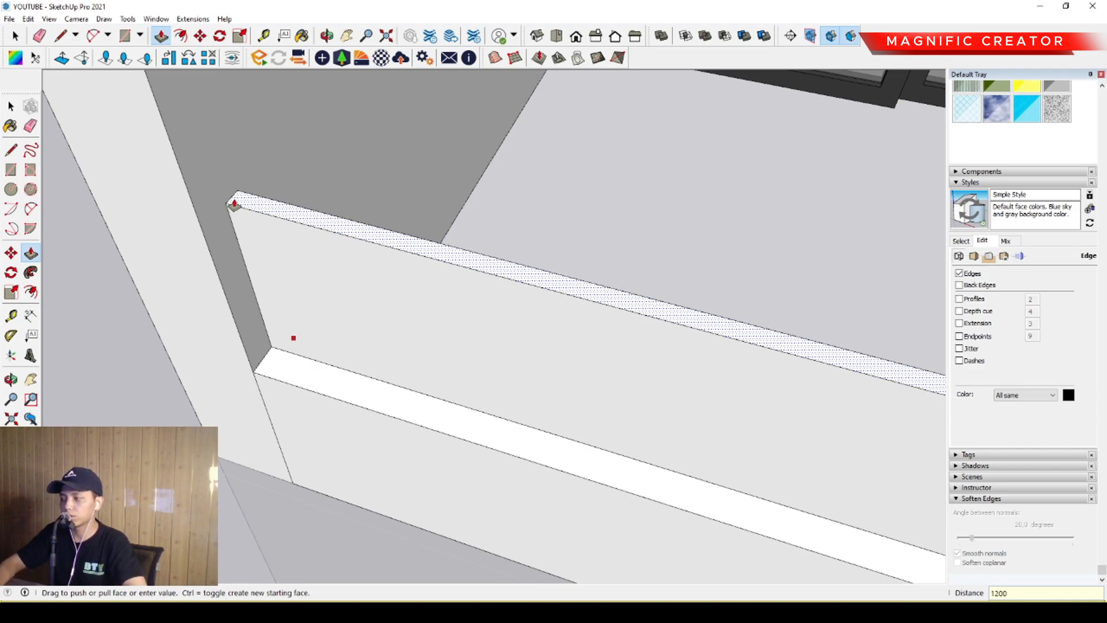
pyautogui.press('Return')
pyautogui.press('space')
pyautogui.scroll(-7, 234, 203)
pyautogui.moveTo(317, 322); pyautogui.dragTo(360, 312, button='middle')
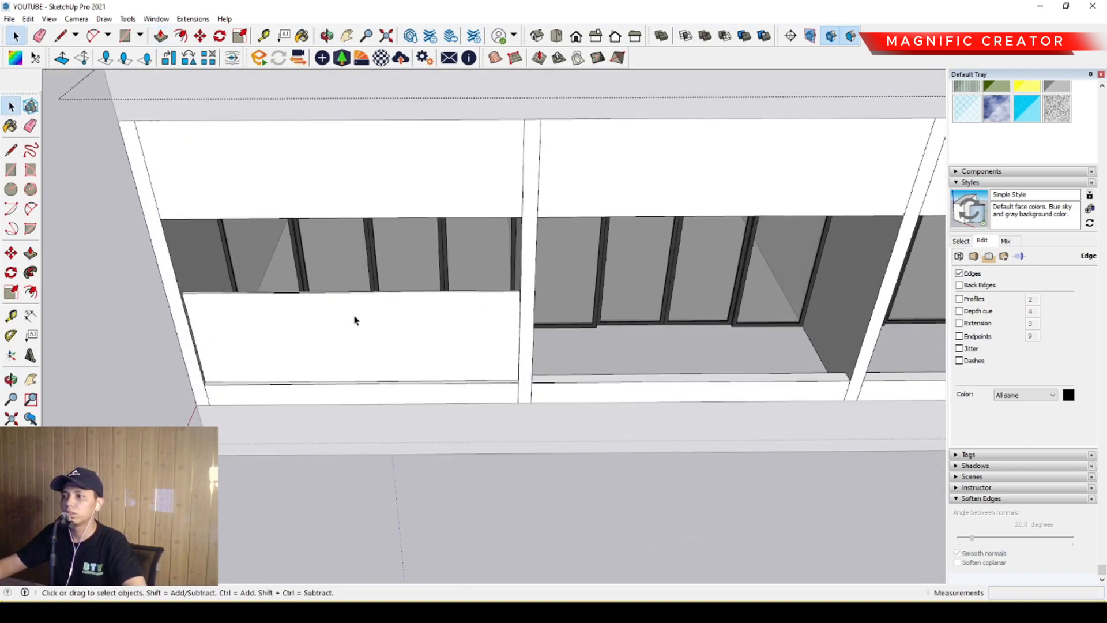
pyautogui.scroll(3, 360, 312)
pyautogui.tripleClick(248, 305)
pyautogui.rightClick(249, 306)
pyautogui.click(286, 409)
# Step: Draw a small handrail profile rectangle on the side cross wall, around the top corner of the balcony panel
pyautogui.scroll(2, 120, 296)
pyautogui.keyDown('shift'); pyautogui.moveTo(120, 296); pyautogui.dragTo(317, 323, button='middle'); pyautogui.keyUp('shift')
pyautogui.scroll(5, 303, 254)
pyautogui.press('r')
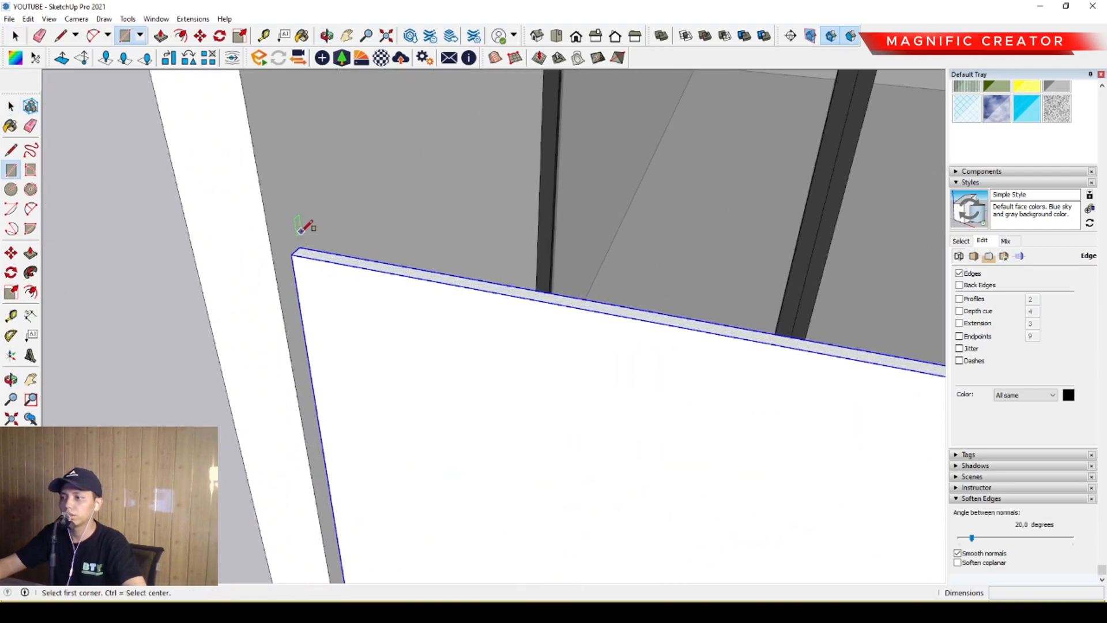
pyautogui.scroll(1, 299, 233)
pyautogui.click(312, 230)
pyautogui.scroll(1, 283, 265)
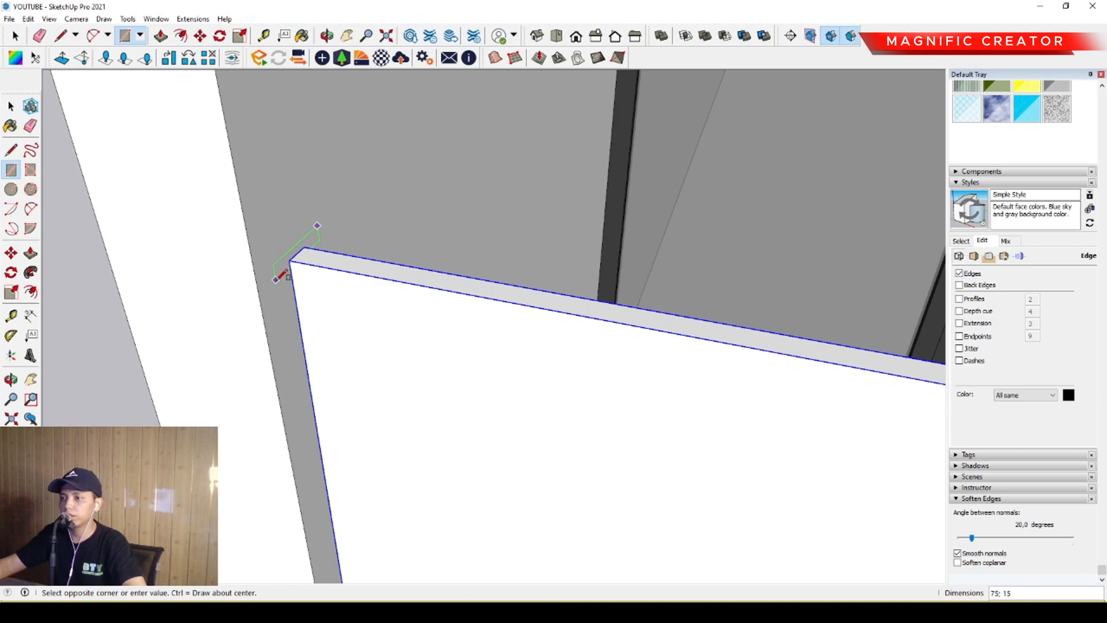
pyautogui.press('Escape')
pyautogui.click(277, 279)
pyautogui.click(313, 214)
# Step: Push/Pull the handrail profile across the bay to the opposite cross wall and group the resulting rail
pyautogui.press('space')
pyautogui.click(301, 235)
pyautogui.press('p')
pyautogui.click(301, 234)
pyautogui.scroll(-3, 594, 343)
pyautogui.moveTo(600, 361); pyautogui.dragTo(693, 277, button='middle')
pyautogui.click(686, 266)
pyautogui.press('space')
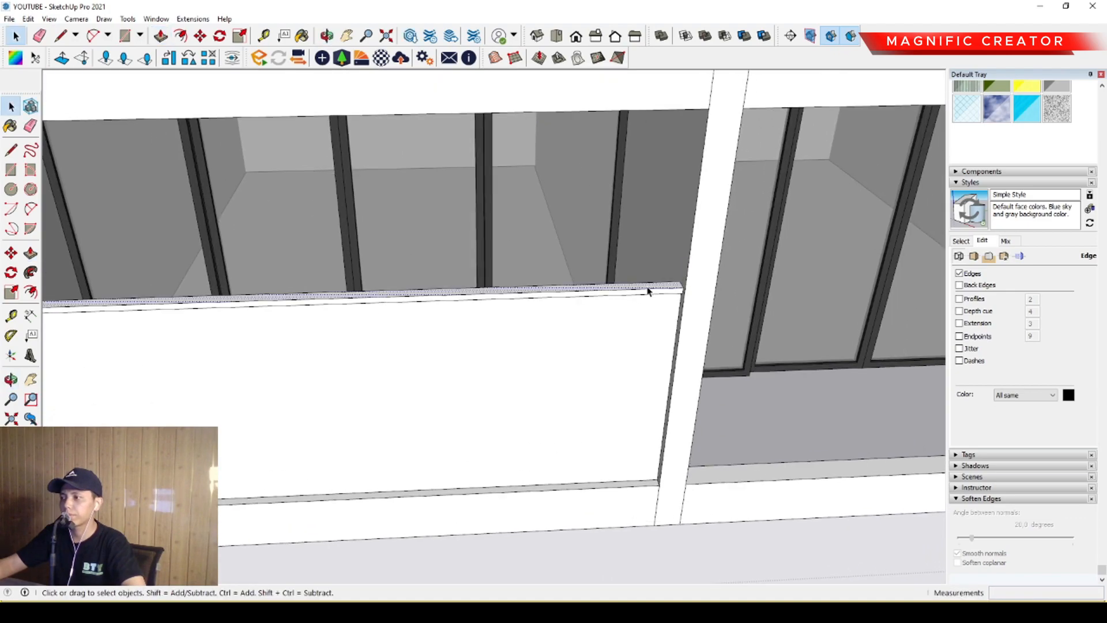
pyautogui.click(653, 293)
# Step: Sample the dark Color M07 material from a window frame and paint the handrail with it
pyautogui.scroll(5, 1091, 231)
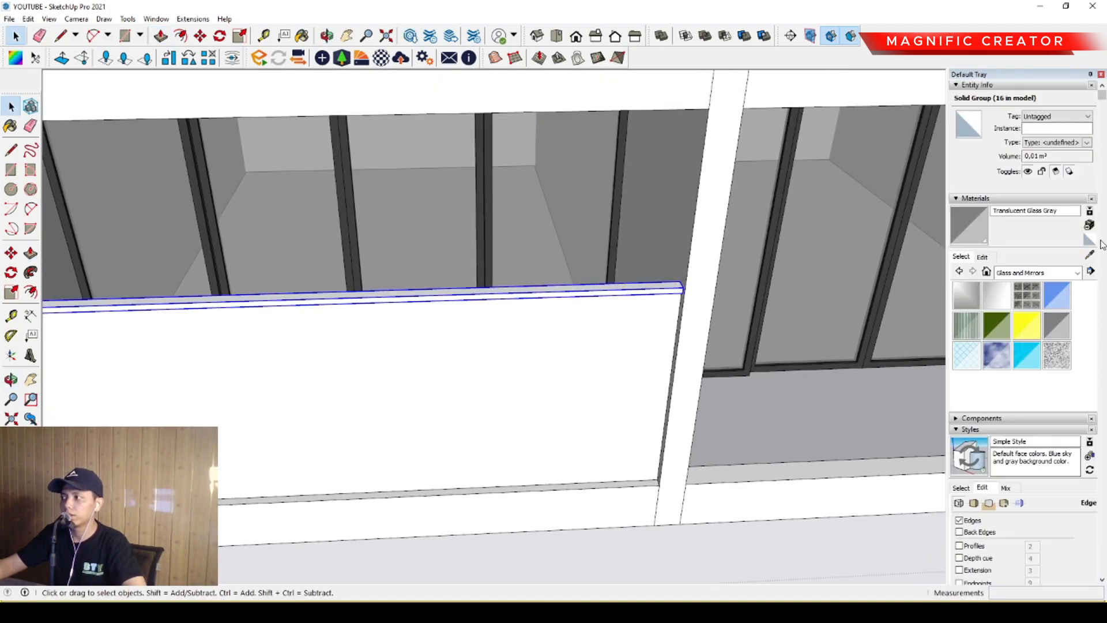
pyautogui.click(1089, 254)
pyautogui.scroll(2, 634, 193)
pyautogui.scroll(1, 639, 189)
pyautogui.click(606, 188)
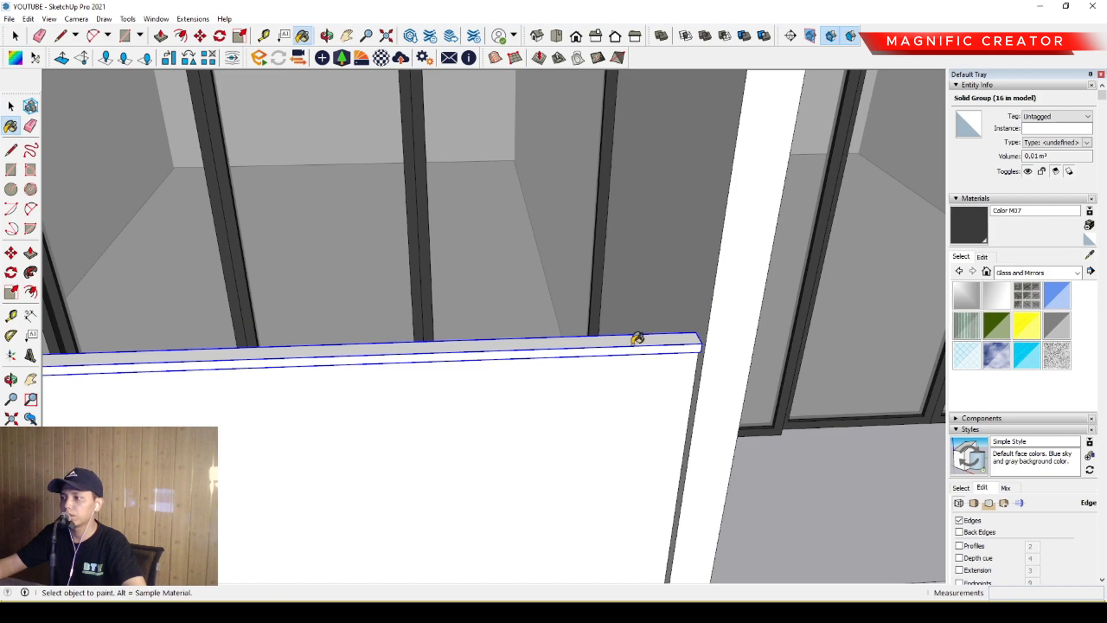
pyautogui.click(633, 340)
# Step: Paint the balcony panel below the handrail with the Translucent Glass Blue material
pyautogui.press('space')
pyautogui.click(1057, 302)
pyautogui.click(614, 395)
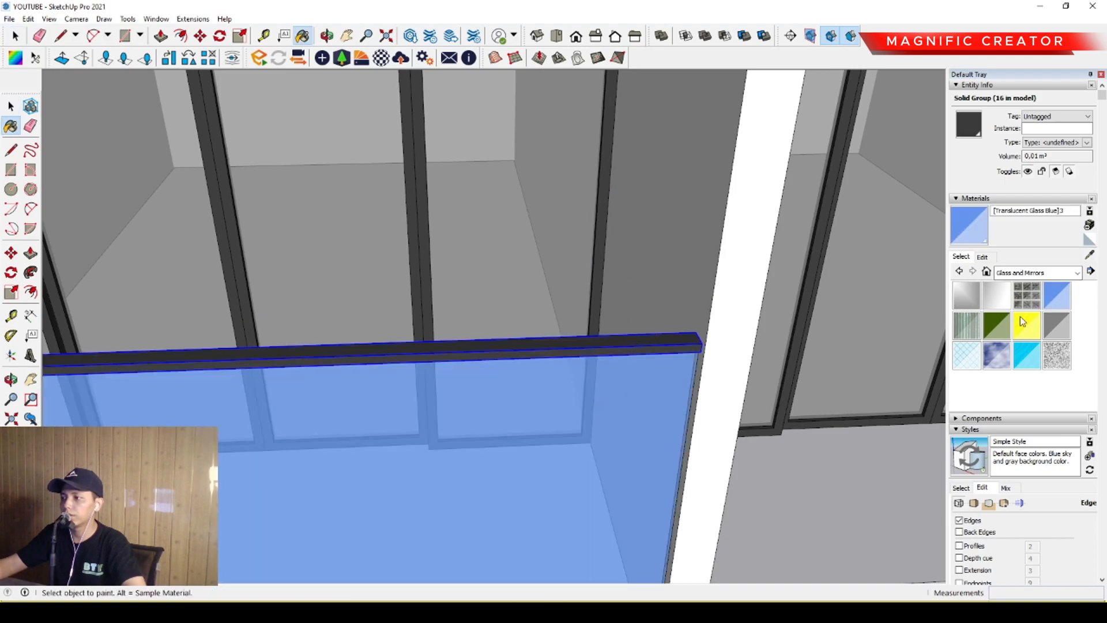
# Step: Sample the Translucent Glass Gray material from the window glass for use on the balcony panel
pyautogui.keyDown('alt'); pyautogui.click(514, 217); pyautogui.keyUp('alt')
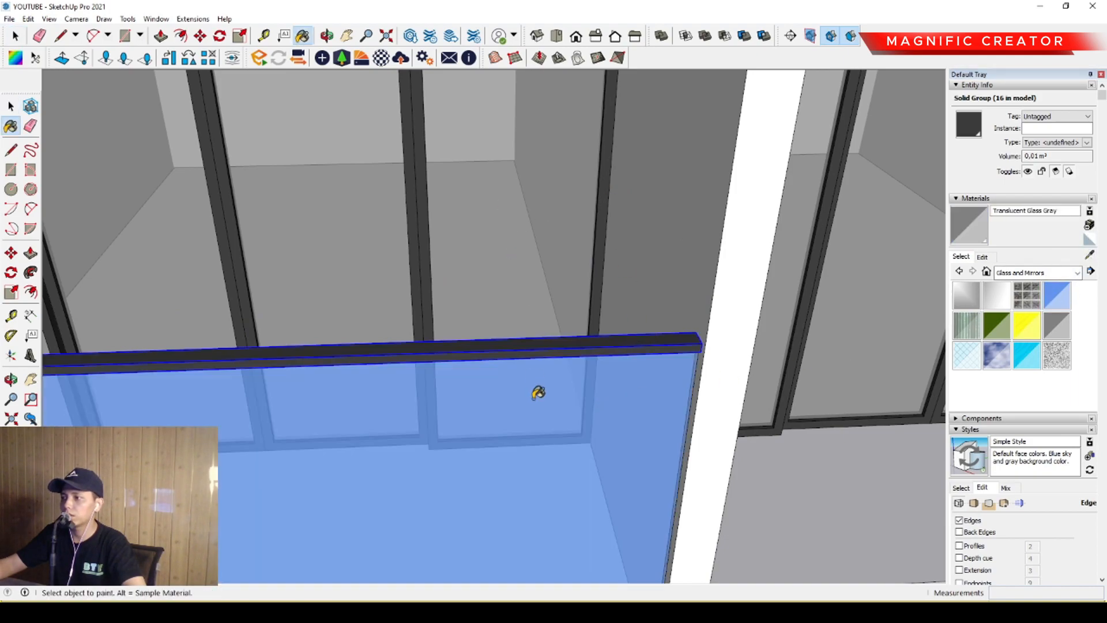
# Step: Paint the first balcony's railing panel with Translucent Glass Gray
pyautogui.click(531, 378)
pyautogui.press('space')
pyautogui.scroll(-3, 528, 400)
pyautogui.moveTo(360, 412); pyautogui.dragTo(409, 337, button='middle')
pyautogui.click(328, 357)
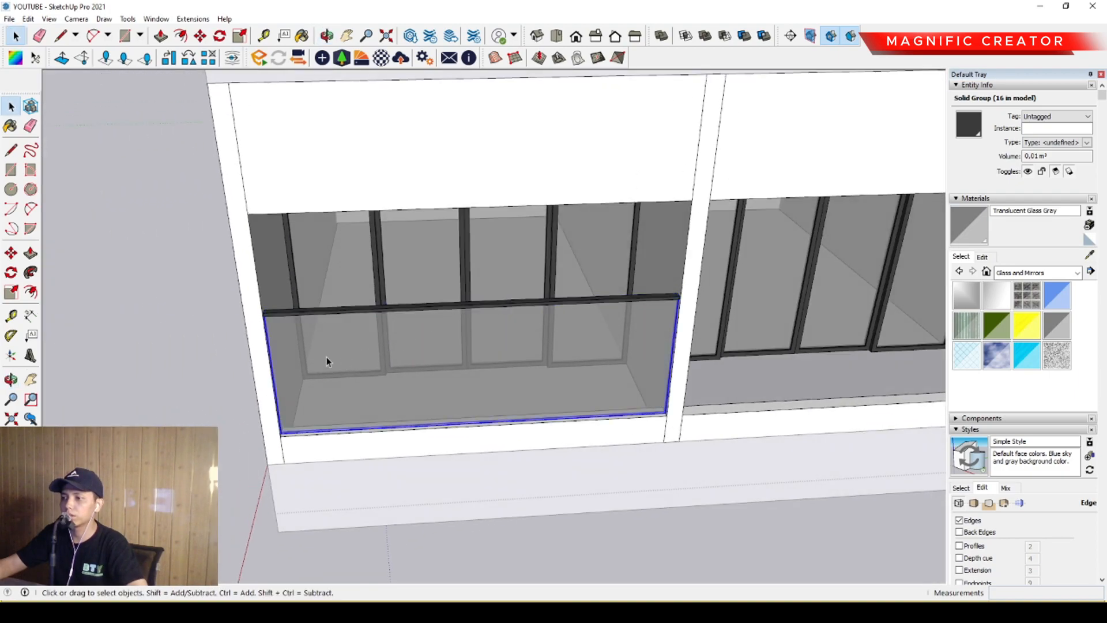
pyautogui.scroll(2, 328, 358)
pyautogui.moveTo(329, 358); pyautogui.dragTo(437, 294, button='middle')
pyautogui.scroll(-1, 444, 293)
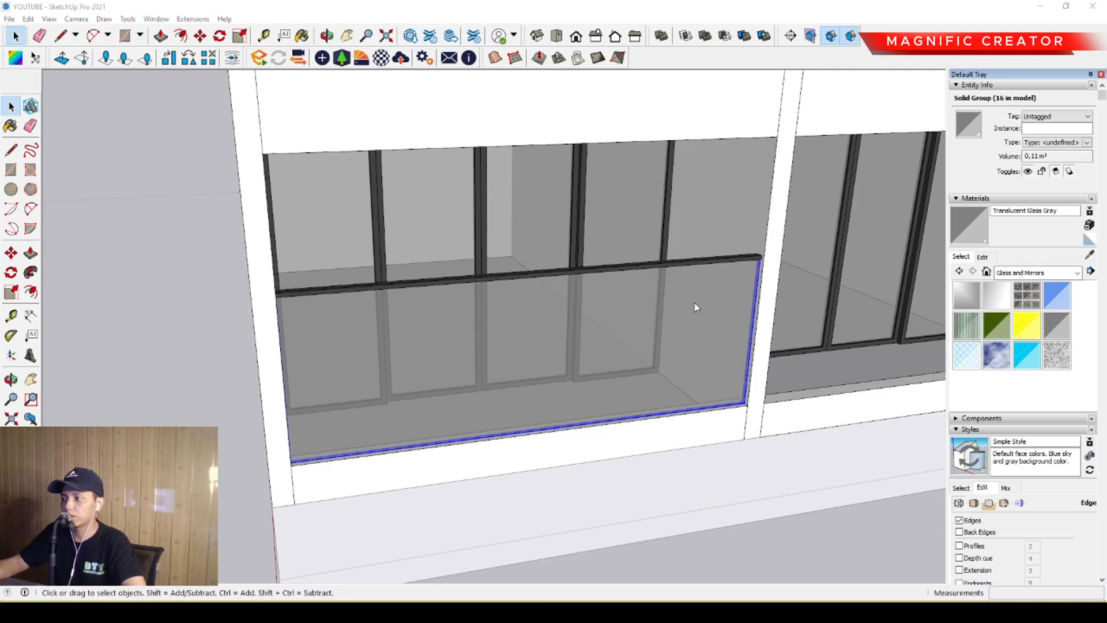
# Step: Paint the railing panel with the "railing glass" material and set that material's opacity to 44
pyautogui.click(968, 227)
pyautogui.click(602, 314)
pyautogui.press('space')
pyautogui.scroll(-2, 617, 322)
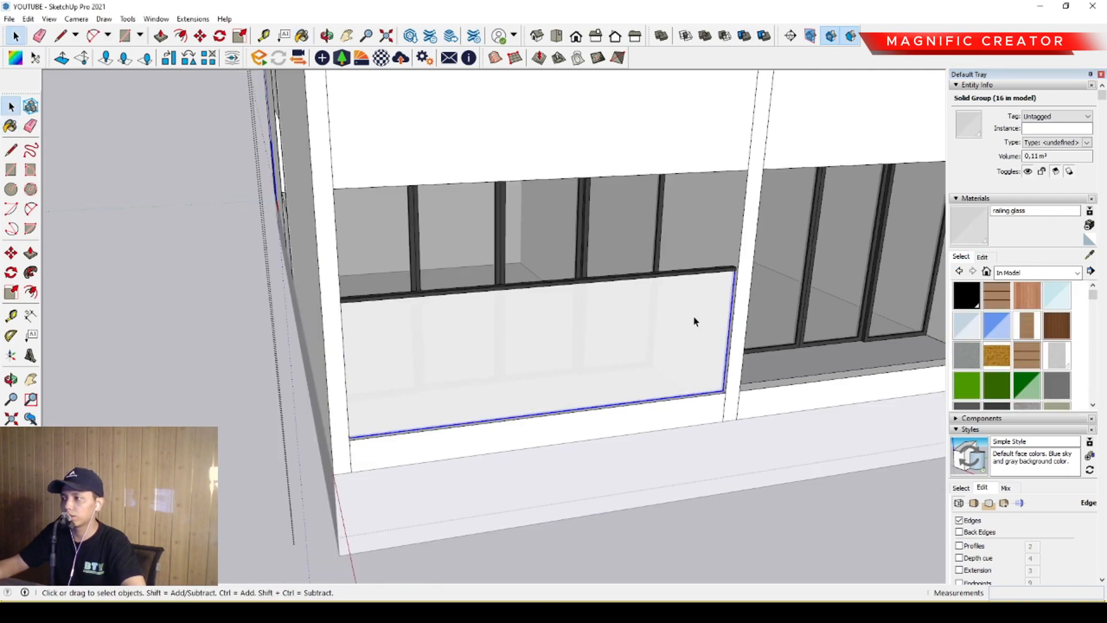
pyautogui.click(983, 256)
pyautogui.click(998, 435)
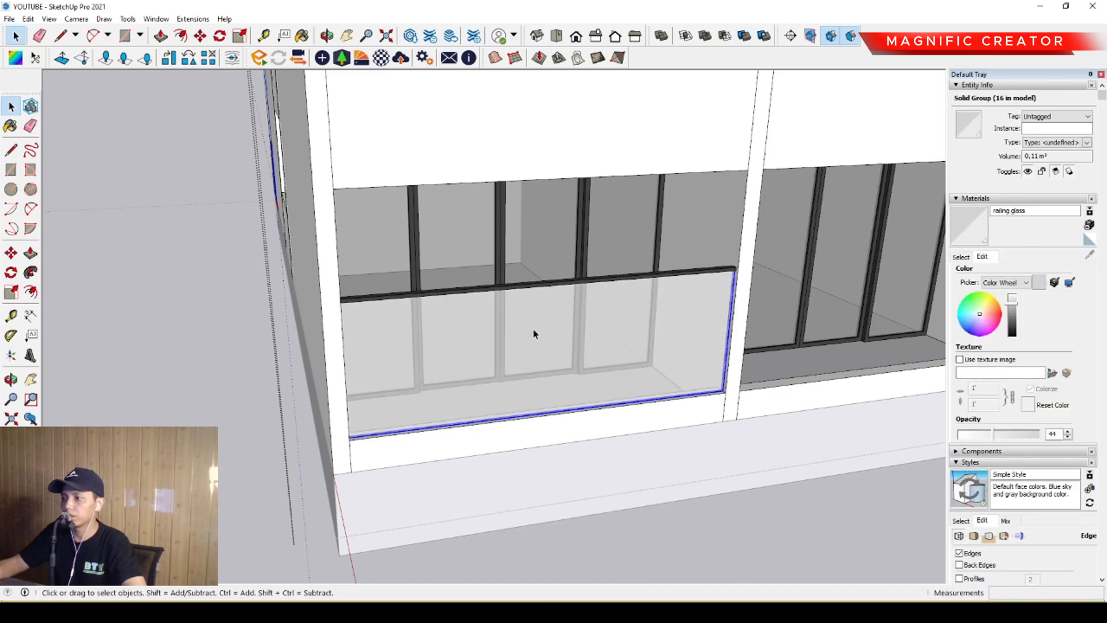
# Step: Copy the glass panel and its dark handrail from the first bay to the bay at the far end of the lowest floor
pyautogui.scroll(2, 747, 281)
pyautogui.moveTo(328, 375); pyautogui.dragTo(441, 412, button='middle')
pyautogui.scroll(2, 443, 415)
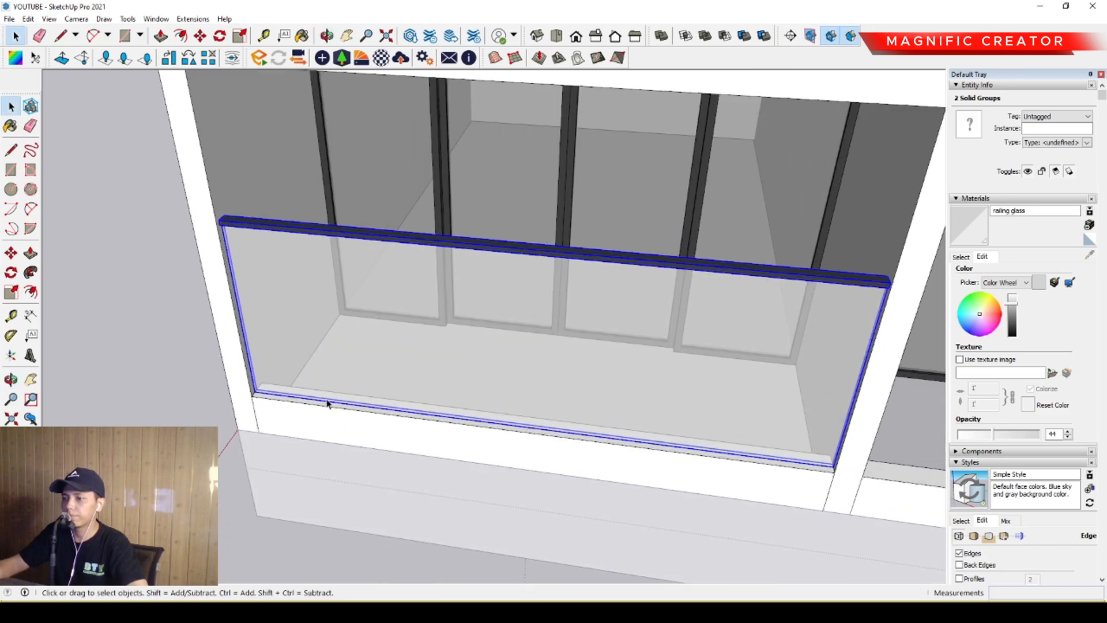
pyautogui.scroll(2, 333, 399)
pyautogui.press('m')
pyautogui.scroll(-2, 248, 398)
pyautogui.click(247, 388)
pyautogui.press('ctrl')
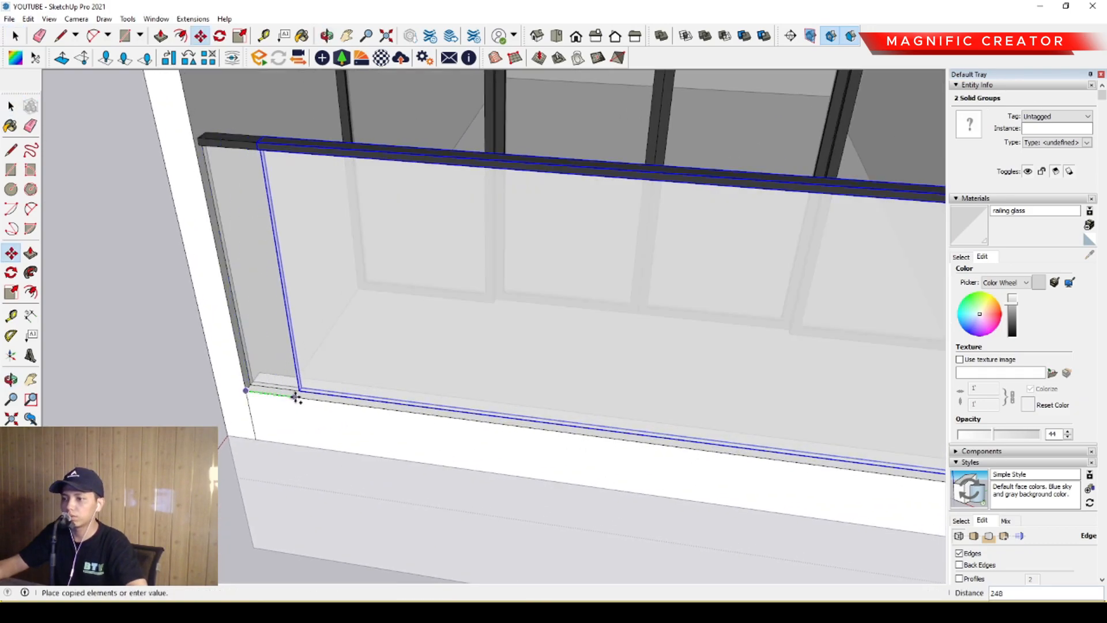
pyautogui.scroll(-4, 586, 434)
pyautogui.scroll(-4, 461, 314)
pyautogui.scroll(5, 370, 328)
pyautogui.click(269, 346)
pyautogui.scroll(2, 568, 383)
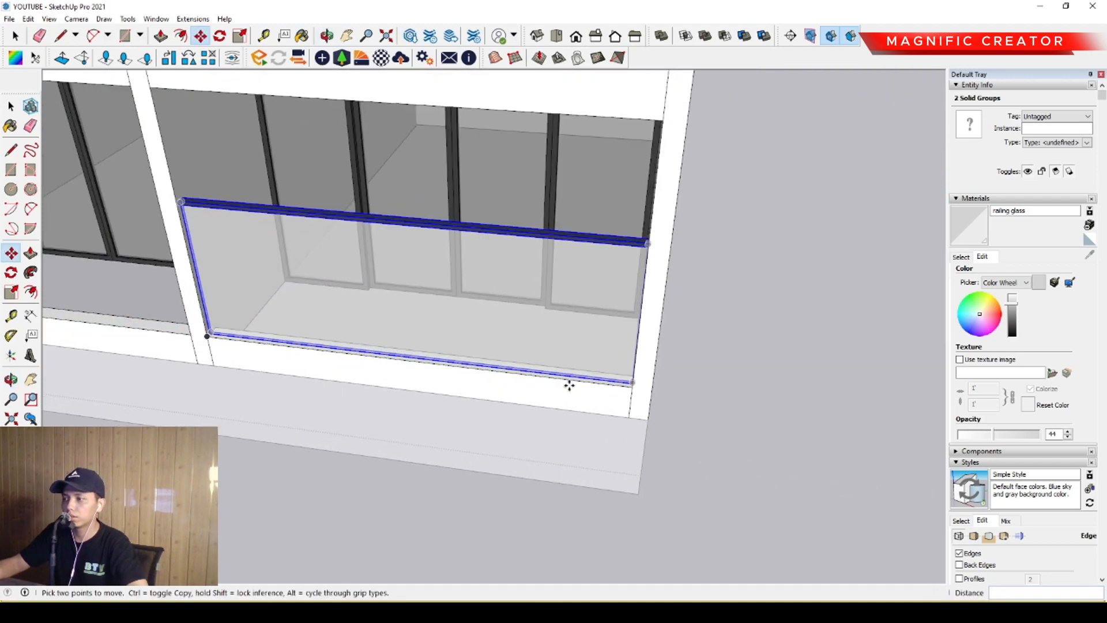
# Step: Copy the end bay's glass panel and handrail into the neighbouring bay
pyautogui.click(636, 378)
pyautogui.press('ctrl')
pyautogui.keyDown('shift'); pyautogui.moveTo(534, 378); pyautogui.dragTo(833, 374, button='middle'); pyautogui.keyUp('shift')
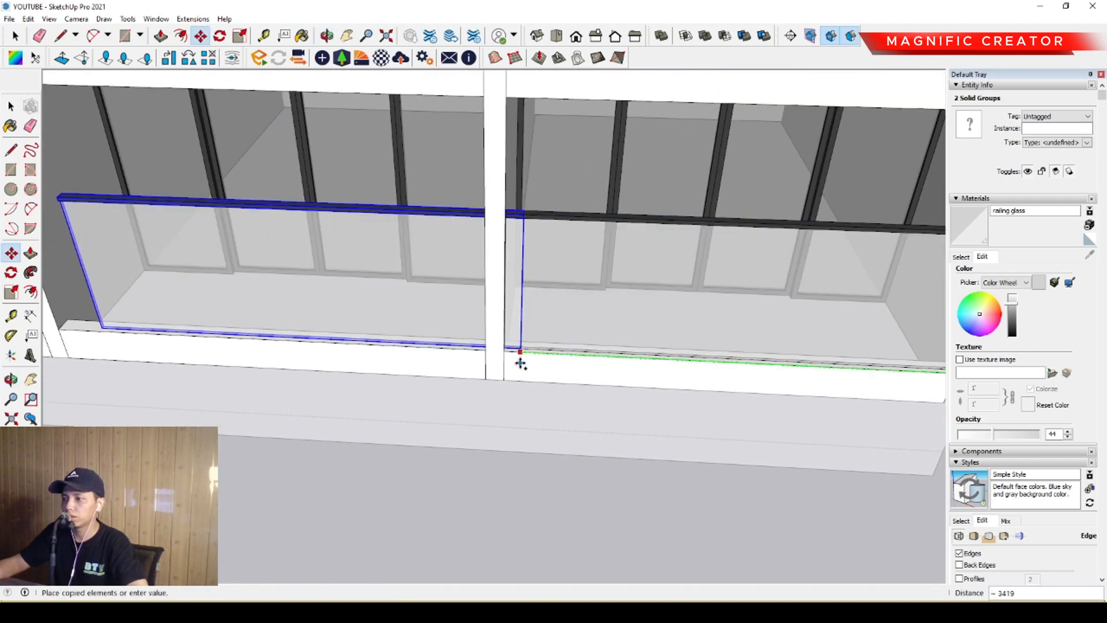
pyautogui.click(485, 349)
pyautogui.press('space')
# Step: Scale the new railing copy by about 1.02 along the green axis so it reaches the column
pyautogui.keyDown('shift'); pyautogui.moveTo(188, 302); pyautogui.dragTo(539, 408, button='middle'); pyautogui.keyUp('shift')
pyautogui.scroll(3, 543, 415)
pyautogui.press('s')
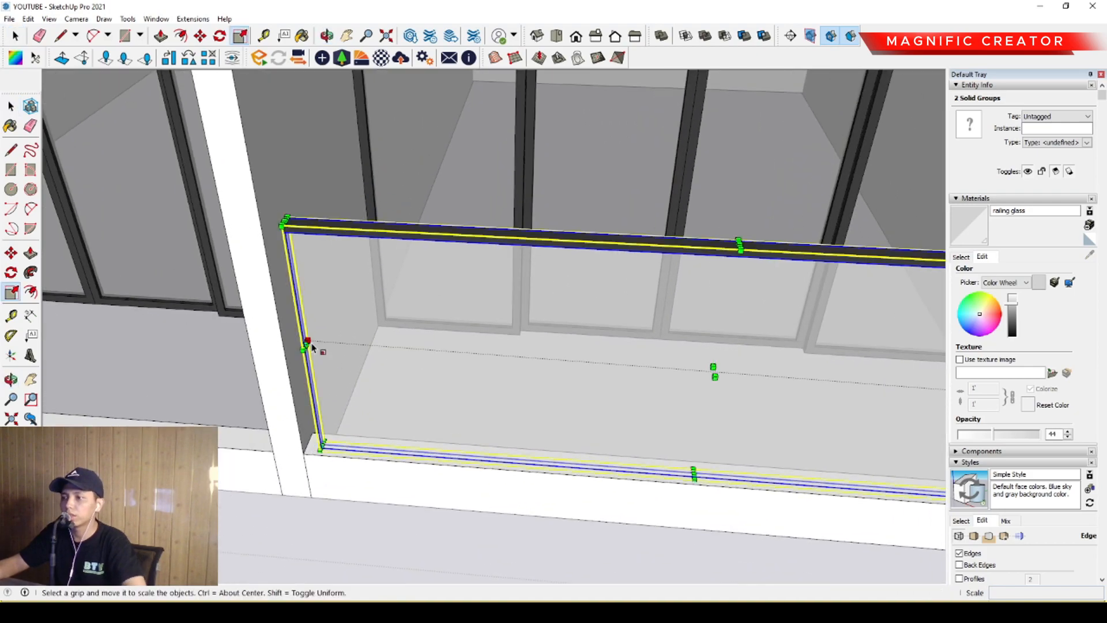
pyautogui.scroll(2, 306, 348)
pyautogui.moveTo(304, 344); pyautogui.dragTo(272, 328)
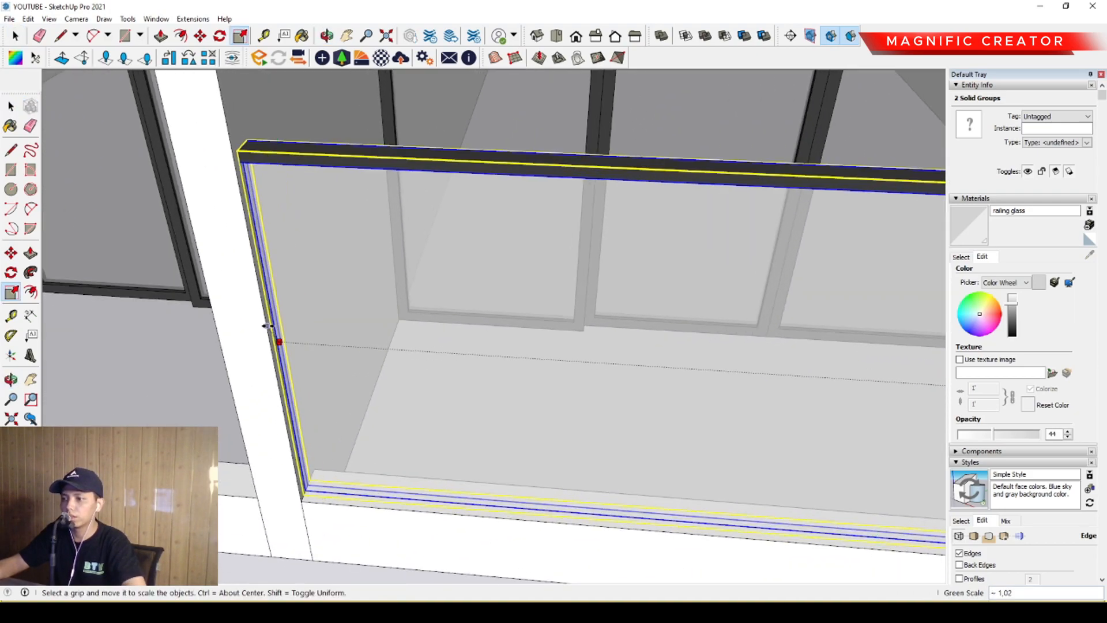
pyautogui.click(265, 327)
pyautogui.press('space')
pyautogui.scroll(-4, 400, 279)
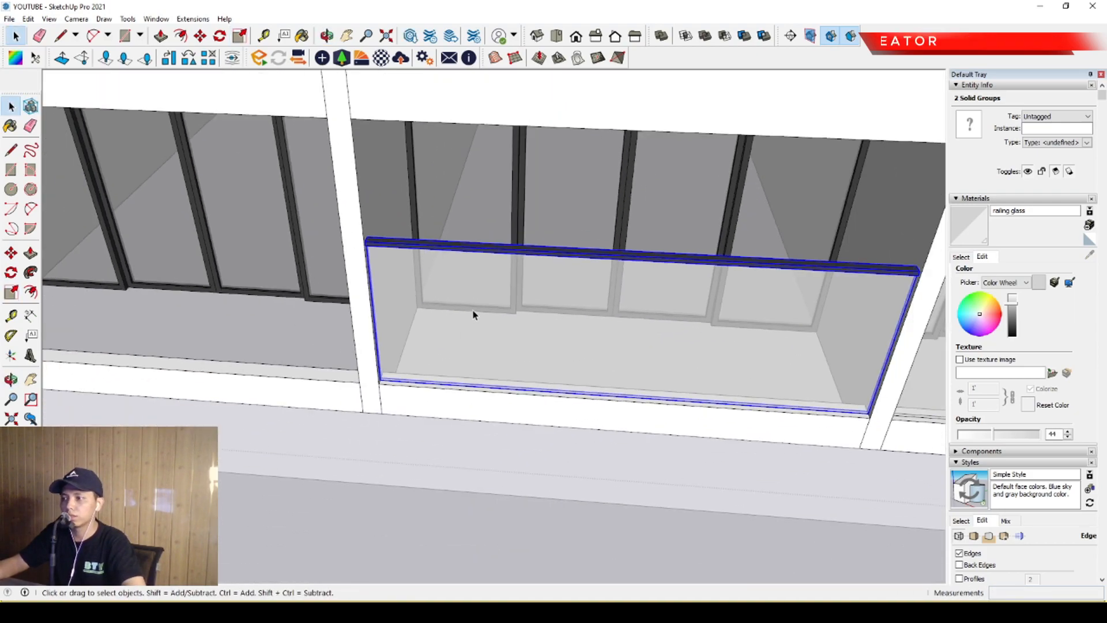
# Step: Copy the fitted railing into the next bay and repeat it with an x7 array along the lowest floor
pyautogui.moveTo(475, 313); pyautogui.dragTo(568, 319, button='middle')
pyautogui.press('m')
pyautogui.click(844, 370)
pyautogui.press('ctrl')
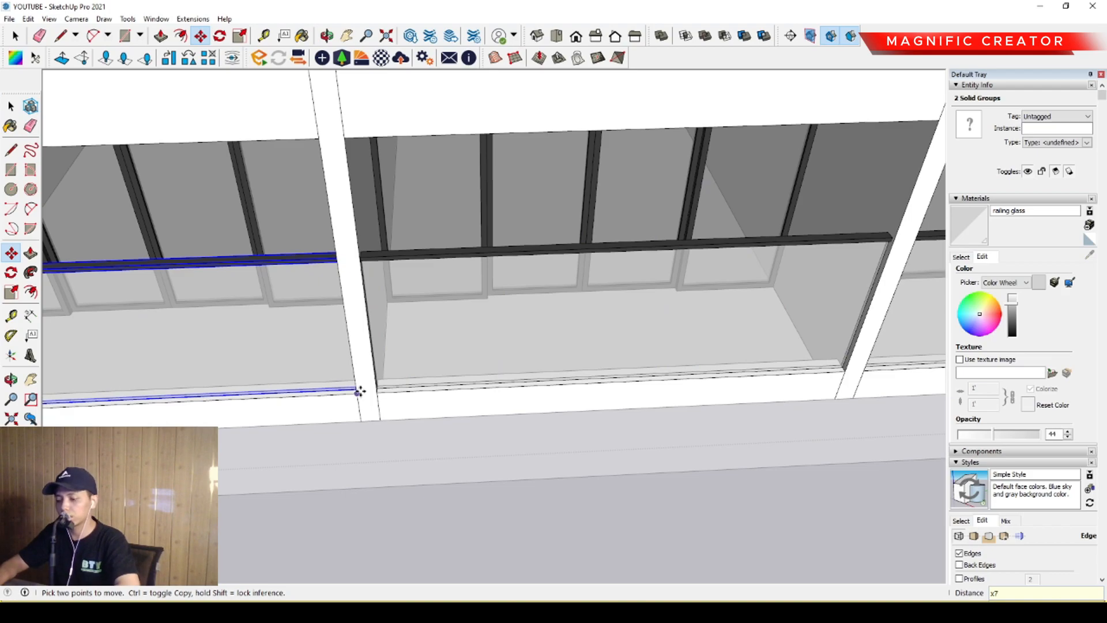
pyautogui.press('space')
pyautogui.click(403, 443)
# Step: Examine the repeated railings along the lowest floor and the balconies on the opposite facade
pyautogui.scroll(-8, 665, 294)
pyautogui.keyDown('shift'); pyautogui.moveTo(109, 337); pyautogui.dragTo(534, 314, button='middle'); pyautogui.keyUp('shift')
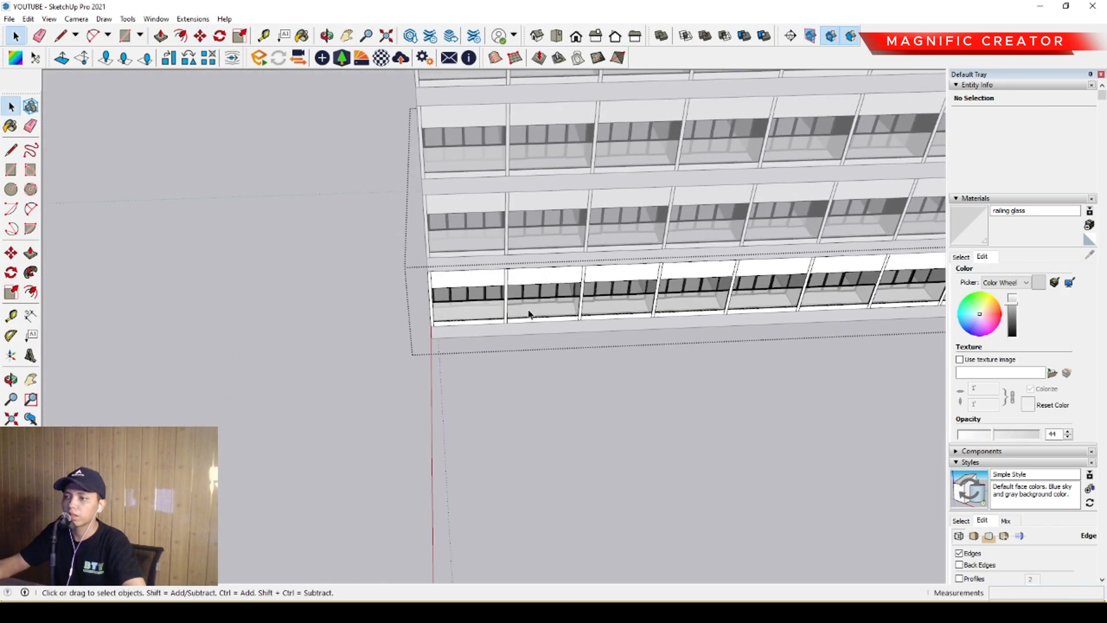
pyautogui.scroll(4, 536, 312)
pyautogui.scroll(5, 538, 312)
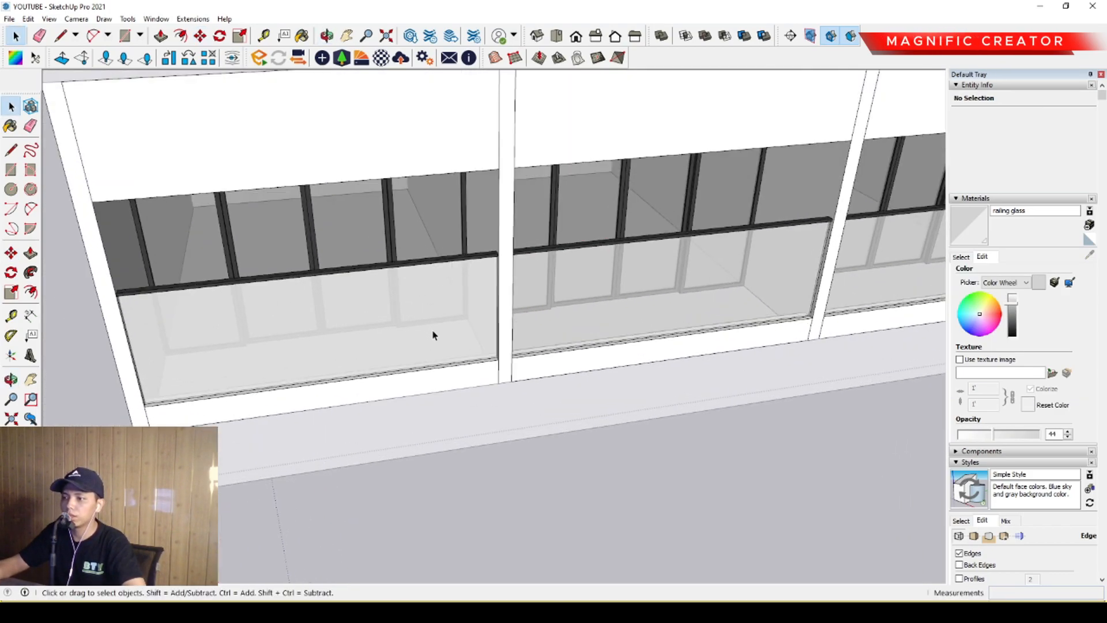
pyautogui.scroll(-7, 455, 334)
pyautogui.moveTo(468, 334); pyautogui.dragTo(732, 271, button='middle')
pyautogui.moveTo(321, 294); pyautogui.dragTo(744, 302, button='middle')
pyautogui.scroll(-6, 668, 316)
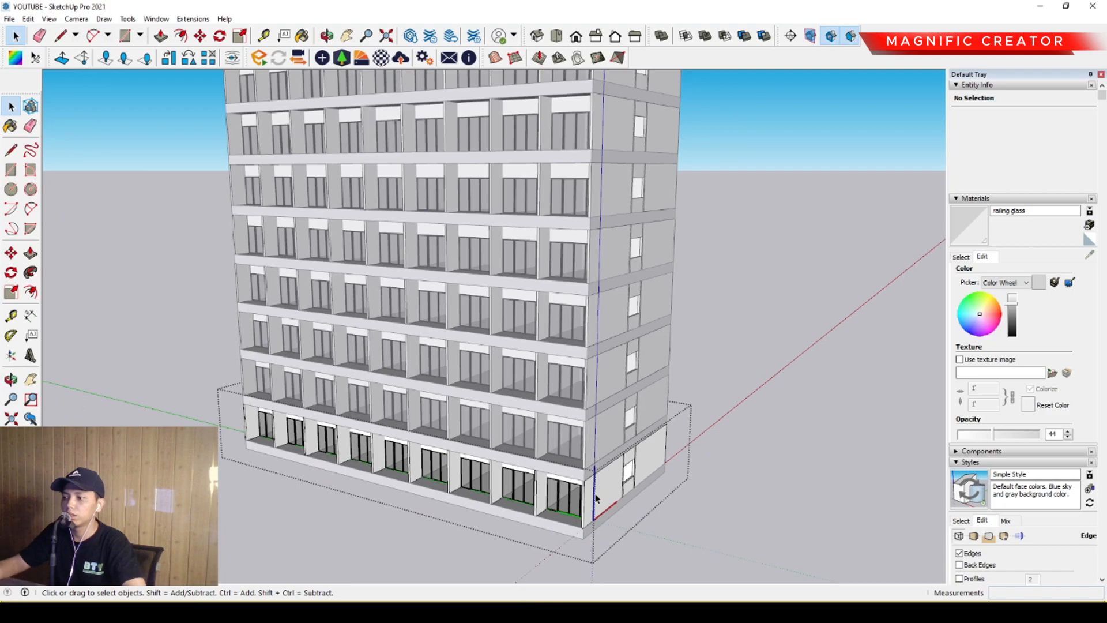
# Step: Select all railings, low walls and header boxes of the finished facade and place a copy outside the opposite facade
pyautogui.click(595, 496)
pyautogui.moveTo(595, 497); pyautogui.dragTo(342, 398, button='middle')
pyautogui.moveTo(841, 499); pyautogui.dragTo(854, 503)
pyautogui.moveTo(741, 447); pyautogui.dragTo(519, 373, button='middle')
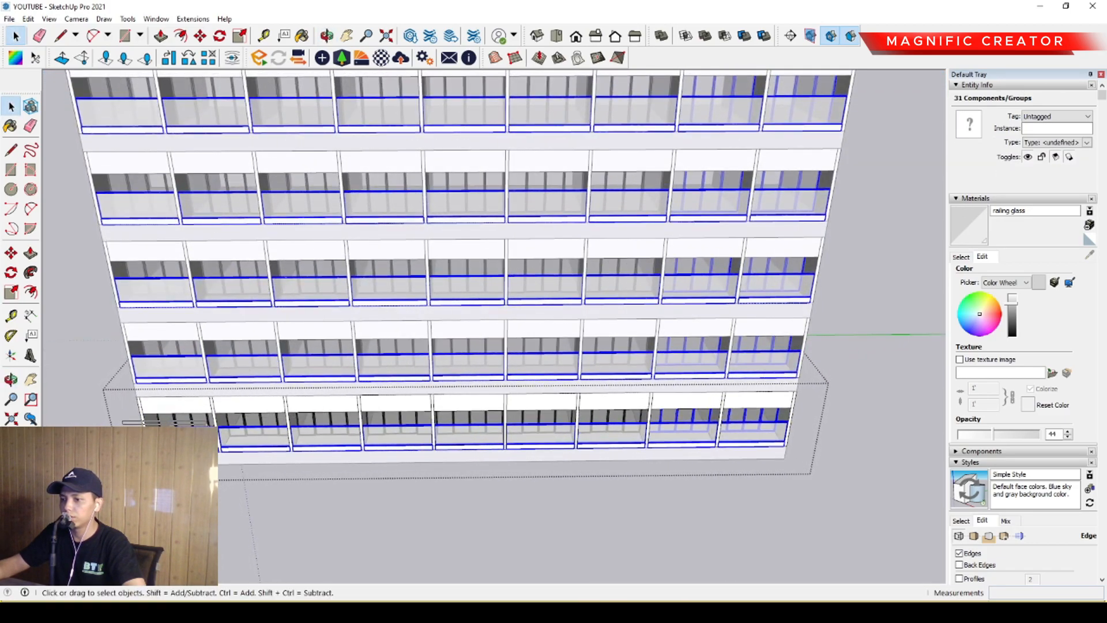
pyautogui.scroll(4, 248, 427)
pyautogui.moveTo(247, 427); pyautogui.dragTo(435, 339, button='middle')
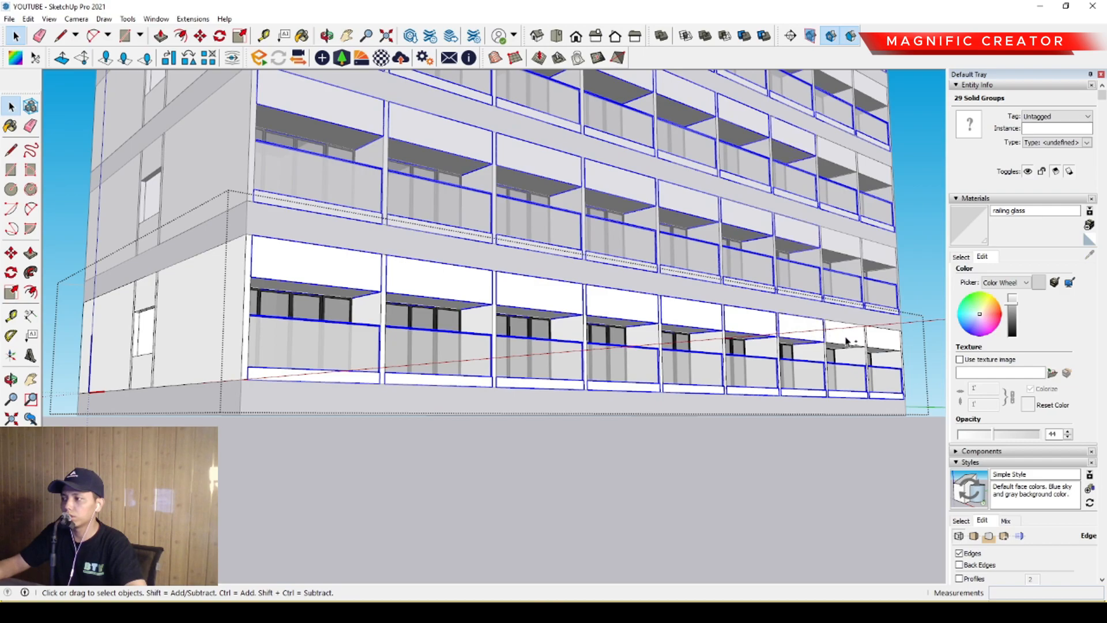
pyautogui.scroll(-3, 831, 350)
pyautogui.moveTo(346, 346); pyautogui.dragTo(873, 501, button='middle')
pyautogui.scroll(2, 519, 454)
pyautogui.press('m')
pyautogui.press('ctrl')
pyautogui.click(508, 445)
pyautogui.scroll(-3, 594, 468)
pyautogui.click(417, 393)
pyautogui.press('space')
pyautogui.scroll(4, 416, 395)
# Step: Flip the copied railings, low walls and headers front to back and snap them to the lower corner of the opposite facade
pyautogui.moveTo(416, 398)
pyautogui.mouseDown(button='middle')
pyautogui.moveTo(425, 371)
pyautogui.moveTo(416, 409)
pyautogui.mouseUp(button='middle')
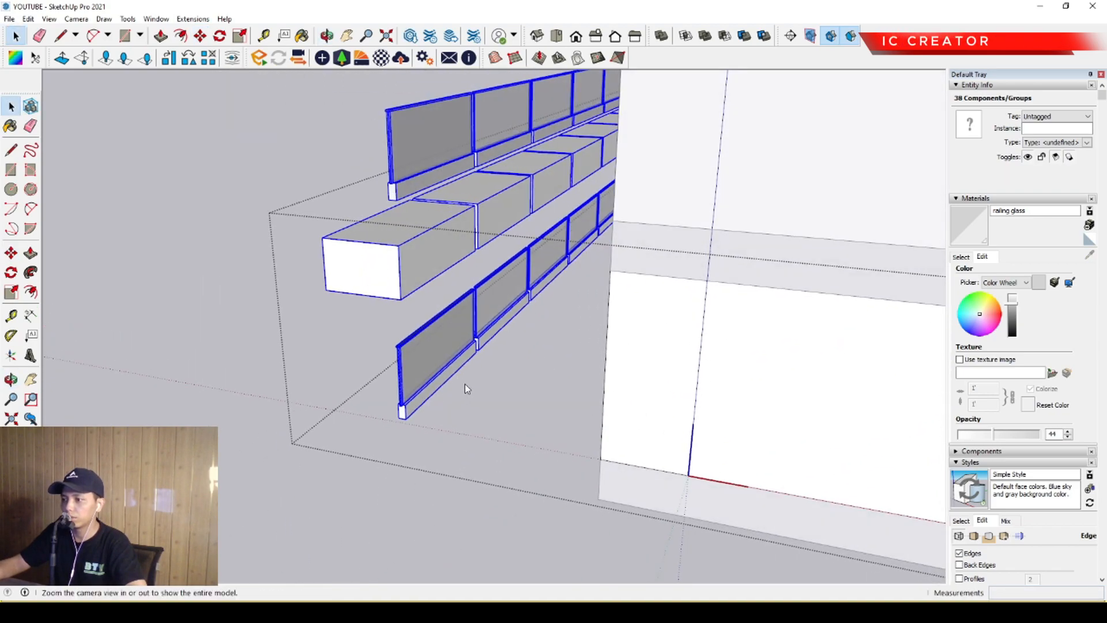
pyautogui.scroll(1, 600, 452)
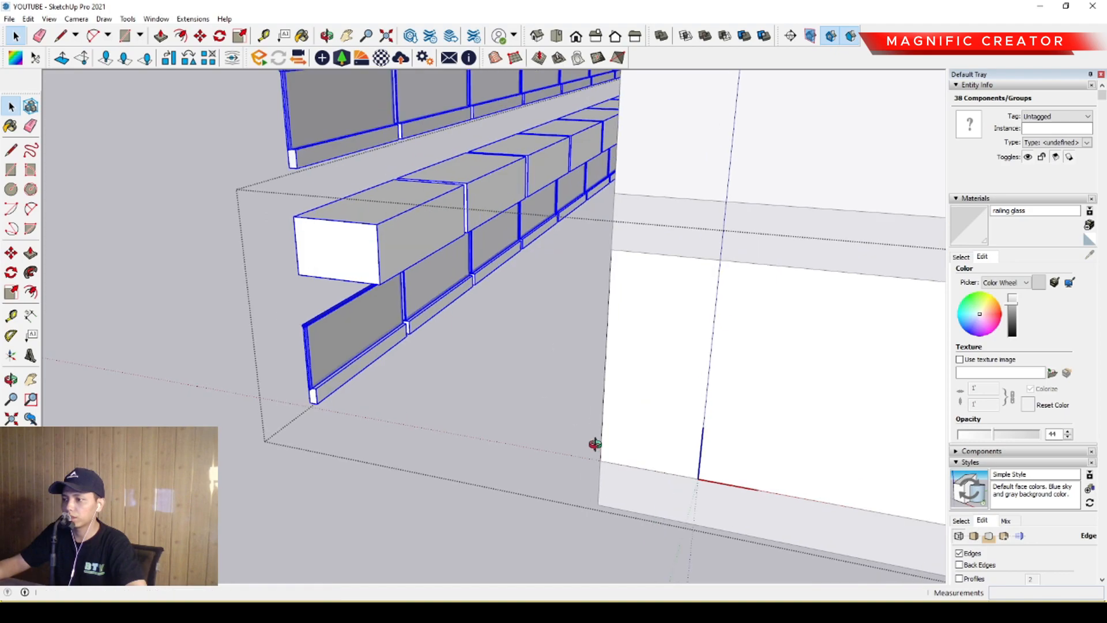
pyautogui.moveTo(600, 452); pyautogui.dragTo(732, 443, button='middle')
pyautogui.click(11, 254)
pyautogui.scroll(1, 297, 510)
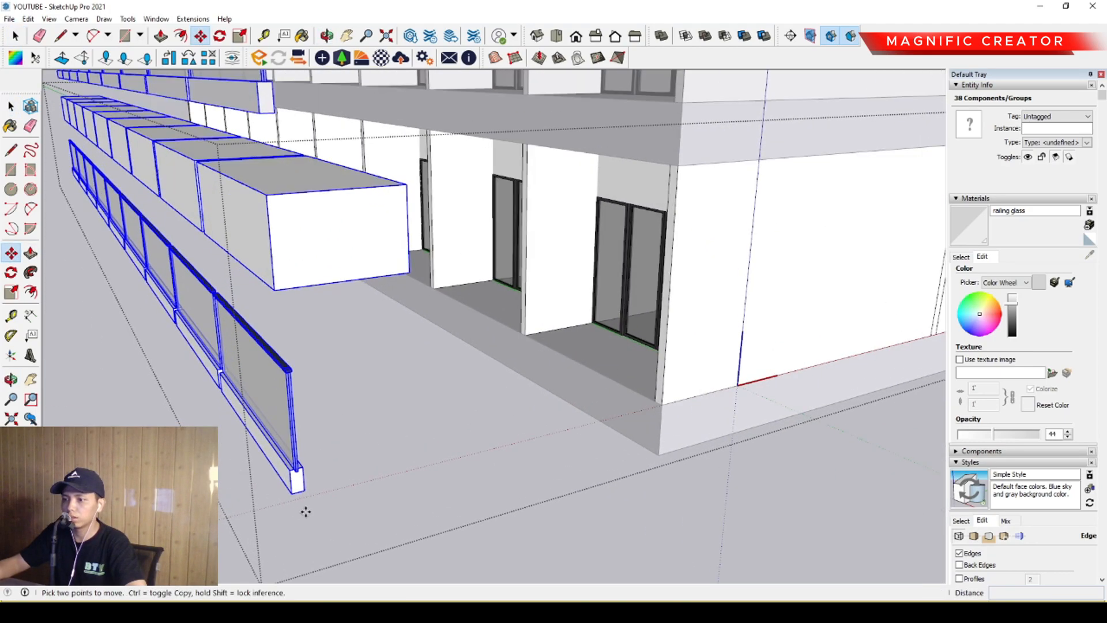
pyautogui.click(293, 494)
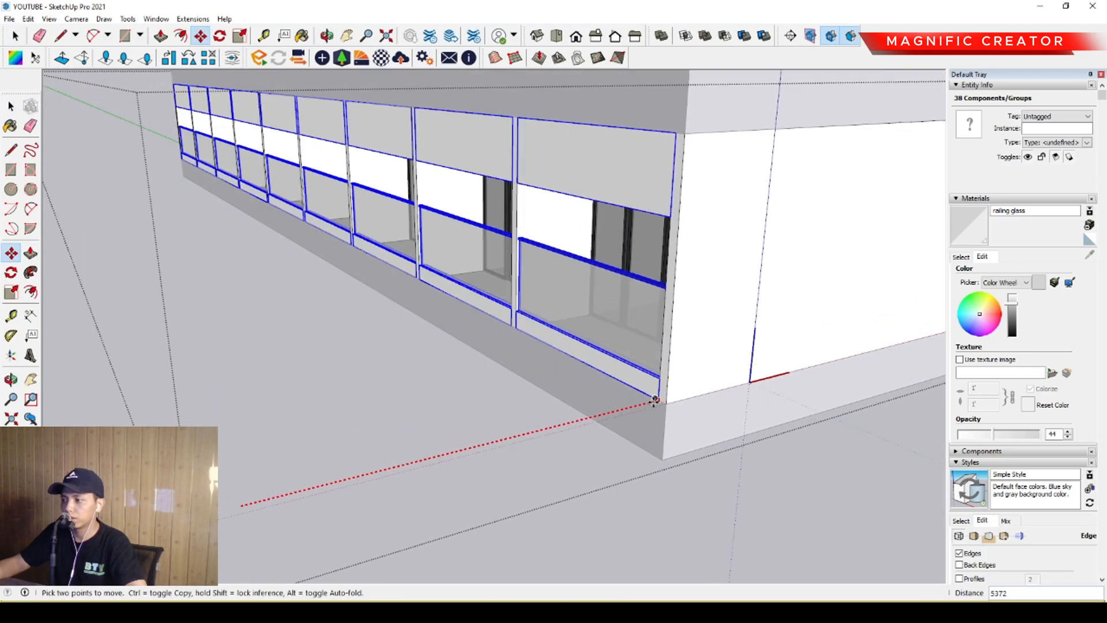
pyautogui.click(655, 400)
pyautogui.press('space')
pyautogui.scroll(-6, 582, 404)
pyautogui.moveTo(621, 418); pyautogui.dragTo(415, 360, button='middle')
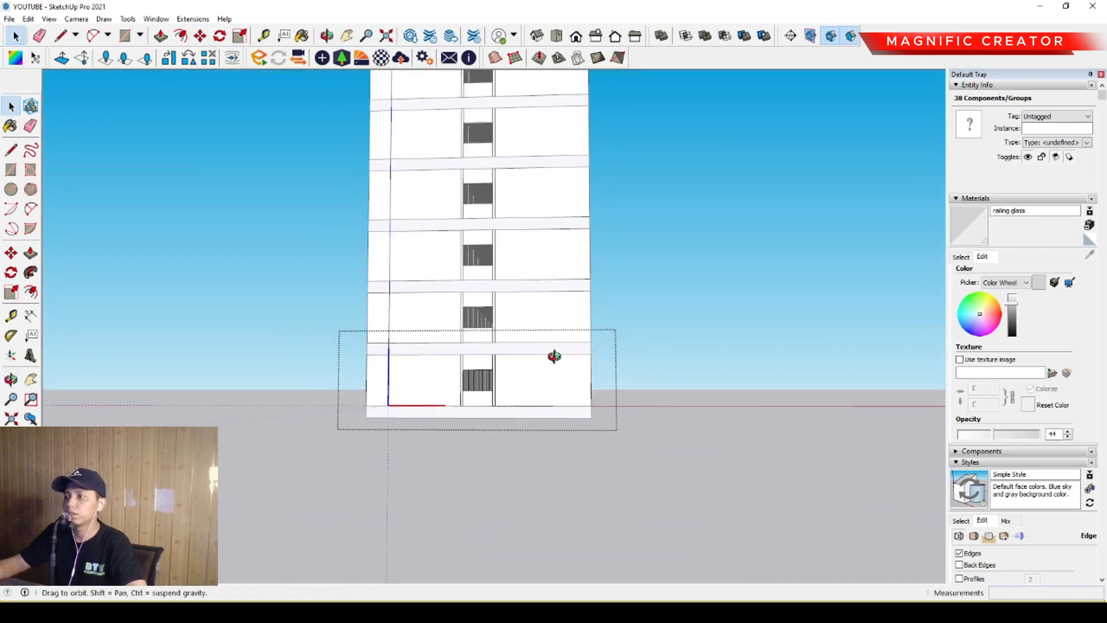
# Step: Close the floor group and inspect the balcony railings across the whole tower's facades
pyautogui.scroll(-5, 566, 349)
pyautogui.moveTo(198, 388); pyautogui.dragTo(465, 521, button='middle')
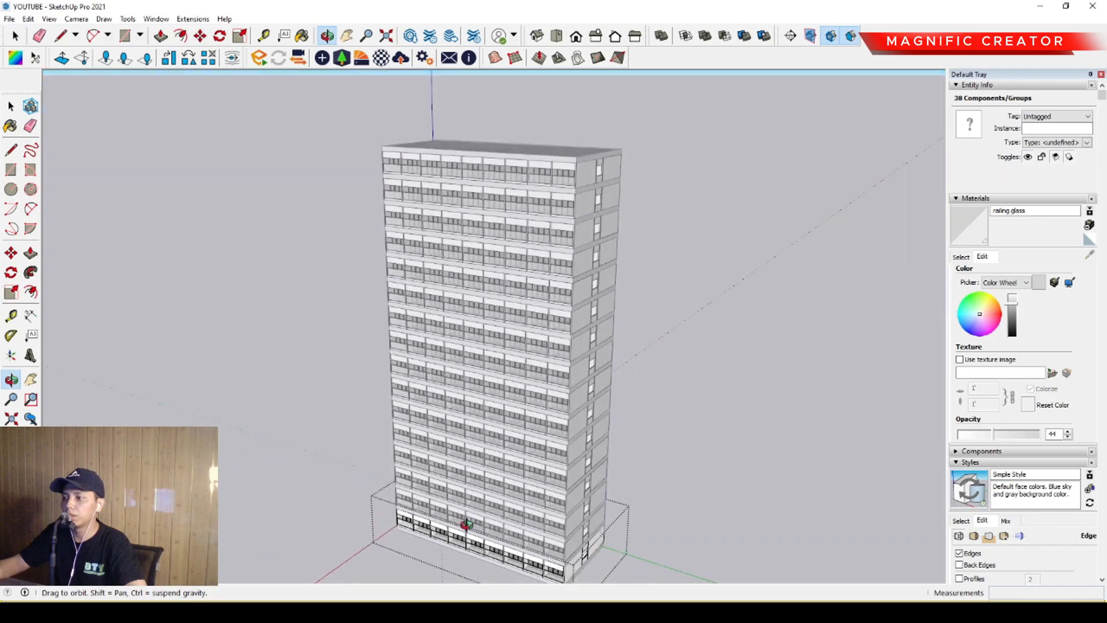
pyautogui.scroll(8, 420, 521)
pyautogui.keyDown('shift'); pyautogui.moveTo(396, 521); pyautogui.dragTo(426, 404, button='middle'); pyautogui.keyUp('shift')
pyautogui.scroll(-4, 571, 344)
pyautogui.scroll(-2, 427, 403)
pyautogui.click(795, 311)
pyautogui.scroll(-3, 558, 357)
pyautogui.scroll(-2, 558, 358)
pyautogui.keyDown('shift'); pyautogui.moveTo(558, 357); pyautogui.dragTo(444, 397, button='middle'); pyautogui.keyUp('shift')
pyautogui.scroll(2, 607, 420)
pyautogui.scroll(-2, 590, 414)
pyautogui.moveTo(591, 414); pyautogui.dragTo(483, 407, button='middle')
pyautogui.scroll(3, 470, 501)
pyautogui.moveTo(483, 406); pyautogui.dragTo(492, 432, button='middle')
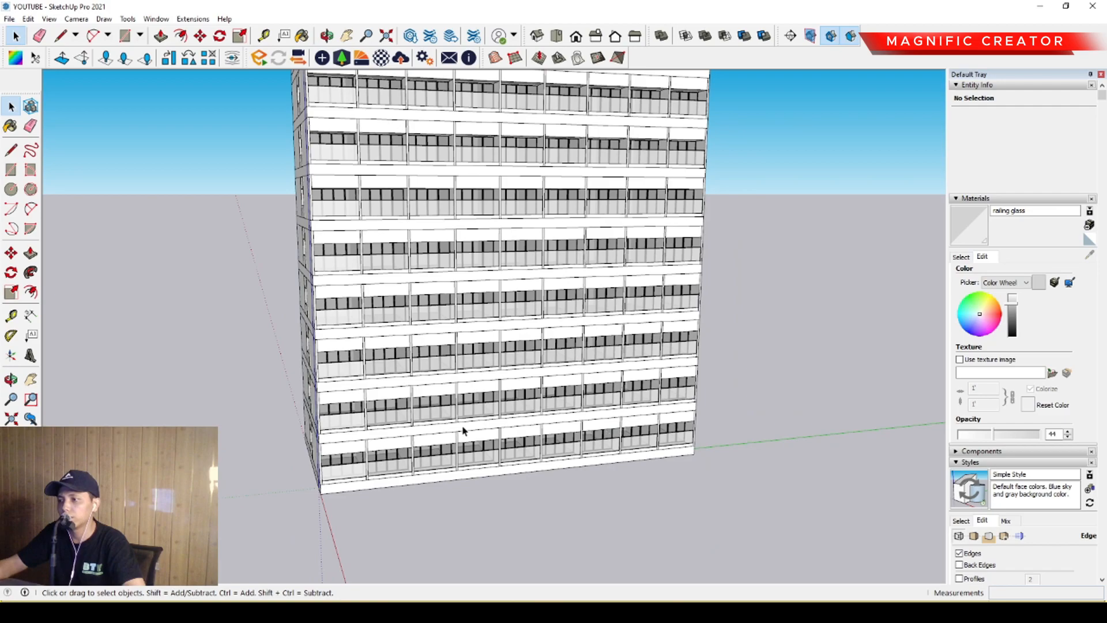
pyautogui.scroll(5, 369, 454)
pyautogui.moveTo(356, 457); pyautogui.dragTo(421, 402, button='middle')
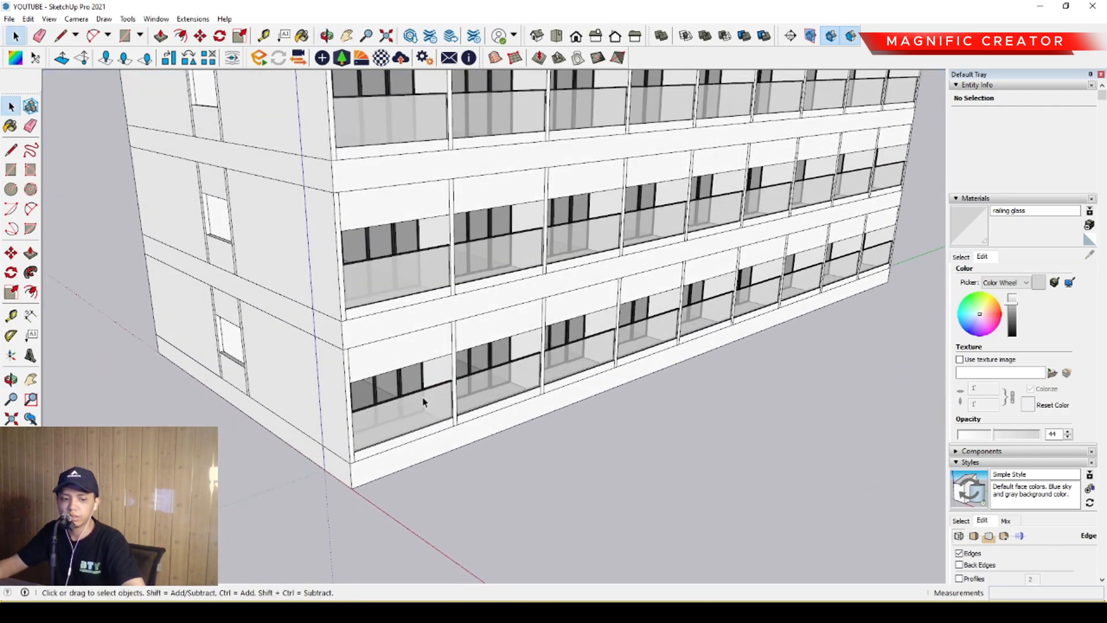
pyautogui.moveTo(402, 395); pyautogui.dragTo(479, 426, button='middle')
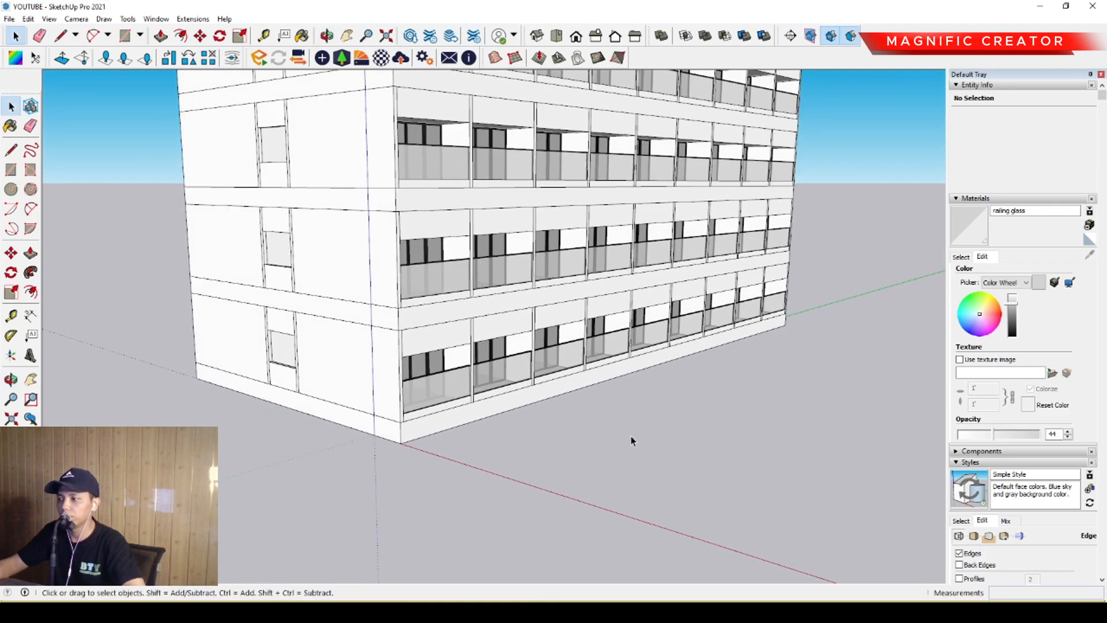
# Step: Draw an angled polyline on the ground from the side wall's base around the building corner to the long facade's base
pyautogui.scroll(-3, 363, 375)
pyautogui.moveTo(377, 423); pyautogui.dragTo(394, 390, button='middle')
pyautogui.scroll(-4, 606, 395)
pyautogui.keyDown('shift'); pyautogui.moveTo(596, 385); pyautogui.dragTo(410, 350, button='middle'); pyautogui.keyUp('shift')
pyautogui.scroll(4, 405, 554)
pyautogui.scroll(3, 382, 499)
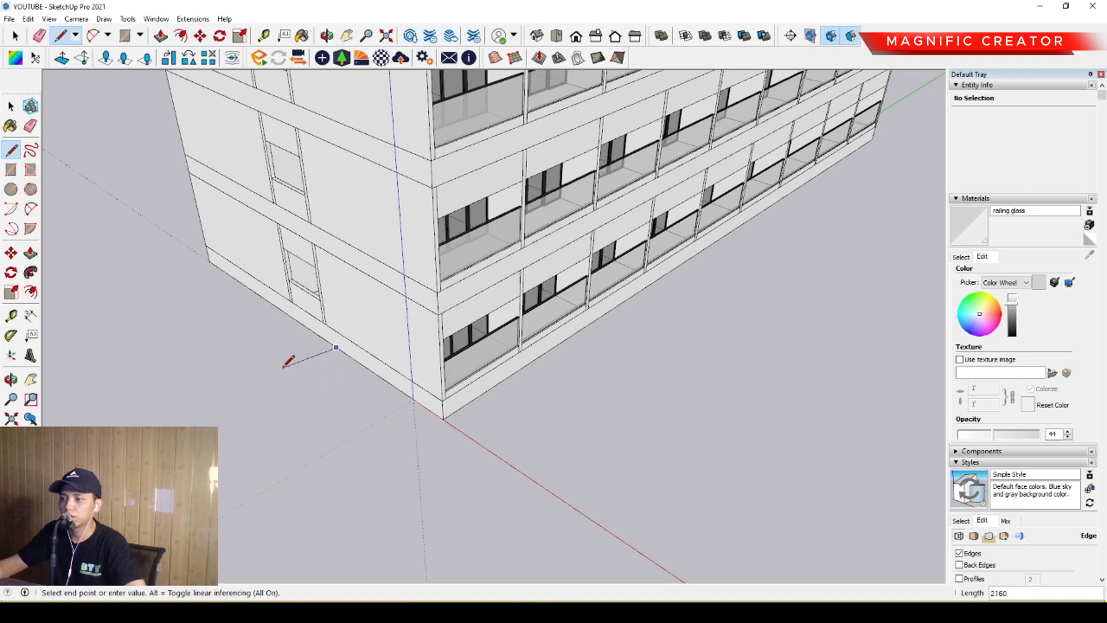
pyautogui.scroll(2, 357, 367)
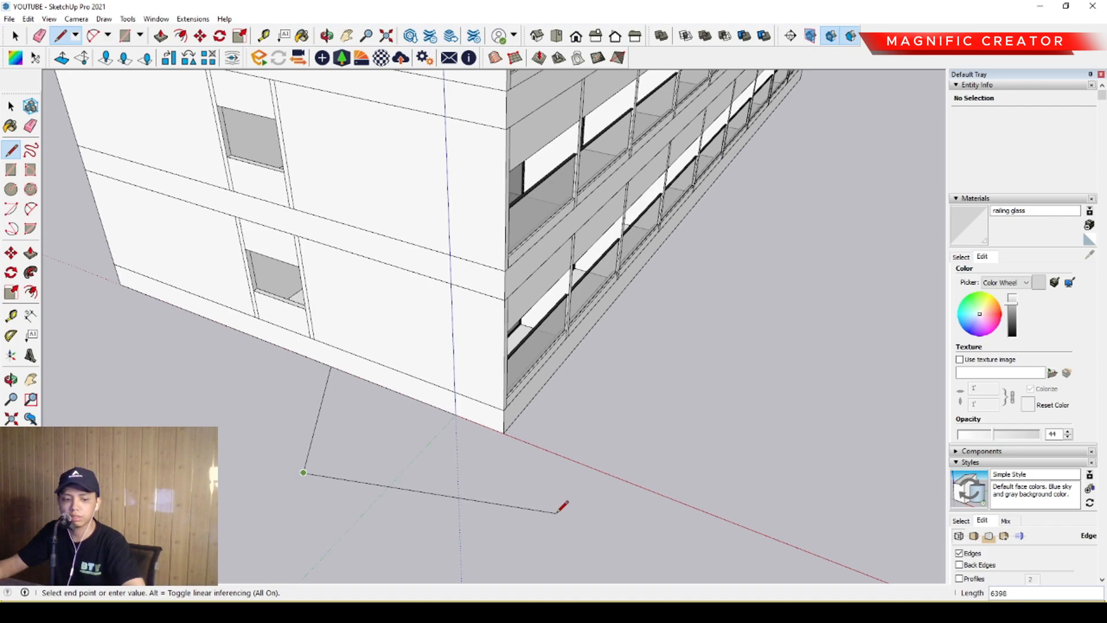
pyautogui.moveTo(599, 398); pyautogui.dragTo(474, 355, button='middle')
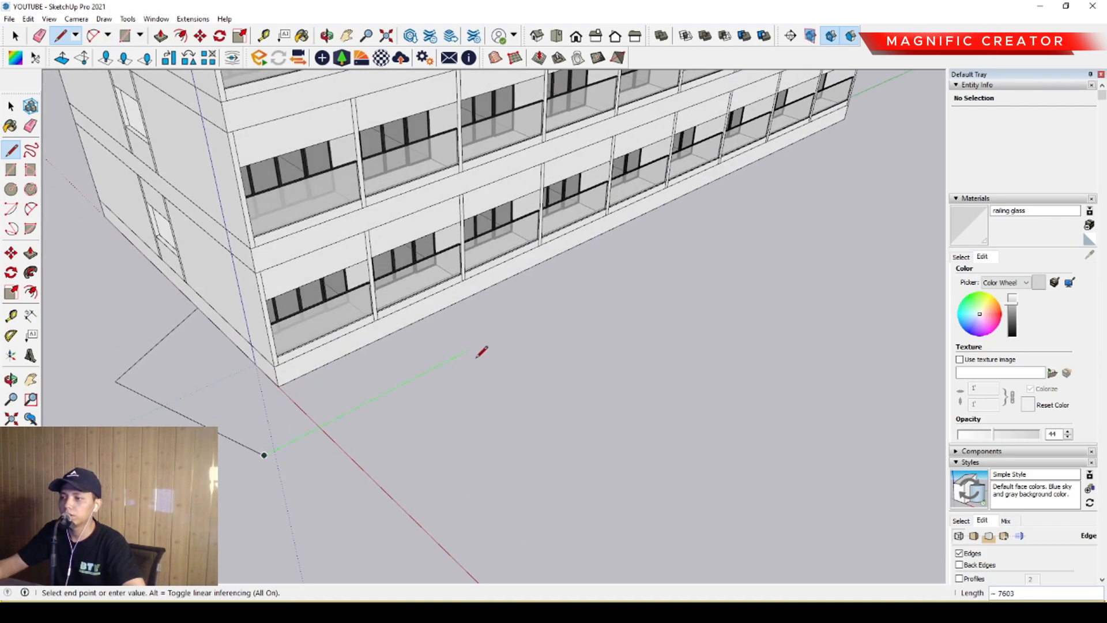
pyautogui.scroll(2, 480, 326)
pyautogui.scroll(-3, 482, 322)
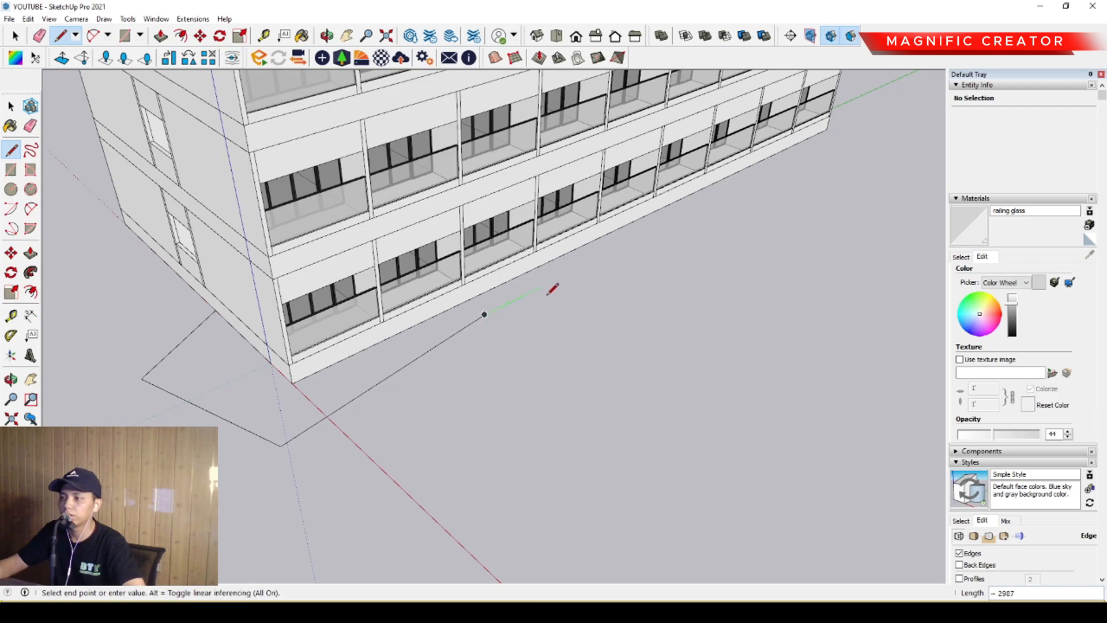
pyautogui.moveTo(634, 258); pyautogui.dragTo(489, 321, button='middle')
pyautogui.scroll(4, 404, 346)
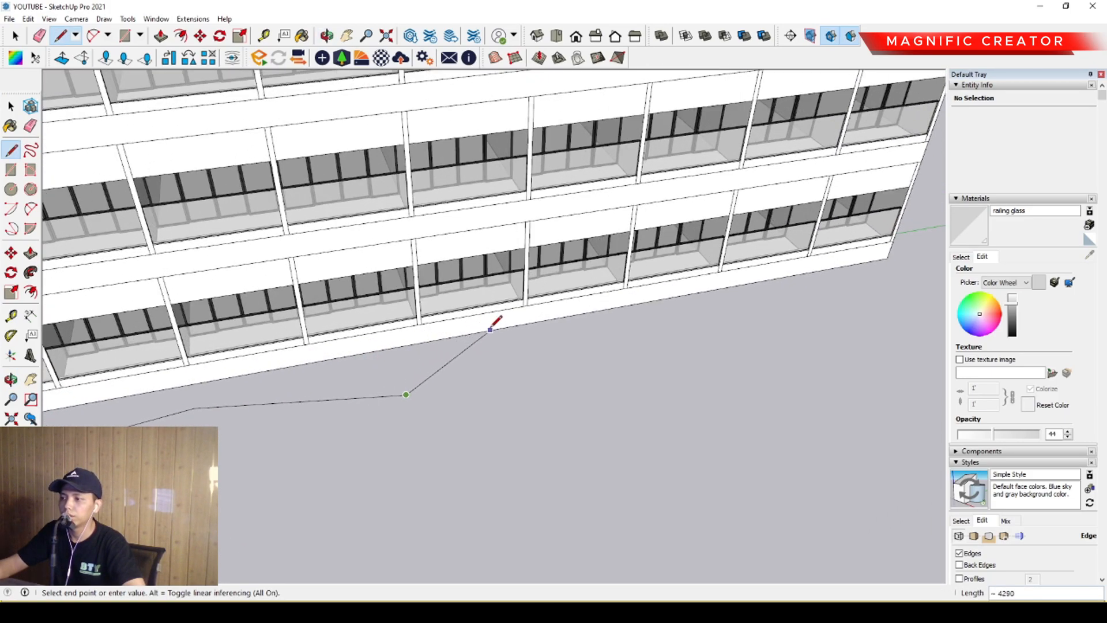
pyautogui.click(491, 330)
# Step: Close the ground outline with lines along the building's base, through its corner and back to the side wall starting point
pyautogui.press('space')
pyautogui.scroll(-3, 425, 346)
pyautogui.keyDown('shift'); pyautogui.moveTo(426, 346); pyautogui.dragTo(613, 361, button='middle'); pyautogui.keyUp('shift')
pyautogui.scroll(2, 613, 360)
pyautogui.press('l')
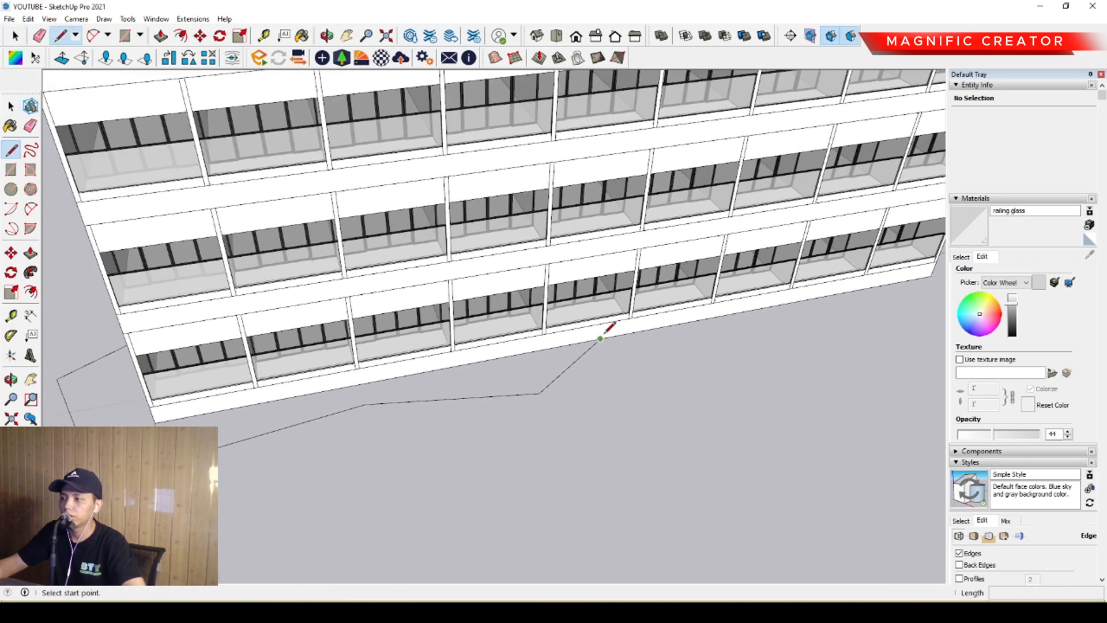
pyautogui.moveTo(151, 412); pyautogui.dragTo(277, 499, button='middle')
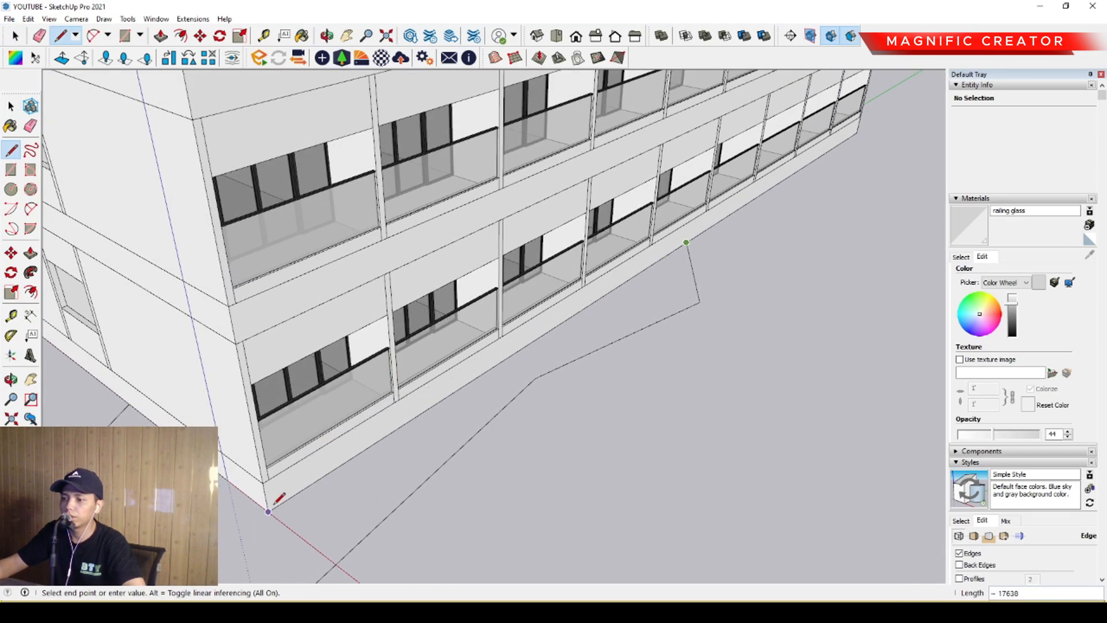
pyautogui.click(129, 404)
pyautogui.press('space')
# Step: Examine the closed ground face wrapping around the tower's corner
pyautogui.scroll(-1, 370, 428)
pyautogui.moveTo(370, 428); pyautogui.dragTo(408, 311, button='middle')
pyautogui.keyDown('shift'); pyautogui.moveTo(302, 408); pyautogui.dragTo(389, 497, button='middle'); pyautogui.keyUp('shift')
pyautogui.keyDown('shift'); pyautogui.moveTo(294, 498); pyautogui.dragTo(366, 452, button='middle'); pyautogui.keyUp('shift')
pyautogui.scroll(2, 302, 388)
pyautogui.keyDown('shift'); pyautogui.moveTo(302, 388); pyautogui.dragTo(478, 457, button='middle'); pyautogui.keyUp('shift')
pyautogui.moveTo(309, 441); pyautogui.dragTo(304, 362, button='middle')
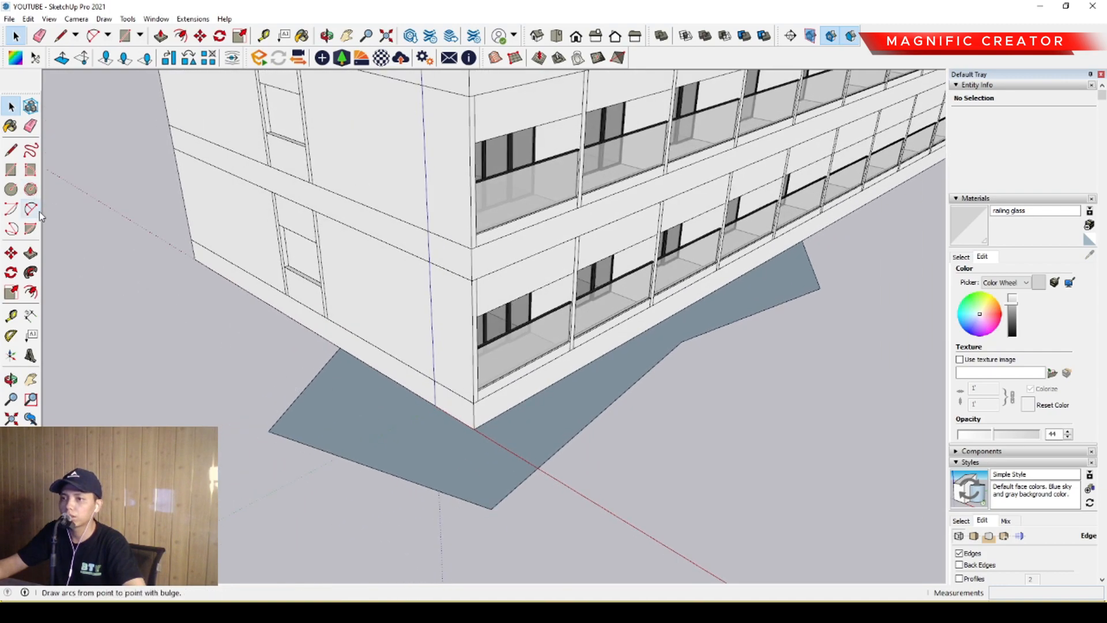
pyautogui.scroll(1, 267, 428)
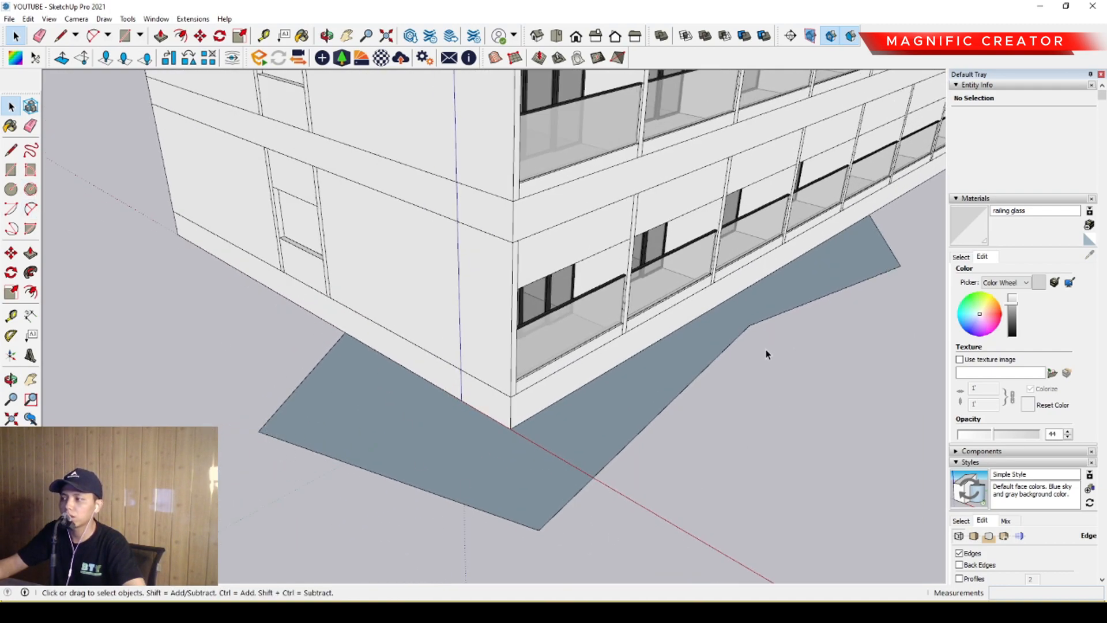
# Step: Round the four outer corners of the ground face's outline with tangent arcs
pyautogui.click(30, 210)
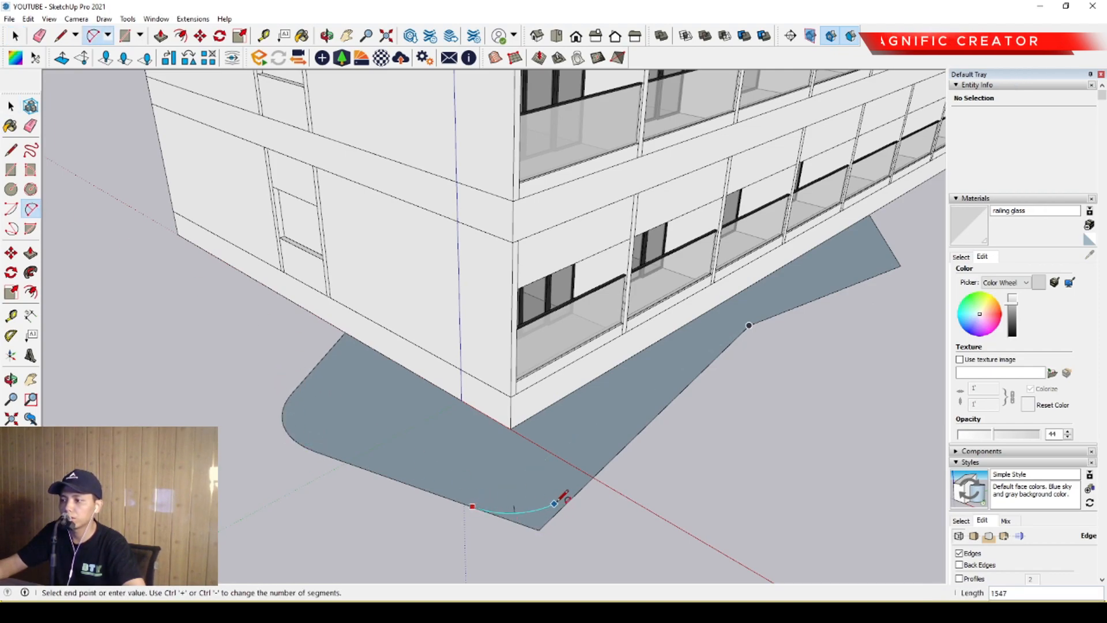
pyautogui.scroll(3, 740, 340)
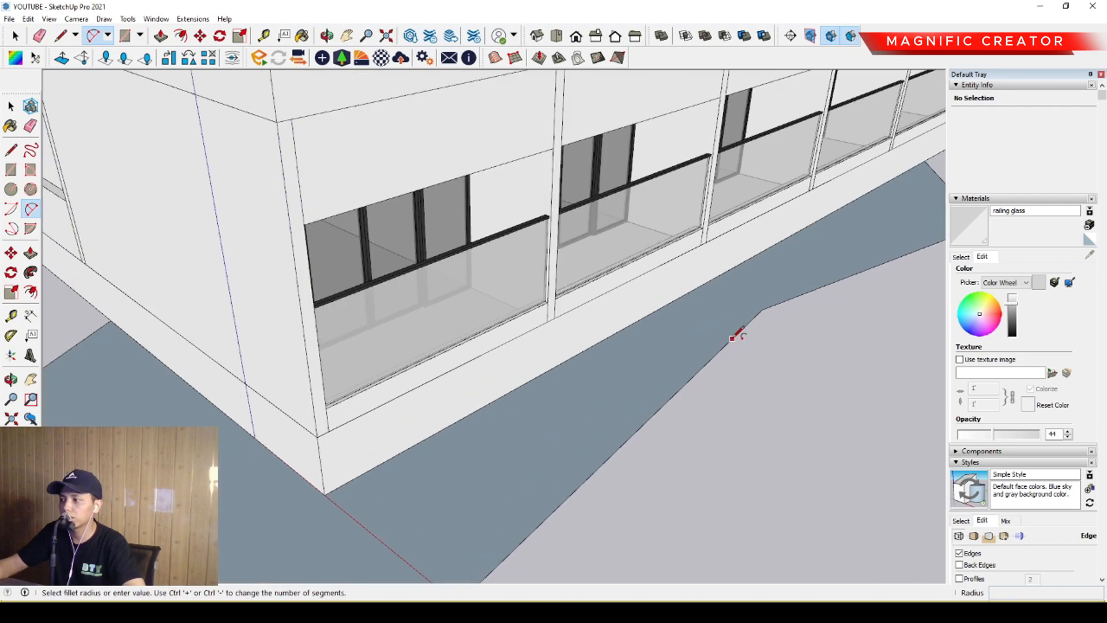
pyautogui.moveTo(818, 286); pyautogui.dragTo(618, 374, button='middle')
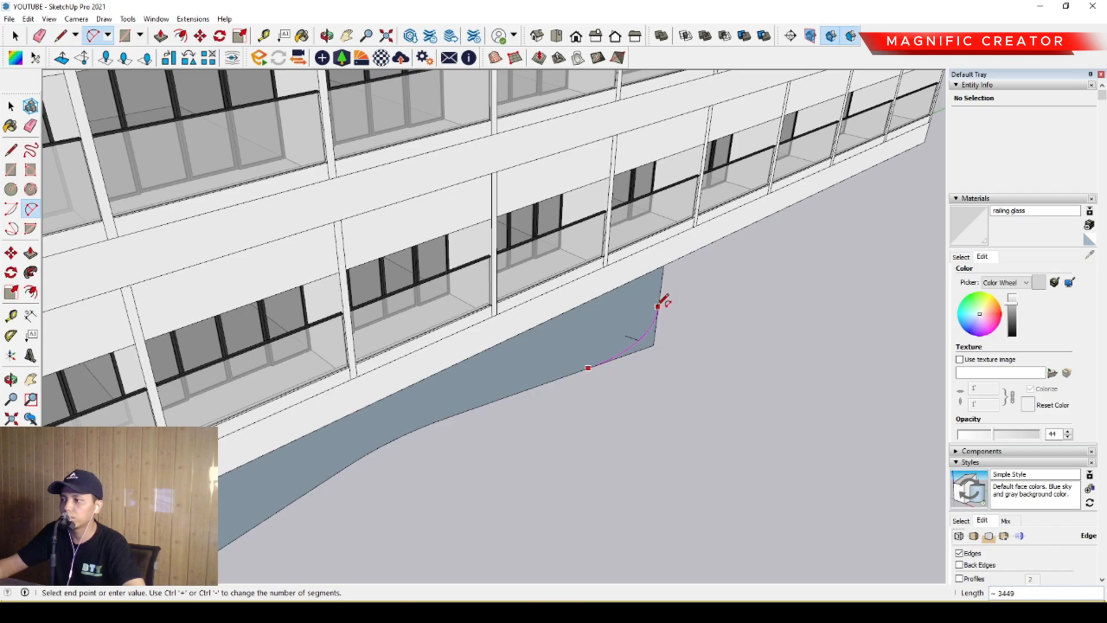
pyautogui.press('space')
# Step: Group the rounded ground shape and convert it into a component
pyautogui.scroll(-3, 663, 299)
pyautogui.moveTo(618, 328); pyautogui.dragTo(438, 445, button='middle')
pyautogui.scroll(2, 518, 404)
pyautogui.hotkey('ctrl', 'g')
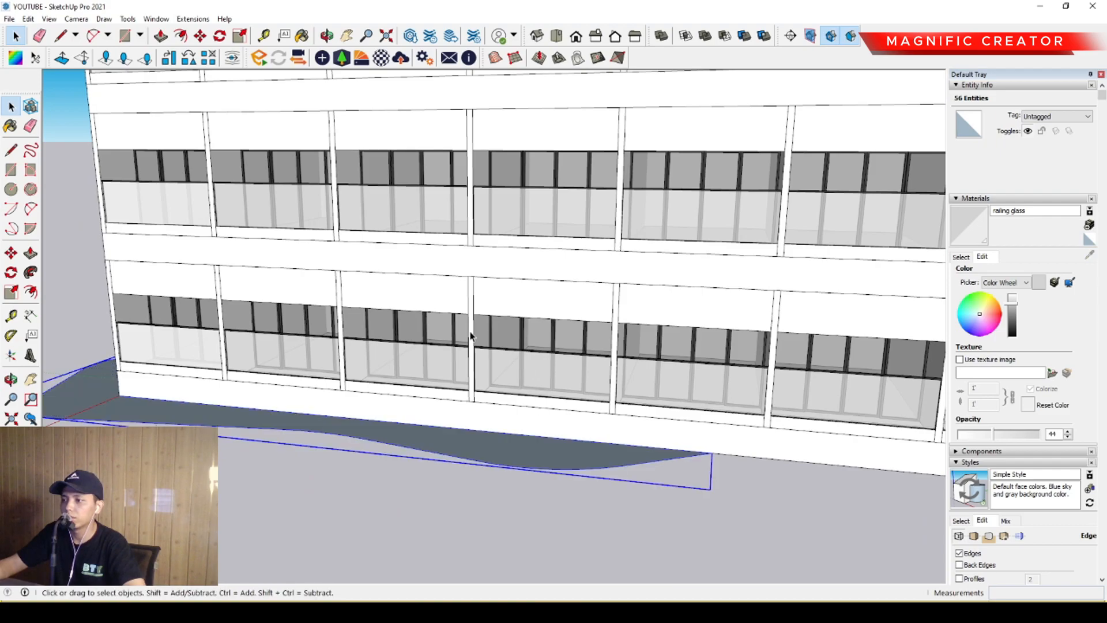
pyautogui.scroll(-2, 442, 455)
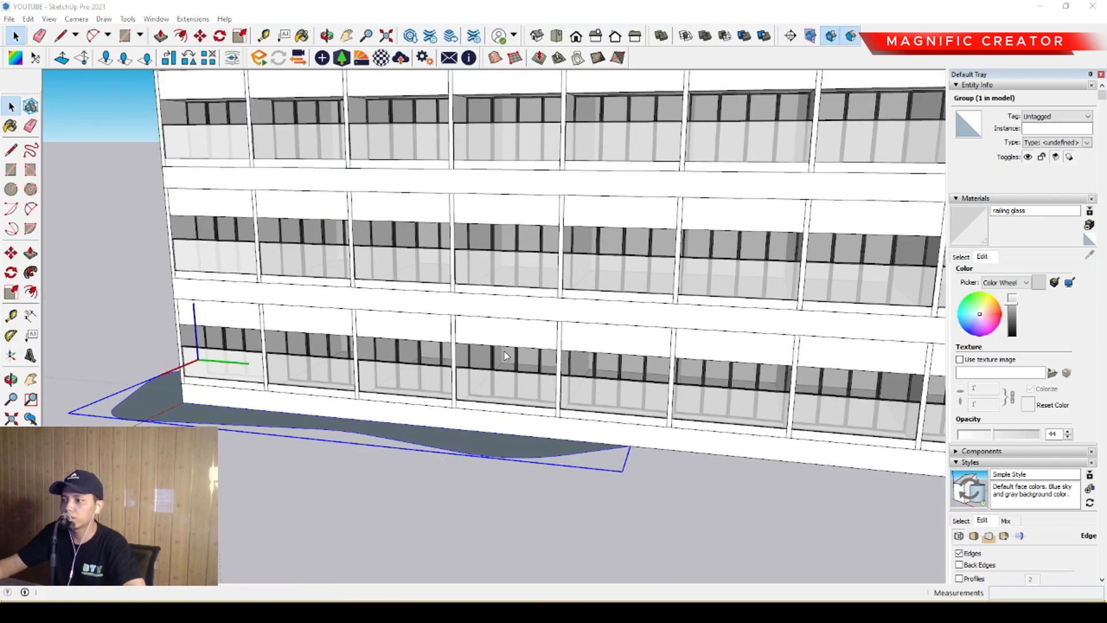
pyautogui.click(774, 395)
# Step: Copy the ground component along the long facade beyond the tower's far end and mirror the copy lengthwise
pyautogui.scroll(-4, 378, 441)
pyautogui.moveTo(449, 429); pyautogui.dragTo(401, 454, button='middle')
pyautogui.scroll(3, 411, 441)
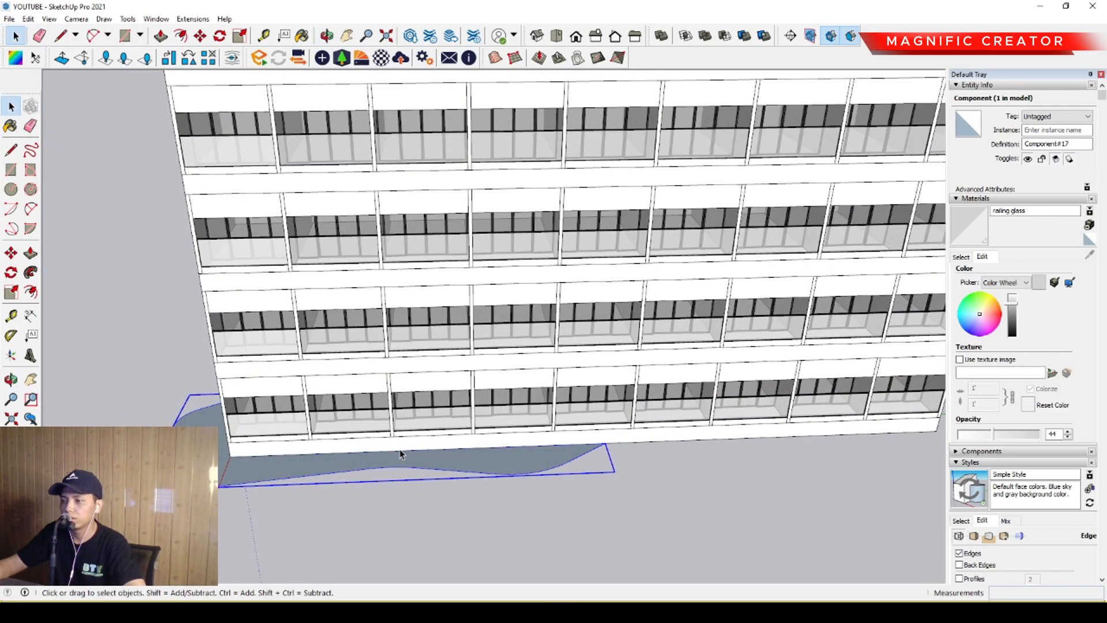
pyautogui.press('ctrl')
pyautogui.click(222, 470)
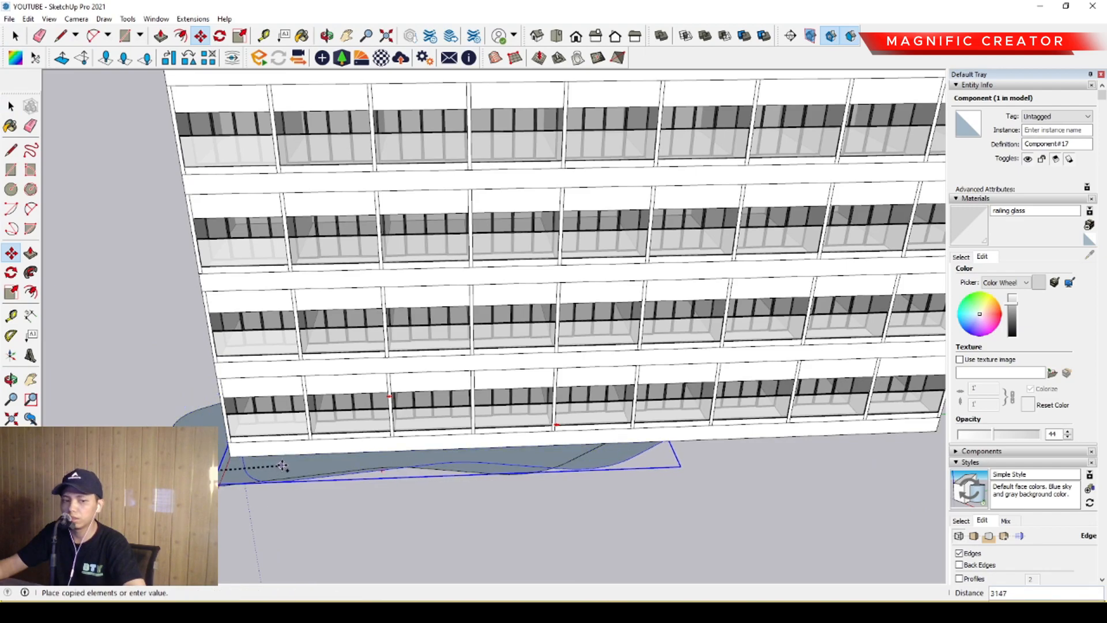
pyautogui.press('space')
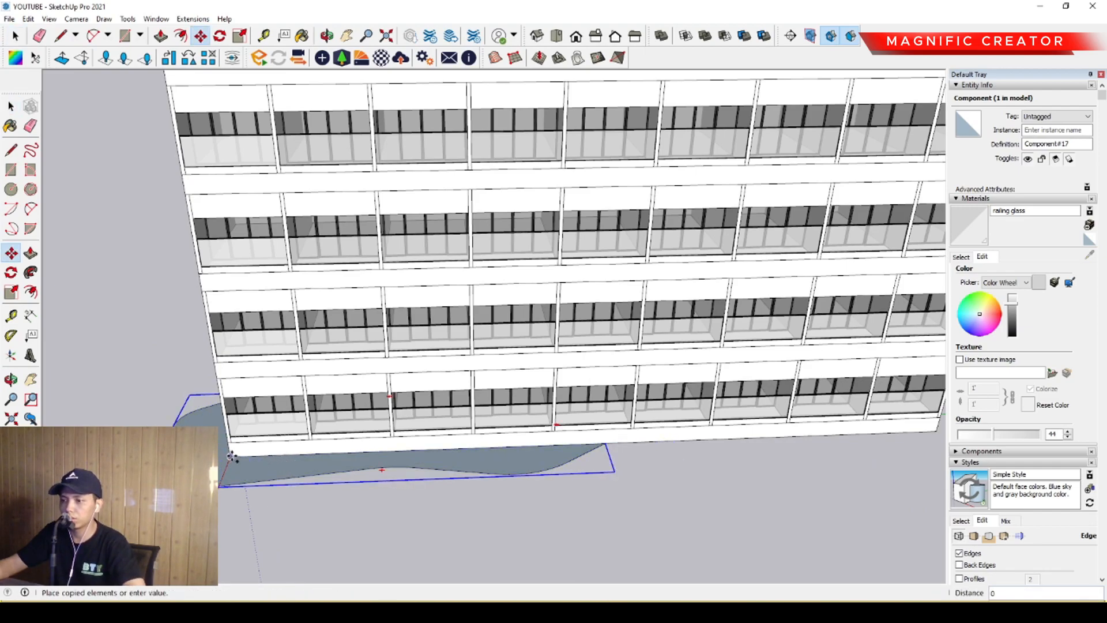
pyautogui.scroll(-2, 358, 451)
pyautogui.keyDown('shift'); pyautogui.moveTo(744, 440); pyautogui.dragTo(371, 461, button='middle'); pyautogui.keyUp('shift')
pyautogui.scroll(-1, 372, 462)
pyautogui.click(399, 468)
pyautogui.press('space')
pyautogui.scroll(3, 399, 475)
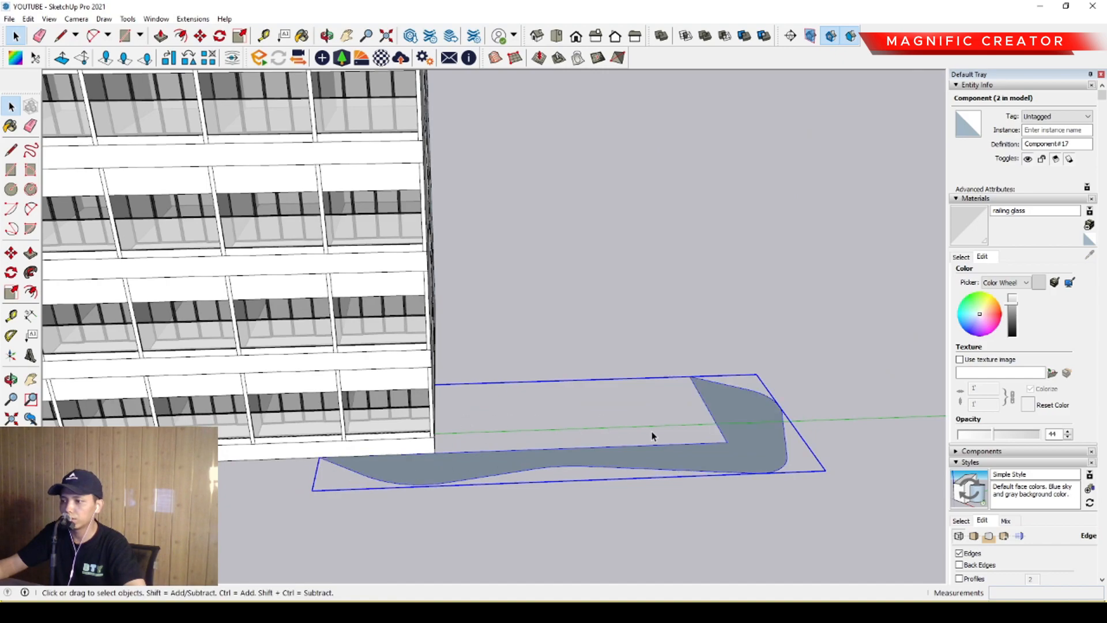
# Step: Move the mirrored copy by its inner corner onto the far facade corner, at the underside of the first slab band above the base
pyautogui.moveTo(623, 435); pyautogui.dragTo(674, 451, button='middle')
pyautogui.click(714, 467)
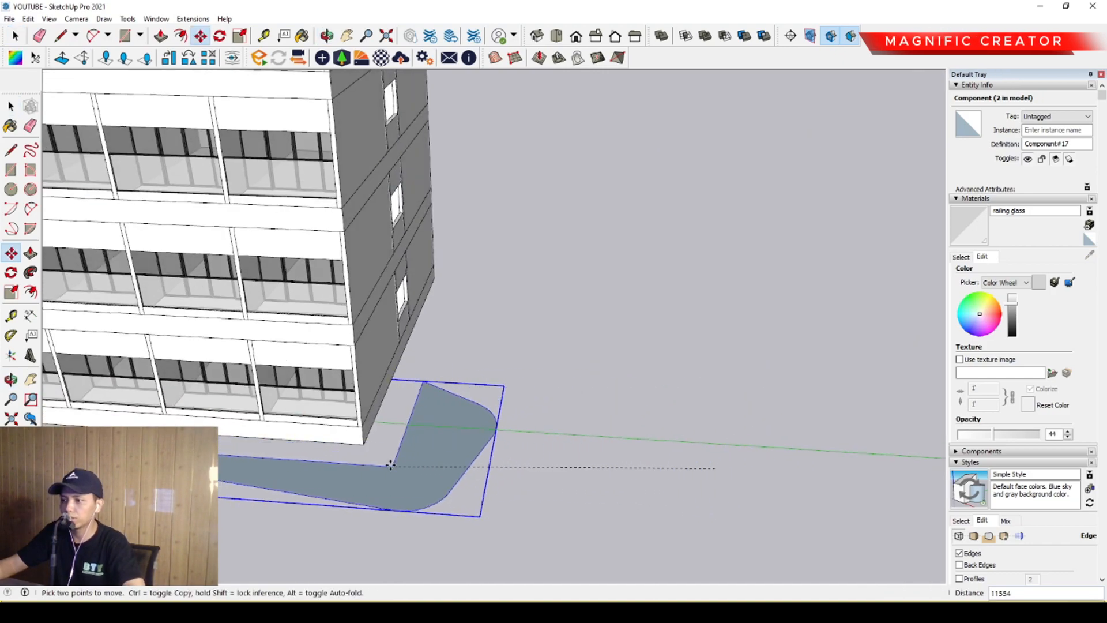
pyautogui.click(354, 345)
pyautogui.press('space')
pyautogui.scroll(-1, 379, 362)
pyautogui.scroll(-3, 379, 362)
pyautogui.keyDown('shift'); pyautogui.moveTo(340, 343); pyautogui.dragTo(625, 383, button='middle'); pyautogui.keyUp('shift')
pyautogui.moveTo(409, 397); pyautogui.dragTo(472, 492, button='middle')
pyautogui.scroll(2, 681, 410)
# Step: Copy both wavy slab components across the side wall to beyond the opposite long facade and mirror them for that side
pyautogui.keyDown('shift'); pyautogui.moveTo(681, 410); pyautogui.dragTo(344, 414, button='middle'); pyautogui.keyUp('shift')
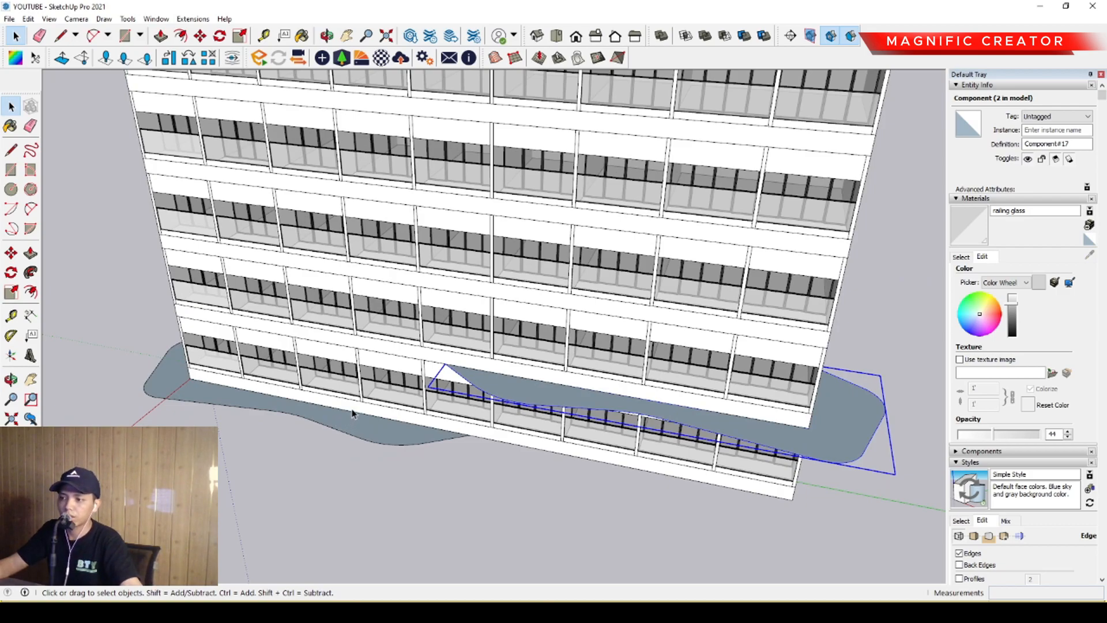
pyautogui.moveTo(381, 421); pyautogui.dragTo(609, 347, button='middle')
pyautogui.moveTo(376, 468)
pyautogui.mouseDown(button='middle')
pyautogui.moveTo(546, 477)
pyautogui.moveTo(492, 514)
pyautogui.moveTo(383, 494)
pyautogui.moveTo(441, 438)
pyautogui.moveTo(500, 410)
pyautogui.moveTo(363, 483)
pyautogui.mouseUp(button='middle')
pyautogui.moveTo(781, 390); pyautogui.dragTo(369, 467, button='middle')
pyautogui.press('m')
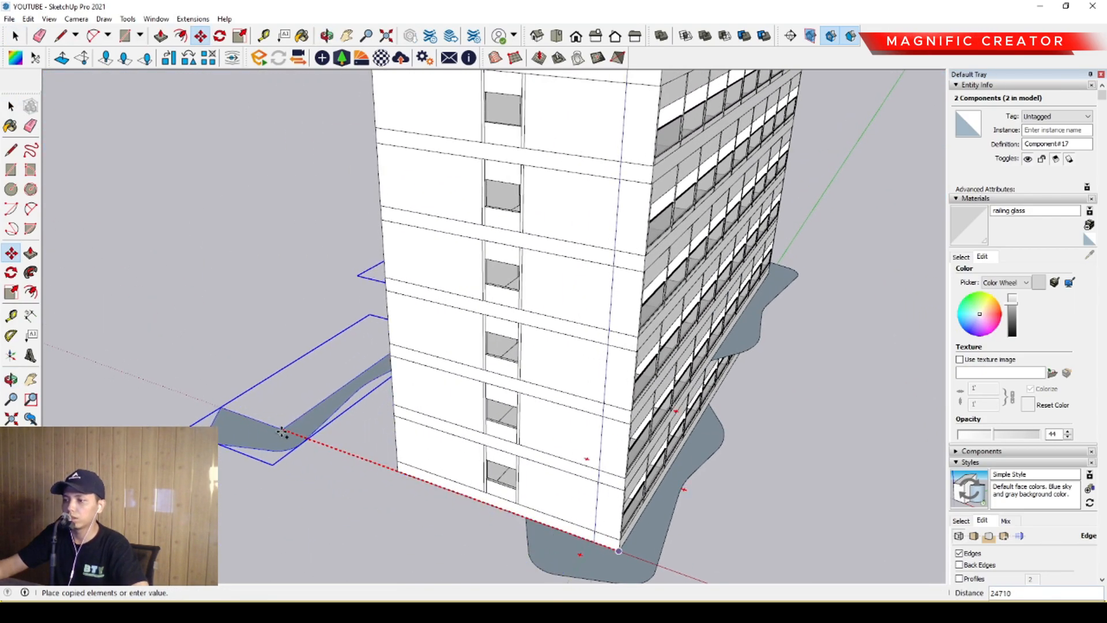
pyautogui.click(264, 427)
pyautogui.press('space')
pyautogui.moveTo(264, 428); pyautogui.dragTo(386, 476, button='middle')
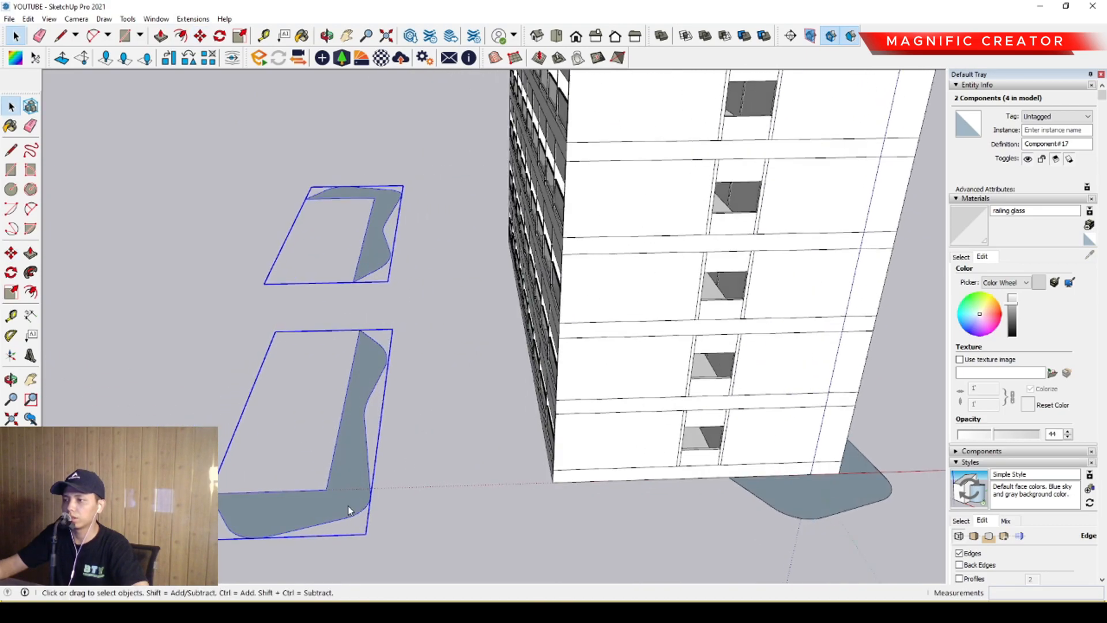
pyautogui.click(495, 467)
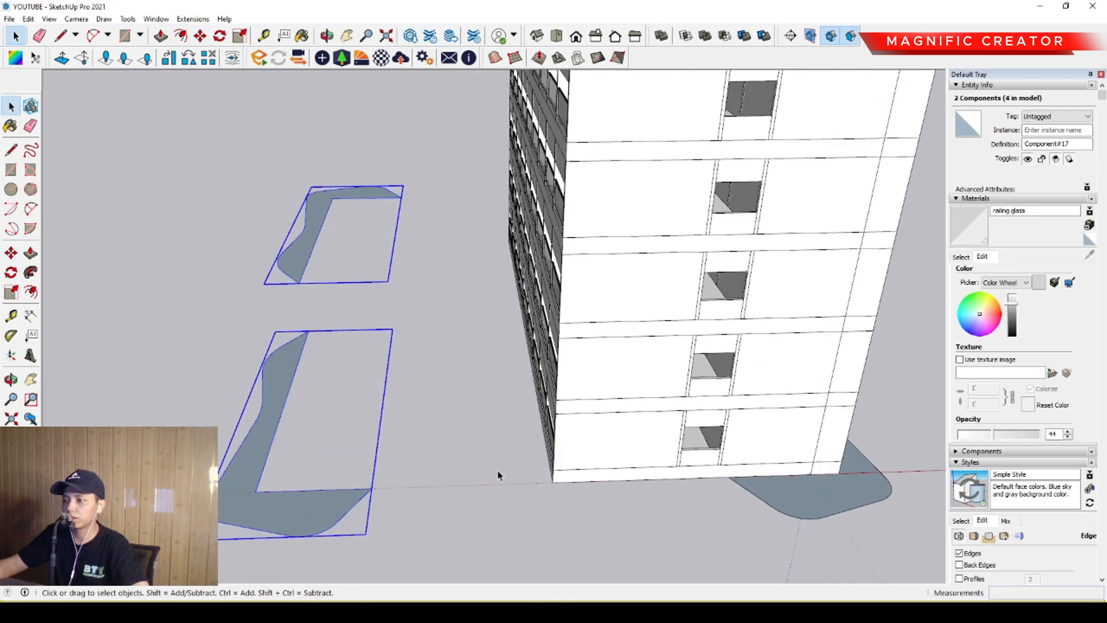
# Step: Move the mirrored pair by the inner corner to the base corner of the opposite long facade
pyautogui.click(264, 495)
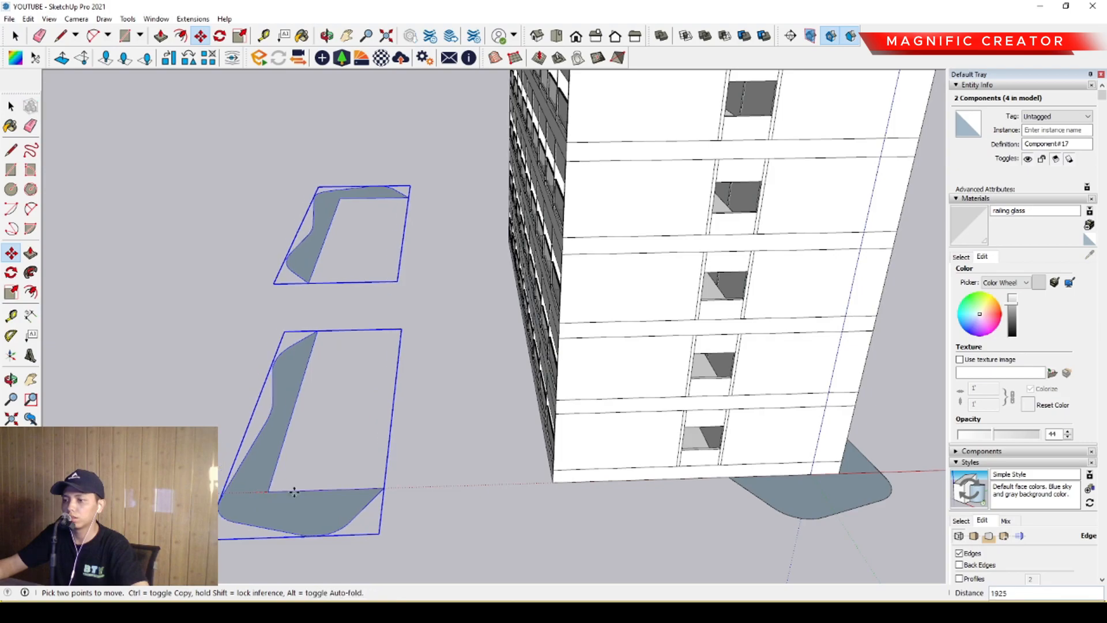
pyautogui.click(552, 482)
pyautogui.press('space')
# Step: Raise the mirrored pair one storey along the corner edge to the underside of the first slab band
pyautogui.moveTo(552, 481); pyautogui.dragTo(694, 425, button='middle')
pyautogui.scroll(3, 573, 415)
pyautogui.moveTo(518, 426); pyautogui.dragTo(533, 461, button='middle')
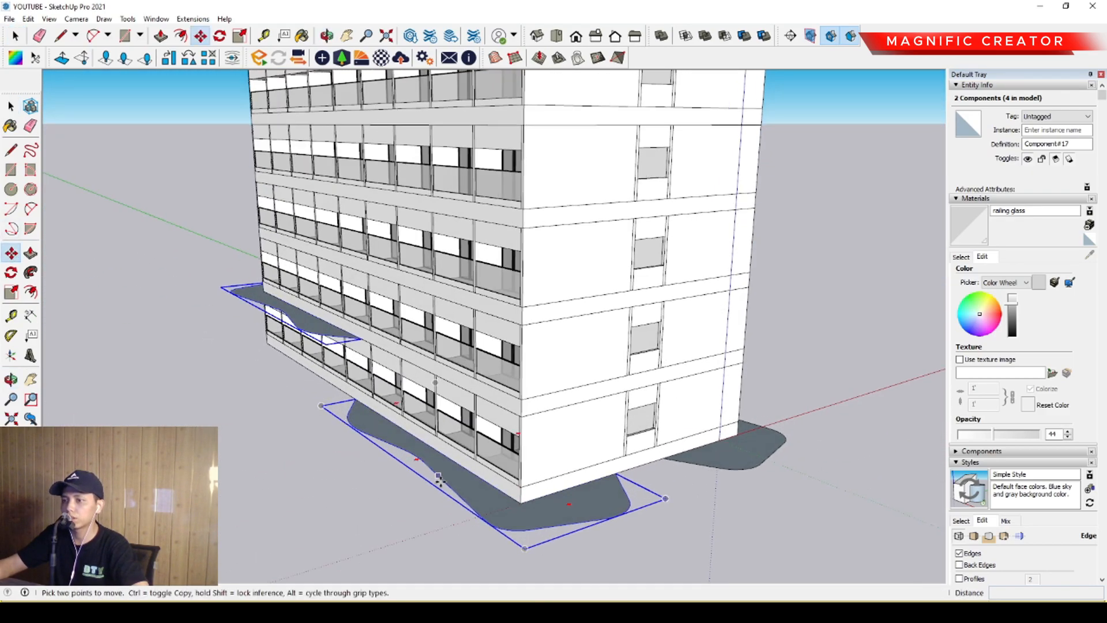
pyautogui.scroll(1, 438, 478)
pyautogui.click(541, 508)
pyautogui.scroll(1, 541, 490)
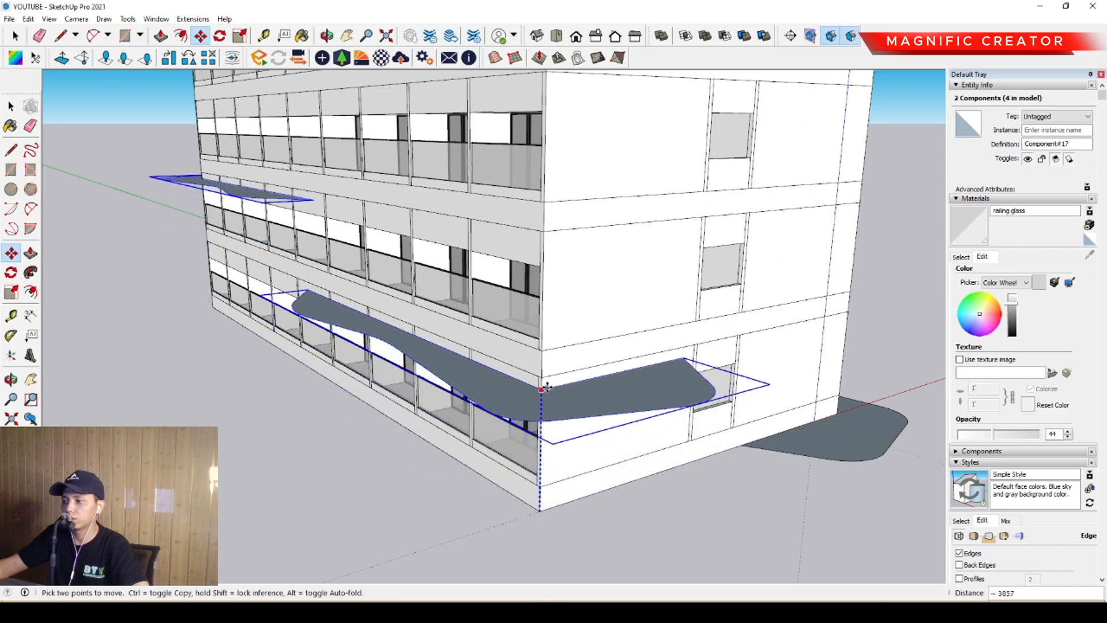
pyautogui.click(543, 374)
pyautogui.press('space')
# Step: Lower only the pair's far-end component along its corner edge down to the building's base
pyautogui.scroll(-1, 407, 301)
pyautogui.moveTo(405, 300); pyautogui.dragTo(355, 274, button='middle')
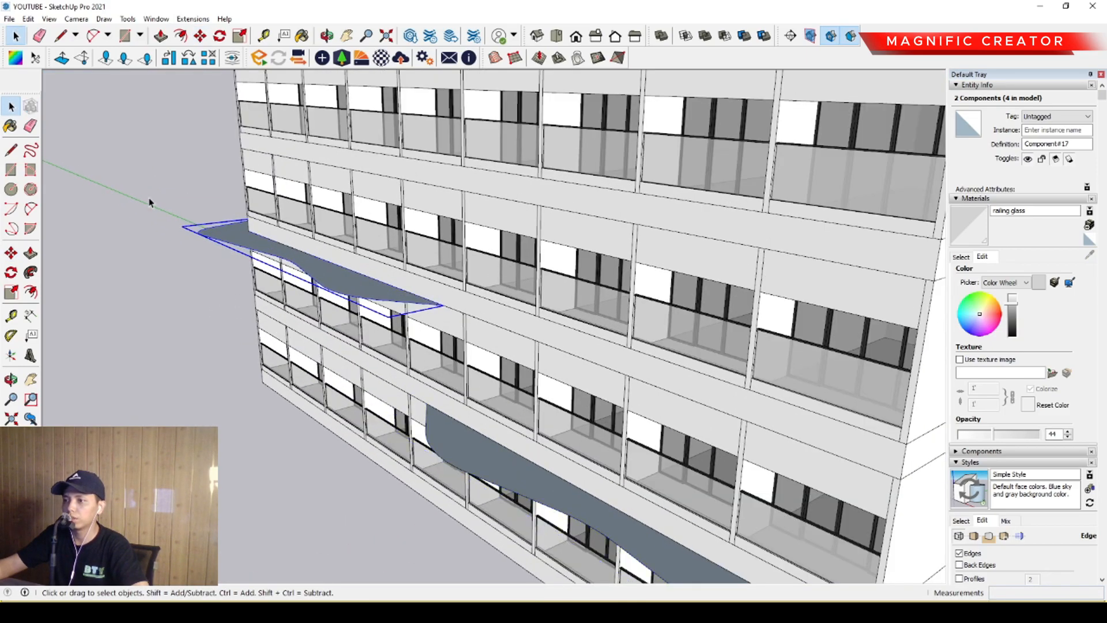
pyautogui.click(12, 254)
pyautogui.scroll(1, 256, 229)
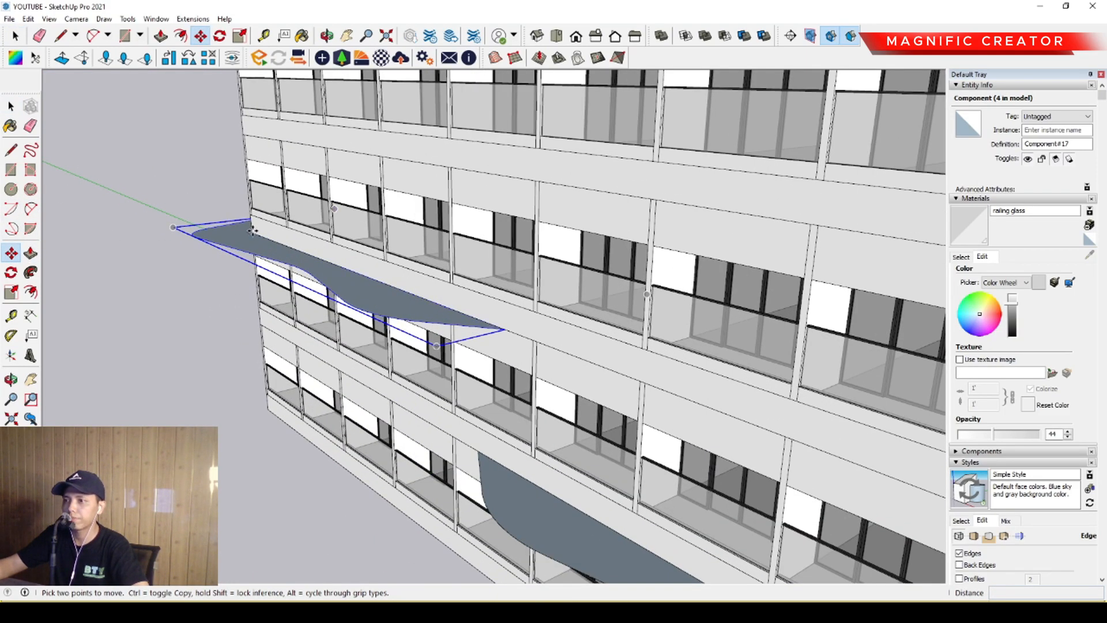
pyautogui.scroll(5, 252, 230)
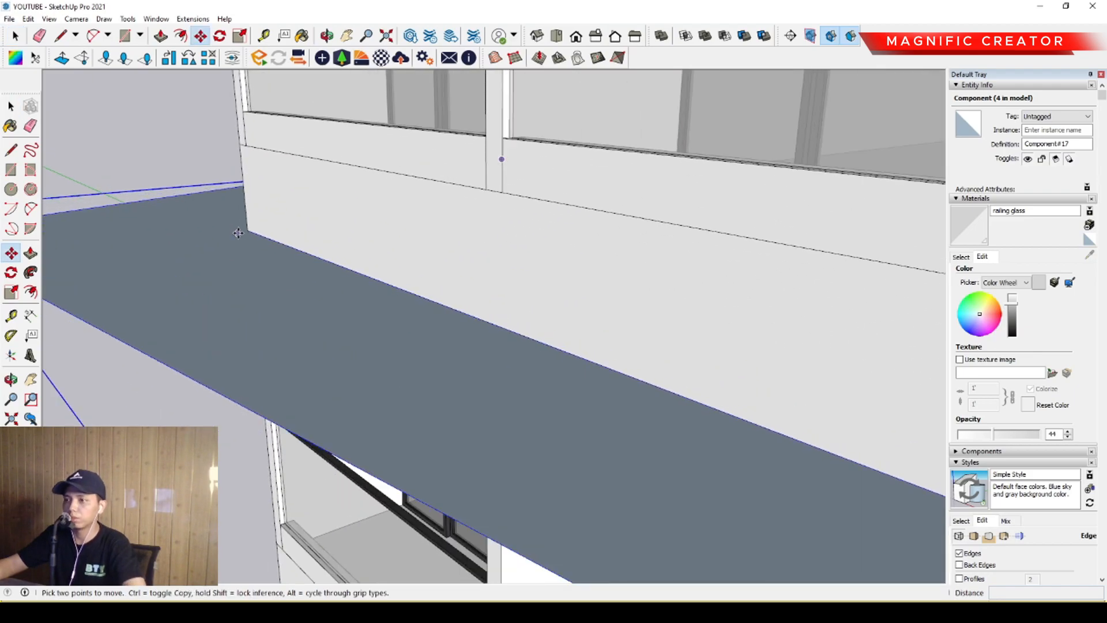
pyautogui.click(249, 229)
pyautogui.scroll(-7, 248, 230)
pyautogui.moveTo(272, 363); pyautogui.dragTo(276, 370, button='middle')
pyautogui.scroll(1, 276, 369)
pyautogui.click(277, 369)
pyautogui.press('space')
pyautogui.scroll(-5, 277, 369)
pyautogui.moveTo(454, 331); pyautogui.dragTo(385, 538, button='middle')
pyautogui.scroll(2, 385, 537)
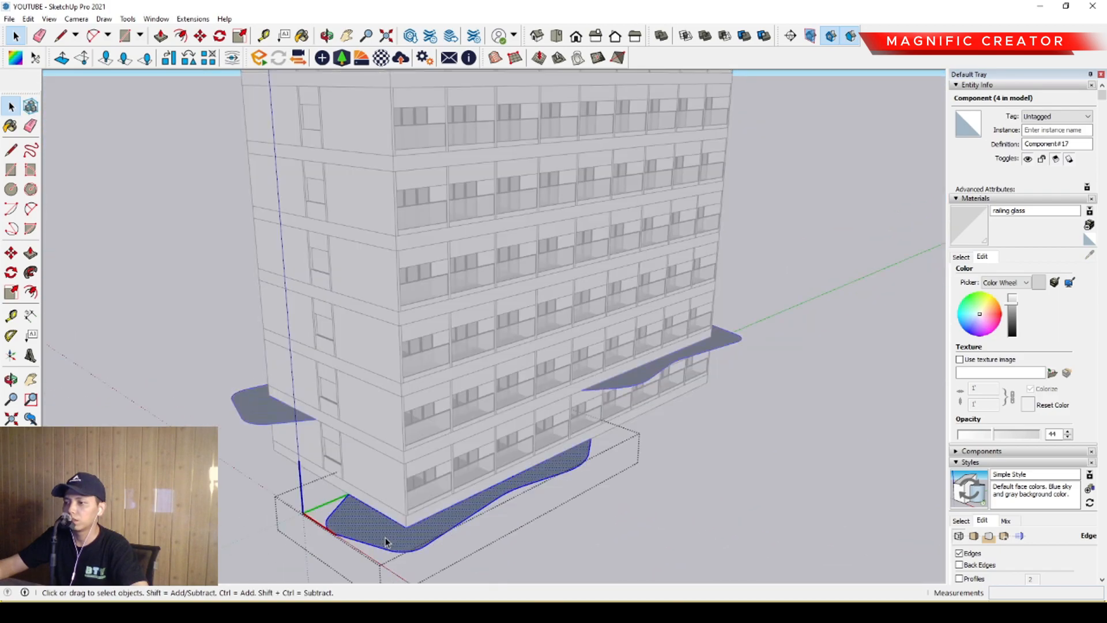
pyautogui.click(383, 537)
pyautogui.scroll(1, 380, 538)
pyautogui.click(648, 555)
pyautogui.scroll(-1, 475, 512)
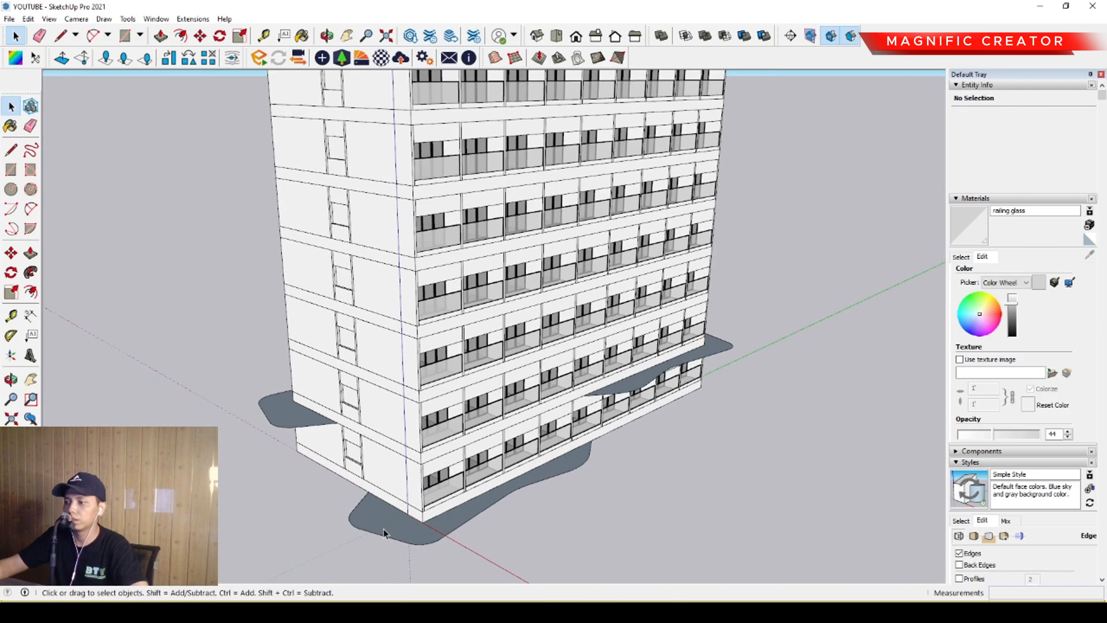
# Step: Try copying all four wavy slab components up the tower by 8400 and repeating the copy 27 times
pyautogui.click(303, 436)
pyautogui.moveTo(689, 364); pyautogui.dragTo(553, 355, button='middle')
pyautogui.keyDown('shift'); pyautogui.click(661, 407); pyautogui.keyUp('shift')
pyautogui.moveTo(665, 499); pyautogui.dragTo(391, 368, button='middle')
pyautogui.scroll(1, 519, 441)
pyautogui.moveTo(519, 378); pyautogui.dragTo(328, 381, button='middle')
pyautogui.keyDown('shift'); pyautogui.moveTo(609, 401); pyautogui.dragTo(203, 407, button='middle'); pyautogui.keyUp('shift')
pyautogui.scroll(1, 581, 429)
pyautogui.scroll(2, 419, 399)
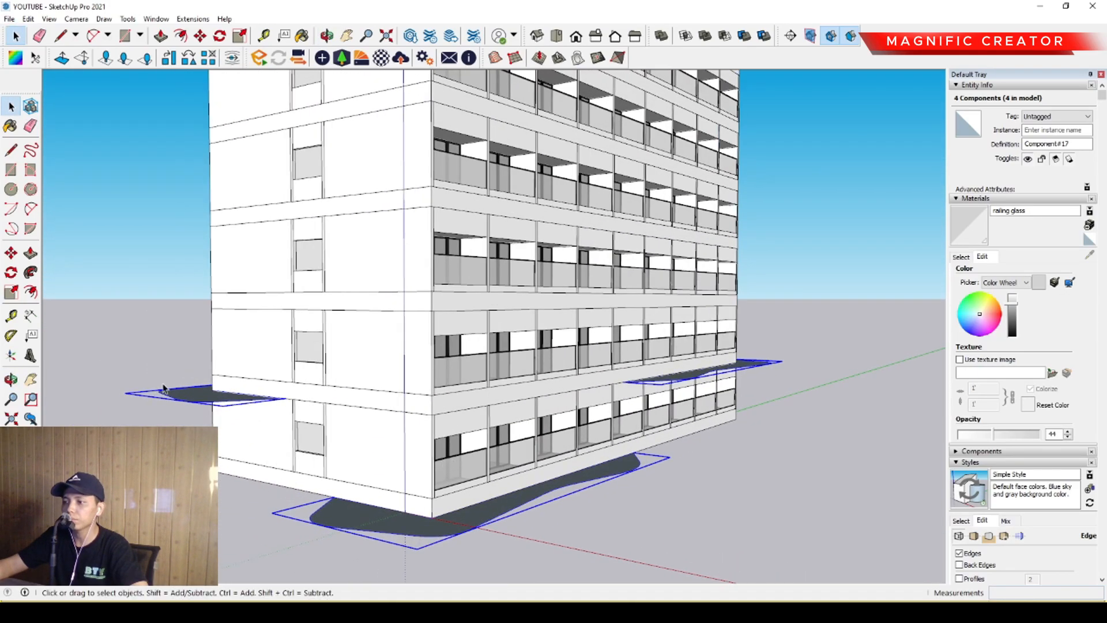
pyautogui.scroll(2, 418, 461)
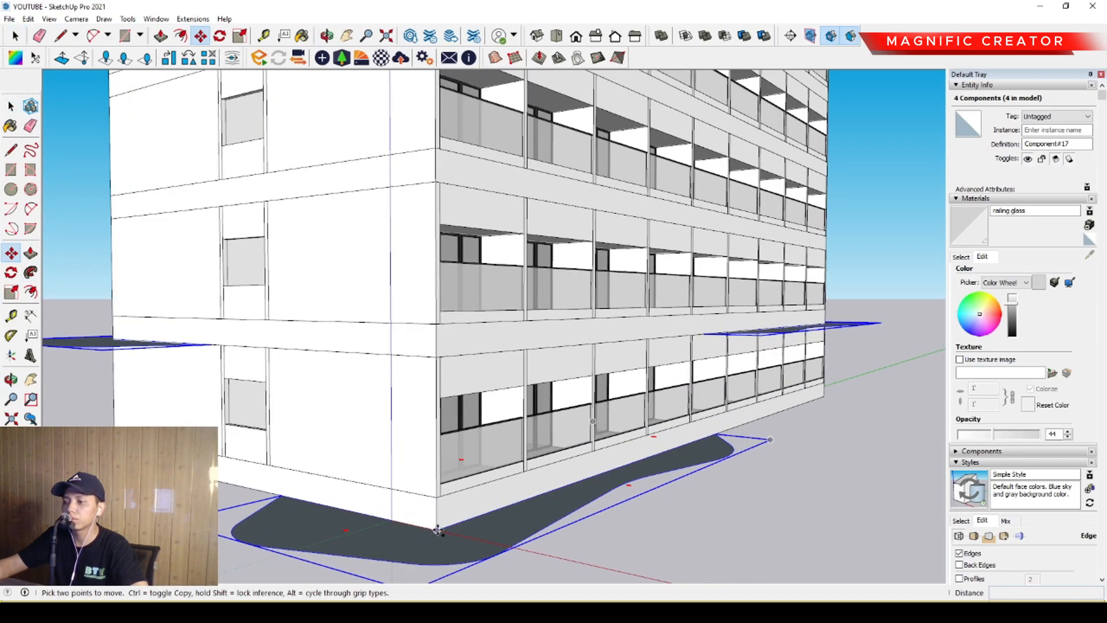
pyautogui.click(438, 530)
pyautogui.press('ctrl')
pyautogui.scroll(-3, 440, 524)
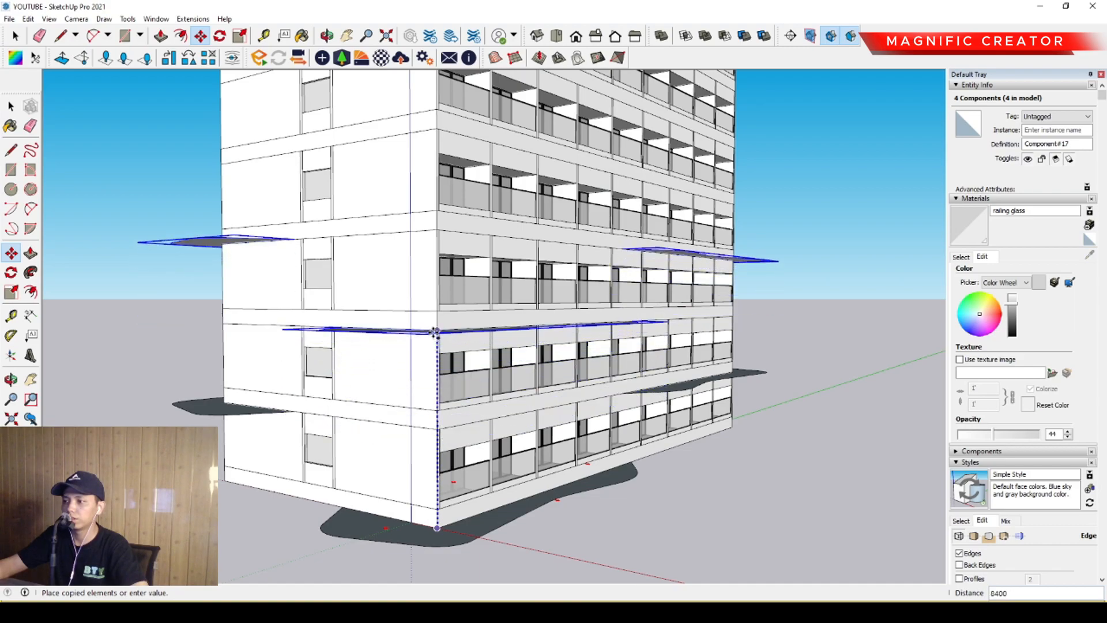
pyautogui.scroll(1, 436, 329)
pyautogui.scroll(1, 436, 329)
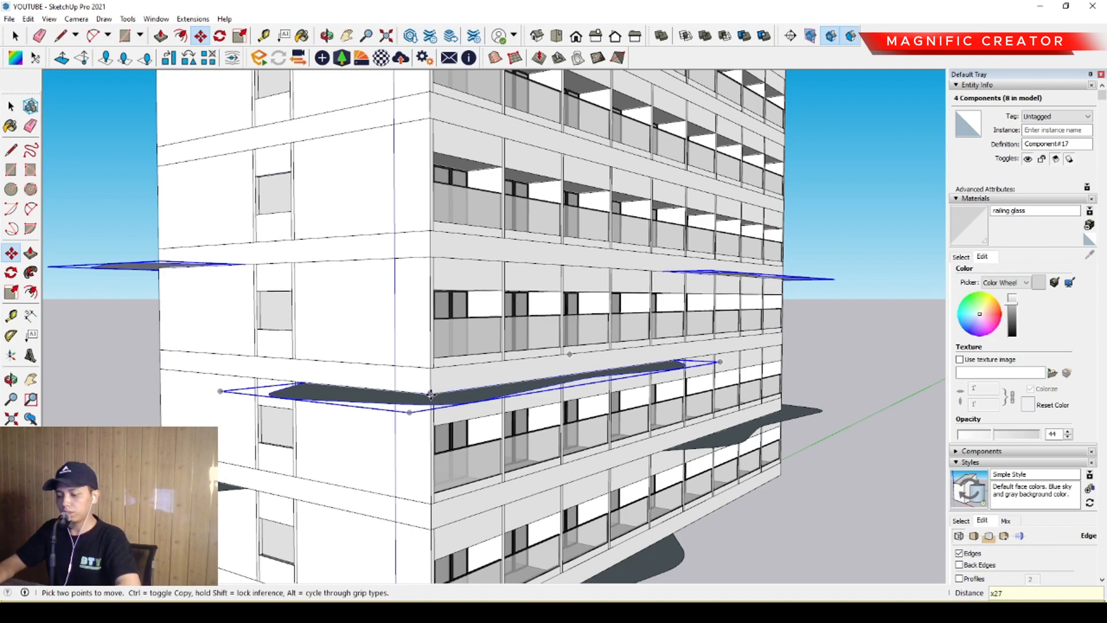
pyautogui.press('Return')
pyautogui.press('space')
# Step: Delete the surplus slab copies floating above the tower's roof
pyautogui.hotkey('ctrl', 't')
pyautogui.scroll(-9, 469, 348)
pyautogui.moveTo(546, 369); pyautogui.dragTo(521, 353, button='middle')
pyautogui.scroll(-3, 538, 269)
pyautogui.scroll(3, 536, 231)
pyautogui.keyDown('shift'); pyautogui.moveTo(530, 231); pyautogui.dragTo(504, 455, button='middle'); pyautogui.keyUp('shift')
pyautogui.moveTo(505, 456); pyautogui.dragTo(464, 498, button='middle')
pyautogui.scroll(-5, 527, 383)
pyautogui.moveTo(464, 499); pyautogui.dragTo(464, 413, button='middle')
pyautogui.scroll(-4, 476, 480)
pyautogui.moveTo(477, 480); pyautogui.dragTo(518, 475, button='middle')
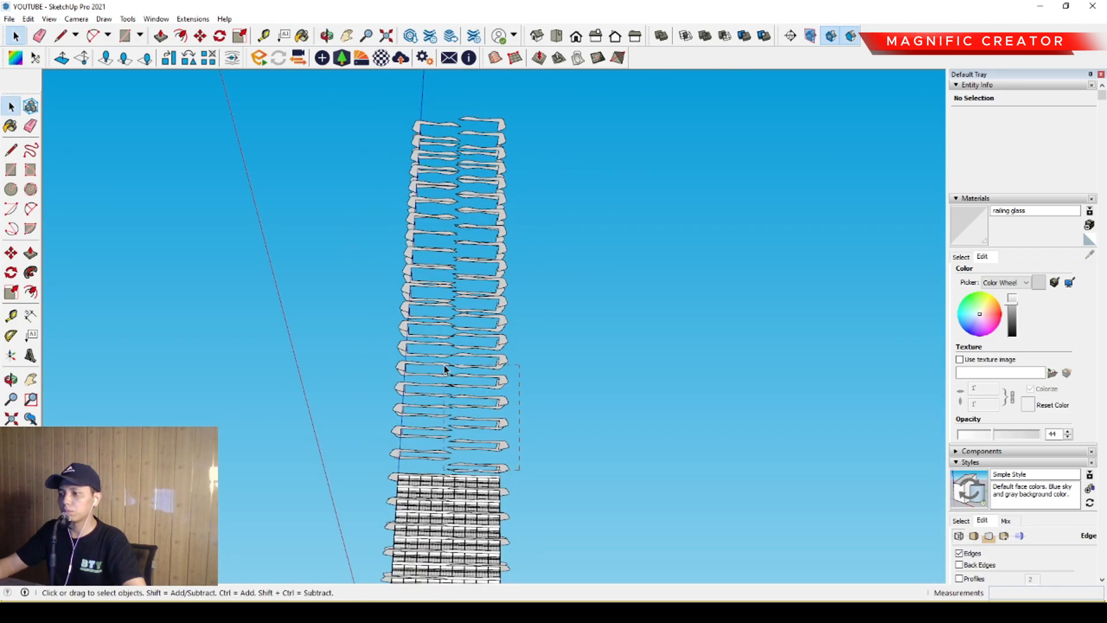
pyautogui.moveTo(406, 117); pyautogui.dragTo(406, 116)
pyautogui.press('Delete')
# Step: Open the base corner's slab component and extrude its face upward by 800 to the building's lower corner
pyautogui.keyDown('shift'); pyautogui.moveTo(436, 506); pyautogui.dragTo(502, 374, button='middle'); pyautogui.keyUp('shift')
pyautogui.scroll(3, 445, 510)
pyautogui.scroll(3, 445, 513)
pyautogui.scroll(5, 475, 440)
pyautogui.moveTo(461, 440); pyautogui.dragTo(496, 502, button='middle')
pyautogui.scroll(3, 496, 501)
pyautogui.moveTo(475, 464); pyautogui.dragTo(488, 494, button='middle')
pyautogui.scroll(4, 438, 522)
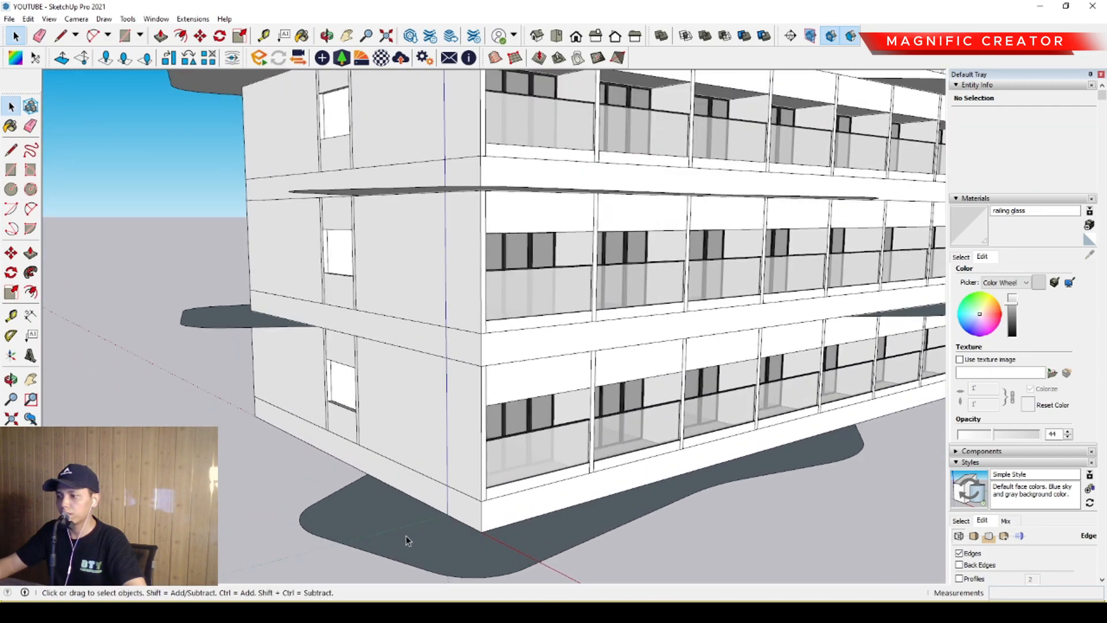
pyautogui.doubleClick(406, 536)
pyautogui.doubleClick(406, 536)
pyautogui.click(468, 533)
pyautogui.scroll(2, 468, 536)
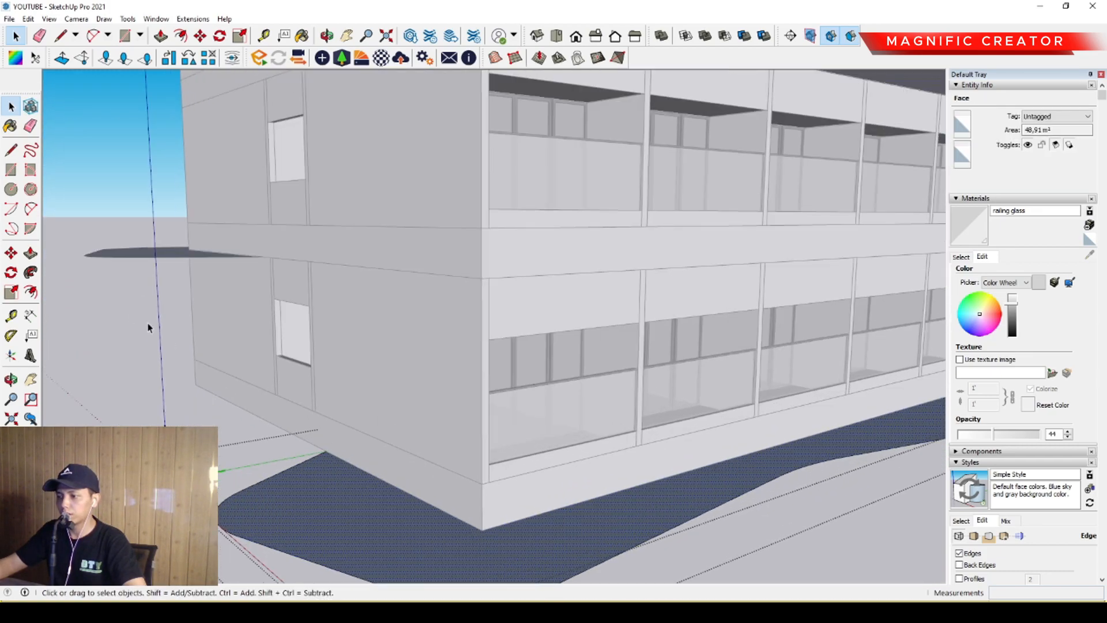
pyautogui.click(31, 254)
pyautogui.scroll(1, 454, 525)
pyautogui.click(485, 542)
pyautogui.scroll(2, 498, 461)
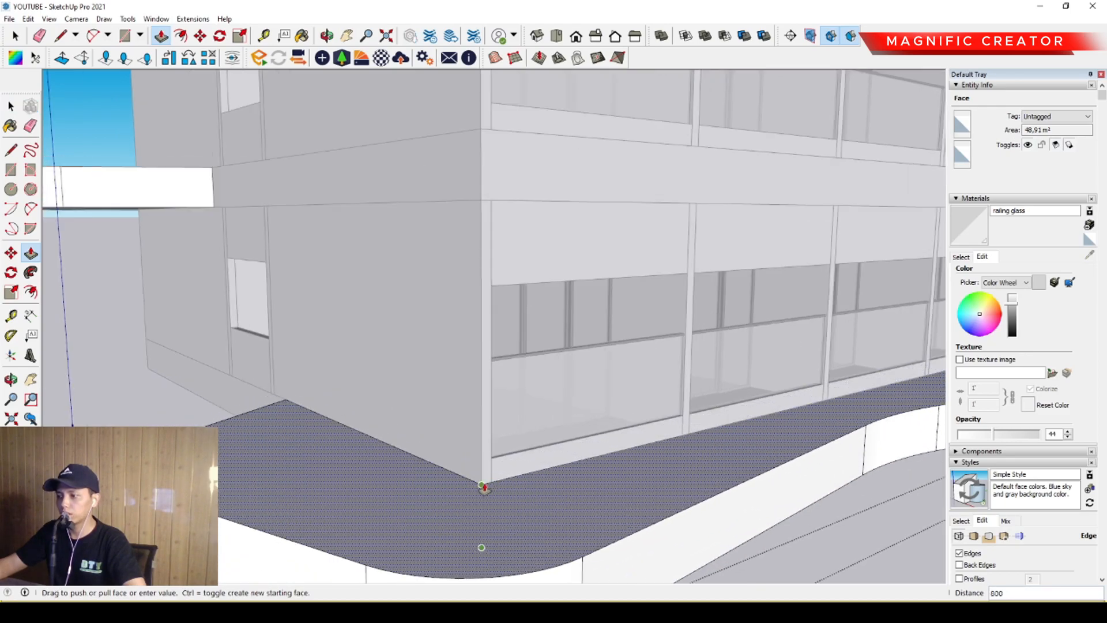
pyautogui.click(483, 486)
pyautogui.press('space')
# Step: Close the component and examine the thickened slabs around the tower from several sides
pyautogui.scroll(-6, 424, 430)
pyautogui.scroll(-3, 491, 435)
pyautogui.moveTo(461, 428); pyautogui.dragTo(682, 271, button='middle')
pyautogui.click(682, 272)
pyautogui.moveTo(568, 262); pyautogui.dragTo(605, 402, button='middle')
pyautogui.scroll(1, 455, 400)
pyautogui.moveTo(383, 354); pyautogui.dragTo(282, 376, button='middle')
pyautogui.scroll(2, 521, 396)
pyautogui.moveTo(520, 396); pyautogui.dragTo(490, 334, button='middle')
pyautogui.scroll(-2, 490, 337)
pyautogui.moveTo(494, 385); pyautogui.dragTo(639, 419, button='middle')
# Step: Undo the slab extrusion, the deletion and the vertical copies, back to the four flat components
pyautogui.scroll(3, 455, 414)
pyautogui.doubleClick(510, 495)
pyautogui.hotkey('ctrl', 'z')
pyautogui.click(533, 380)
pyautogui.scroll(2, 534, 381)
pyautogui.moveTo(508, 441)
pyautogui.keyDown('shift'); pyautogui.mouseDown(button='middle')
pyautogui.moveTo(513, 382)
pyautogui.moveTo(527, 429)
pyautogui.moveTo(618, 440)
pyautogui.moveTo(546, 430)
pyautogui.moveTo(523, 440)
pyautogui.mouseUp(button='middle'); pyautogui.keyUp('shift')
pyautogui.hotkey('ctrl', 'z')
# Step: Try to move the raised rear-facade slab component vertically along the tower's corner edge
pyautogui.click(524, 440)
pyautogui.press('m')
pyautogui.scroll(3, 453, 448)
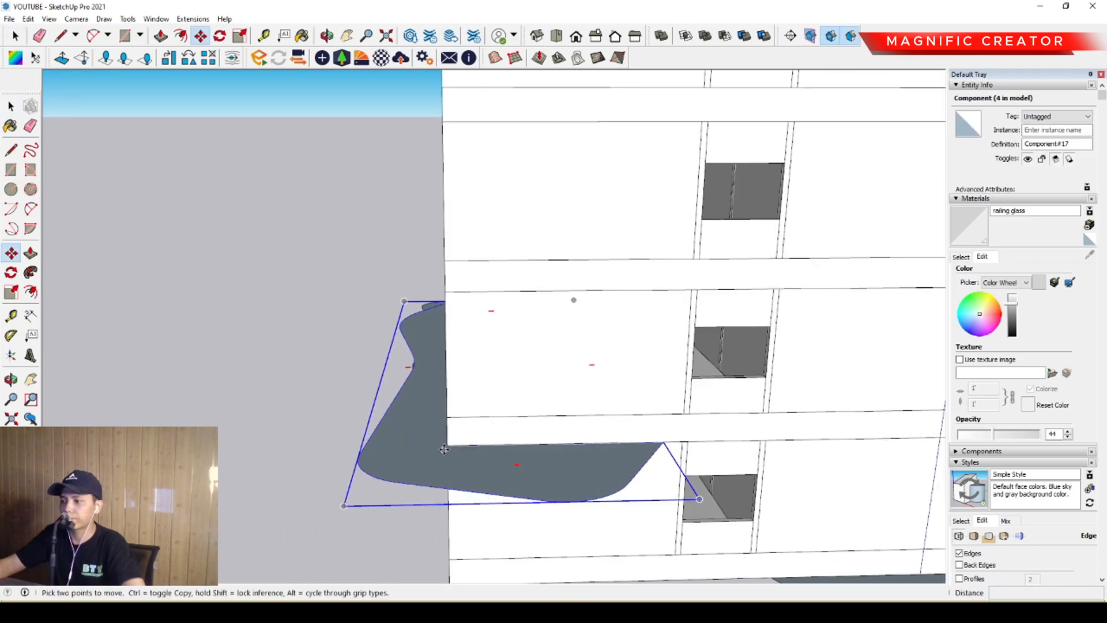
pyautogui.click(448, 447)
pyautogui.keyDown('shift'); pyautogui.moveTo(450, 461); pyautogui.dragTo(452, 318, button='middle'); pyautogui.keyUp('shift')
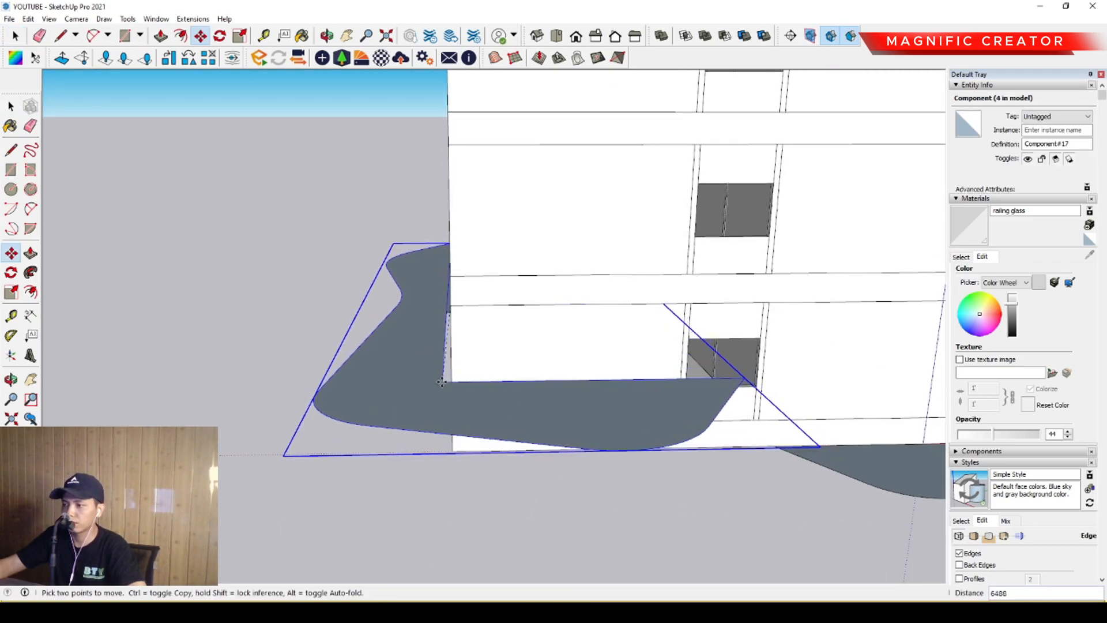
pyautogui.moveTo(451, 380); pyautogui.dragTo(464, 291, button='middle')
pyautogui.scroll(2, 465, 292)
pyautogui.keyDown('shift'); pyautogui.moveTo(391, 269); pyautogui.dragTo(419, 255, button='middle'); pyautogui.keyUp('shift')
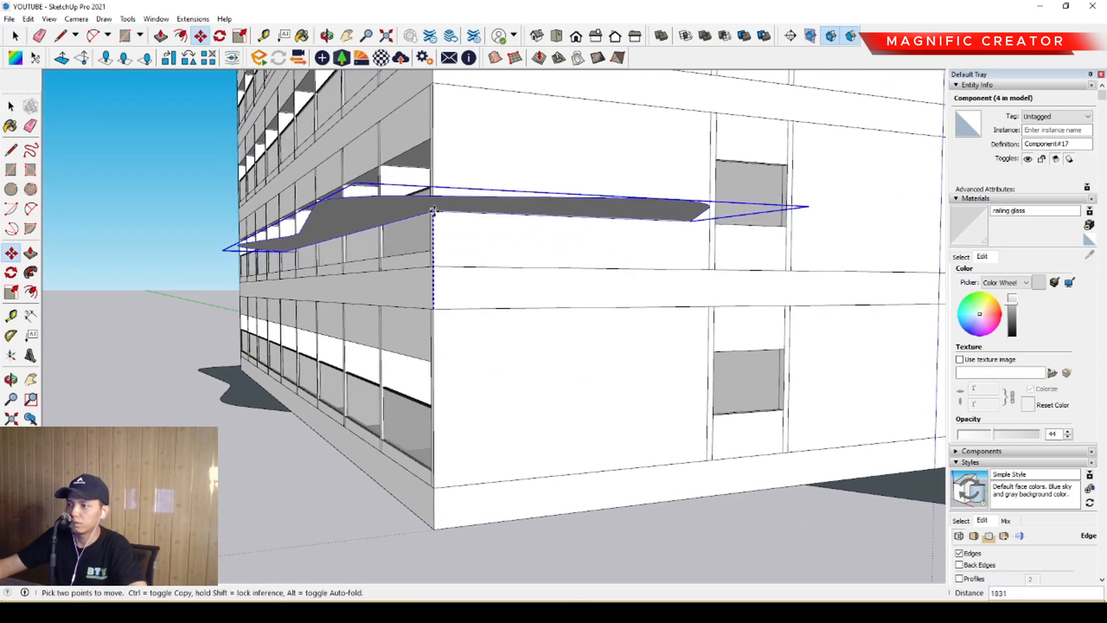
pyautogui.scroll(-3, 436, 528)
pyautogui.moveTo(720, 426); pyautogui.dragTo(455, 406, button='middle')
pyautogui.press('space')
# Step: Move the raised slab component down along the tower's corner edge to the building's base corner
pyautogui.scroll(2, 484, 391)
pyautogui.moveTo(701, 385); pyautogui.dragTo(590, 373, button='middle')
pyautogui.scroll(-3, 483, 390)
pyautogui.scroll(2, 544, 369)
pyautogui.scroll(2, 535, 373)
pyautogui.press('m')
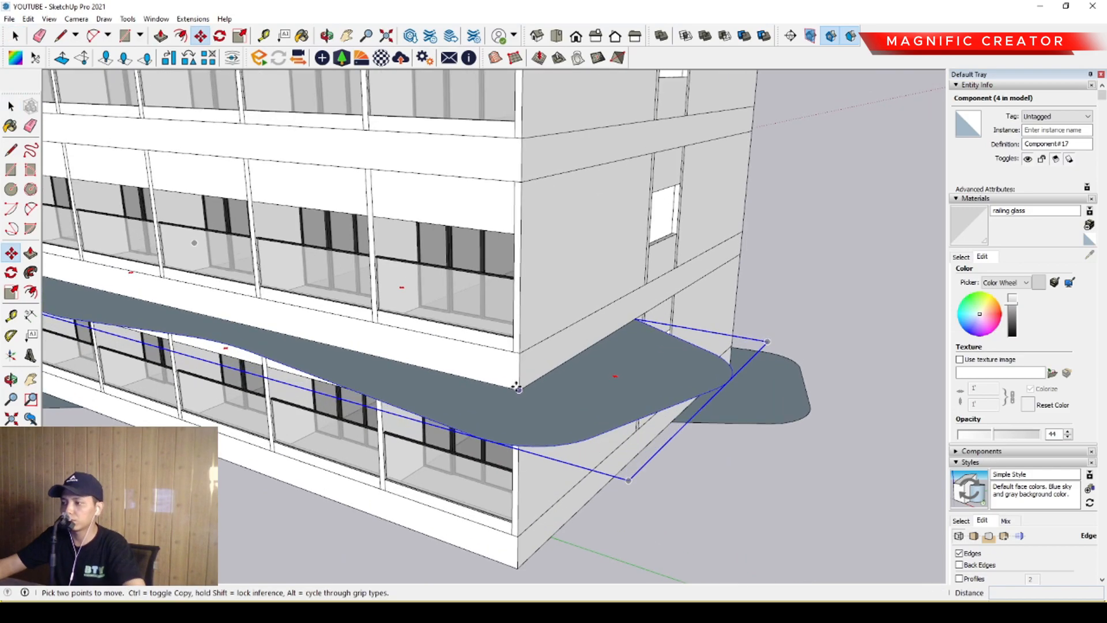
pyautogui.click(519, 390)
pyautogui.press('ctrl')
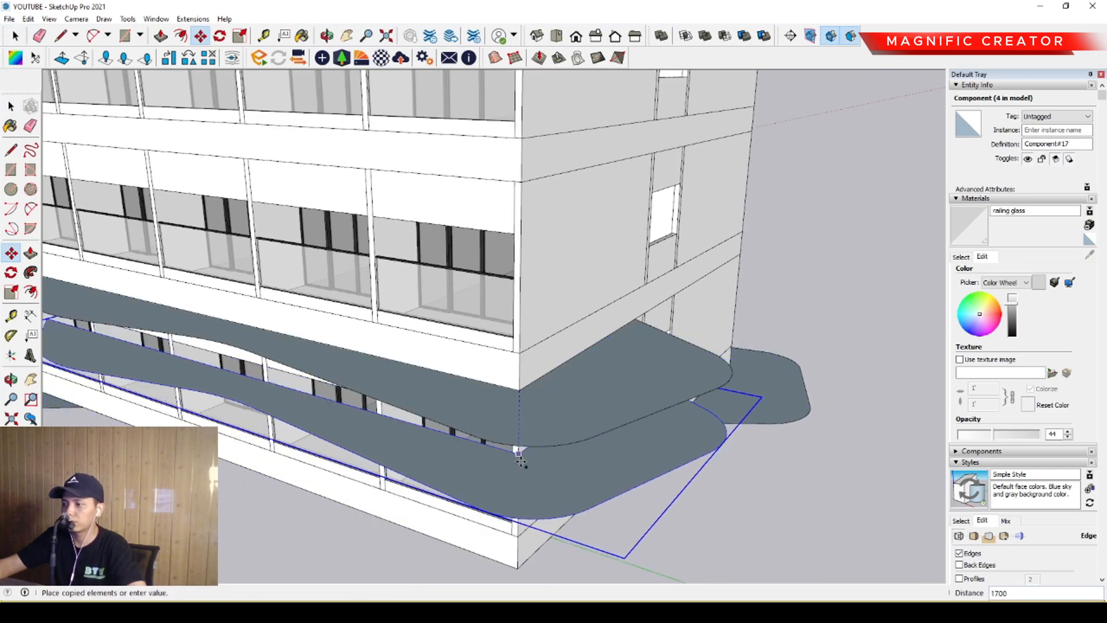
pyautogui.click(517, 568)
pyautogui.press('space')
# Step: Copy the four base slab components up one floor along the corner edge and array the copy x14 up the tower
pyautogui.scroll(-3, 536, 496)
pyautogui.moveTo(548, 460); pyautogui.dragTo(495, 422, button='middle')
pyautogui.moveTo(588, 401); pyautogui.dragTo(526, 425, button='middle')
pyautogui.moveTo(308, 382); pyautogui.dragTo(548, 396, button='middle')
pyautogui.scroll(6, 392, 458)
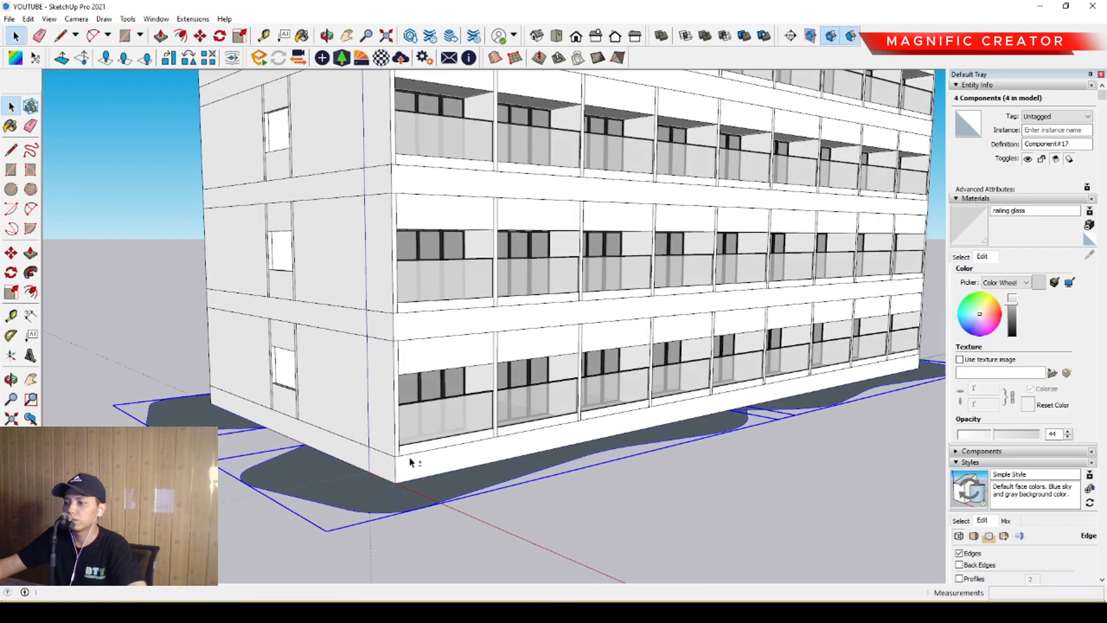
pyautogui.scroll(5, 411, 461)
pyautogui.press('m')
pyautogui.moveTo(392, 506); pyautogui.dragTo(390, 508, button='middle')
pyautogui.press('ctrl')
pyautogui.click(391, 543)
pyautogui.keyDown('shift'); pyautogui.moveTo(388, 378); pyautogui.dragTo(381, 458, button='middle'); pyautogui.keyUp('shift')
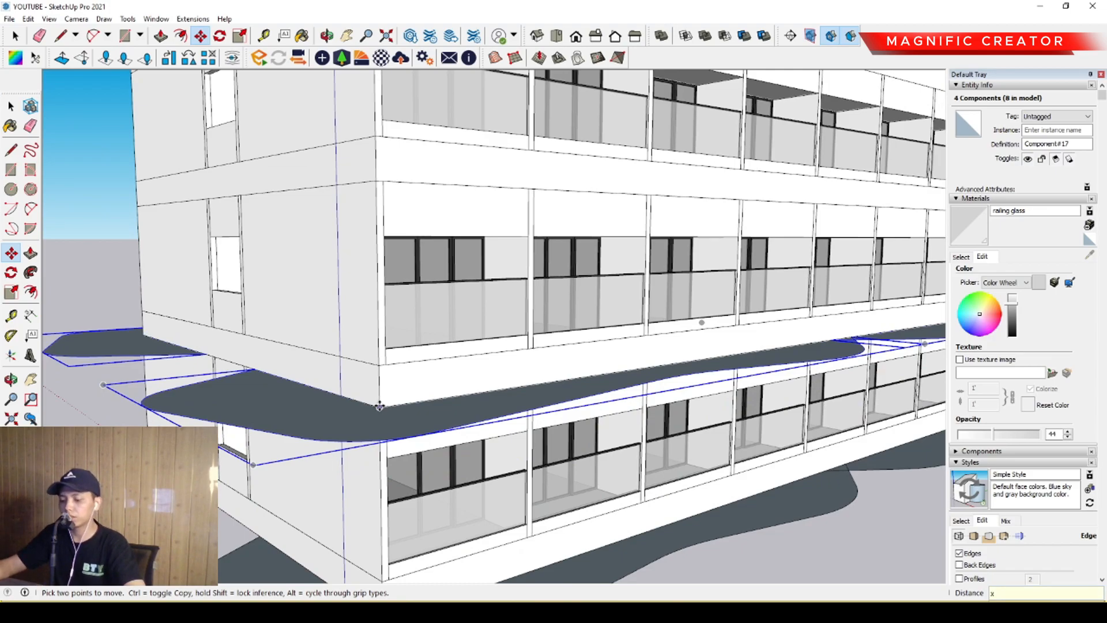
pyautogui.press('Return')
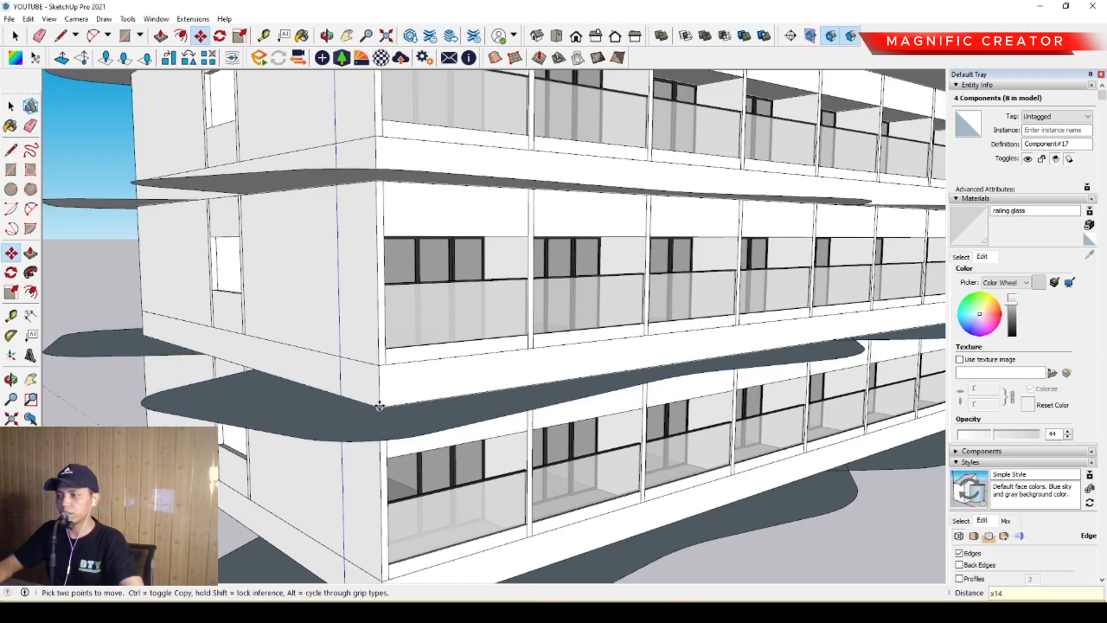
# Step: Select the four topmost slab components and copy them up one more floor by 4200
pyautogui.press('space')
pyautogui.scroll(-10, 396, 348)
pyautogui.moveTo(396, 349); pyautogui.dragTo(415, 351, button='middle')
pyautogui.scroll(6, 419, 352)
pyautogui.scroll(5, 419, 352)
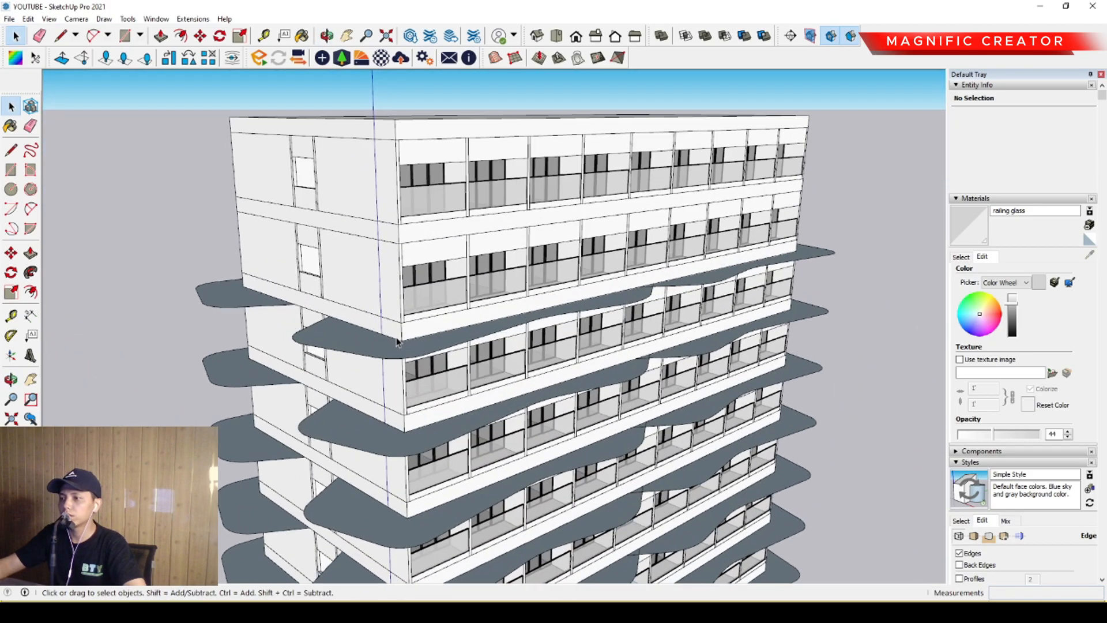
pyautogui.click(274, 312)
pyautogui.keyDown('shift'); pyautogui.click(213, 297); pyautogui.keyUp('shift')
pyautogui.scroll(3, 540, 326)
pyautogui.keyDown('shift'); pyautogui.click(828, 299); pyautogui.keyUp('shift')
pyautogui.moveTo(827, 299); pyautogui.dragTo(392, 383, button='middle')
pyautogui.keyDown('shift'); pyautogui.click(760, 336); pyautogui.keyUp('shift')
pyautogui.scroll(2, 388, 387)
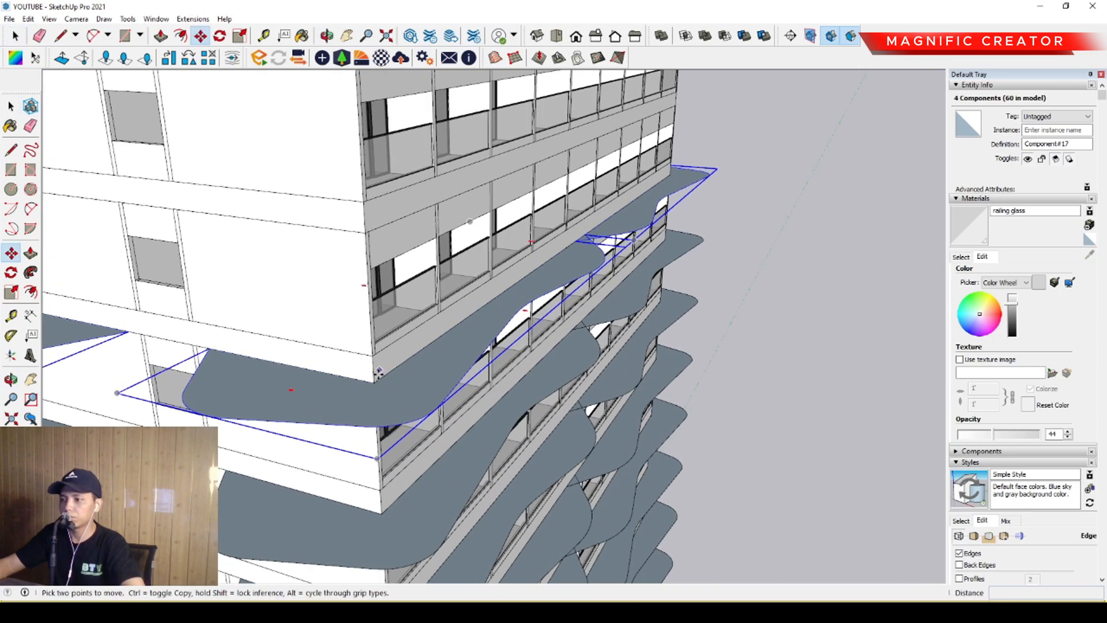
pyautogui.scroll(-3, 374, 382)
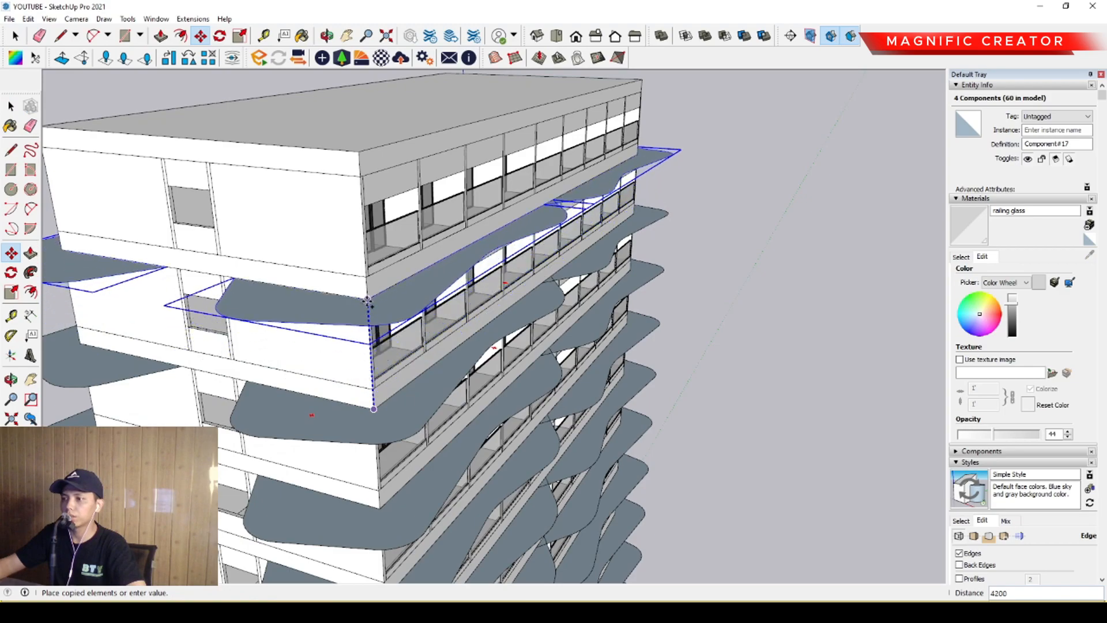
pyautogui.press('space')
# Step: Open the slab component at the base corner and extrude its face upward into a solid slab
pyautogui.scroll(-2, 455, 228)
pyautogui.scroll(-2, 455, 228)
pyautogui.moveTo(455, 228); pyautogui.dragTo(551, 510, button='middle')
pyautogui.scroll(5, 552, 511)
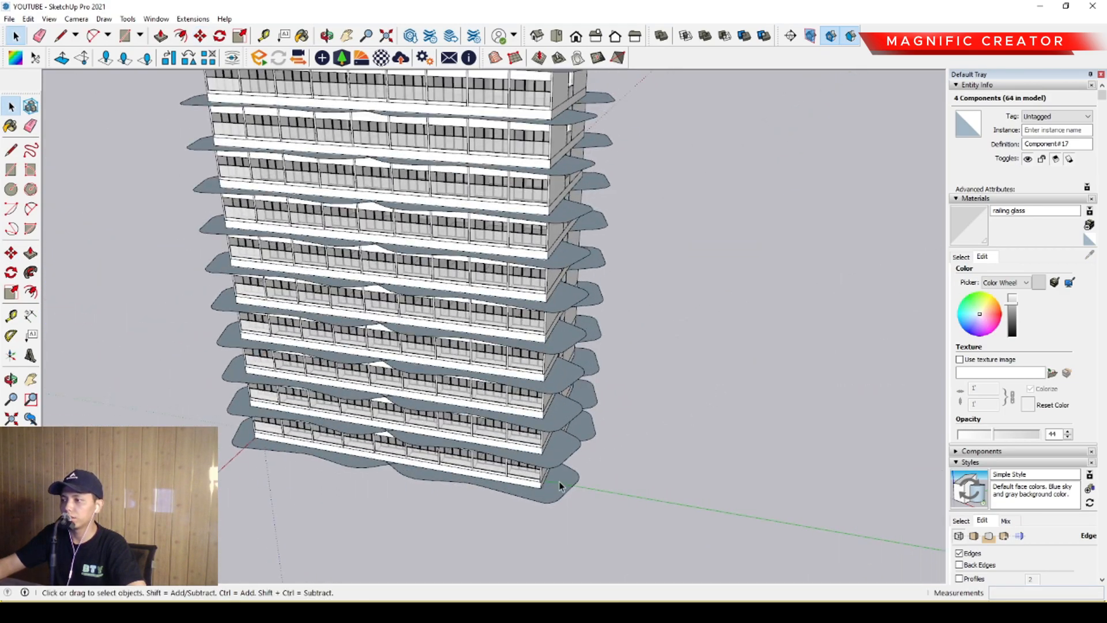
pyautogui.scroll(2, 552, 510)
pyautogui.doubleClick(531, 481)
pyautogui.scroll(2, 531, 482)
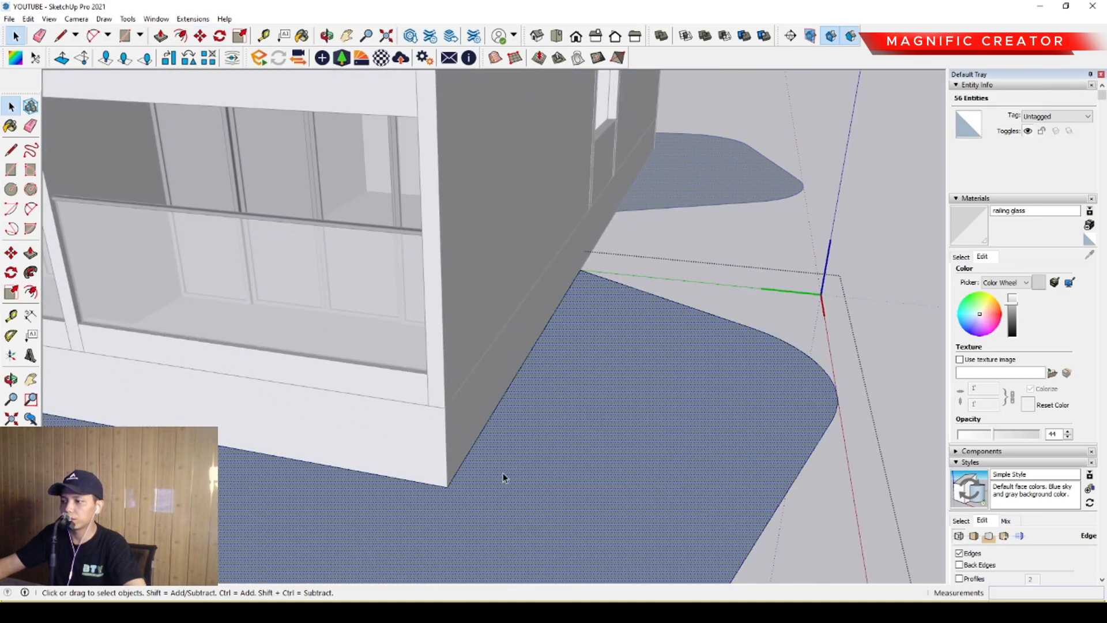
pyautogui.click(469, 455)
pyautogui.click(469, 451)
pyautogui.press('space')
# Step: Examine the thickened wavy slabs over the full height of the tower
pyautogui.scroll(-4, 529, 398)
pyautogui.moveTo(494, 375); pyautogui.dragTo(585, 316, button='middle')
pyautogui.scroll(-5, 660, 423)
pyautogui.scroll(3, 573, 383)
pyautogui.moveTo(567, 383)
pyautogui.mouseDown(button='middle')
pyautogui.moveTo(503, 374)
pyautogui.moveTo(555, 318)
pyautogui.moveTo(571, 339)
pyautogui.moveTo(552, 397)
pyautogui.mouseUp(button='middle')
pyautogui.scroll(-3, 503, 374)
pyautogui.scroll(3, 551, 397)
# Step: Switch the materials library to Colors and pick the mid-gray Color M05
pyautogui.click(961, 257)
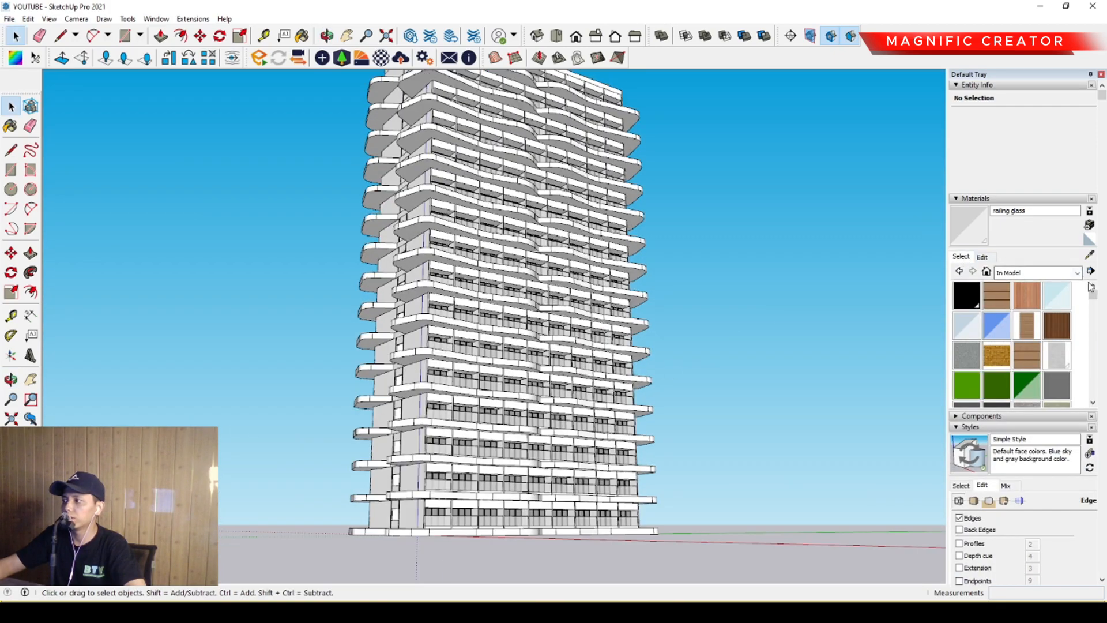
pyautogui.click(1037, 272)
pyautogui.click(1020, 341)
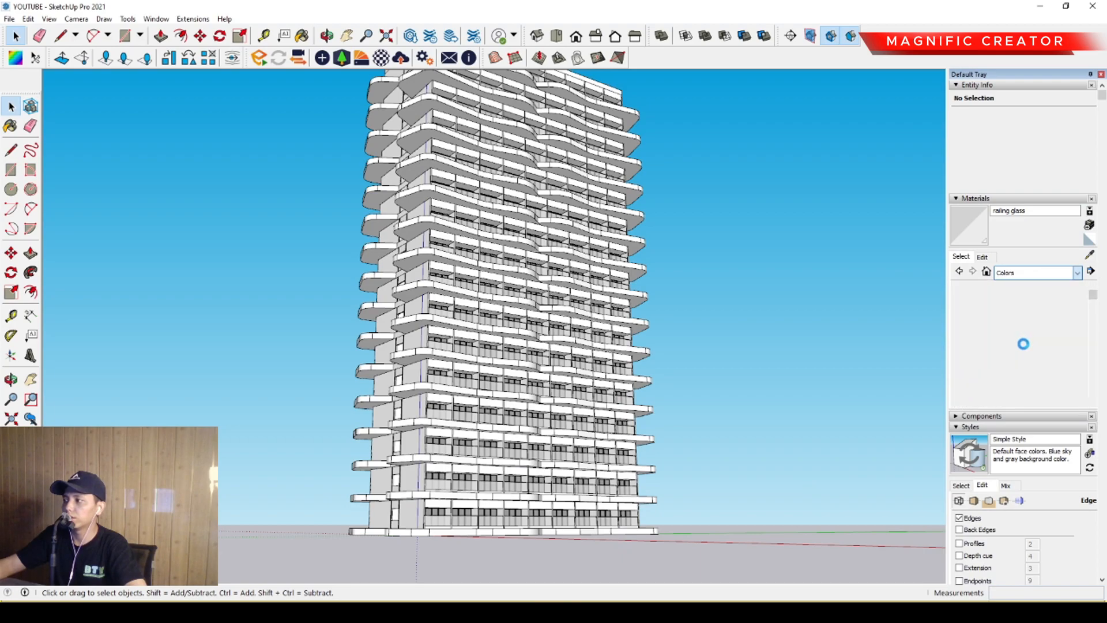
pyautogui.scroll(-3, 1026, 341)
pyautogui.scroll(-3, 1026, 346)
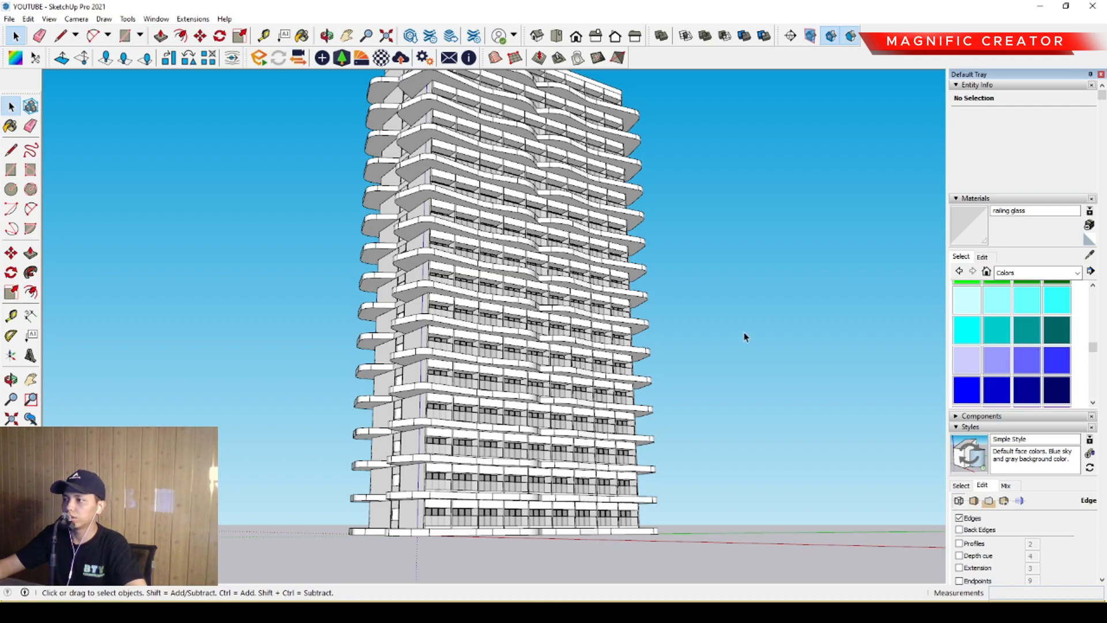
pyautogui.moveTo(476, 355); pyautogui.dragTo(502, 382, button='middle')
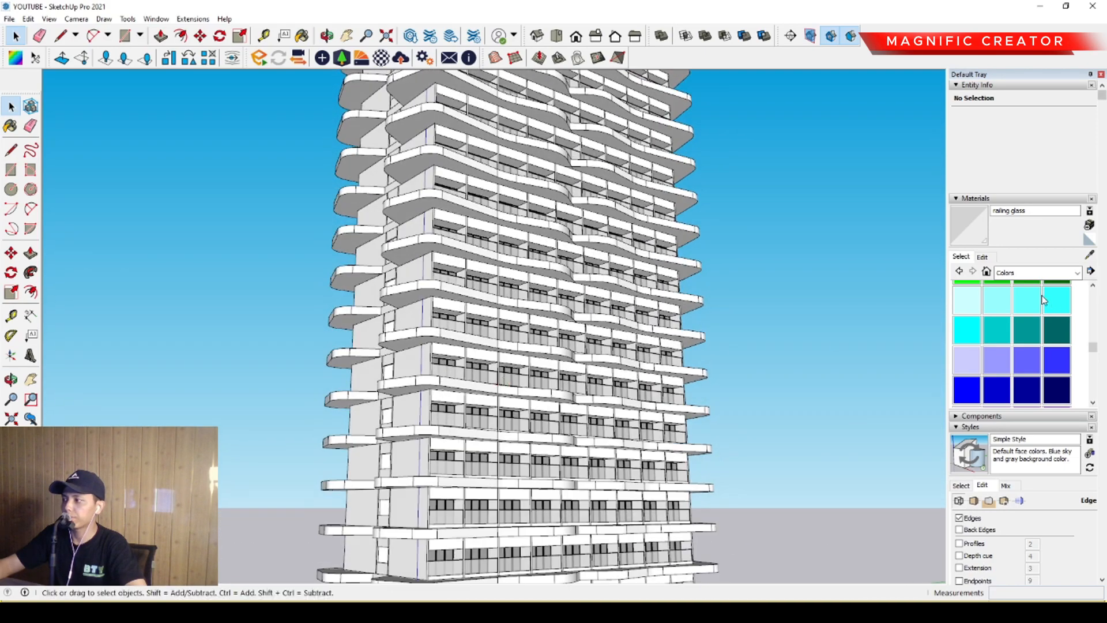
pyautogui.scroll(2, 394, 322)
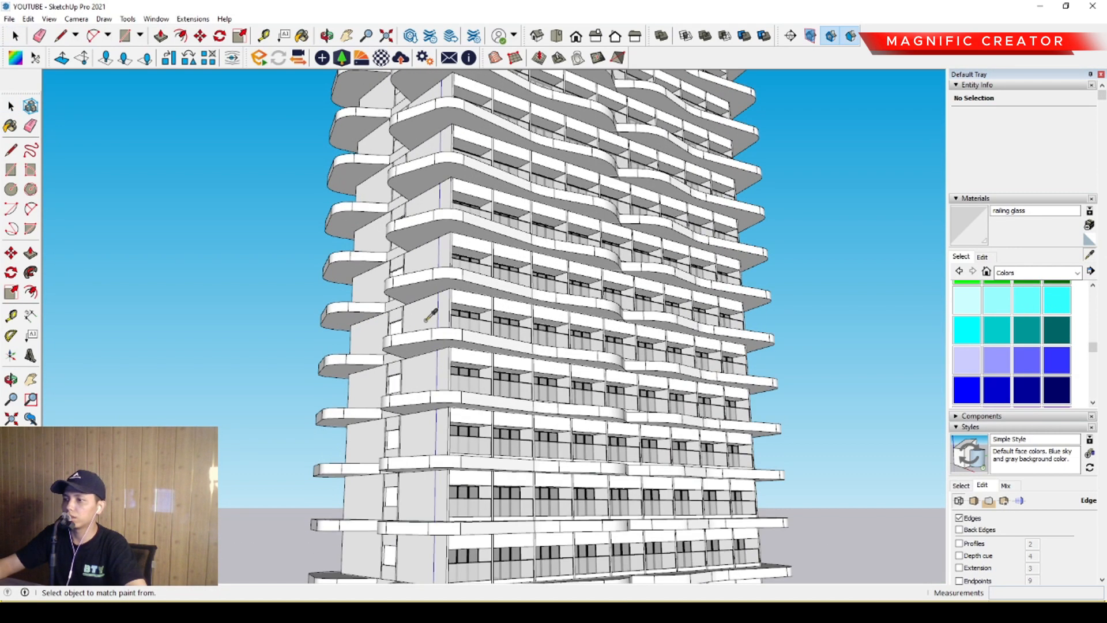
pyautogui.keyDown('alt'); pyautogui.click(433, 309); pyautogui.keyUp('alt')
pyautogui.scroll(1, 499, 340)
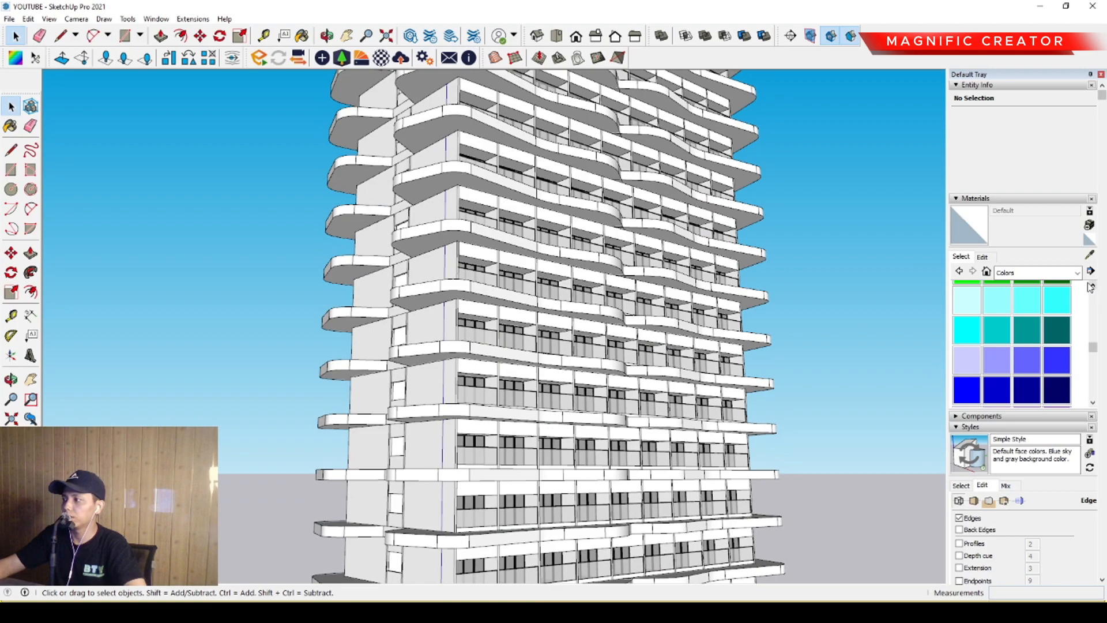
pyautogui.scroll(-2, 1029, 356)
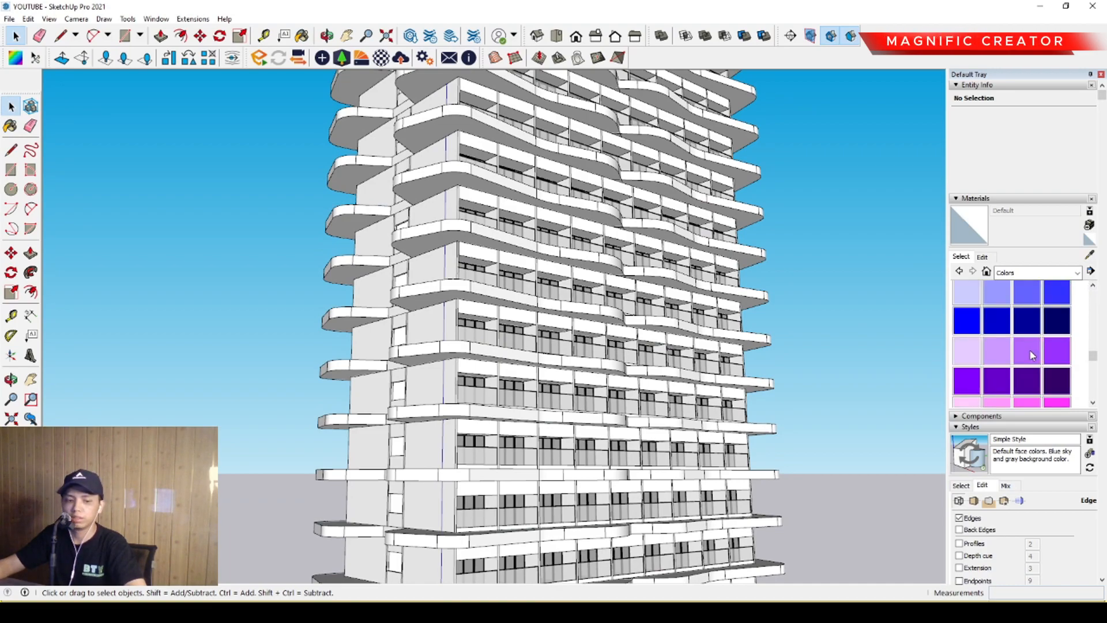
pyautogui.scroll(-3, 1032, 355)
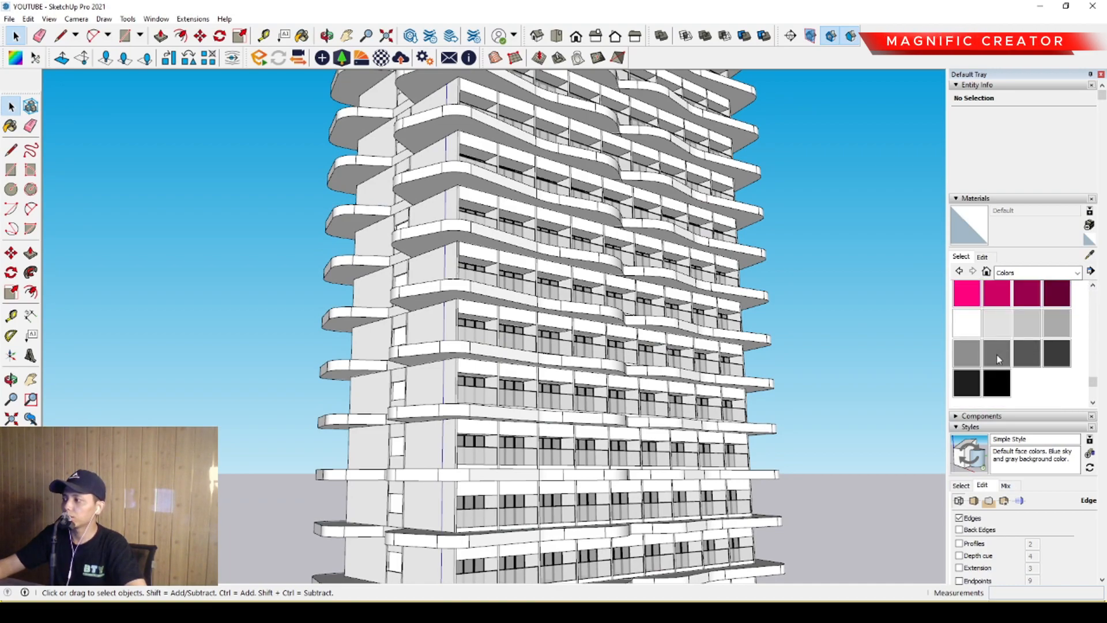
pyautogui.click(1001, 356)
# Step: Open the facade frame component, select all of its geometry and paint it with Color M05
pyautogui.moveTo(434, 309); pyautogui.dragTo(437, 329, button='middle')
pyautogui.press('space')
pyautogui.doubleClick(438, 330)
pyautogui.doubleClick(437, 330)
pyautogui.tripleClick(438, 330)
pyautogui.press('b')
pyautogui.click(442, 311)
# Step: Paint the wall faces above the balcony windows with Color M05
pyautogui.scroll(8, 369, 371)
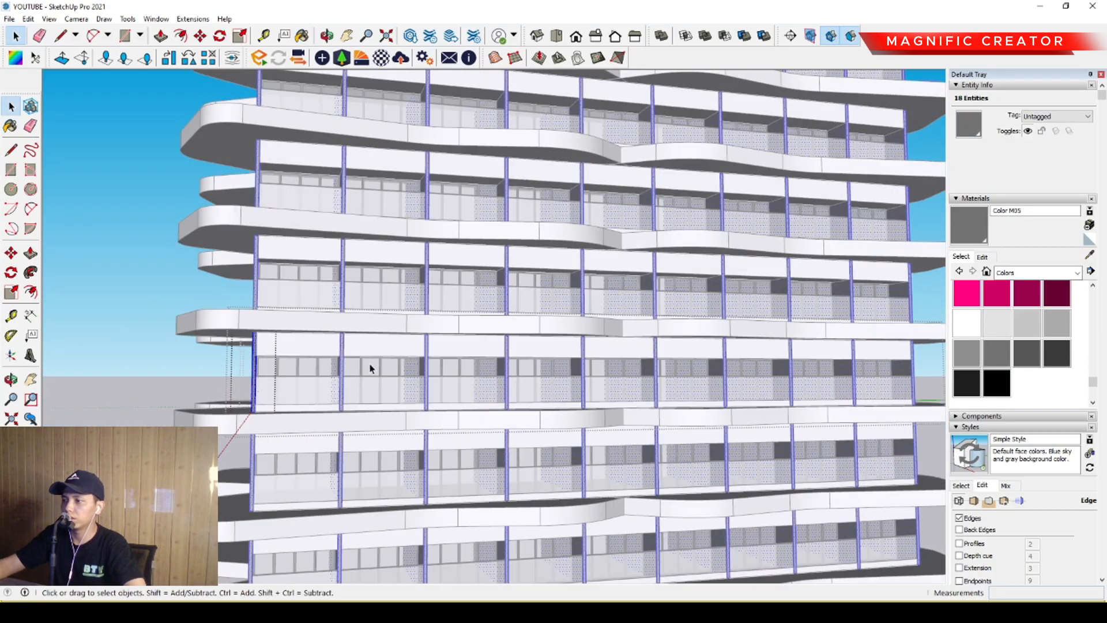
pyautogui.click(286, 334)
pyautogui.press('space')
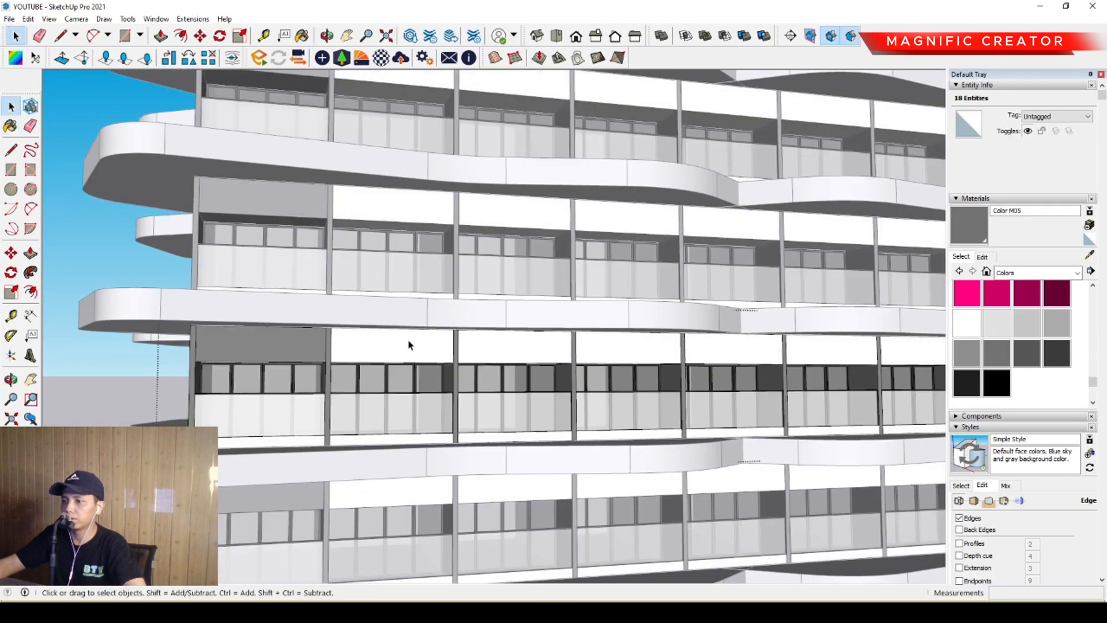
pyautogui.scroll(-6, 720, 362)
pyautogui.moveTo(720, 362); pyautogui.dragTo(736, 353, button='middle')
pyautogui.scroll(1, 736, 354)
pyautogui.click(857, 361)
pyautogui.click(857, 361)
# Step: Examine the gray walls around the tower down to the ground-floor balconies
pyautogui.scroll(-2, 509, 323)
pyautogui.moveTo(509, 323); pyautogui.dragTo(568, 288, button='middle')
pyautogui.moveTo(567, 288); pyautogui.dragTo(799, 362, button='middle')
pyautogui.scroll(3, 555, 381)
pyautogui.moveTo(614, 381); pyautogui.dragTo(745, 452, button='middle')
pyautogui.scroll(4, 659, 339)
pyautogui.moveTo(612, 340); pyautogui.dragTo(625, 277, button='middle')
pyautogui.scroll(-5, 623, 282)
pyautogui.keyDown('shift'); pyautogui.moveTo(610, 320); pyautogui.dragTo(611, 247, button='middle'); pyautogui.keyUp('shift')
pyautogui.scroll(3, 623, 358)
pyautogui.moveTo(576, 404); pyautogui.dragTo(519, 444, button='middle')
pyautogui.keyDown('shift'); pyautogui.moveTo(519, 443); pyautogui.dragTo(397, 406, button='middle'); pyautogui.keyUp('shift')
pyautogui.moveTo(398, 406); pyautogui.dragTo(605, 487, button='middle')
pyautogui.scroll(4, 254, 499)
pyautogui.moveTo(249, 502); pyautogui.dragTo(361, 439, button='middle')
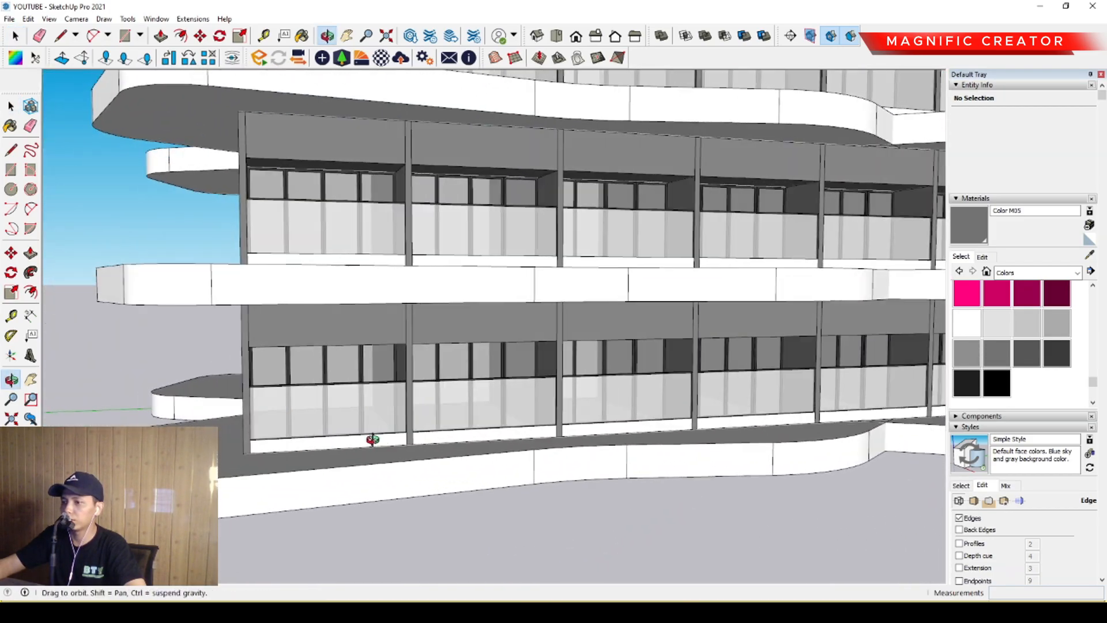
# Step: Open the low wall groups under the railings of the first two ground-floor bays and paint them with Color M05
pyautogui.scroll(3, 348, 458)
pyautogui.click(362, 452)
pyautogui.doubleClick(363, 452)
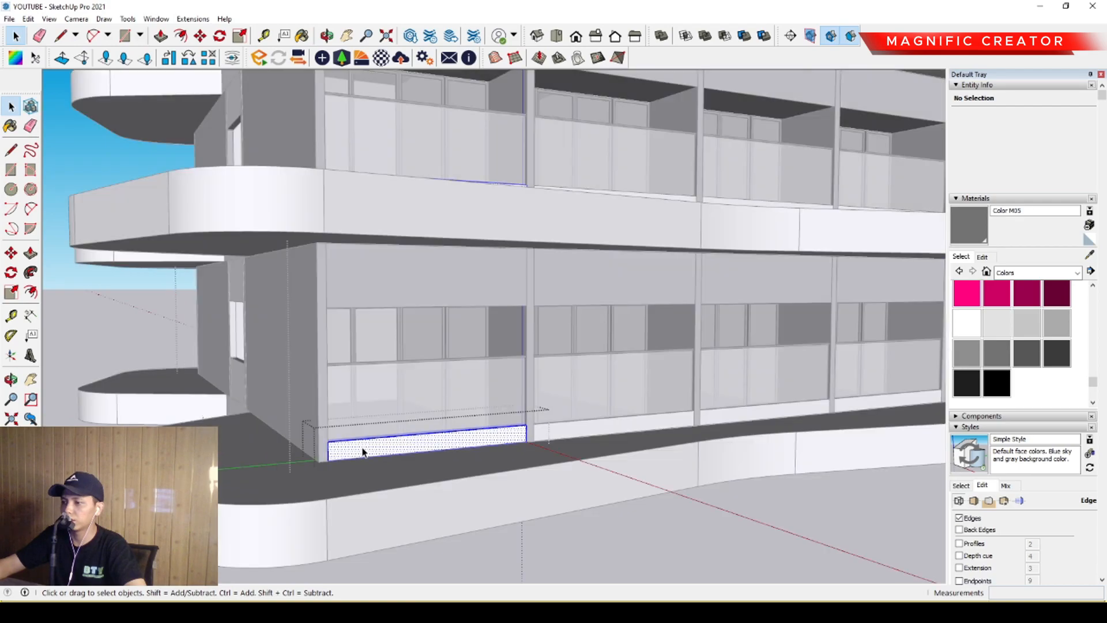
pyautogui.scroll(2, 570, 445)
pyautogui.press('space')
pyautogui.tripleClick(574, 427)
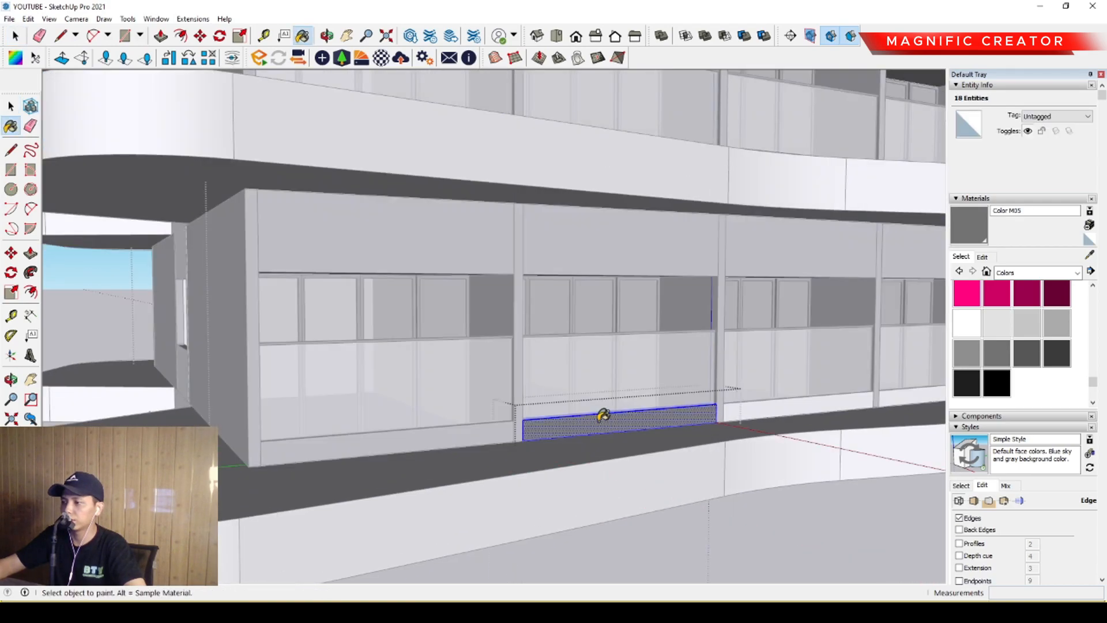
pyautogui.click(599, 420)
pyautogui.press('space')
# Step: Paint the low balcony walls with Color M05, working inward from the ground-floor facade's other end bay
pyautogui.scroll(-5, 541, 422)
pyautogui.moveTo(544, 423); pyautogui.dragTo(495, 429, button='middle')
pyautogui.click(561, 494)
pyautogui.scroll(2, 633, 424)
pyautogui.moveTo(632, 424); pyautogui.dragTo(565, 441, button='middle')
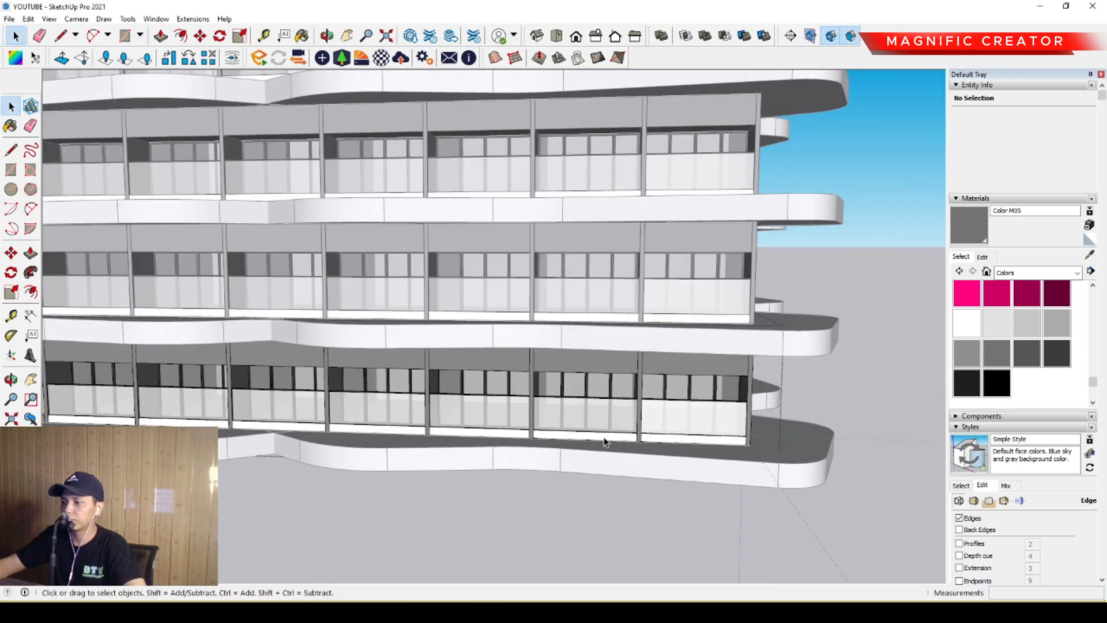
pyautogui.scroll(3, 564, 441)
pyautogui.press('b')
pyautogui.click(612, 470)
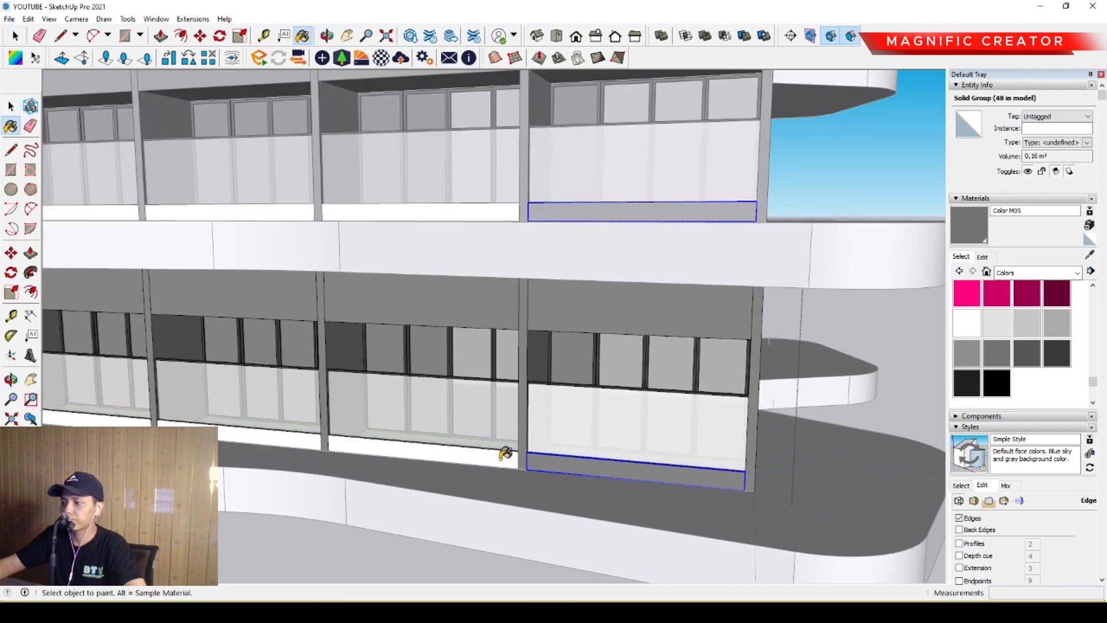
pyautogui.moveTo(173, 422); pyautogui.dragTo(539, 410, button='middle')
pyautogui.click(448, 399)
pyautogui.moveTo(448, 400)
pyautogui.mouseDown(button='middle')
pyautogui.moveTo(635, 398)
pyautogui.moveTo(573, 375)
pyautogui.mouseUp(button='middle')
pyautogui.click(516, 376)
pyautogui.press('space')
# Step: Paint the low balcony walls that are still white in the last ground-floor bays with Color M05
pyautogui.scroll(-6, 510, 390)
pyautogui.moveTo(509, 391)
pyautogui.mouseDown(button='middle')
pyautogui.moveTo(149, 386)
pyautogui.moveTo(592, 353)
pyautogui.moveTo(396, 460)
pyautogui.moveTo(650, 403)
pyautogui.moveTo(430, 413)
pyautogui.moveTo(685, 466)
pyautogui.mouseUp(button='middle')
pyautogui.scroll(5, 610, 445)
pyautogui.scroll(2, 609, 445)
pyautogui.press('b')
pyautogui.scroll(3, 684, 466)
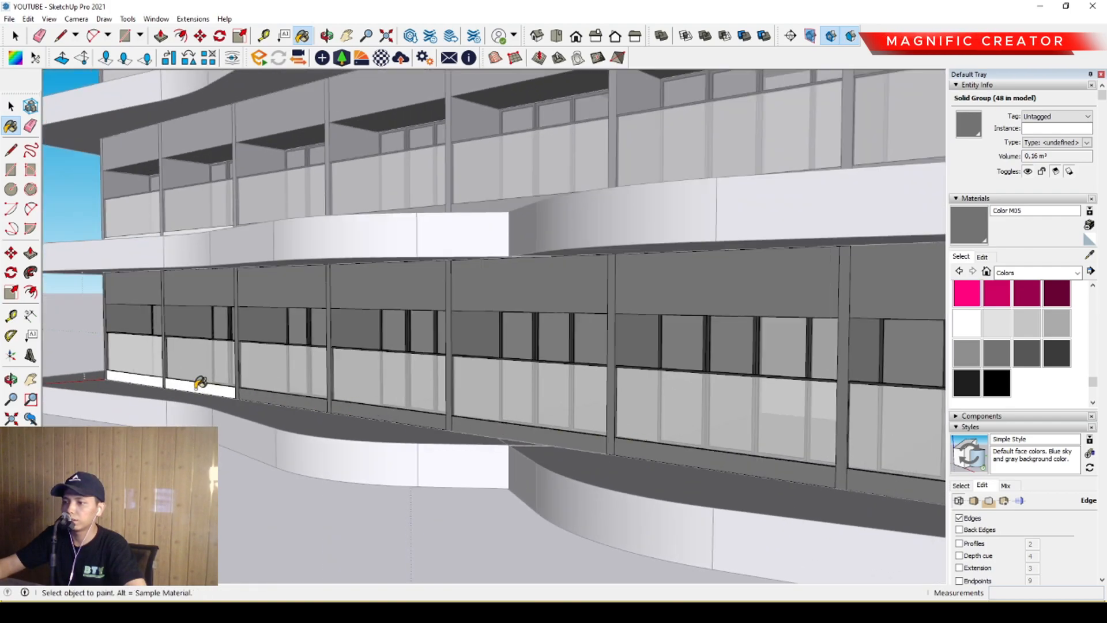
pyautogui.click(144, 381)
# Step: Close the open component and examine the painted facades from several sides of the tower
pyautogui.press('space')
pyautogui.scroll(-6, 203, 389)
pyautogui.click(779, 316)
pyautogui.moveTo(461, 375)
pyautogui.mouseDown(button='middle')
pyautogui.moveTo(396, 356)
pyautogui.moveTo(180, 375)
pyautogui.mouseUp(button='middle')
pyautogui.scroll(-1, 474, 352)
pyautogui.keyDown('shift'); pyautogui.moveTo(475, 353); pyautogui.dragTo(306, 412, button='middle'); pyautogui.keyUp('shift')
pyautogui.scroll(1, 496, 373)
pyautogui.scroll(-1, 526, 378)
pyautogui.moveTo(562, 406); pyautogui.dragTo(548, 388, button='middle')
pyautogui.scroll(3, 510, 454)
pyautogui.keyDown('shift'); pyautogui.moveTo(511, 455); pyautogui.dragTo(583, 350, button='middle'); pyautogui.keyUp('shift')
pyautogui.scroll(1, 582, 350)
pyautogui.keyDown('shift'); pyautogui.moveTo(570, 392); pyautogui.dragTo(562, 379, button='middle'); pyautogui.keyUp('shift')
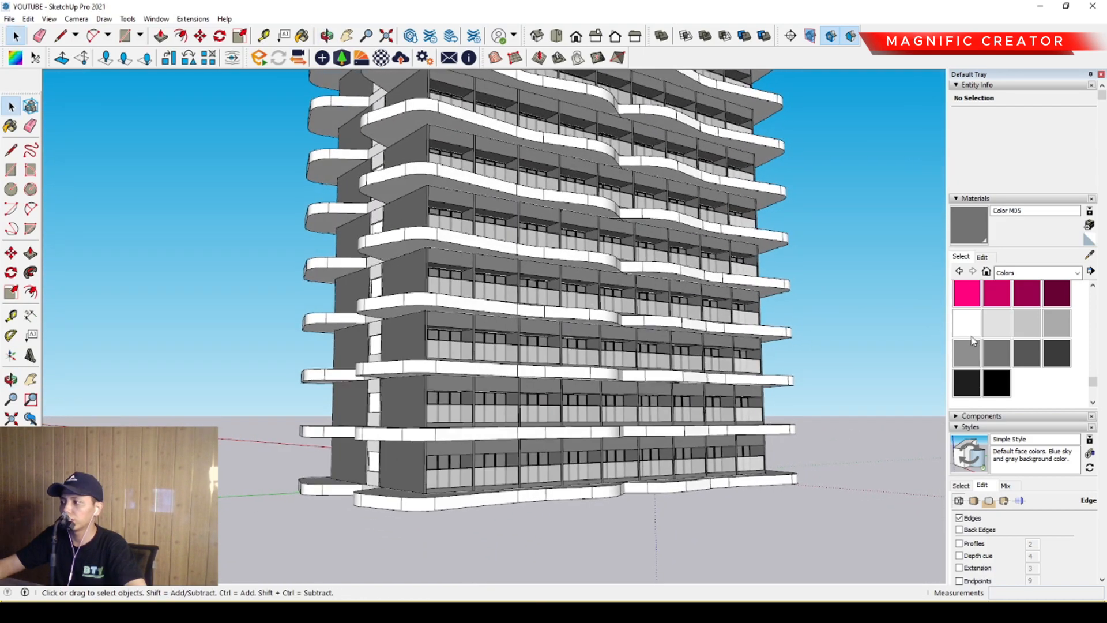
# Step: Try a darker brightness for the Color M05 material and check it on the whole tower
pyautogui.click(981, 257)
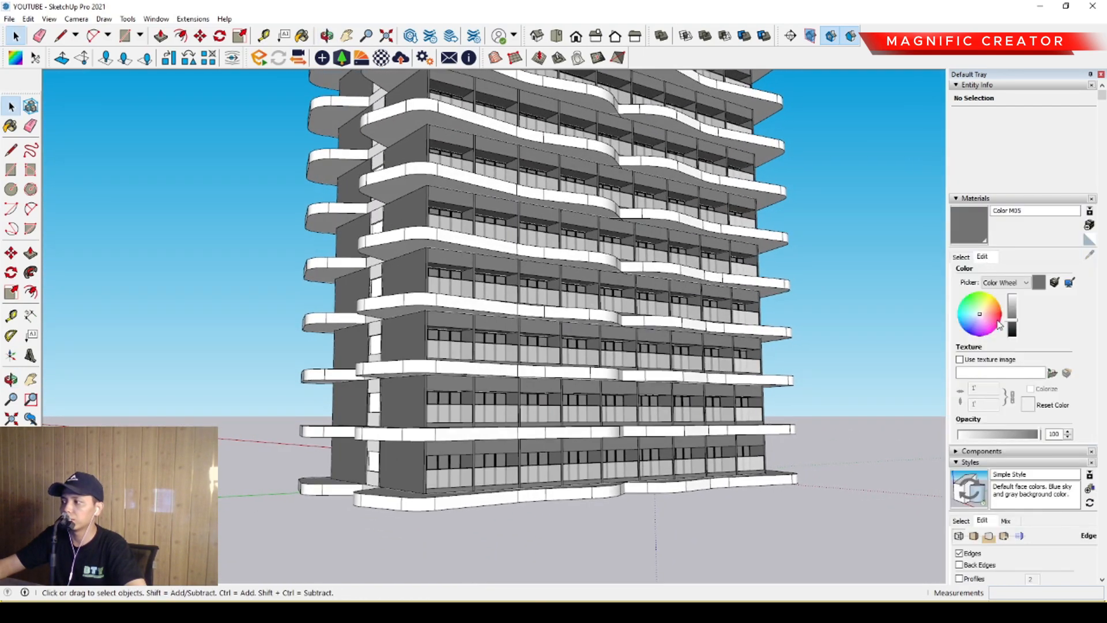
pyautogui.moveTo(1016, 312); pyautogui.dragTo(1016, 326)
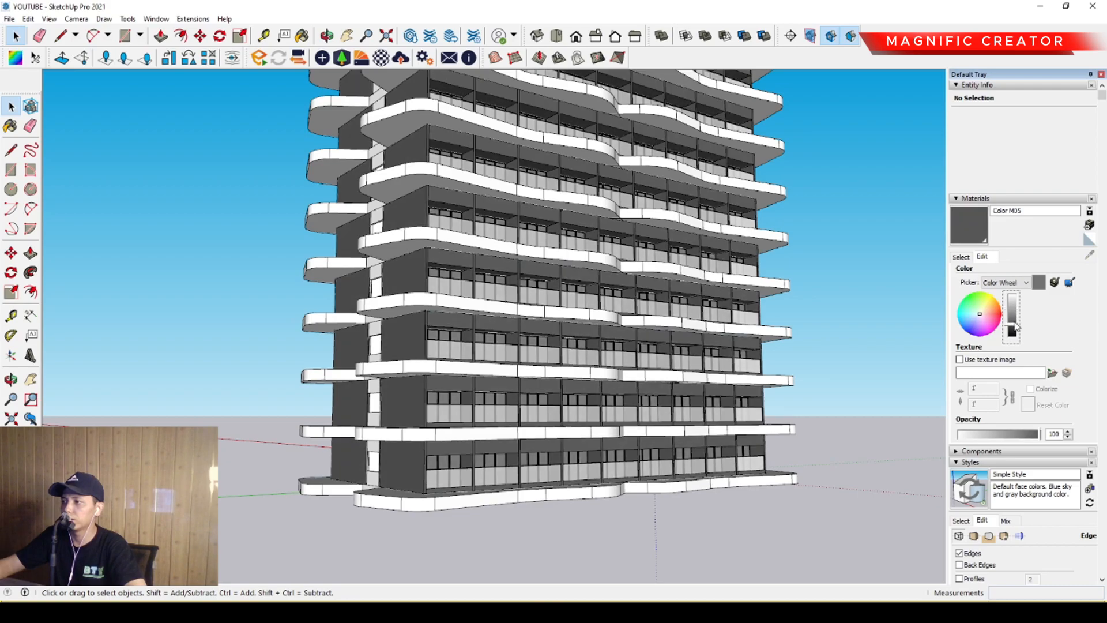
pyautogui.scroll(-5, 594, 363)
pyautogui.moveTo(594, 363); pyautogui.dragTo(603, 436, button='middle')
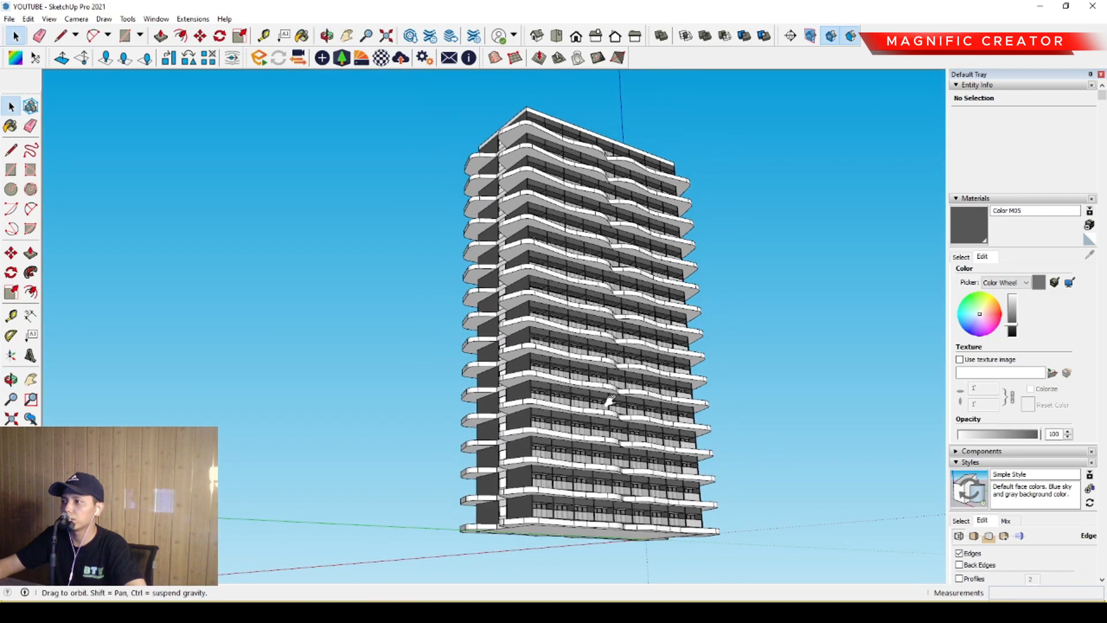
pyautogui.scroll(3, 592, 434)
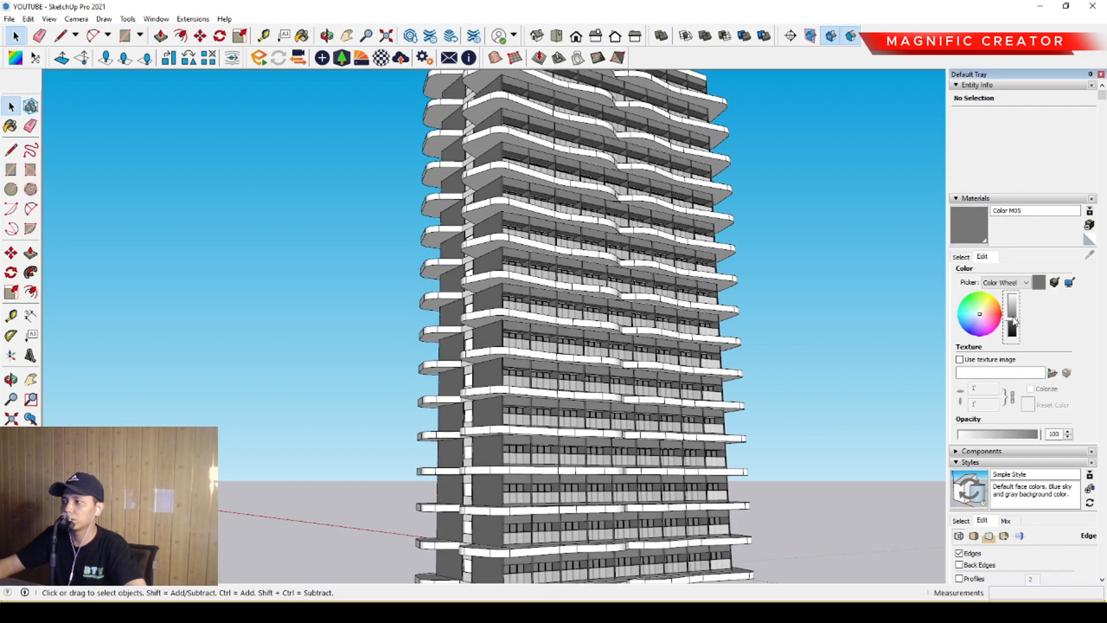
pyautogui.moveTo(560, 378); pyautogui.dragTo(725, 369, button='middle')
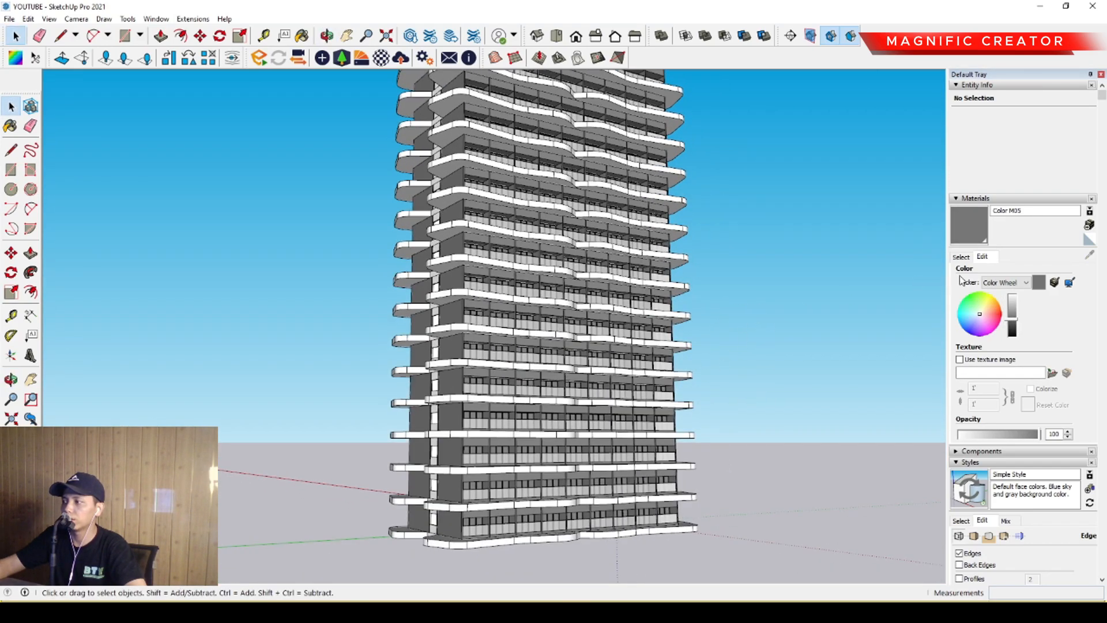
# Step: Open a wavy corner slab component at the base of the tower and paint the slab with Color C07
pyautogui.click(961, 257)
pyautogui.scroll(10, 1023, 351)
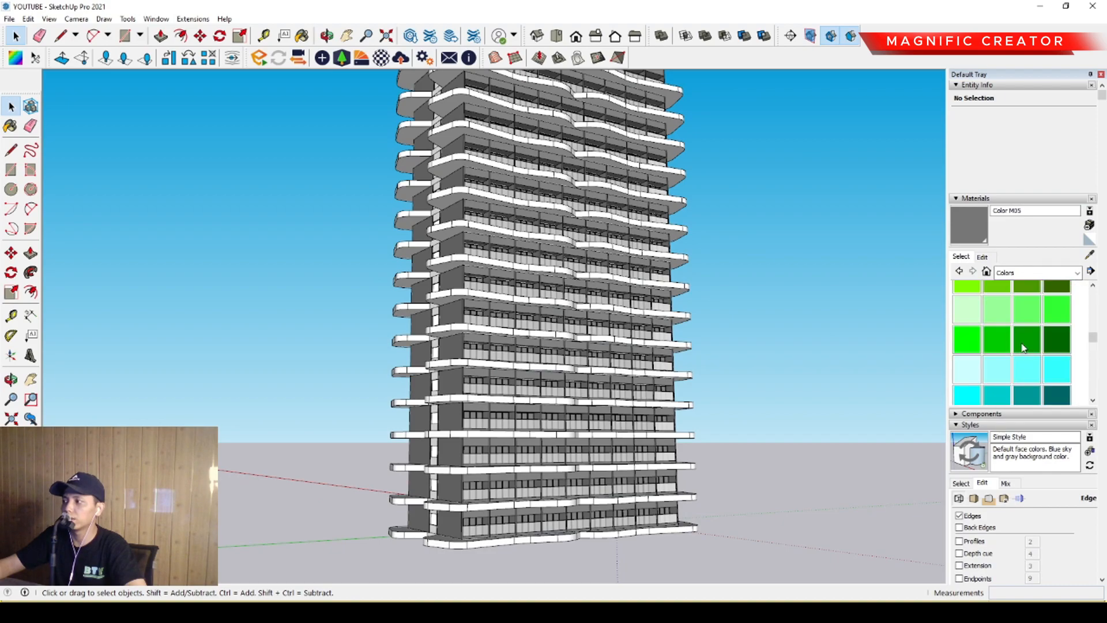
pyautogui.scroll(4, 1047, 308)
pyautogui.scroll(-2, 1029, 330)
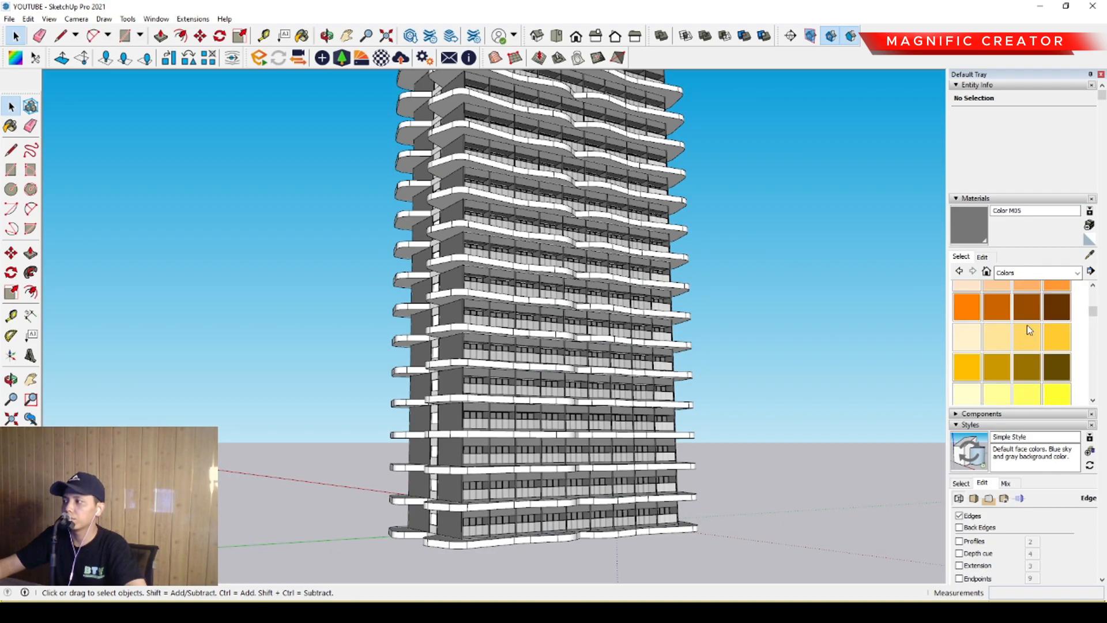
pyautogui.scroll(1, 1036, 343)
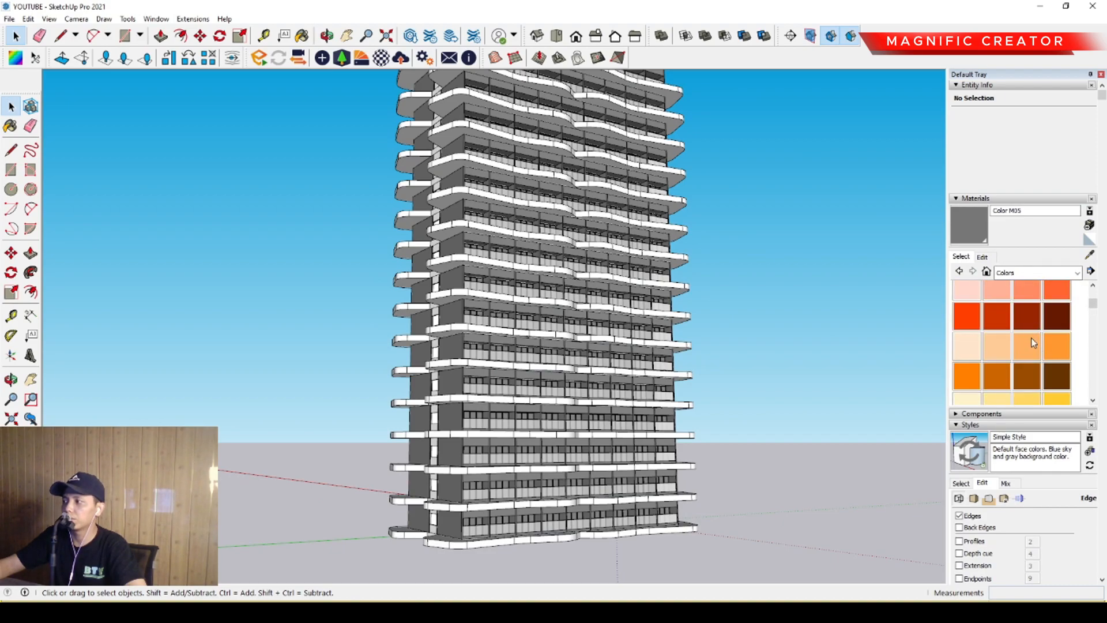
pyautogui.click(1021, 384)
pyautogui.scroll(5, 459, 496)
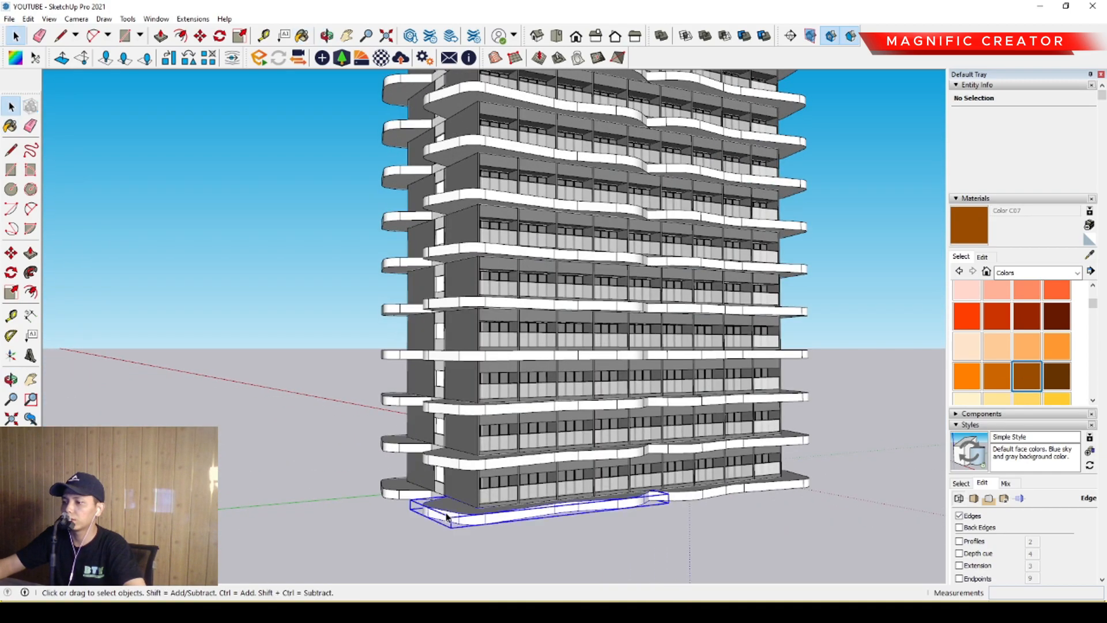
pyautogui.tripleClick(447, 516)
pyautogui.press('b')
pyautogui.click(449, 500)
pyautogui.click(859, 327)
pyautogui.scroll(-2, 599, 322)
pyautogui.moveTo(597, 421)
pyautogui.mouseDown(button='middle')
pyautogui.moveTo(605, 369)
pyautogui.moveTo(610, 415)
pyautogui.mouseUp(button='middle')
pyautogui.scroll(-1, 577, 450)
pyautogui.scroll(2, 640, 440)
pyautogui.scroll(-1, 647, 444)
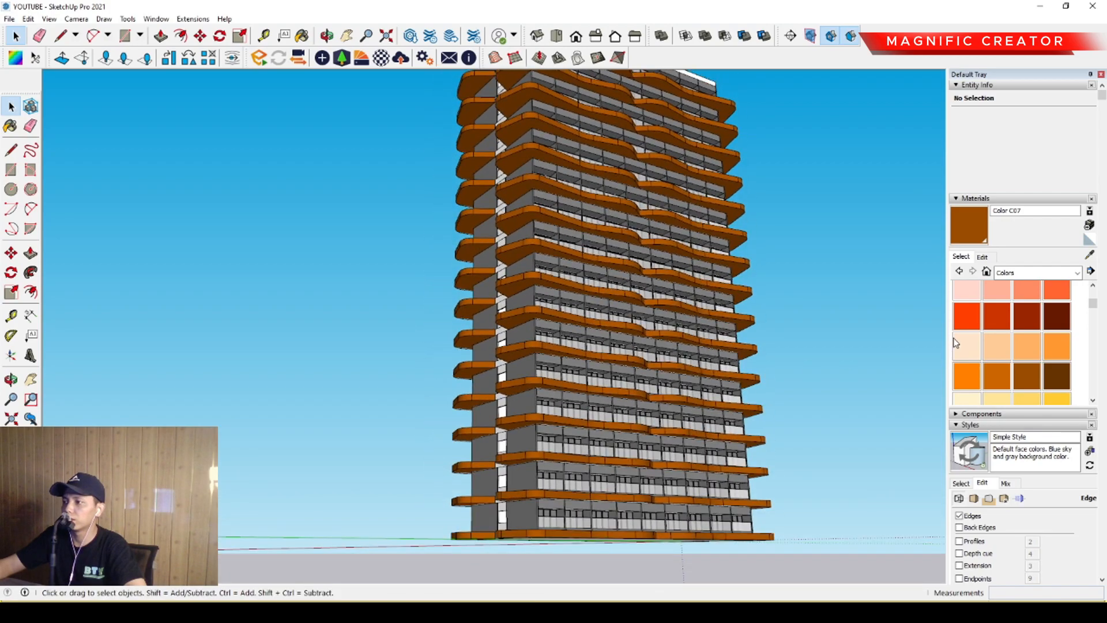
# Step: Change the Color C07 material to a muted dark brown and check it from both sides of the tower
pyautogui.click(982, 257)
pyautogui.moveTo(989, 323); pyautogui.dragTo(990, 314)
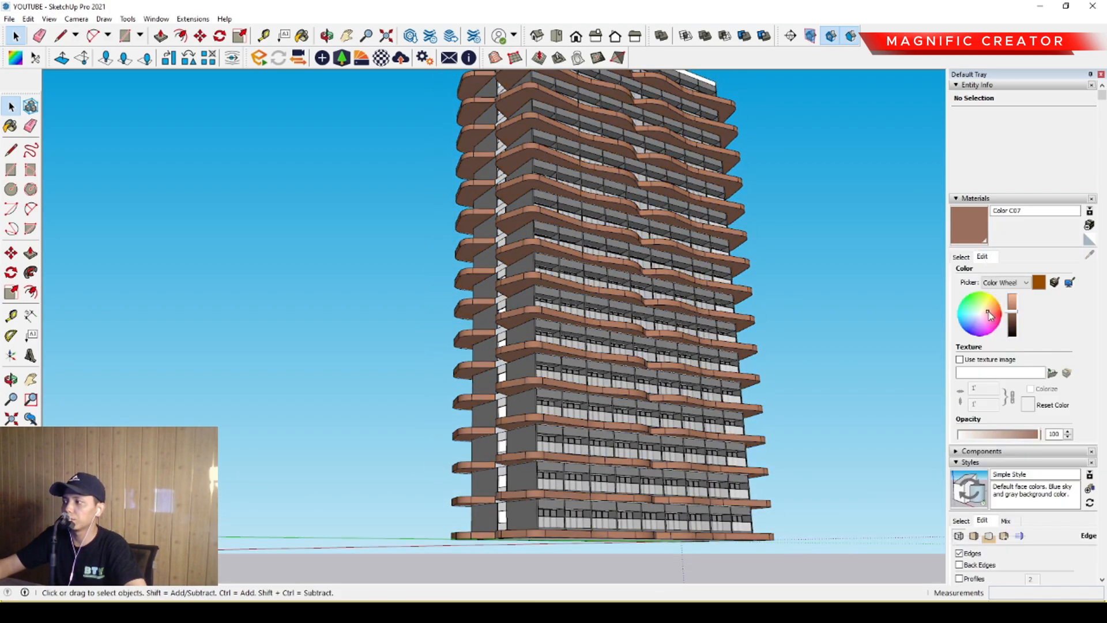
pyautogui.moveTo(683, 368); pyautogui.dragTo(681, 425, button='middle')
pyautogui.moveTo(1015, 325); pyautogui.dragTo(1012, 326)
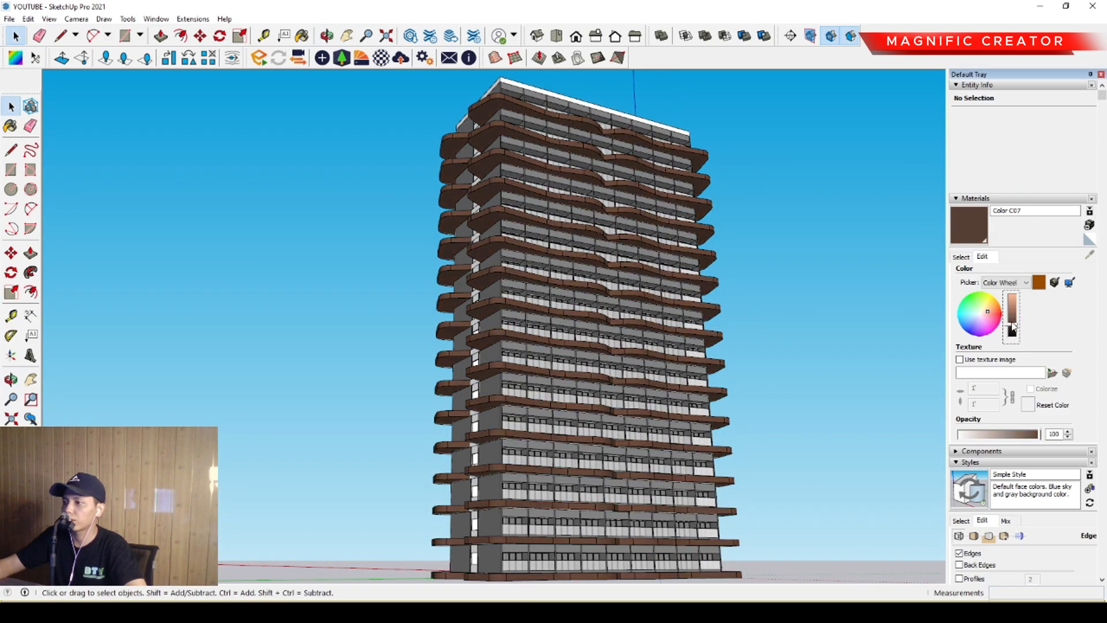
pyautogui.moveTo(532, 363); pyautogui.dragTo(570, 349, button='middle')
pyautogui.scroll(-1, 541, 369)
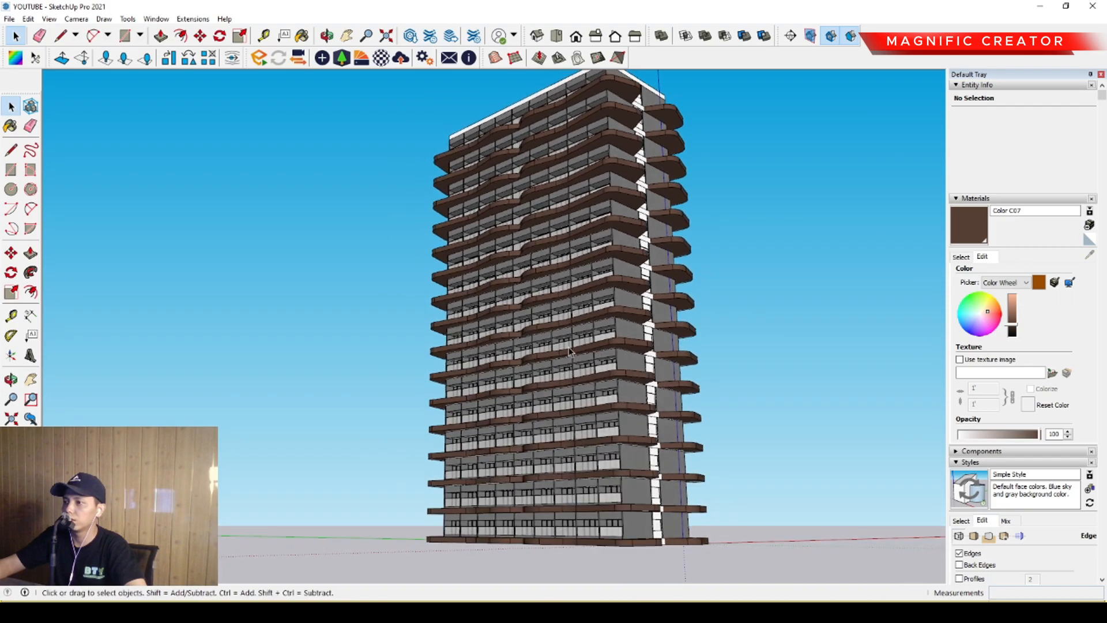
pyautogui.scroll(1, 521, 383)
pyautogui.scroll(2, 521, 381)
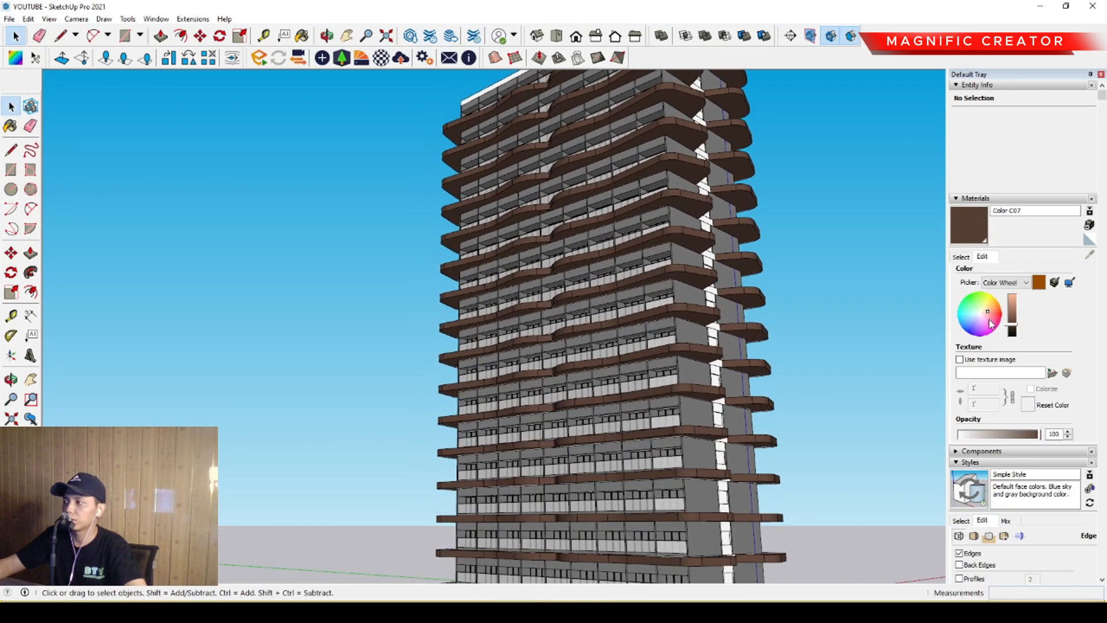
pyautogui.moveTo(557, 352); pyautogui.dragTo(656, 356, button='middle')
pyautogui.keyDown('shift'); pyautogui.moveTo(656, 356); pyautogui.dragTo(622, 366, button='middle'); pyautogui.keyUp('shift')
pyautogui.scroll(1, 623, 366)
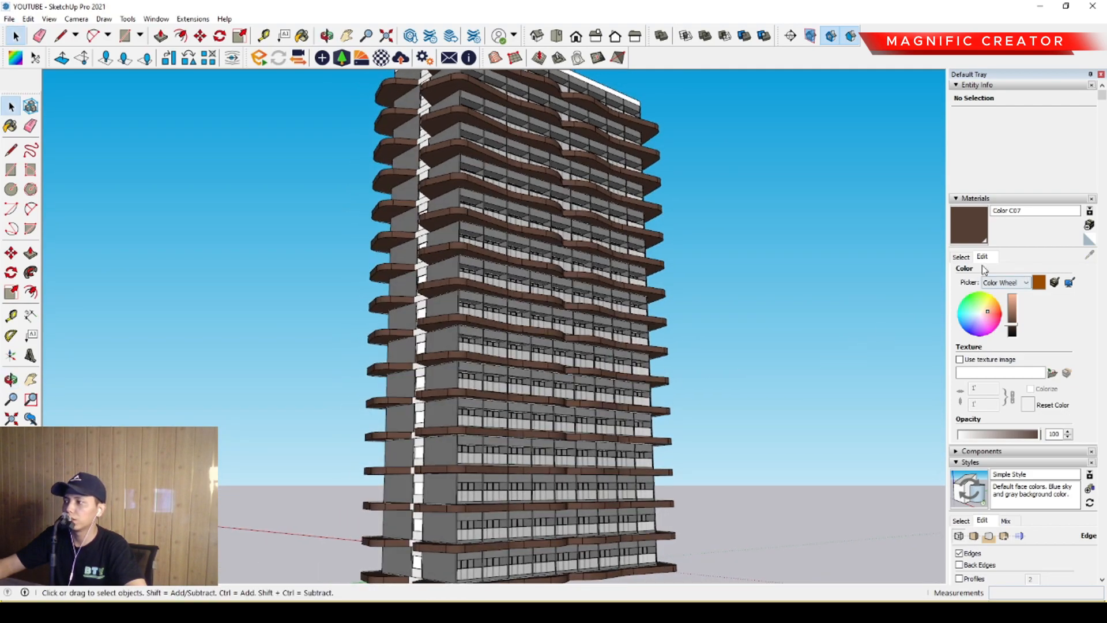
# Step: Sample Color M05 from the tower's walls and brighten the material to a light grey
pyautogui.click(960, 256)
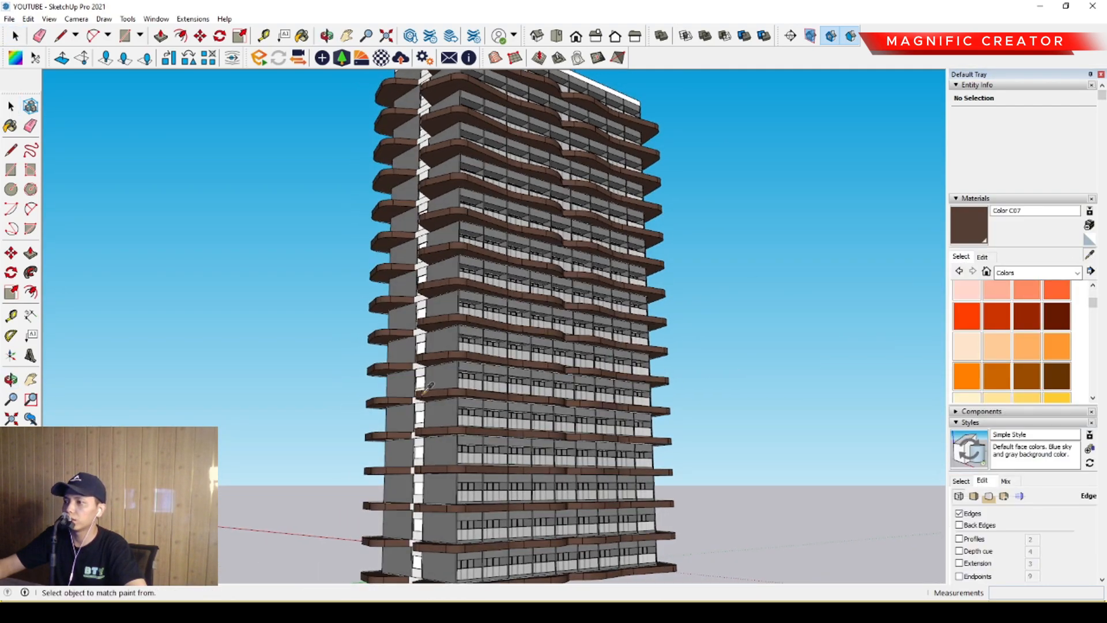
pyautogui.click(983, 257)
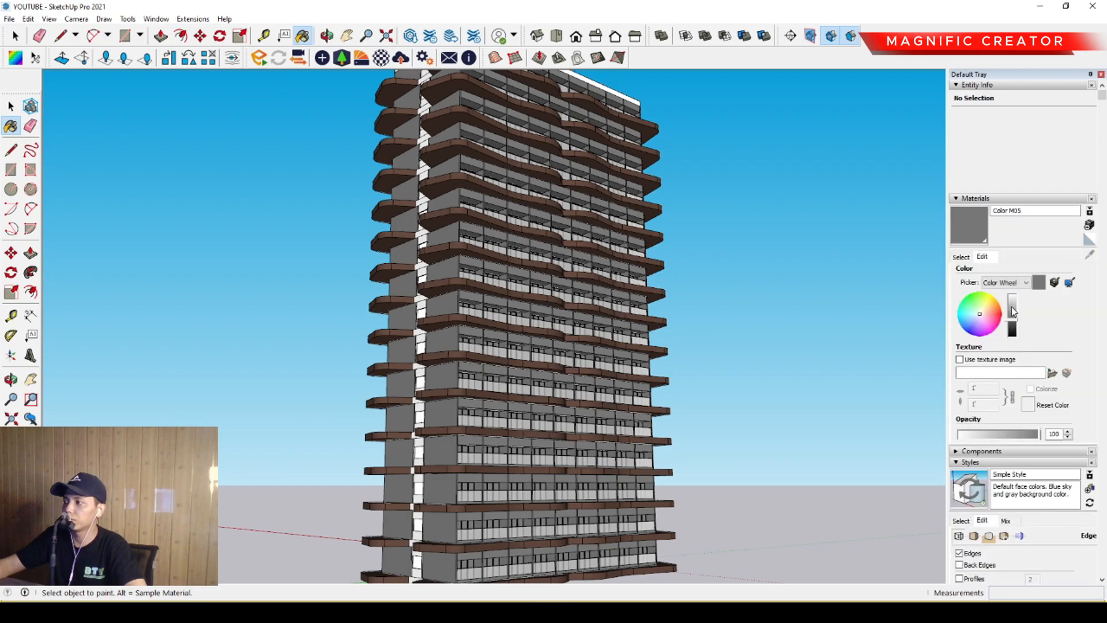
pyautogui.click(1012, 308)
pyautogui.scroll(-3, 461, 387)
pyautogui.moveTo(461, 386)
pyautogui.mouseDown(button='middle')
pyautogui.moveTo(257, 346)
pyautogui.moveTo(594, 357)
pyautogui.moveTo(583, 388)
pyautogui.moveTo(630, 440)
pyautogui.mouseUp(button='middle')
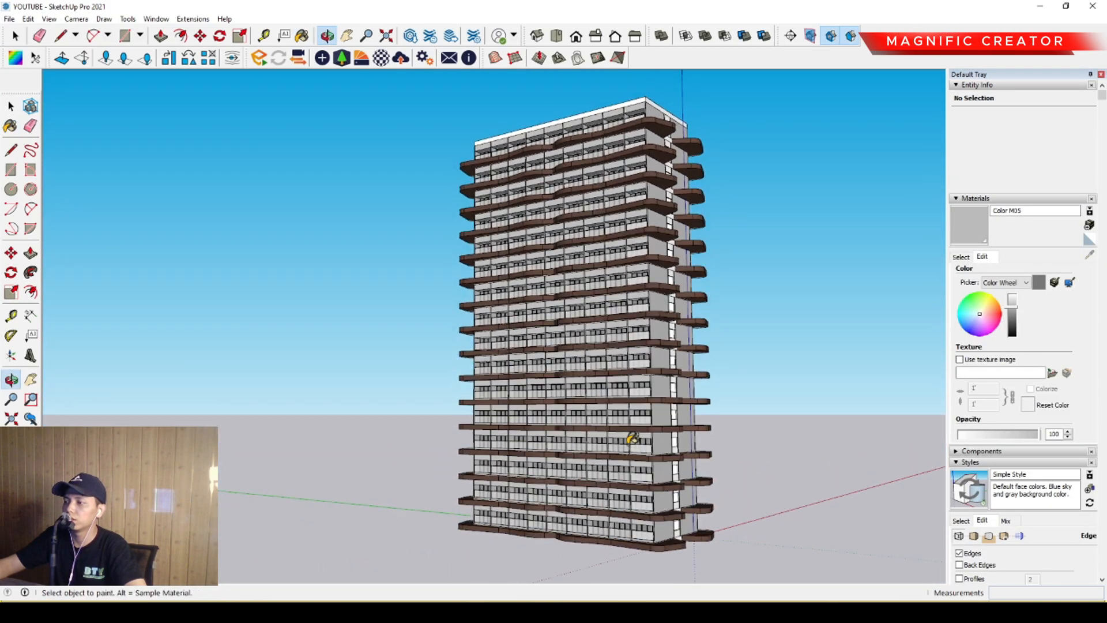
pyautogui.scroll(2, 612, 386)
pyautogui.moveTo(612, 387)
pyautogui.mouseDown(button='middle')
pyautogui.moveTo(615, 444)
pyautogui.moveTo(526, 403)
pyautogui.moveTo(576, 418)
pyautogui.moveTo(622, 410)
pyautogui.moveTo(596, 446)
pyautogui.mouseUp(button='middle')
# Step: Paint the white edge band of the top roof slab with Color M05
pyautogui.press('space')
pyautogui.scroll(4, 571, 236)
pyautogui.moveTo(568, 242); pyautogui.dragTo(553, 349, button='middle')
pyautogui.scroll(2, 529, 363)
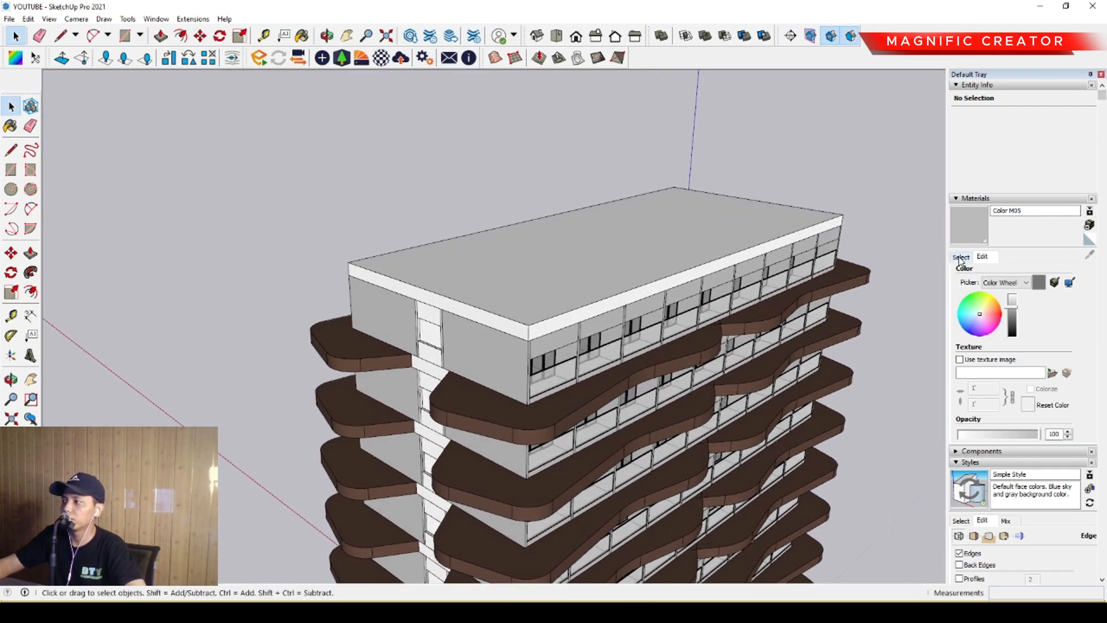
pyautogui.click(960, 257)
pyautogui.click(1090, 255)
pyautogui.click(520, 304)
pyautogui.press('space')
pyautogui.moveTo(514, 309)
pyautogui.mouseDown(button='middle')
pyautogui.moveTo(589, 383)
pyautogui.moveTo(575, 313)
pyautogui.moveTo(526, 358)
pyautogui.mouseUp(button='middle')
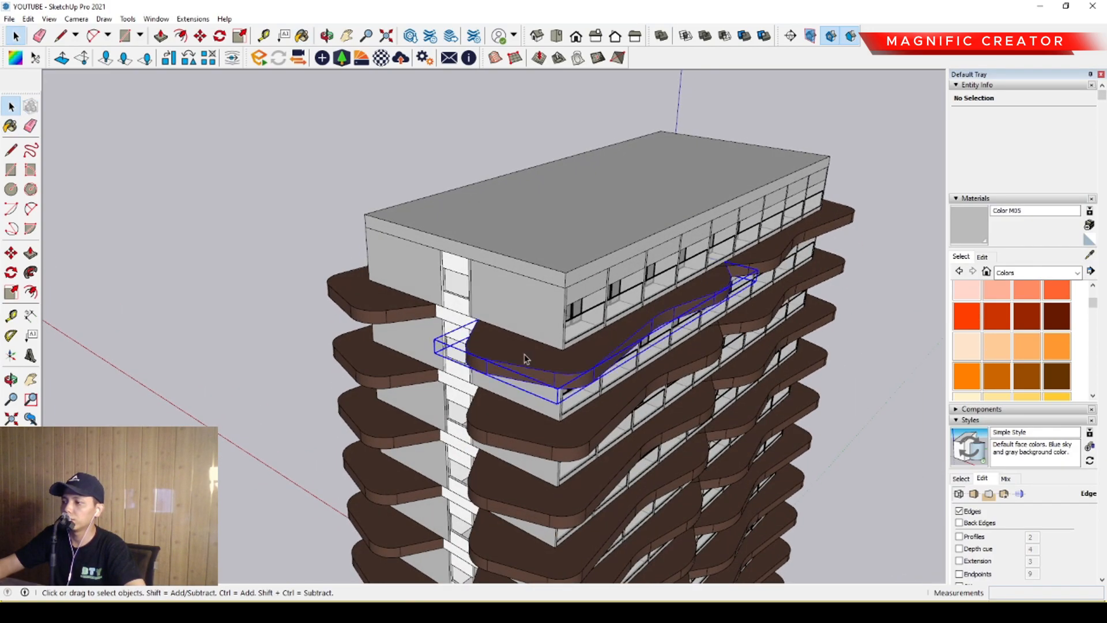
# Step: Copy the four wavy corner slabs of the top floor straight up to the roof slab's level
pyautogui.moveTo(794, 236); pyautogui.dragTo(638, 311, button='middle')
pyautogui.keyDown('shift'); pyautogui.click(277, 236); pyautogui.keyUp('shift')
pyautogui.scroll(3, 396, 294)
pyautogui.press('m')
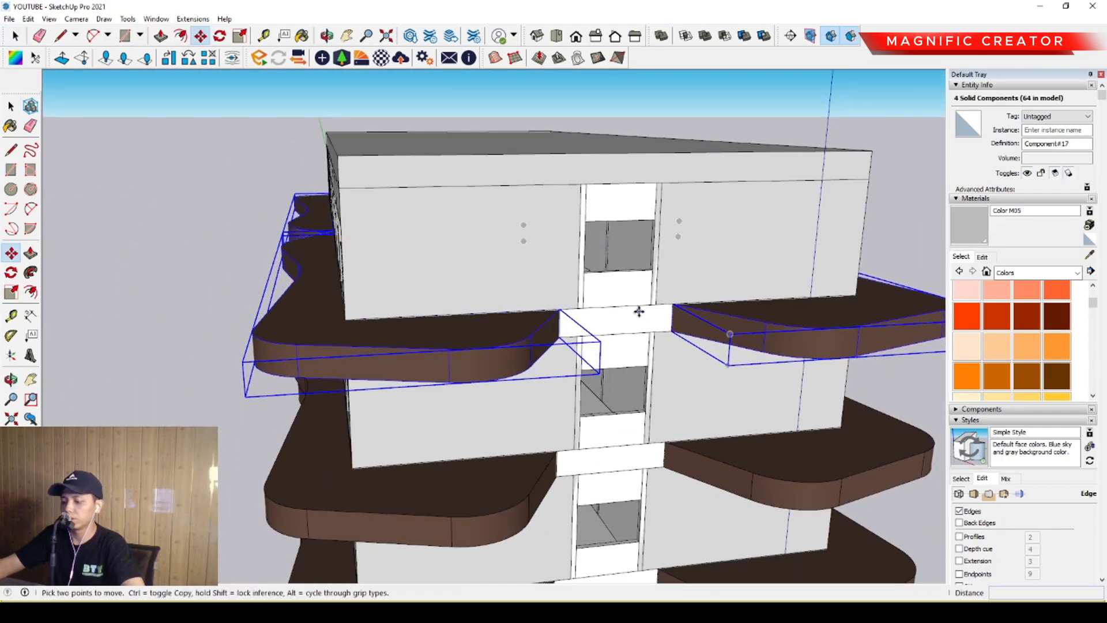
pyautogui.click(677, 303)
pyautogui.press('ctrl')
pyautogui.moveTo(675, 241); pyautogui.dragTo(672, 282, button='middle')
pyautogui.click(677, 278)
pyautogui.press('space')
# Step: Make the four copied roof-level wavy slabs unique from the slabs on the floors below
pyautogui.scroll(-5, 604, 266)
pyautogui.moveTo(467, 260); pyautogui.dragTo(548, 228, button='middle')
pyautogui.scroll(-1, 490, 248)
pyautogui.moveTo(490, 277); pyautogui.dragTo(609, 291, button='middle')
pyautogui.moveTo(611, 254); pyautogui.dragTo(649, 326, button='middle')
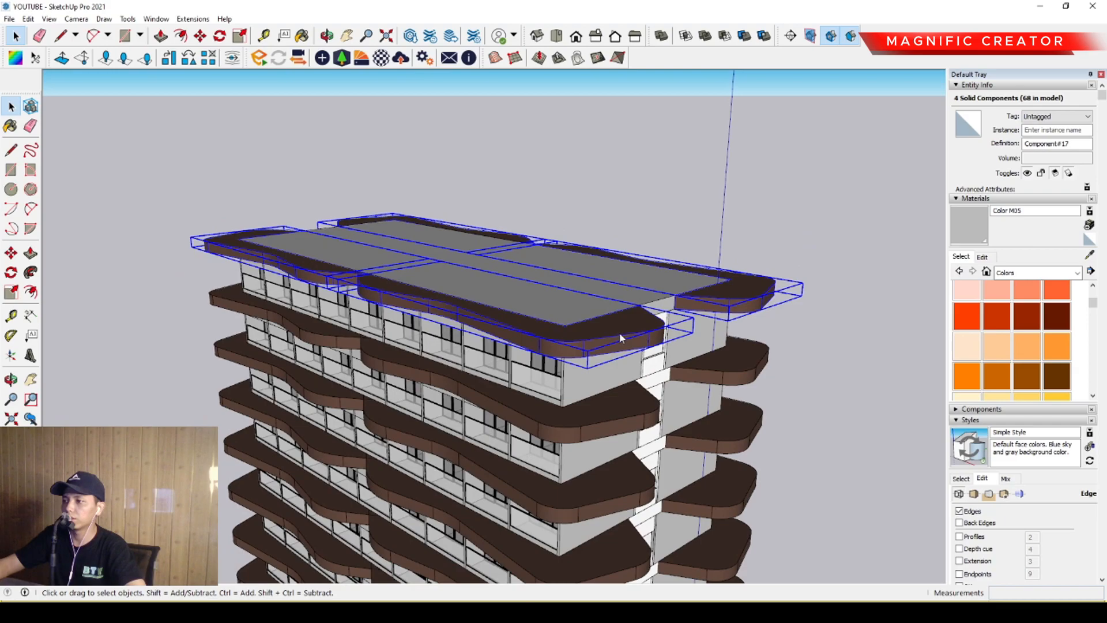
pyautogui.click(660, 463)
pyautogui.moveTo(597, 297); pyautogui.dragTo(615, 333, button='middle')
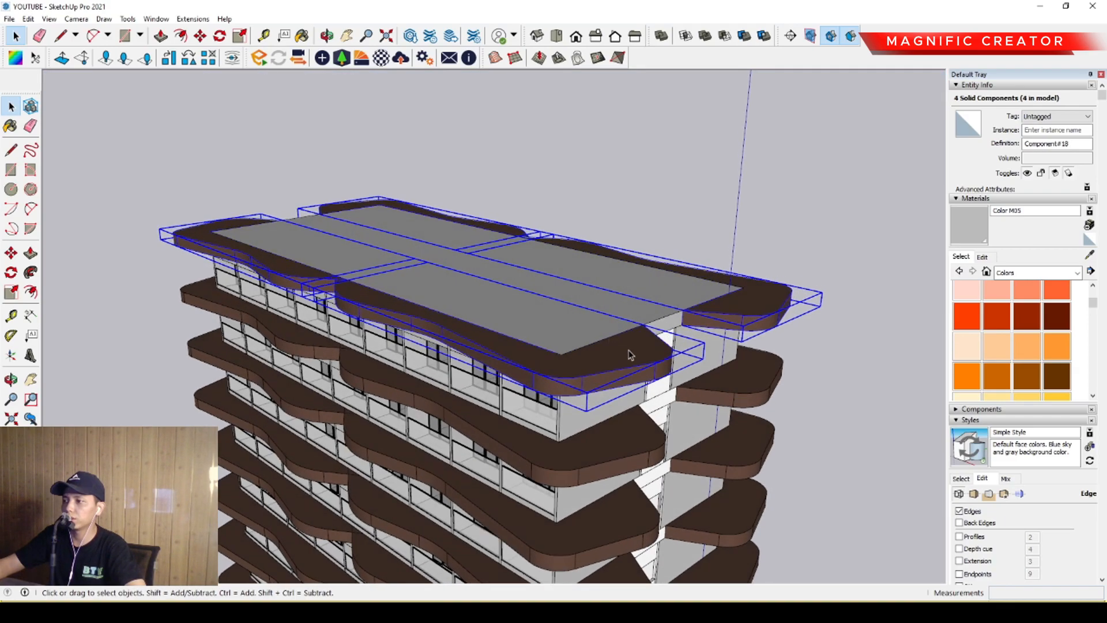
# Step: Open one of the roof-level wavy slabs and pull its top face up 2000 mm as a parapet
pyautogui.doubleClick(636, 351)
pyautogui.click(636, 351)
pyautogui.press('p')
pyautogui.moveTo(641, 333); pyautogui.dragTo(648, 269)
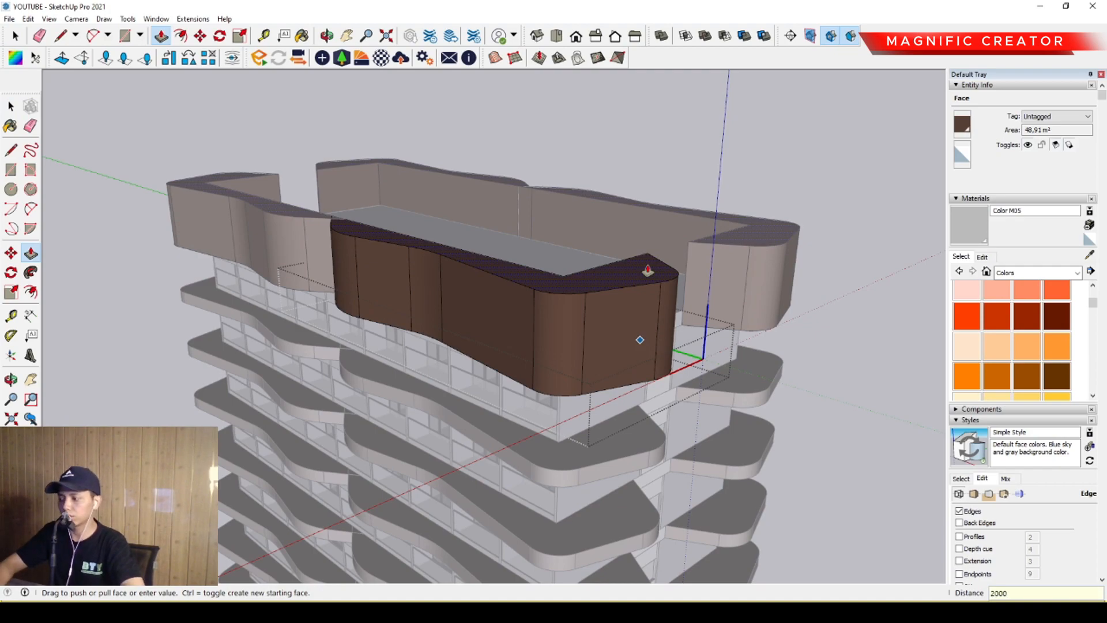
pyautogui.press('Return')
pyautogui.click(708, 179)
# Step: Open the roof slab component and offset the outline of its top face 200 mm inward
pyautogui.moveTo(704, 183); pyautogui.dragTo(524, 323, button='middle')
pyautogui.click(515, 291)
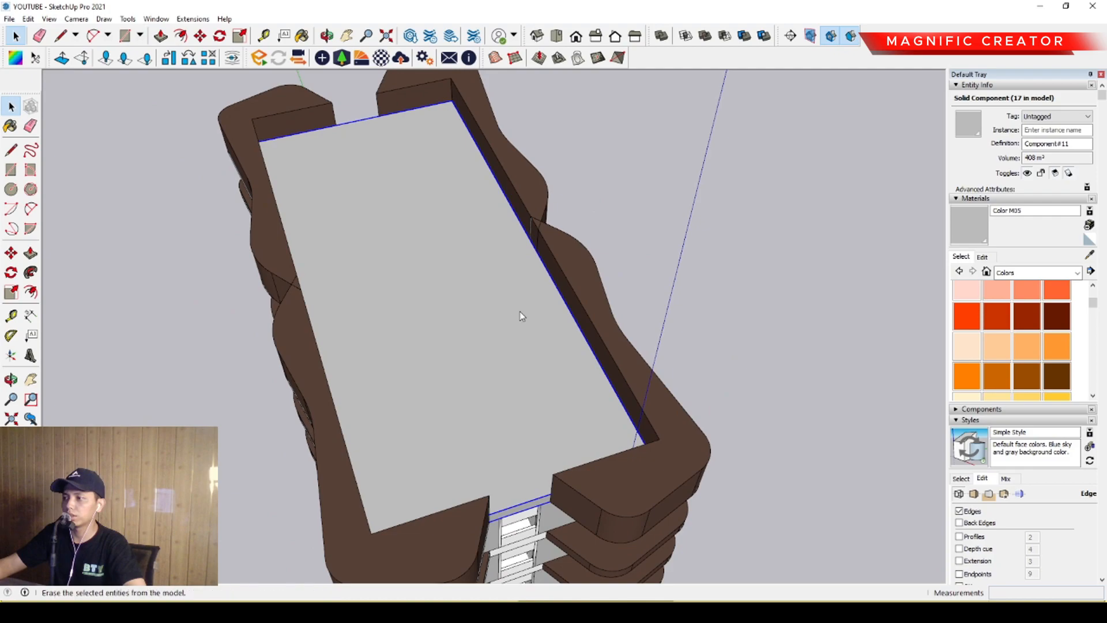
pyautogui.doubleClick(492, 281)
pyautogui.scroll(3, 530, 269)
pyautogui.press('f')
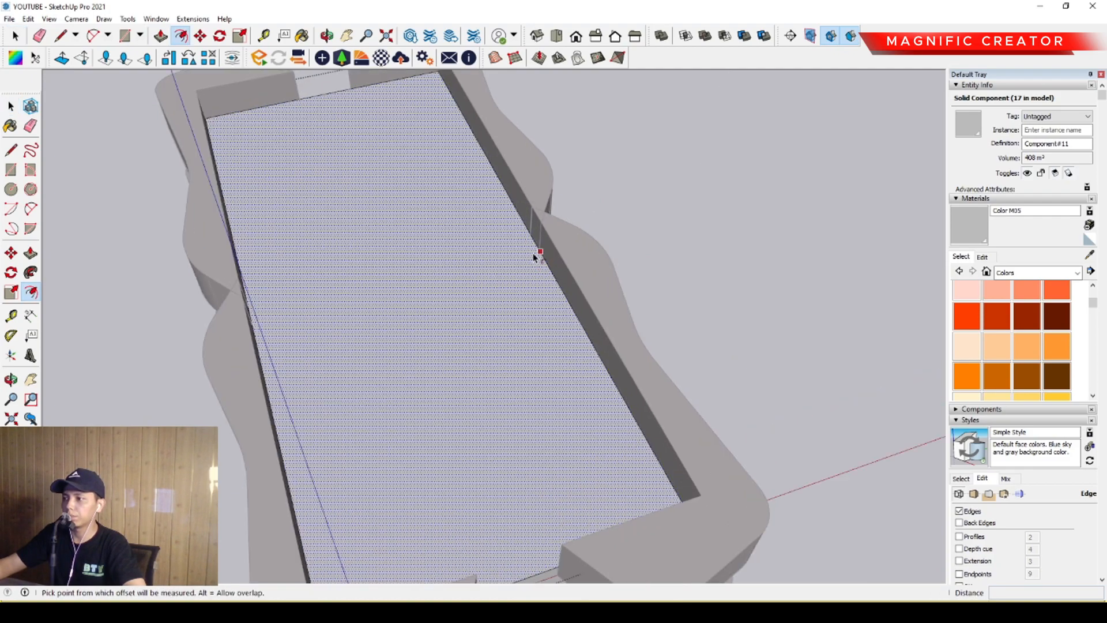
pyautogui.click(536, 258)
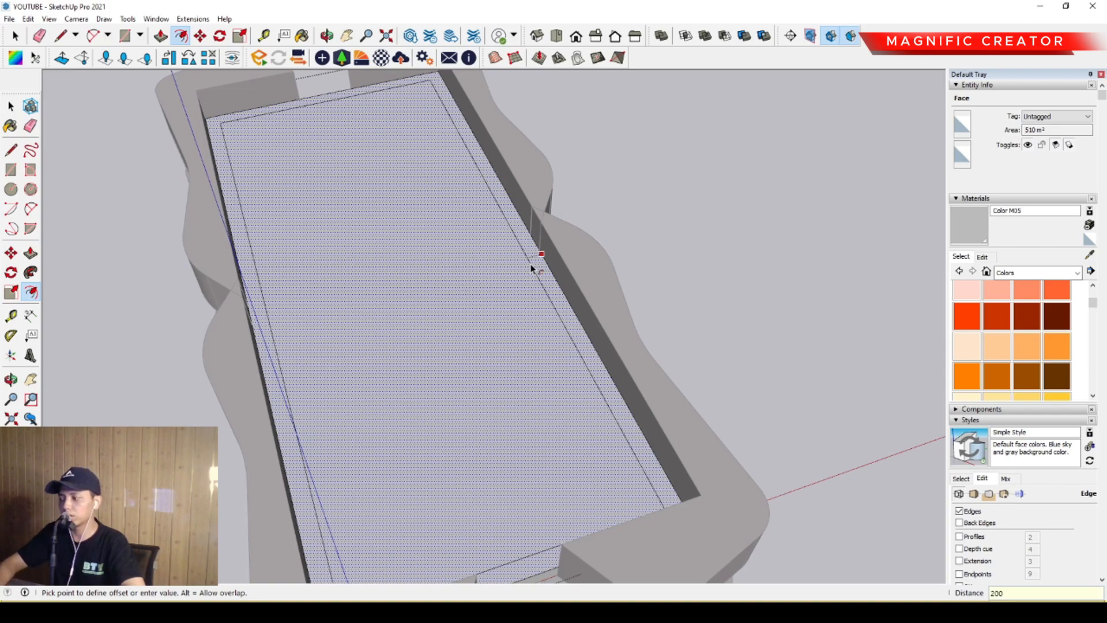
pyautogui.click(530, 268)
pyautogui.press('space')
# Step: Pull the narrow rim of the roof slab up to the top of the wavy parapet
pyautogui.scroll(5, 542, 277)
pyautogui.press('p')
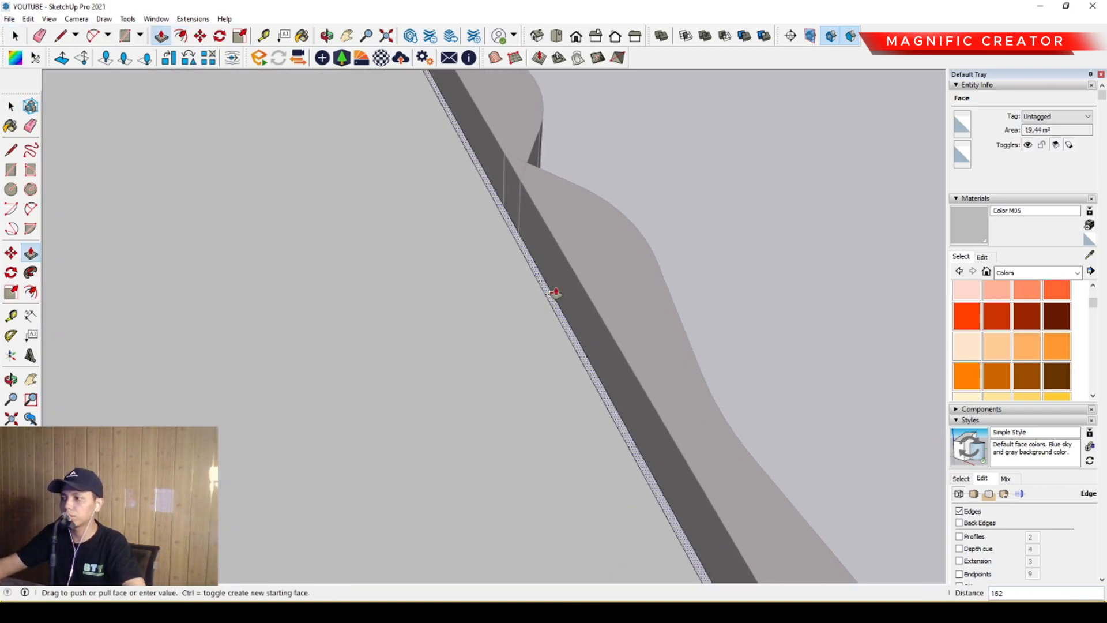
pyautogui.moveTo(553, 296); pyautogui.dragTo(580, 267)
pyautogui.press('space')
pyautogui.scroll(-10, 611, 269)
# Step: Build a rectangular block with a footprint of about 109 m² in the middle of the roof, rising above the parapet, and group it
pyautogui.press('r')
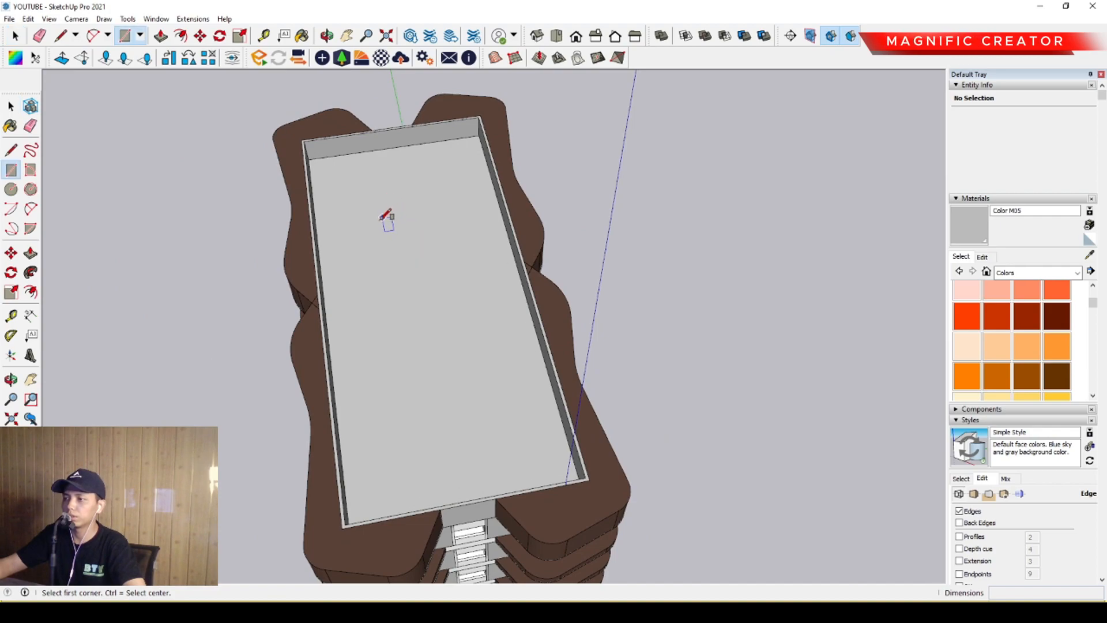
pyautogui.click(497, 392)
pyautogui.press('p')
pyautogui.moveTo(461, 318); pyautogui.dragTo(538, 312)
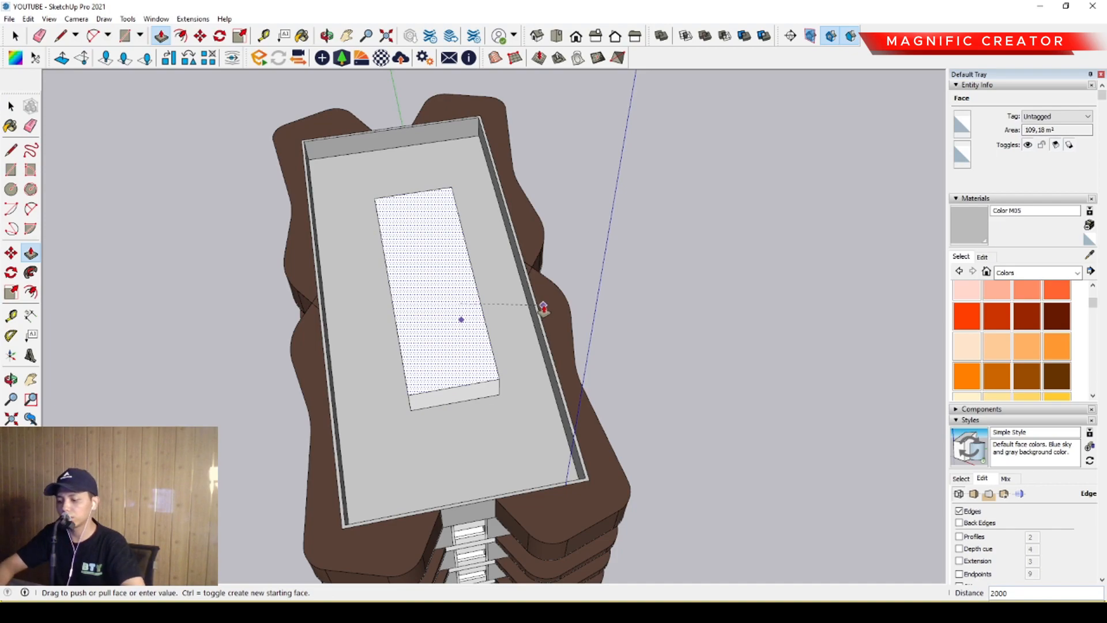
pyautogui.press('Return')
pyautogui.press('space')
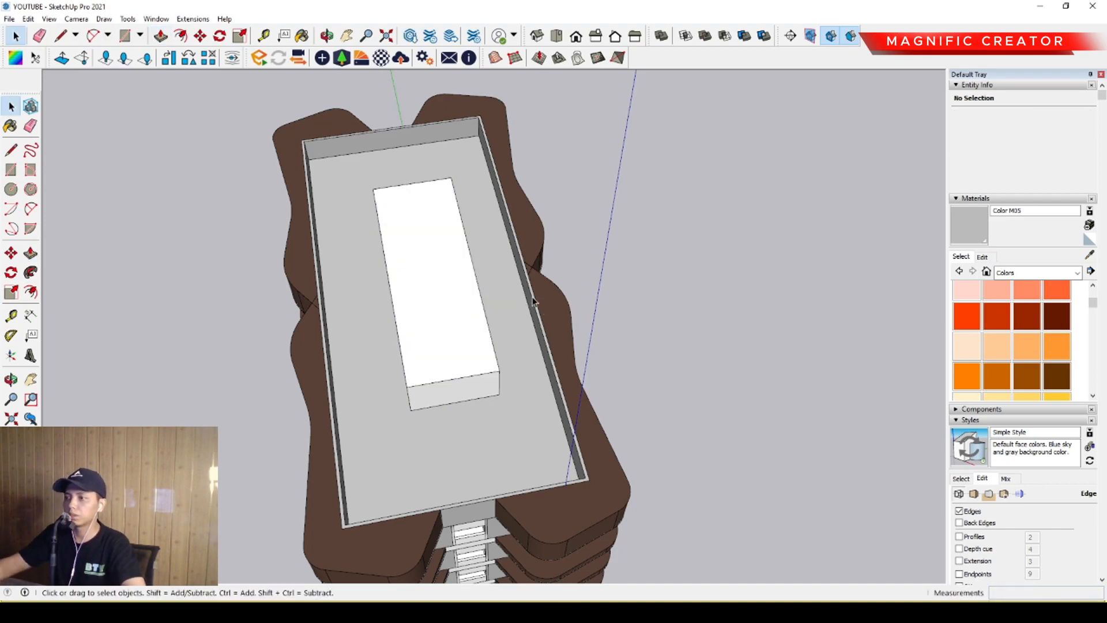
pyautogui.click(467, 310)
pyautogui.press('g')
# Step: Examine the whole tower and its lowest wavy slabs from several angles
pyautogui.scroll(-3, 415, 425)
pyautogui.moveTo(415, 425); pyautogui.dragTo(632, 314, button='middle')
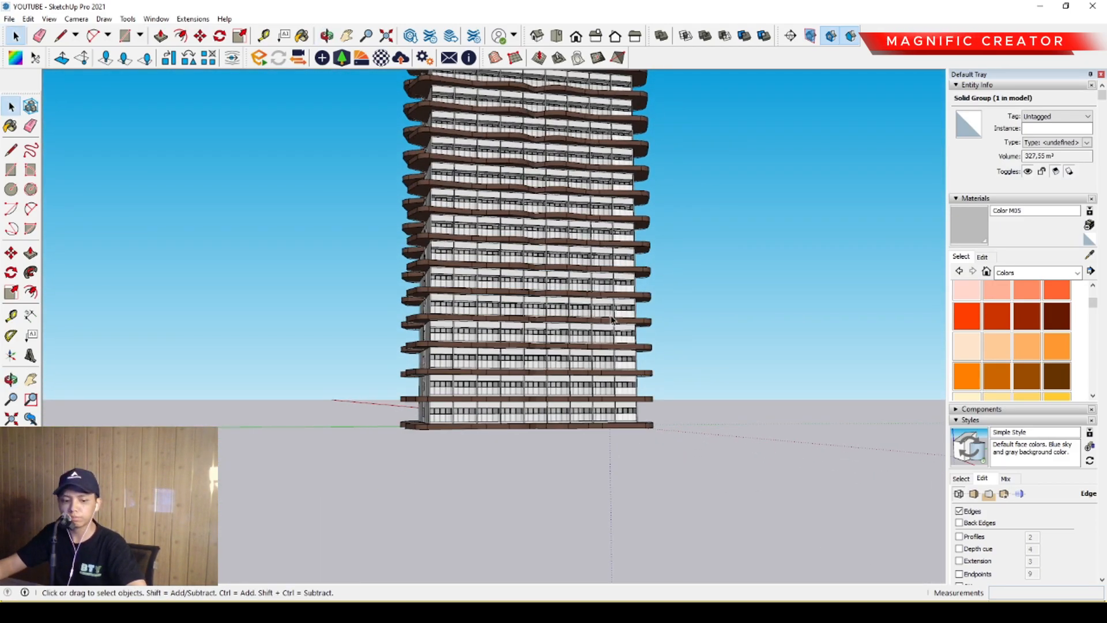
pyautogui.moveTo(591, 363); pyautogui.dragTo(548, 495, button='middle')
pyautogui.scroll(8, 547, 496)
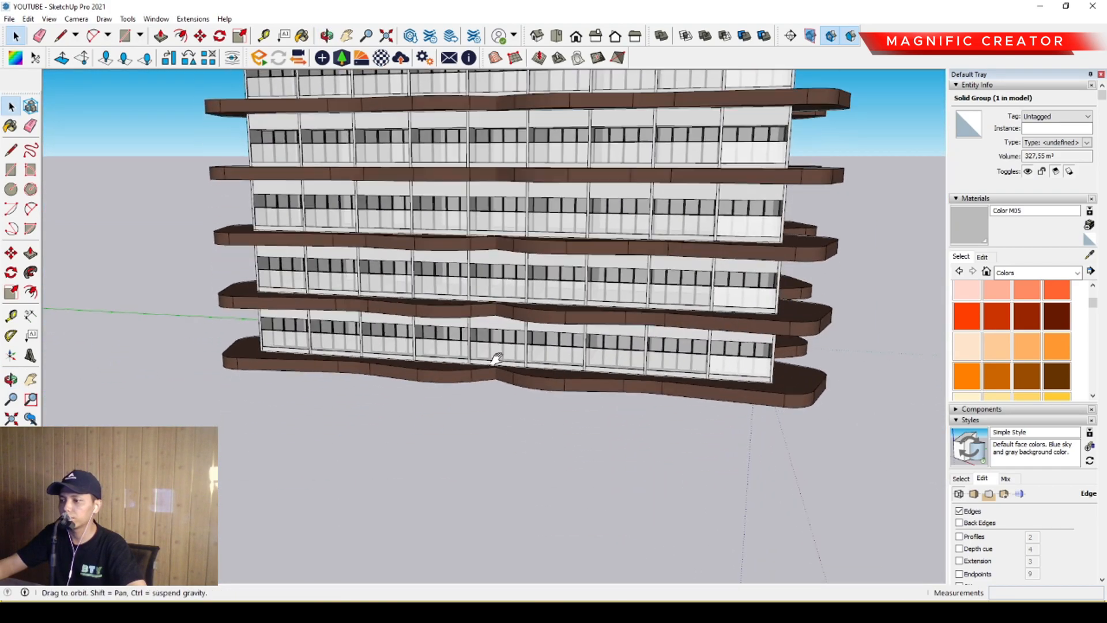
pyautogui.moveTo(554, 376); pyautogui.dragTo(518, 422, button='middle')
pyautogui.moveTo(436, 410); pyautogui.dragTo(576, 371, button='middle')
pyautogui.click(414, 400)
pyautogui.scroll(-4, 425, 398)
pyautogui.scroll(-2, 483, 325)
pyautogui.scroll(-3, 587, 346)
pyautogui.scroll(4, 544, 366)
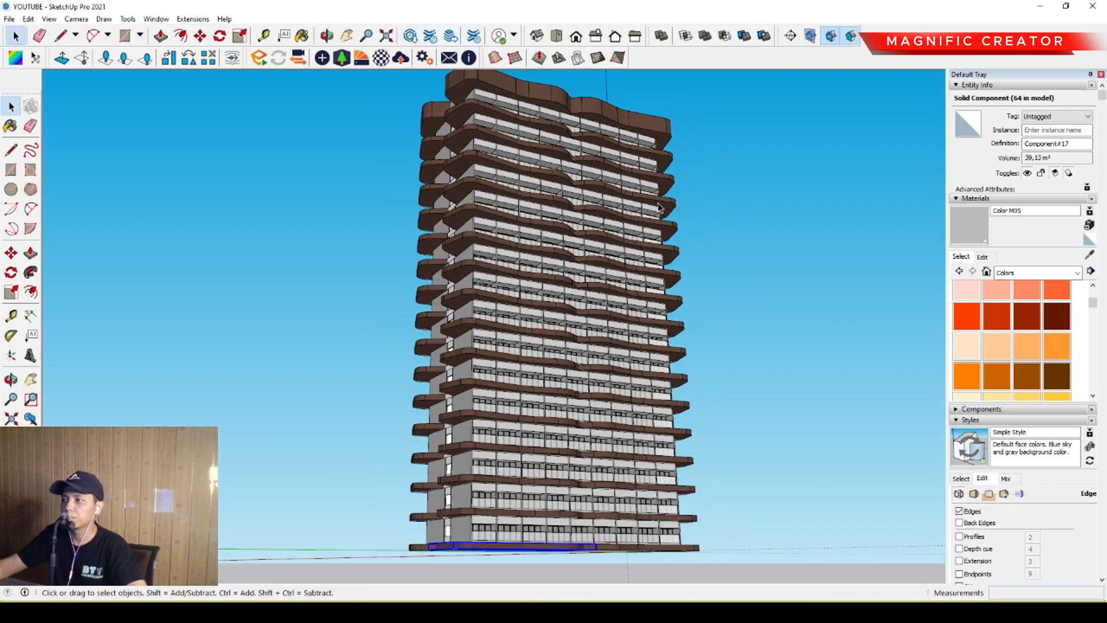
# Step: Open the lowest wavy corner slab component and draw straight cutting lines along both outer sides of its top face
pyautogui.moveTo(636, 275); pyautogui.dragTo(478, 438, button='middle')
pyautogui.scroll(3, 463, 457)
pyautogui.scroll(3, 415, 409)
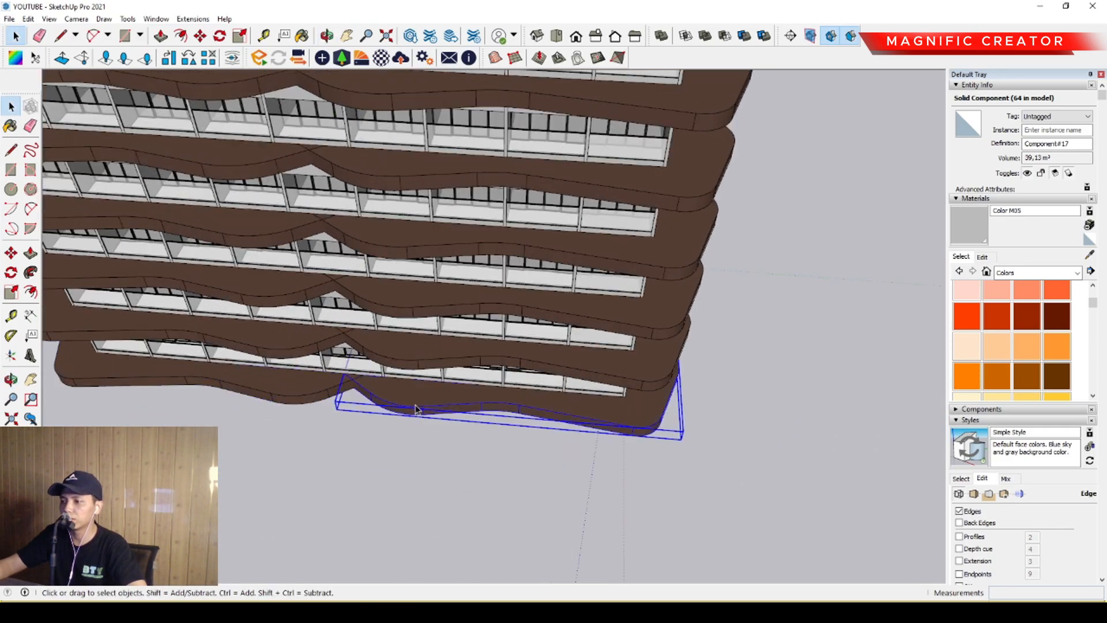
pyautogui.doubleClick(416, 409)
pyautogui.moveTo(542, 410); pyautogui.dragTo(466, 403, button='middle')
pyautogui.scroll(3, 369, 397)
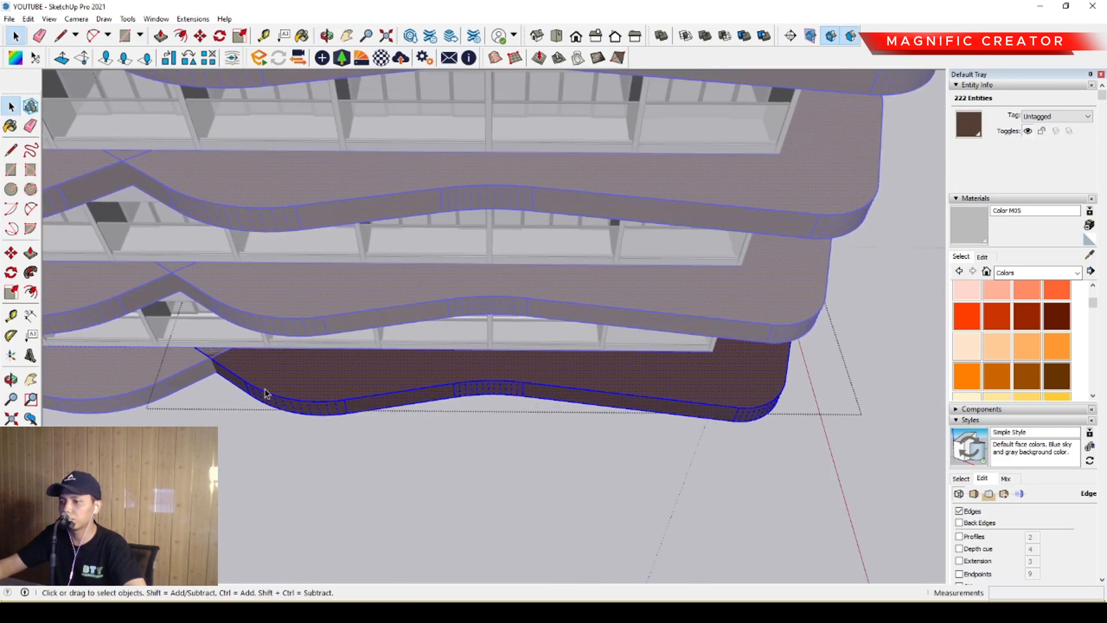
pyautogui.scroll(2, 730, 378)
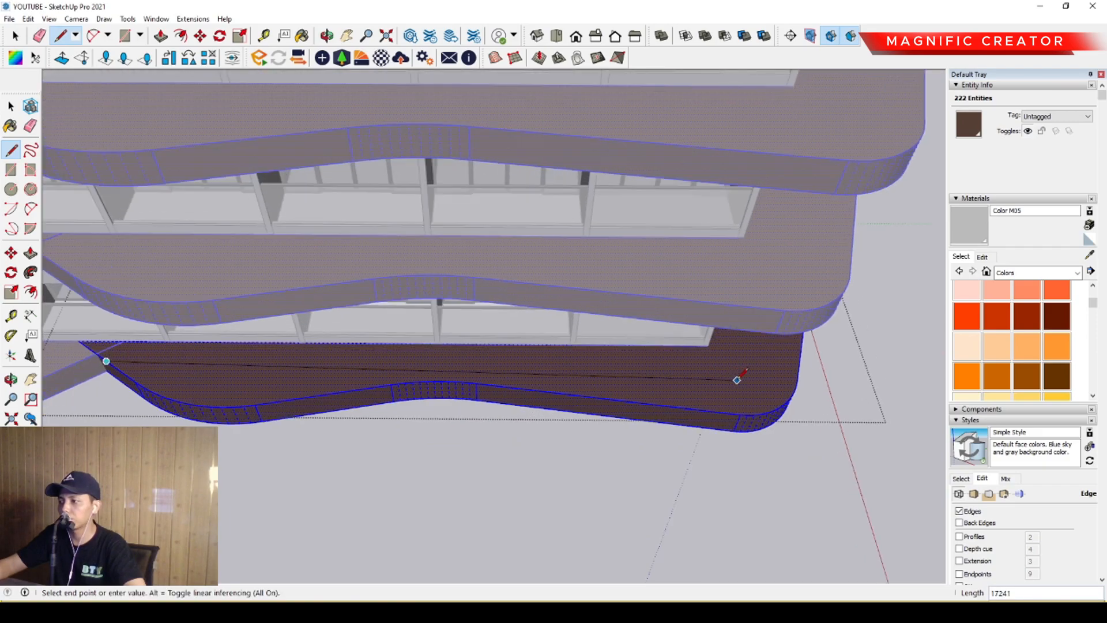
pyautogui.moveTo(758, 377)
pyautogui.mouseDown(button='middle')
pyautogui.moveTo(555, 351)
pyautogui.moveTo(507, 329)
pyautogui.moveTo(628, 279)
pyautogui.mouseUp(button='middle')
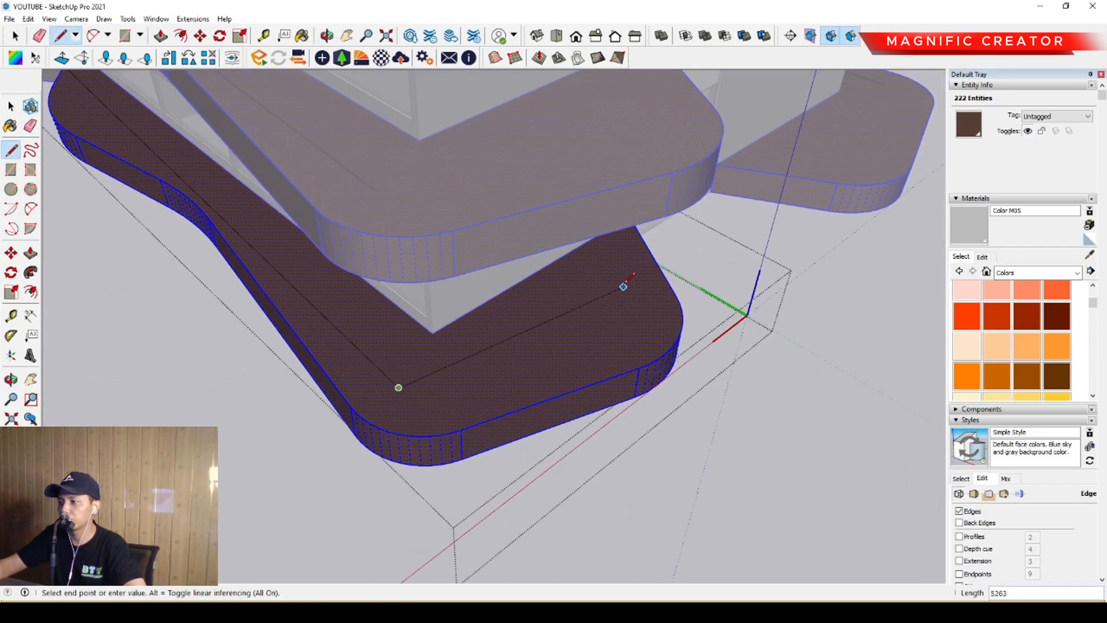
pyautogui.click(641, 237)
# Step: Push the outer wavy strip down 800 mm through the slab to leave straight edges, and close the component
pyautogui.press('space')
pyautogui.press('p')
pyautogui.click(626, 320)
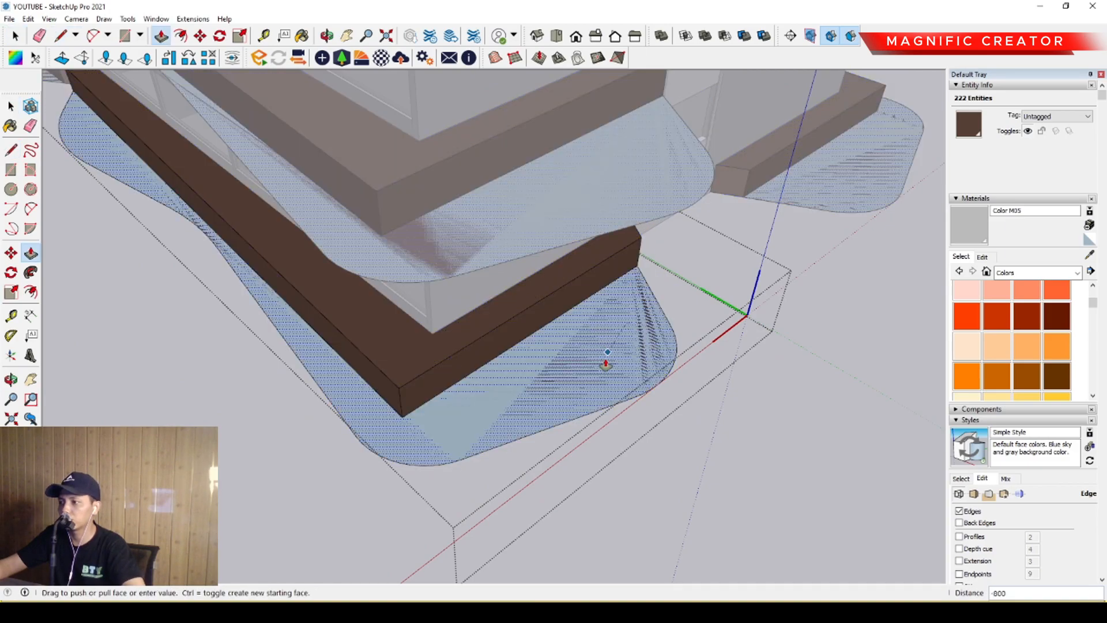
pyautogui.click(578, 395)
pyautogui.press('space')
pyautogui.scroll(-5, 360, 264)
pyautogui.moveTo(358, 271); pyautogui.dragTo(620, 308, button='middle')
pyautogui.scroll(-2, 544, 284)
pyautogui.click(788, 255)
# Step: Delete the wavy brown corner slabs wrapped around the roof parapet
pyautogui.keyDown('shift'); pyautogui.moveTo(486, 308); pyautogui.dragTo(551, 446, button='middle'); pyautogui.keyUp('shift')
pyautogui.scroll(-3, 561, 405)
pyautogui.moveTo(561, 405); pyautogui.dragTo(596, 381, button='middle')
pyautogui.scroll(2, 615, 139)
pyautogui.moveTo(616, 140); pyautogui.dragTo(561, 286, button='middle')
pyautogui.scroll(3, 561, 287)
pyautogui.click(591, 290)
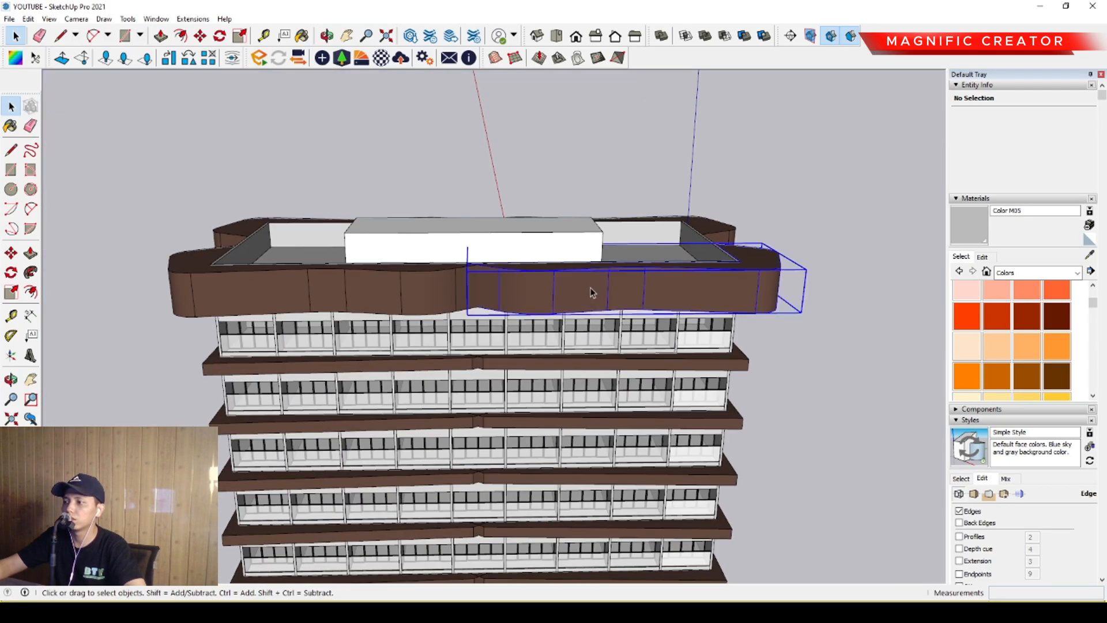
pyautogui.press('Delete')
pyautogui.click(334, 298)
pyautogui.press('Delete')
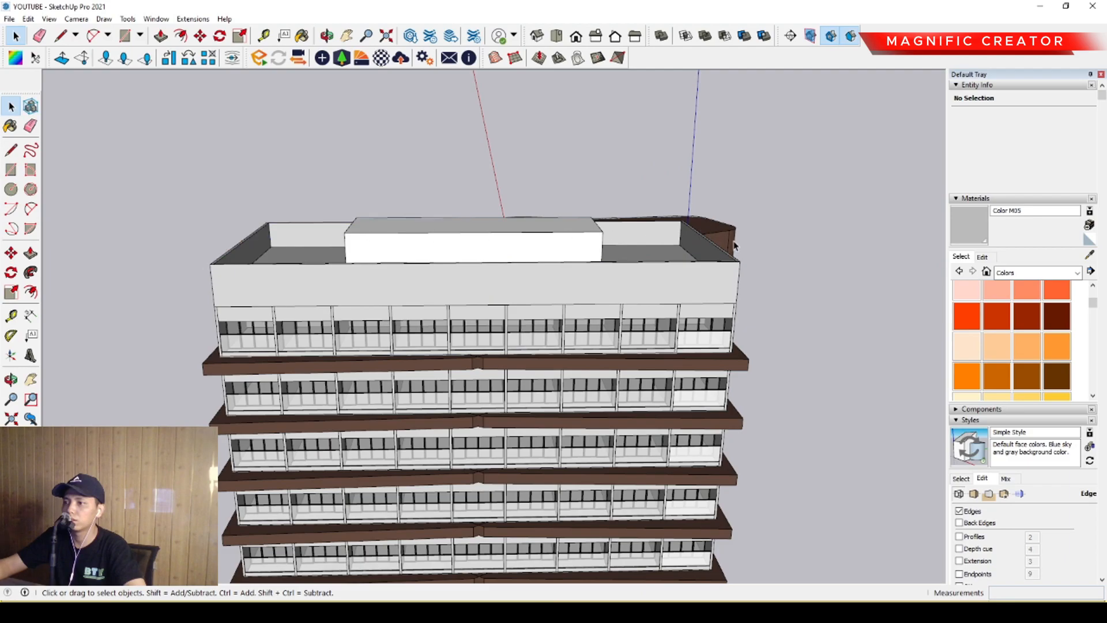
# Step: Examine the tower's facade and its bare parapet from below and from above
pyautogui.scroll(-3, 571, 279)
pyautogui.moveTo(571, 279); pyautogui.dragTo(593, 240, button='middle')
pyautogui.scroll(-2, 594, 240)
pyautogui.moveTo(578, 358); pyautogui.dragTo(623, 388, button='middle')
pyautogui.scroll(3, 587, 346)
pyautogui.scroll(-1, 610, 376)
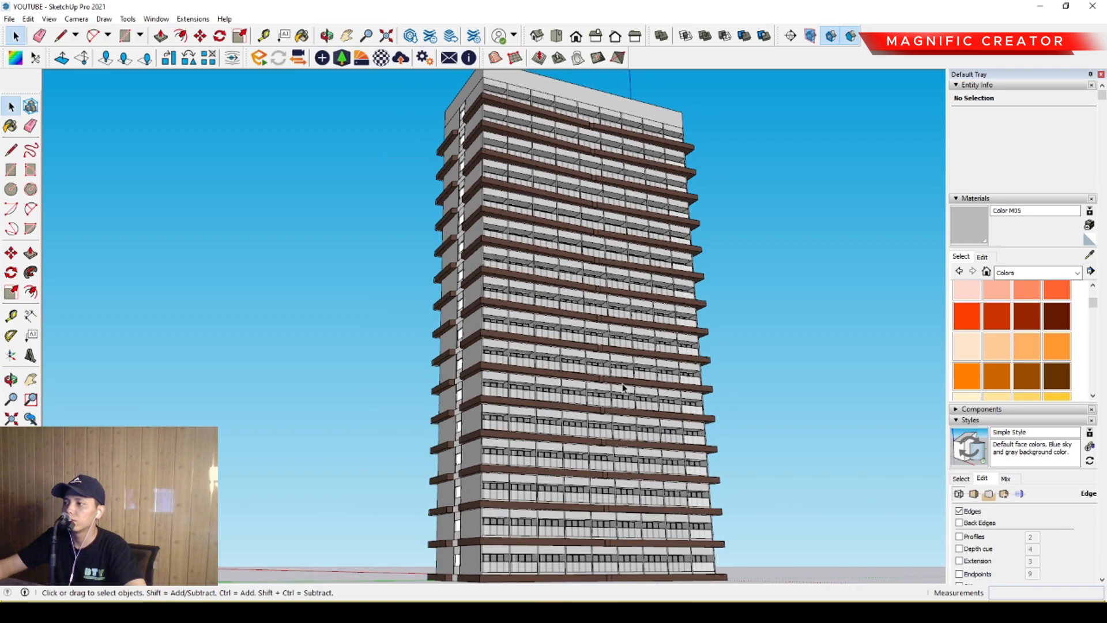
pyautogui.moveTo(620, 341); pyautogui.dragTo(637, 433, button='middle')
pyautogui.keyDown('shift'); pyautogui.moveTo(594, 288); pyautogui.dragTo(536, 497, button='middle'); pyautogui.keyUp('shift')
pyautogui.scroll(3, 472, 413)
pyautogui.moveTo(490, 366); pyautogui.dragTo(524, 395, button='middle')
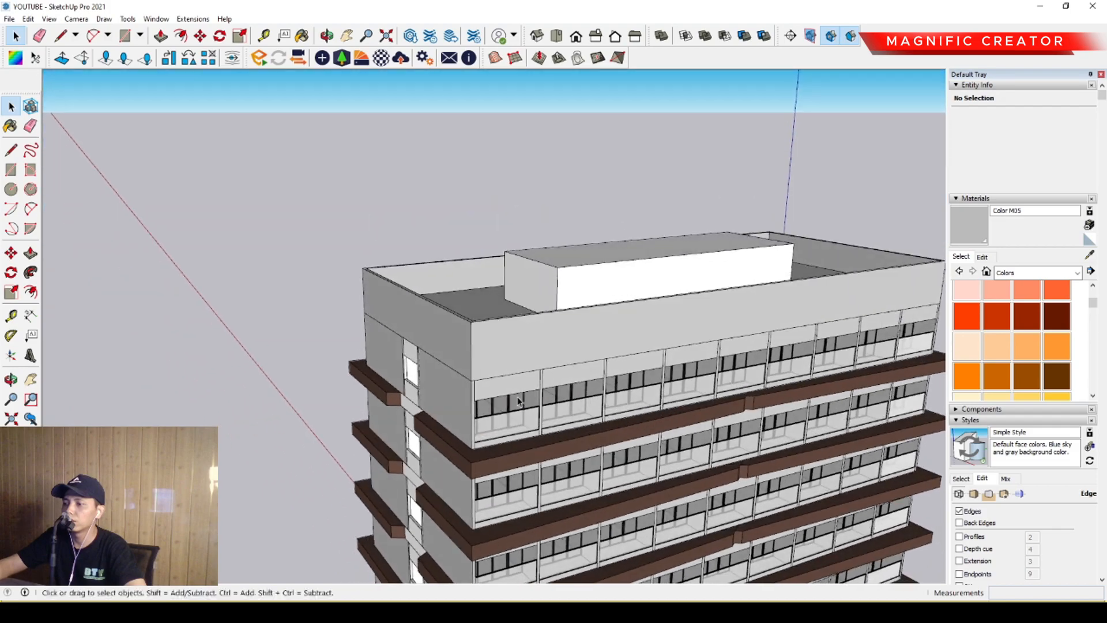
# Step: Copy the four brown corner slabs of the topmost floor straight up about 3301 mm to the base of the parapet
pyautogui.scroll(-1, 524, 396)
pyautogui.click(487, 464)
pyautogui.keyDown('shift'); pyautogui.click(392, 393); pyautogui.keyUp('shift')
pyautogui.moveTo(392, 394); pyautogui.dragTo(496, 335, button='middle')
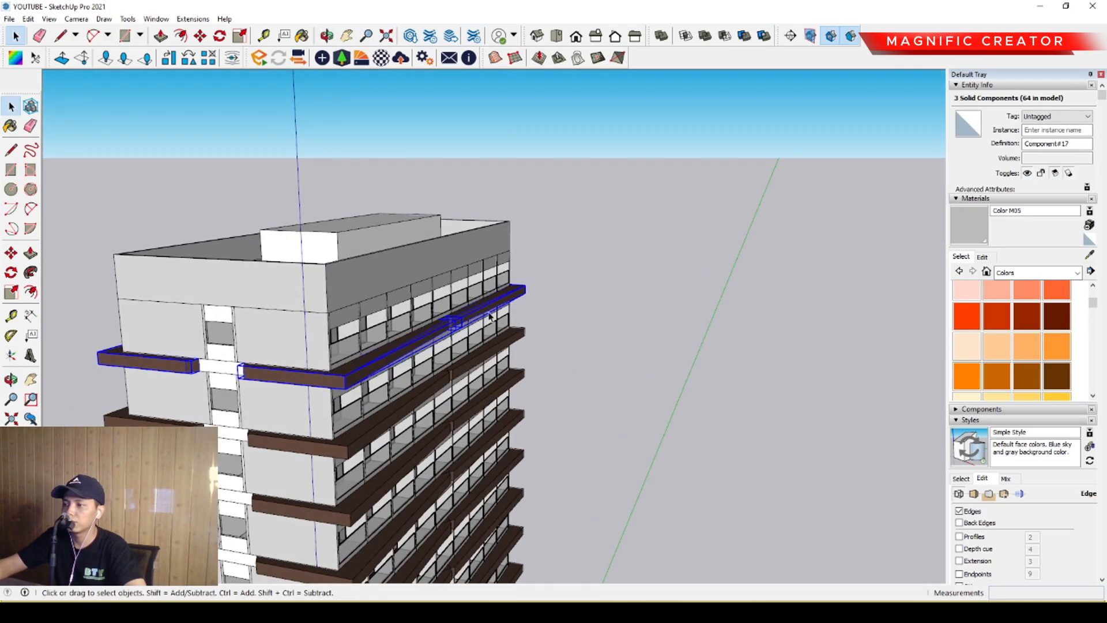
pyautogui.scroll(2, 493, 313)
pyautogui.scroll(3, 297, 401)
pyautogui.moveTo(317, 413); pyautogui.dragTo(351, 407, button='middle')
pyautogui.scroll(1, 334, 418)
pyautogui.press('m')
pyautogui.click(296, 427)
pyautogui.press('ctrl')
pyautogui.scroll(-1, 295, 373)
pyautogui.keyDown('shift'); pyautogui.moveTo(296, 369); pyautogui.dragTo(308, 478, button='middle'); pyautogui.keyUp('shift')
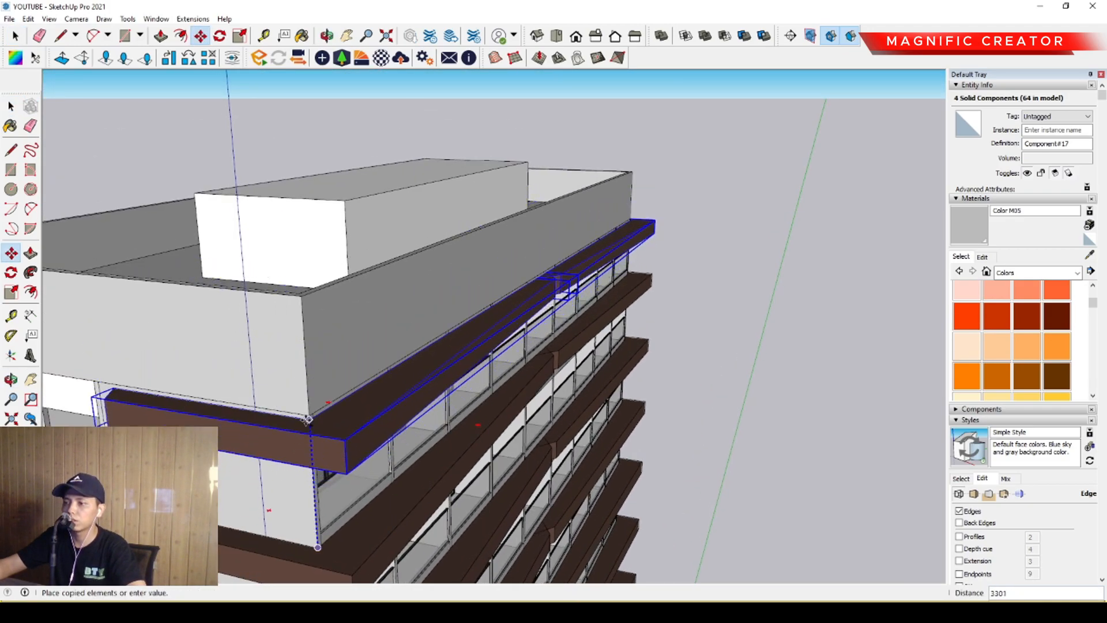
pyautogui.click(307, 419)
pyautogui.press('space')
pyautogui.scroll(1, 350, 408)
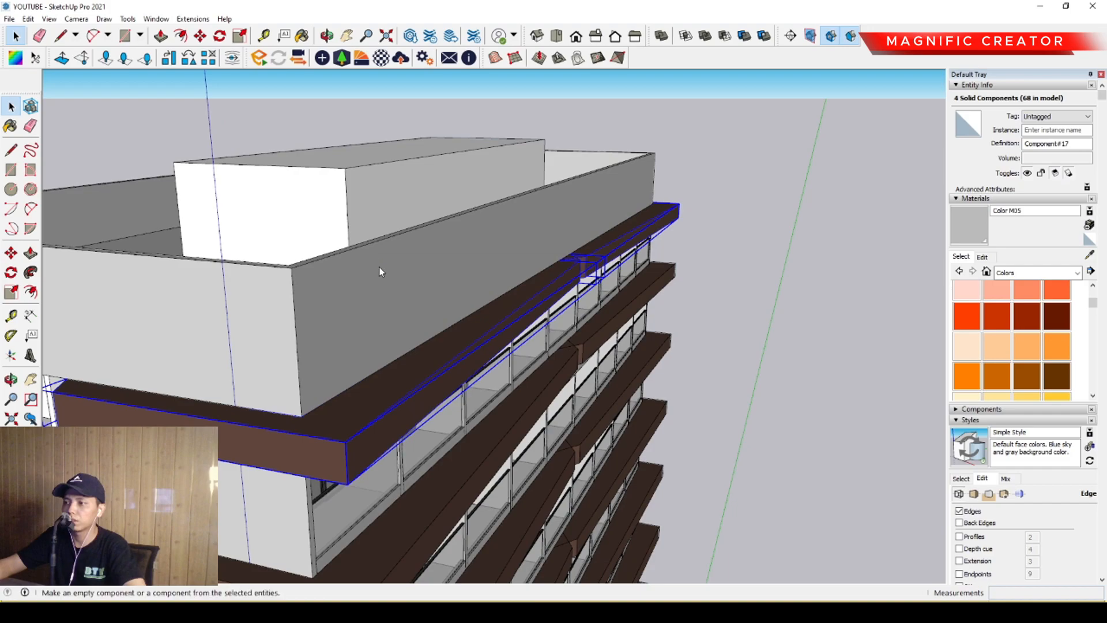
# Step: Thicken only the copied roof-level slabs by extruding their top face up to the parapet's top edge, and close the component
pyautogui.doubleClick(376, 399)
pyautogui.press('p')
pyautogui.click(398, 374)
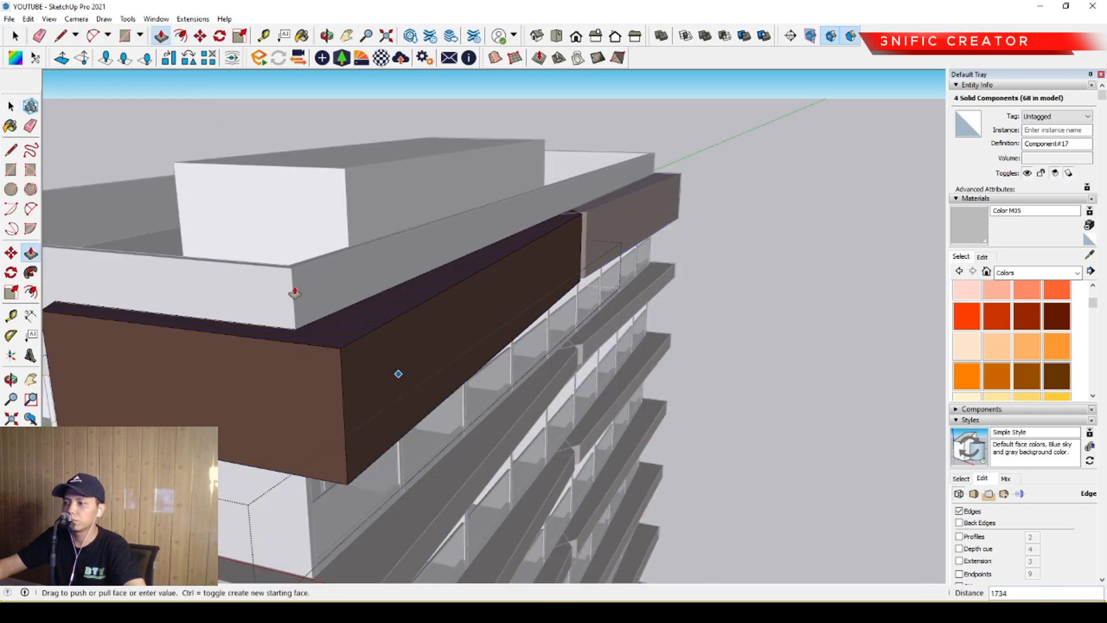
pyautogui.click(289, 268)
pyautogui.press('space')
pyautogui.scroll(-3, 417, 314)
pyautogui.scroll(-2, 419, 318)
pyautogui.click(710, 224)
pyautogui.scroll(-1, 430, 271)
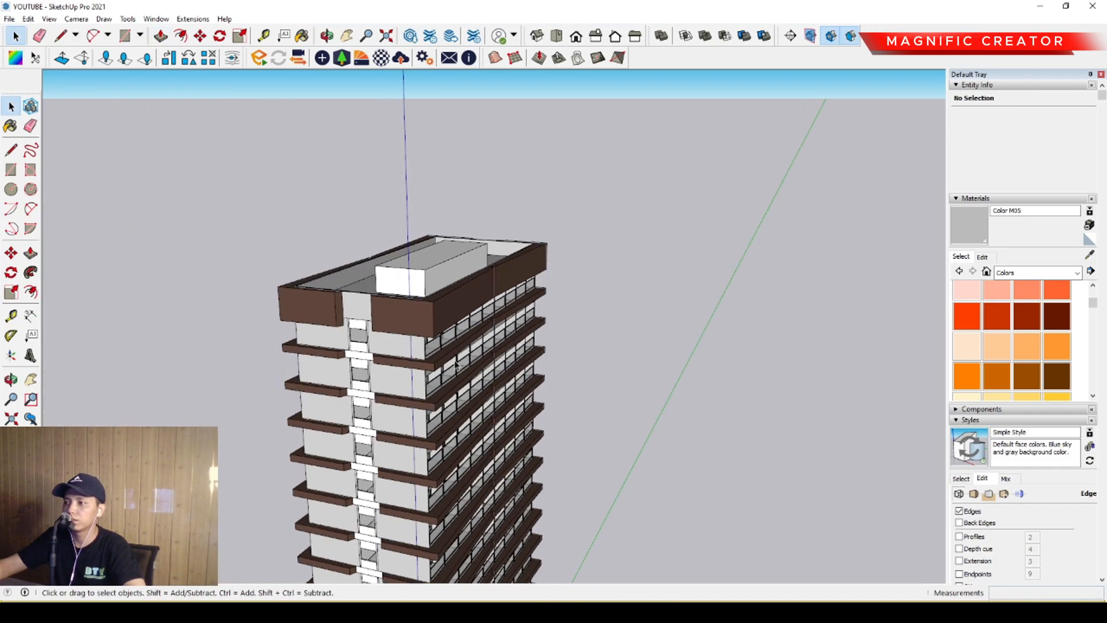
# Step: Examine the whole tower with its thick brown roof band from a low angle
pyautogui.moveTo(440, 309); pyautogui.dragTo(461, 254, button='middle')
pyautogui.scroll(-1, 464, 260)
pyautogui.keyDown('shift'); pyautogui.moveTo(496, 340); pyautogui.dragTo(461, 308, button='middle'); pyautogui.keyUp('shift')
pyautogui.scroll(-2, 479, 323)
pyautogui.moveTo(496, 374); pyautogui.dragTo(510, 323, button='middle')
pyautogui.scroll(2, 519, 334)
pyautogui.keyDown('shift'); pyautogui.moveTo(536, 363); pyautogui.dragTo(576, 383, button='middle'); pyautogui.keyUp('shift')
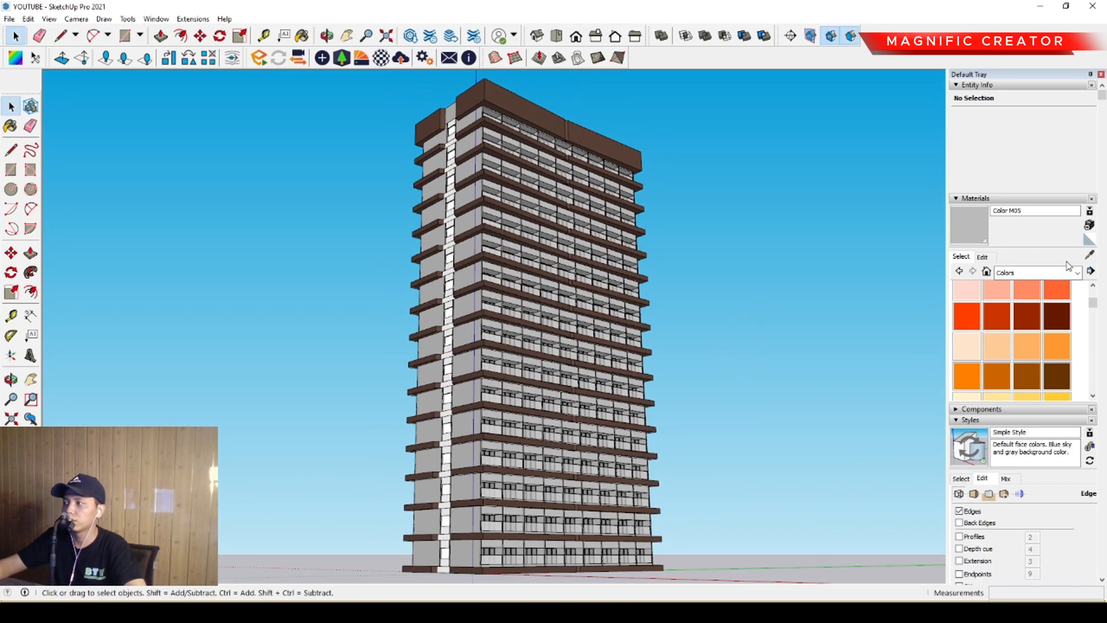
# Step: Sample the slabs' brown material Color C07 and change its color to a lighter tan
pyautogui.scroll(1, 472, 280)
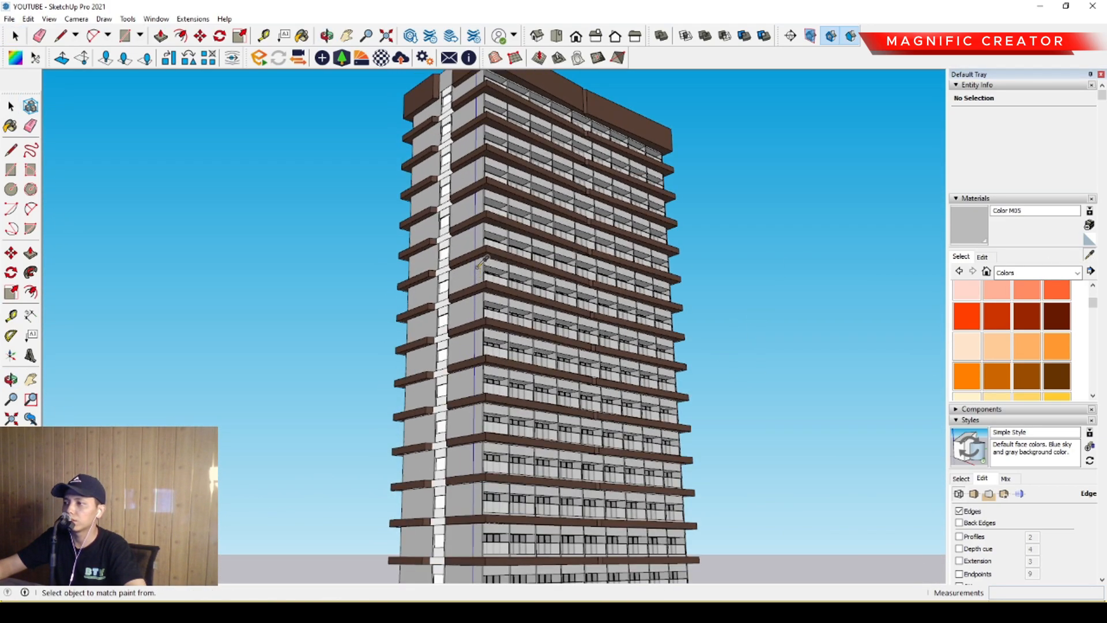
pyautogui.moveTo(595, 315); pyautogui.dragTo(598, 321, button='middle')
pyautogui.press('space')
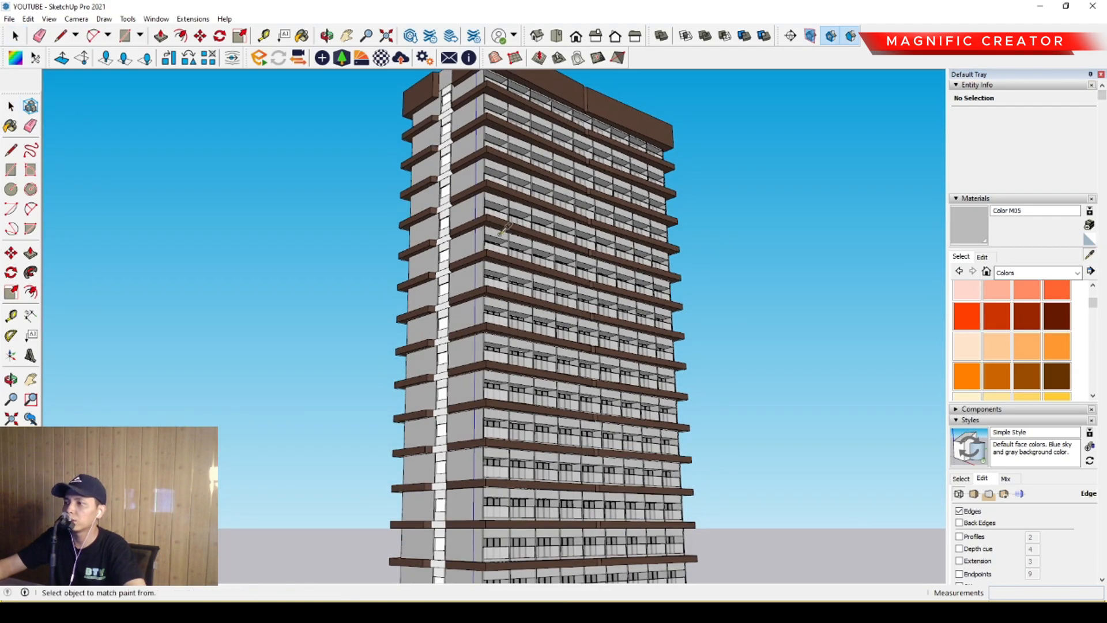
pyautogui.scroll(1, 502, 229)
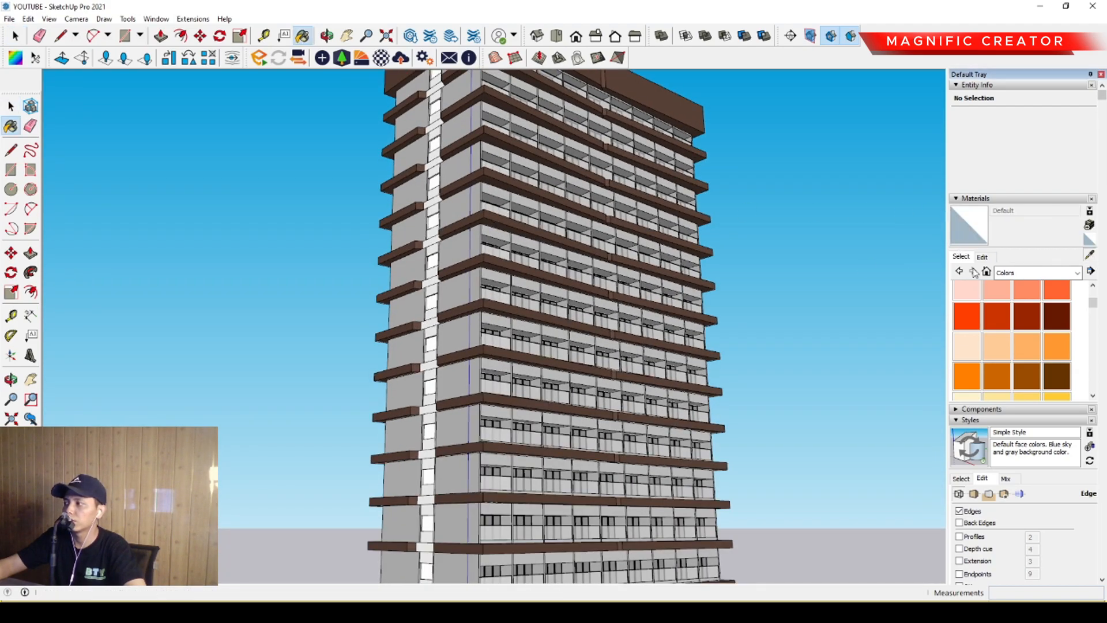
pyautogui.scroll(3, 506, 255)
pyautogui.keyDown('alt'); pyautogui.click(507, 257); pyautogui.keyUp('alt')
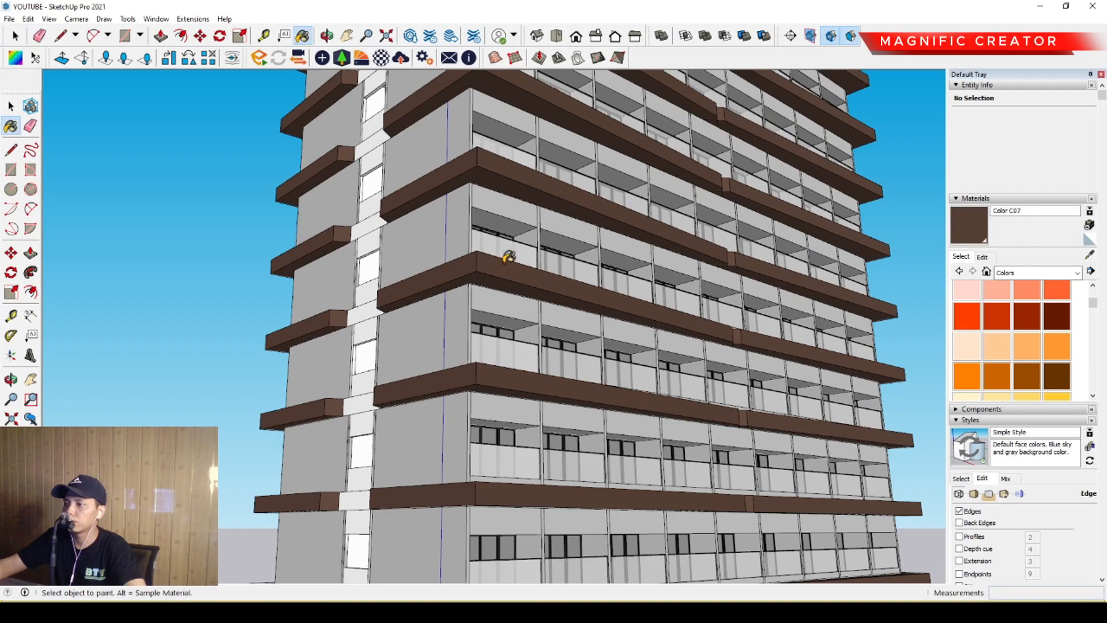
pyautogui.click(983, 257)
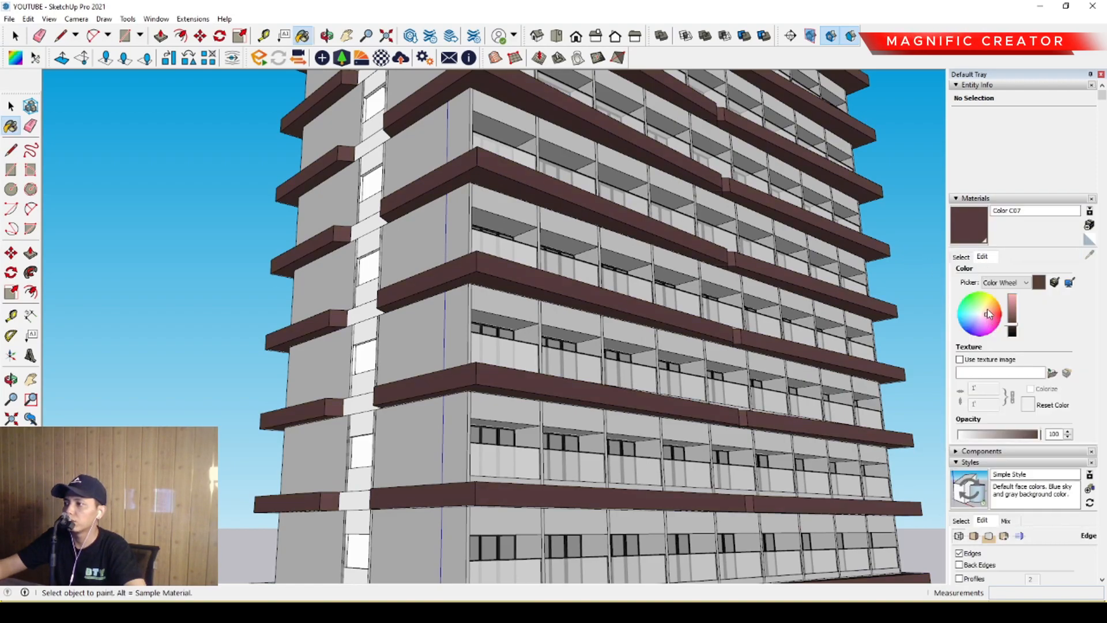
pyautogui.moveTo(991, 309); pyautogui.dragTo(992, 309)
pyautogui.click(987, 308)
pyautogui.click(1013, 314)
pyautogui.scroll(-6, 608, 309)
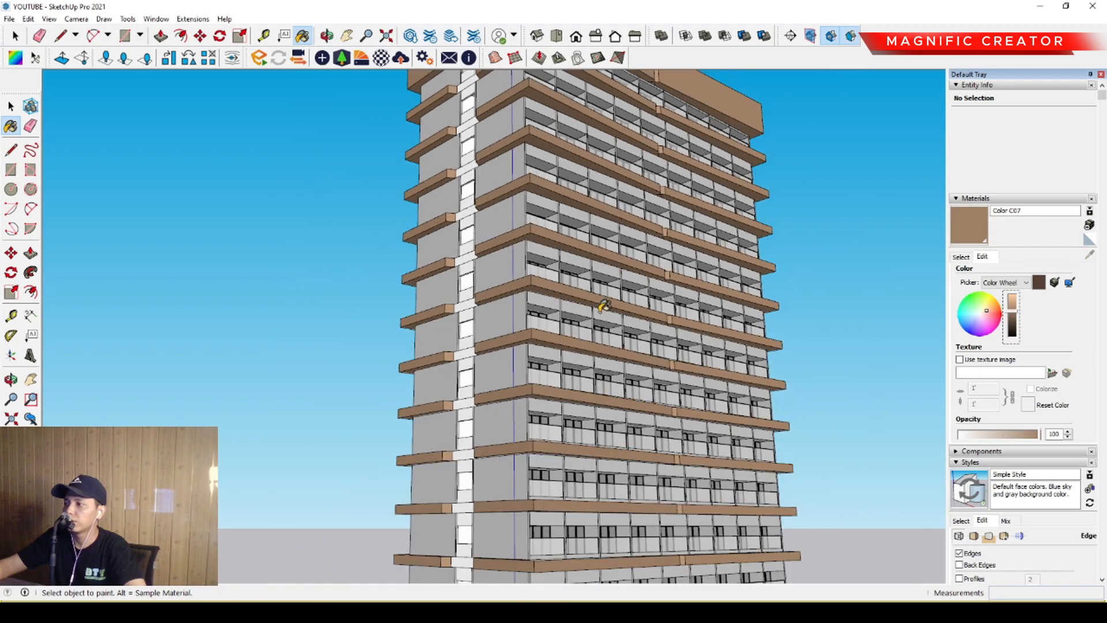
# Step: Examine the tan slabs on the tower from the other sides
pyautogui.scroll(1, 622, 323)
pyautogui.moveTo(657, 333)
pyautogui.mouseDown(button='middle')
pyautogui.moveTo(632, 312)
pyautogui.moveTo(328, 321)
pyautogui.mouseUp(button='middle')
pyautogui.press('space')
pyautogui.scroll(-1, 546, 346)
pyautogui.moveTo(565, 345)
pyautogui.mouseDown(button='middle')
pyautogui.moveTo(534, 348)
pyautogui.moveTo(557, 374)
pyautogui.moveTo(429, 367)
pyautogui.mouseUp(button='middle')
pyautogui.scroll(1, 551, 364)
pyautogui.scroll(2, 563, 370)
pyautogui.scroll(-2, 449, 360)
pyautogui.moveTo(516, 353); pyautogui.dragTo(543, 402, button='middle')
pyautogui.scroll(2, 512, 364)
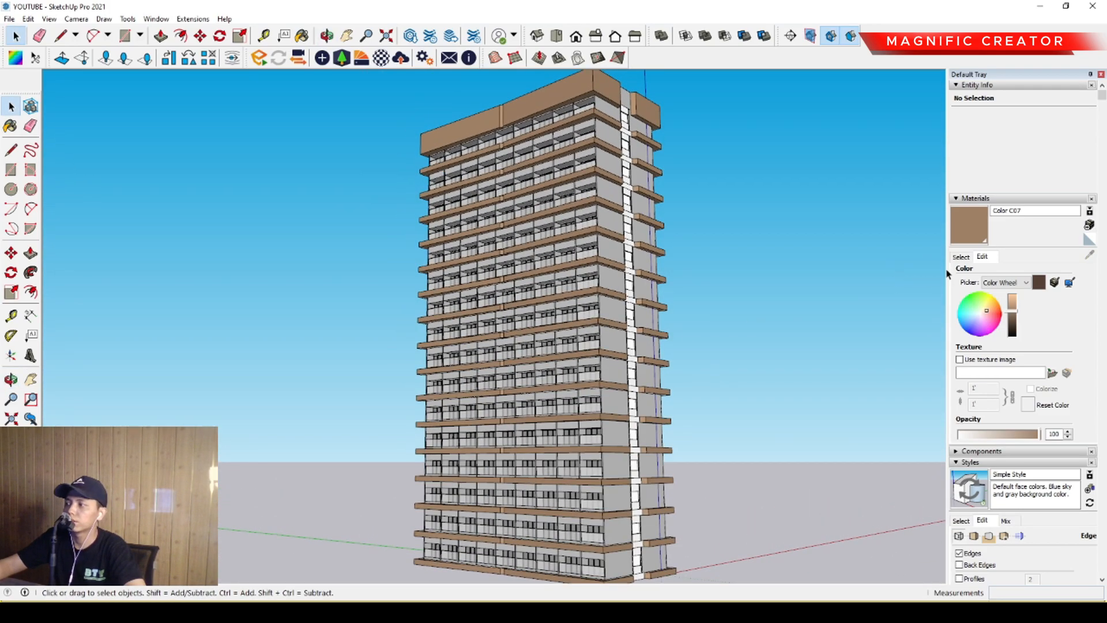
# Step: Sample the walls' gray material Color M05 and darken it to a medium gray
pyautogui.click(960, 257)
pyautogui.click(1089, 255)
pyautogui.scroll(2, 614, 210)
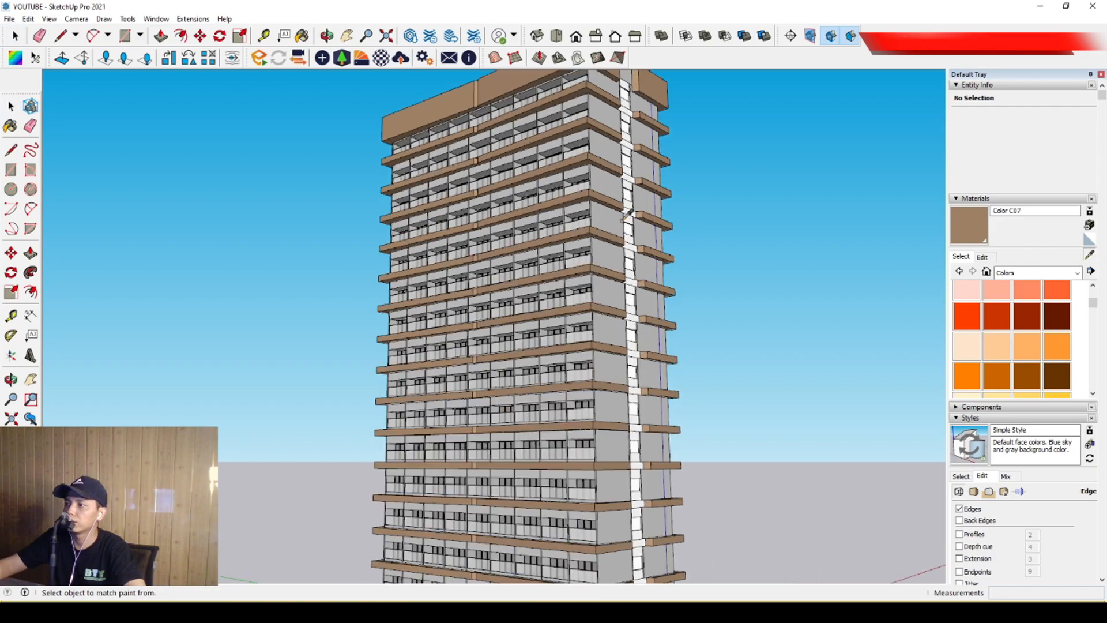
pyautogui.click(614, 211)
pyautogui.click(994, 255)
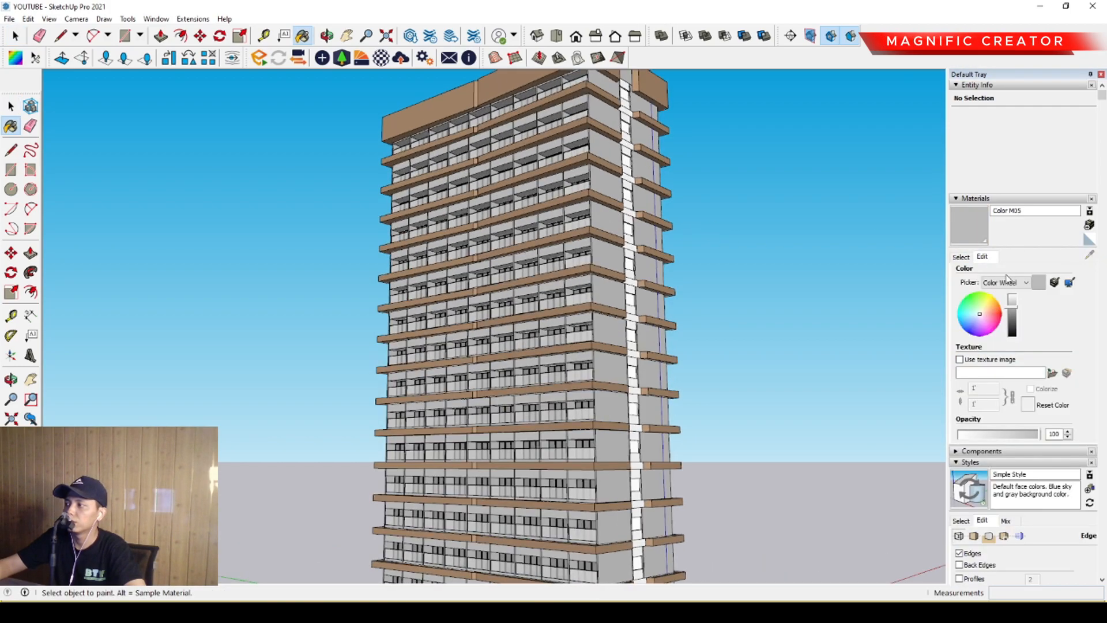
pyautogui.click(1014, 321)
# Step: Examine the recolored tower from several angles, ending with a close look at the lowest floors' balconies
pyautogui.moveTo(622, 266); pyautogui.dragTo(635, 253, button='middle')
pyautogui.scroll(1, 629, 280)
pyautogui.moveTo(620, 315); pyautogui.dragTo(663, 298, button='middle')
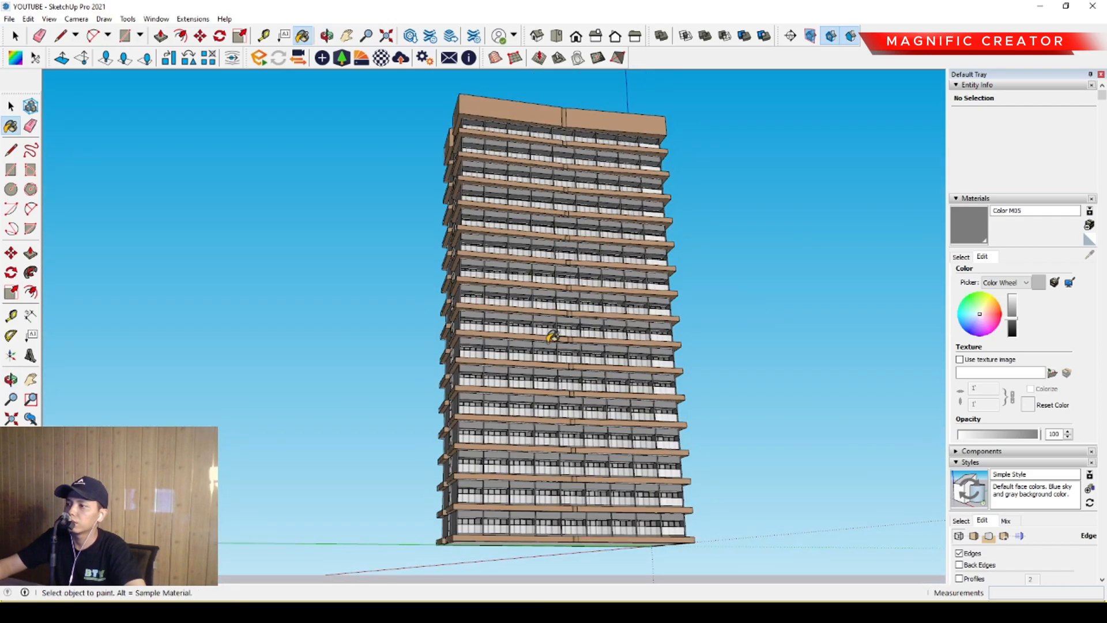
pyautogui.moveTo(556, 328); pyautogui.dragTo(684, 339, button='middle')
pyautogui.press('space')
pyautogui.scroll(2, 608, 361)
pyautogui.scroll(-2, 570, 389)
pyautogui.moveTo(560, 386); pyautogui.dragTo(270, 427, button='middle')
pyautogui.moveTo(508, 406); pyautogui.dragTo(597, 384, button='middle')
pyautogui.scroll(4, 534, 467)
pyautogui.scroll(-3, 515, 396)
pyautogui.moveTo(501, 400); pyautogui.dragTo(531, 359, button='middle')
pyautogui.moveTo(525, 453); pyautogui.dragTo(452, 358, button='middle')
pyautogui.scroll(5, 500, 438)
pyautogui.scroll(3, 485, 412)
pyautogui.moveTo(523, 380); pyautogui.dragTo(537, 376, button='middle')
pyautogui.moveTo(431, 404); pyautogui.dragTo(440, 422, button='middle')
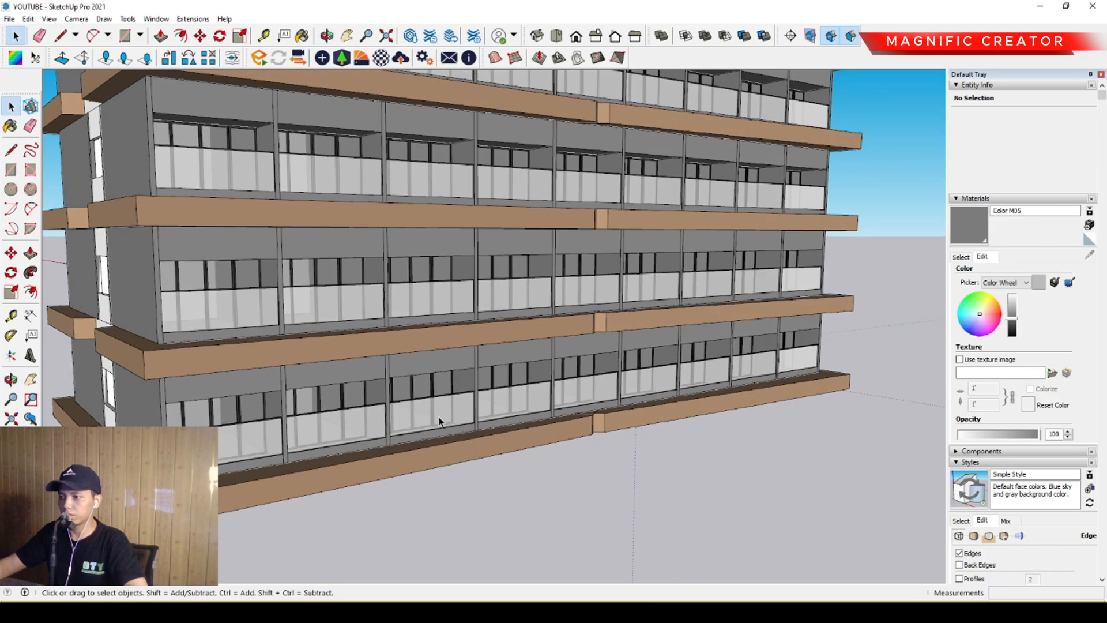
# Step: Draw a narrow rectangle about 219 by 2922 mm on the underside of the slab above the lowest floor, in front of the balconies
pyautogui.click(450, 374)
pyautogui.moveTo(443, 376); pyautogui.dragTo(464, 363, button='middle')
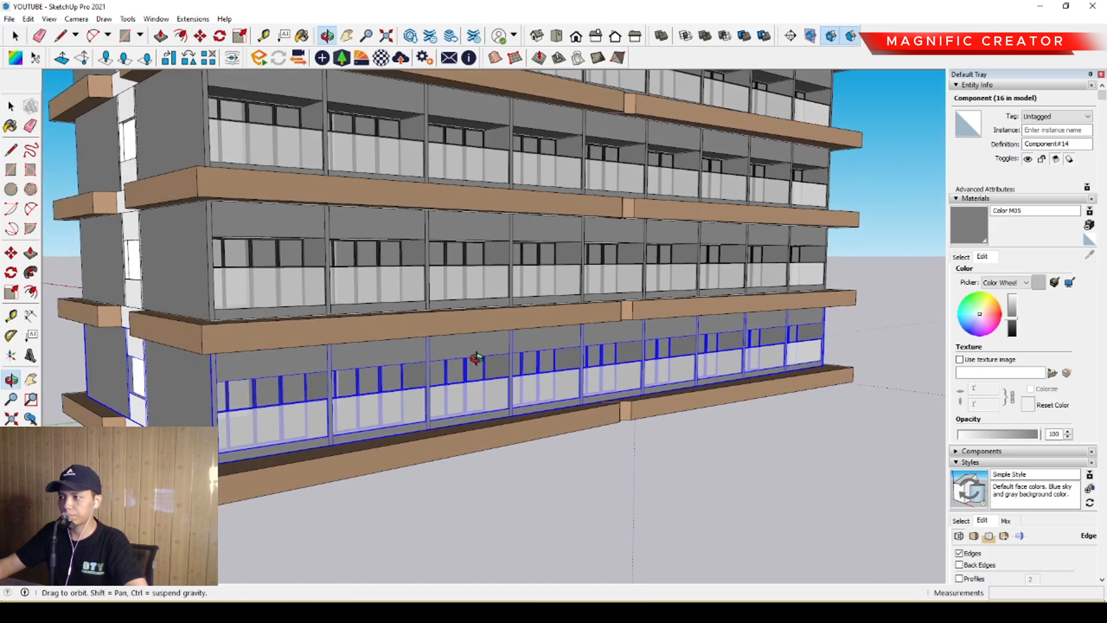
pyautogui.scroll(3, 455, 397)
pyautogui.moveTo(455, 404); pyautogui.dragTo(476, 439, button='middle')
pyautogui.scroll(4, 441, 474)
pyautogui.moveTo(441, 474); pyautogui.dragTo(545, 422, button='middle')
pyautogui.scroll(-2, 424, 432)
pyautogui.scroll(3, 430, 451)
pyautogui.press('r')
pyautogui.scroll(-3, 476, 410)
pyautogui.press('space')
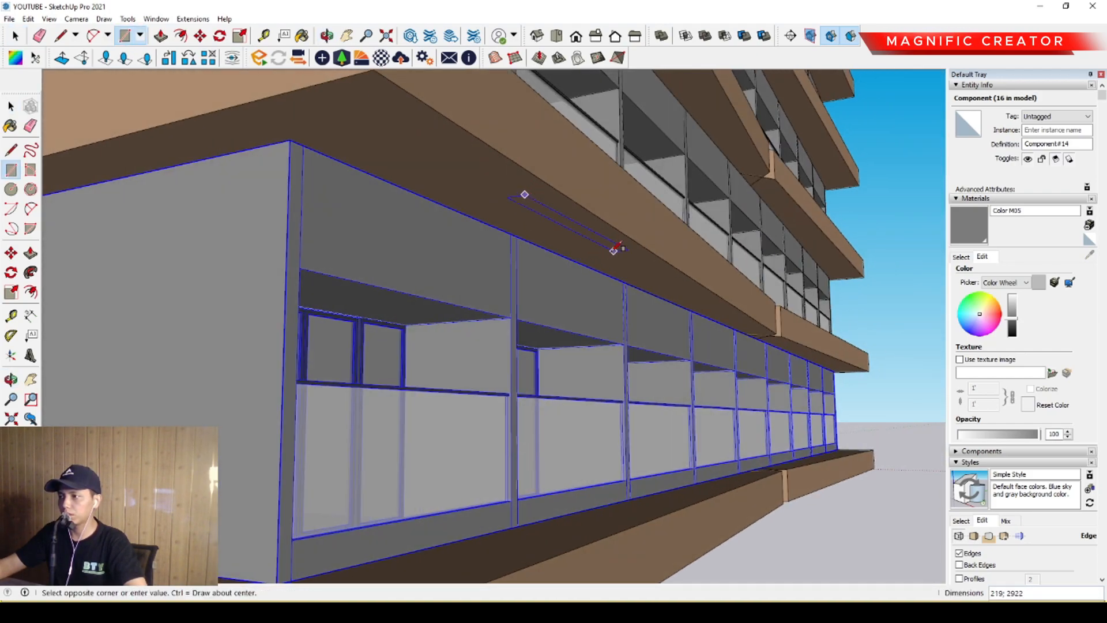
pyautogui.click(614, 247)
pyautogui.press('space')
# Step: Extrude the rectangle down to the slab below to form an upright panel, and group it
pyautogui.click(583, 227)
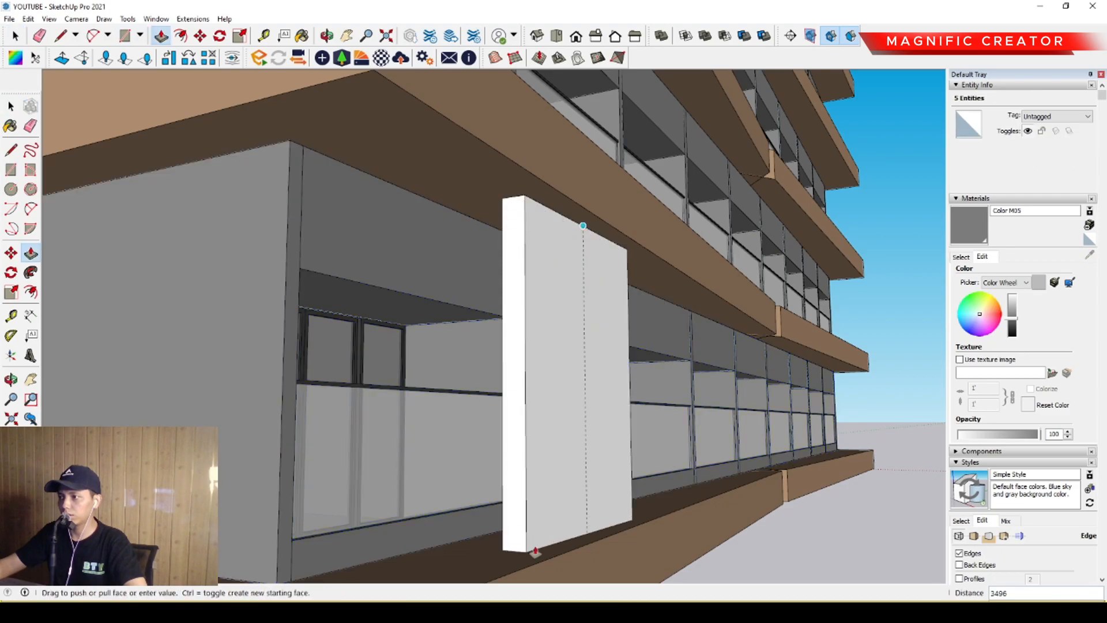
pyautogui.click(512, 564)
pyautogui.press('space')
pyautogui.tripleClick(566, 383)
pyautogui.rightClick(566, 382)
pyautogui.scroll(-2, 605, 485)
pyautogui.moveTo(604, 484); pyautogui.dragTo(360, 415, button='middle')
pyautogui.scroll(-5, 423, 417)
pyautogui.scroll(2, 331, 386)
pyautogui.scroll(-1, 332, 396)
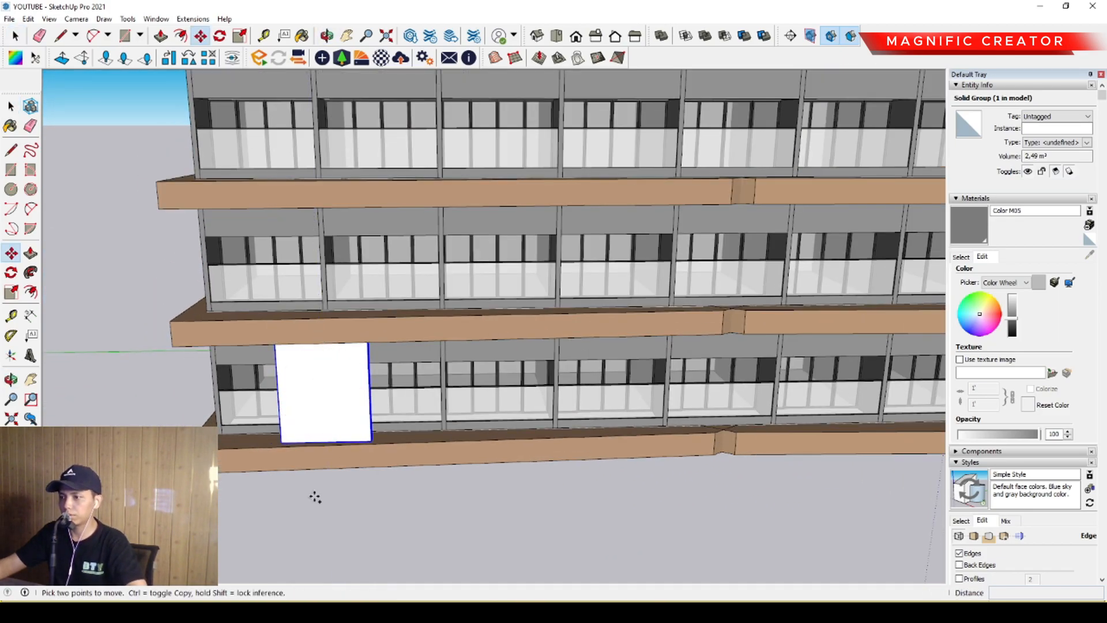
pyautogui.scroll(-1, 315, 497)
pyautogui.click(311, 511)
pyautogui.press('ctrl')
pyautogui.scroll(-1, 442, 512)
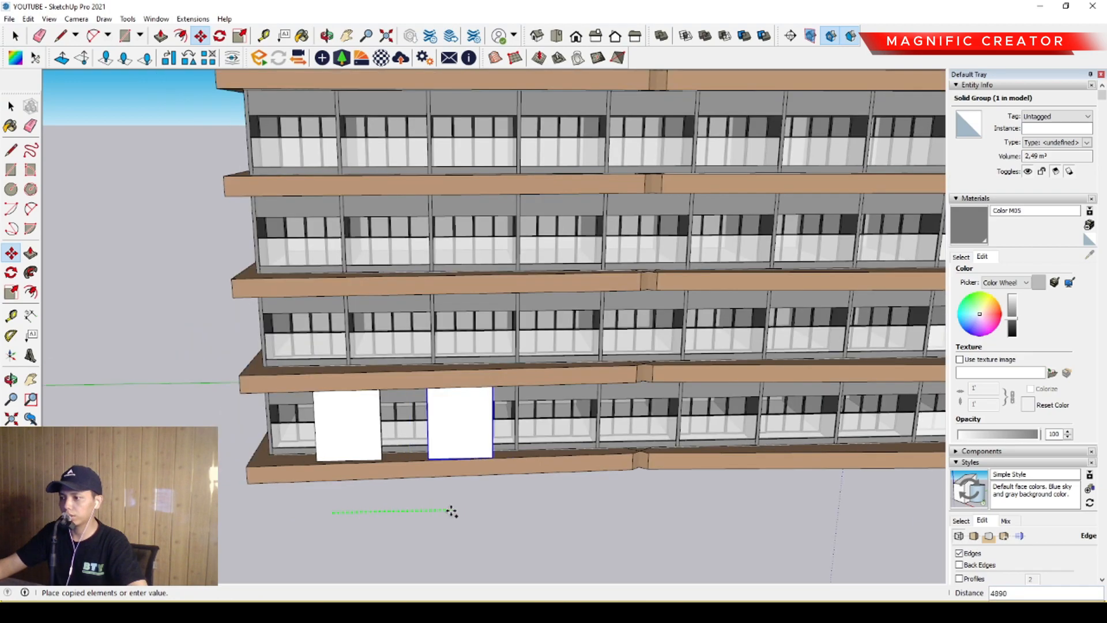
pyautogui.press('space')
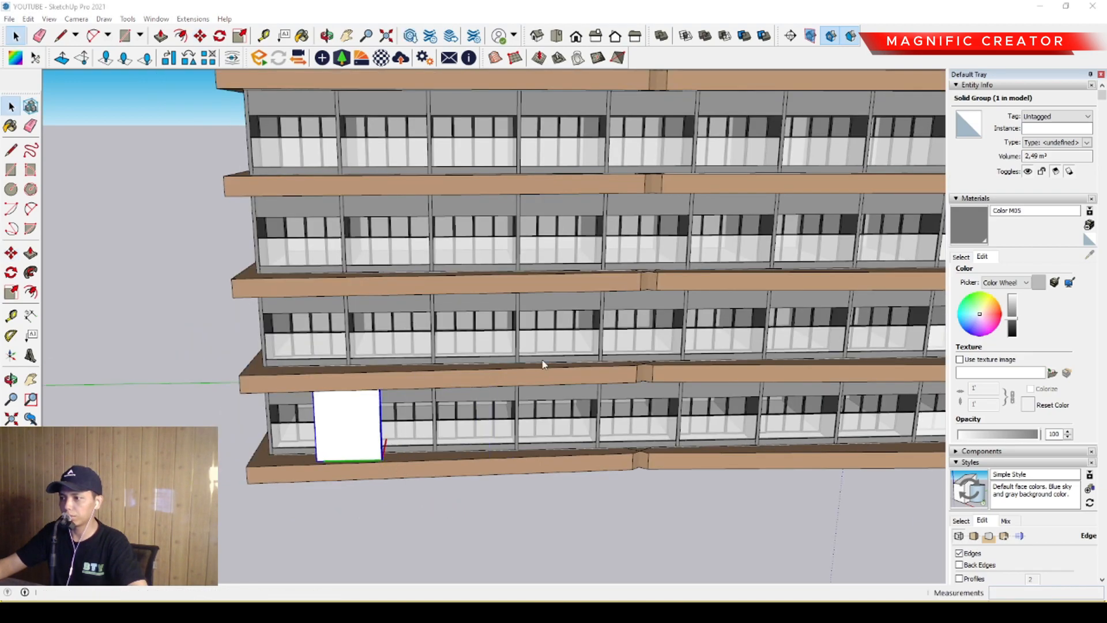
# Step: Convert the panel into a component and place four copies at irregular spacing along the lowest floor's facade
pyautogui.press('m')
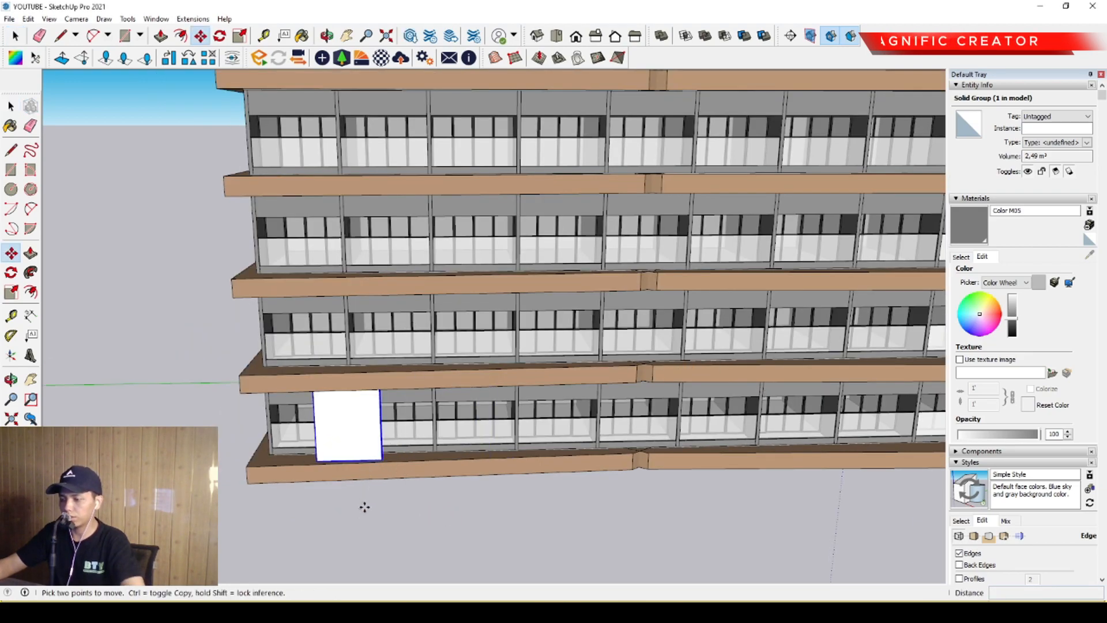
pyautogui.click(360, 496)
pyautogui.press('ctrl')
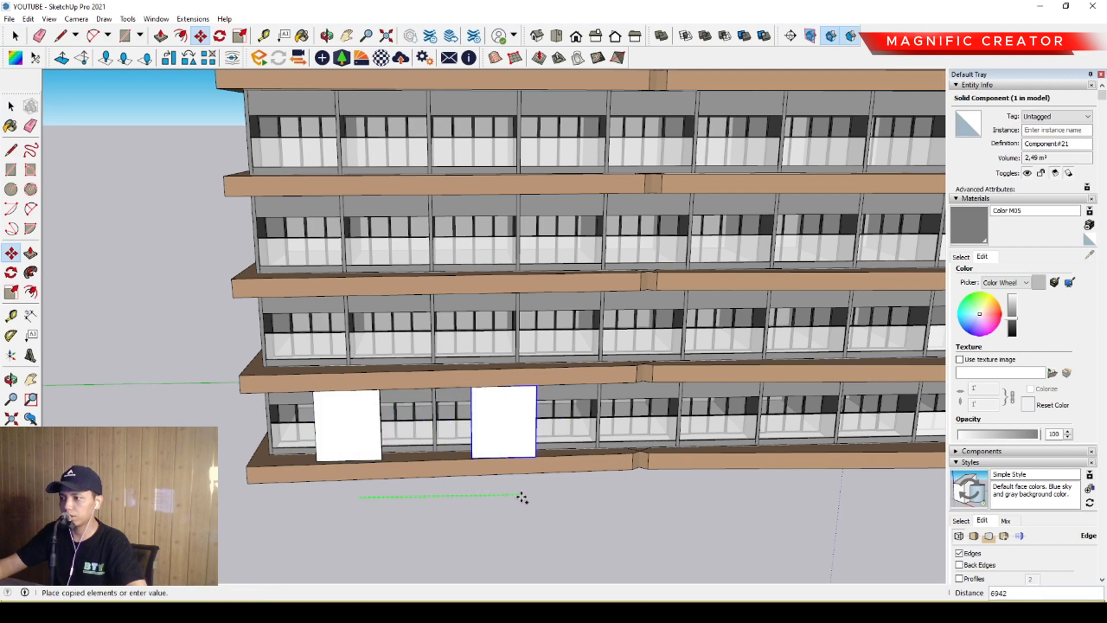
pyautogui.click(500, 496)
pyautogui.press('ctrl')
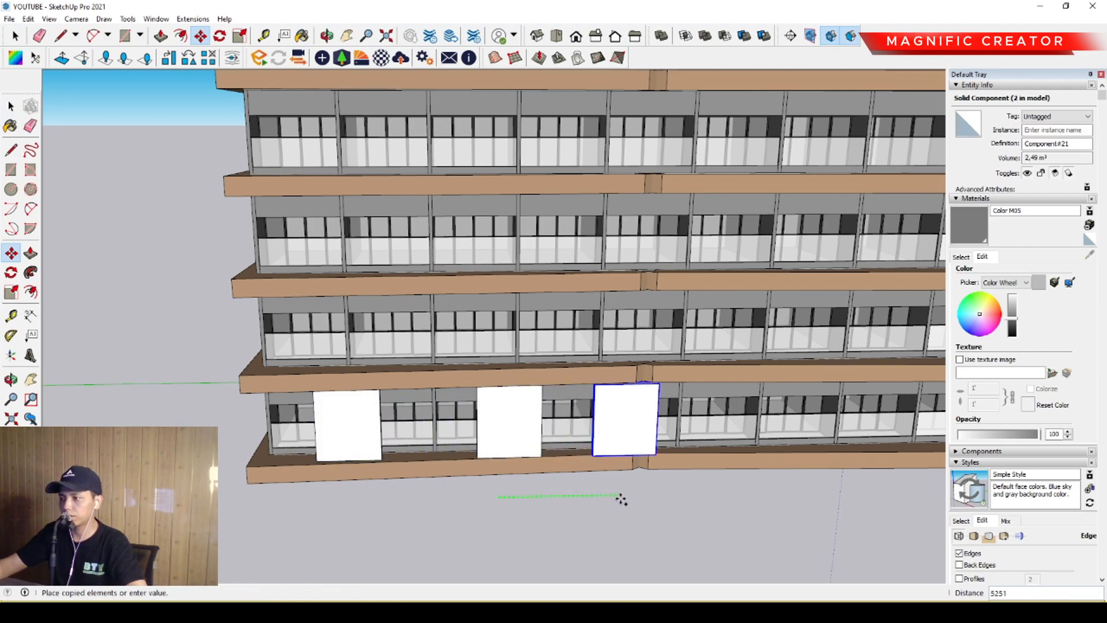
pyautogui.click(608, 500)
pyautogui.press('ctrl')
pyautogui.scroll(-4, 576, 495)
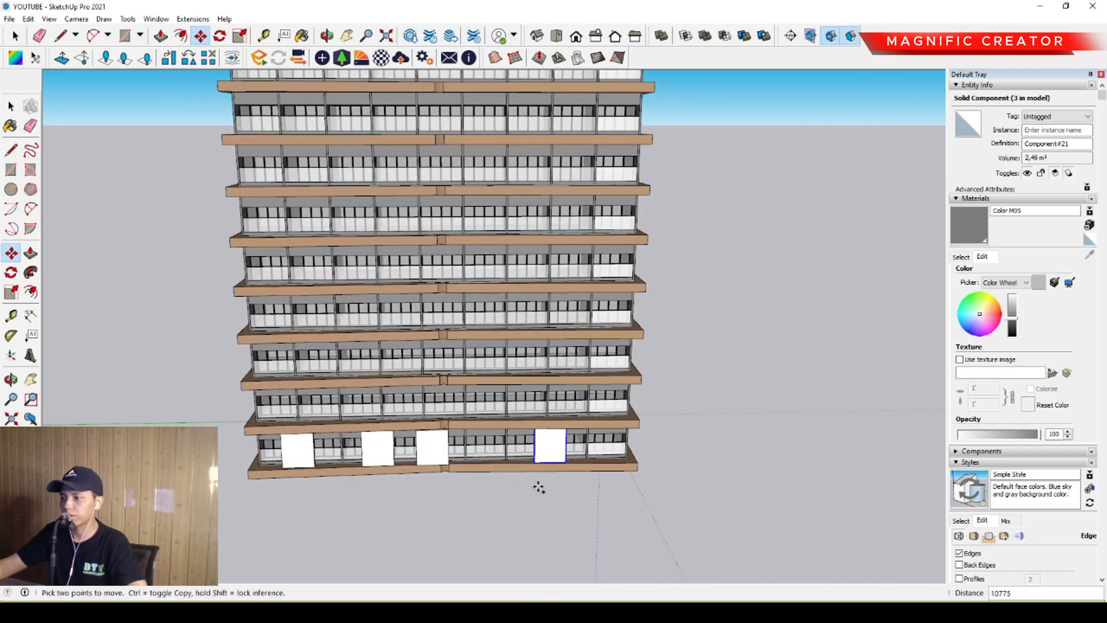
pyautogui.click(589, 484)
pyautogui.press('space')
# Step: Copy one more panel into the wide gap in the middle of the lowest floor's facade
pyautogui.scroll(4, 576, 473)
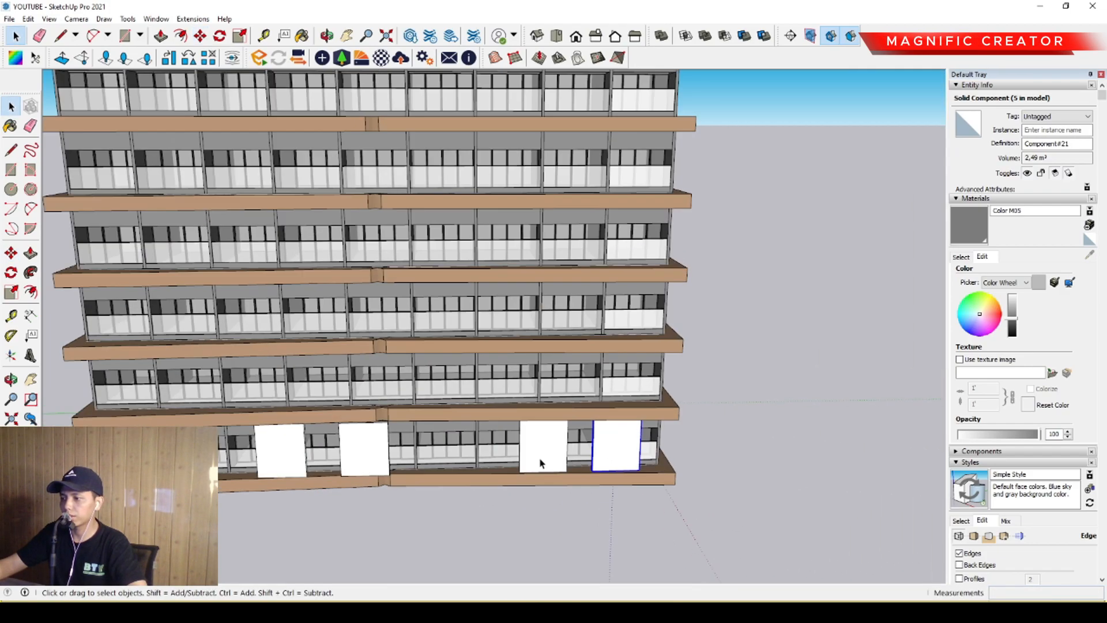
pyautogui.click(545, 521)
pyautogui.press('ctrl')
pyautogui.click(453, 517)
pyautogui.press('space')
# Step: Open the panel component nearest the corner and push its narrow side face inward about 1776 mm to narrow all the panels
pyautogui.scroll(1, 611, 464)
pyautogui.moveTo(602, 452); pyautogui.dragTo(511, 464, button='middle')
pyautogui.tripleClick(511, 465)
pyautogui.scroll(3, 524, 483)
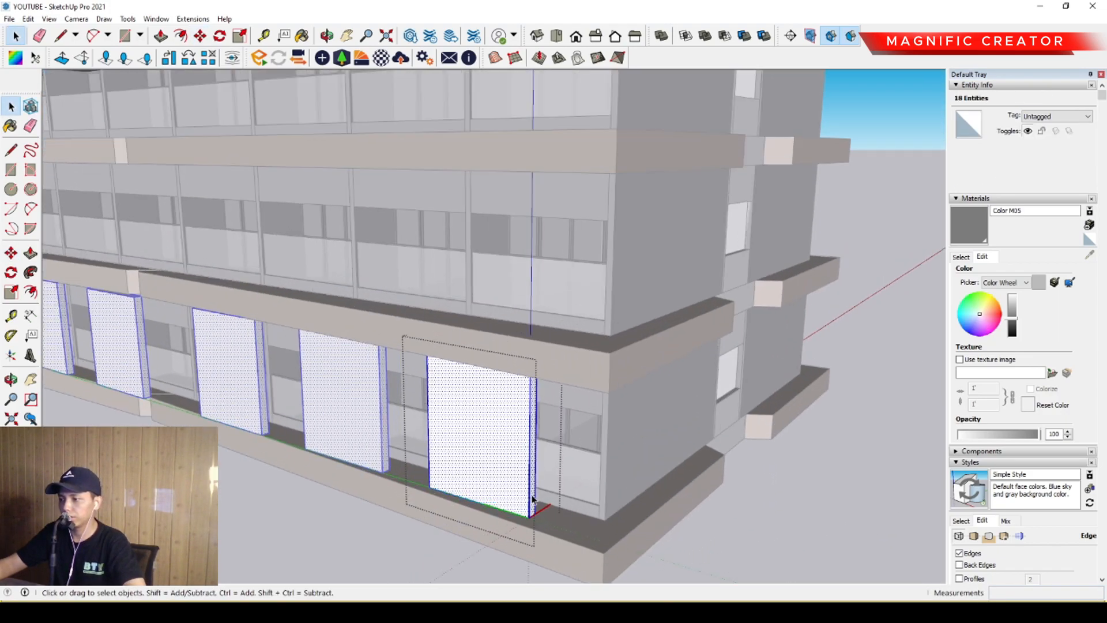
pyautogui.scroll(2, 531, 499)
pyautogui.press('p')
pyautogui.click(528, 507)
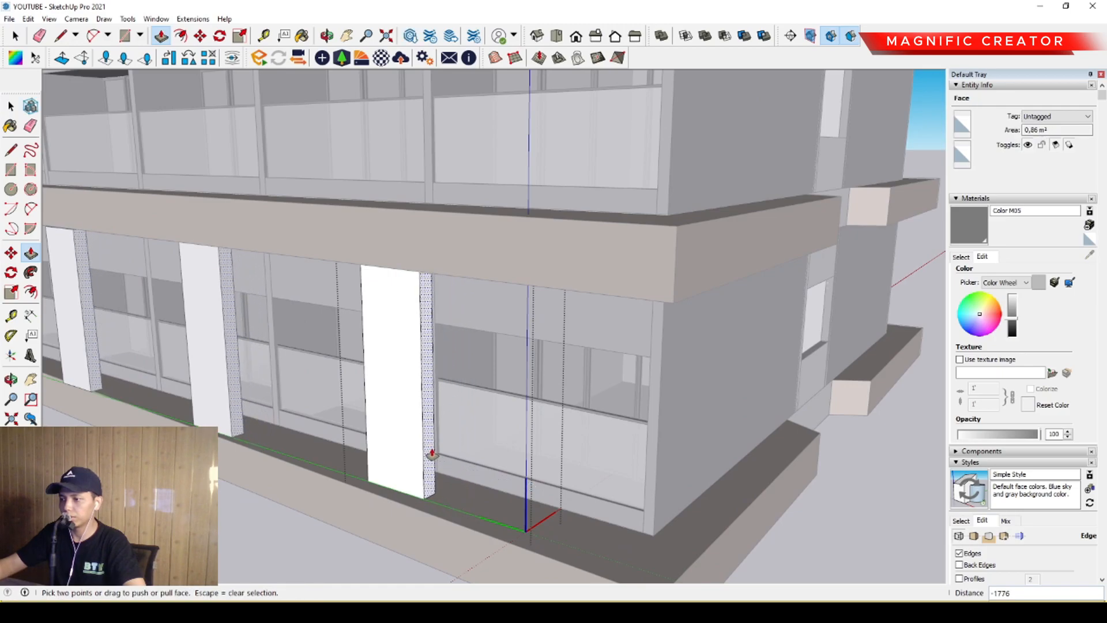
# Step: Finish pushing the panel's narrow side face inward and close the panel component
pyautogui.click(432, 455)
pyautogui.press('space')
pyautogui.scroll(-6, 421, 453)
pyautogui.click(331, 496)
pyautogui.moveTo(331, 497); pyautogui.dragTo(632, 338, button='middle')
pyautogui.scroll(-2, 611, 358)
pyautogui.keyDown('shift'); pyautogui.moveTo(518, 398); pyautogui.dragTo(519, 537, button='middle'); pyautogui.keyUp('shift')
pyautogui.scroll(3, 455, 502)
pyautogui.moveTo(360, 406); pyautogui.dragTo(336, 445, button='middle')
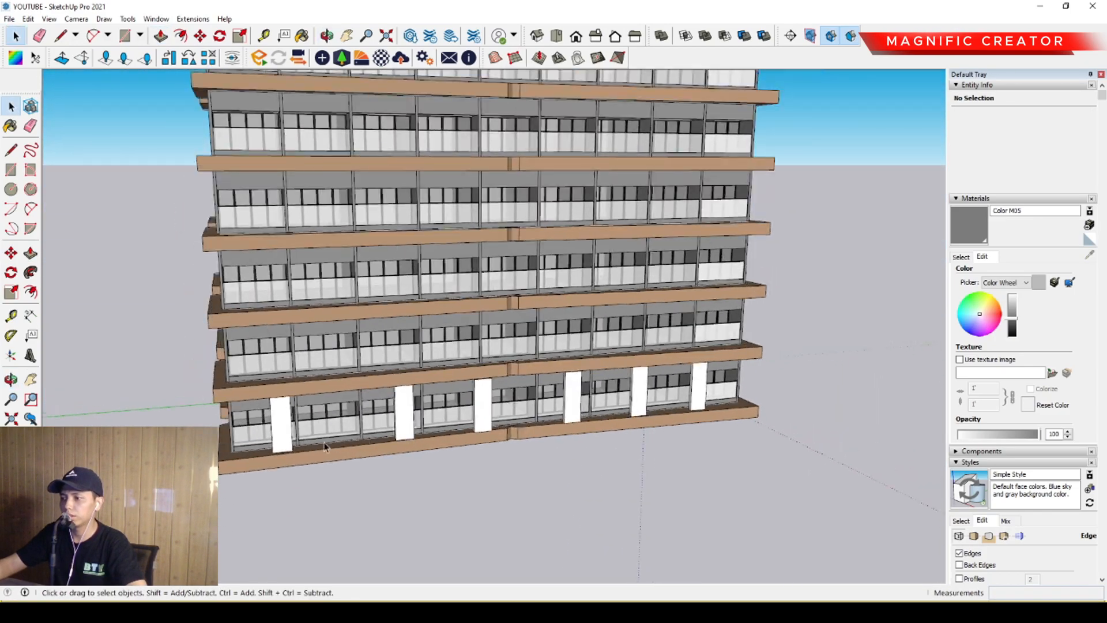
# Step: Select all six panels on the lowest floor and move them outward toward the slab's outer edge
pyautogui.scroll(2, 276, 424)
pyautogui.click(451, 408)
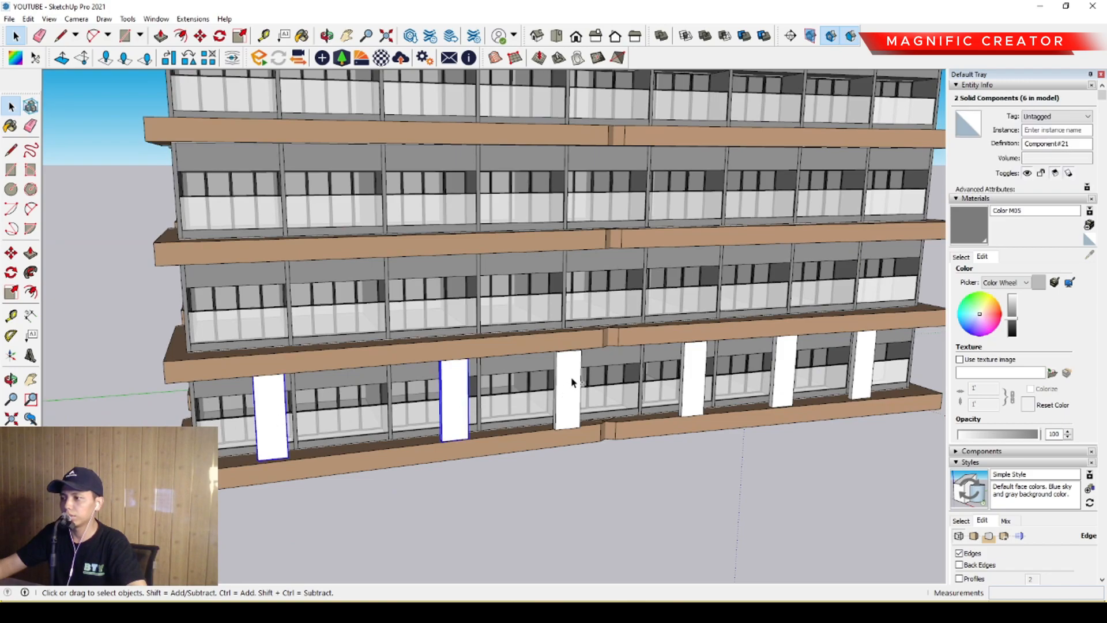
pyautogui.moveTo(863, 367); pyautogui.dragTo(374, 341, button='middle')
pyautogui.click(367, 309)
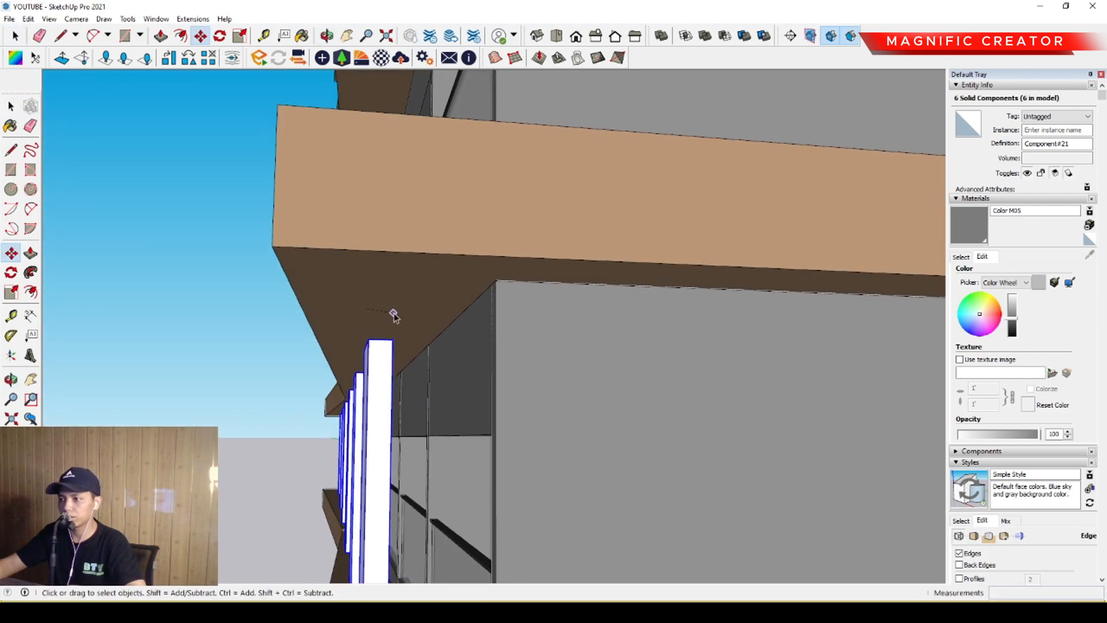
pyautogui.press('space')
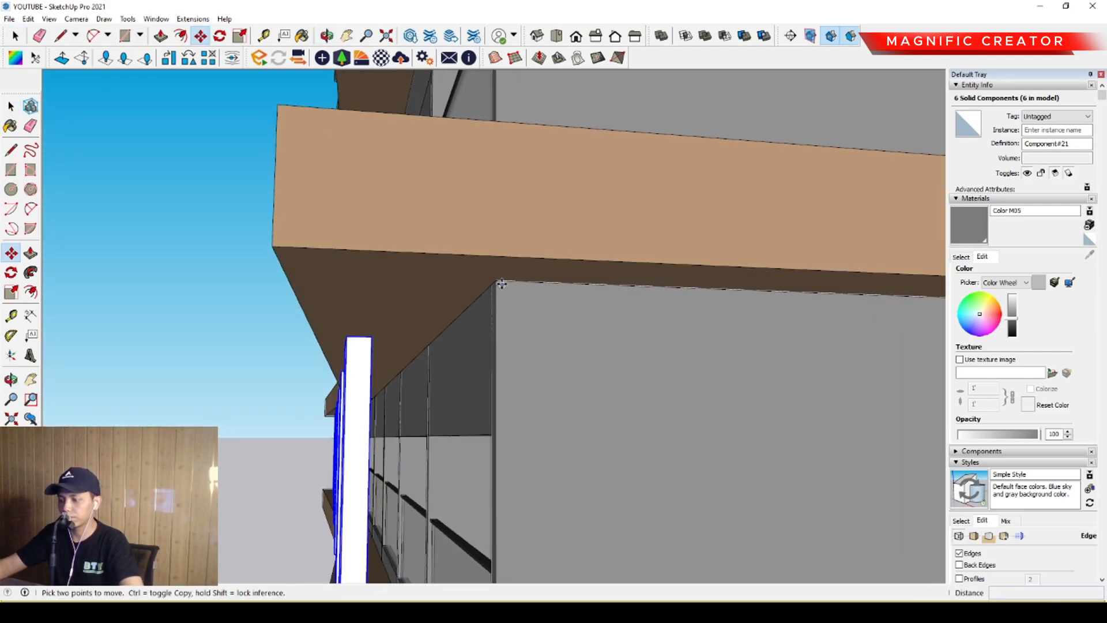
pyautogui.click(502, 285)
pyautogui.scroll(-10, 524, 328)
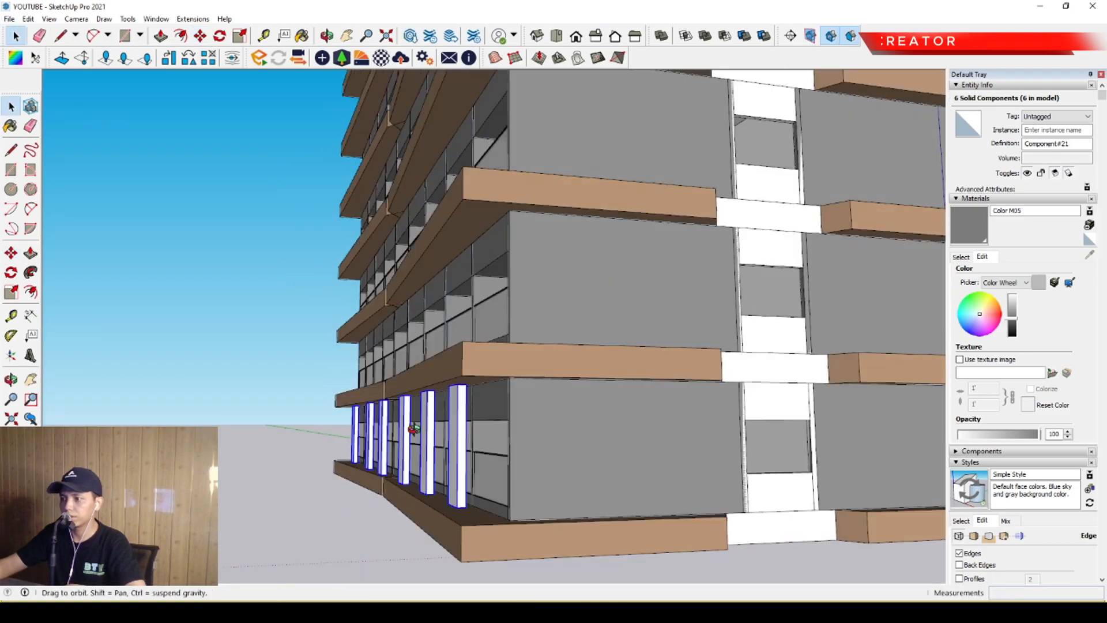
# Step: Group the six lowest-floor panels and convert the group into a component
pyautogui.press('space')
pyautogui.click(593, 493)
pyautogui.moveTo(596, 484); pyautogui.dragTo(514, 451, button='middle')
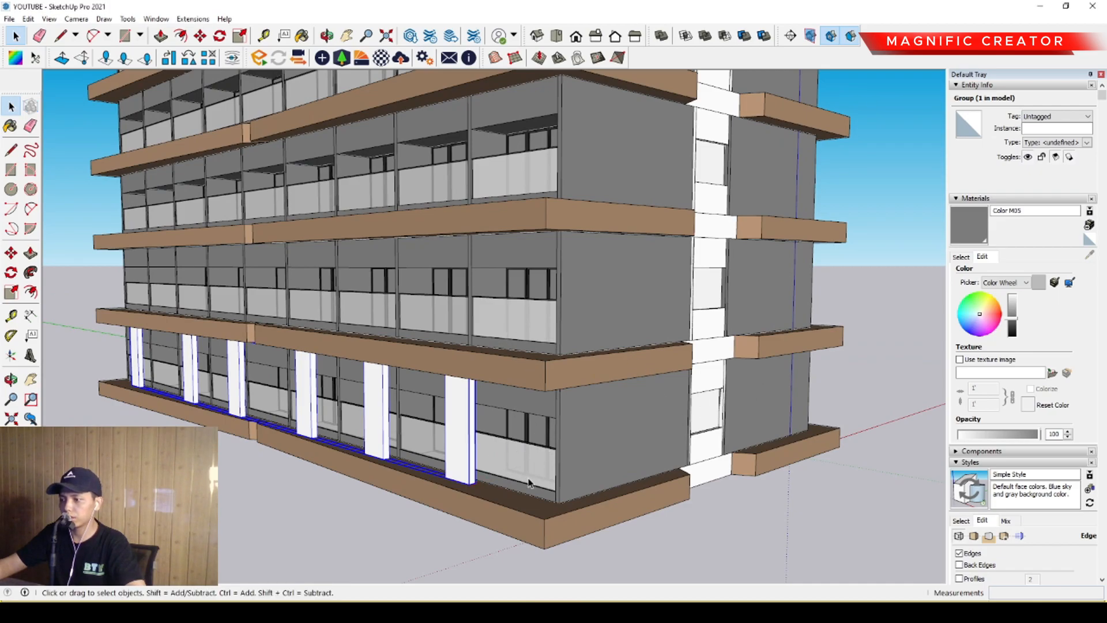
pyautogui.moveTo(529, 483); pyautogui.dragTo(506, 481, button='middle')
# Step: Copy the panel row component straight up 4145 mm onto the second floor, snapping from wall corner to wall corner
pyautogui.press('m')
pyautogui.click(555, 505)
pyautogui.press('ctrl')
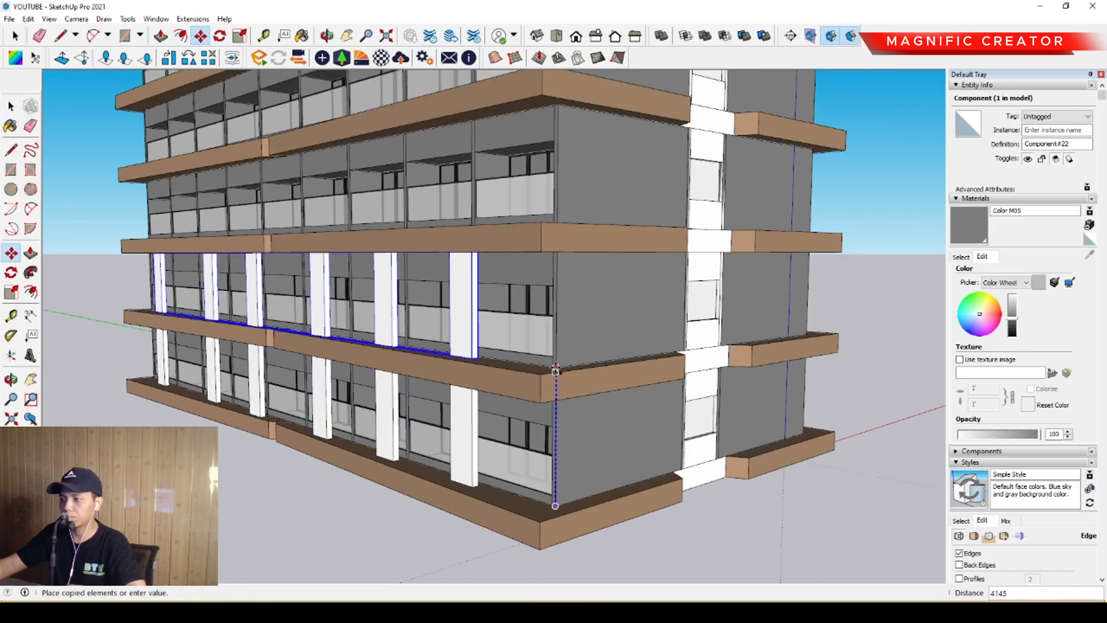
pyautogui.scroll(2, 557, 373)
pyautogui.click(532, 374)
pyautogui.moveTo(531, 374); pyautogui.dragTo(507, 382, button='middle')
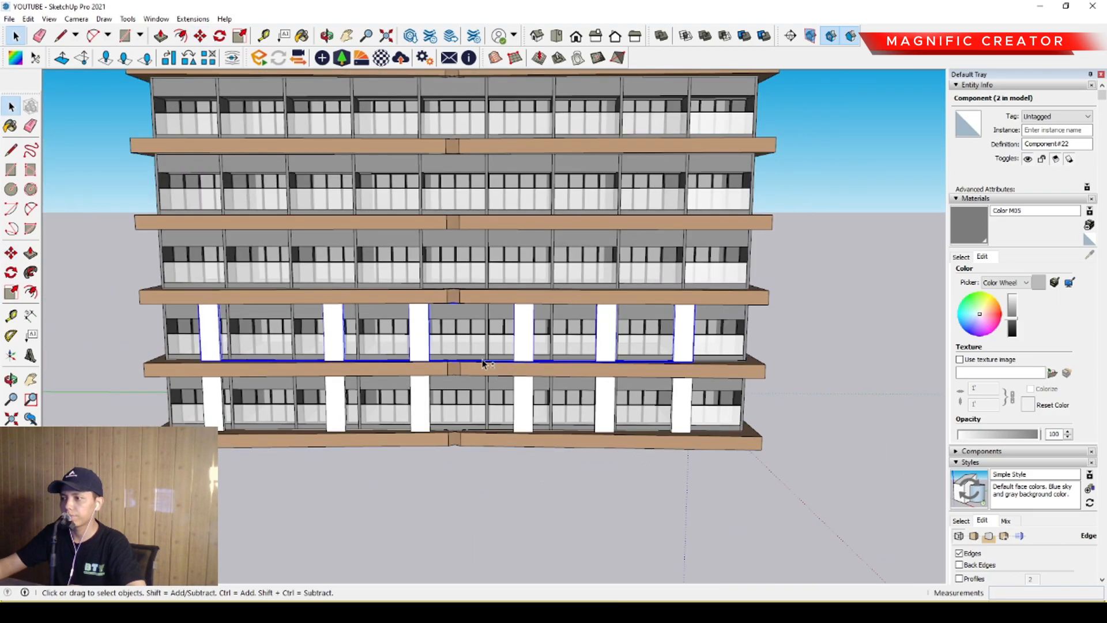
# Step: Shift the second-floor panel row about 2540 mm sideways along the facade to stagger it against the row below
pyautogui.scroll(3, 506, 382)
pyautogui.moveTo(539, 258); pyautogui.dragTo(522, 277, button='middle')
pyautogui.scroll(2, 519, 278)
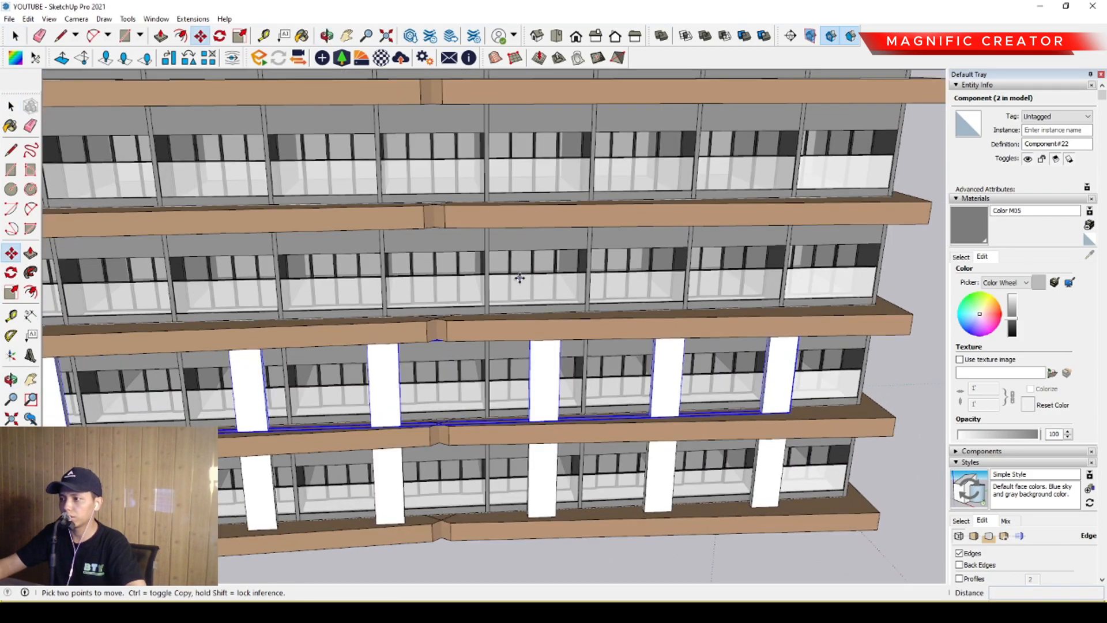
pyautogui.click(518, 274)
pyautogui.click(585, 272)
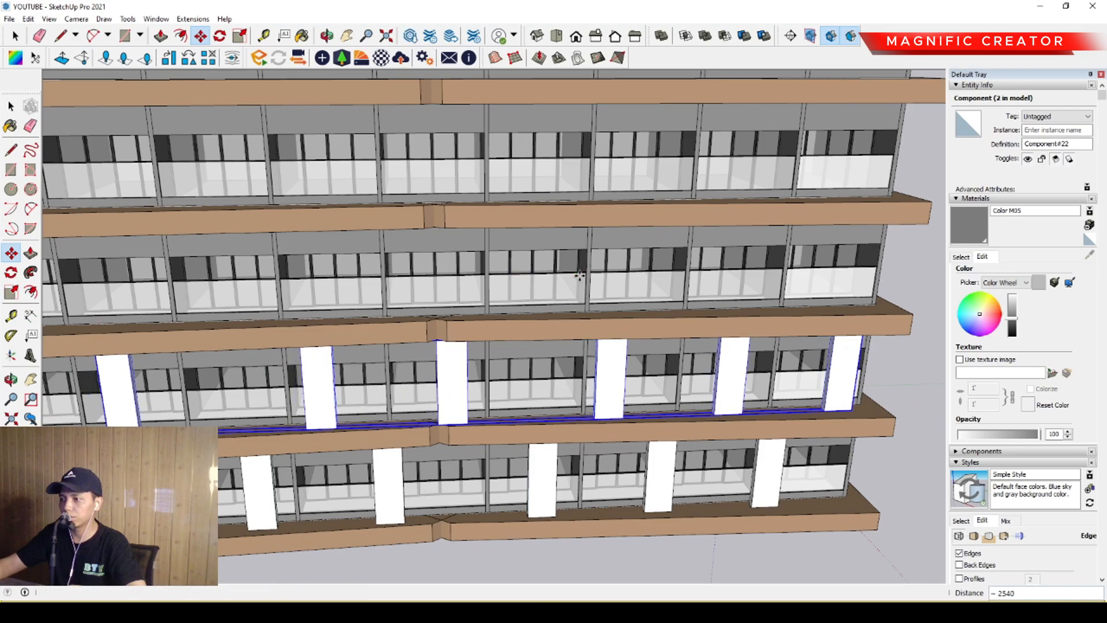
pyautogui.press('space')
pyautogui.scroll(-3, 558, 323)
pyautogui.scroll(-2, 558, 341)
pyautogui.moveTo(554, 340); pyautogui.dragTo(482, 304, button='middle')
pyautogui.scroll(-2, 547, 334)
pyautogui.moveTo(613, 369); pyautogui.dragTo(519, 364, button='middle')
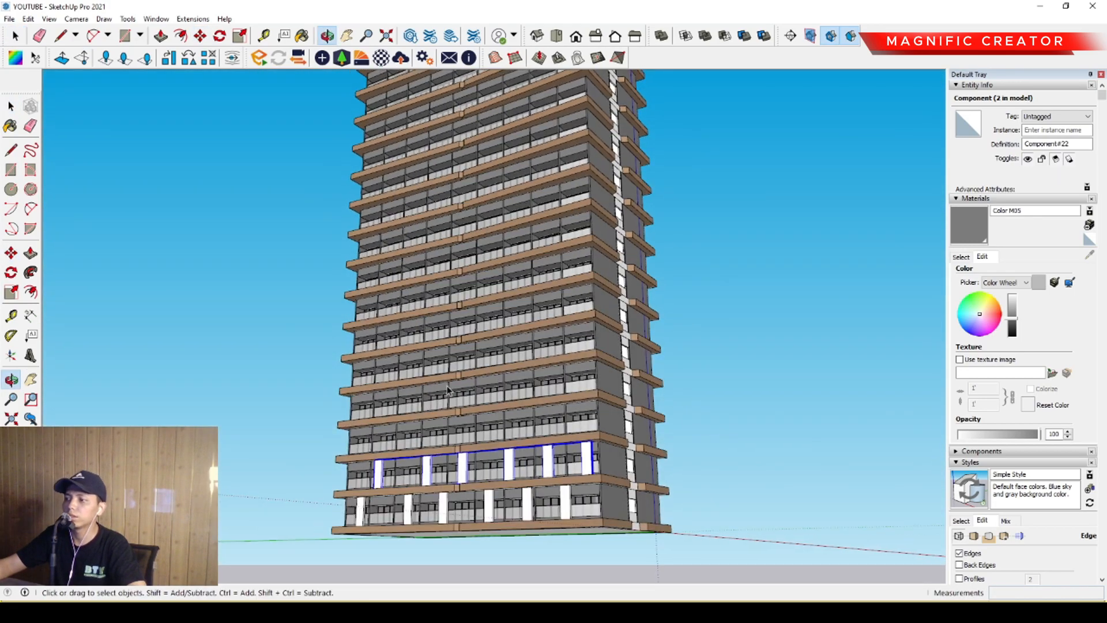
# Step: Select both staggered panel rows, copy them up two floors and array the pair up the height of the tower
pyautogui.scroll(1, 517, 364)
pyautogui.scroll(1, 514, 421)
pyautogui.moveTo(513, 422); pyautogui.dragTo(454, 426, button='middle')
pyautogui.scroll(1, 445, 460)
pyautogui.scroll(1, 438, 480)
pyautogui.scroll(-1, 435, 472)
pyautogui.scroll(1, 425, 478)
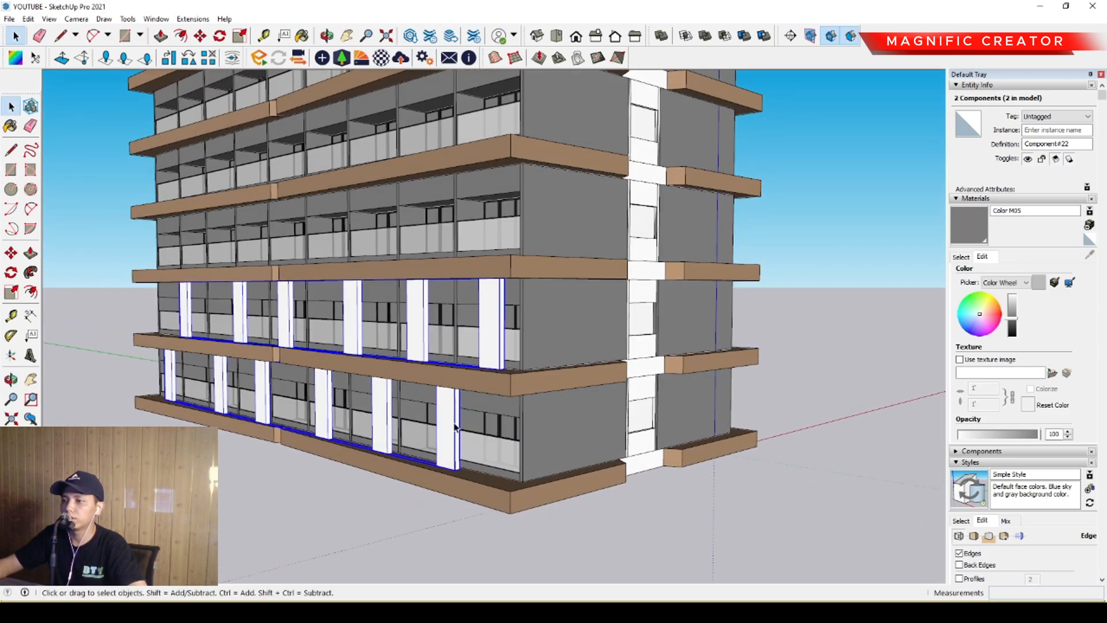
pyautogui.scroll(1, 454, 427)
pyautogui.click(11, 254)
pyautogui.scroll(3, 557, 492)
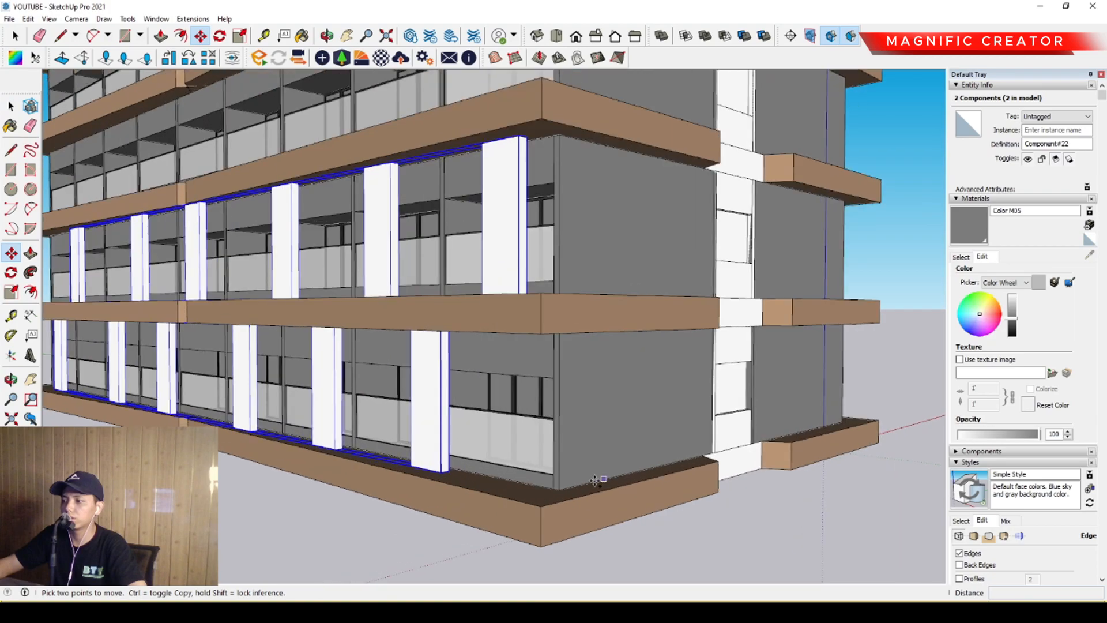
pyautogui.click(564, 494)
pyautogui.press('ctrl')
pyautogui.scroll(-3, 563, 494)
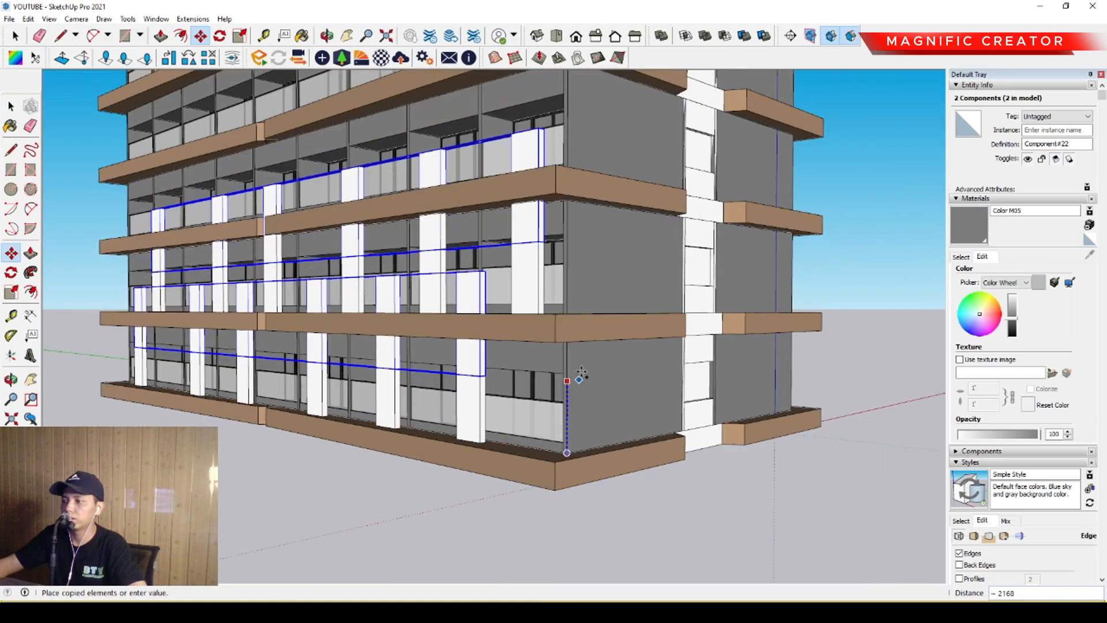
pyautogui.scroll(4, 576, 382)
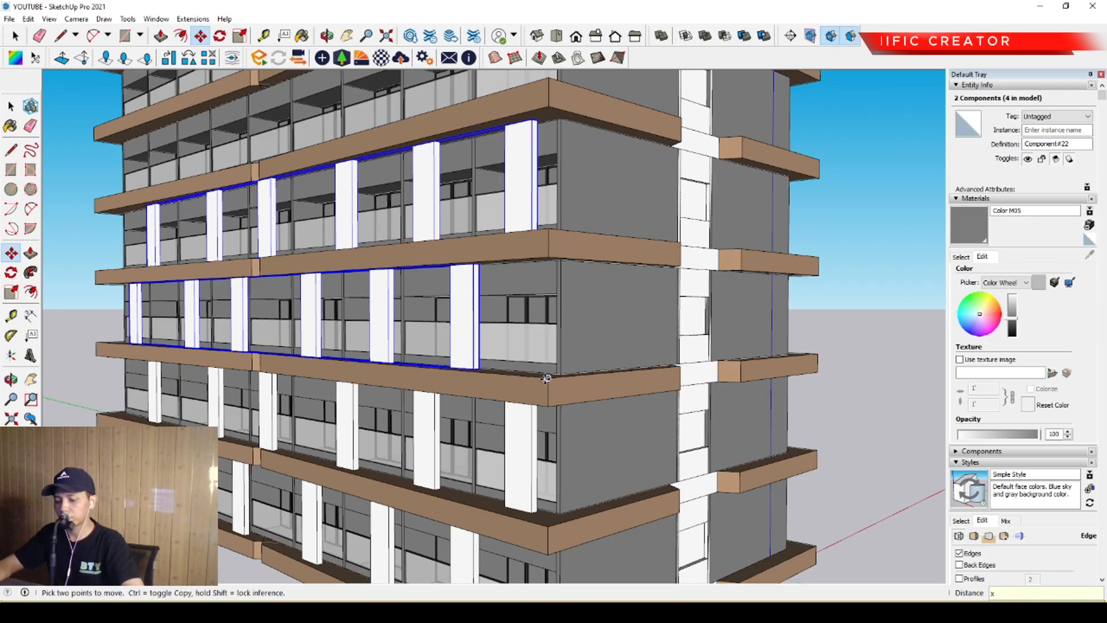
pyautogui.press('Return')
pyautogui.press('space')
pyautogui.scroll(-5, 412, 385)
pyautogui.moveTo(398, 385); pyautogui.dragTo(620, 369, button='middle')
pyautogui.moveTo(439, 308); pyautogui.dragTo(568, 284, button='middle')
pyautogui.scroll(-2, 553, 316)
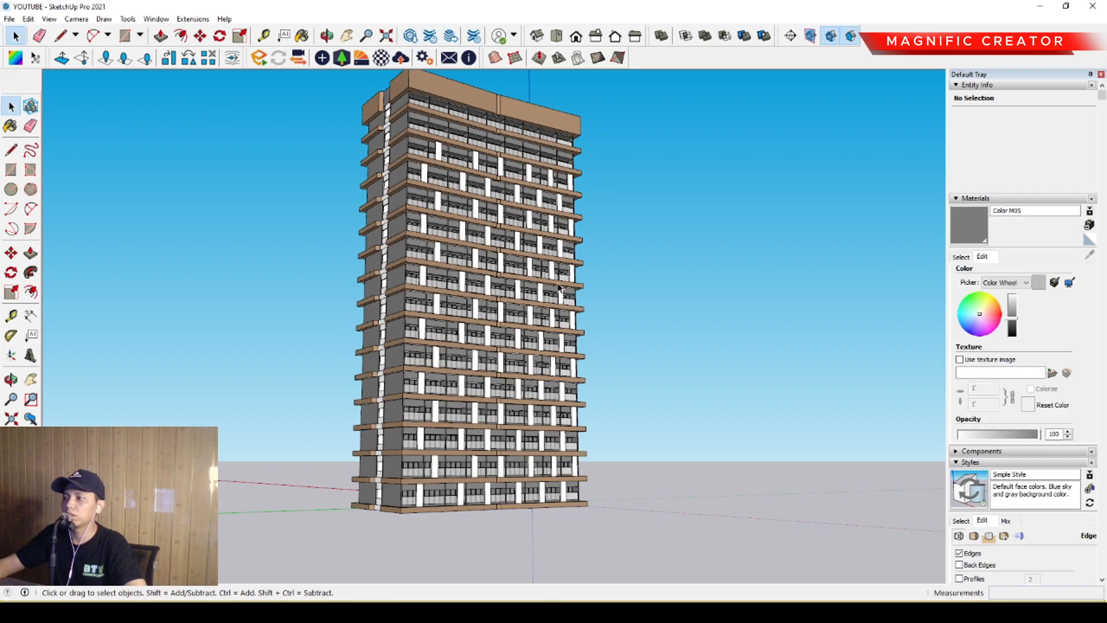
# Step: Delete the uppermost panel row, on the third floor below the roof band
pyautogui.scroll(2, 503, 286)
pyautogui.scroll(-2, 501, 285)
pyautogui.moveTo(501, 285)
pyautogui.mouseDown(button='middle')
pyautogui.moveTo(522, 293)
pyautogui.moveTo(497, 312)
pyautogui.moveTo(510, 281)
pyautogui.mouseUp(button='middle')
pyautogui.moveTo(487, 236); pyautogui.dragTo(603, 244, button='middle')
pyautogui.moveTo(523, 222); pyautogui.dragTo(634, 209, button='middle')
pyautogui.scroll(3, 492, 156)
pyautogui.scroll(-3, 491, 157)
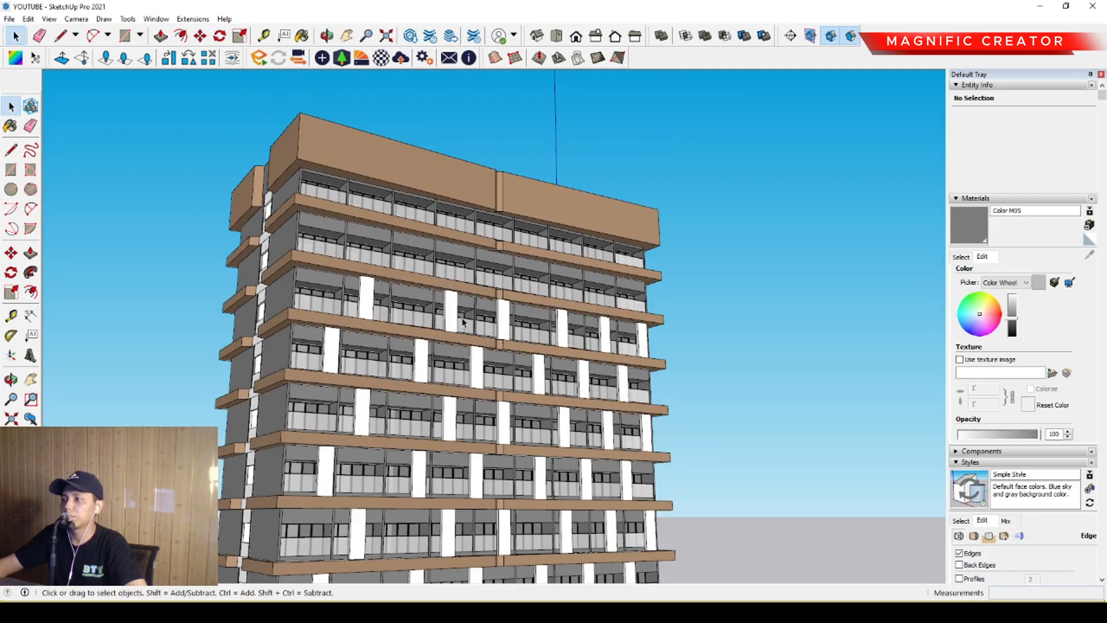
pyautogui.scroll(4, 365, 209)
pyautogui.scroll(2, 355, 299)
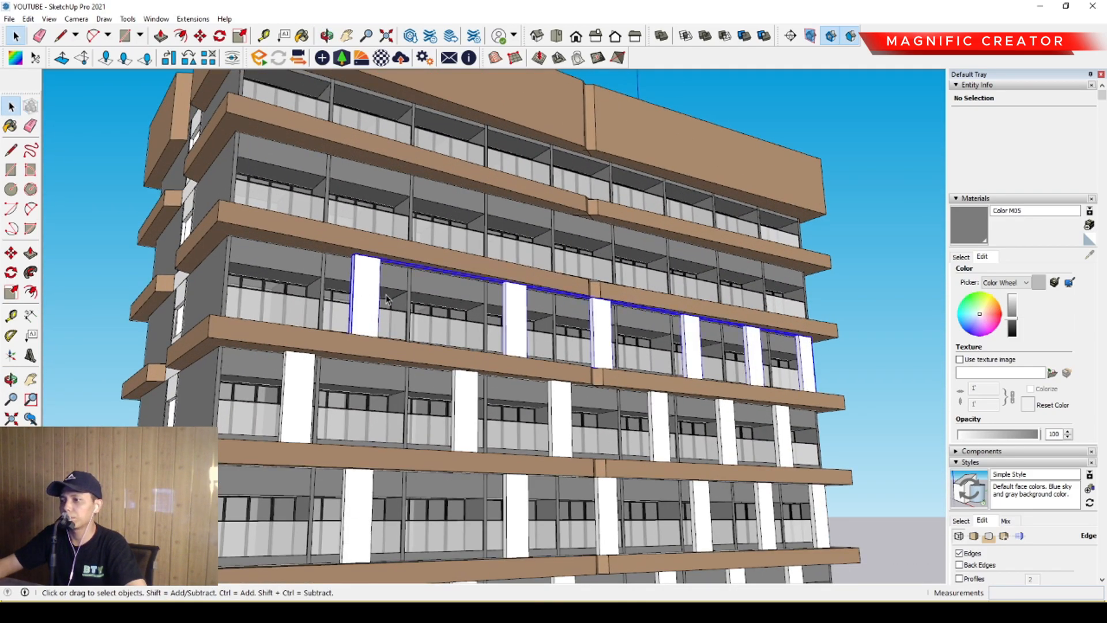
pyautogui.press('Delete')
pyautogui.scroll(-5, 471, 267)
pyautogui.moveTo(470, 233); pyautogui.dragTo(468, 192, button='middle')
pyautogui.scroll(-4, 503, 200)
pyautogui.scroll(3, 468, 193)
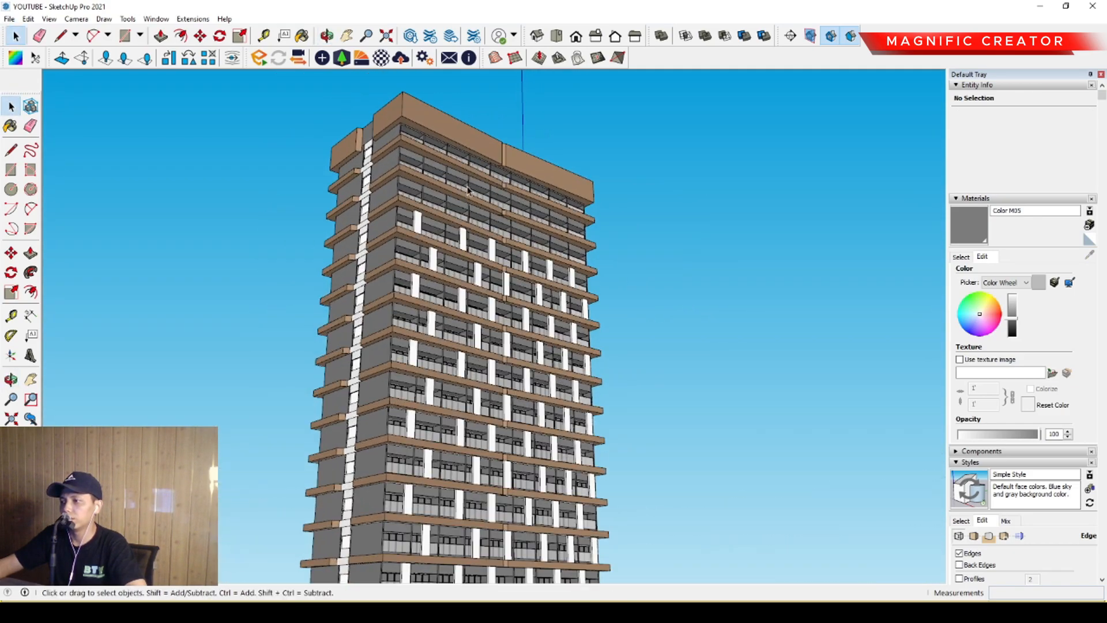
# Step: Draw a rectangle of about 637 × 202 mm on the underside of the roof band, near the facade's corner
pyautogui.scroll(3, 468, 192)
pyautogui.moveTo(434, 154); pyautogui.dragTo(458, 399, button='middle')
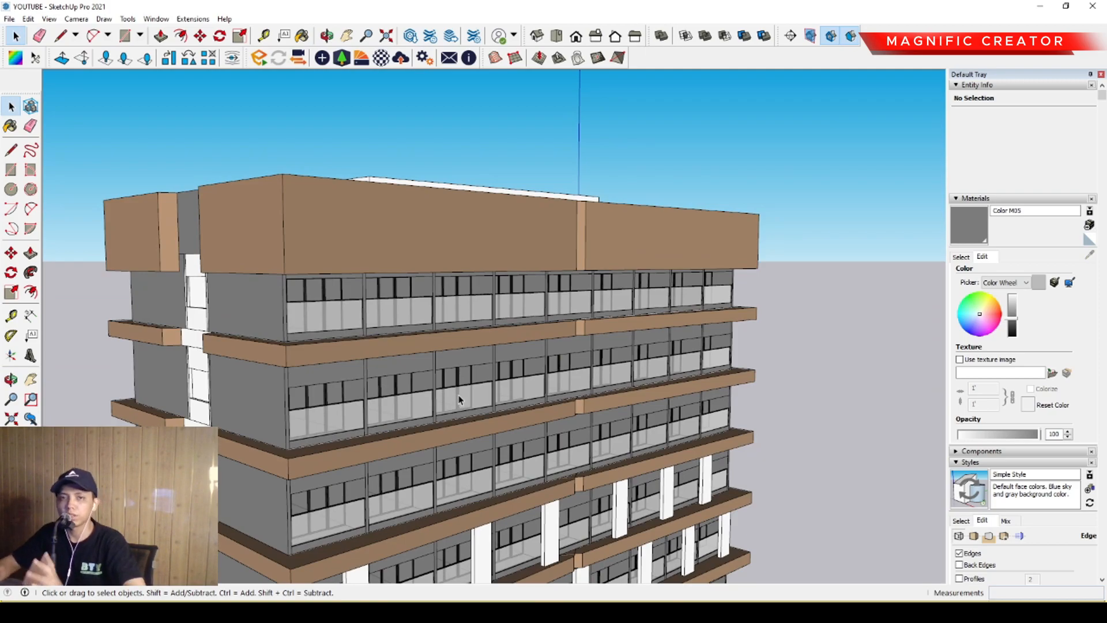
pyautogui.scroll(2, 382, 498)
pyautogui.moveTo(382, 499); pyautogui.dragTo(515, 157, button='middle')
pyautogui.scroll(3, 515, 156)
pyautogui.scroll(2, 515, 156)
pyautogui.press('r')
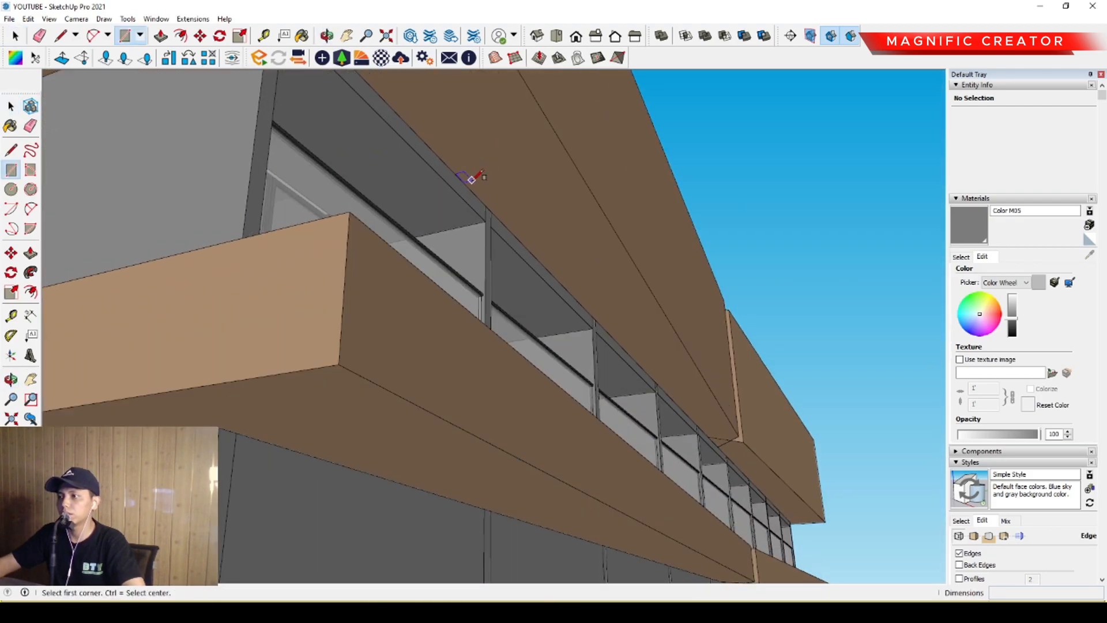
pyautogui.scroll(1, 533, 140)
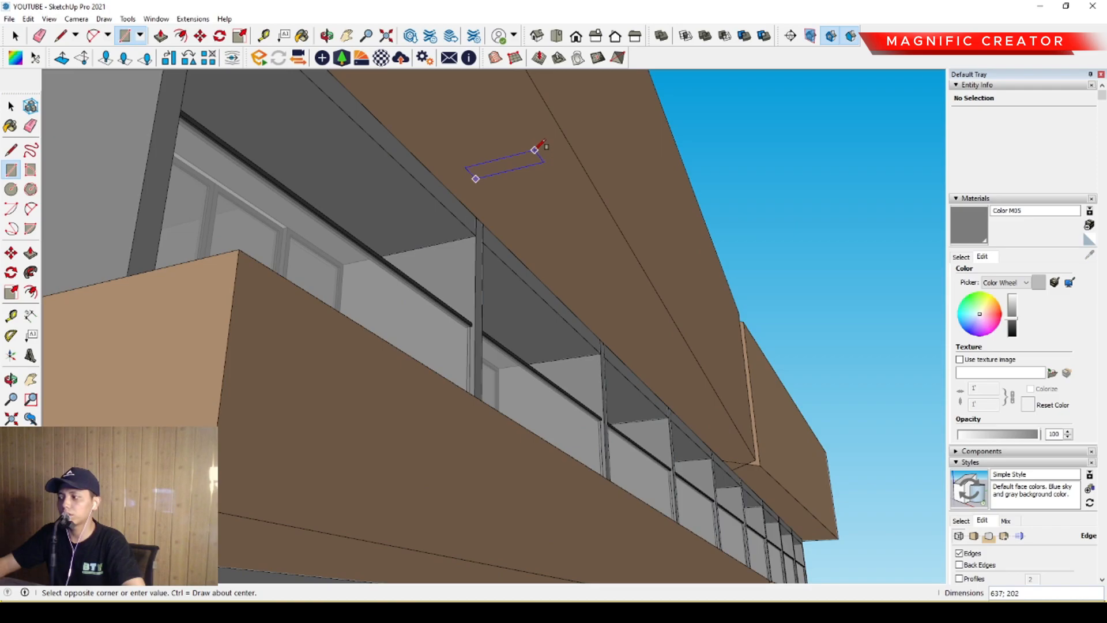
pyautogui.press('space')
pyautogui.doubleClick(526, 161)
# Step: Extrude the rectangle 6800 mm down through the top two floors to form a thin vertical fin
pyautogui.press('p')
pyautogui.click(525, 162)
pyautogui.scroll(-6, 483, 322)
pyautogui.keyDown('shift'); pyautogui.moveTo(475, 448); pyautogui.dragTo(382, 484, button='middle'); pyautogui.keyUp('shift')
pyautogui.scroll(3, 437, 432)
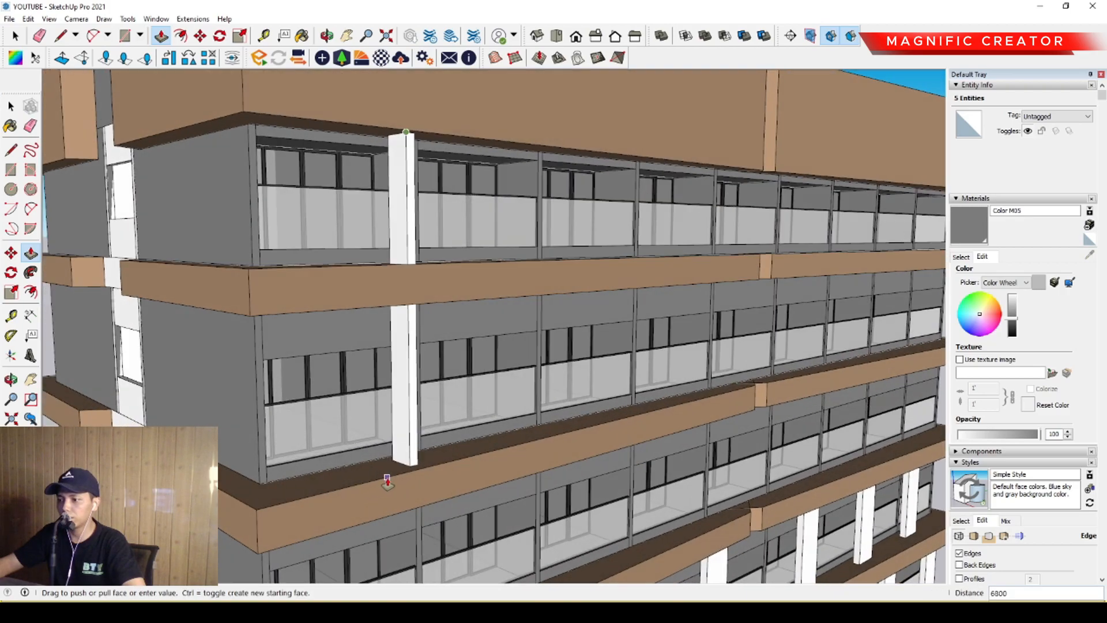
# Step: Group the fin and convert it into a component
pyautogui.press('space')
pyautogui.tripleClick(409, 407)
pyautogui.click(451, 508)
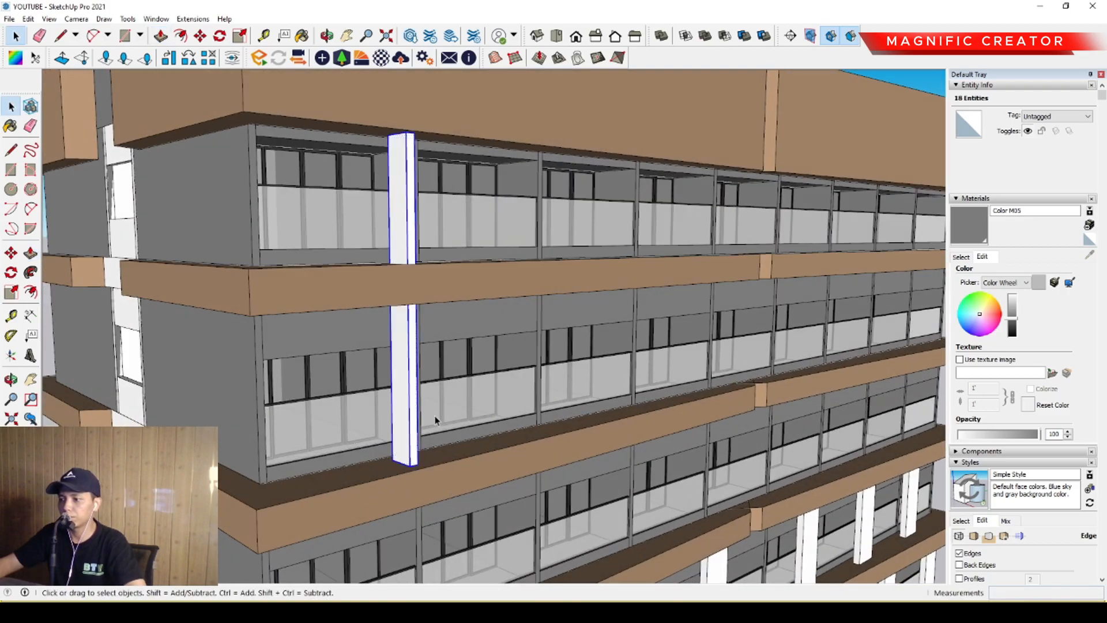
pyautogui.scroll(-5, 429, 340)
pyautogui.moveTo(443, 368); pyautogui.dragTo(238, 366, button='middle')
pyautogui.scroll(4, 238, 365)
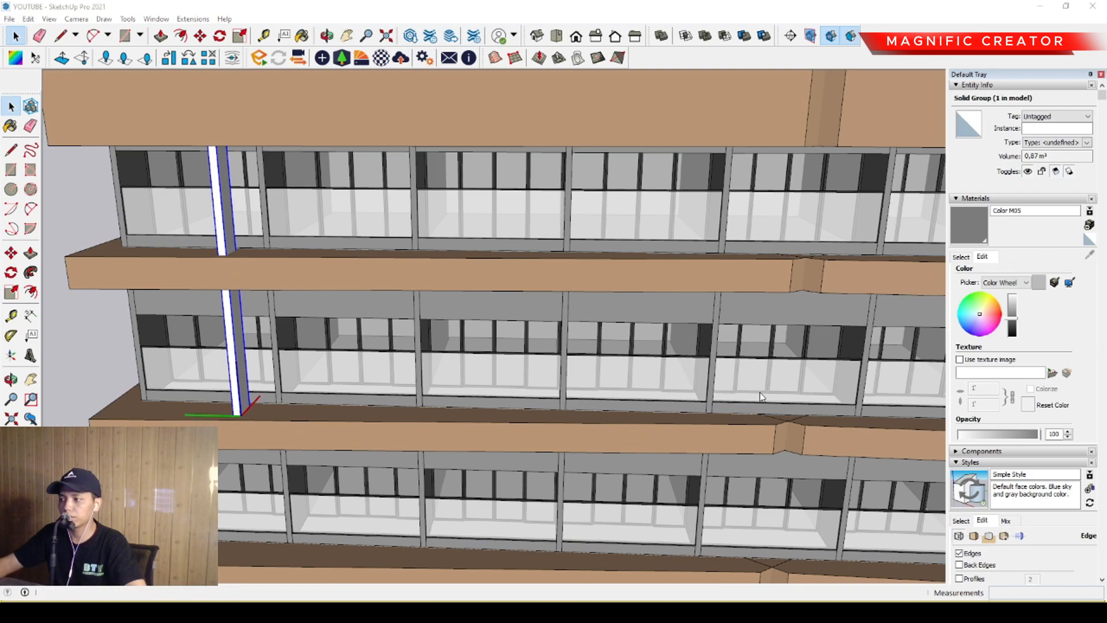
pyautogui.scroll(3, 230, 410)
# Step: Move the fin along the facade to line up with the near end of the top two floors
pyautogui.press('m')
pyautogui.scroll(1, 254, 414)
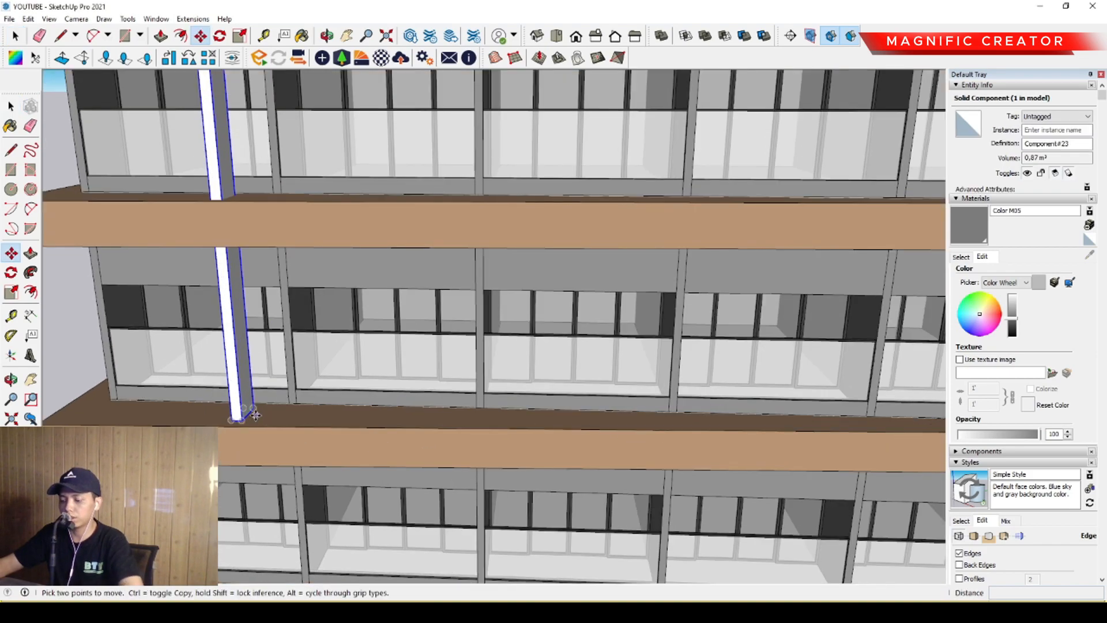
pyautogui.click(260, 415)
pyautogui.keyDown('shift'); pyautogui.moveTo(220, 414); pyautogui.dragTo(387, 411, button='middle'); pyautogui.keyUp('shift')
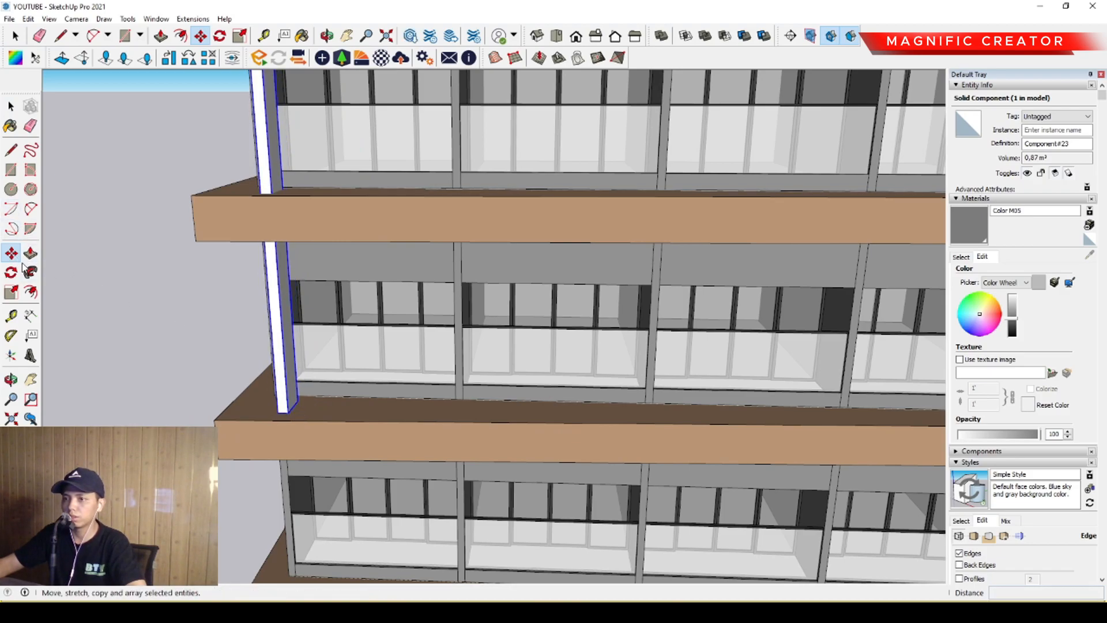
# Step: Copy the fin to the facade's far end and divide the span into 50 equal intervals with fins
pyautogui.press('ctrl')
pyautogui.click(288, 413)
pyautogui.scroll(-3, 429, 413)
pyautogui.keyDown('shift'); pyautogui.moveTo(637, 415); pyautogui.dragTo(363, 408, button='middle'); pyautogui.keyUp('shift')
pyautogui.scroll(5, 556, 402)
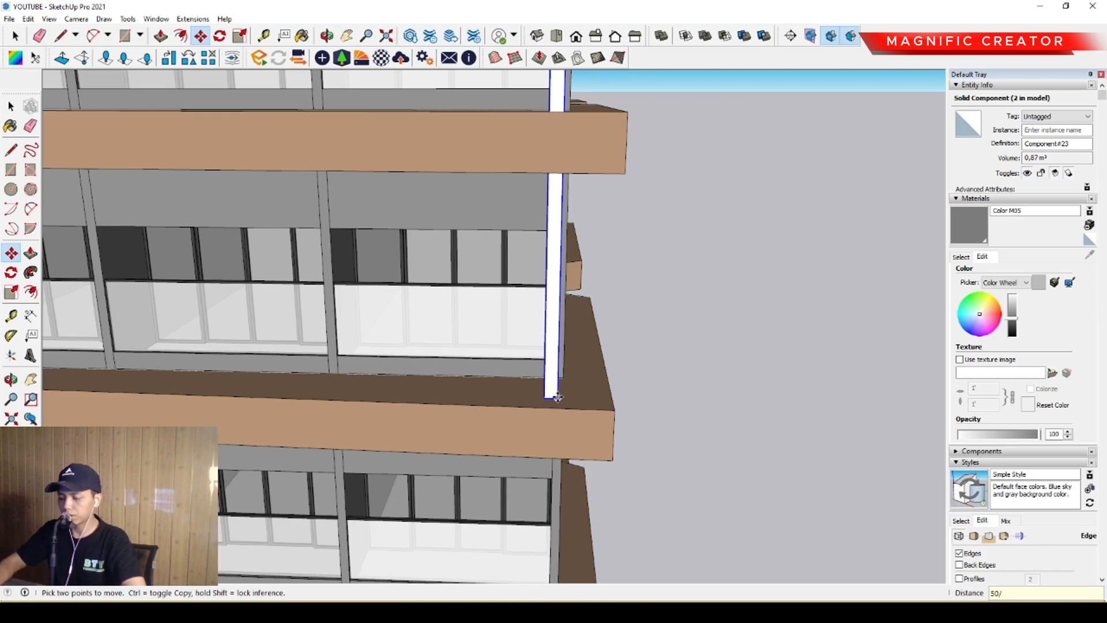
pyautogui.write('50/')
pyautogui.press('Return')
pyautogui.press('space')
pyautogui.scroll(-5, 325, 394)
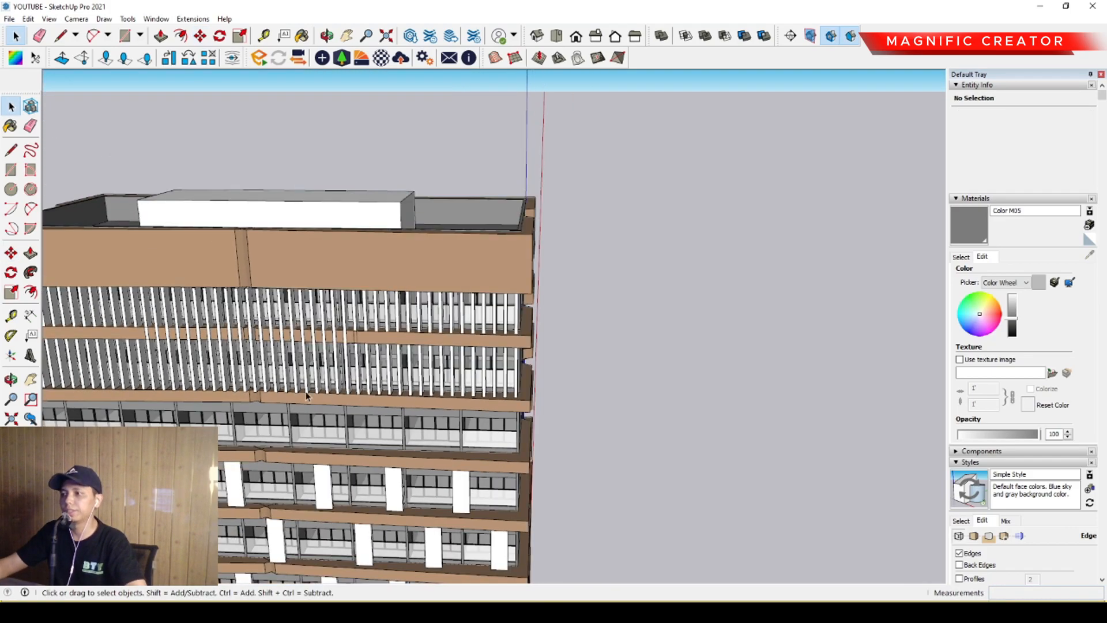
# Step: Select all the fins across the top two floors and group them
pyautogui.moveTo(326, 395); pyautogui.dragTo(753, 157, button='middle')
pyautogui.scroll(-2, 510, 203)
pyautogui.keyDown('shift'); pyautogui.moveTo(512, 205); pyautogui.dragTo(507, 291, button='middle'); pyautogui.keyUp('shift')
pyautogui.scroll(2, 543, 259)
pyautogui.scroll(3, 386, 288)
pyautogui.moveTo(384, 291); pyautogui.dragTo(673, 275, button='middle')
pyautogui.scroll(5, 445, 306)
pyautogui.scroll(2, 356, 319)
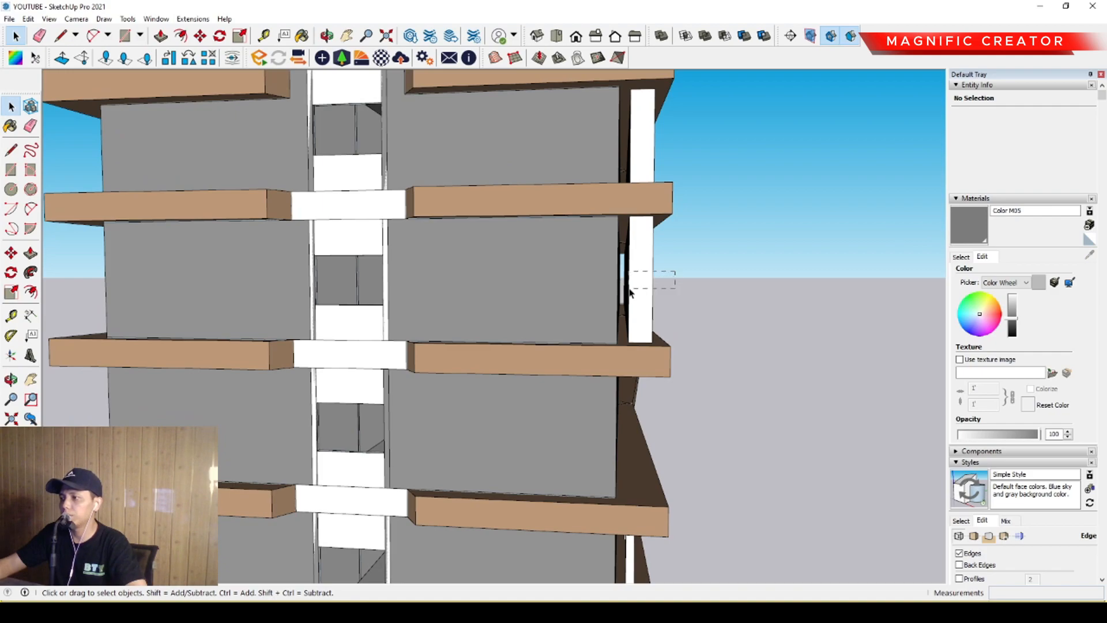
pyautogui.hotkey('ctrl', 'a')
pyautogui.hotkey('ctrl', 'g')
pyautogui.scroll(-4, 526, 321)
pyautogui.moveTo(568, 276); pyautogui.dragTo(415, 259, button='middle')
pyautogui.moveTo(539, 248); pyautogui.dragTo(536, 220, button='middle')
# Step: Create the material "new shading" from the slabs' brown and paint the fin group and the uppermost panel row with it
pyautogui.click(961, 257)
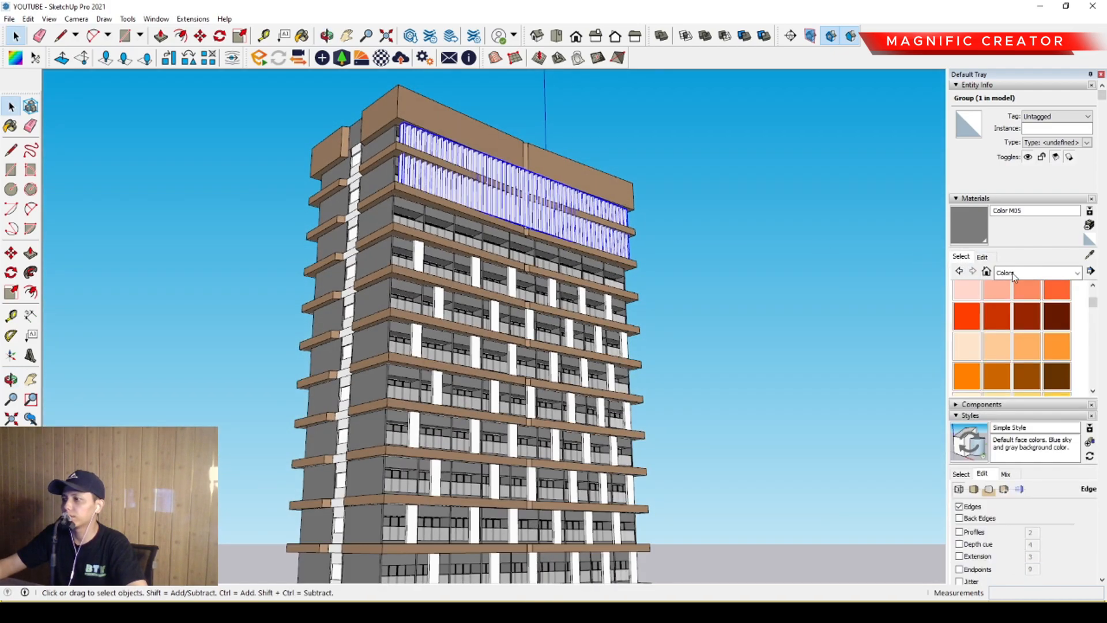
pyautogui.scroll(5, 460, 210)
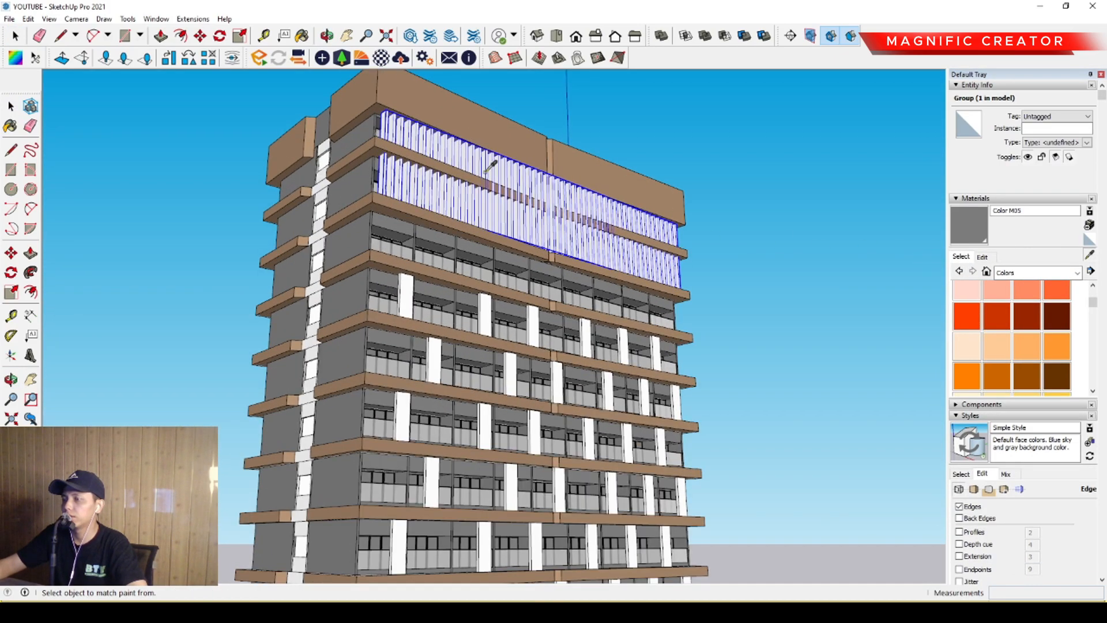
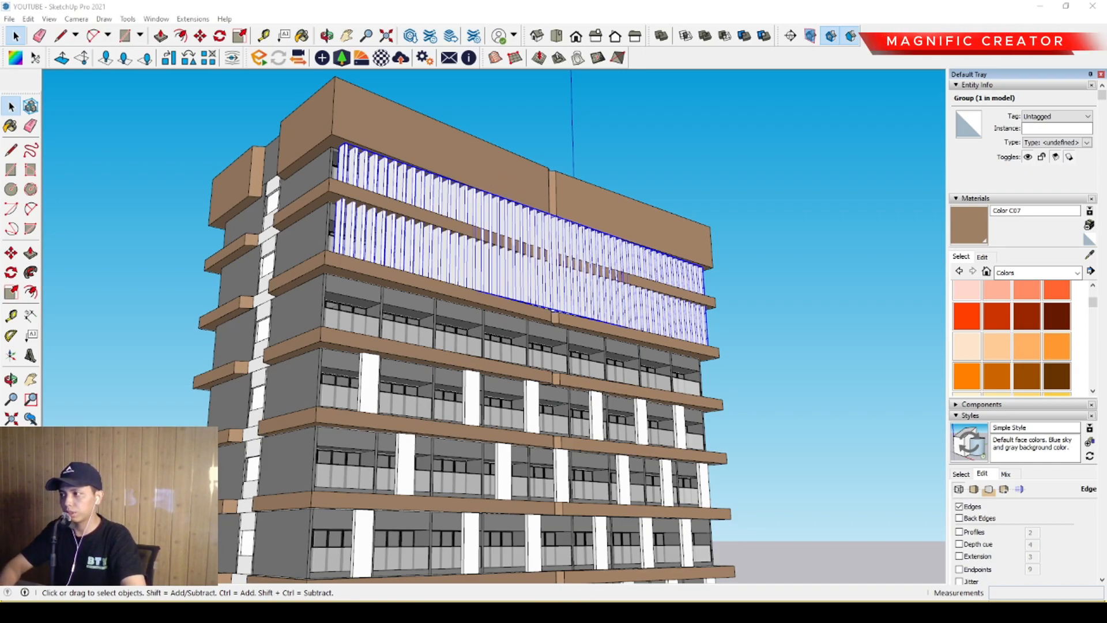
pyautogui.click(677, 463)
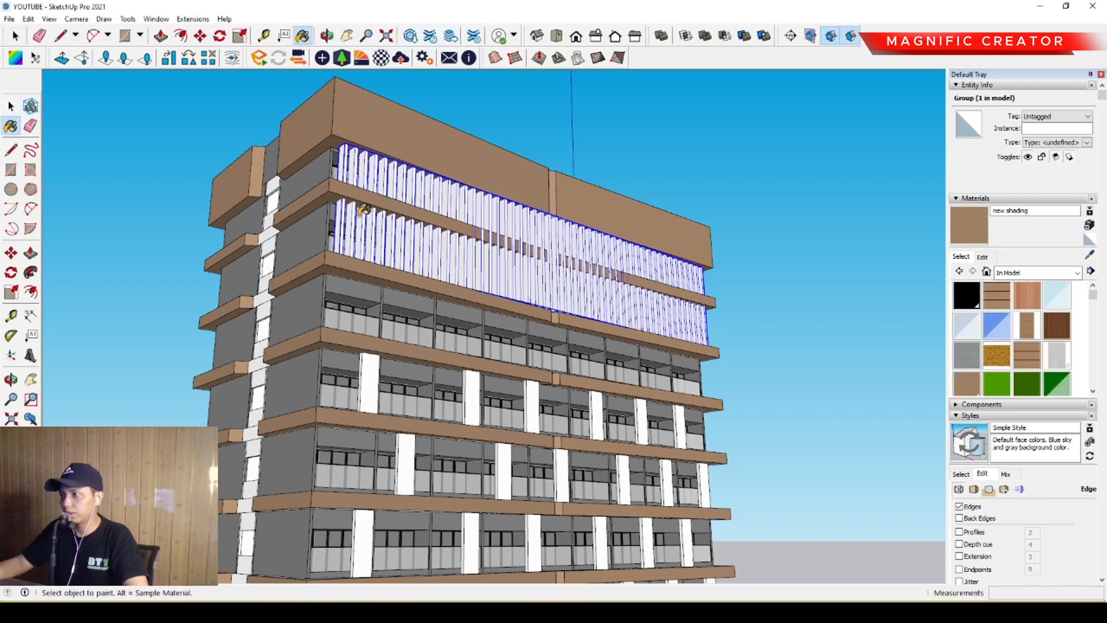
pyautogui.scroll(3, 382, 203)
pyautogui.click(351, 228)
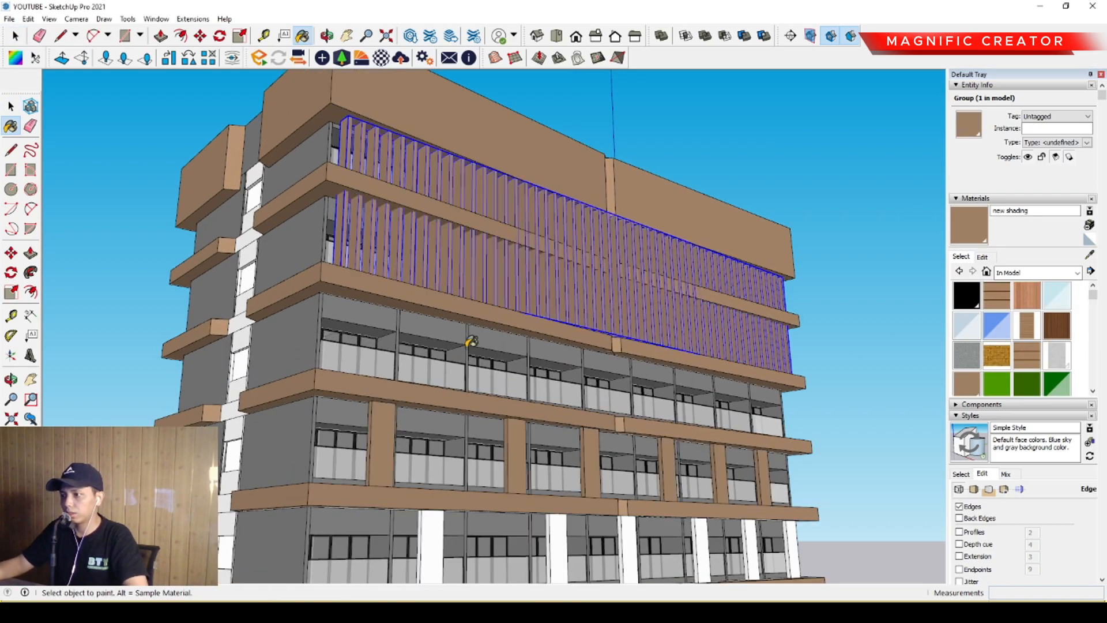
# Step: Paint the white facade panels on the upper and middle floors with the "new shading" material, one floor row after another
pyautogui.scroll(-3, 456, 352)
pyautogui.scroll(3, 442, 259)
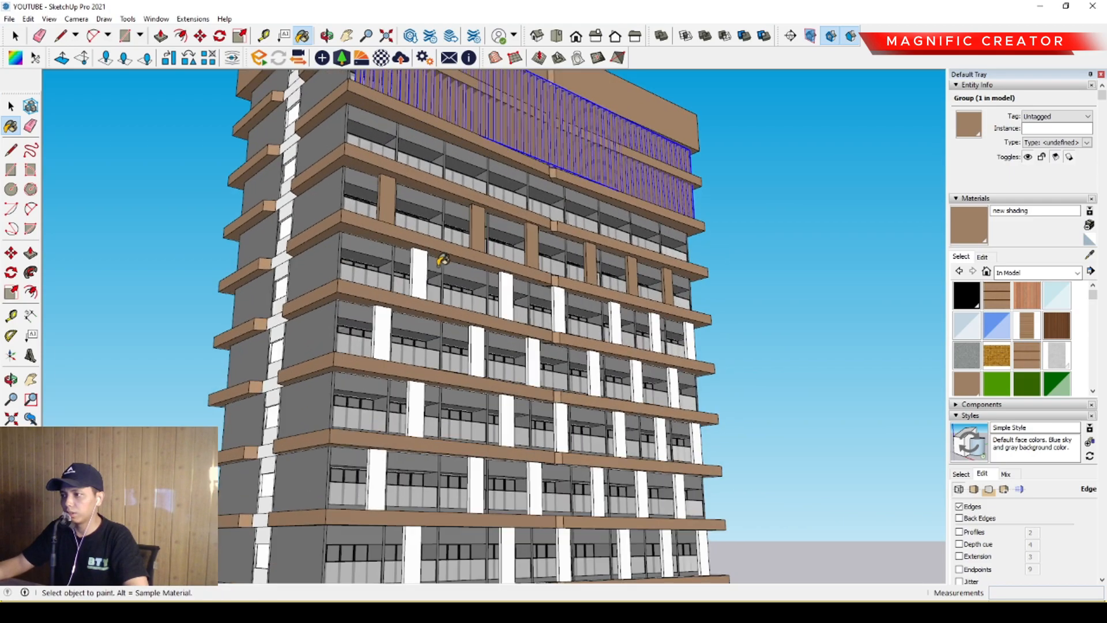
pyautogui.click(390, 325)
pyautogui.click(416, 434)
pyautogui.click(378, 477)
pyautogui.scroll(-3, 435, 317)
pyautogui.scroll(3, 434, 316)
pyautogui.click(438, 323)
pyautogui.click(400, 399)
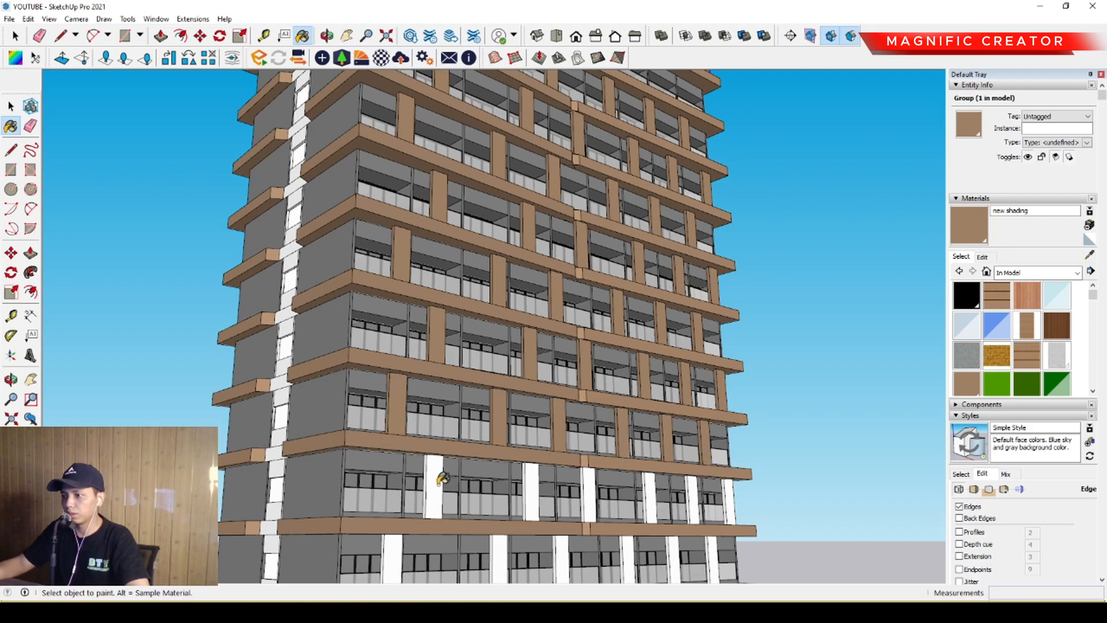
pyautogui.click(435, 484)
pyautogui.click(392, 556)
# Step: Paint the remaining white panel rows down to the ground floor with "new shading"
pyautogui.moveTo(392, 556)
pyautogui.mouseDown(button='middle')
pyautogui.moveTo(518, 461)
pyautogui.moveTo(509, 419)
pyautogui.mouseUp(button='middle')
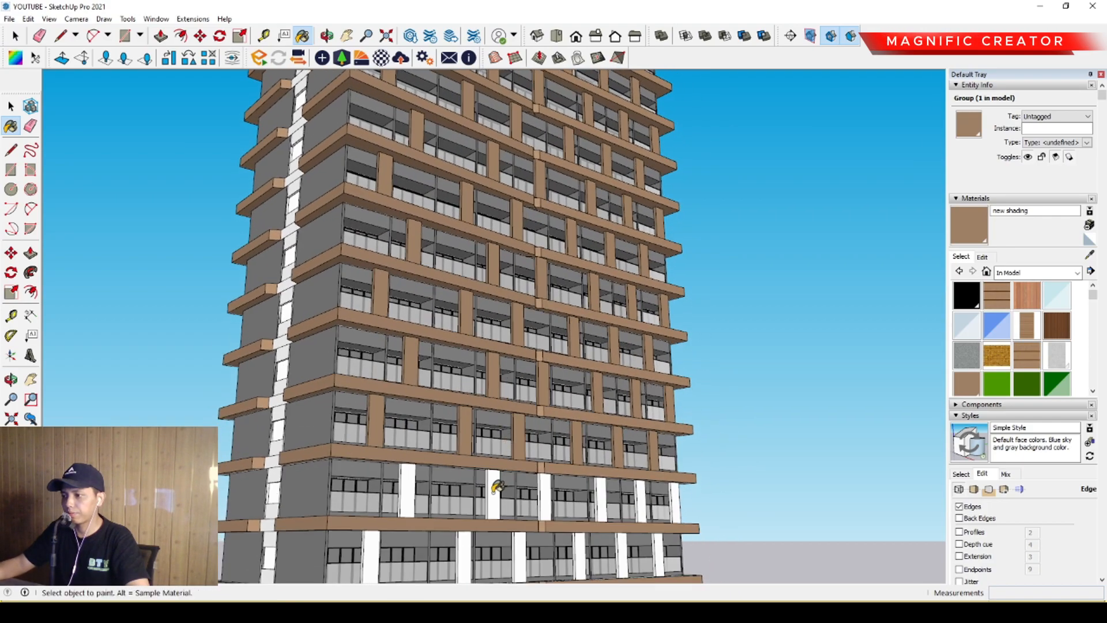
pyautogui.scroll(-5, 497, 487)
pyautogui.scroll(3, 495, 449)
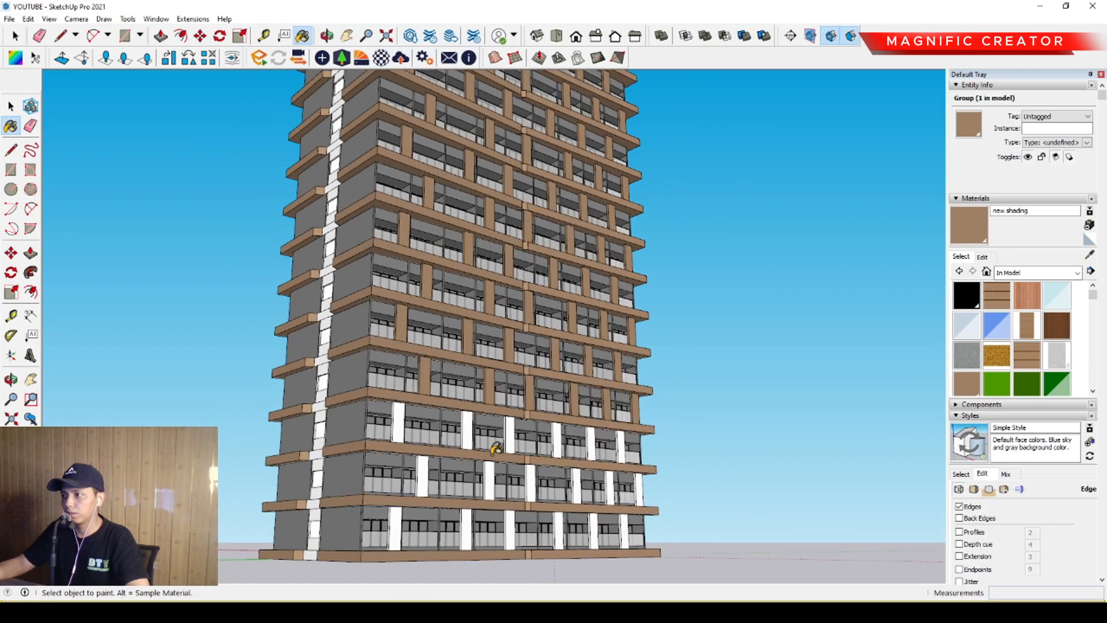
pyautogui.click(475, 423)
pyautogui.scroll(2, 475, 424)
pyautogui.click(497, 479)
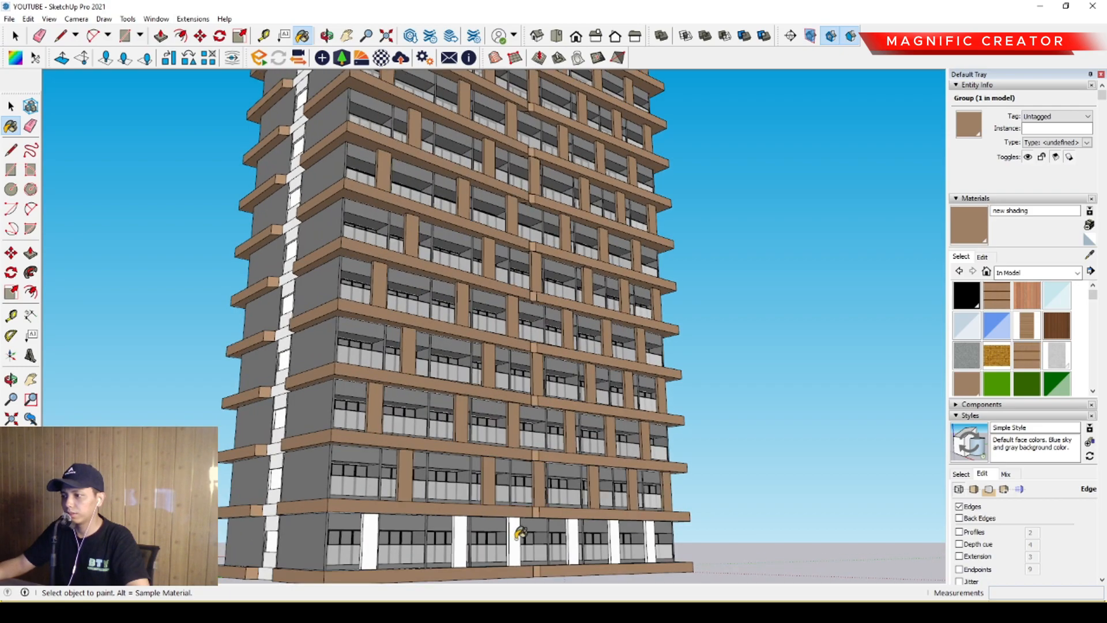
pyautogui.click(519, 534)
pyautogui.press('space')
# Step: Clear the selection and darken the "new shading" material to a deep brown
pyautogui.scroll(-6, 519, 533)
pyautogui.moveTo(271, 390); pyautogui.dragTo(647, 322, button='middle')
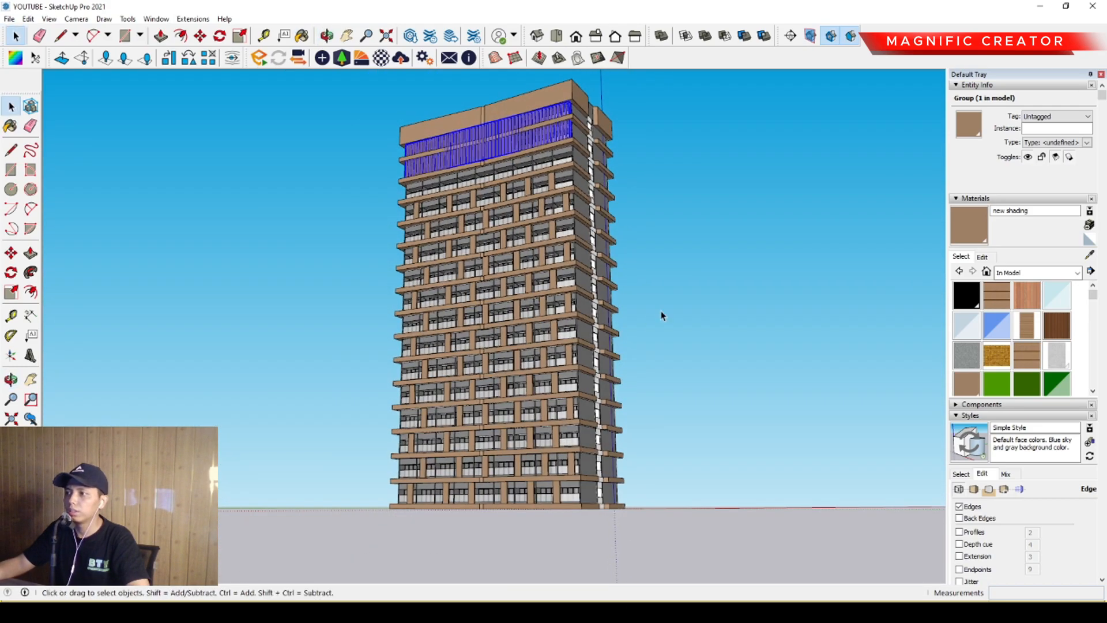
pyautogui.click(679, 288)
pyautogui.keyDown('shift'); pyautogui.moveTo(679, 288); pyautogui.dragTo(694, 320, button='middle'); pyautogui.keyUp('shift')
pyautogui.scroll(1, 544, 355)
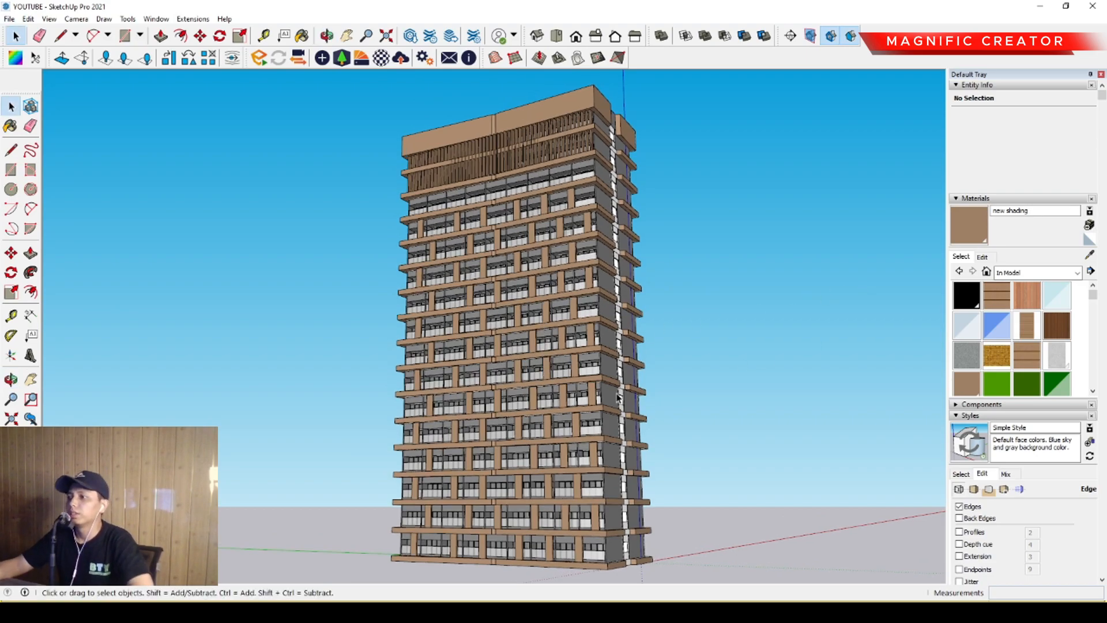
pyautogui.scroll(1, 534, 413)
pyautogui.moveTo(533, 413); pyautogui.dragTo(587, 381, button='middle')
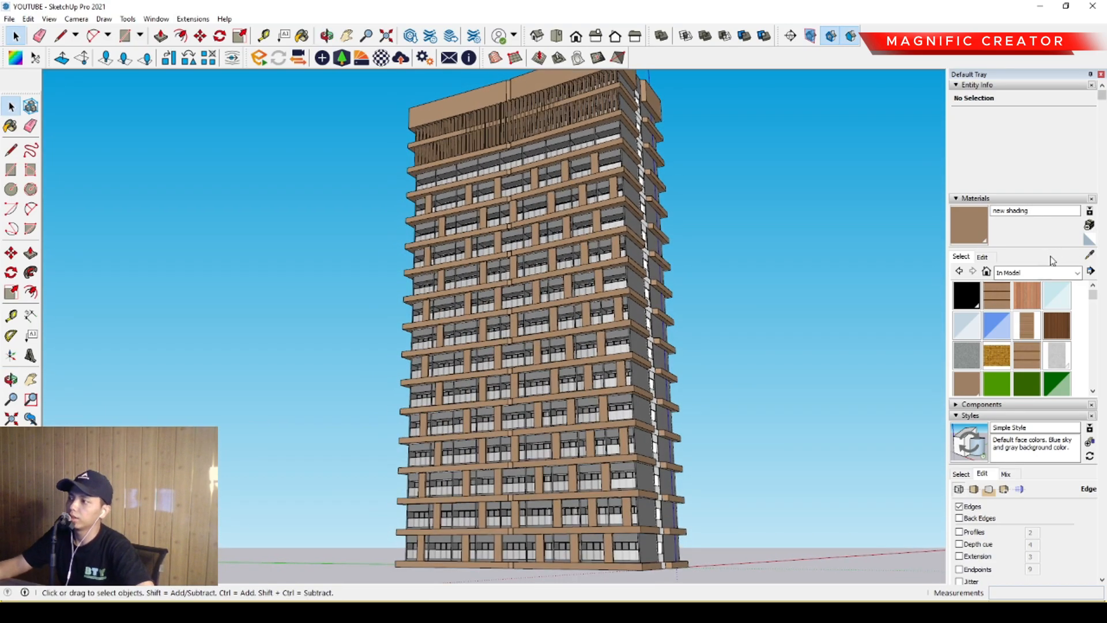
pyautogui.click(981, 257)
pyautogui.moveTo(1016, 311); pyautogui.dragTo(1014, 330)
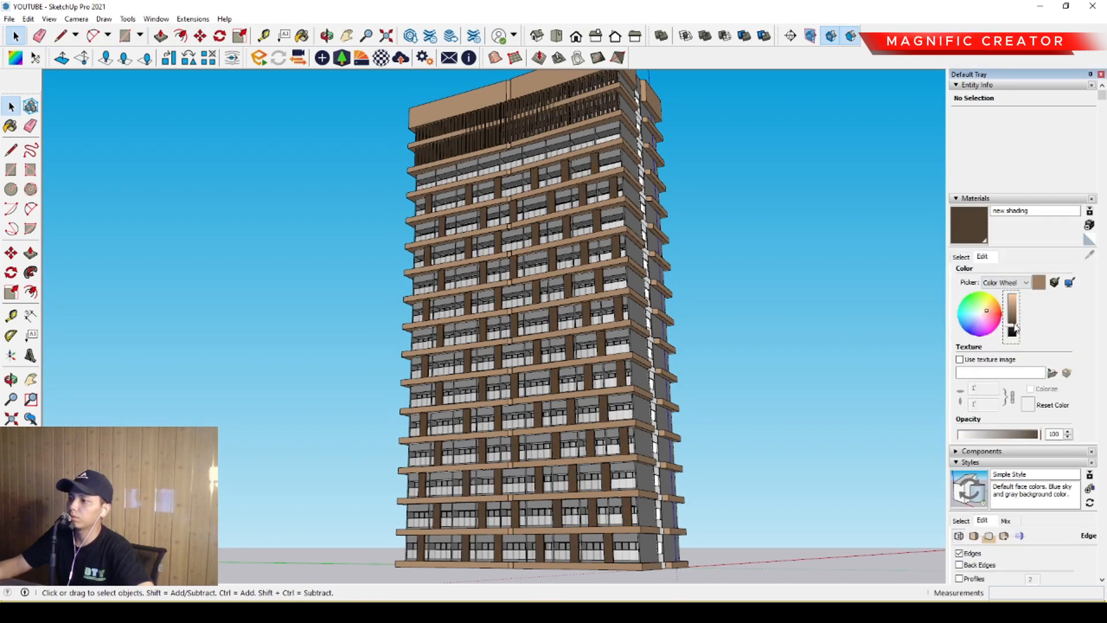
pyautogui.moveTo(615, 326); pyautogui.dragTo(529, 317, button='middle')
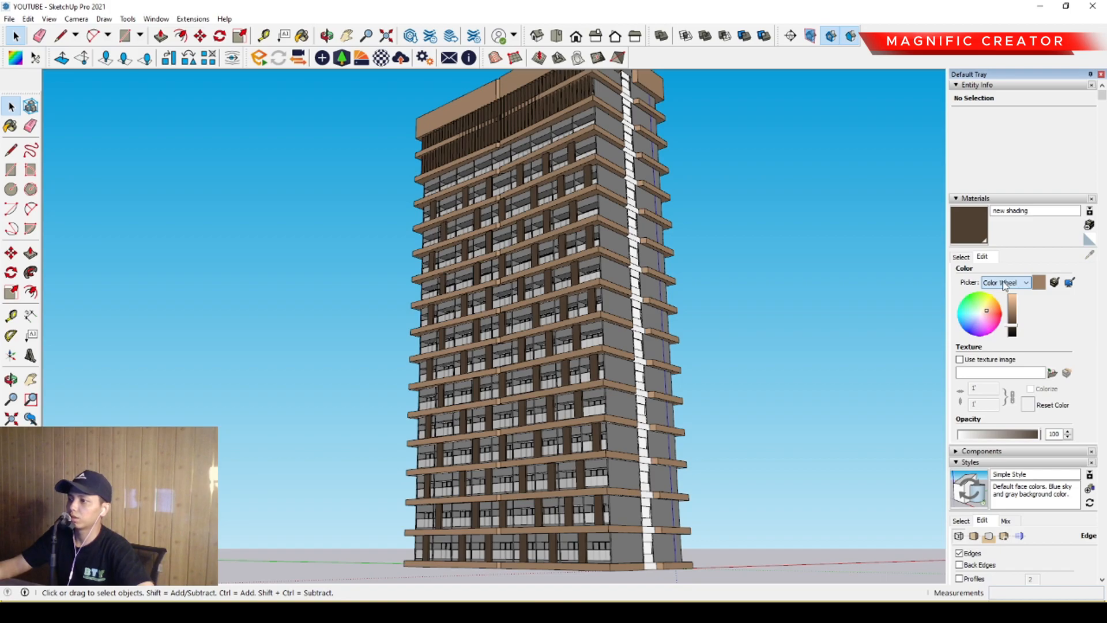
# Step: Examine the recolored tower from several sides and from below
pyautogui.moveTo(756, 323); pyautogui.dragTo(574, 340, button='middle')
pyautogui.moveTo(649, 346); pyautogui.dragTo(318, 339, button='middle')
pyautogui.scroll(2, 568, 332)
pyautogui.scroll(-2, 545, 288)
pyautogui.moveTo(545, 288); pyautogui.dragTo(348, 341, button='middle')
pyautogui.scroll(3, 517, 277)
pyautogui.keyDown('shift'); pyautogui.moveTo(521, 336); pyautogui.dragTo(225, 389, button='middle'); pyautogui.keyUp('shift')
pyautogui.scroll(-2, 551, 323)
pyautogui.moveTo(545, 374); pyautogui.dragTo(378, 452, button='middle')
pyautogui.scroll(2, 497, 480)
pyautogui.moveTo(497, 480); pyautogui.dragTo(821, 307, button='middle')
pyautogui.moveTo(167, 332); pyautogui.dragTo(425, 395, button='middle')
# Step: Draw a rectangle over the tower's underside and scale it outward beyond the building in one direction
pyautogui.moveTo(632, 395); pyautogui.dragTo(397, 298, button='middle')
pyautogui.press('r')
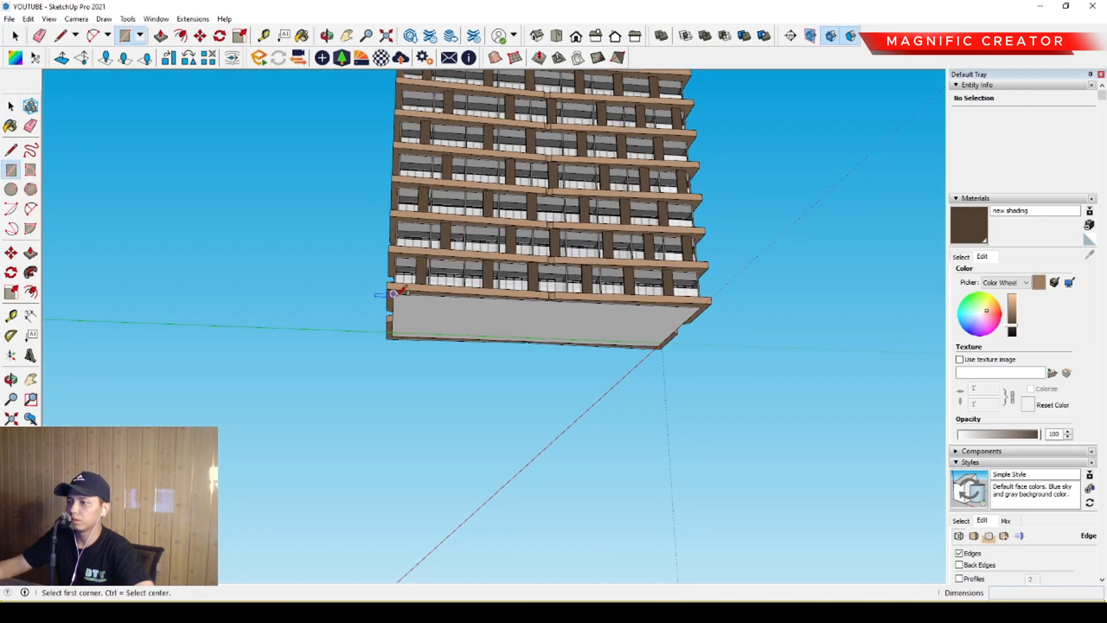
pyautogui.click(796, 397)
pyautogui.press('space')
pyautogui.scroll(-1, 632, 335)
pyautogui.moveTo(631, 329); pyautogui.dragTo(562, 353, button='middle')
pyautogui.doubleClick(659, 356)
pyautogui.press('s')
pyautogui.moveTo(433, 346); pyautogui.dragTo(254, 340)
# Step: Scale the base rectangle outward in the other direction and give it thickness to form a wide podium slab
pyautogui.press('space')
pyautogui.moveTo(669, 324); pyautogui.dragTo(579, 334, button='middle')
pyautogui.press('s')
pyautogui.moveTo(457, 315); pyautogui.dragTo(288, 285)
pyautogui.press('space')
pyautogui.moveTo(403, 278); pyautogui.dragTo(424, 284, button='middle')
pyautogui.moveTo(424, 214); pyautogui.dragTo(423, 231)
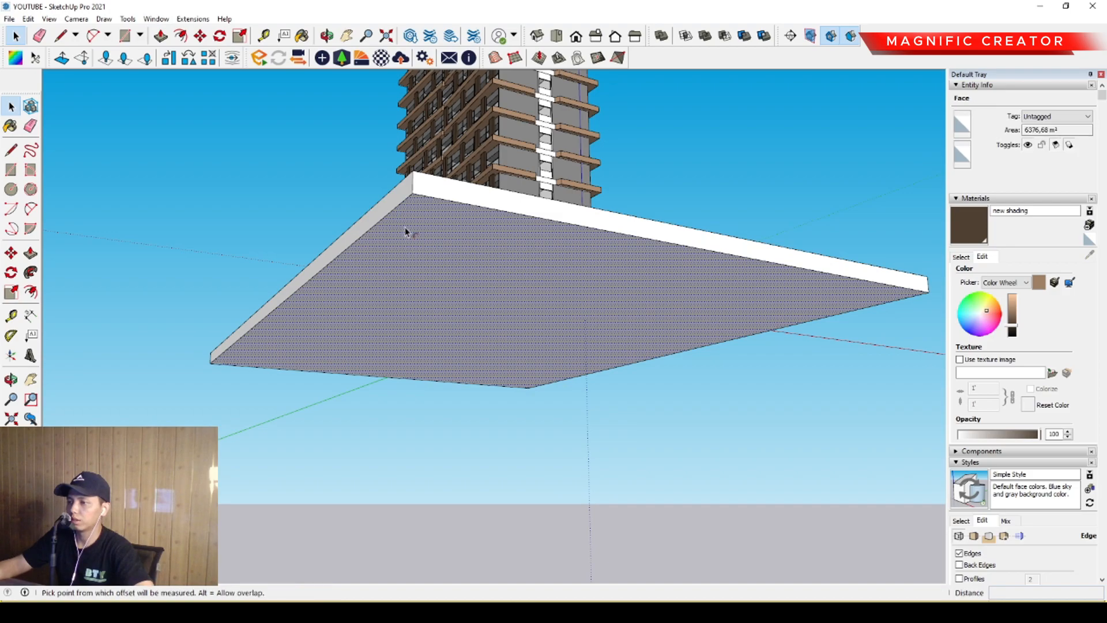
# Step: Offset the podium slab's underside inward and pull the inner face down into a smaller block
pyautogui.click(379, 221)
pyautogui.press('Escape')
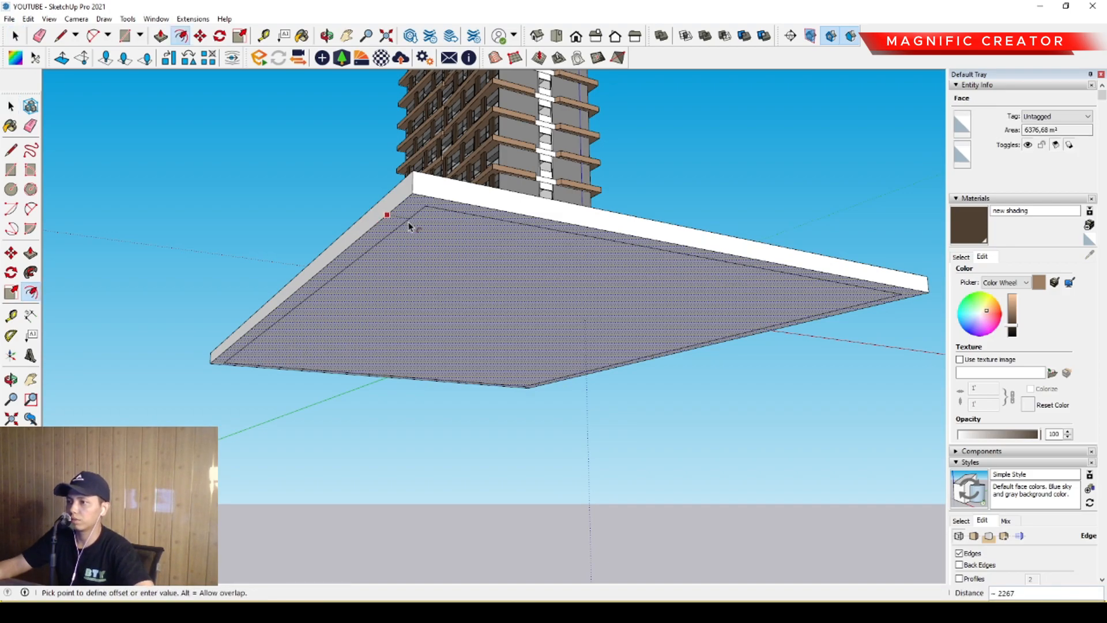
pyautogui.click(446, 269)
pyautogui.press('p')
pyautogui.moveTo(470, 277); pyautogui.dragTo(463, 371)
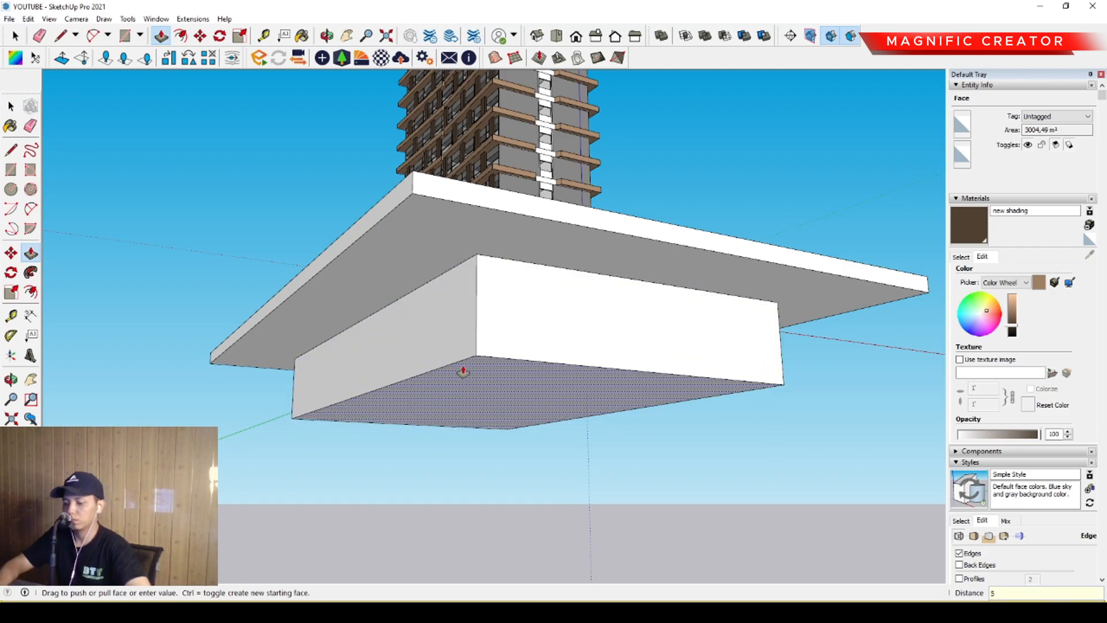
pyautogui.press('Return')
# Step: Extend the block beneath the slab by another 5000 and group it together with the slab
pyautogui.moveTo(600, 284); pyautogui.dragTo(457, 299, button='middle')
pyautogui.press('space')
pyautogui.click(348, 327)
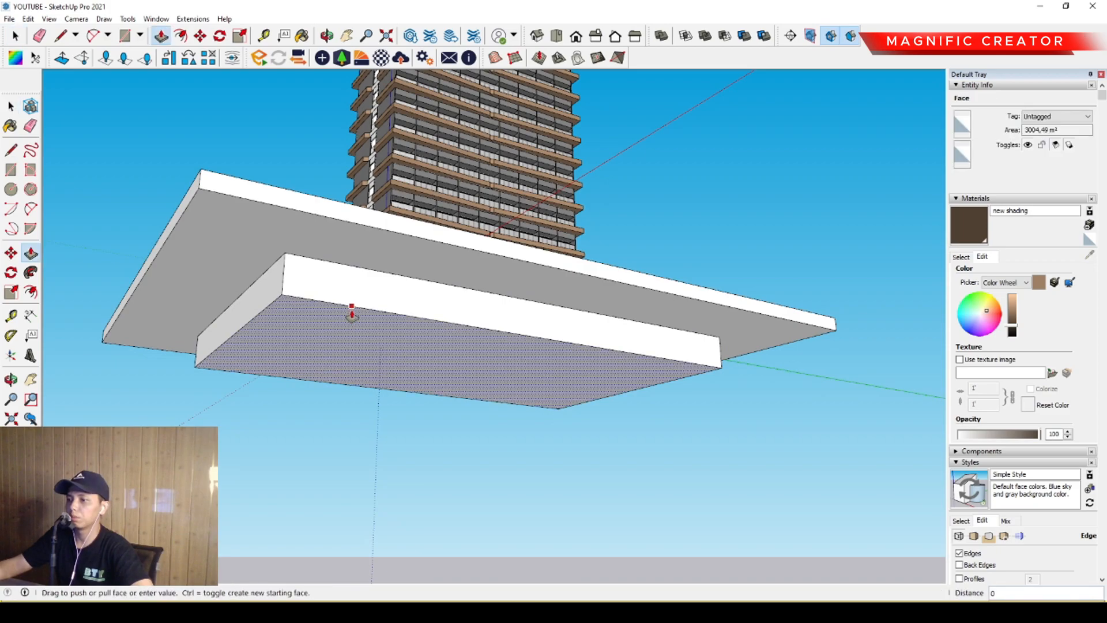
pyautogui.moveTo(352, 311); pyautogui.dragTo(352, 356)
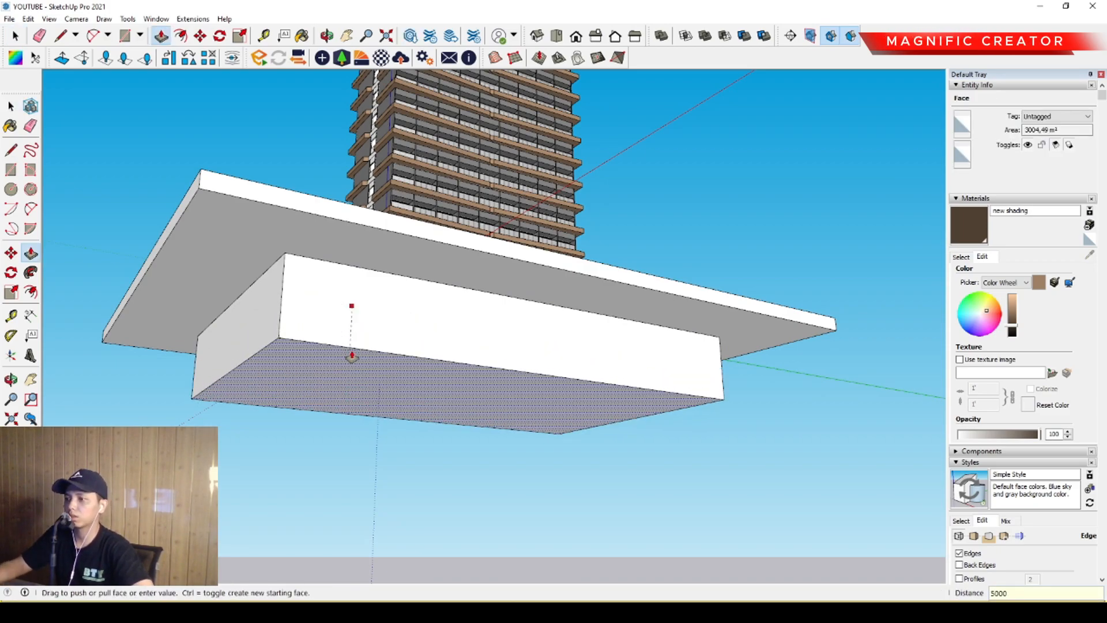
pyautogui.moveTo(276, 321); pyautogui.dragTo(373, 365, button='middle')
pyautogui.tripleClick(373, 365)
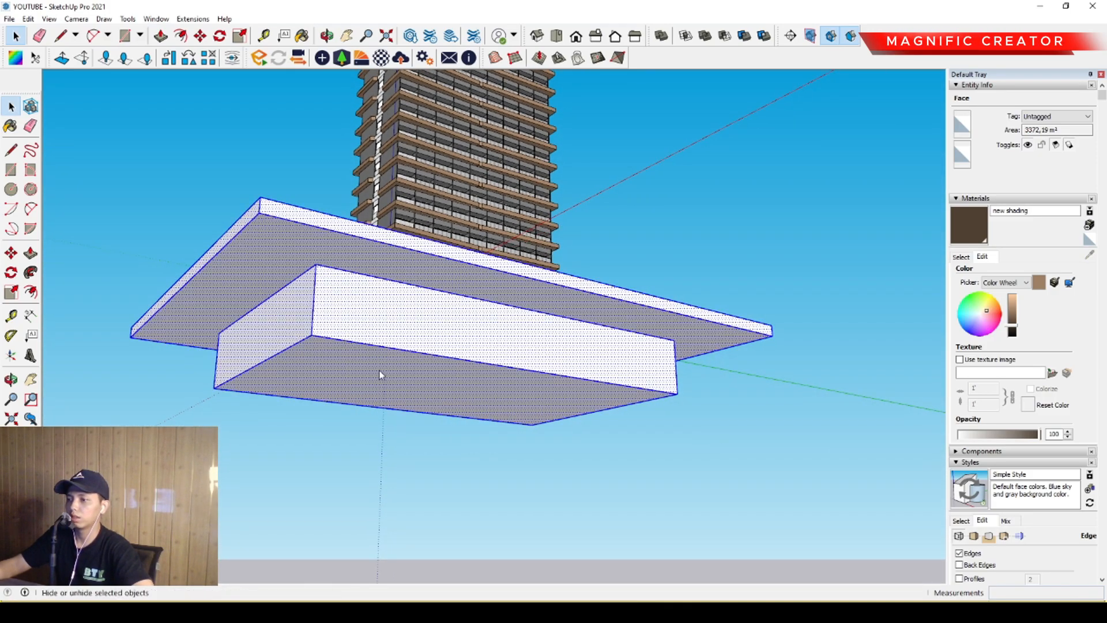
# Step: Draw a rectangle matching the block's underside and offset it outward to form a wider base outline
pyautogui.moveTo(361, 324); pyautogui.dragTo(348, 348, button='middle')
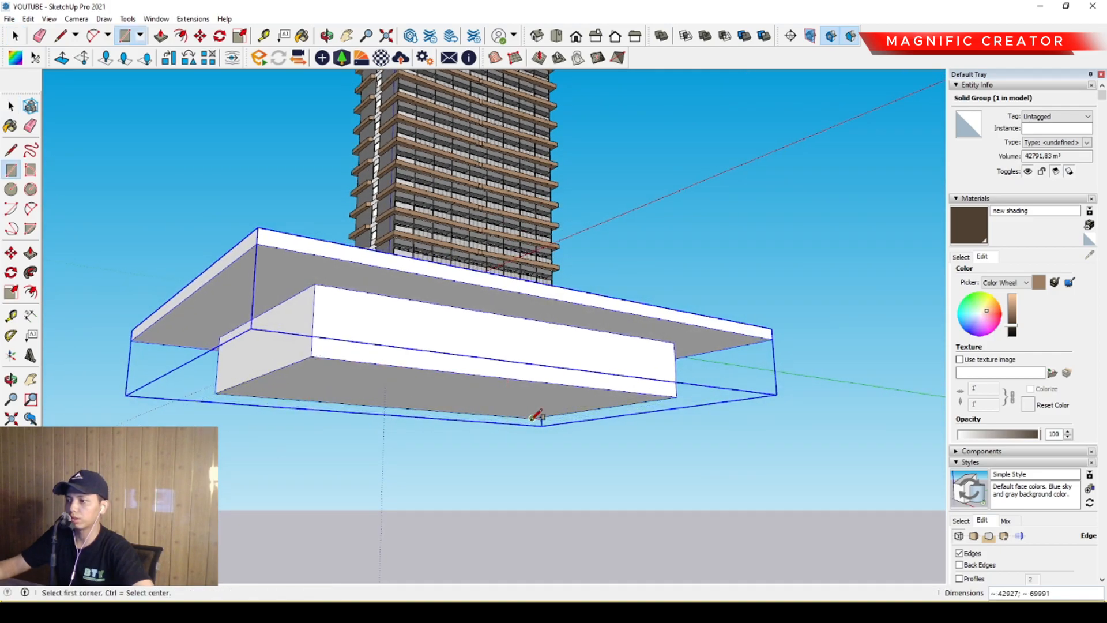
pyautogui.press('space')
pyautogui.scroll(2, 424, 379)
pyautogui.moveTo(358, 378); pyautogui.dragTo(373, 346, button='middle')
pyautogui.doubleClick(374, 346)
pyautogui.doubleClick(374, 346)
pyautogui.scroll(-1, 389, 329)
pyautogui.press('f')
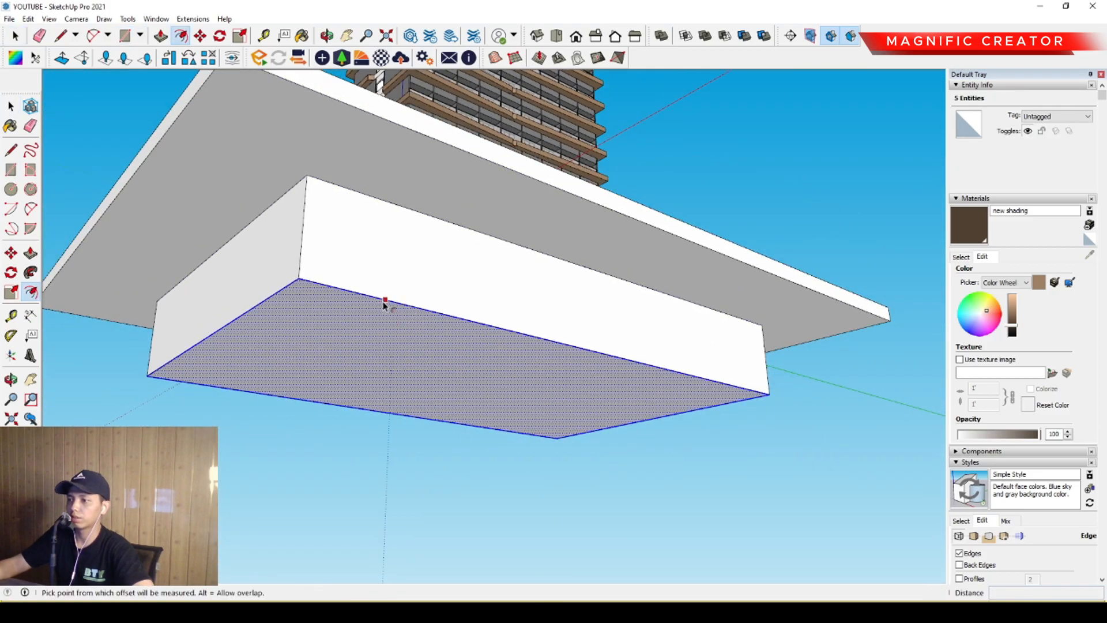
pyautogui.moveTo(496, 337); pyautogui.dragTo(501, 394, button='middle')
pyautogui.click(378, 329)
pyautogui.press('space')
# Step: Extrude the outer border of the base outline by about 1062
pyautogui.moveTo(379, 418); pyautogui.dragTo(381, 400, button='middle')
pyautogui.press('p')
pyautogui.click(381, 385)
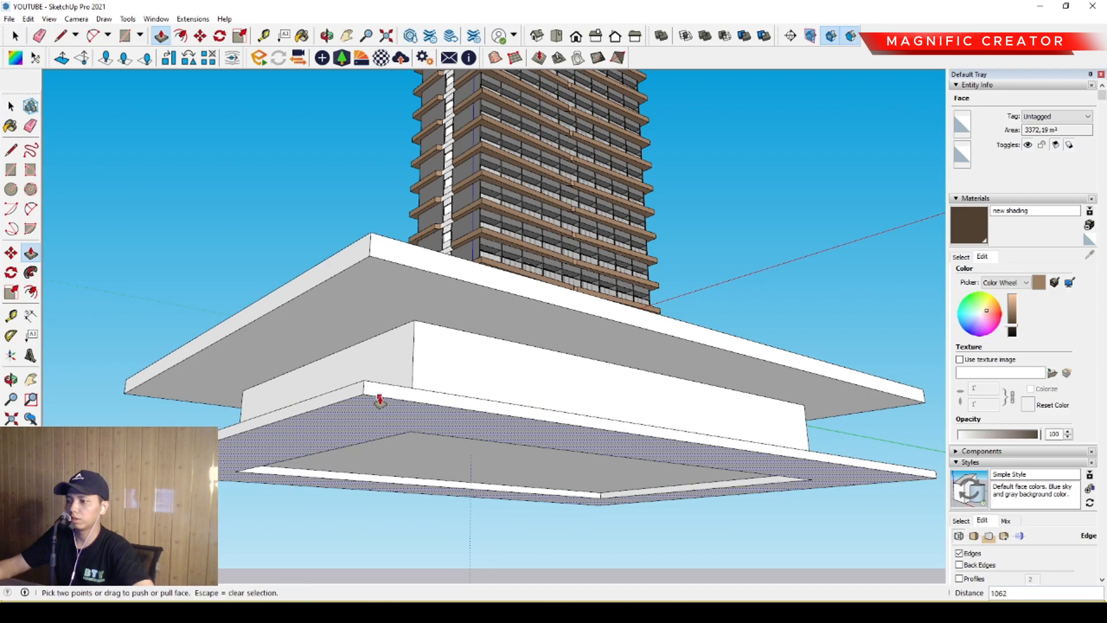
# Step: Close the base plate's open centre with a line and group the whole plate
pyautogui.press('l')
pyautogui.scroll(1, 391, 434)
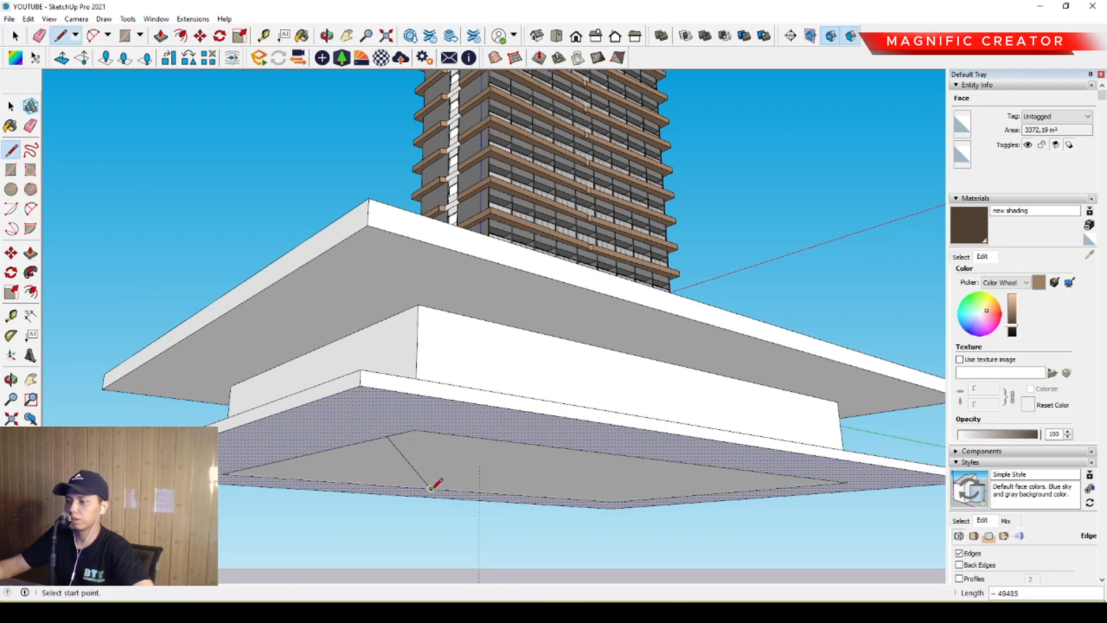
pyautogui.click(405, 455)
pyautogui.tripleClick(388, 407)
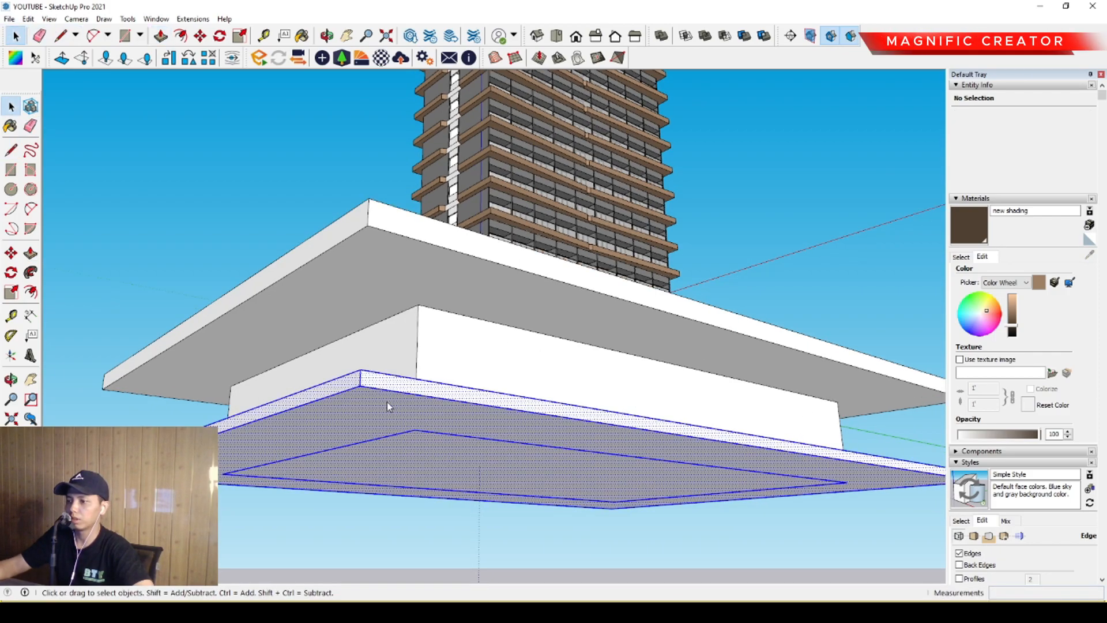
pyautogui.click(413, 507)
# Step: Inside the podium group, paint the block's walls with Translucent Glass Gray sampled from the tower's windows
pyautogui.scroll(-2, 460, 378)
pyautogui.moveTo(460, 378); pyautogui.dragTo(376, 448, button='middle')
pyautogui.scroll(-2, 375, 447)
pyautogui.moveTo(518, 378)
pyautogui.mouseDown(button='middle')
pyautogui.moveTo(368, 345)
pyautogui.moveTo(454, 434)
pyautogui.moveTo(435, 437)
pyautogui.moveTo(442, 398)
pyautogui.moveTo(383, 430)
pyautogui.moveTo(528, 403)
pyautogui.moveTo(464, 433)
pyautogui.moveTo(424, 403)
pyautogui.moveTo(451, 417)
pyautogui.mouseUp(button='middle')
pyautogui.scroll(-3, 368, 344)
pyautogui.scroll(3, 435, 438)
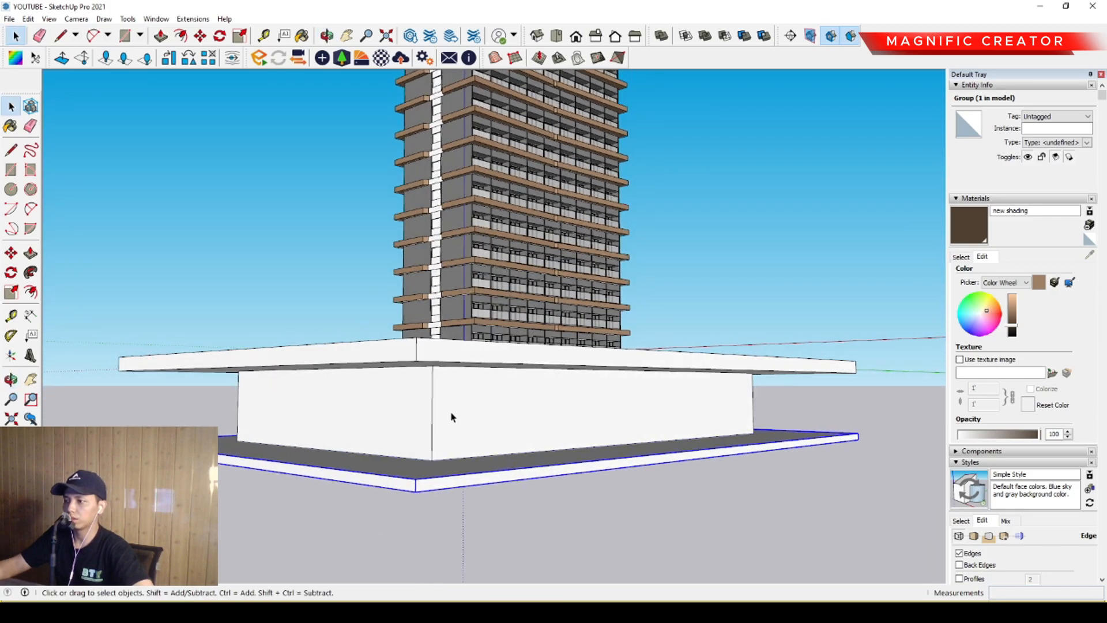
pyautogui.doubleClick(588, 403)
pyautogui.click(476, 416)
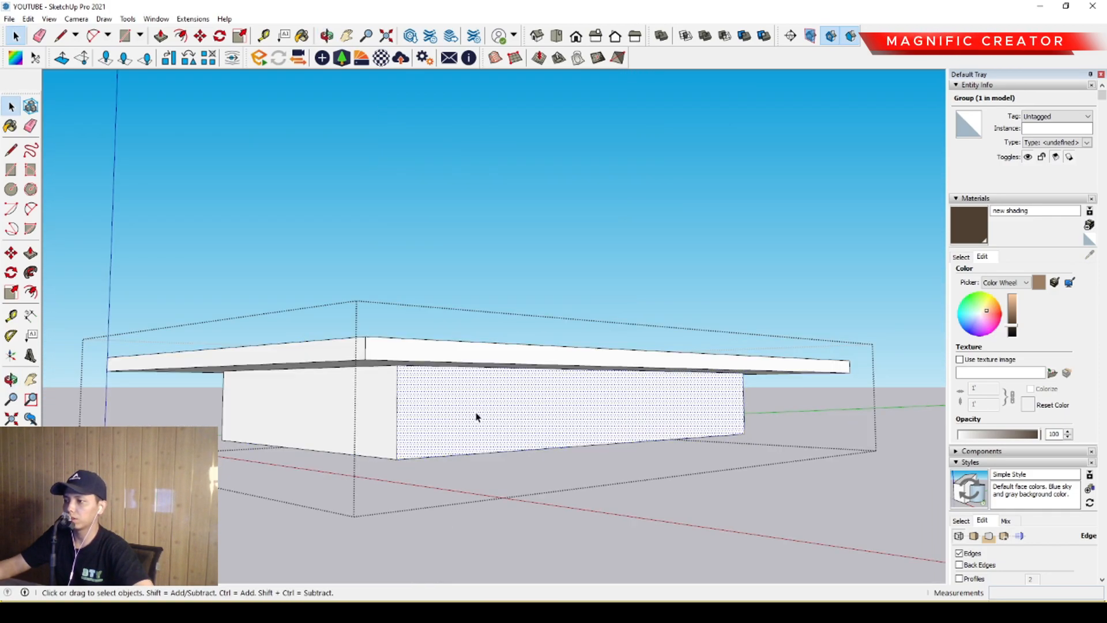
pyautogui.click(960, 257)
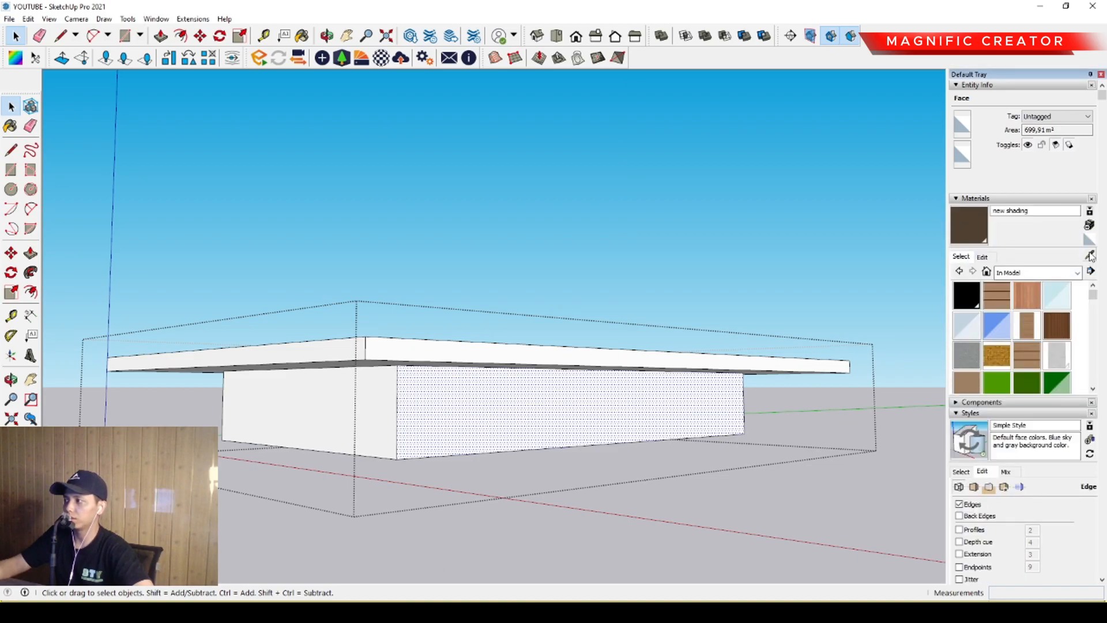
pyautogui.scroll(8, 469, 279)
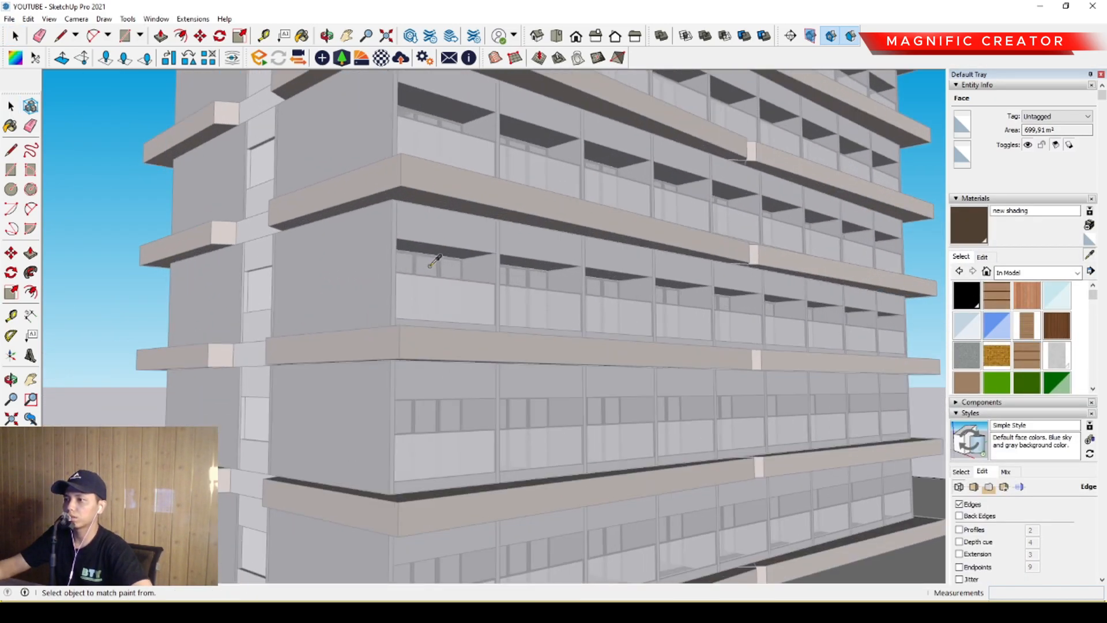
pyautogui.click(433, 260)
pyautogui.scroll(-10, 523, 246)
pyautogui.scroll(6, 511, 363)
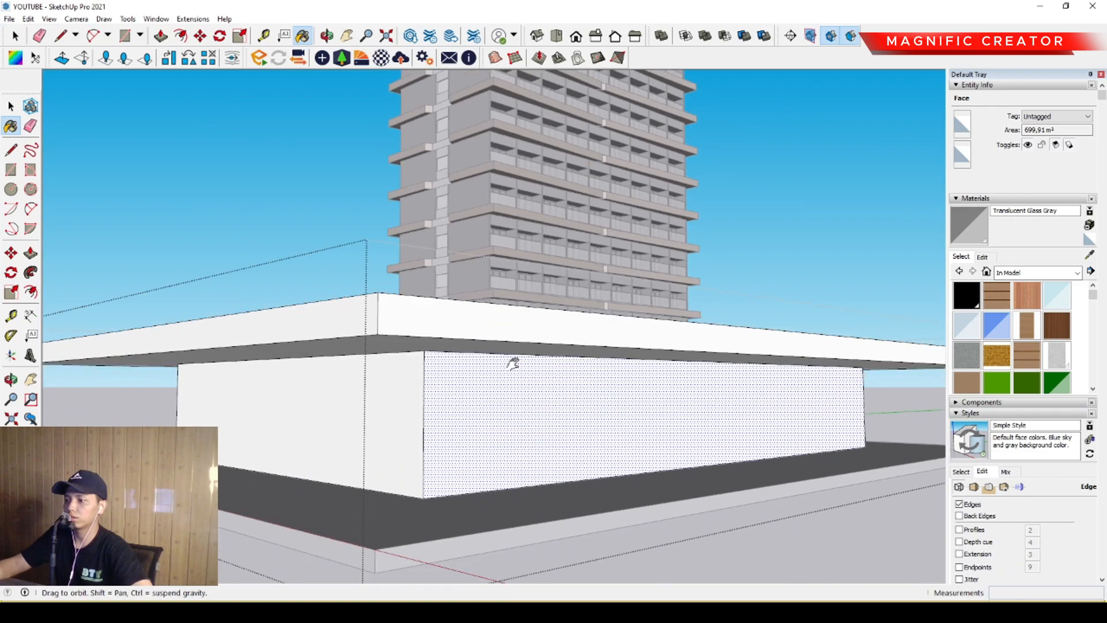
pyautogui.moveTo(378, 388)
pyautogui.mouseDown(button='middle')
pyautogui.moveTo(628, 367)
pyautogui.moveTo(586, 378)
pyautogui.moveTo(709, 396)
pyautogui.moveTo(452, 390)
pyautogui.mouseUp(button='middle')
pyautogui.moveTo(637, 378)
pyautogui.mouseDown(button='middle')
pyautogui.moveTo(461, 387)
pyautogui.moveTo(504, 420)
pyautogui.moveTo(504, 457)
pyautogui.moveTo(546, 411)
pyautogui.moveTo(513, 354)
pyautogui.moveTo(526, 252)
pyautogui.moveTo(514, 447)
pyautogui.moveTo(509, 230)
pyautogui.moveTo(499, 375)
pyautogui.moveTo(513, 351)
pyautogui.moveTo(546, 349)
pyautogui.mouseUp(button='middle')
pyautogui.press('space')
# Step: Copy the white rooftop box straight down to the level of the podium's base plate
pyautogui.scroll(-6, 546, 348)
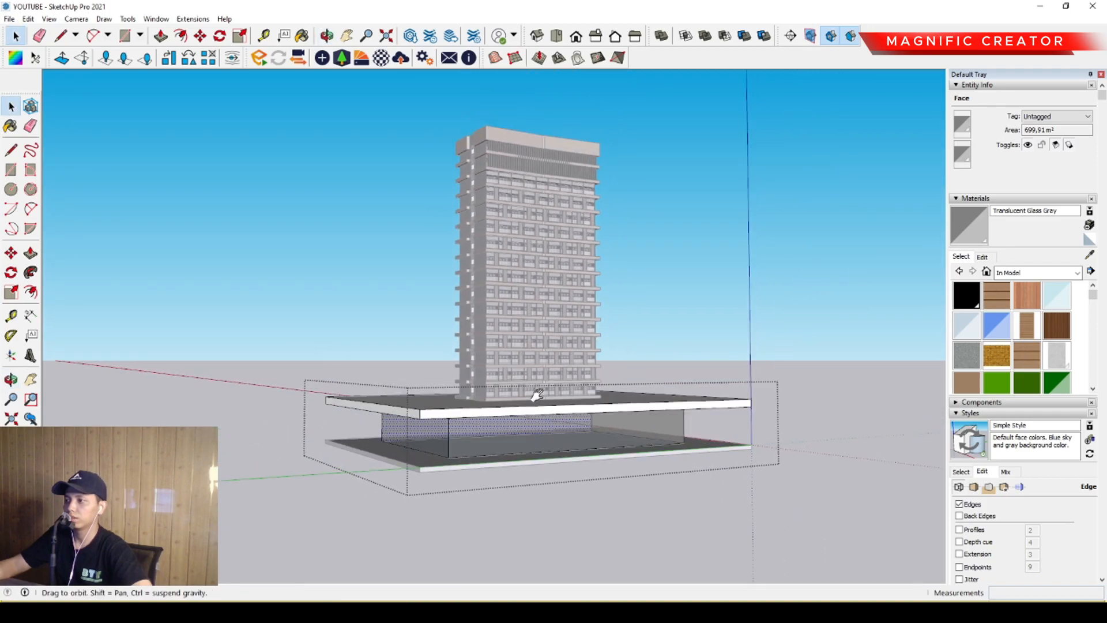
pyautogui.moveTo(695, 268); pyautogui.dragTo(526, 409, button='middle')
pyautogui.scroll(2, 515, 170)
pyautogui.scroll(1, 526, 151)
pyautogui.click(526, 151)
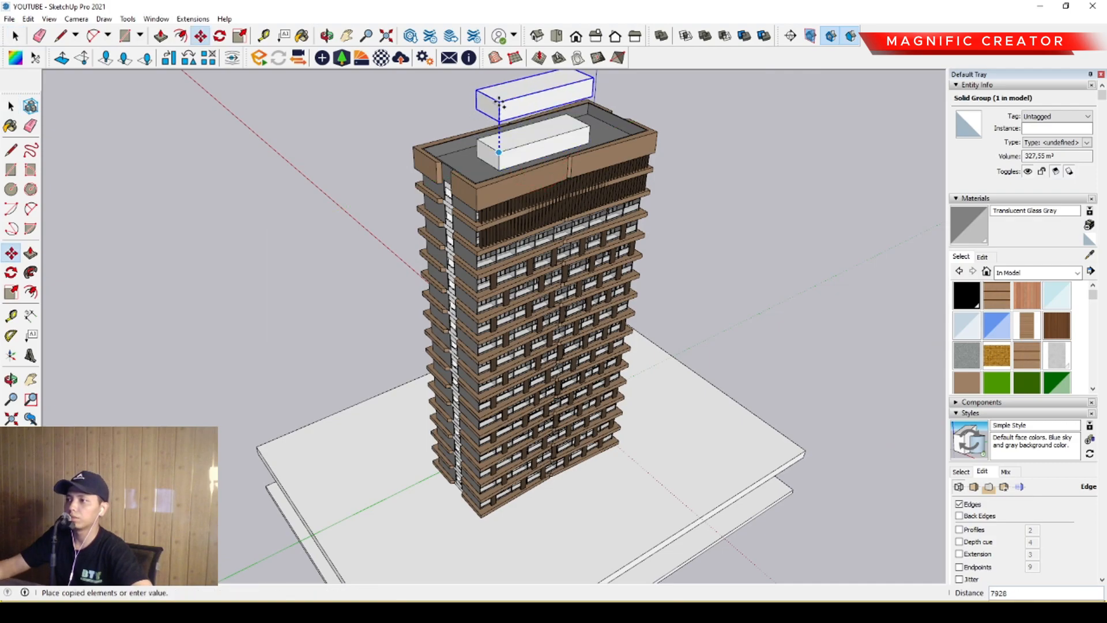
pyautogui.scroll(-2, 502, 105)
pyautogui.keyDown('shift'); pyautogui.moveTo(526, 340); pyautogui.dragTo(566, 113, button='middle'); pyautogui.keyUp('shift')
pyautogui.scroll(2, 536, 384)
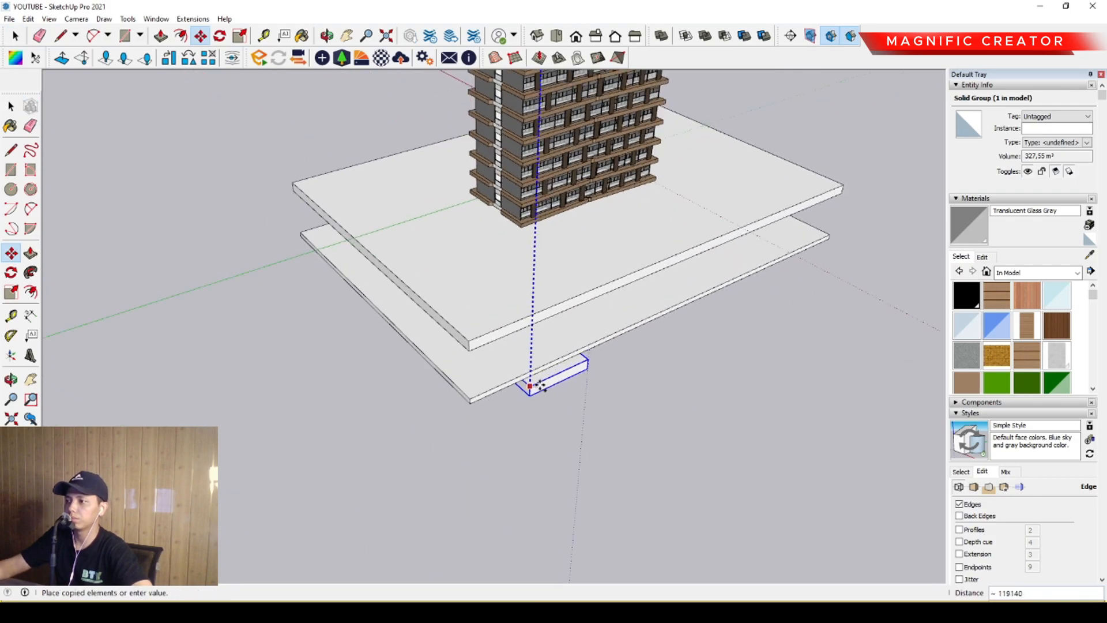
pyautogui.click(464, 398)
# Step: Move the copied box inside the glass podium so it stands on the base plate
pyautogui.moveTo(465, 398); pyautogui.dragTo(645, 263, button='middle')
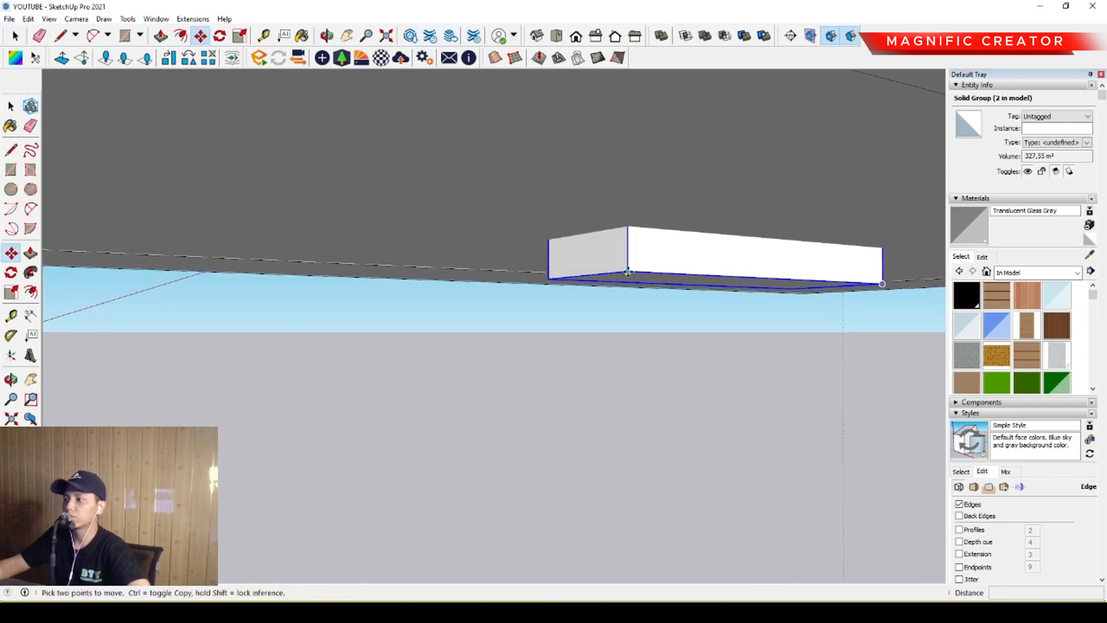
pyautogui.click(628, 272)
pyautogui.moveTo(630, 317); pyautogui.dragTo(546, 251, button='middle')
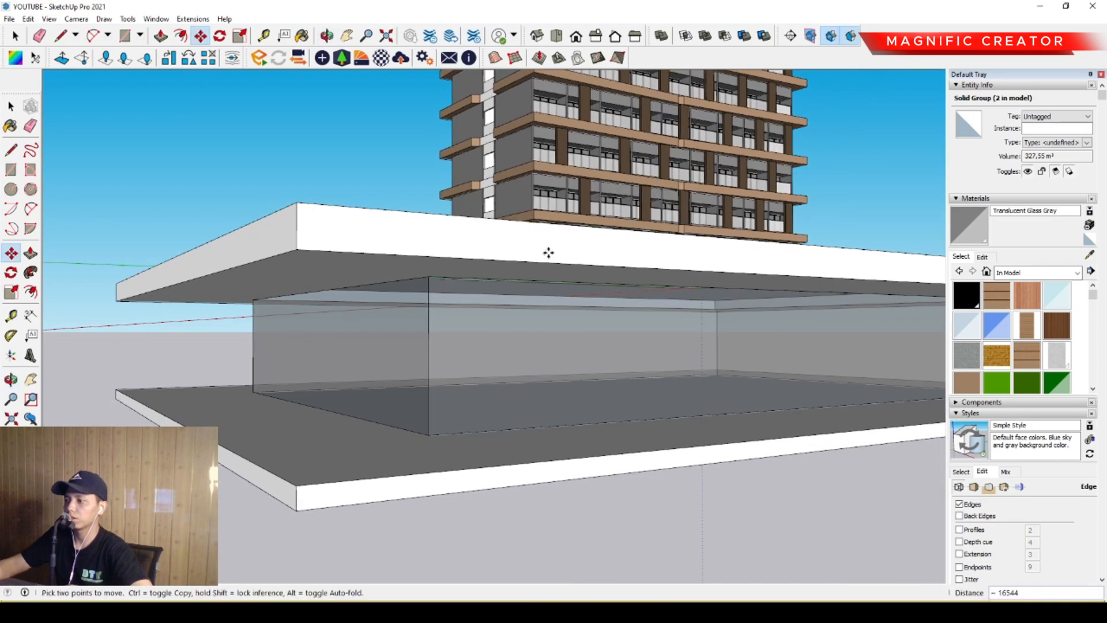
pyautogui.scroll(4, 510, 420)
pyautogui.keyDown('shift'); pyautogui.moveTo(803, 417); pyautogui.dragTo(614, 460, button='middle'); pyautogui.keyUp('shift')
pyautogui.scroll(3, 284, 401)
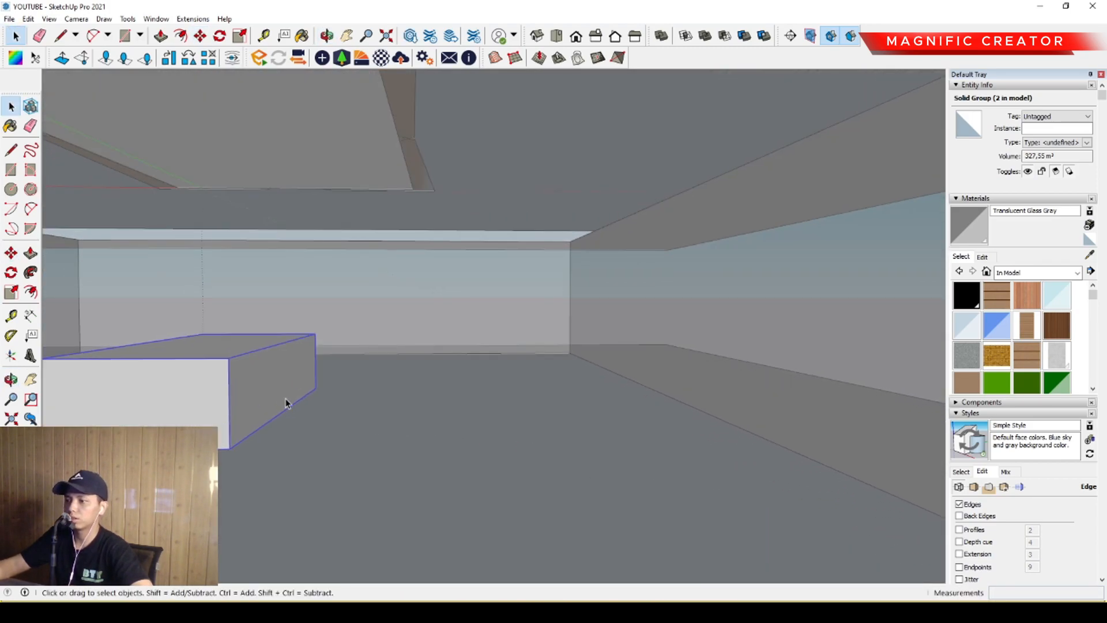
# Step: Extend the box inside the podium up to the underside of the roof slab
pyautogui.scroll(4, 279, 379)
pyautogui.scroll(-2, 269, 379)
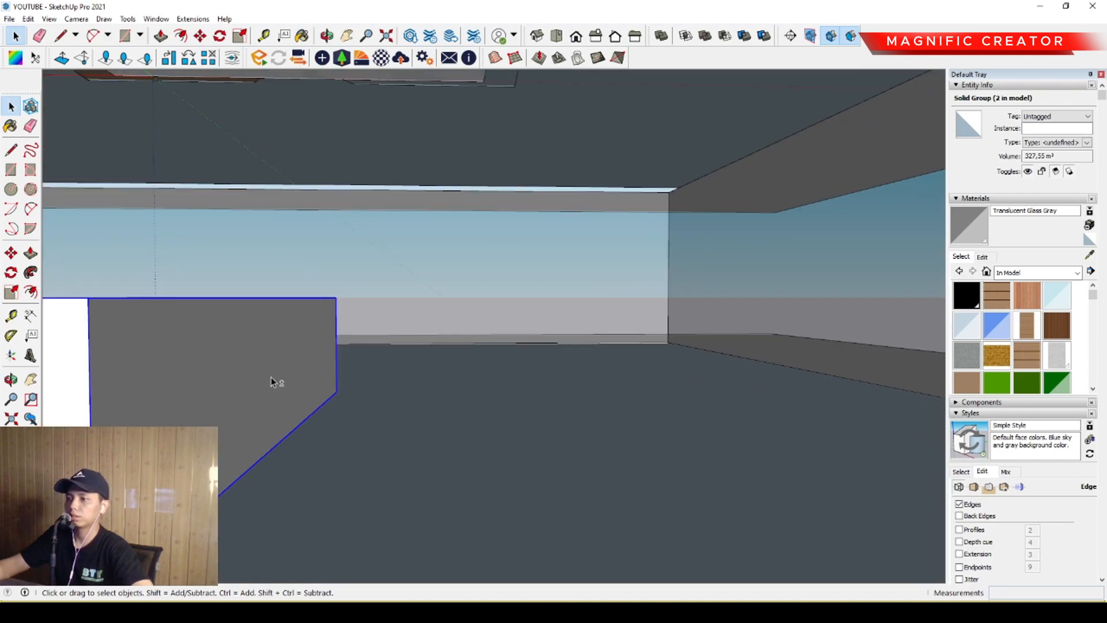
pyautogui.keyDown('shift'); pyautogui.moveTo(270, 380); pyautogui.dragTo(369, 404, button='middle'); pyautogui.keyUp('shift')
pyautogui.scroll(-2, 314, 350)
pyautogui.moveTo(265, 363); pyautogui.dragTo(469, 306, button='middle')
pyautogui.scroll(-8, 469, 307)
pyautogui.click(690, 233)
# Step: Draw a chain of zigzag lines between the roof slab's underside and the base plate along the podium's long side
pyautogui.moveTo(344, 367); pyautogui.dragTo(461, 300, button='middle')
pyautogui.scroll(2, 479, 348)
pyautogui.moveTo(478, 349); pyautogui.dragTo(649, 387, button='middle')
pyautogui.moveTo(445, 395); pyautogui.dragTo(454, 327, button='middle')
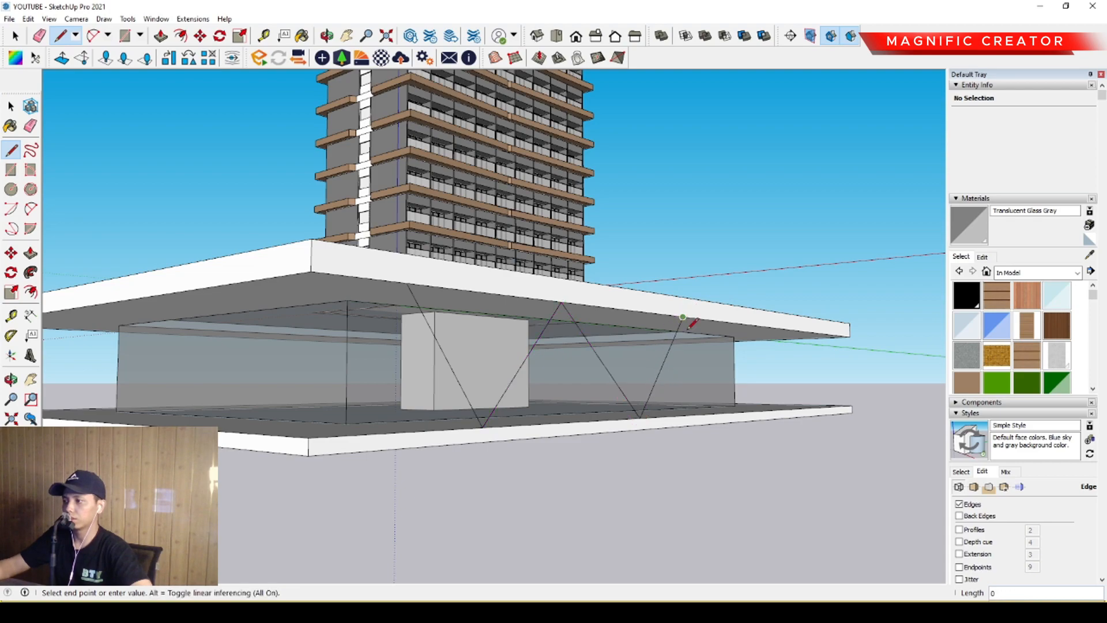
pyautogui.moveTo(799, 393); pyautogui.dragTo(468, 405, button='middle')
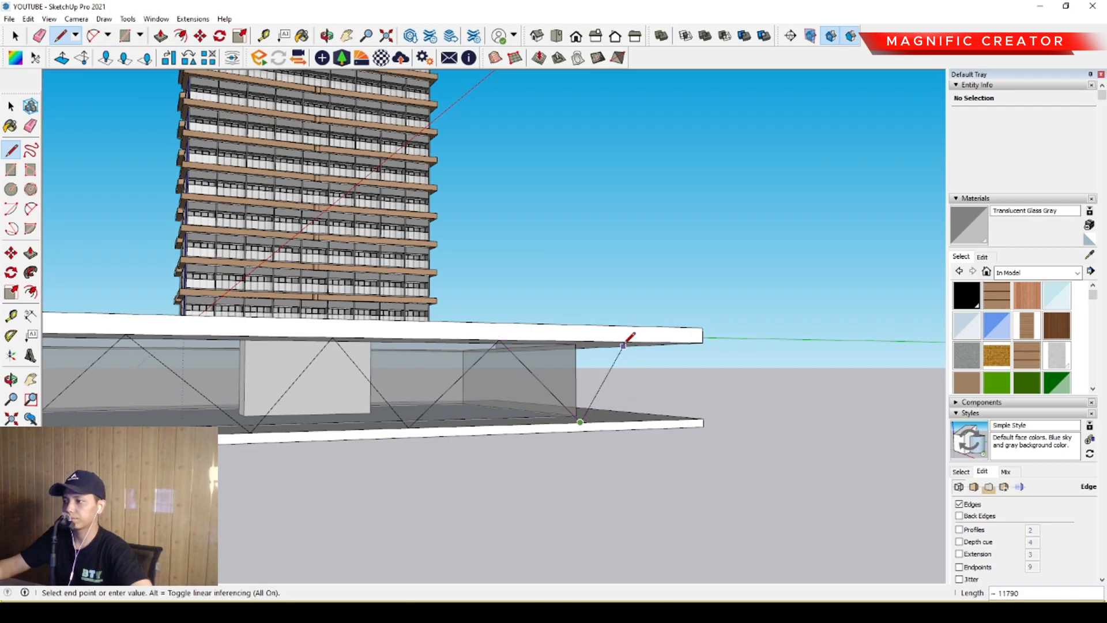
pyautogui.moveTo(450, 361); pyautogui.dragTo(501, 383, button='middle')
# Step: Draw a small rectangle under the roof slab at the zigzag's end and extrude it along the lines with Follow Me
pyautogui.scroll(3, 309, 365)
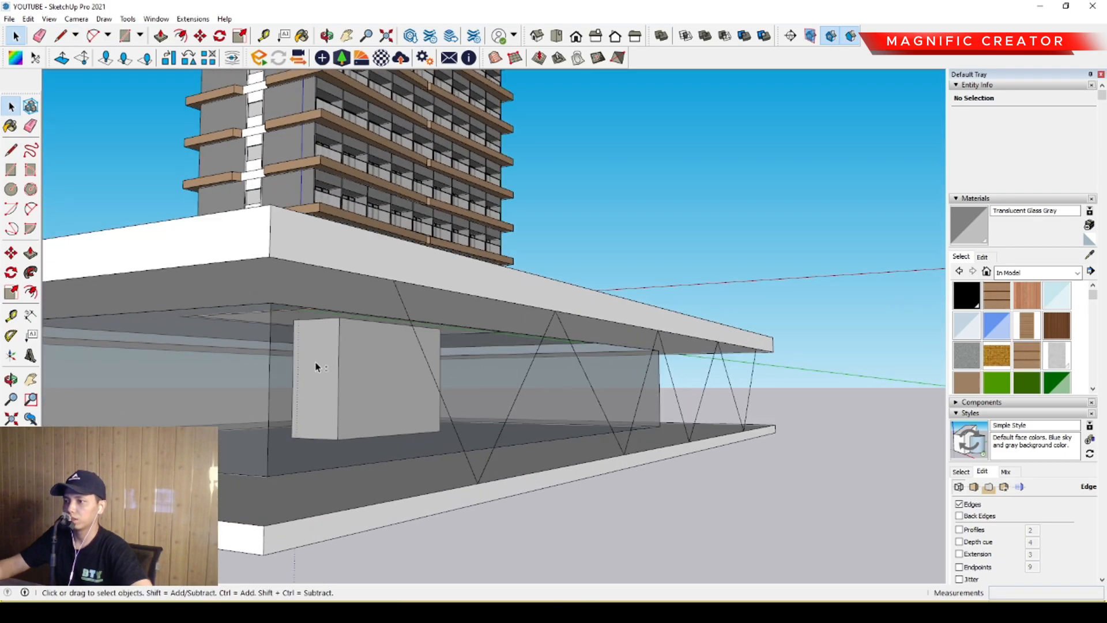
pyautogui.scroll(4, 403, 279)
pyautogui.press('r')
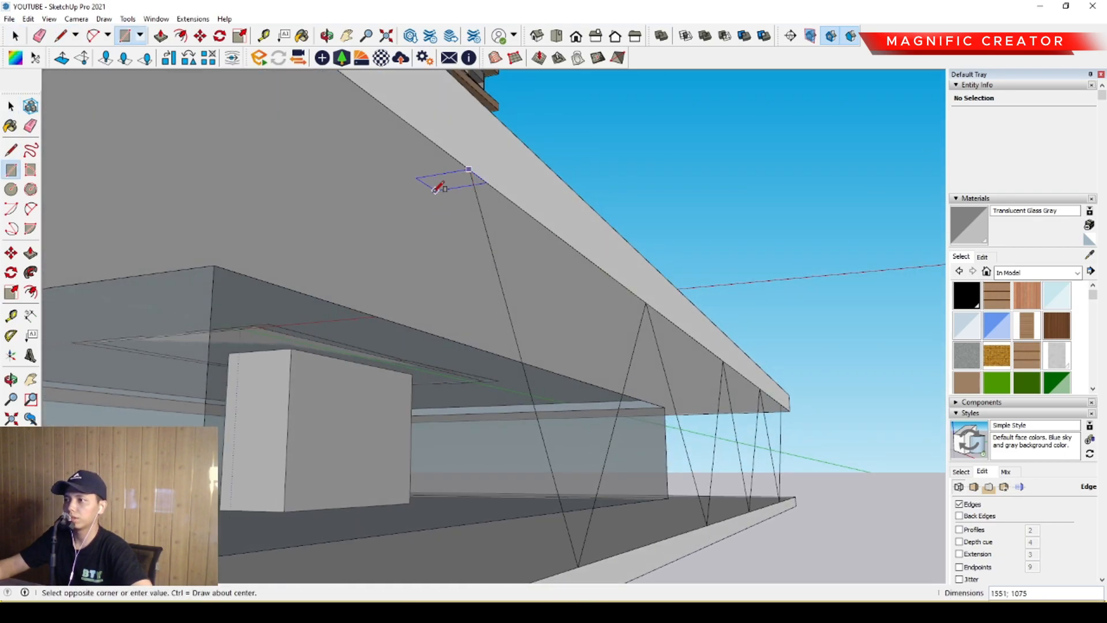
pyautogui.press('space')
pyautogui.moveTo(496, 220); pyautogui.dragTo(561, 340, button='middle')
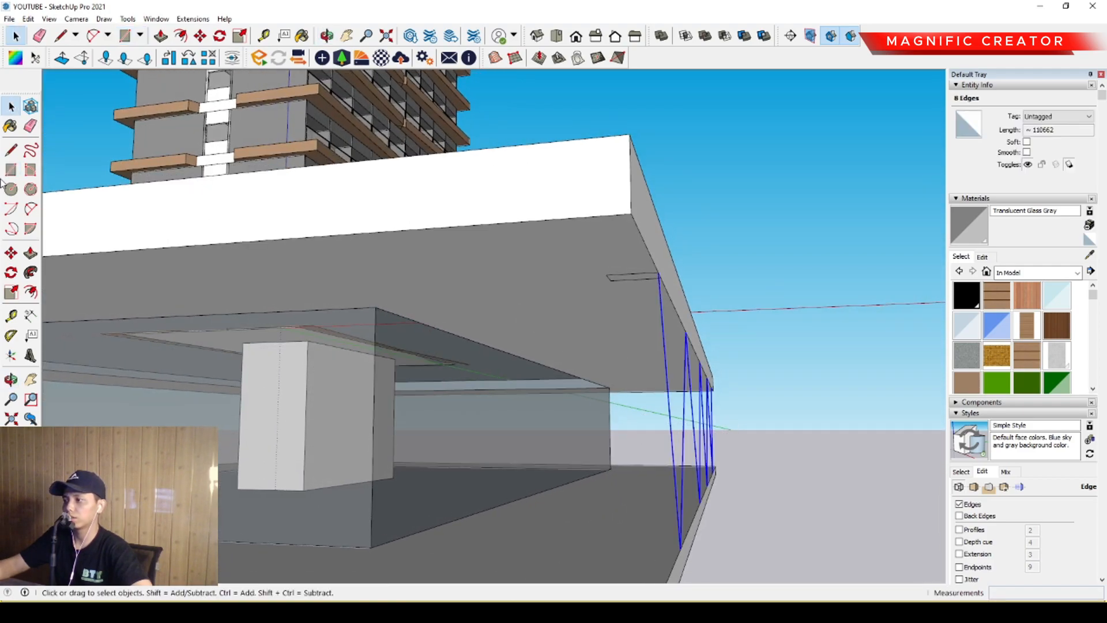
pyautogui.scroll(-2, 639, 279)
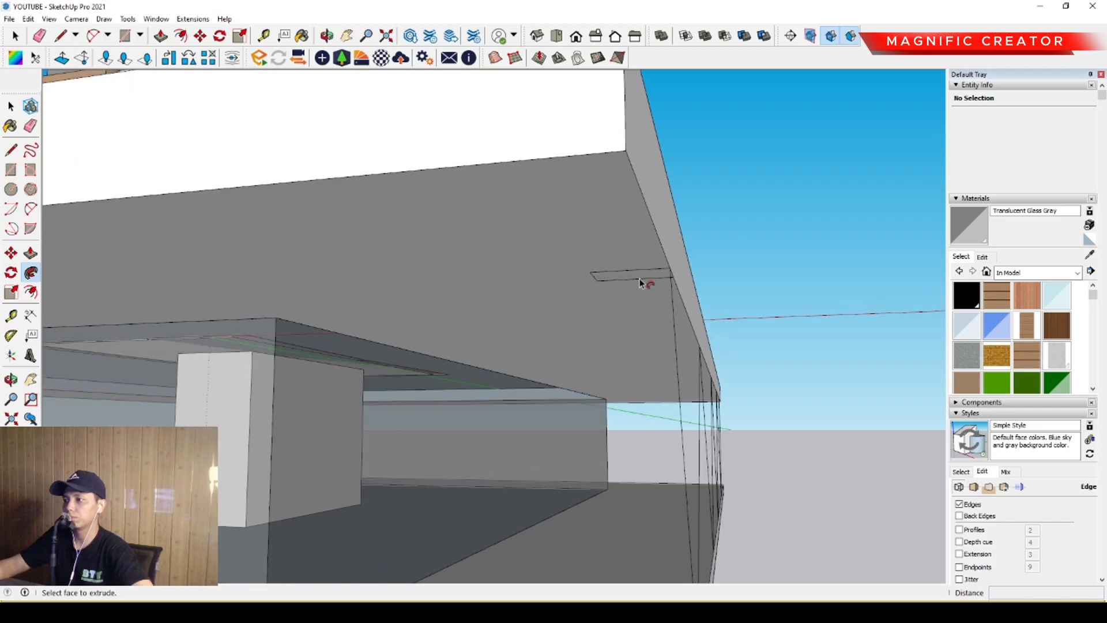
pyautogui.press('space')
pyautogui.moveTo(582, 306); pyautogui.dragTo(502, 397, button='middle')
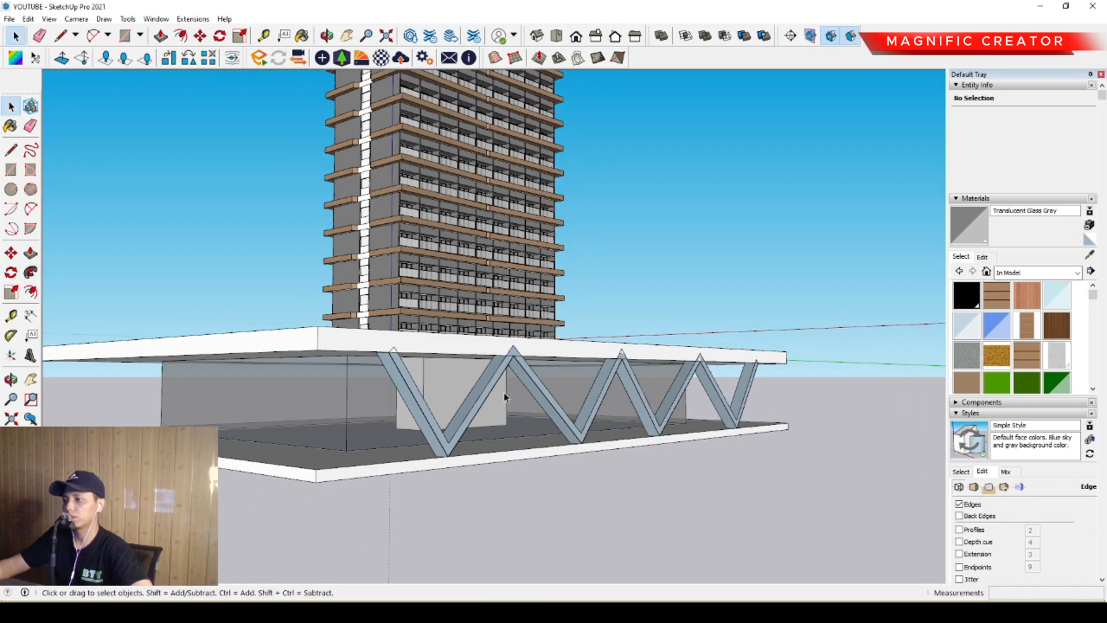
# Step: Delete the zigzag beam between the roof slab and the base plate
pyautogui.moveTo(573, 486); pyautogui.dragTo(380, 408, button='middle')
pyautogui.scroll(-3, 380, 407)
pyautogui.moveTo(513, 467)
pyautogui.mouseDown(button='middle')
pyautogui.moveTo(524, 440)
pyautogui.moveTo(402, 448)
pyautogui.moveTo(507, 451)
pyautogui.mouseUp(button='middle')
pyautogui.scroll(2, 434, 468)
pyautogui.press('Delete')
# Step: Inside the group of the white box in the podium, extend one side face to line up with the tower's corner
pyautogui.moveTo(420, 442); pyautogui.dragTo(501, 446, button='middle')
pyautogui.moveTo(390, 455); pyautogui.dragTo(478, 459, button='middle')
pyautogui.keyDown('shift'); pyautogui.moveTo(356, 447); pyautogui.dragTo(518, 447, button='middle'); pyautogui.keyUp('shift')
pyautogui.scroll(4, 569, 445)
pyautogui.scroll(3, 569, 442)
pyautogui.moveTo(343, 458); pyautogui.dragTo(640, 488, button='middle')
pyautogui.scroll(2, 369, 464)
pyautogui.scroll(7, 198, 399)
pyautogui.scroll(1, 207, 385)
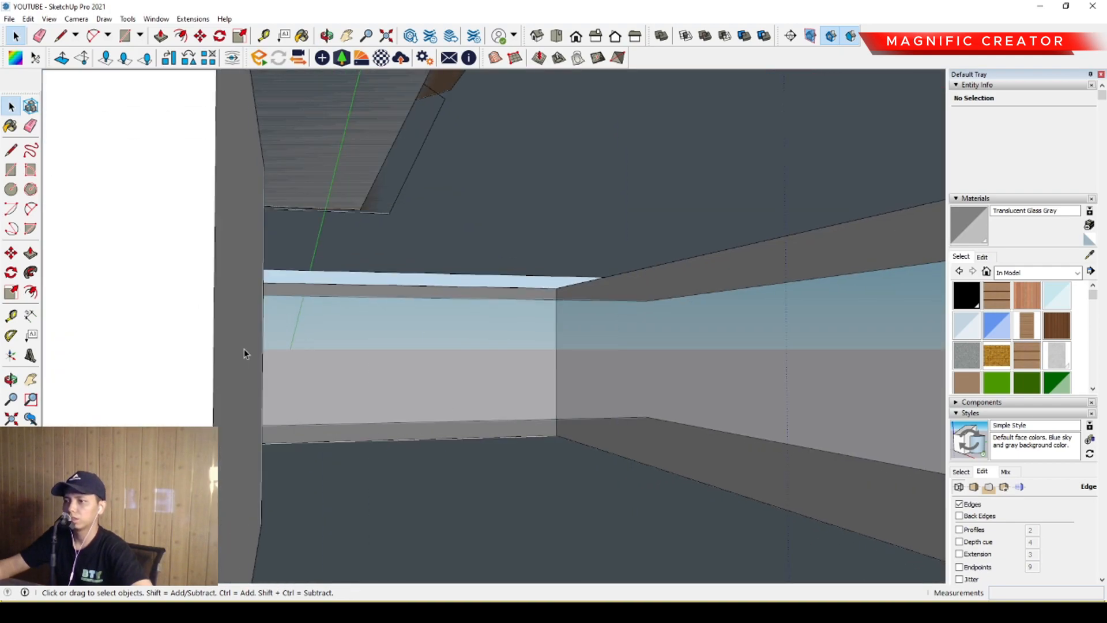
pyautogui.tripleClick(245, 351)
pyautogui.click(245, 351)
pyautogui.press('p')
pyautogui.moveTo(247, 320); pyautogui.dragTo(286, 424, button='middle')
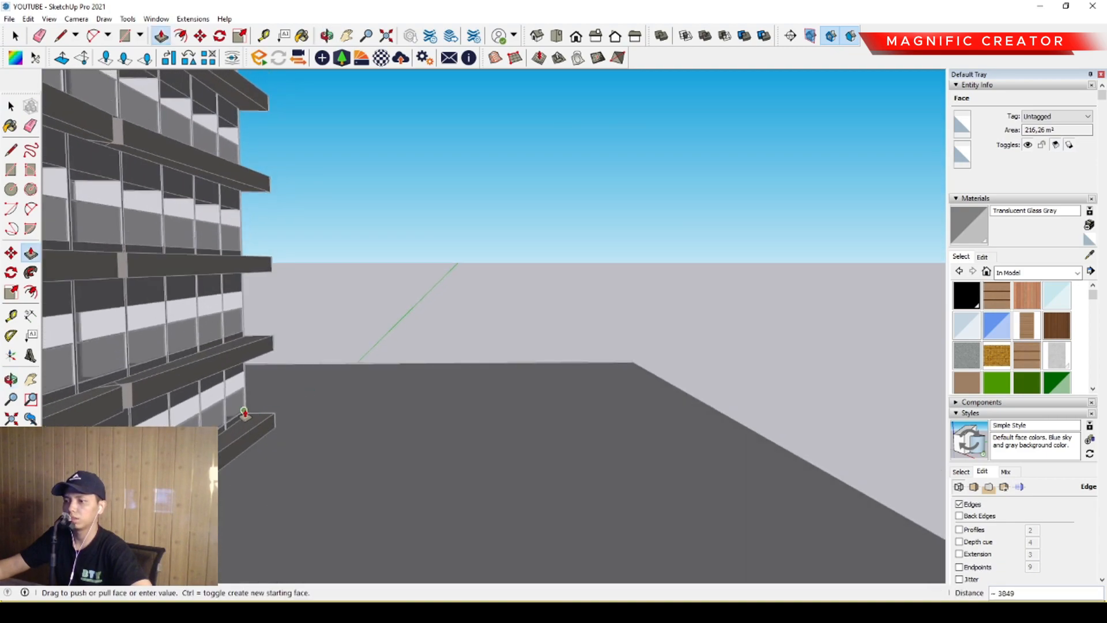
pyautogui.scroll(-6, 342, 428)
# Step: Extend the box's opposite side face to line up with the other end of the tower
pyautogui.moveTo(348, 404); pyautogui.dragTo(306, 289, button='middle')
pyautogui.scroll(6, 400, 404)
pyautogui.moveTo(441, 422); pyautogui.dragTo(911, 496, button='middle')
pyautogui.scroll(4, 464, 448)
pyautogui.moveTo(391, 415); pyautogui.dragTo(594, 414, button='middle')
pyautogui.click(502, 295)
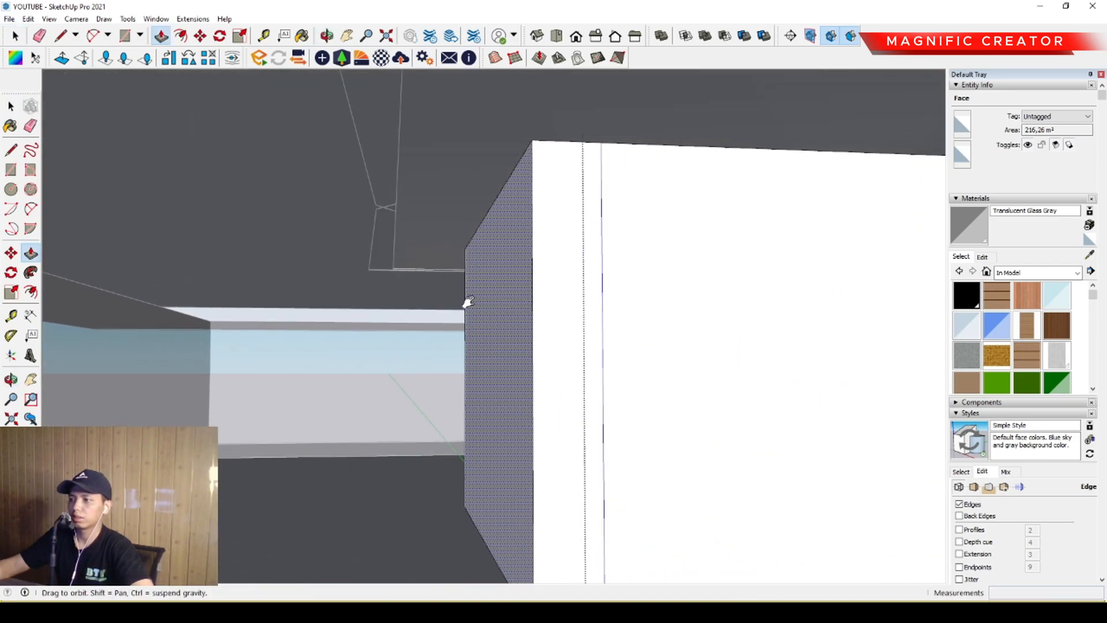
pyautogui.scroll(-5, 525, 375)
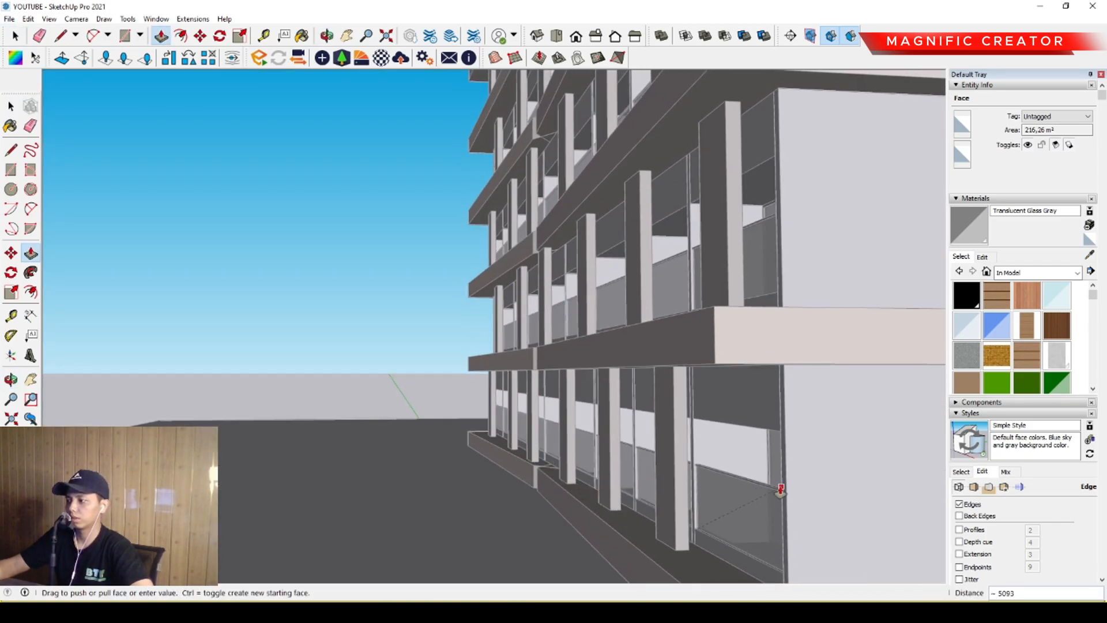
pyautogui.scroll(-5, 562, 477)
pyautogui.scroll(5, 442, 288)
# Step: Extend one of the box's two remaining side faces to line up with the tower's outer wall
pyautogui.moveTo(557, 442); pyautogui.dragTo(324, 347, button='middle')
pyautogui.scroll(-2, 442, 289)
pyautogui.scroll(2, 596, 308)
pyautogui.scroll(4, 696, 358)
pyautogui.moveTo(696, 358); pyautogui.dragTo(427, 498, button='middle')
pyautogui.moveTo(645, 465)
pyautogui.keyDown('shift'); pyautogui.mouseDown(button='middle')
pyautogui.moveTo(663, 473)
pyautogui.moveTo(273, 397)
pyautogui.mouseUp(button='middle'); pyautogui.keyUp('shift')
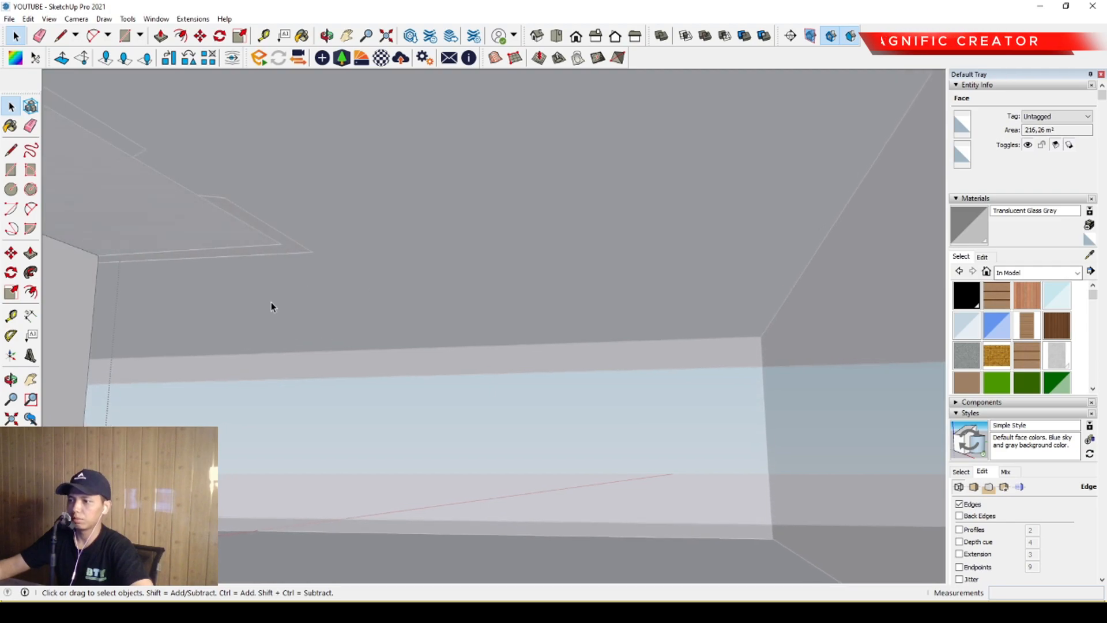
pyautogui.moveTo(134, 306); pyautogui.dragTo(232, 560, button='middle')
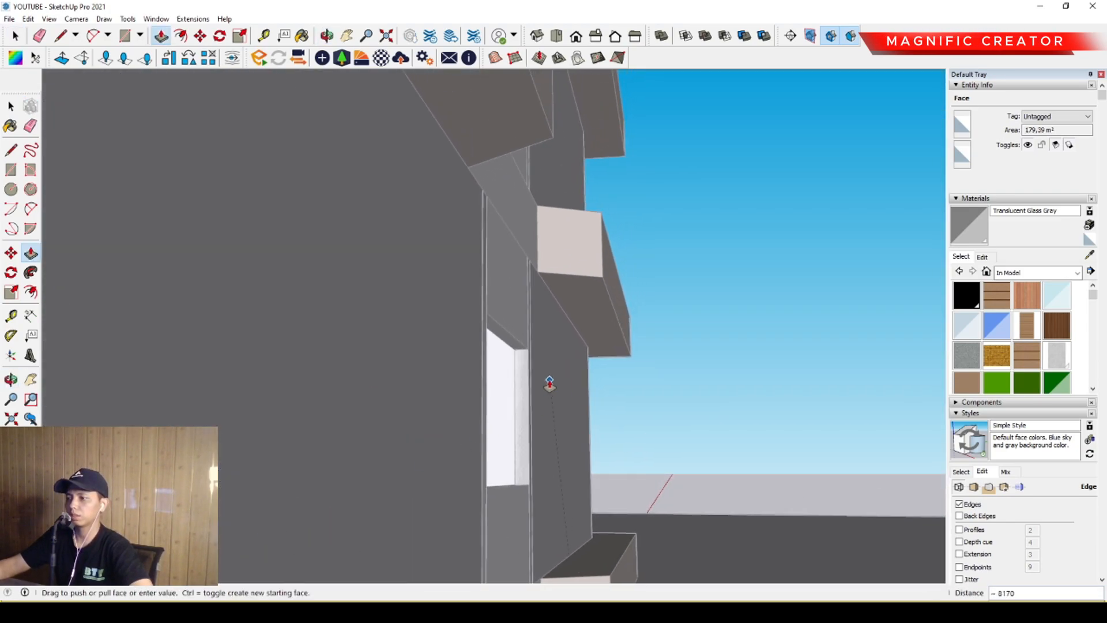
pyautogui.press('space')
# Step: Extend the box's last side face to the tower's wall line and leave the box's group
pyautogui.scroll(-3, 484, 442)
pyautogui.scroll(-6, 483, 441)
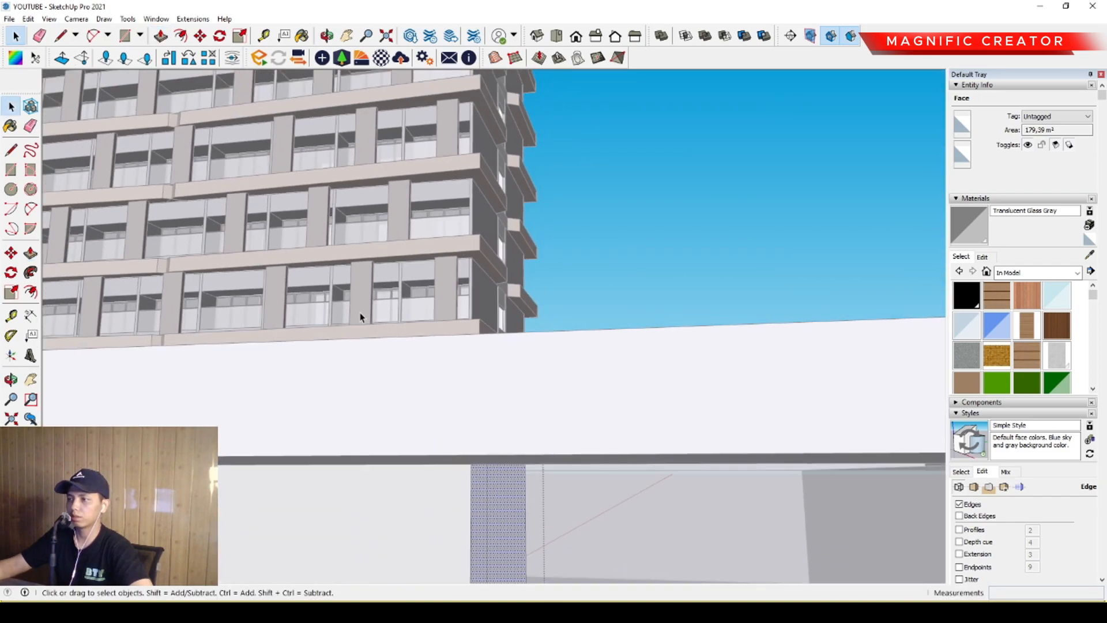
pyautogui.scroll(-3, 360, 317)
pyautogui.keyDown('shift'); pyautogui.moveTo(360, 317); pyautogui.dragTo(551, 382, button='middle'); pyautogui.keyUp('shift')
pyautogui.scroll(3, 380, 462)
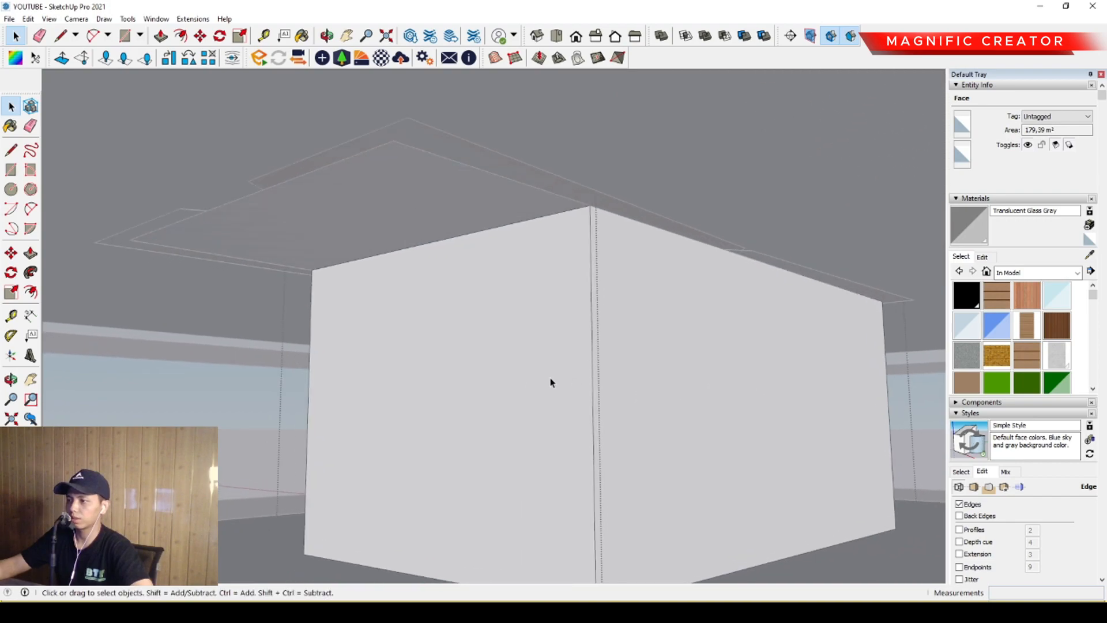
pyautogui.moveTo(309, 311); pyautogui.dragTo(386, 306, button='middle')
pyautogui.press('p')
pyautogui.moveTo(415, 261); pyautogui.dragTo(372, 259, button='middle')
pyautogui.keyDown('shift'); pyautogui.moveTo(319, 233); pyautogui.dragTo(321, 288, button='middle'); pyautogui.keyUp('shift')
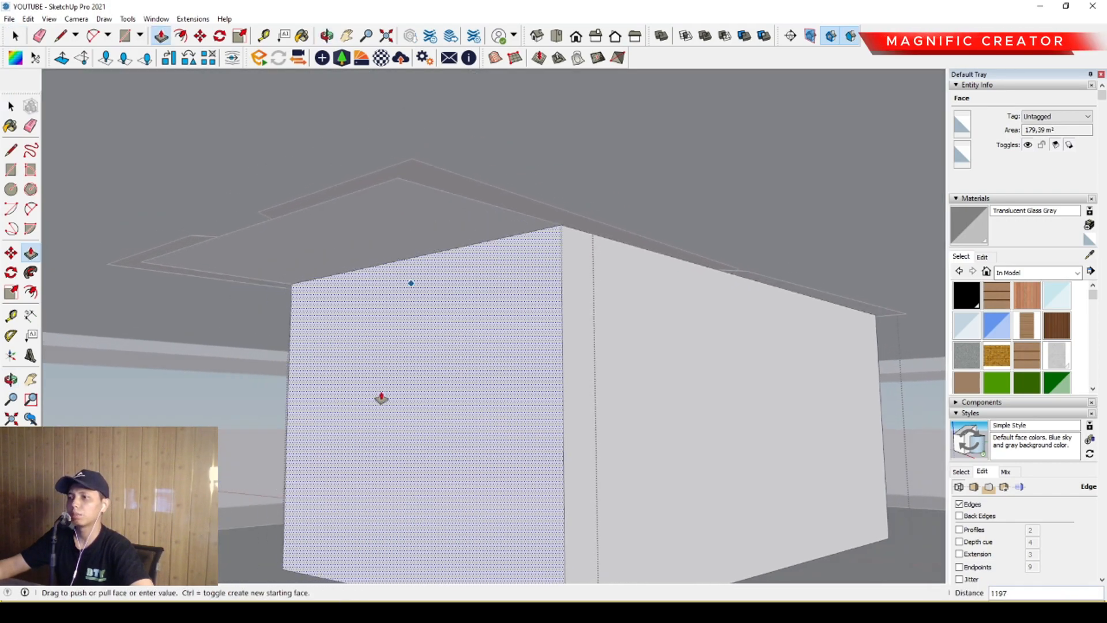
pyautogui.keyDown('shift'); pyautogui.moveTo(343, 207); pyautogui.dragTo(338, 267, button='middle'); pyautogui.keyUp('shift')
pyautogui.keyDown('shift'); pyautogui.moveTo(525, 193); pyautogui.dragTo(481, 415, button='middle'); pyautogui.keyUp('shift')
pyautogui.scroll(-4, 330, 405)
pyautogui.moveTo(330, 405); pyautogui.dragTo(301, 391, button='middle')
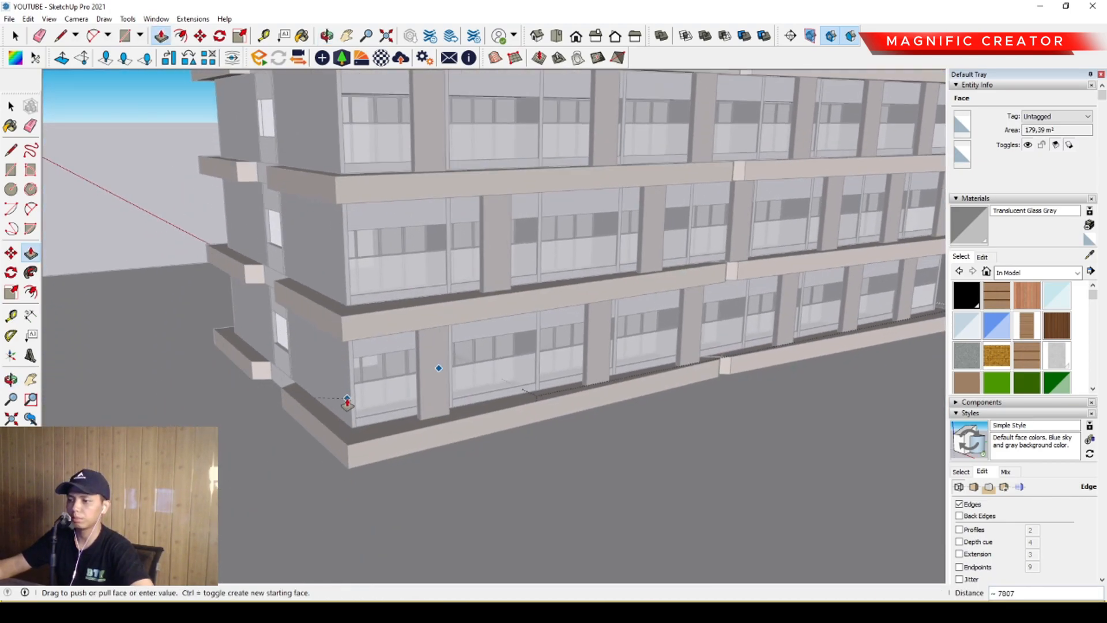
pyautogui.scroll(-5, 341, 336)
pyautogui.moveTo(561, 345); pyautogui.dragTo(496, 277, button='middle')
pyautogui.click(702, 221)
# Step: Inside the podium group, copy the glass block's vertical corner edge along one long wall as an array of 30 divisions
pyautogui.keyDown('shift'); pyautogui.moveTo(531, 343); pyautogui.dragTo(450, 513, button='middle'); pyautogui.keyUp('shift')
pyautogui.scroll(1, 460, 339)
pyautogui.tripleClick(451, 378)
pyautogui.click(442, 382)
pyautogui.press('m')
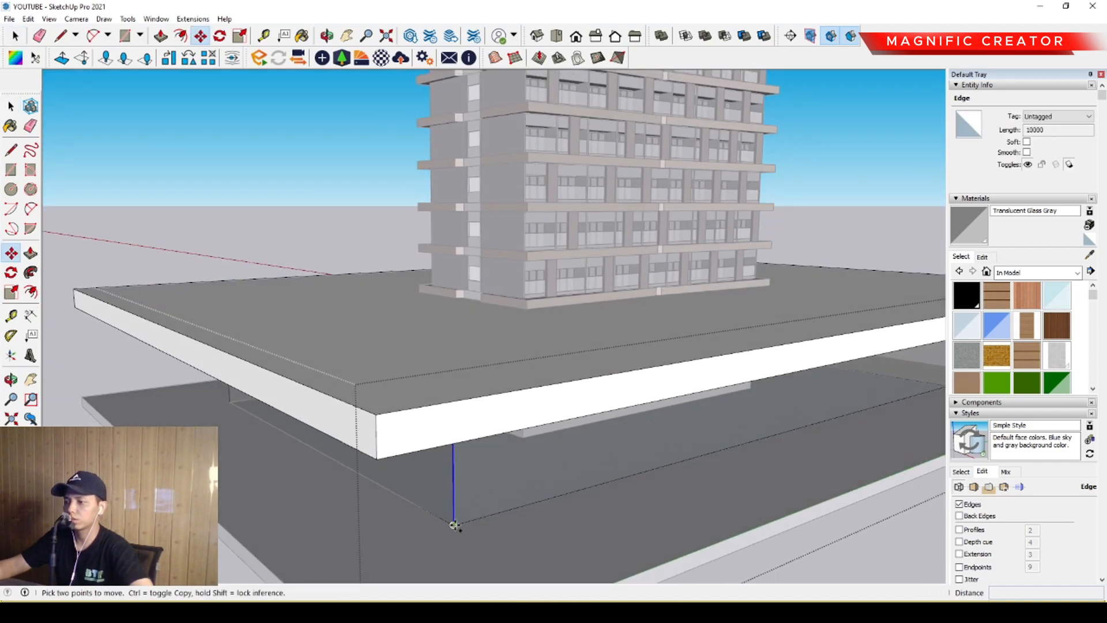
pyautogui.keyDown('shift'); pyautogui.moveTo(601, 485); pyautogui.dragTo(156, 511, button='middle'); pyautogui.keyUp('shift')
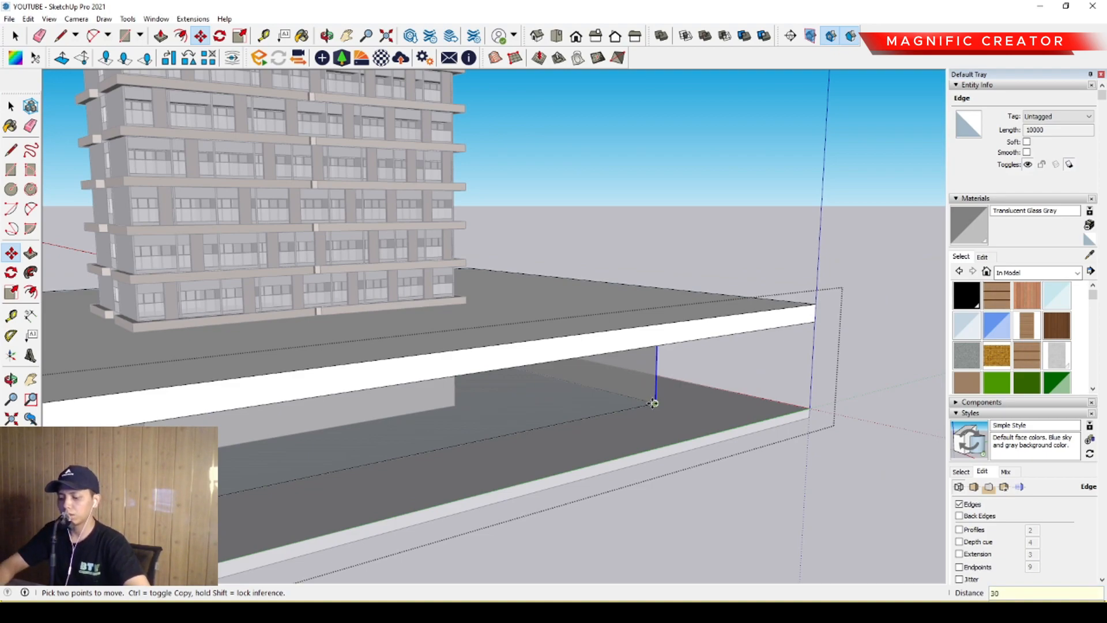
pyautogui.press('space')
# Step: Copy the vertical corner edge along the opposite long glass wall as an array of evenly spaced divisions
pyautogui.scroll(-3, 554, 363)
pyautogui.moveTo(547, 362); pyautogui.dragTo(210, 344, button='middle')
pyautogui.moveTo(686, 415); pyautogui.dragTo(381, 409, button='middle')
pyautogui.click(380, 412)
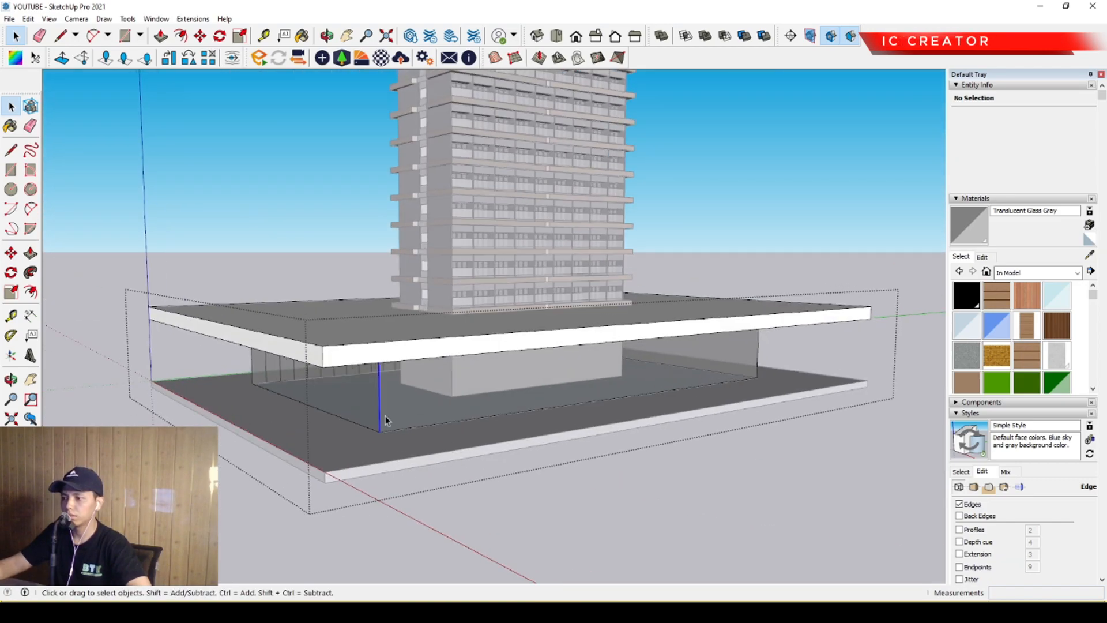
pyautogui.scroll(2, 382, 414)
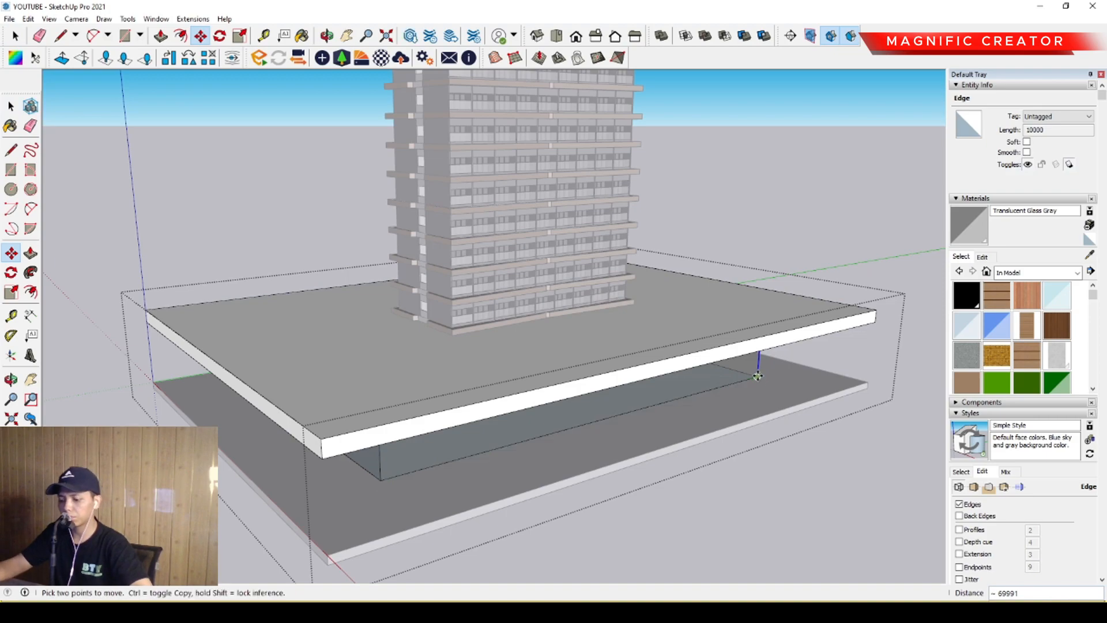
pyautogui.press('Return')
pyautogui.press('space')
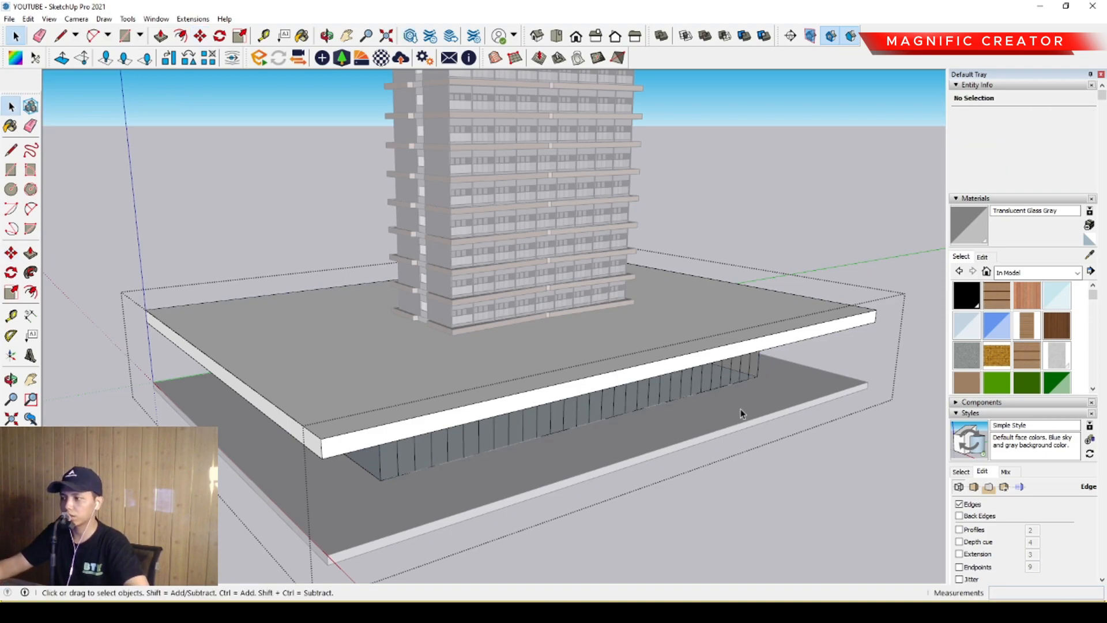
# Step: Copy the vertical corner edge across one short glass wall as an array of 15 divisions
pyautogui.moveTo(738, 409); pyautogui.dragTo(625, 424, button='middle')
pyautogui.scroll(3, 452, 469)
pyautogui.click(440, 465)
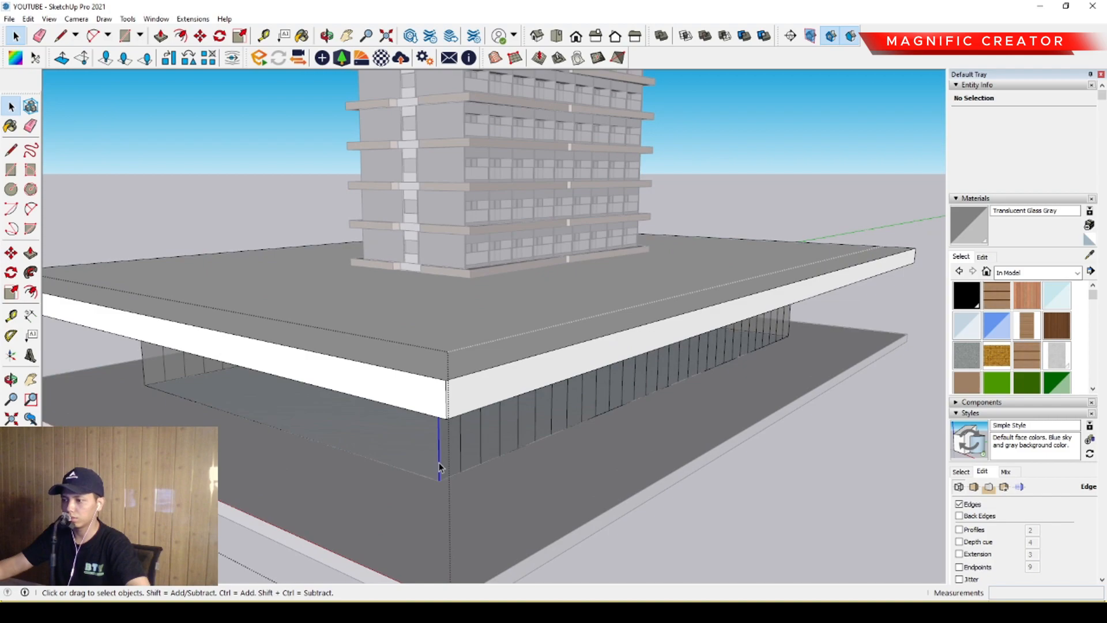
pyautogui.press('m')
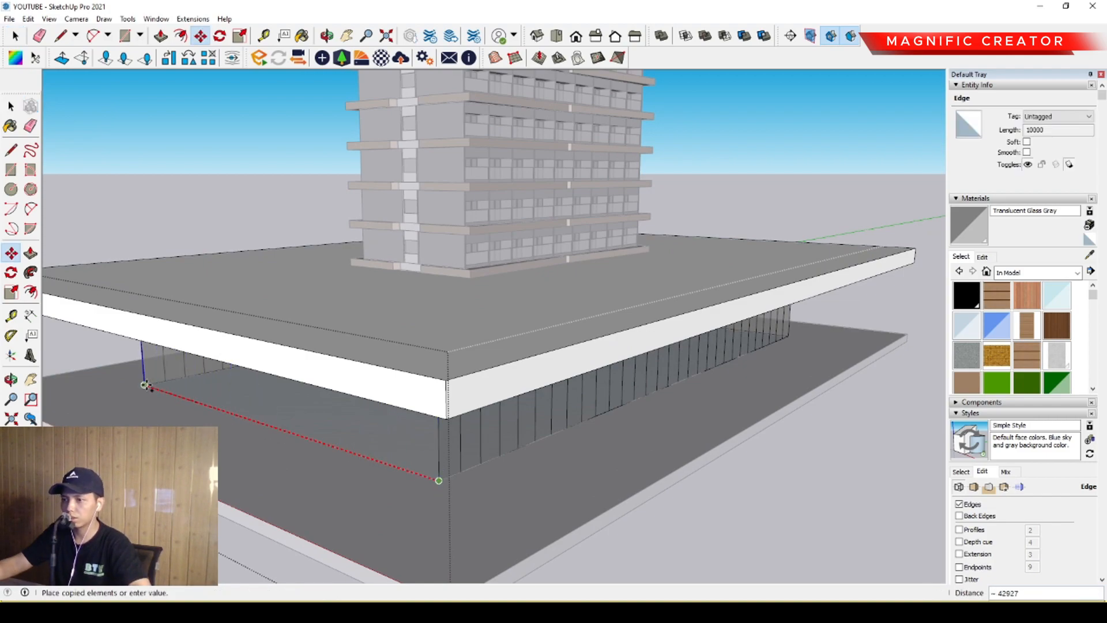
pyautogui.hotkey('ctrl', 't')
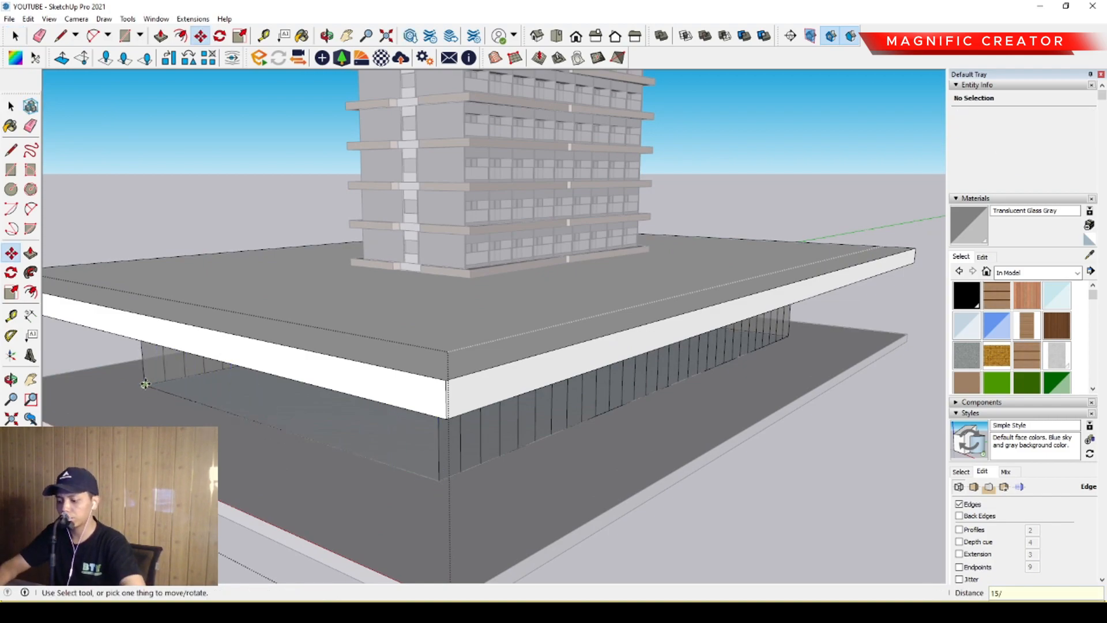
pyautogui.press('space')
# Step: Divide the remaining short glass wall into 15 parts with copies of its corner edge and leave the podium group
pyautogui.moveTo(807, 424); pyautogui.dragTo(369, 417, button='middle')
pyautogui.click(358, 411)
pyautogui.scroll(3, 358, 411)
pyautogui.press('m')
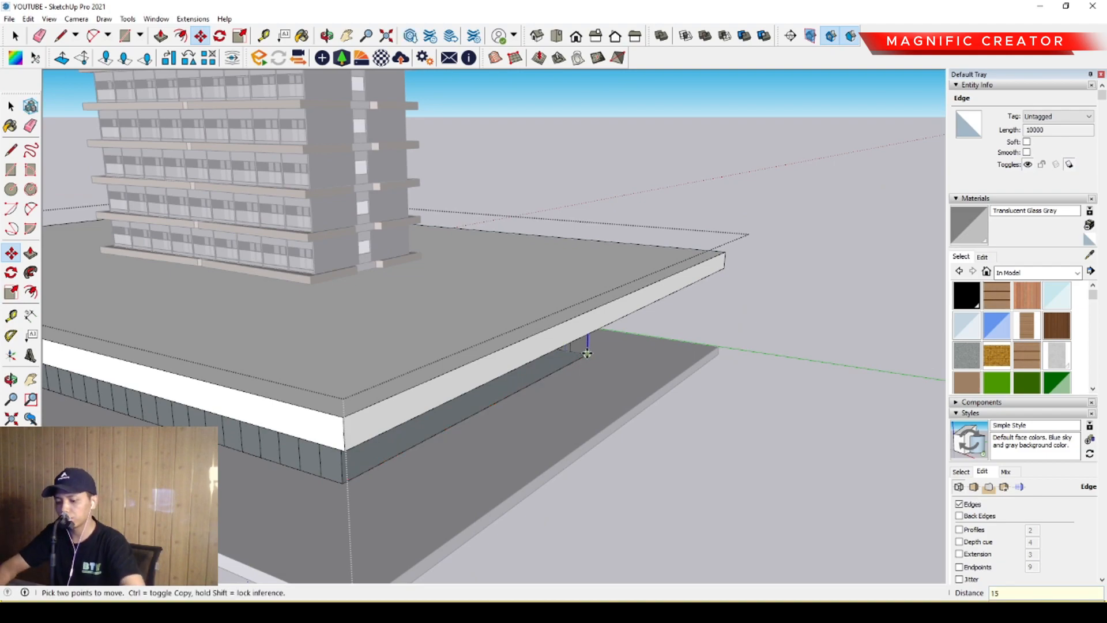
pyautogui.press('space')
pyautogui.click(564, 391)
pyautogui.scroll(-4, 605, 358)
pyautogui.click(675, 234)
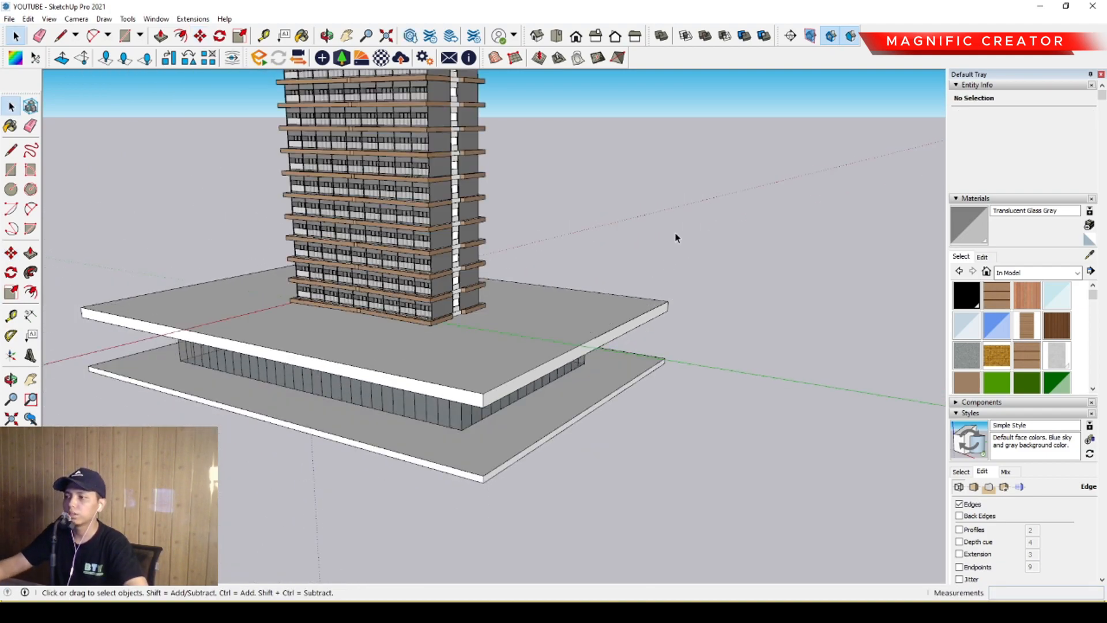
# Step: Draw a rectangle on the base plate near its corner and push it up to the underside of the roof slab
pyautogui.scroll(-1, 596, 311)
pyautogui.moveTo(576, 353); pyautogui.dragTo(526, 393, button='middle')
pyautogui.scroll(3, 292, 389)
pyautogui.scroll(6, 531, 373)
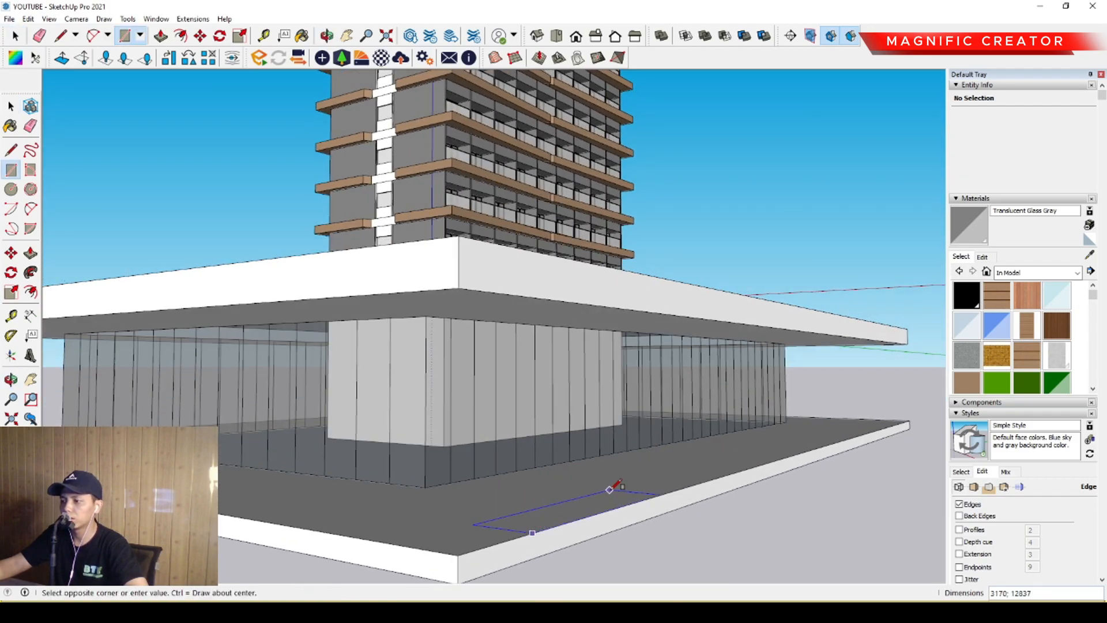
pyautogui.scroll(2, 614, 486)
pyautogui.click(616, 507)
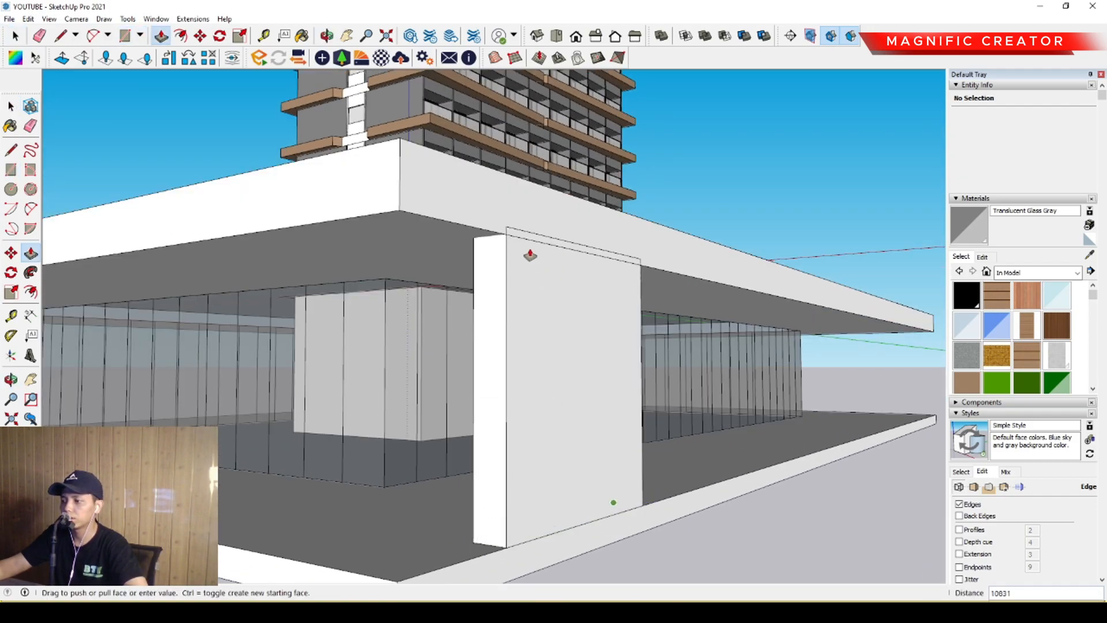
pyautogui.press('space')
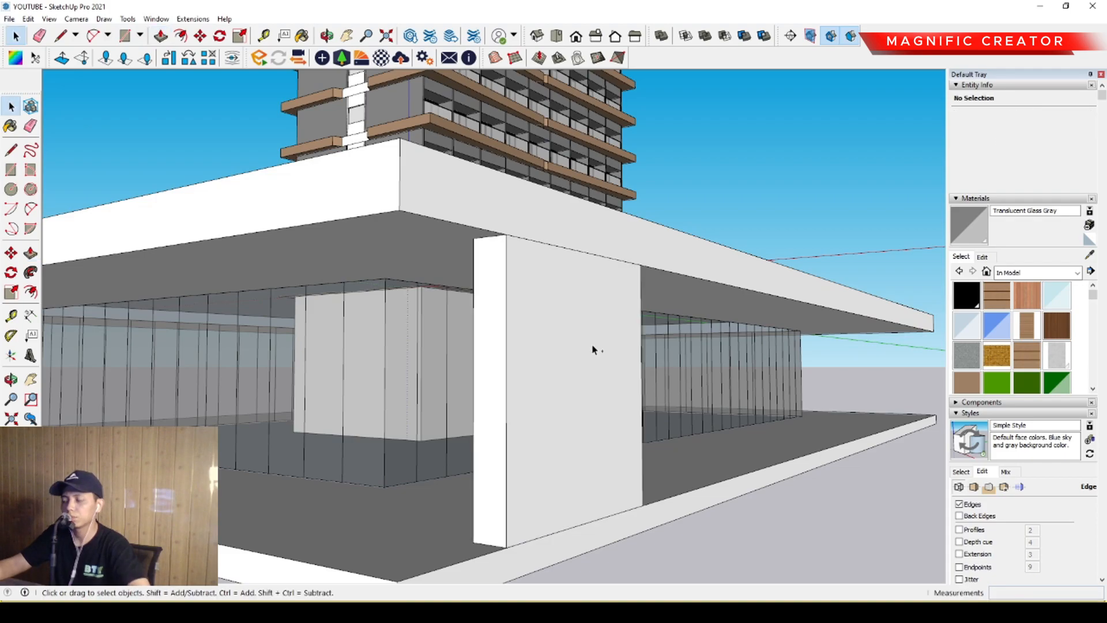
# Step: Group the new support wall and place two copies of it along the podium's long side
pyautogui.tripleClick(576, 308)
pyautogui.scroll(-3, 486, 309)
pyautogui.moveTo(487, 309); pyautogui.dragTo(236, 421, button='middle')
pyautogui.scroll(-2, 338, 361)
pyautogui.scroll(1, 244, 422)
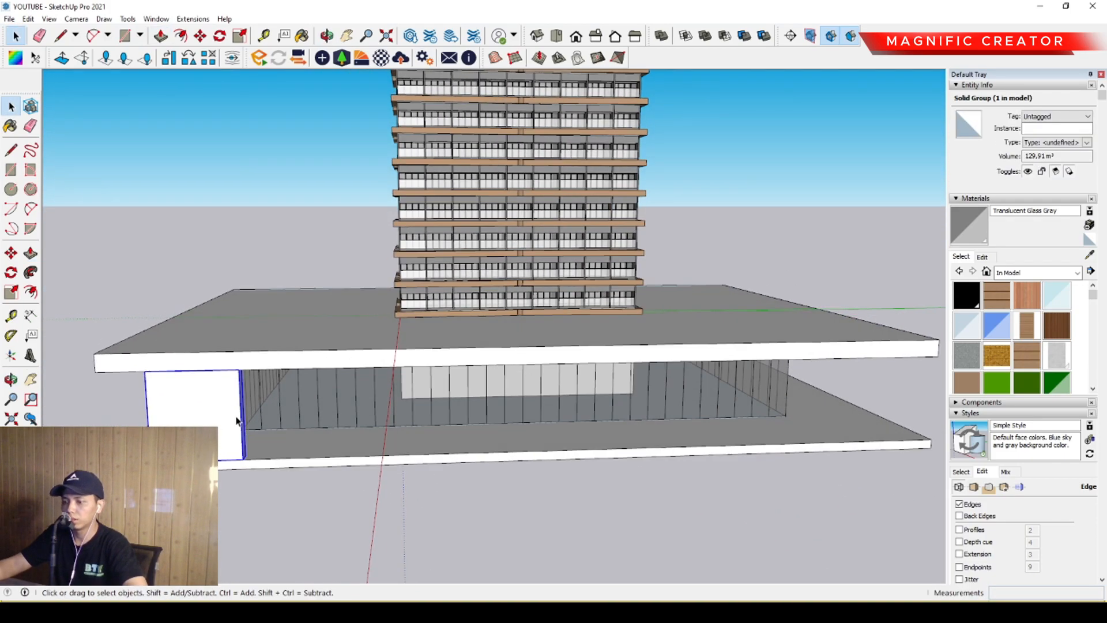
pyautogui.press('ctrl')
pyautogui.click(263, 445)
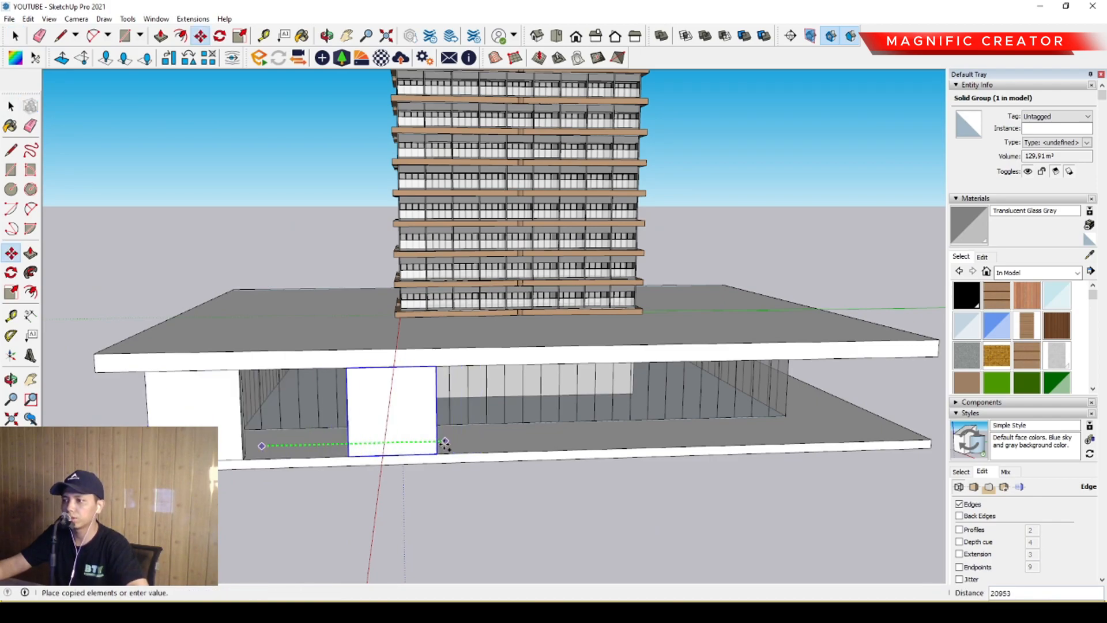
pyautogui.moveTo(582, 434); pyautogui.dragTo(380, 438, button='middle')
pyautogui.scroll(-2, 464, 412)
pyautogui.click(354, 436)
pyautogui.press('space')
# Step: Copy the last support wall over to the podium's adjacent short side
pyautogui.scroll(4, 363, 438)
pyautogui.press('ctrl')
pyautogui.click(382, 446)
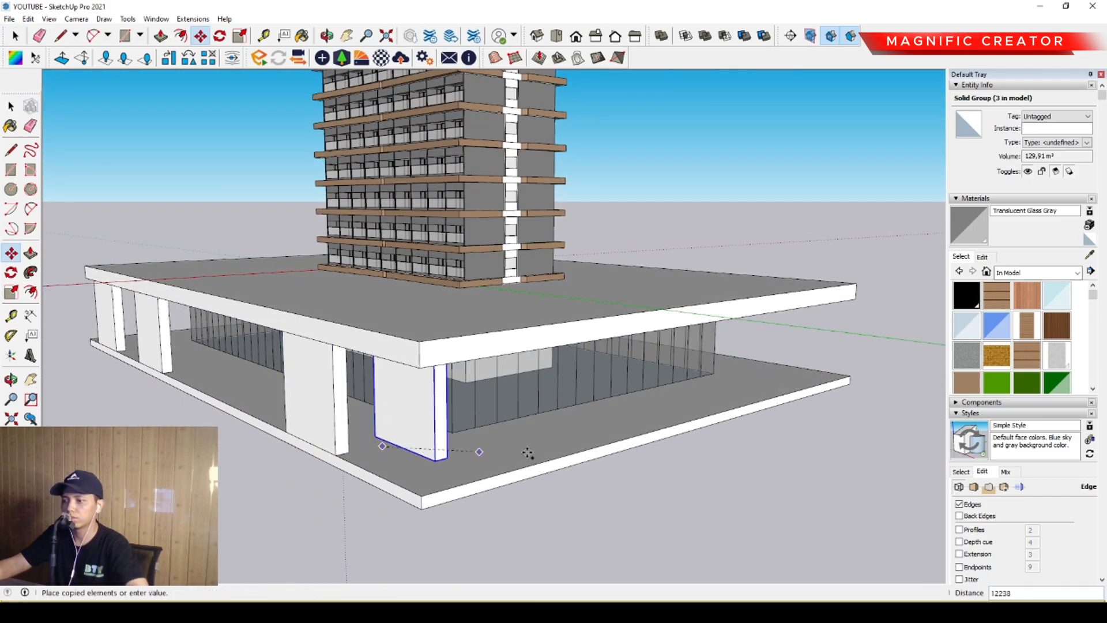
pyautogui.click(568, 441)
pyautogui.press('space')
# Step: Rotate the copied support wall so it runs parallel to the podium's short side
pyautogui.scroll(2, 490, 446)
pyautogui.moveTo(484, 438); pyautogui.dragTo(479, 477, button='middle')
pyautogui.press('q')
pyautogui.click(493, 468)
pyautogui.click(433, 507)
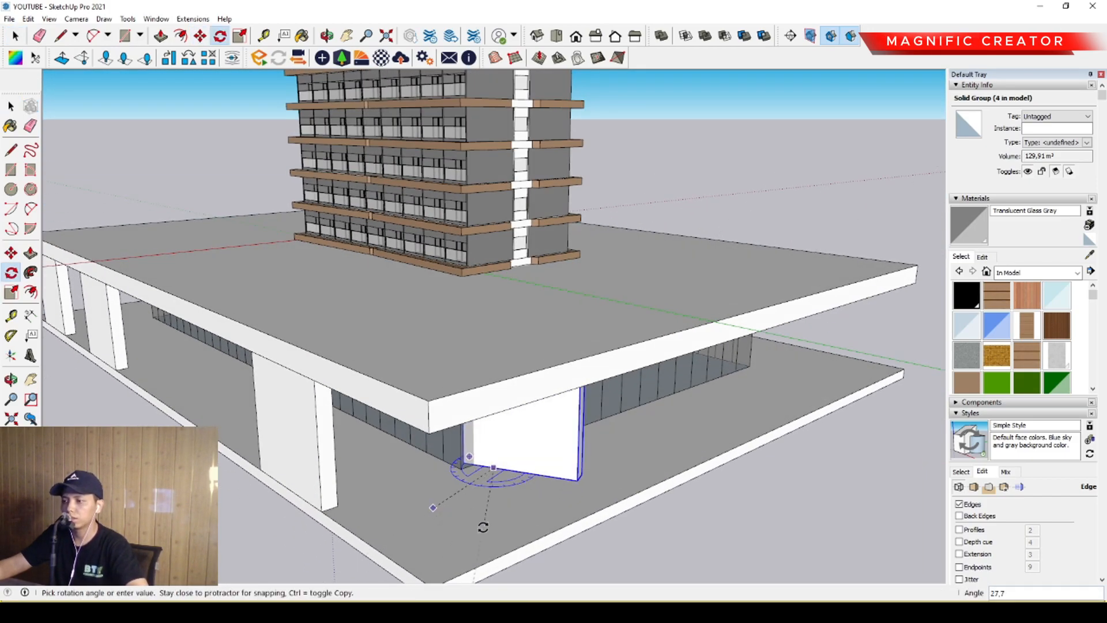
pyautogui.press('space')
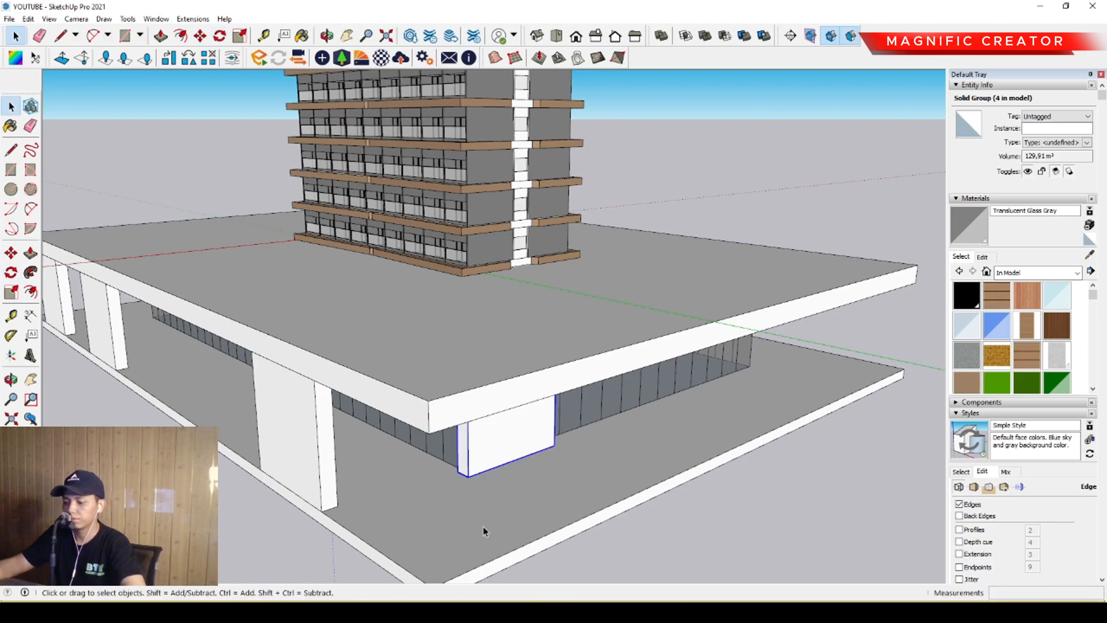
# Step: Move the rotated support wall to the outer edge of the podium's short side and place two copies along that side
pyautogui.click(468, 477)
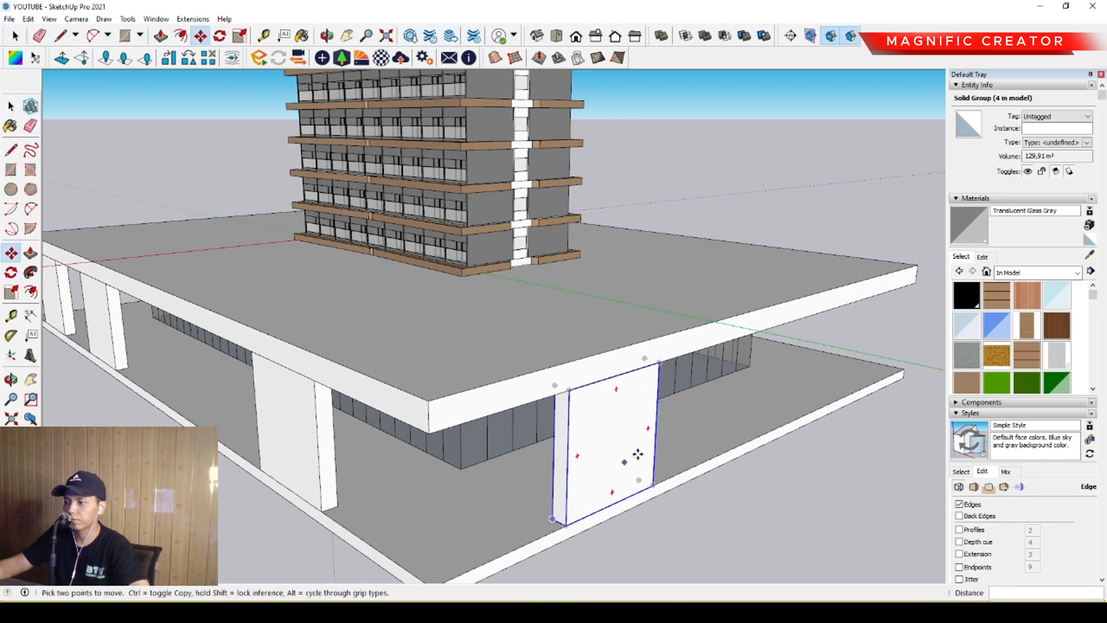
pyautogui.moveTo(632, 456); pyautogui.dragTo(452, 479, button='middle')
pyautogui.press('ctrl')
pyautogui.click(407, 462)
pyautogui.press('ctrl')
pyautogui.click(524, 464)
pyautogui.press('ctrl')
pyautogui.click(505, 462)
pyautogui.click(771, 462)
pyautogui.press('space')
pyautogui.scroll(-3, 756, 456)
pyautogui.moveTo(755, 455); pyautogui.dragTo(371, 316, button='middle')
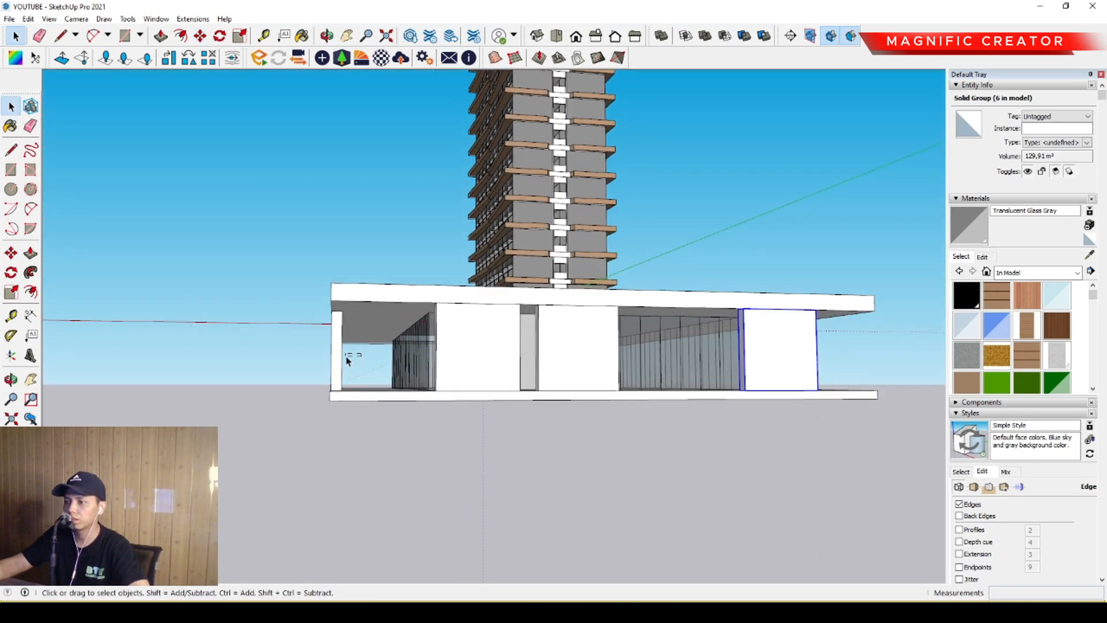
# Step: Copy the rows of three support walls across to the opposite sides of the podium
pyautogui.moveTo(378, 367); pyautogui.dragTo(335, 413, button='middle')
pyautogui.click(291, 436)
pyautogui.keyDown('shift'); pyautogui.moveTo(827, 373); pyautogui.dragTo(140, 356, button='middle'); pyautogui.keyUp('shift')
pyautogui.moveTo(346, 382); pyautogui.dragTo(338, 356, button='middle')
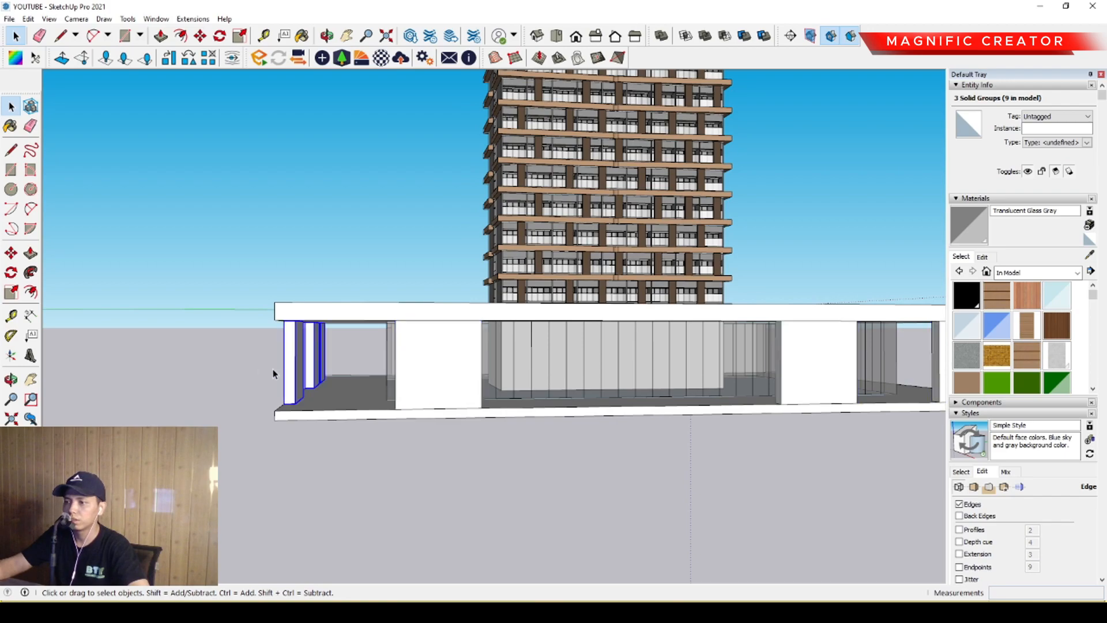
pyautogui.moveTo(274, 374); pyautogui.dragTo(335, 414, button='middle')
pyautogui.scroll(2, 335, 414)
pyautogui.press('m')
pyautogui.press('ctrl')
pyautogui.click(301, 423)
pyautogui.keyDown('shift'); pyautogui.moveTo(882, 352); pyautogui.dragTo(458, 410, button='middle'); pyautogui.keyUp('shift')
pyautogui.click(467, 398)
pyautogui.press('space')
pyautogui.scroll(-3, 468, 416)
pyautogui.moveTo(506, 462); pyautogui.dragTo(398, 430, button='middle')
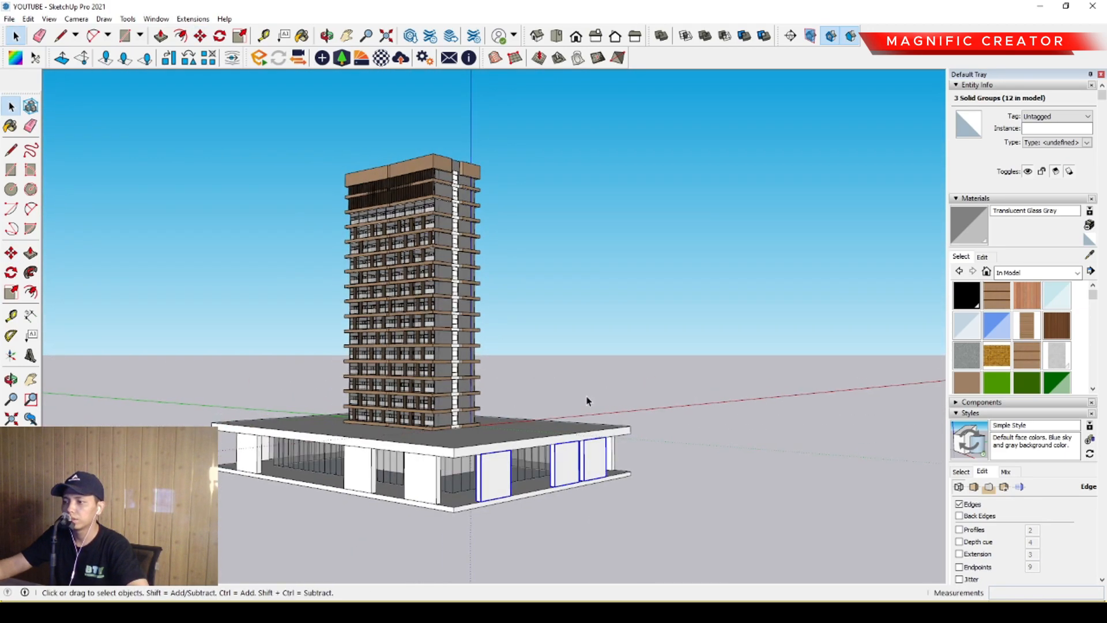
# Step: Examine the arrangement of support walls around the podium from several sides
pyautogui.click(570, 401)
pyautogui.scroll(2, 446, 465)
pyautogui.keyDown('shift'); pyautogui.moveTo(446, 466); pyautogui.dragTo(496, 413, button='middle'); pyautogui.keyUp('shift')
pyautogui.moveTo(496, 413); pyautogui.dragTo(542, 415, button='middle')
pyautogui.scroll(-3, 438, 418)
pyautogui.moveTo(375, 425); pyautogui.dragTo(617, 456, button='middle')
pyautogui.scroll(3, 476, 459)
pyautogui.keyDown('shift'); pyautogui.moveTo(507, 424); pyautogui.dragTo(507, 449, button='middle'); pyautogui.keyUp('shift')
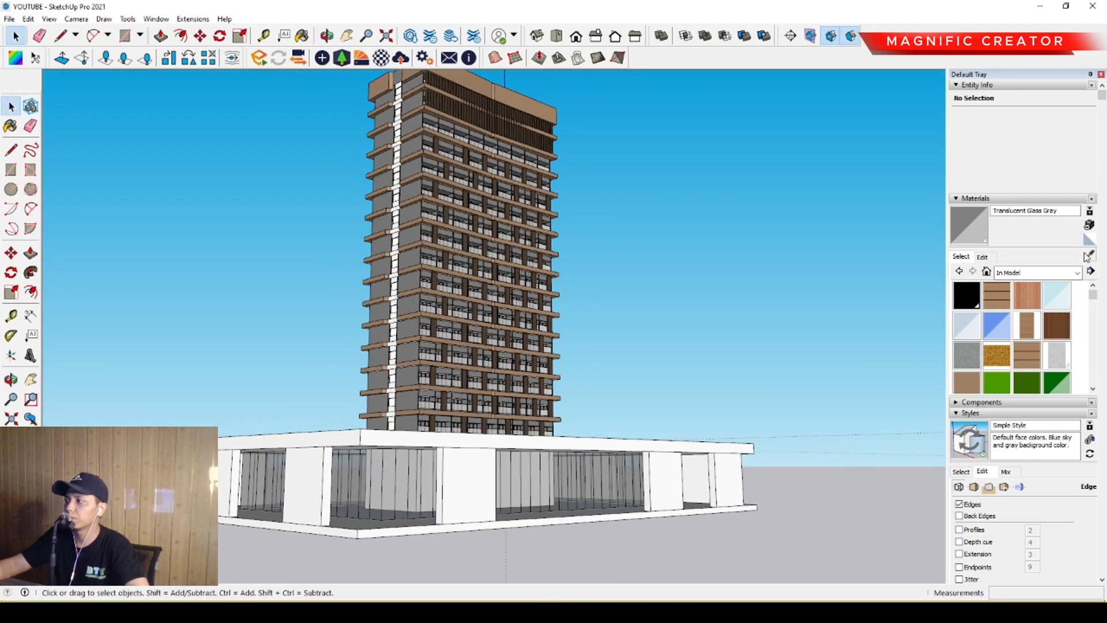
# Step: Sample the tan Color C07 material from a tower slab and paint the podium's support walls with it
pyautogui.click(1086, 255)
pyautogui.scroll(5, 447, 291)
pyautogui.click(427, 287)
pyautogui.scroll(-4, 476, 349)
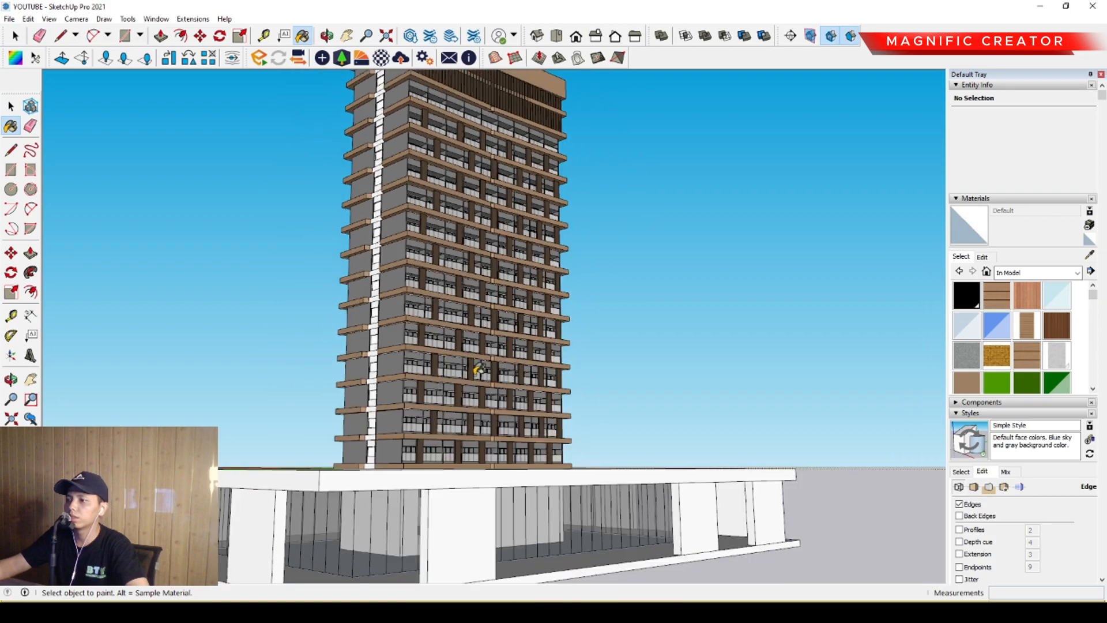
pyautogui.keyDown('shift'); pyautogui.moveTo(478, 348); pyautogui.dragTo(482, 298, button='middle'); pyautogui.keyUp('shift')
pyautogui.scroll(5, 492, 286)
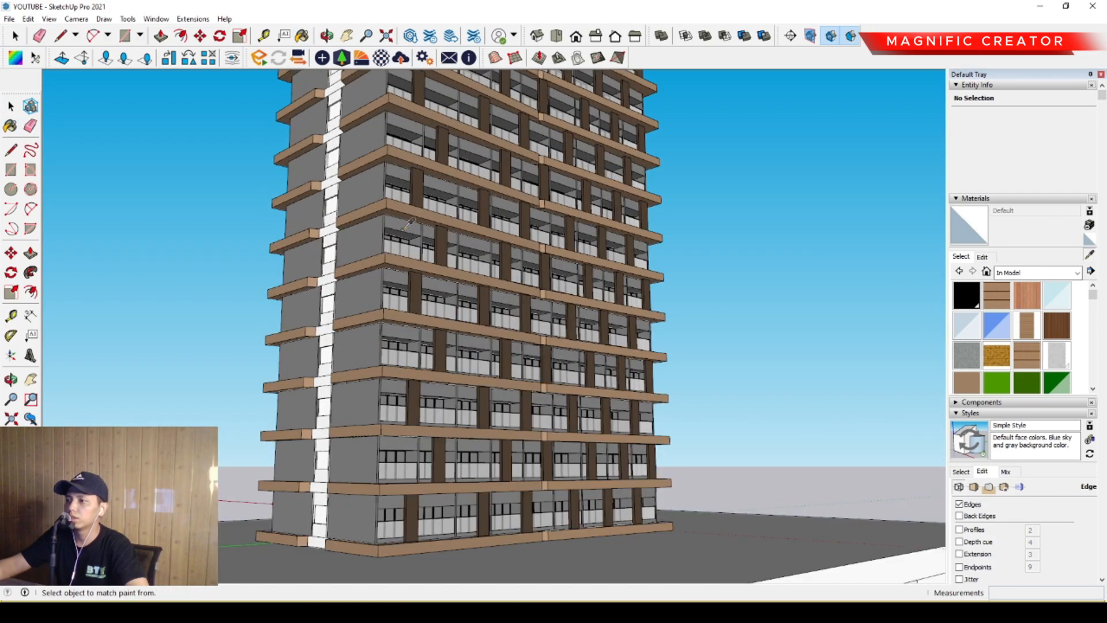
pyautogui.click(396, 259)
pyautogui.scroll(-3, 513, 259)
pyautogui.scroll(-4, 512, 260)
pyautogui.click(522, 438)
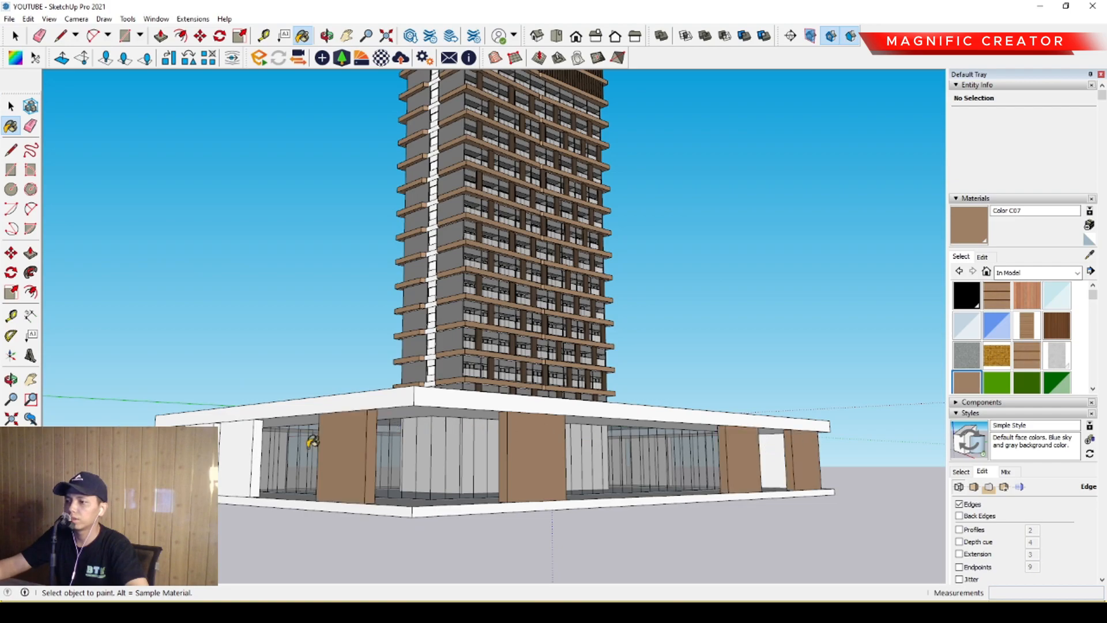
pyautogui.moveTo(519, 450); pyautogui.dragTo(465, 462, button='middle')
pyautogui.click(465, 462)
pyautogui.moveTo(239, 447)
pyautogui.mouseDown(button='middle')
pyautogui.moveTo(494, 460)
pyautogui.moveTo(401, 443)
pyautogui.moveTo(469, 415)
pyautogui.moveTo(559, 415)
pyautogui.moveTo(529, 473)
pyautogui.moveTo(427, 441)
pyautogui.mouseUp(button='middle')
pyautogui.press('space')
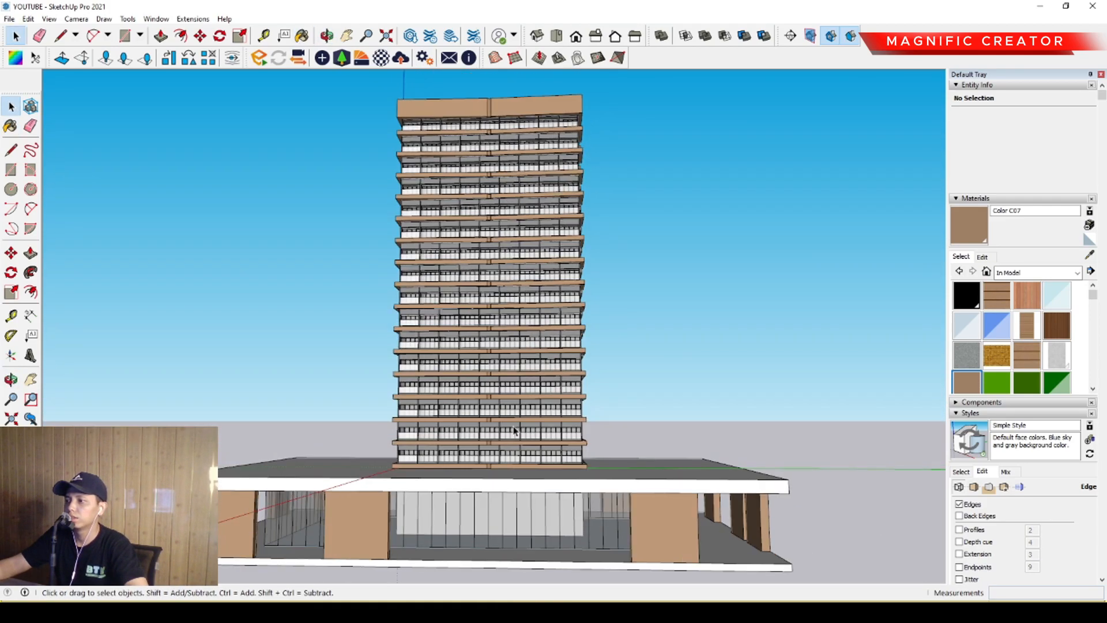
# Step: Sample the dark brown "new shading" material from one of the tower's facade panels
pyautogui.click(1089, 254)
pyautogui.scroll(10, 352, 423)
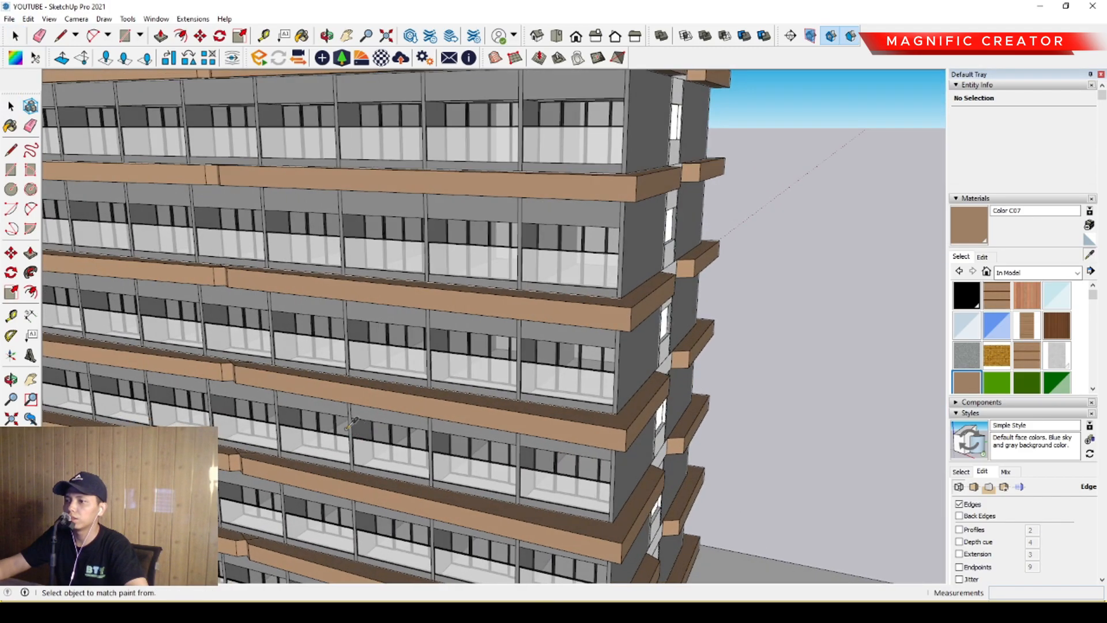
pyautogui.moveTo(474, 387); pyautogui.dragTo(634, 319, button='middle')
pyautogui.scroll(-5, 440, 405)
pyautogui.moveTo(635, 319); pyautogui.dragTo(452, 294)
pyautogui.scroll(5, 452, 290)
pyautogui.click(453, 289)
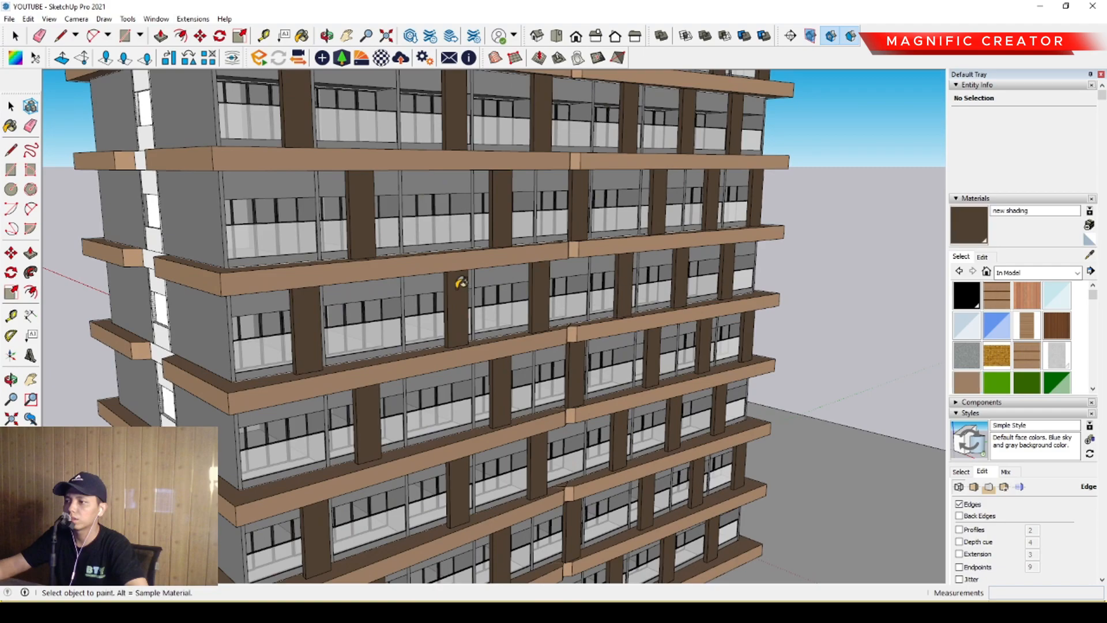
# Step: Paint the edge faces of the podium's roof slab with the dark brown "new shading" material inside its group
pyautogui.scroll(-6, 564, 256)
pyautogui.scroll(-5, 564, 253)
pyautogui.moveTo(489, 381); pyautogui.dragTo(457, 356, button='middle')
pyautogui.press('space')
pyautogui.tripleClick(457, 357)
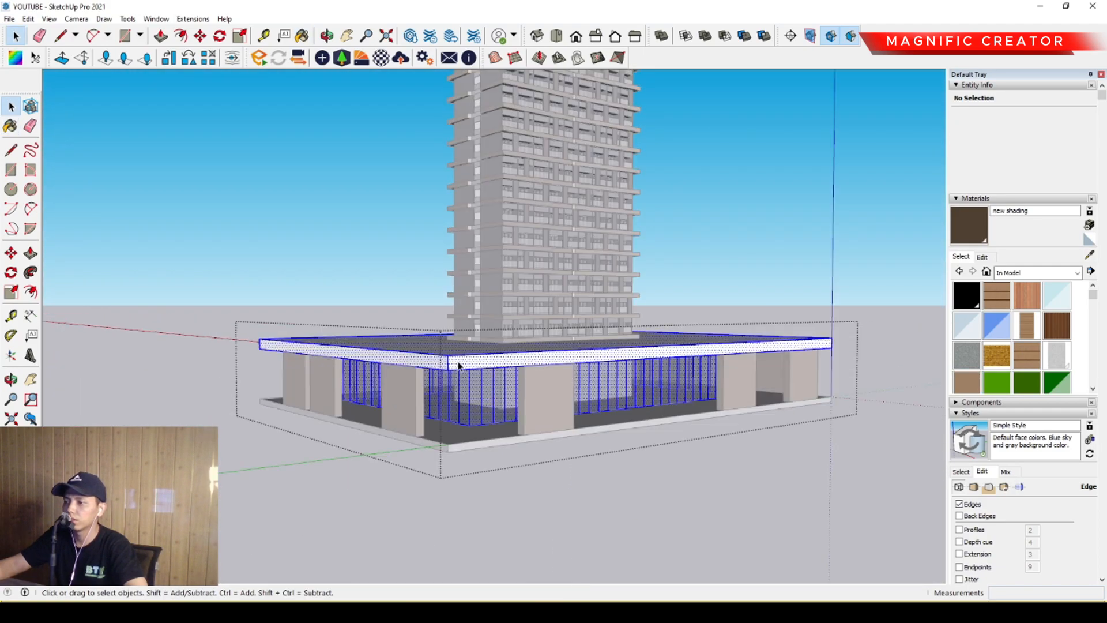
pyautogui.scroll(3, 459, 357)
pyautogui.hotkey('ctrl', 't')
pyautogui.press('b')
pyautogui.click(447, 357)
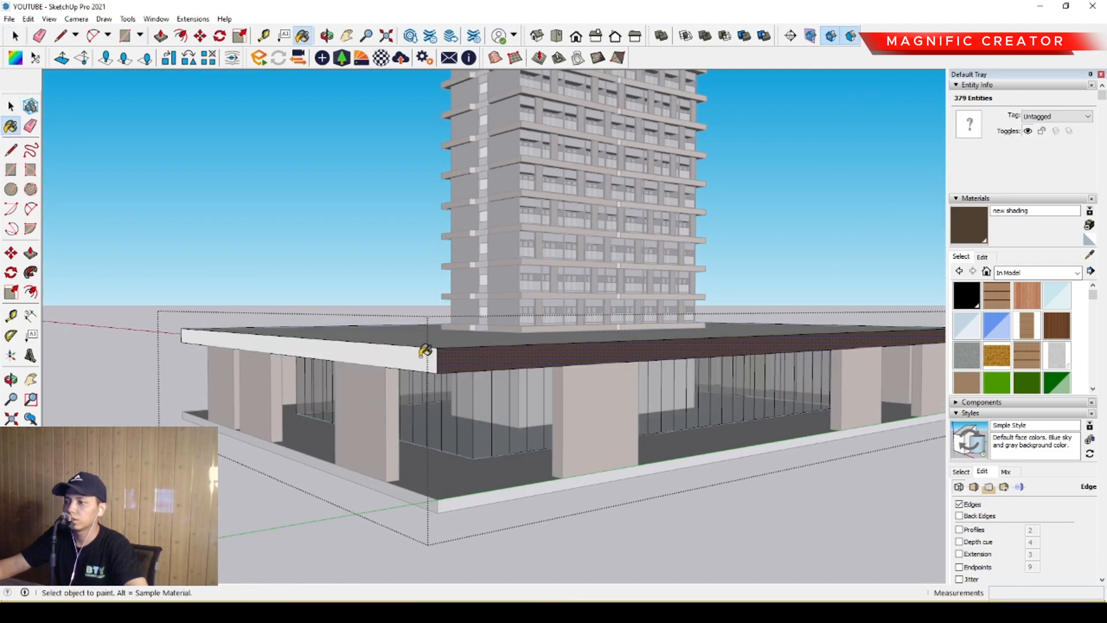
pyautogui.moveTo(291, 365)
pyautogui.mouseDown(button='middle')
pyautogui.moveTo(502, 346)
pyautogui.moveTo(448, 329)
pyautogui.moveTo(749, 370)
pyautogui.mouseUp(button='middle')
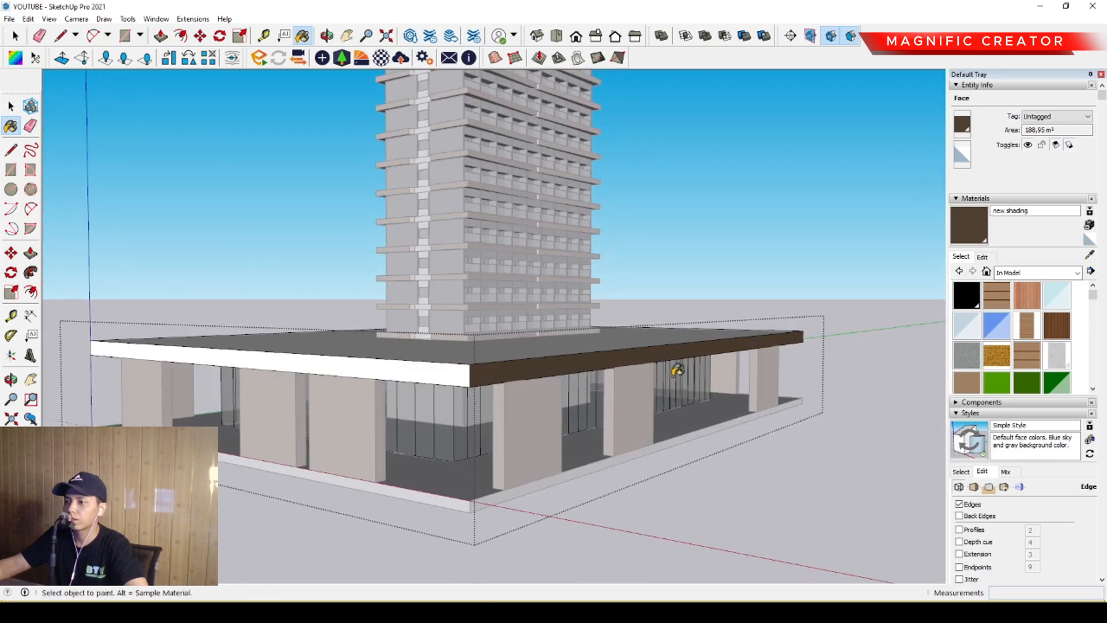
pyautogui.click(436, 370)
pyautogui.press('space')
pyautogui.moveTo(444, 369); pyautogui.dragTo(742, 346, button='middle')
pyautogui.scroll(-4, 552, 364)
pyautogui.press('Escape')
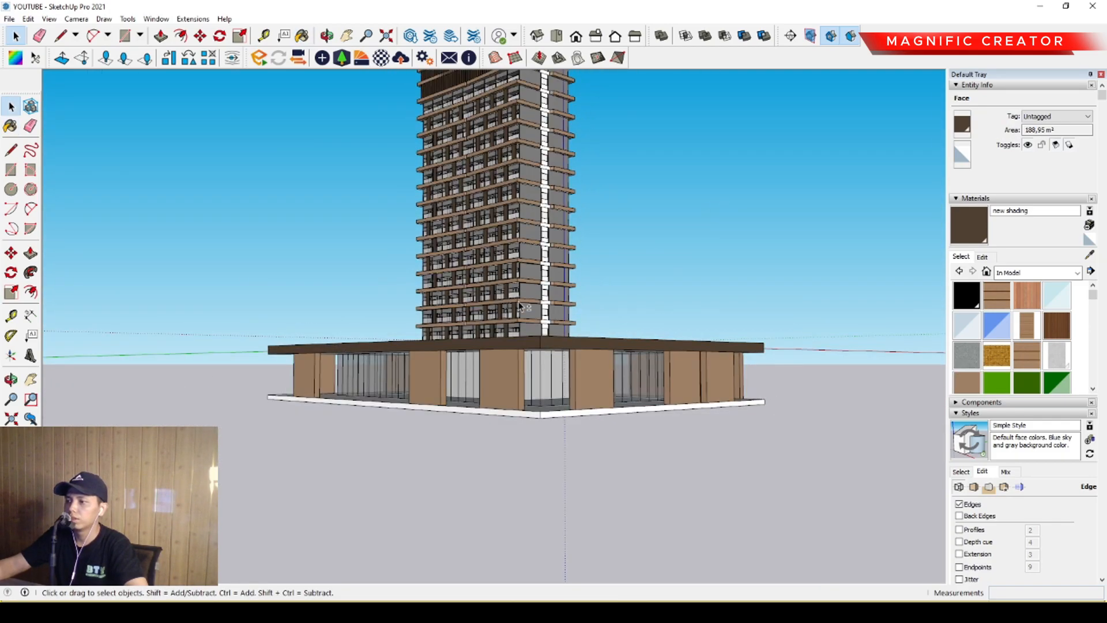
# Step: Delete the tan support walls along the first long side of the podium
pyautogui.moveTo(536, 397); pyautogui.dragTo(627, 384, button='middle')
pyautogui.moveTo(475, 409); pyautogui.dragTo(764, 391, button='middle')
pyautogui.moveTo(617, 398); pyautogui.dragTo(347, 457, button='middle')
pyautogui.scroll(2, 385, 442)
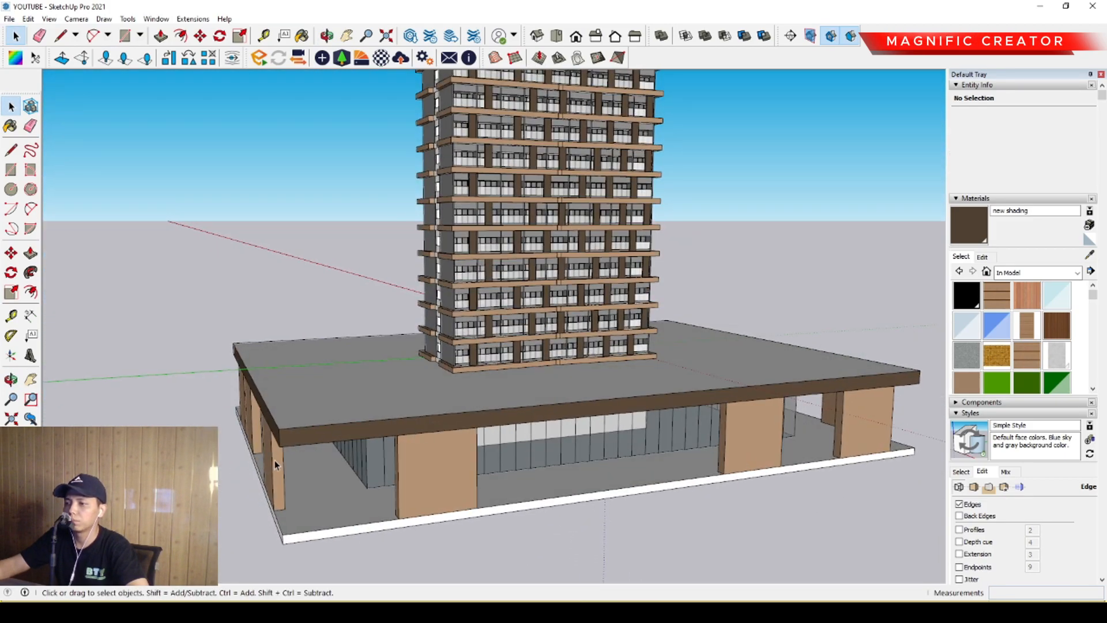
pyautogui.moveTo(292, 429); pyautogui.dragTo(262, 409, button='middle')
pyautogui.click(262, 409)
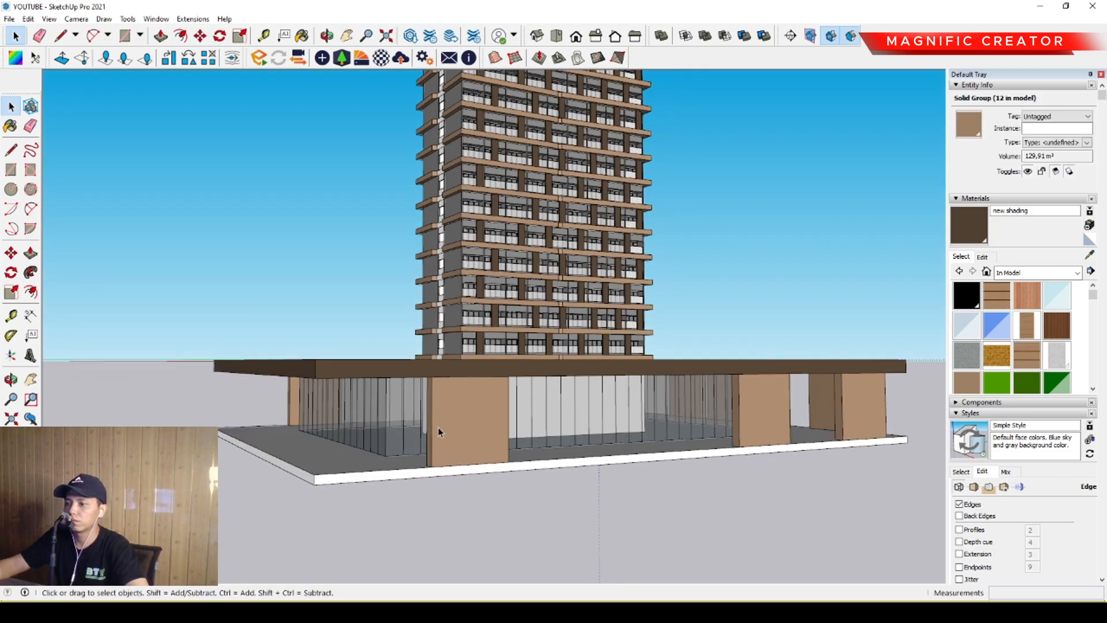
pyautogui.moveTo(437, 431); pyautogui.dragTo(457, 413, button='middle')
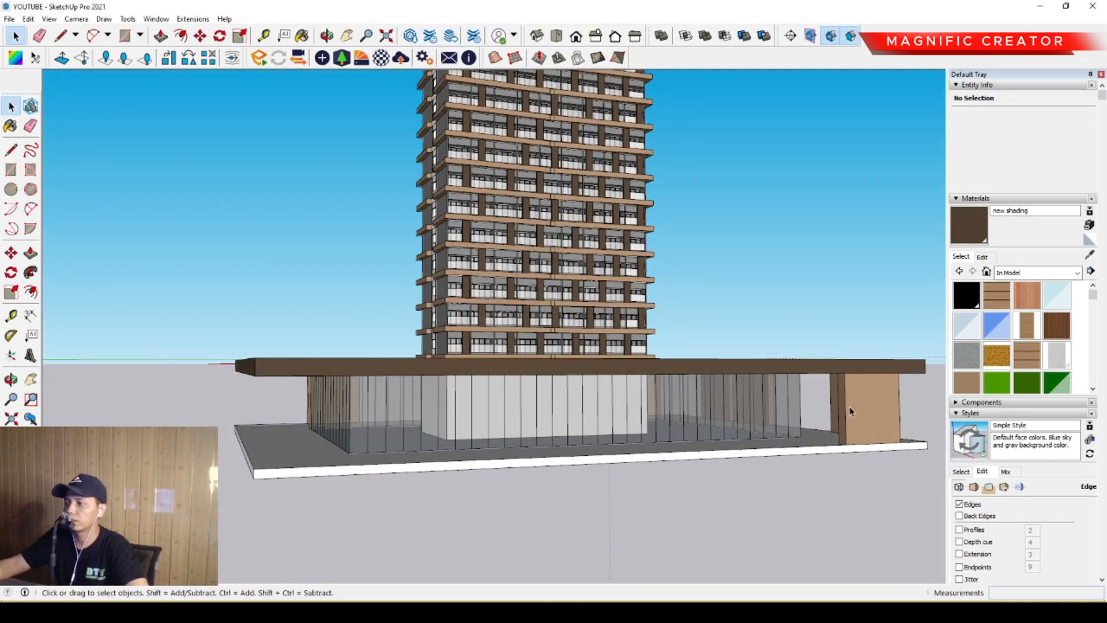
pyautogui.moveTo(851, 406); pyautogui.dragTo(320, 368, button='middle')
# Step: Pull the end of the podium's roof slab inward toward the glass wall to shorten the overhang
pyautogui.scroll(2, 324, 388)
pyautogui.doubleClick(313, 357)
pyautogui.tripleClick(313, 358)
pyautogui.moveTo(252, 325); pyautogui.dragTo(329, 397)
pyautogui.moveTo(328, 398); pyautogui.dragTo(336, 363, button='middle')
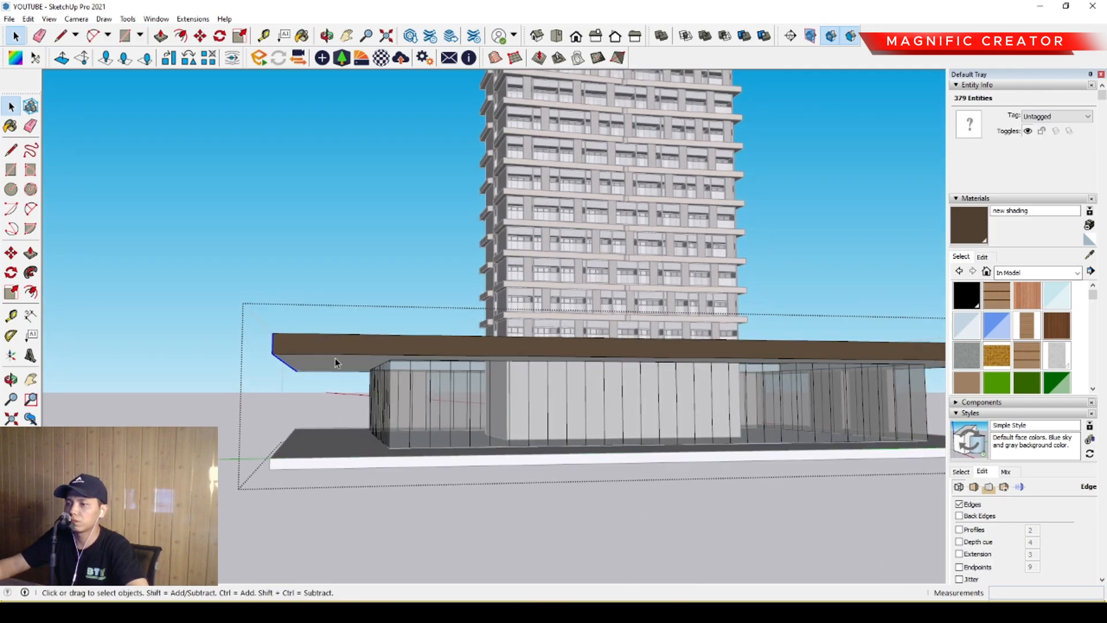
pyautogui.moveTo(274, 355); pyautogui.dragTo(353, 354)
pyautogui.press('space')
# Step: Push the end face of the base plate inward until it aligns with the shortened roof slab edge
pyautogui.doubleClick(317, 452)
pyautogui.tripleClick(317, 452)
pyautogui.moveTo(252, 401); pyautogui.dragTo(319, 506)
pyautogui.press('p')
pyautogui.moveTo(285, 448); pyautogui.dragTo(359, 393)
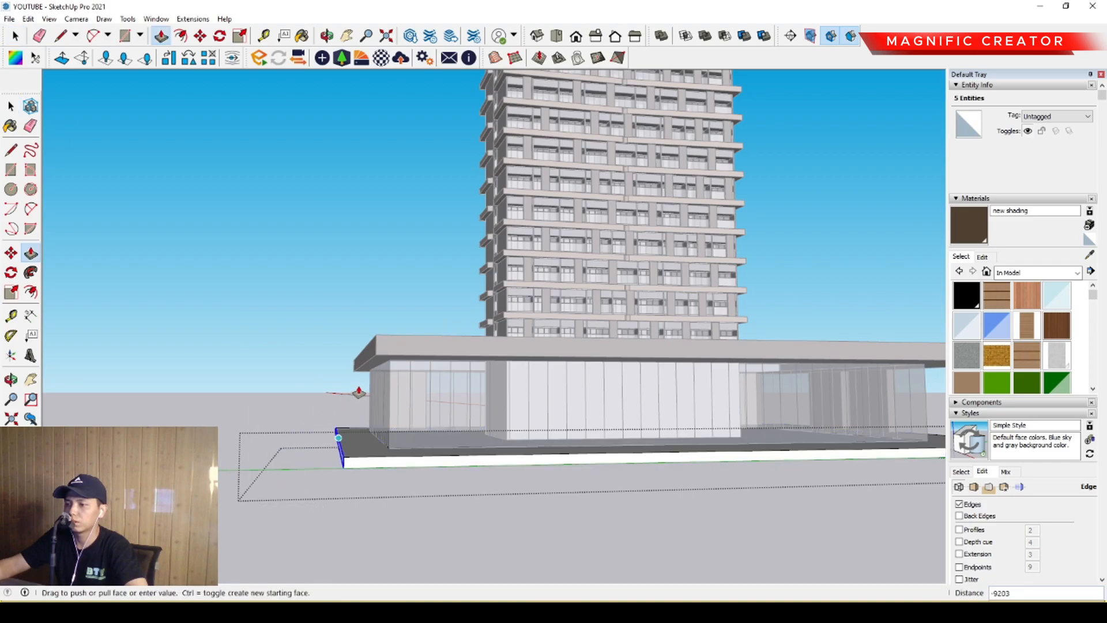
pyautogui.click(371, 359)
pyautogui.press('space')
# Step: Delete the tan support walls at the opposite end of the podium
pyautogui.scroll(-2, 395, 378)
pyautogui.moveTo(766, 407); pyautogui.dragTo(669, 435, button='middle')
pyautogui.click(792, 449)
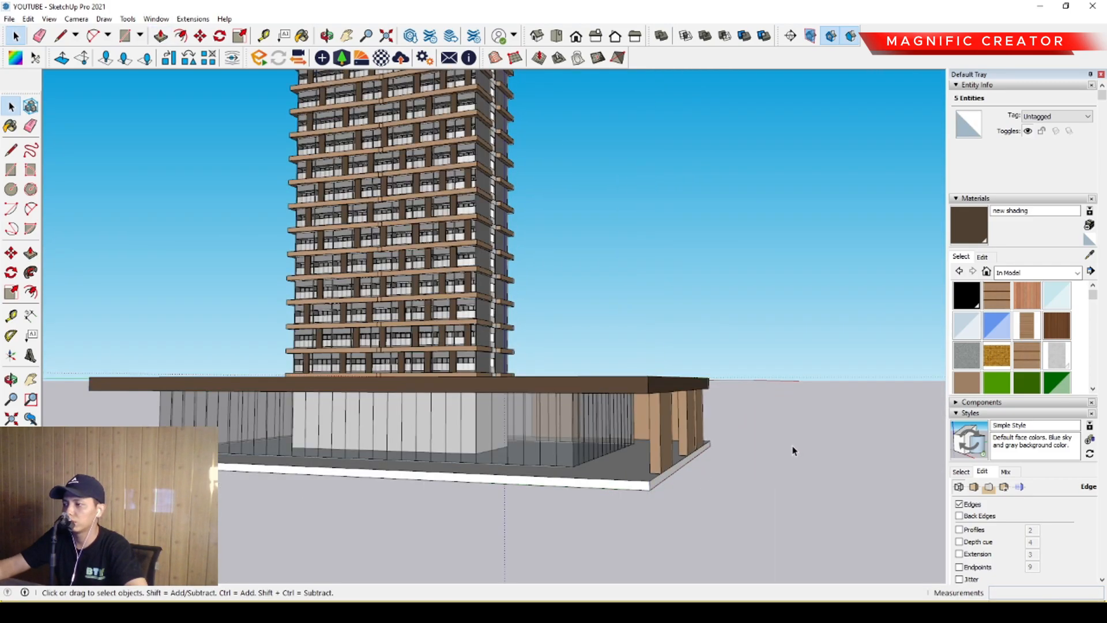
pyautogui.moveTo(792, 451); pyautogui.dragTo(718, 412, button='middle')
pyautogui.moveTo(674, 423); pyautogui.dragTo(648, 424)
pyautogui.press('Delete')
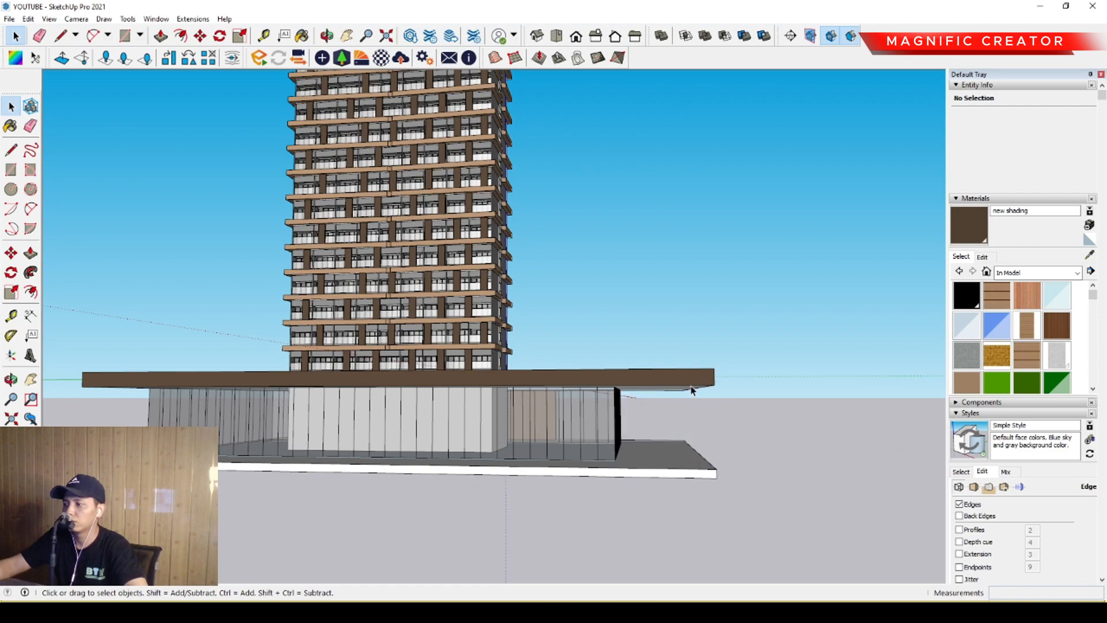
# Step: Push the roof slab's edge face inward at this end to reduce its overhang past the glass wall
pyautogui.tripleClick(690, 381)
pyautogui.moveTo(665, 339); pyautogui.dragTo(732, 404)
pyautogui.press('p')
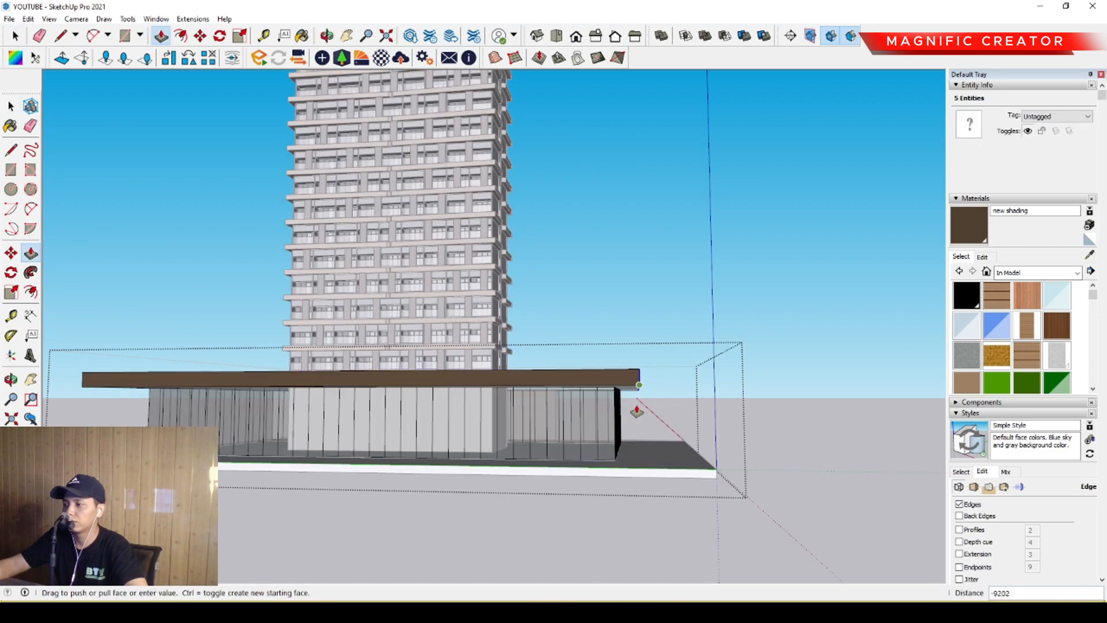
pyautogui.click(630, 407)
pyautogui.press('space')
# Step: Push the base plate's end face inward beneath the newly shortened roof slab edge
pyautogui.click(678, 447)
pyautogui.tripleClick(678, 447)
pyautogui.moveTo(651, 411); pyautogui.dragTo(792, 549)
pyautogui.press('p')
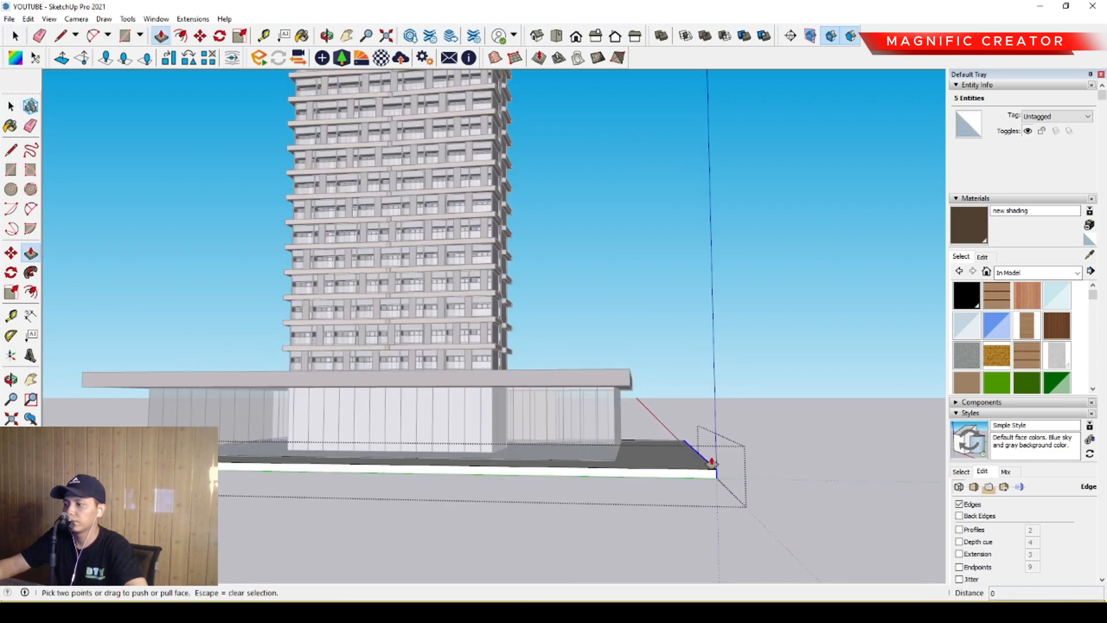
pyautogui.press('space')
# Step: Delete the remaining support walls on the podium's adjacent side
pyautogui.moveTo(618, 380); pyautogui.dragTo(608, 499, button='middle')
pyautogui.click(608, 499)
pyautogui.moveTo(549, 407); pyautogui.dragTo(674, 456, button='middle')
pyautogui.press('Delete')
# Step: Push the roof slab's edge face inward on the adjacent side, closer to the glass wall
pyautogui.moveTo(562, 468); pyautogui.dragTo(617, 373, button='middle')
pyautogui.tripleClick(616, 410)
pyautogui.press('p')
pyautogui.click(587, 372)
pyautogui.press('space')
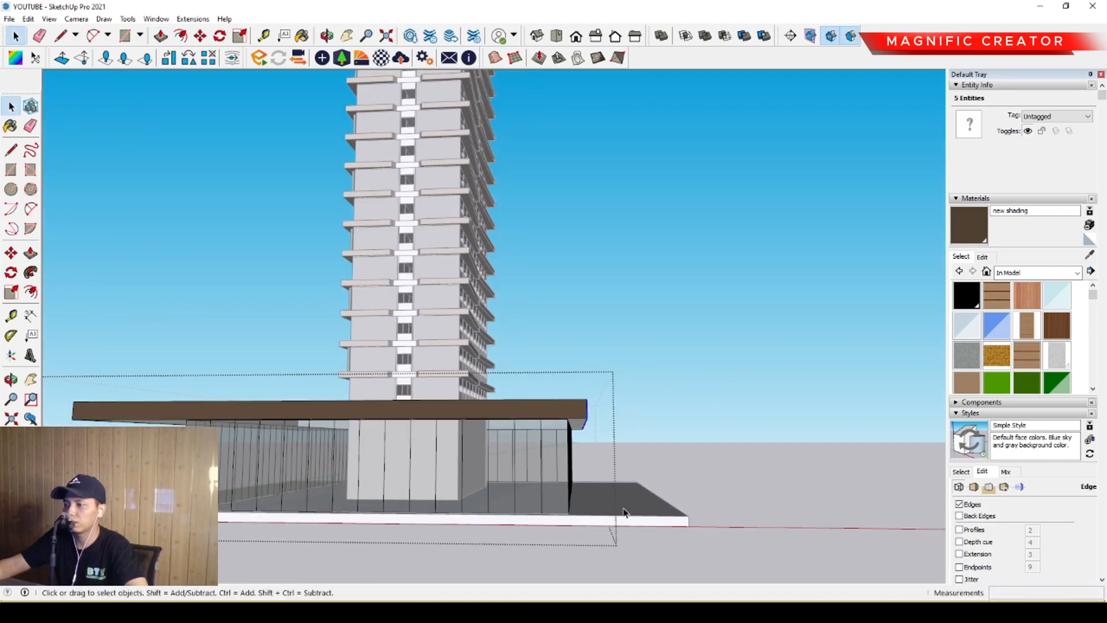
# Step: Push the base plate's matching face inward until it is flush with the roof slab edge above
pyautogui.click(624, 509)
pyautogui.scroll(2, 655, 503)
pyautogui.tripleClick(655, 502)
pyautogui.press('p')
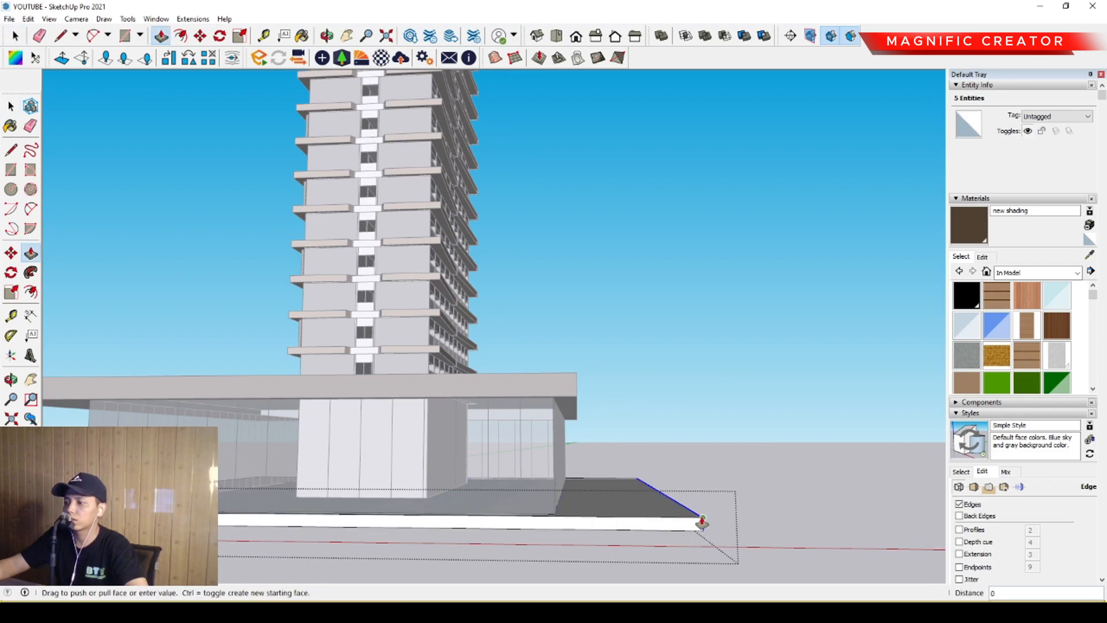
pyautogui.moveTo(702, 522); pyautogui.dragTo(583, 397)
pyautogui.click(578, 397)
pyautogui.press('space')
# Step: Draw a ground rectangle of about 90697 by 97101 mm starting from the bottom corner of the podium's base plate
pyautogui.click(751, 418)
pyautogui.moveTo(490, 441); pyautogui.dragTo(358, 456, button='middle')
pyautogui.scroll(-4, 369, 449)
pyautogui.moveTo(450, 432); pyautogui.dragTo(458, 388, button='middle')
pyautogui.scroll(3, 458, 387)
pyautogui.press('r')
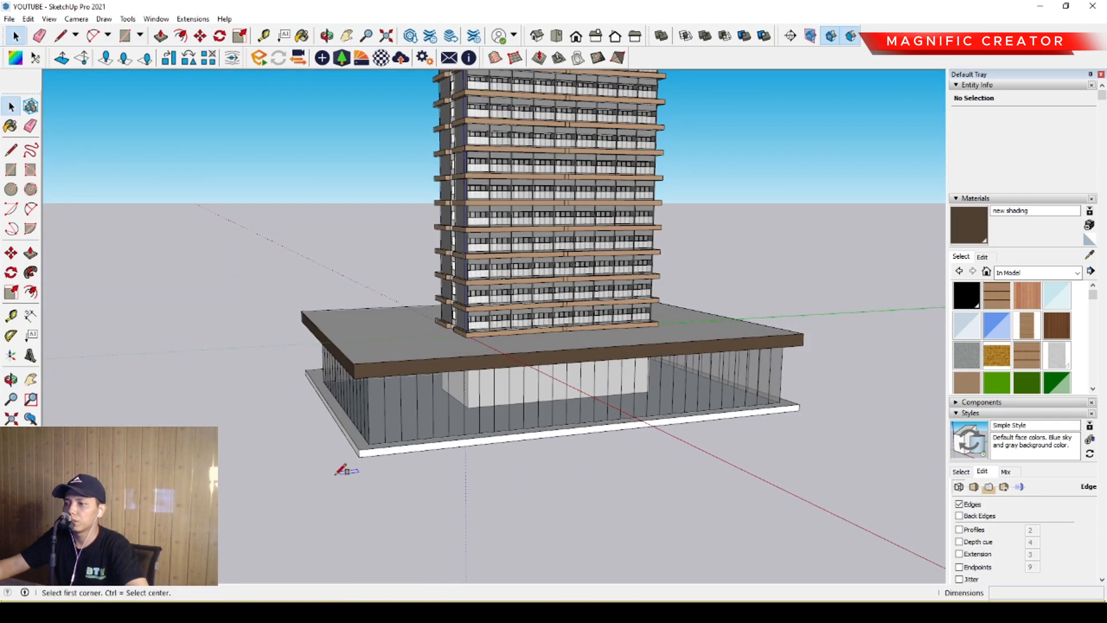
pyautogui.moveTo(406, 448); pyautogui.dragTo(632, 361, button='middle')
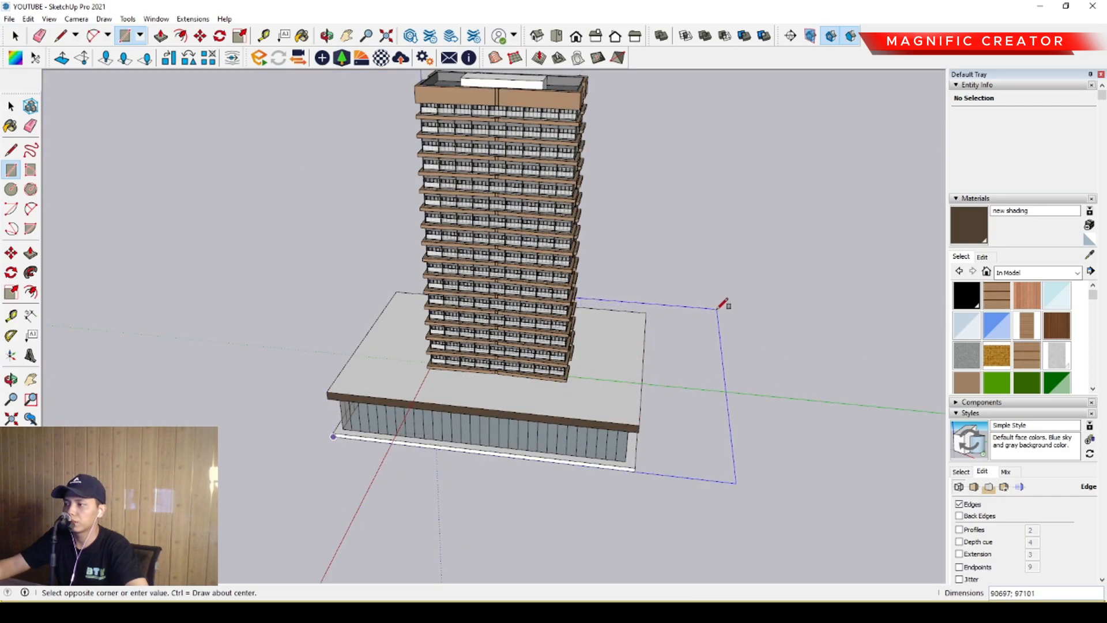
pyautogui.click(722, 304)
# Step: Scale the ground rectangle outward so it extends well beyond the podium on all sides
pyautogui.press('space')
pyautogui.doubleClick(612, 415)
pyautogui.press('s')
pyautogui.moveTo(527, 462); pyautogui.dragTo(379, 452)
pyautogui.moveTo(378, 451); pyautogui.dragTo(277, 473, button='middle')
pyautogui.moveTo(331, 422); pyautogui.dragTo(234, 434)
pyautogui.moveTo(233, 433); pyautogui.dragTo(631, 399, button='middle')
# Step: Extrude the ground rectangle down into a slab about 3556 mm thick
pyautogui.press('p')
pyautogui.click(686, 432)
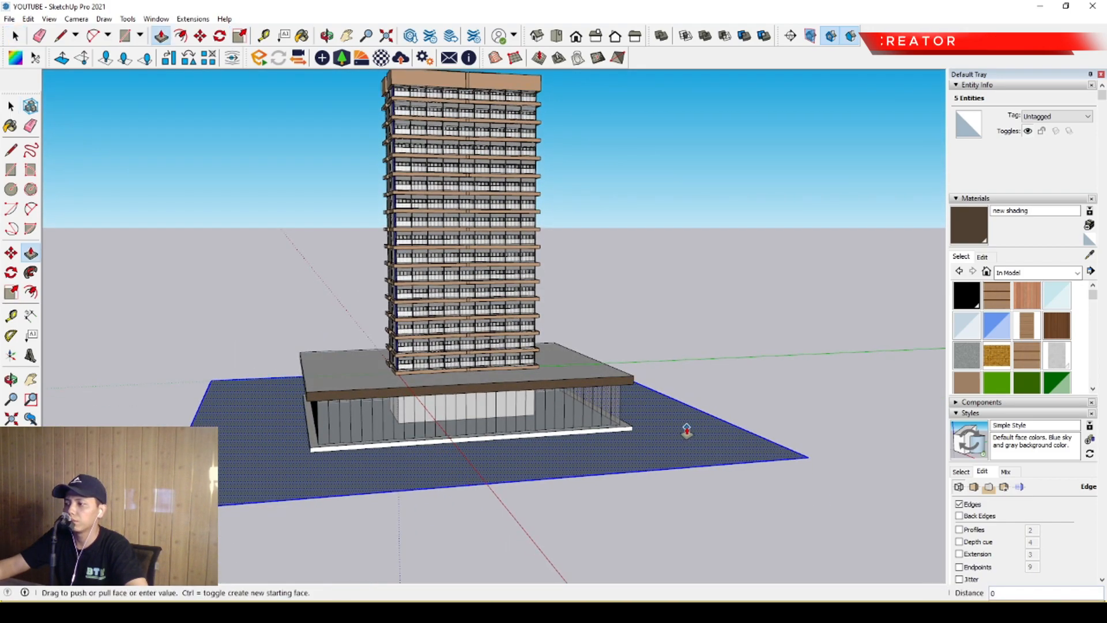
pyautogui.click(689, 445)
pyautogui.moveTo(689, 445); pyautogui.dragTo(601, 493, button='middle')
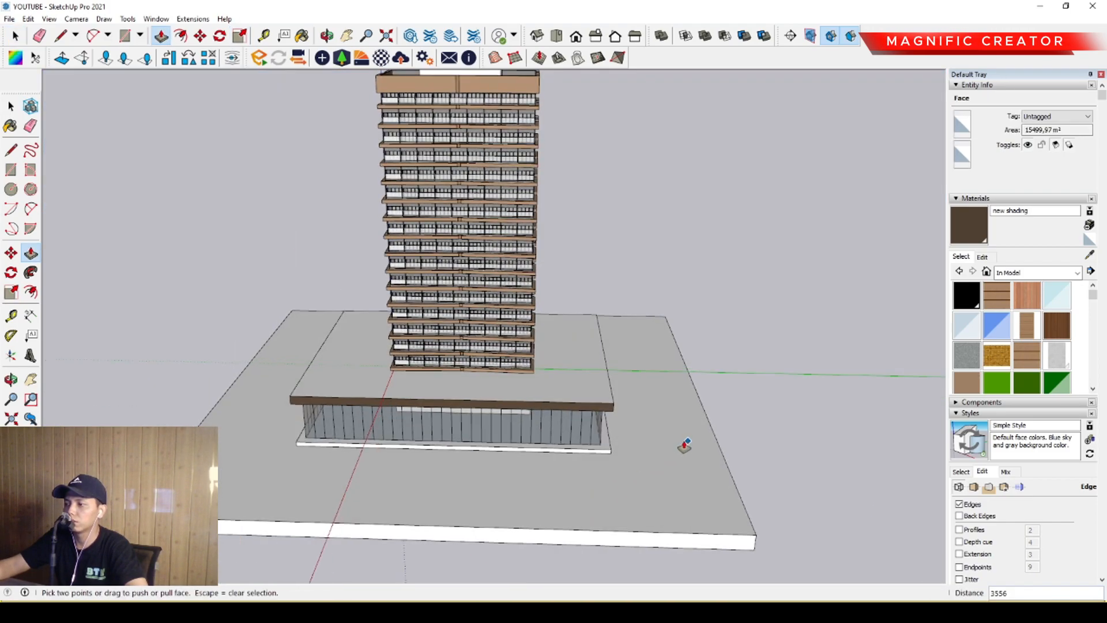
# Step: Draw a strip of about 104282 by 6456 mm along one edge of the ground slab, with a shorter strip turning in at its end
pyautogui.moveTo(686, 445); pyautogui.dragTo(676, 434, button='middle')
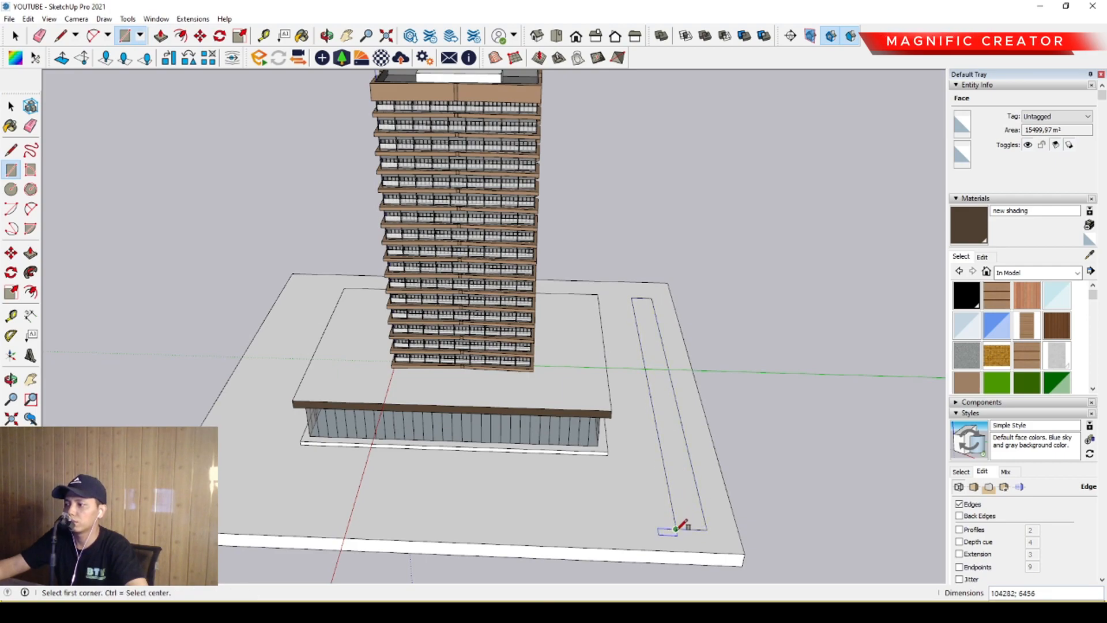
pyautogui.click(676, 528)
pyautogui.moveTo(449, 499); pyautogui.dragTo(402, 509, button='middle')
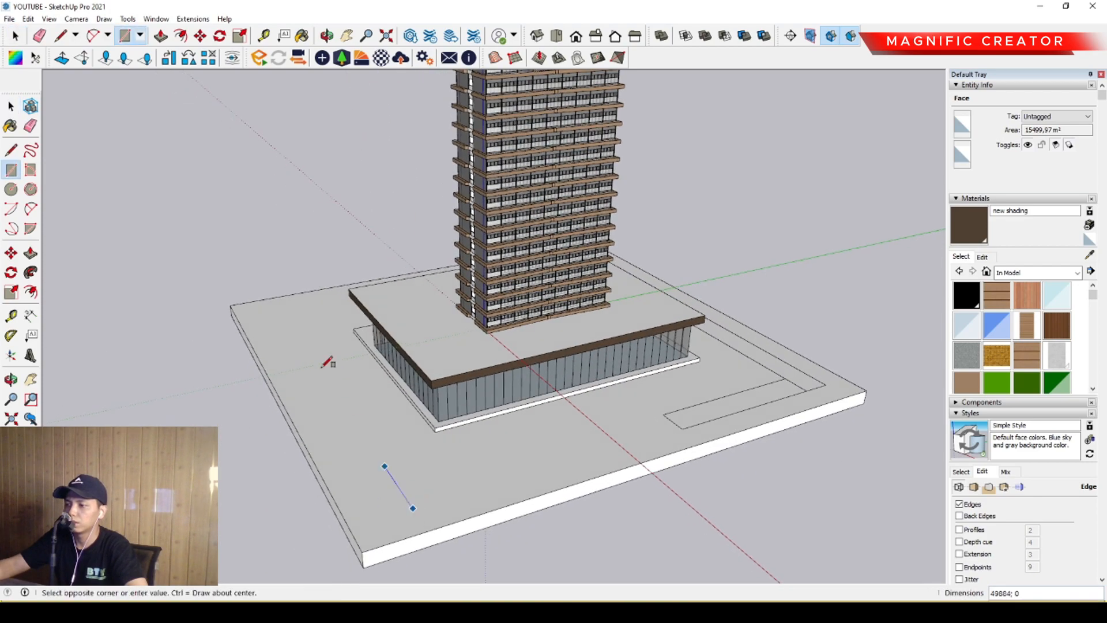
# Step: Draw a long narrow strip along the ground slab's opposite edge, with a short strip turning inward at each end
pyautogui.click(274, 330)
pyautogui.click(413, 507)
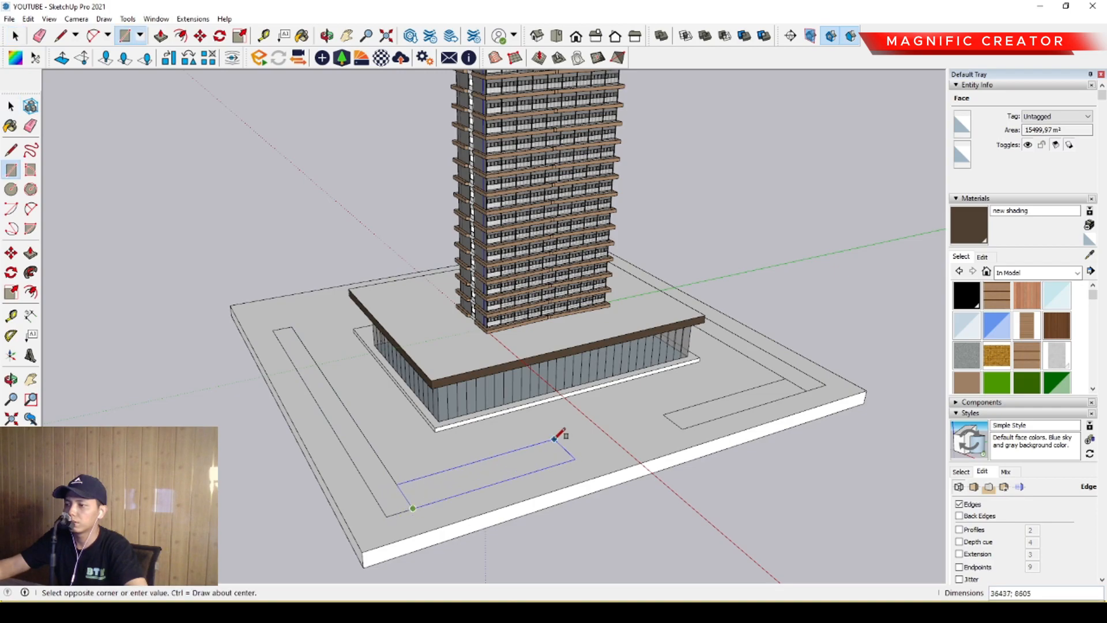
pyautogui.click(522, 457)
pyautogui.moveTo(310, 333); pyautogui.dragTo(363, 477, button='middle')
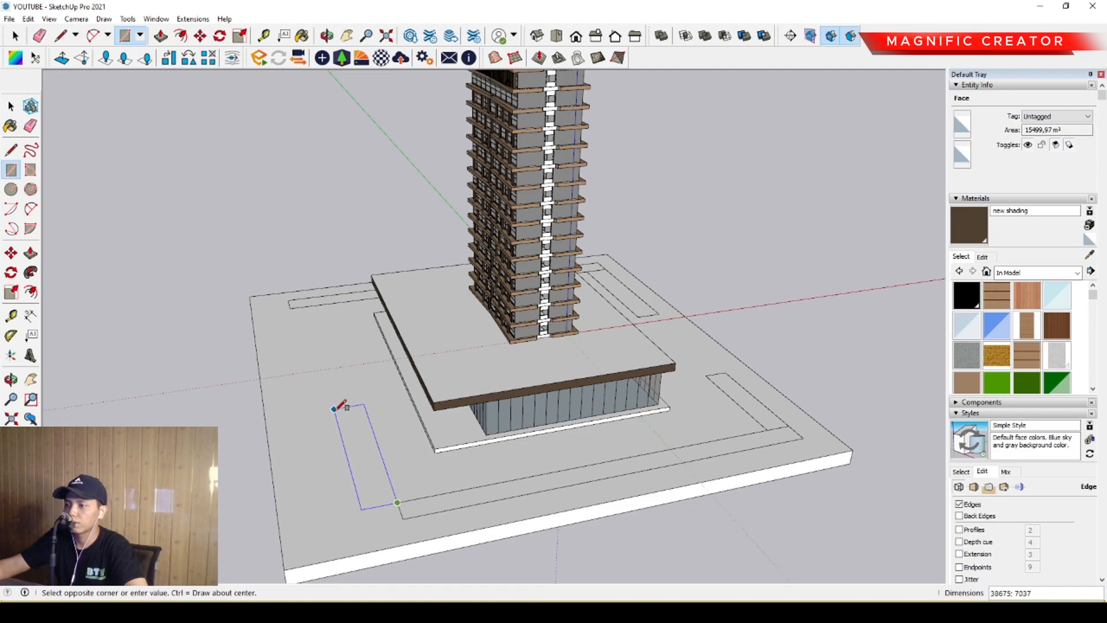
pyautogui.click(351, 419)
pyautogui.scroll(2, 419, 532)
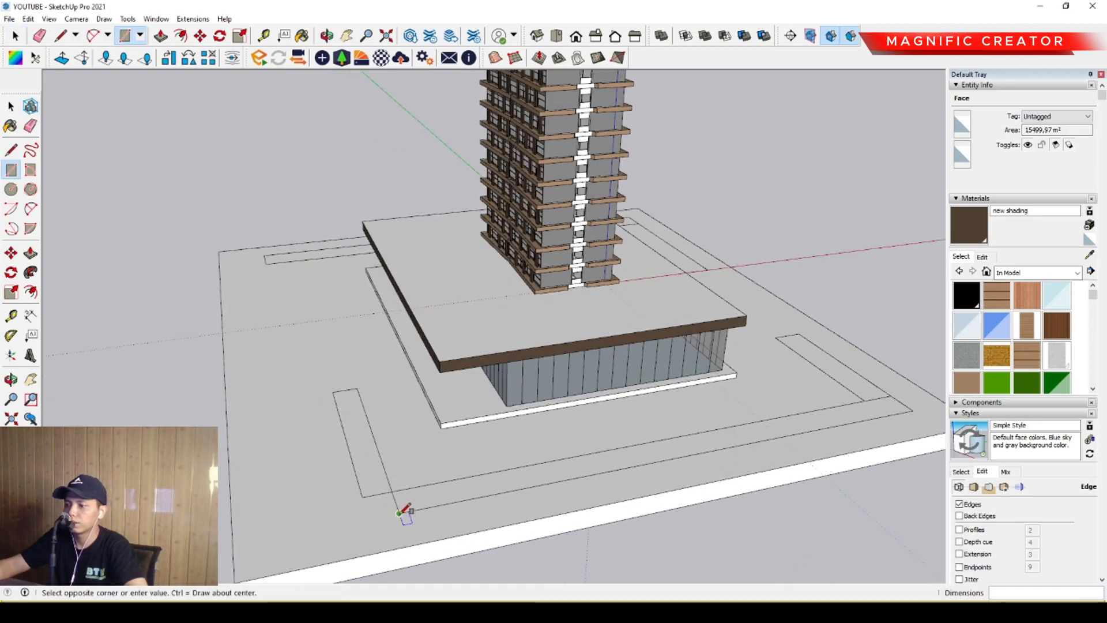
# Step: Finish the corner of the front strip and draw a short strip turning inward from the end of the back strip
pyautogui.click(363, 496)
pyautogui.moveTo(339, 400); pyautogui.dragTo(310, 299, button='middle')
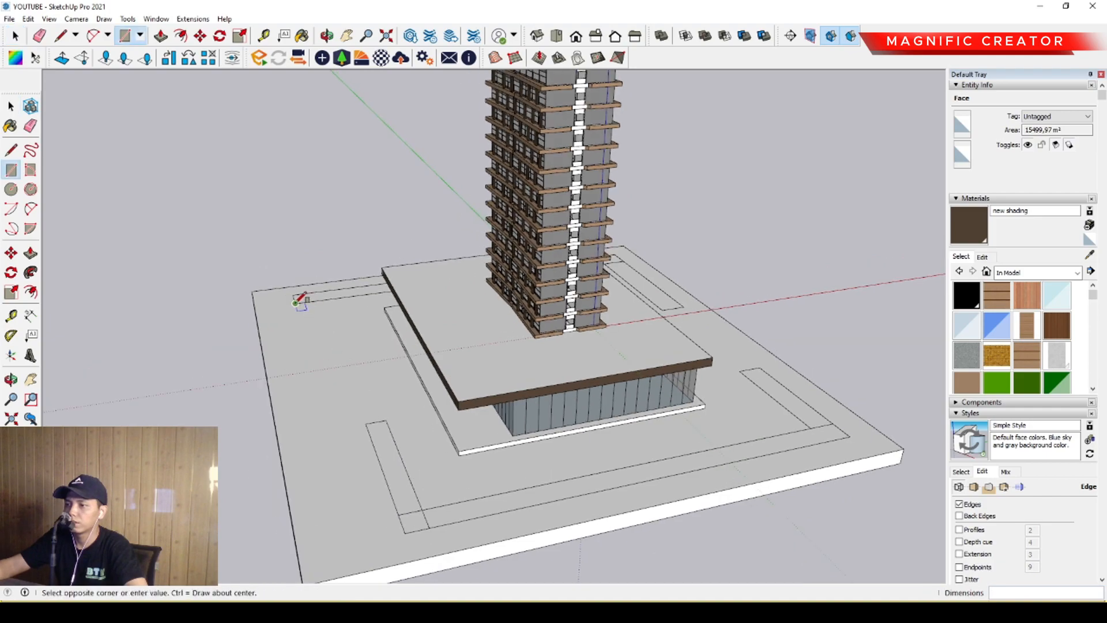
pyautogui.scroll(-2, 340, 376)
pyautogui.press('space')
pyautogui.keyDown('shift'); pyautogui.moveTo(340, 375); pyautogui.dragTo(302, 489, button='middle'); pyautogui.keyUp('shift')
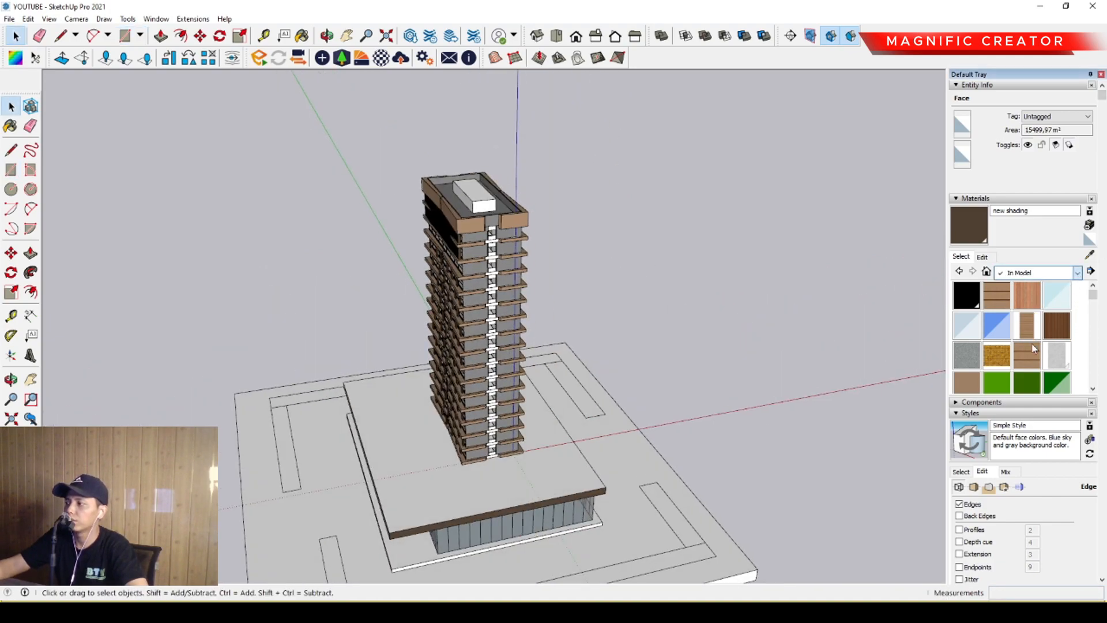
# Step: Paint the front strip and its short inward strip with the Vegetation Grass material, undoing the fill that spreads over the ground
pyautogui.scroll(-5, 1025, 329)
pyautogui.scroll(2, 1025, 330)
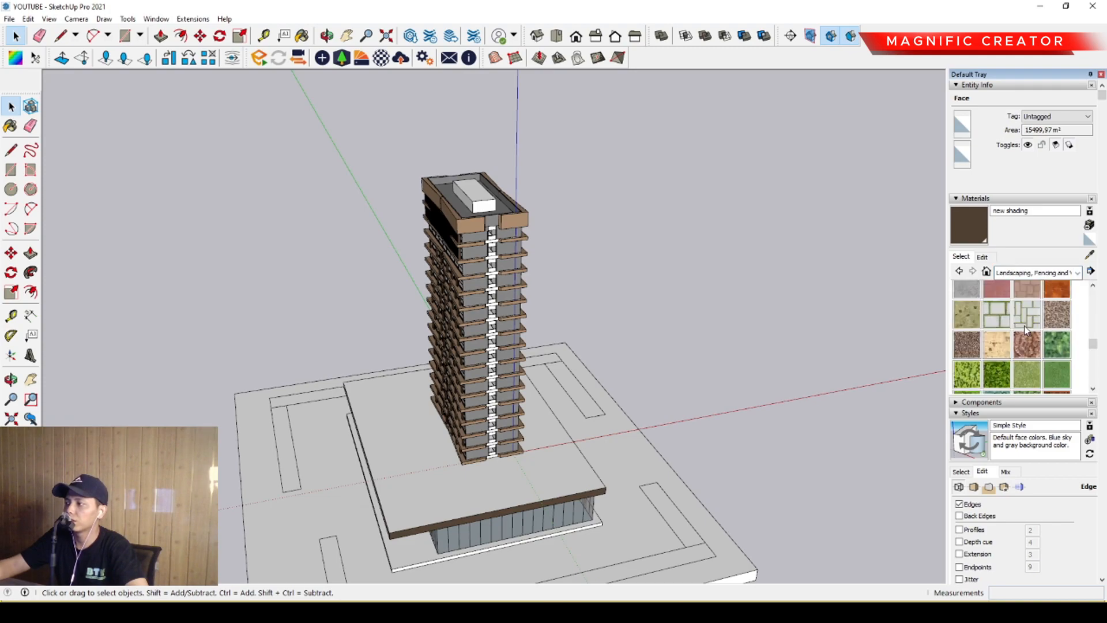
pyautogui.click(1031, 376)
pyautogui.scroll(5, 348, 439)
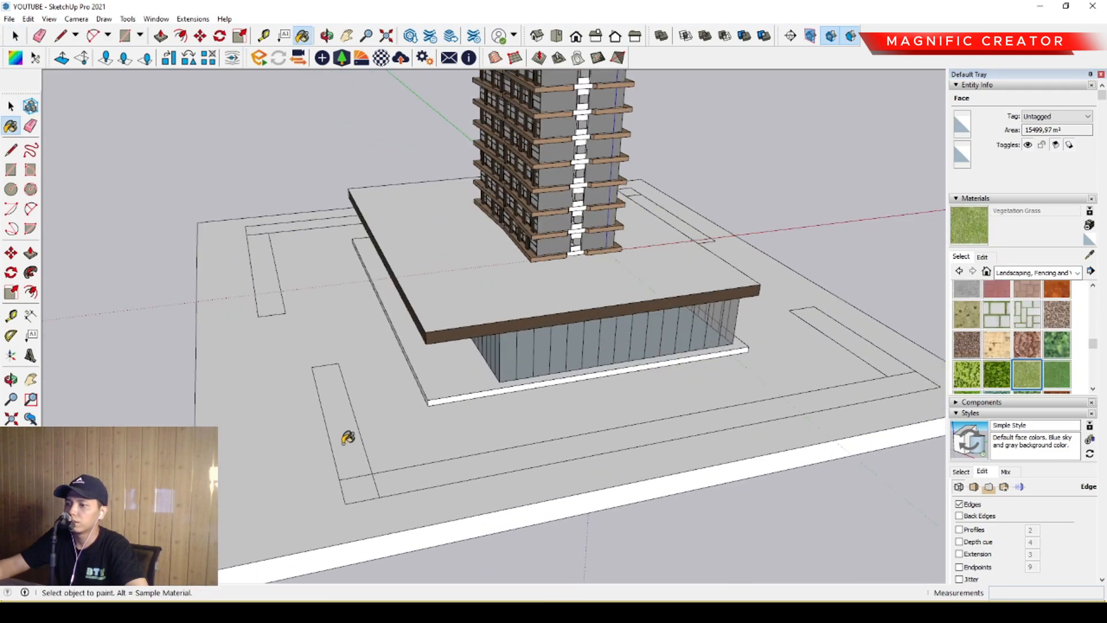
pyautogui.click(346, 437)
pyautogui.click(408, 479)
pyautogui.click(568, 456)
pyautogui.moveTo(743, 406); pyautogui.dragTo(715, 415, button='middle')
pyautogui.hotkey('ctrl', 'z')
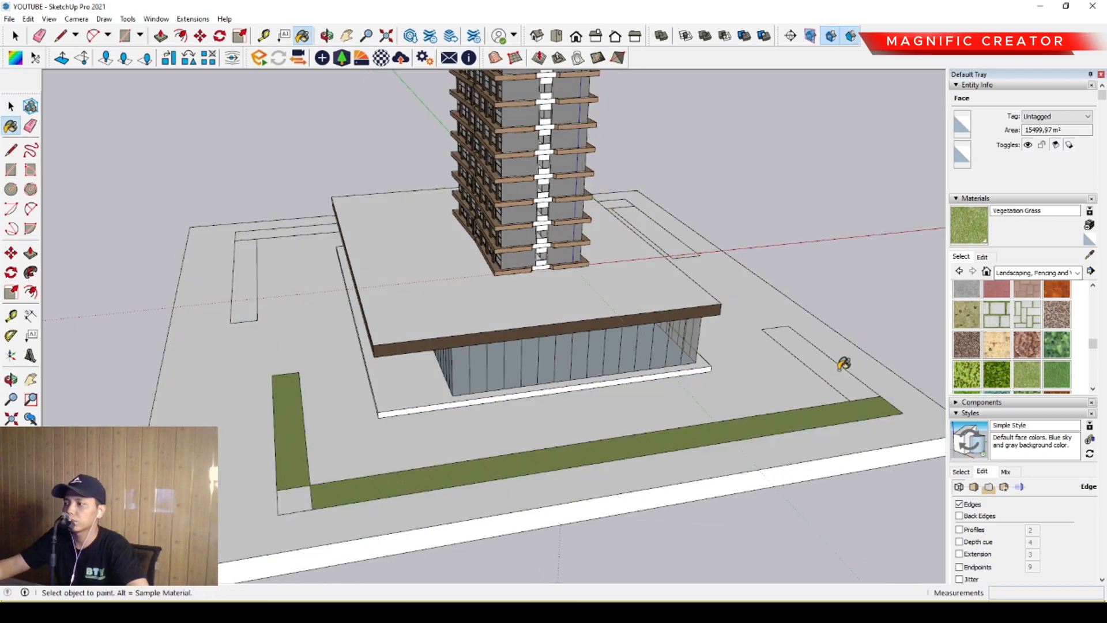
pyautogui.click(300, 493)
pyautogui.click(260, 350)
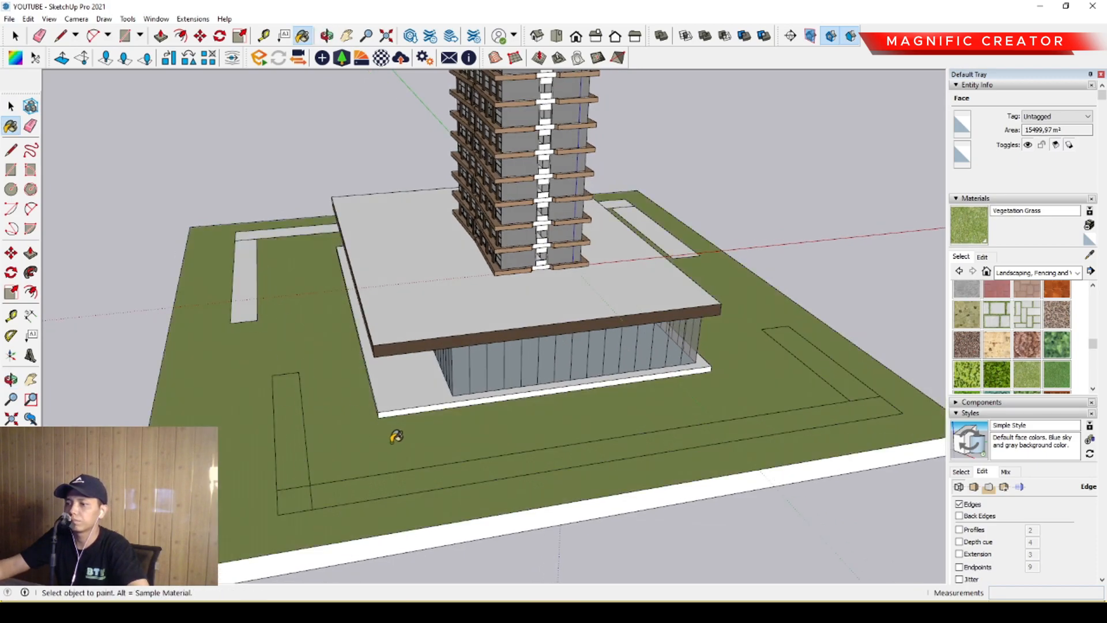
pyautogui.hotkey('ctrl', 'z')
# Step: Fill the remaining strips and corner pieces around the ground slab with Vegetation Grass, leaving the surrounding ground unpainted
pyautogui.keyDown('shift'); pyautogui.moveTo(881, 396); pyautogui.dragTo(447, 412, button='middle'); pyautogui.keyUp('shift')
pyautogui.moveTo(447, 412); pyautogui.dragTo(410, 534, button='middle')
pyautogui.scroll(4, 435, 487)
pyautogui.scroll(-6, 424, 472)
pyautogui.keyDown('shift'); pyautogui.moveTo(299, 451); pyautogui.dragTo(749, 439, button='middle'); pyautogui.keyUp('shift')
pyautogui.scroll(3, 449, 460)
pyautogui.click(450, 459)
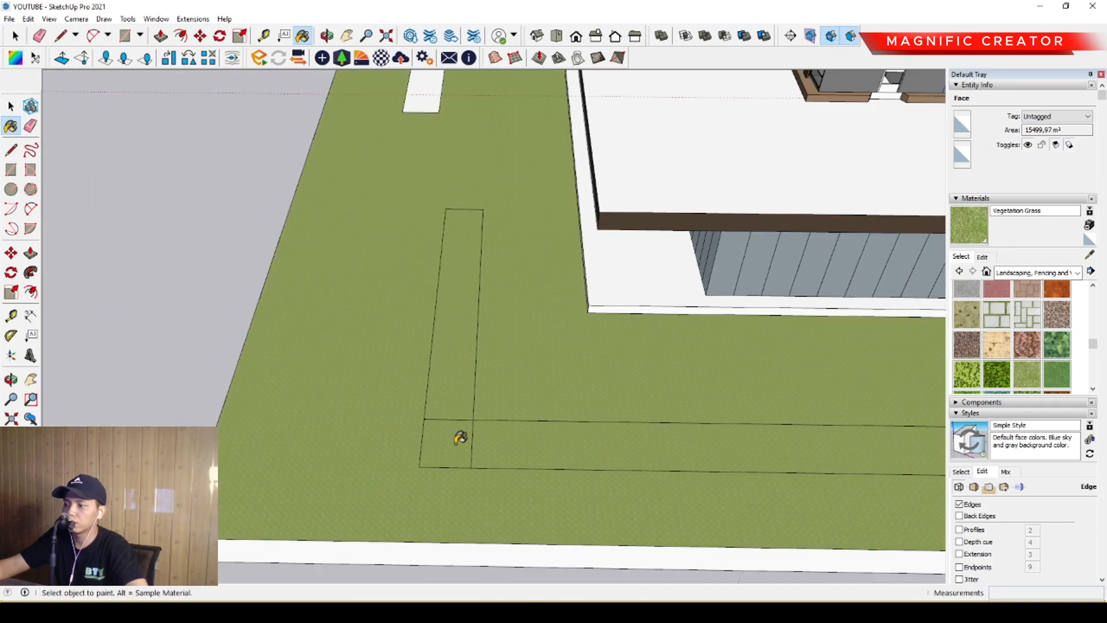
pyautogui.hotkey('ctrl', 'z')
pyautogui.scroll(-4, 451, 369)
pyautogui.scroll(3, 429, 241)
pyautogui.scroll(-3, 692, 369)
pyautogui.moveTo(709, 380)
pyautogui.keyDown('shift'); pyautogui.mouseDown(button='middle')
pyautogui.moveTo(586, 376)
pyautogui.moveTo(461, 323)
pyautogui.mouseUp(button='middle'); pyautogui.keyUp('shift')
pyautogui.click(806, 327)
pyautogui.press('space')
pyautogui.moveTo(761, 398)
pyautogui.mouseDown(button='middle')
pyautogui.moveTo(479, 335)
pyautogui.moveTo(705, 311)
pyautogui.mouseUp(button='middle')
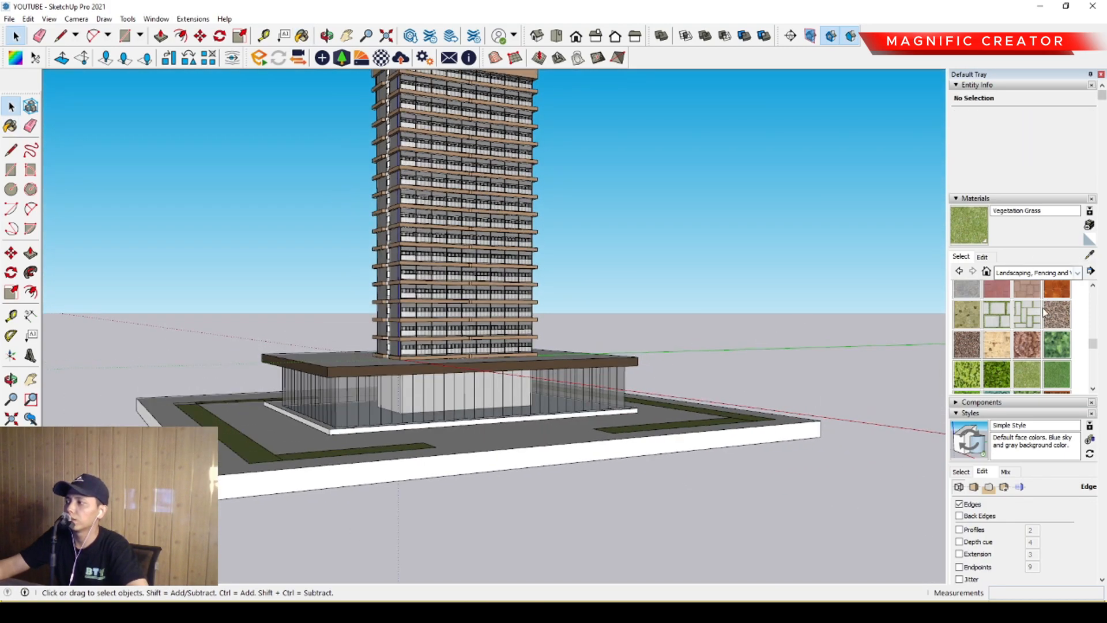
# Step: Insert a Tree 2D Deciduous from the Components Sampler at the far end of the grass strip beside the podium
pyautogui.click(961, 403)
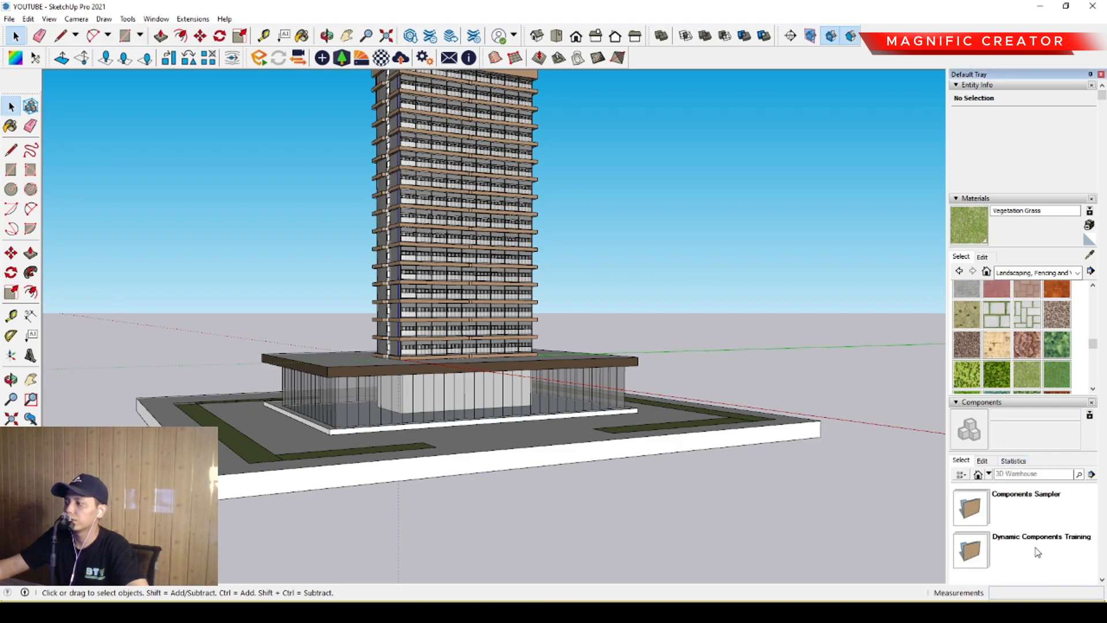
pyautogui.click(970, 510)
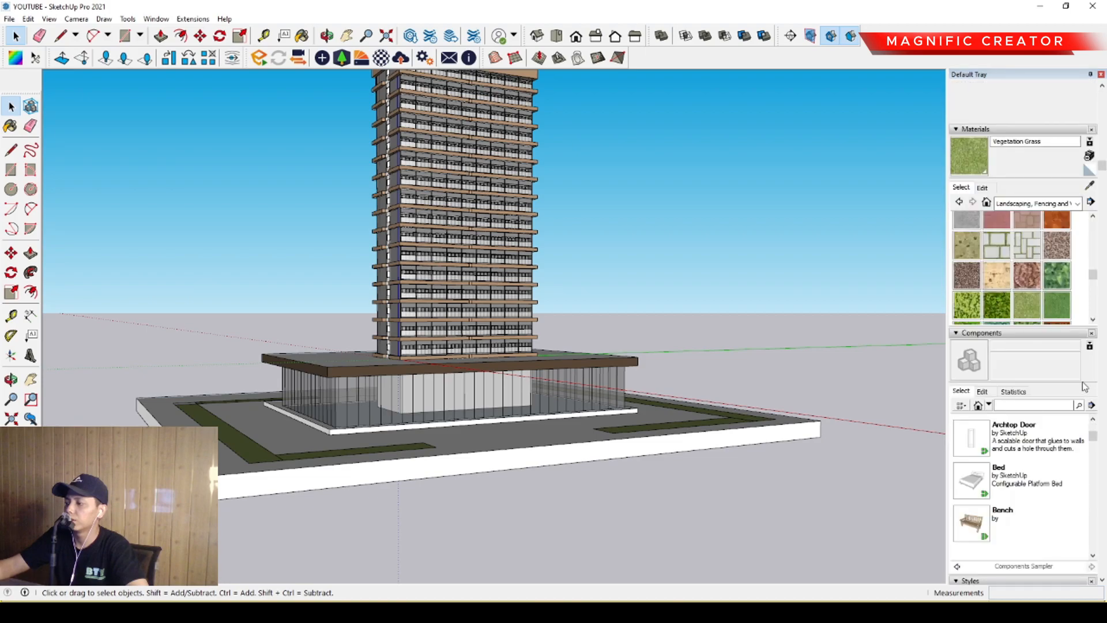
pyautogui.scroll(-10, 1026, 483)
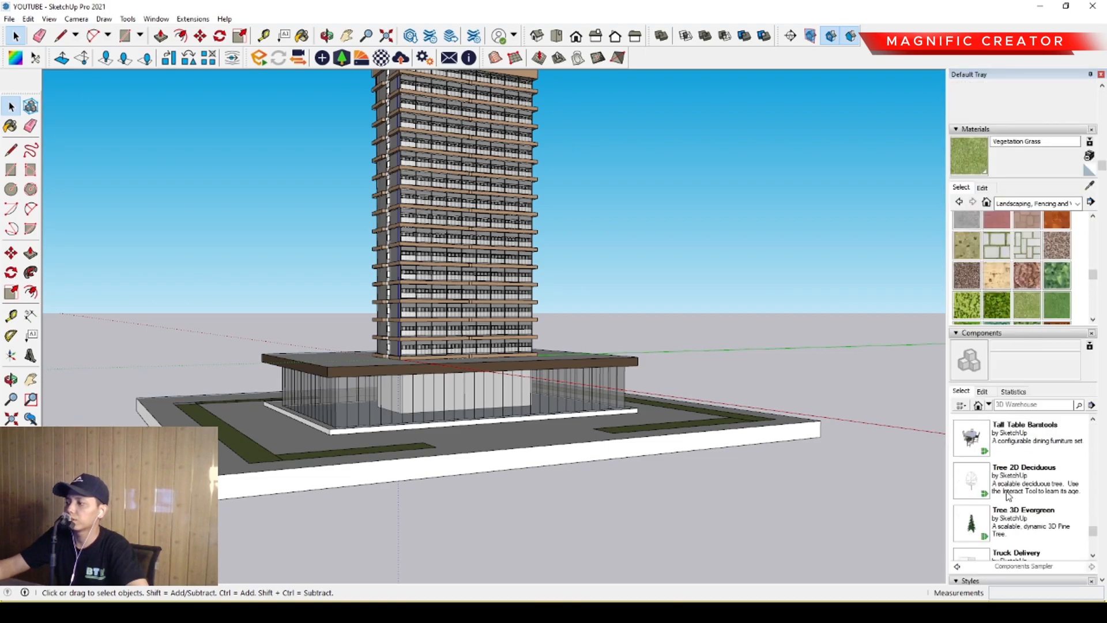
pyautogui.click(983, 488)
pyautogui.scroll(5, 190, 403)
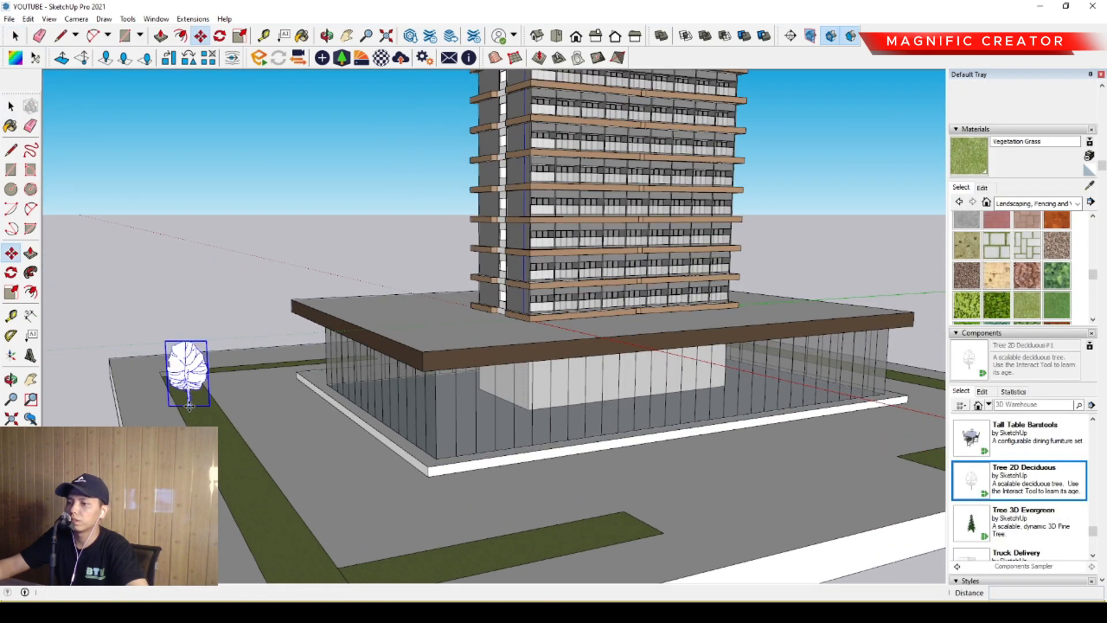
# Step: Paint the tree dark green with Color F08 and lower that material's opacity to 52
pyautogui.click(1077, 204)
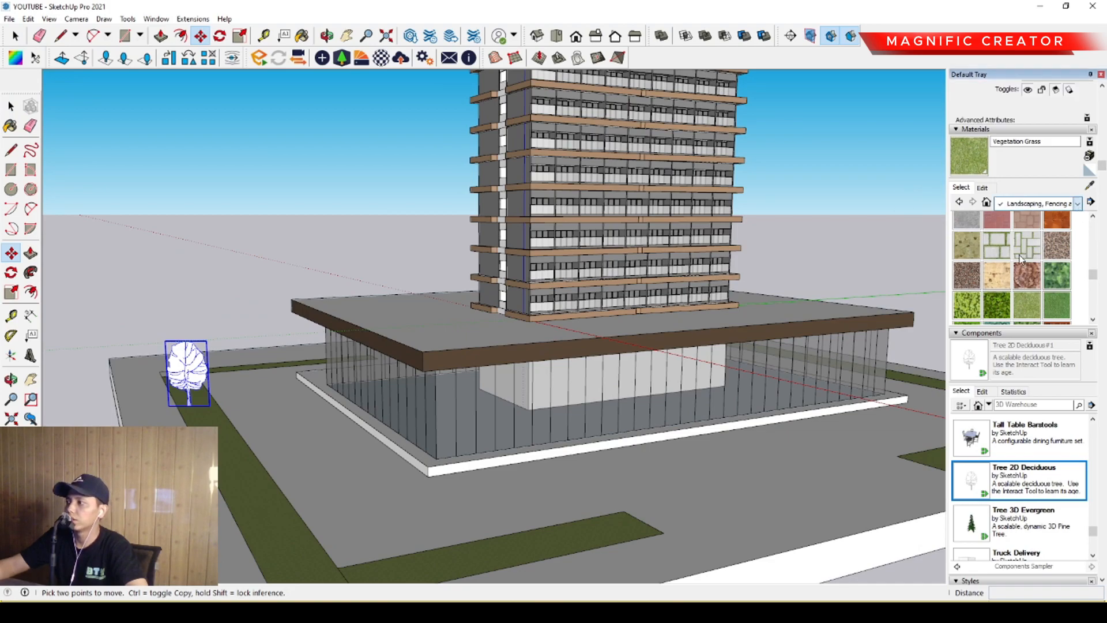
pyautogui.click(1034, 252)
pyautogui.scroll(-10, 1050, 270)
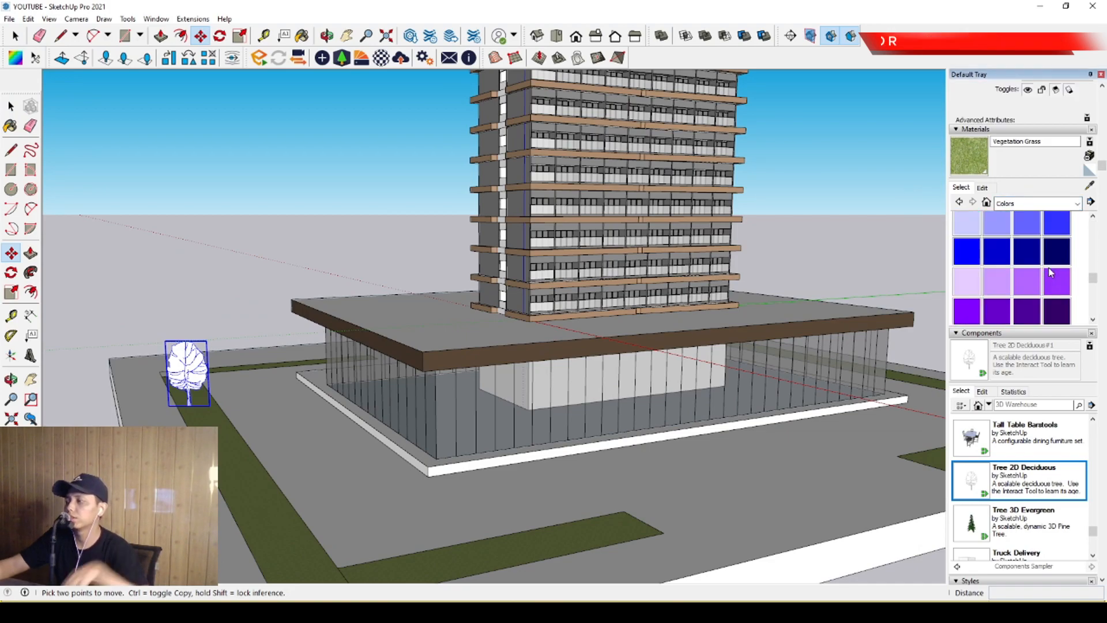
pyautogui.scroll(6, 1050, 272)
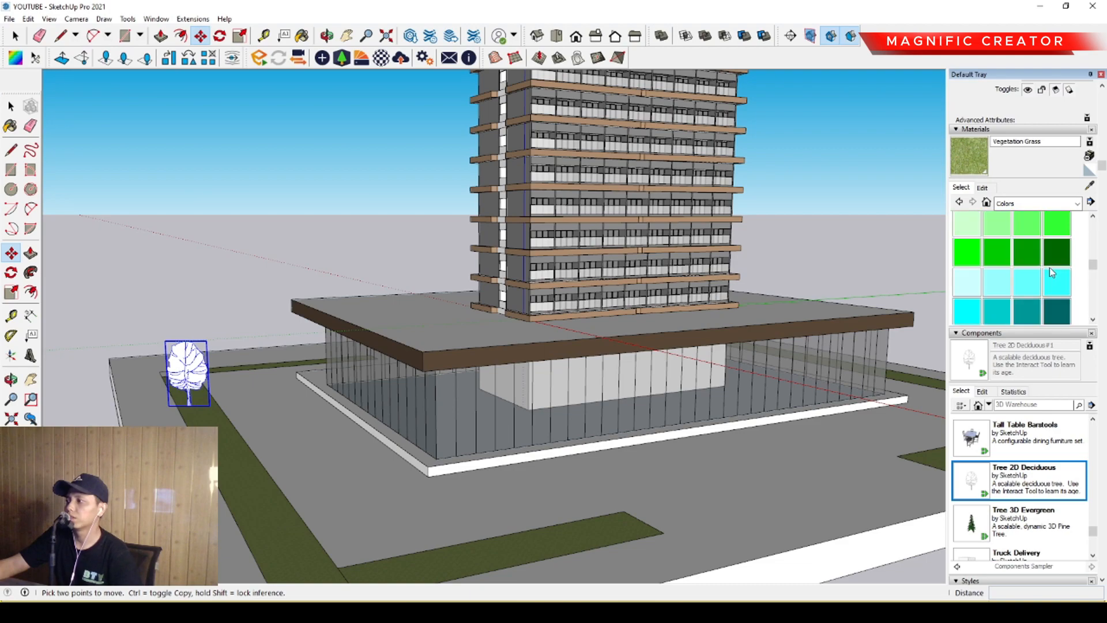
pyautogui.click(1056, 262)
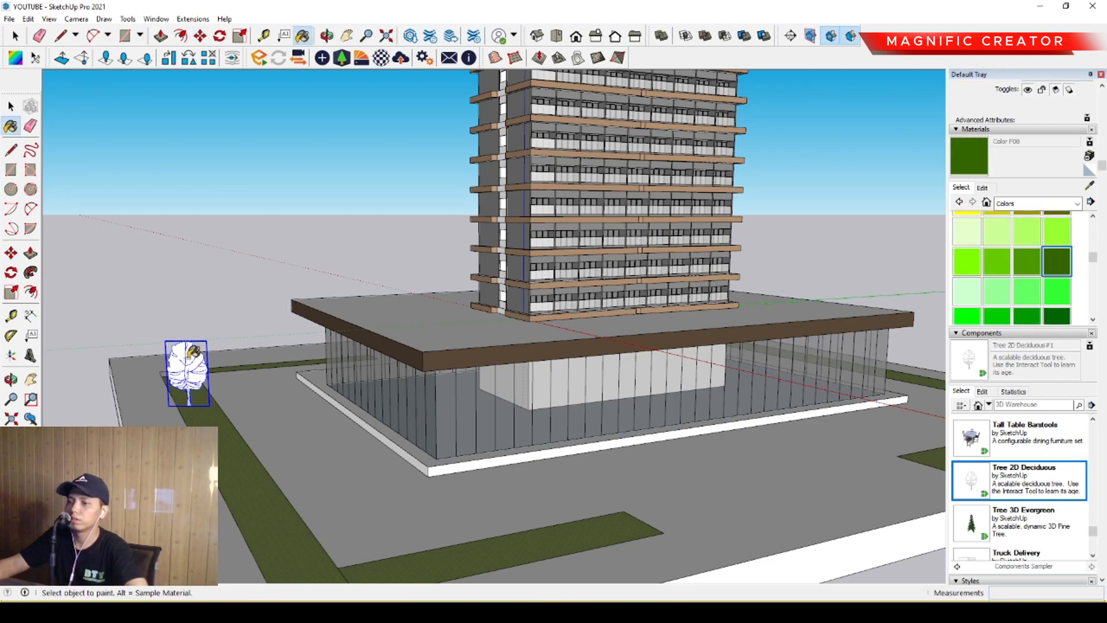
pyautogui.click(192, 352)
pyautogui.press('space')
pyautogui.click(982, 188)
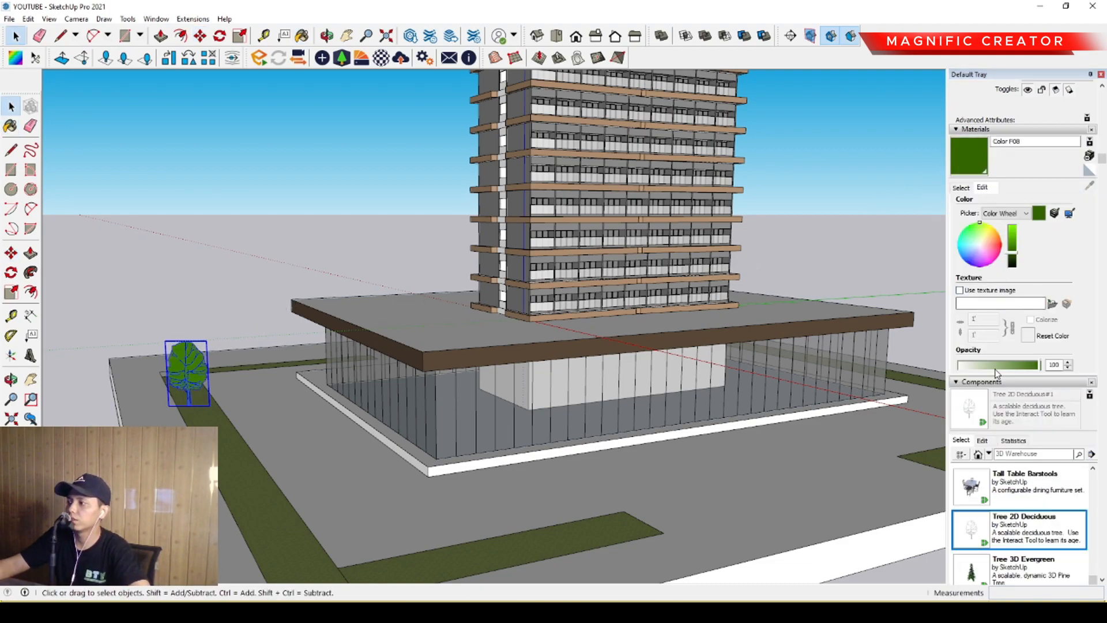
pyautogui.moveTo(994, 368); pyautogui.dragTo(1001, 366)
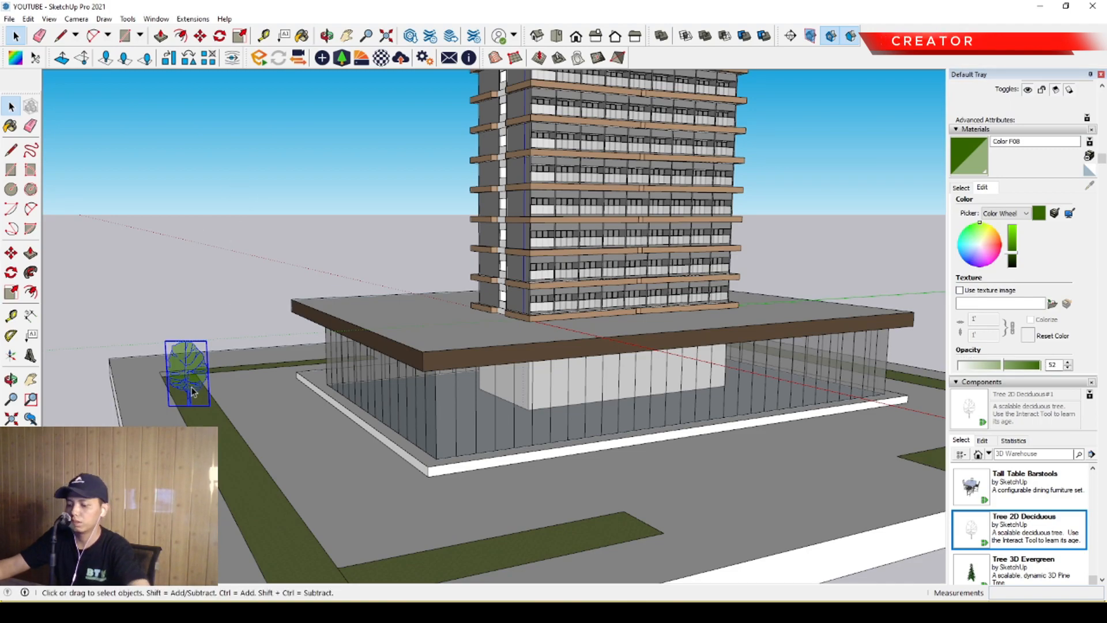
# Step: Copy the tree three times along the long grass strip, ending at its near corner
pyautogui.moveTo(201, 414); pyautogui.dragTo(203, 441, button='middle')
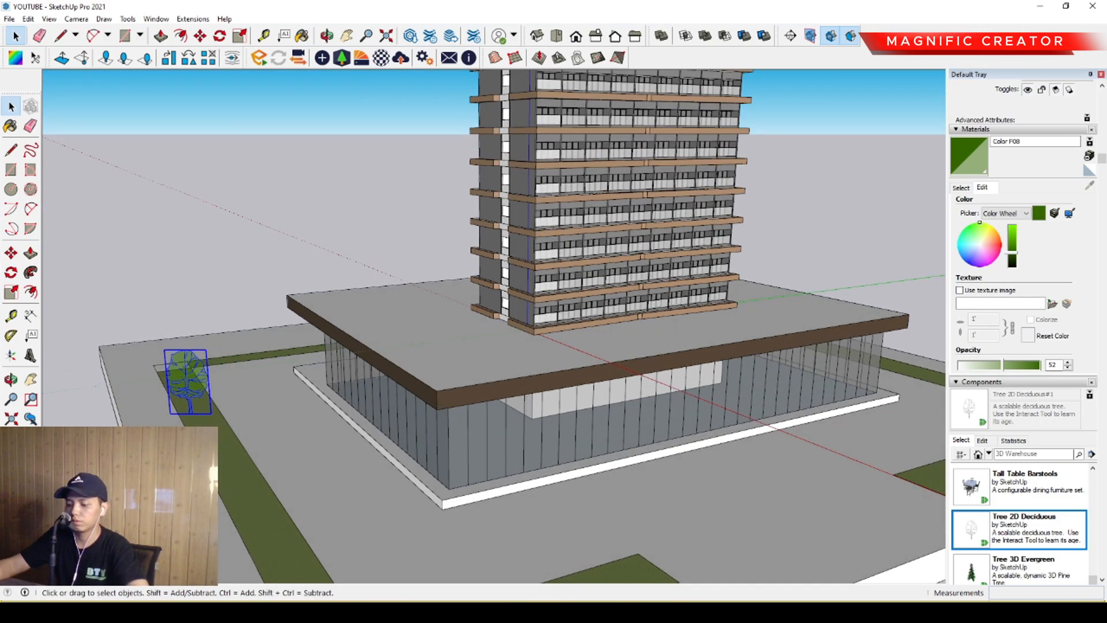
pyautogui.press('ctrl')
pyautogui.click(203, 419)
pyautogui.click(242, 479)
pyautogui.press('ctrl')
pyautogui.click(242, 479)
pyautogui.keyDown('shift'); pyautogui.moveTo(278, 501); pyautogui.dragTo(273, 308, button='middle'); pyautogui.keyUp('shift')
pyautogui.moveTo(273, 309); pyautogui.dragTo(271, 341, button='middle')
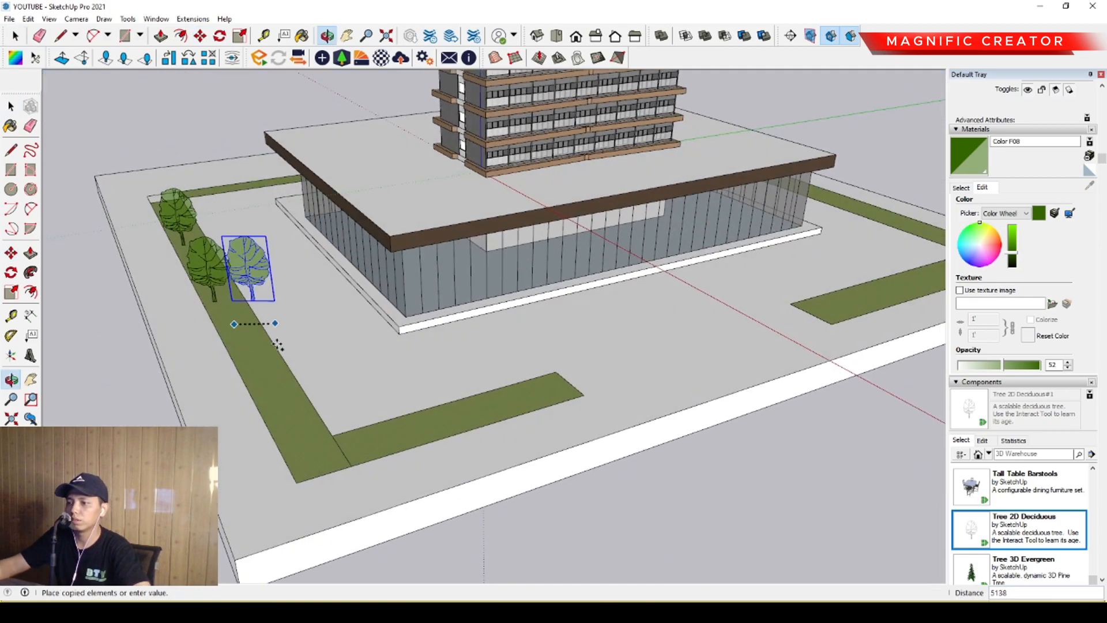
pyautogui.scroll(2, 271, 341)
pyautogui.click(267, 398)
pyautogui.press('ctrl')
pyautogui.click(268, 397)
pyautogui.scroll(1, 353, 555)
pyautogui.click(356, 546)
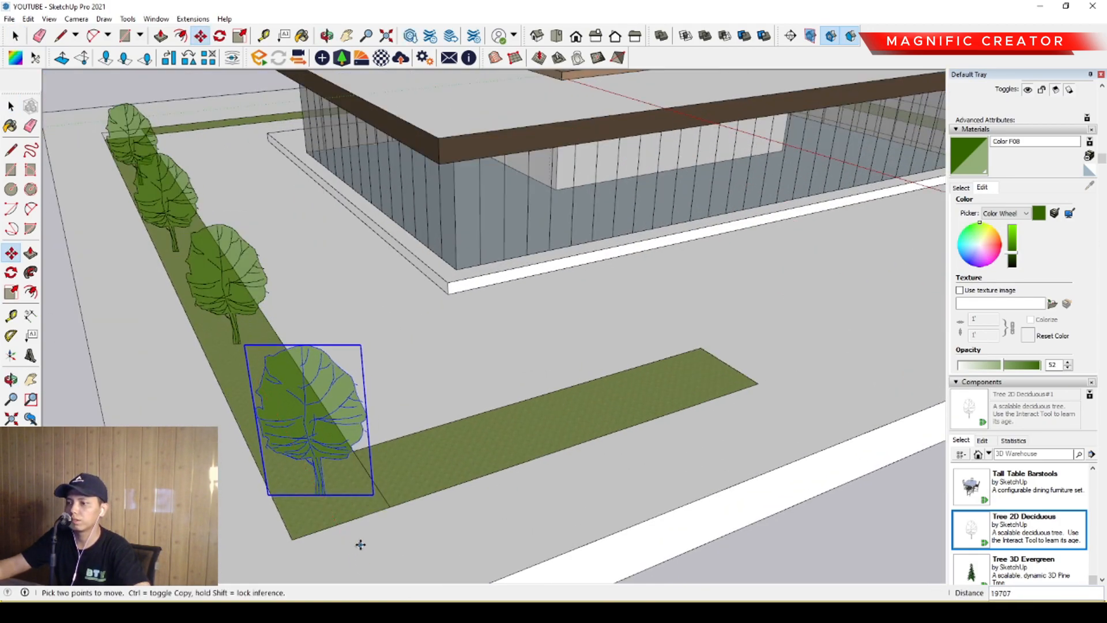
# Step: Copy the tree twice along the short grass strip turning inward, with the second copy about 13999 mm further
pyautogui.press('ctrl')
pyautogui.click(398, 533)
pyautogui.click(577, 474)
pyautogui.press('ctrl')
pyautogui.click(577, 474)
pyautogui.click(767, 417)
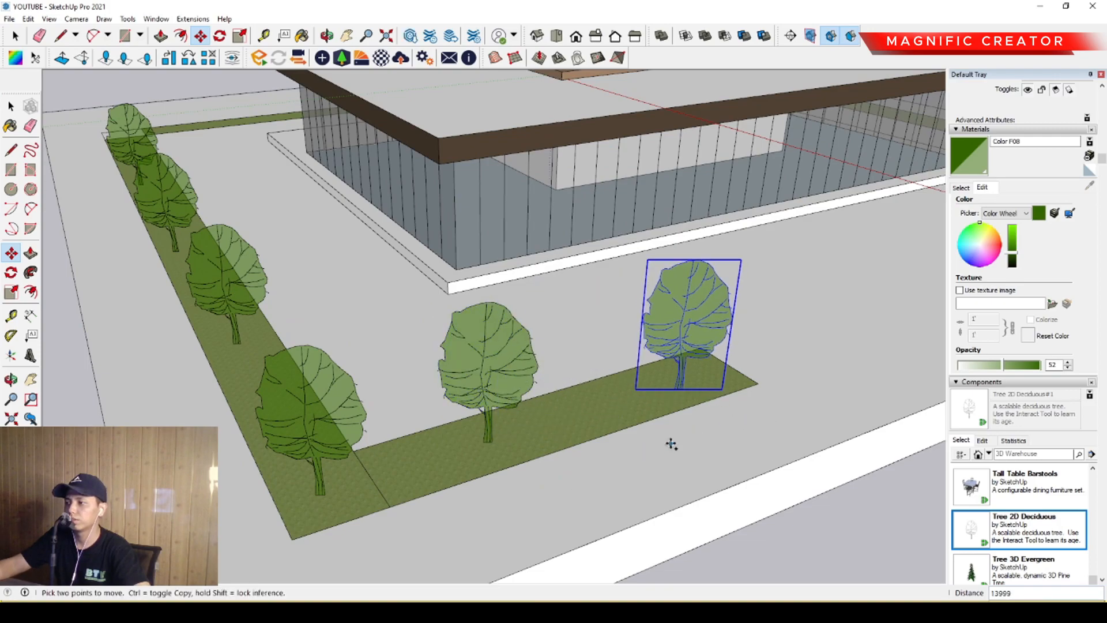
# Step: Copy the tree onto the facing short grass strip across the gap, spacing copies up to its outer corner
pyautogui.press('ctrl')
pyautogui.click(670, 443)
pyautogui.scroll(-3, 716, 420)
pyautogui.keyDown('shift'); pyautogui.moveTo(723, 396); pyautogui.dragTo(334, 456, button='middle'); pyautogui.keyUp('shift')
pyautogui.scroll(2, 363, 458)
pyautogui.click(455, 434)
pyautogui.press('ctrl')
pyautogui.click(481, 433)
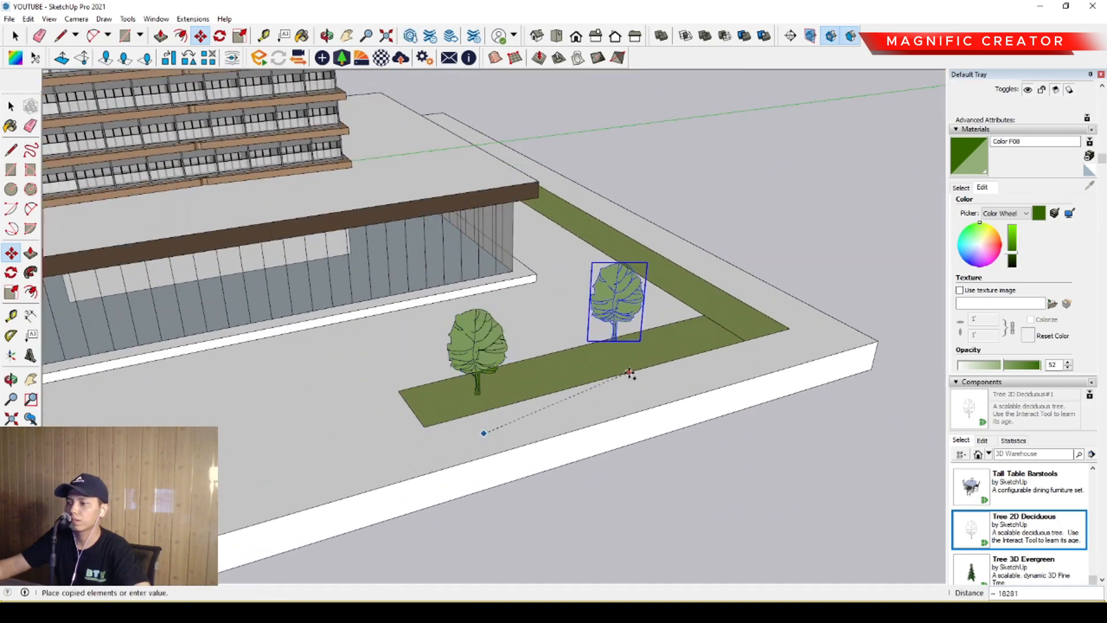
pyautogui.keyDown('shift'); pyautogui.moveTo(622, 375); pyautogui.dragTo(351, 472, button='middle'); pyautogui.keyUp('shift')
pyautogui.scroll(1, 353, 472)
pyautogui.click(380, 468)
pyautogui.press('ctrl')
pyautogui.click(381, 468)
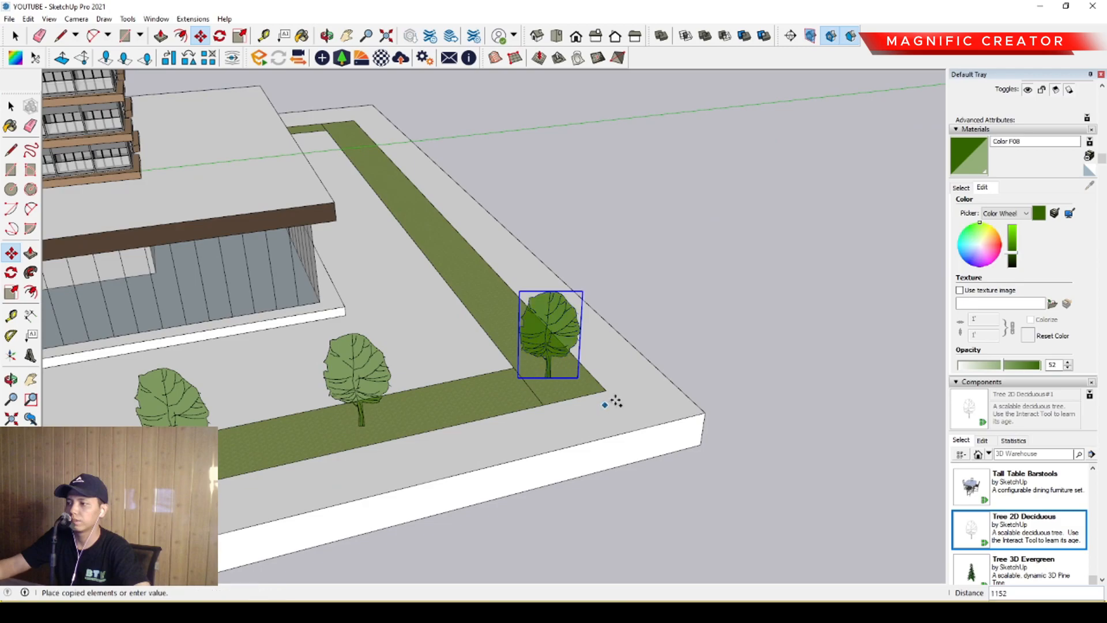
# Step: Continue copying the tree along the opposite long strip and the remaining short strips until the last corner has one
pyautogui.moveTo(605, 408); pyautogui.dragTo(284, 403, button='middle')
pyautogui.moveTo(589, 323); pyautogui.dragTo(502, 381, button='middle')
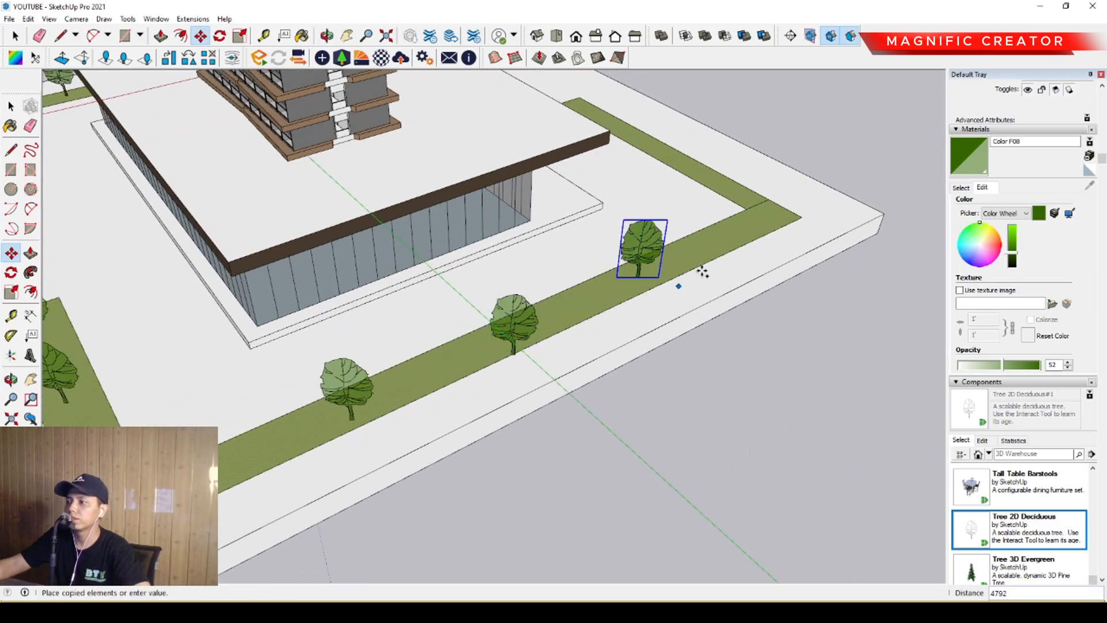
pyautogui.moveTo(797, 227); pyautogui.dragTo(588, 454, button='middle')
pyautogui.scroll(3, 611, 456)
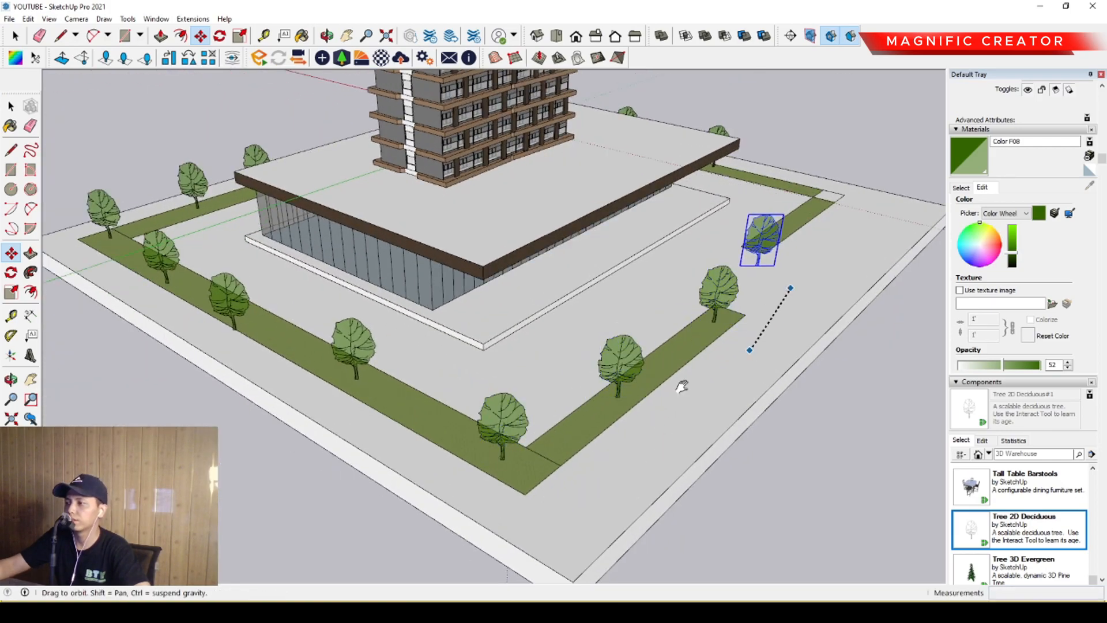
pyautogui.scroll(5, 493, 454)
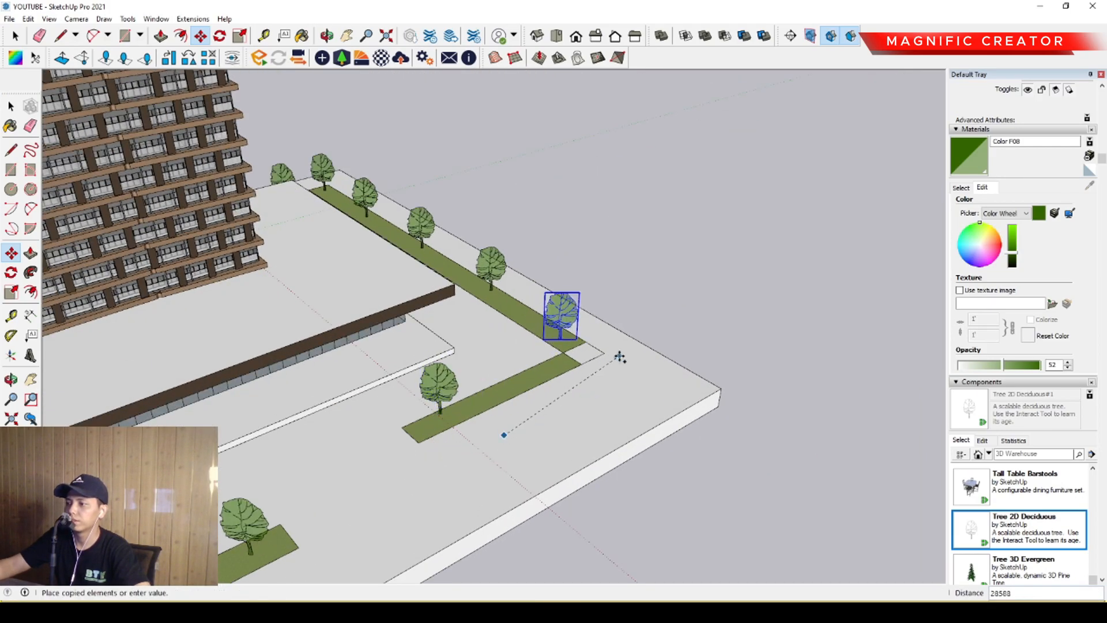
pyautogui.click(618, 358)
pyautogui.press('space')
# Step: Draw a small circle on the podium base near its corner, in front of the glass wall
pyautogui.scroll(-5, 447, 383)
pyautogui.moveTo(360, 404); pyautogui.dragTo(415, 506, button='middle')
pyautogui.scroll(2, 531, 427)
pyautogui.keyDown('shift'); pyautogui.moveTo(531, 427); pyautogui.dragTo(346, 490, button='middle'); pyautogui.keyUp('shift')
pyautogui.scroll(3, 279, 514)
pyautogui.scroll(2, 279, 514)
pyautogui.press('r')
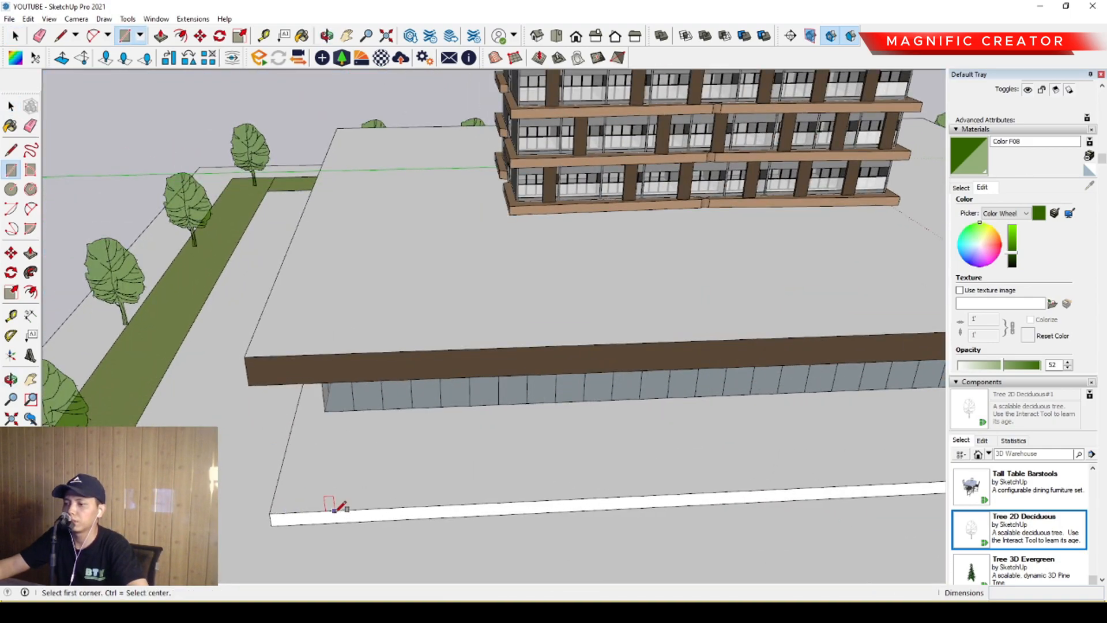
pyautogui.press('c')
pyautogui.scroll(1, 353, 494)
pyautogui.click(354, 489)
pyautogui.click(349, 480)
# Step: Extrude the circle into a column about 8675 mm tall and raise a narrower inset neck from its top to the roof slab
pyautogui.press('p')
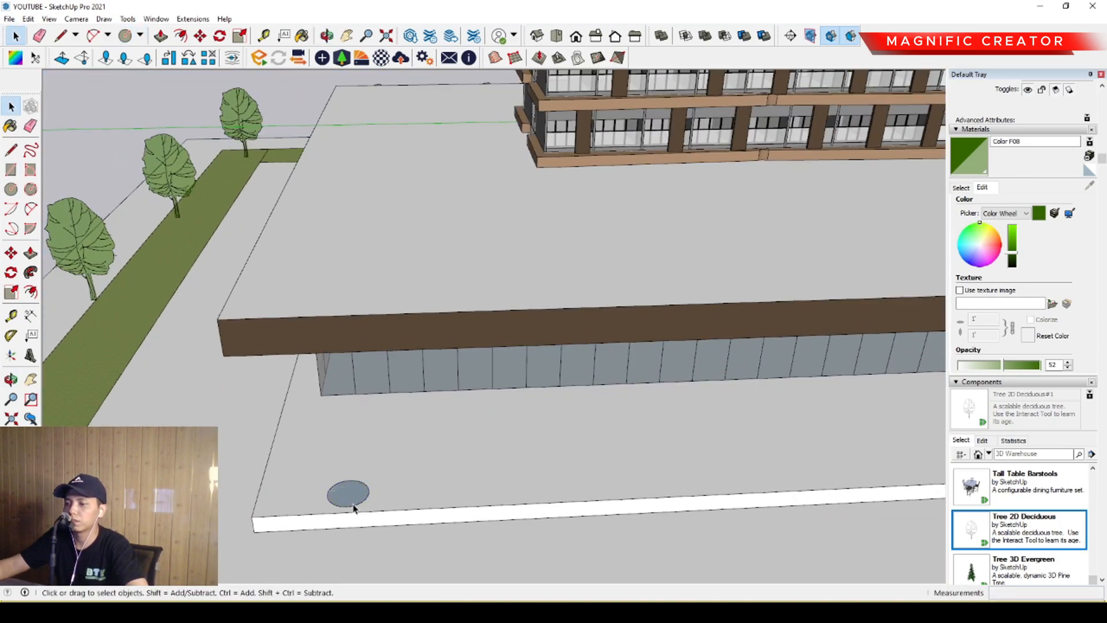
pyautogui.click(348, 491)
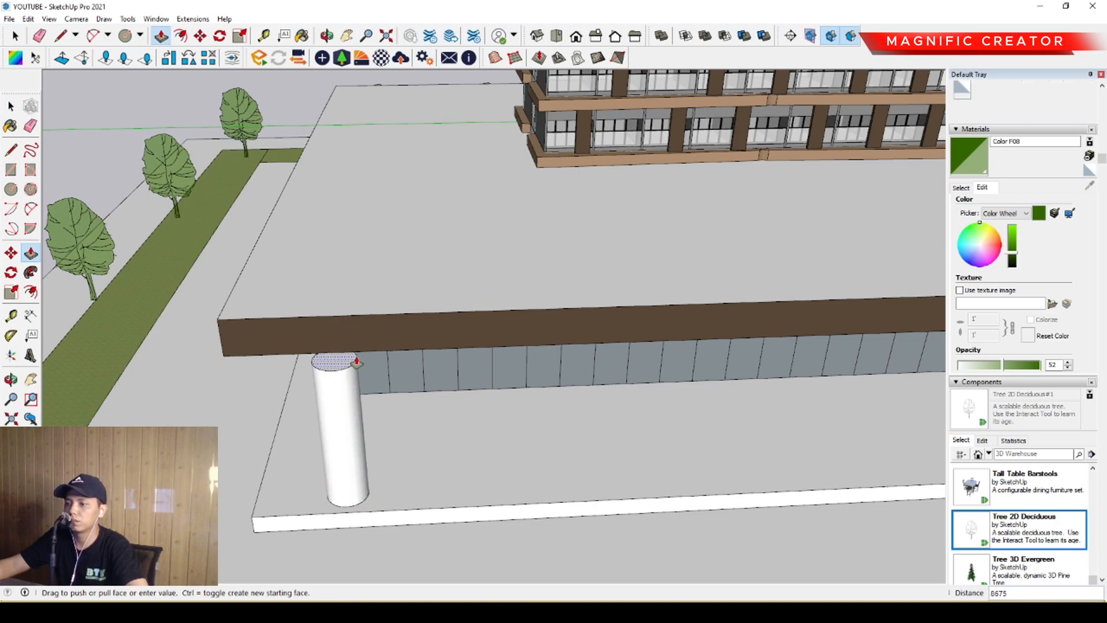
pyautogui.click(356, 361)
pyautogui.scroll(2, 360, 363)
pyautogui.press('f')
pyautogui.click(360, 362)
pyautogui.press('p')
pyautogui.click(345, 362)
pyautogui.click(378, 347)
pyautogui.moveTo(376, 386); pyautogui.dragTo(308, 478, button='middle')
# Step: Select the whole column with its neck and make it a group
pyautogui.press('space')
pyautogui.doubleClick(343, 377)
pyautogui.tripleClick(343, 377)
pyautogui.rightClick(343, 377)
pyautogui.click(369, 472)
pyautogui.scroll(-5, 359, 365)
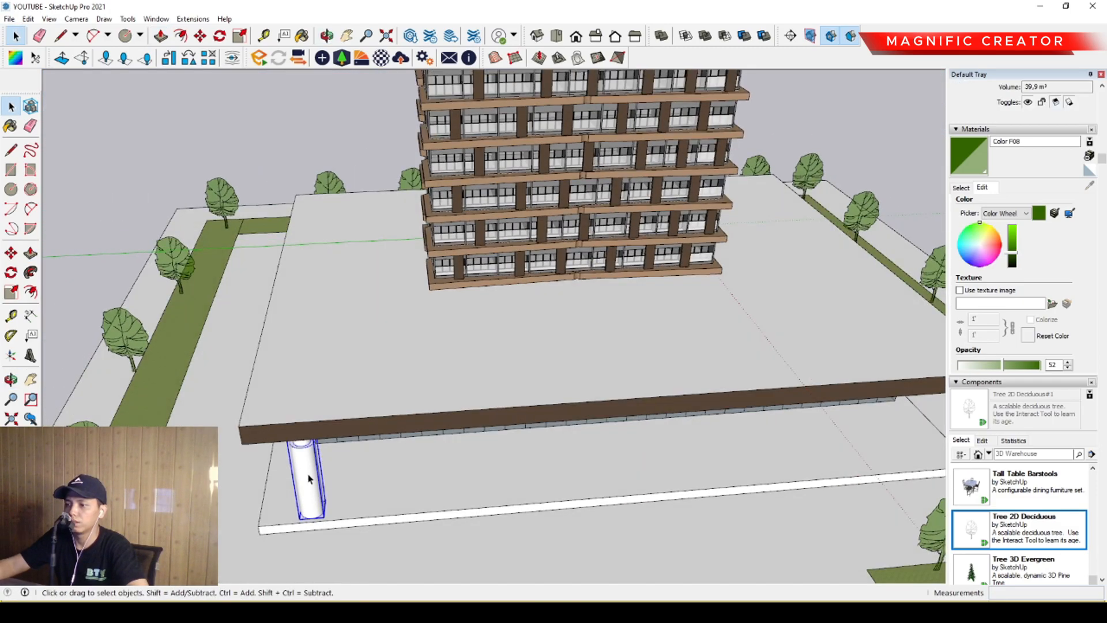
# Step: Copy the column to the opposite end of the podium base and divide the distance into 5 equal intervals of columns
pyautogui.moveTo(769, 396); pyautogui.dragTo(304, 507, button='middle')
pyautogui.press('m')
pyautogui.press('ctrl')
pyautogui.click(312, 505)
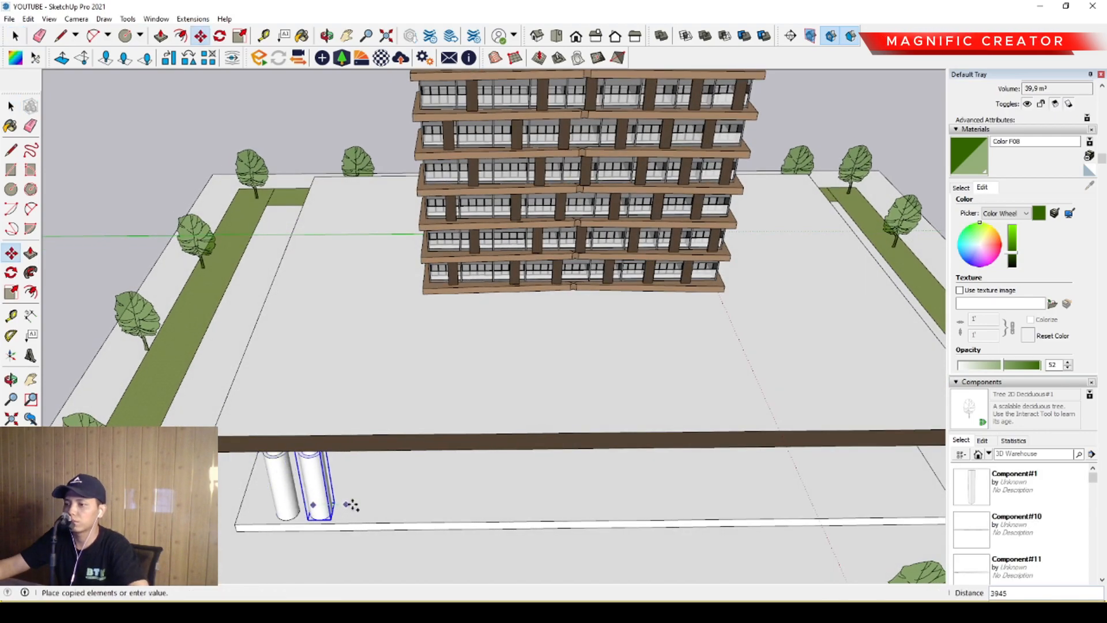
pyautogui.scroll(-3, 350, 505)
pyautogui.keyDown('shift'); pyautogui.moveTo(537, 493); pyautogui.dragTo(243, 482, button='middle'); pyautogui.keyUp('shift')
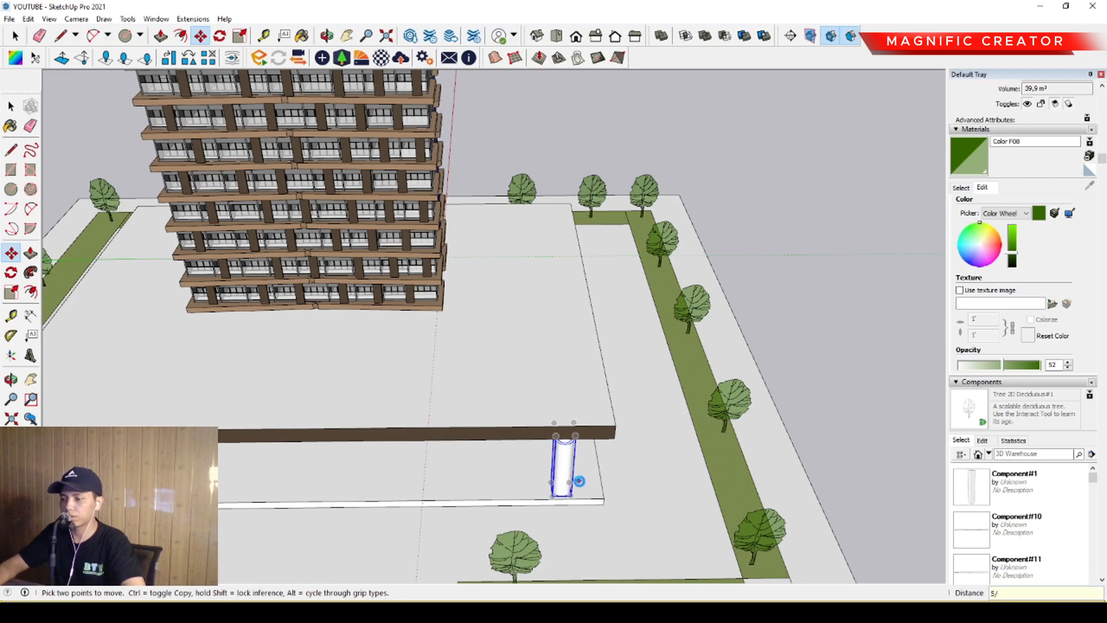
pyautogui.press('Return')
pyautogui.press('space')
pyautogui.scroll(-2, 361, 521)
# Step: Paint all six podium columns dark gray with Color M06 from the Colors material collection
pyautogui.moveTo(360, 521); pyautogui.dragTo(507, 415, button='middle')
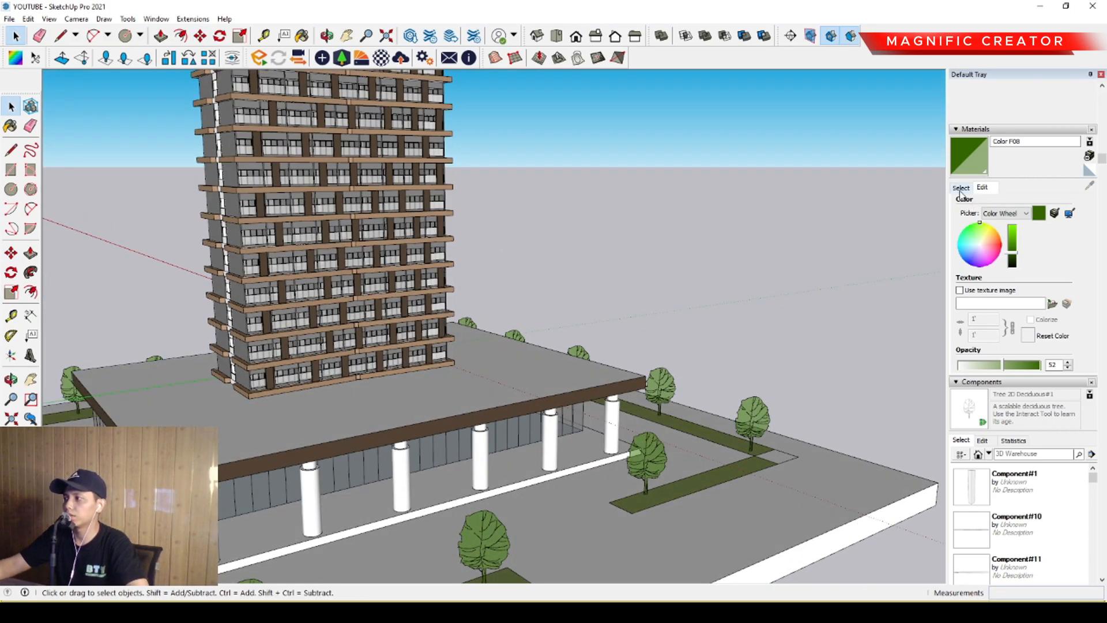
pyautogui.click(961, 189)
pyautogui.scroll(-10, 1021, 253)
pyautogui.scroll(3, 1036, 271)
pyautogui.scroll(-2, 1050, 287)
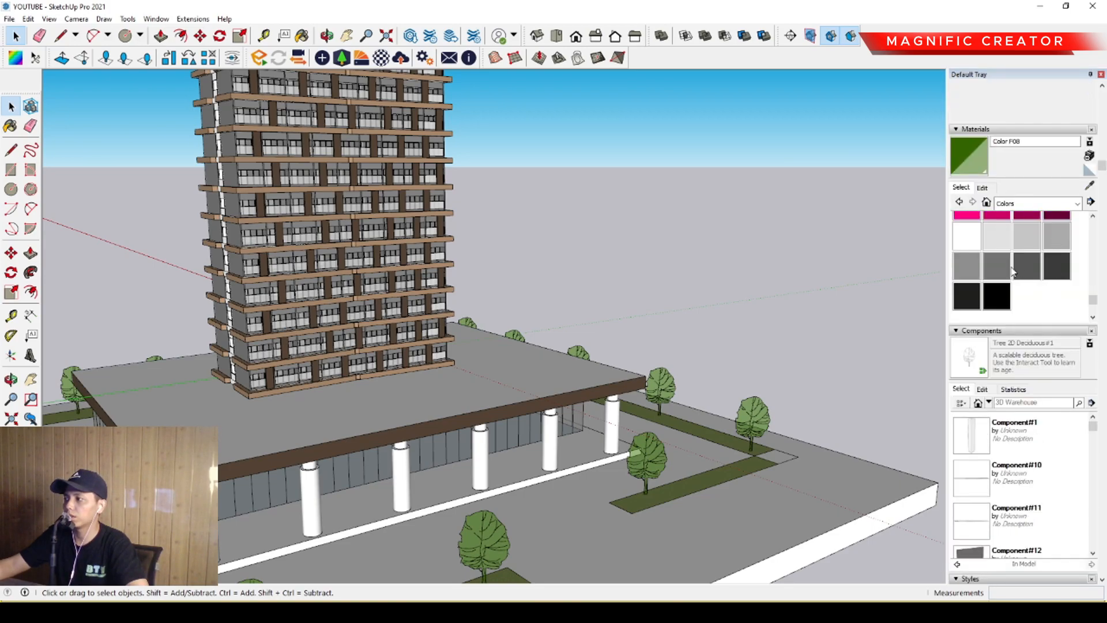
pyautogui.click(1021, 266)
pyautogui.scroll(2, 342, 483)
pyautogui.keyDown('shift'); pyautogui.moveTo(342, 483); pyautogui.dragTo(476, 393, button='middle'); pyautogui.keyUp('shift')
pyautogui.scroll(3, 314, 414)
pyautogui.click(315, 410)
pyautogui.scroll(-1, 316, 411)
pyautogui.click(468, 380)
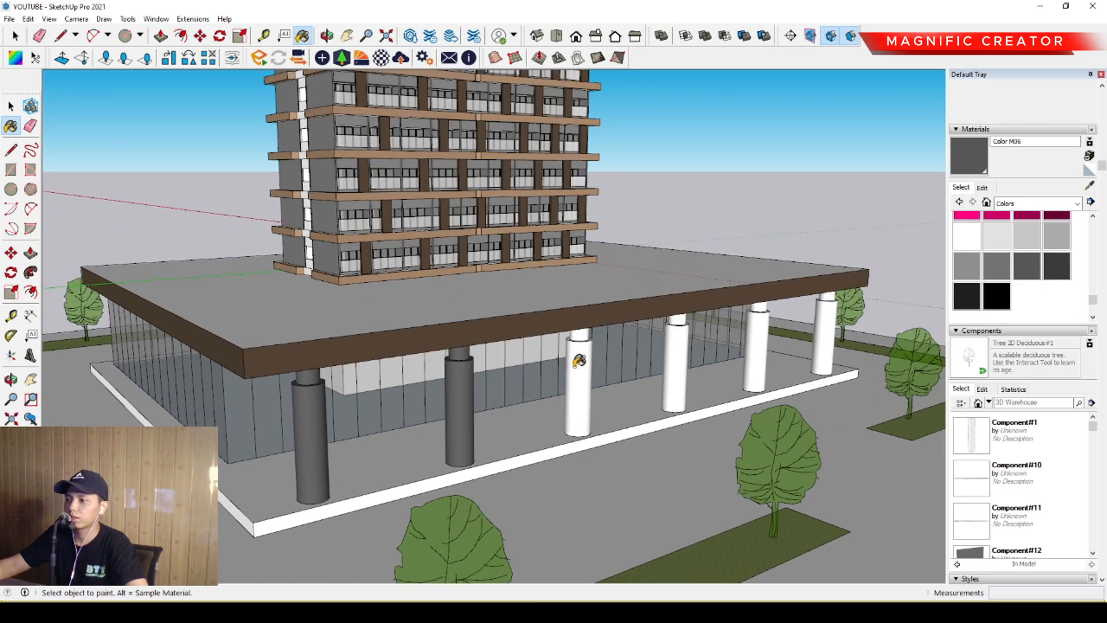
pyautogui.click(585, 357)
pyautogui.click(687, 346)
pyautogui.click(832, 327)
pyautogui.scroll(-2, 591, 445)
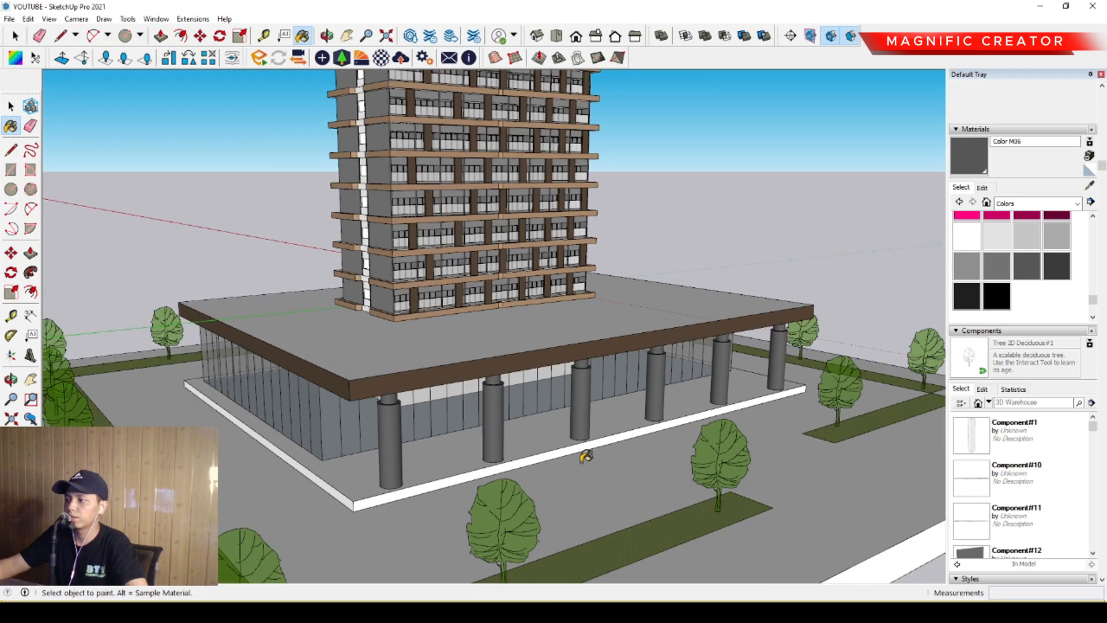
pyautogui.moveTo(593, 445); pyautogui.dragTo(599, 398, button='middle')
pyautogui.scroll(-1, 623, 332)
pyautogui.scroll(-1, 548, 430)
pyautogui.press('space')
# Step: Open the shadow settings and set the sun time to 08:12
pyautogui.moveTo(608, 332)
pyautogui.keyDown('shift'); pyautogui.mouseDown(button='middle')
pyautogui.moveTo(588, 431)
pyautogui.moveTo(647, 400)
pyautogui.moveTo(371, 329)
pyautogui.moveTo(404, 404)
pyautogui.moveTo(346, 422)
pyautogui.moveTo(426, 362)
pyautogui.mouseUp(button='middle'); pyautogui.keyUp('shift')
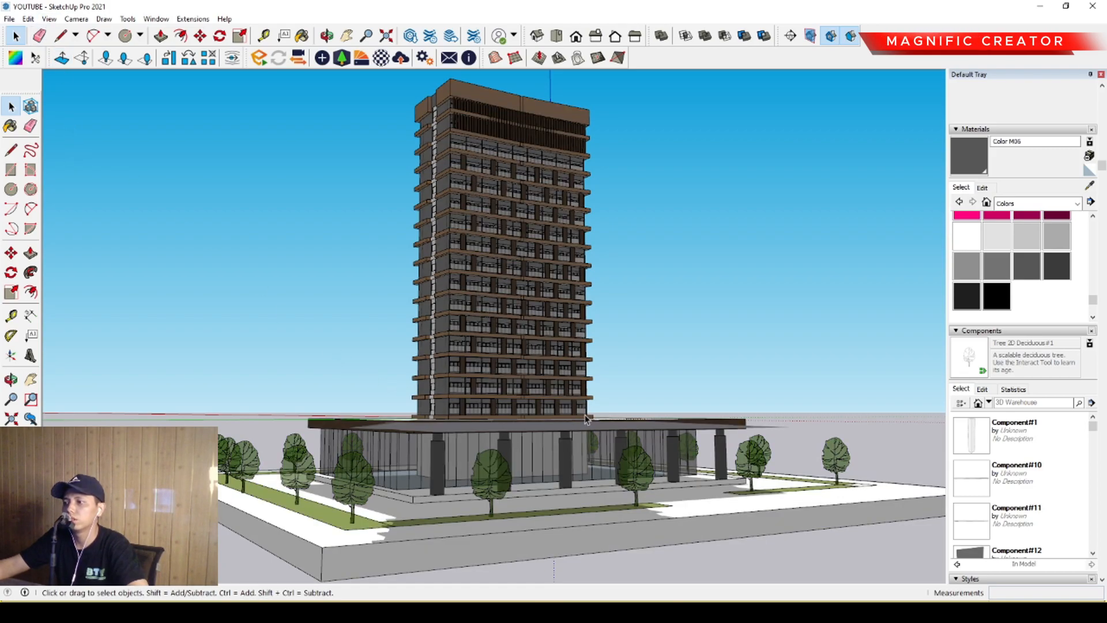
pyautogui.scroll(-3, 1069, 369)
pyautogui.scroll(-1, 1080, 382)
pyautogui.scroll(-10, 1101, 410)
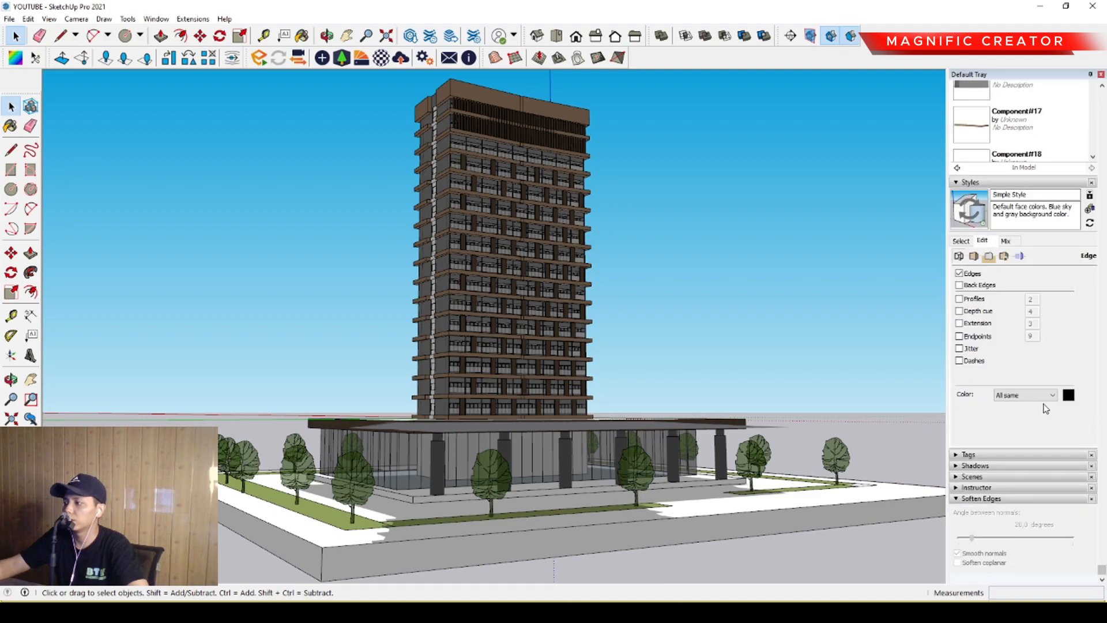
pyautogui.click(976, 465)
pyautogui.scroll(-4, 976, 353)
pyautogui.moveTo(989, 358); pyautogui.dragTo(995, 359)
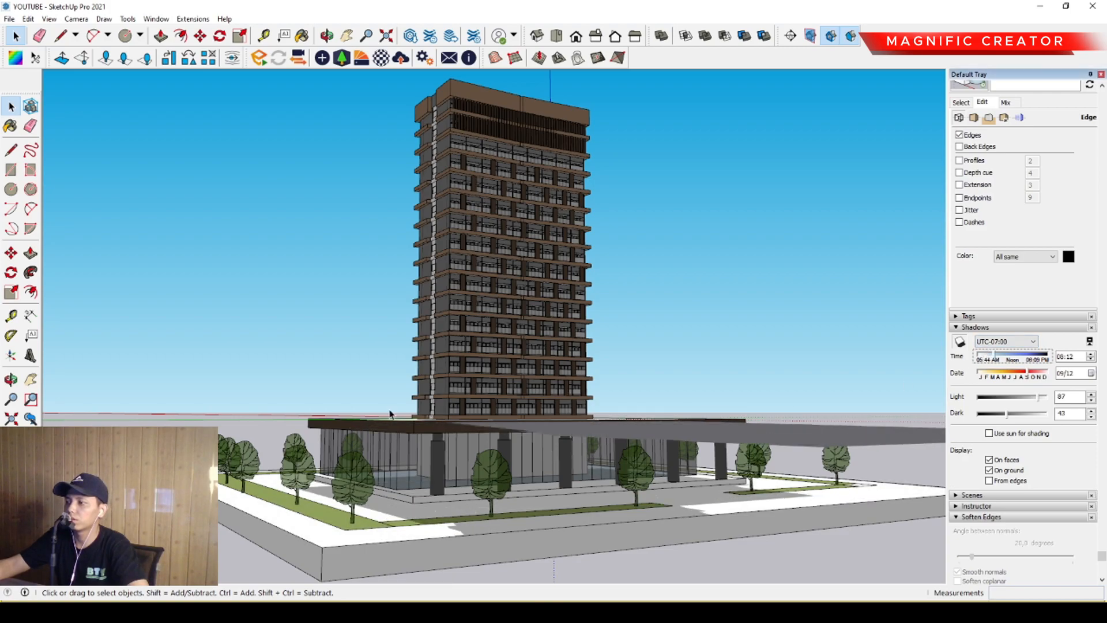
# Step: Select the entire model and move it straight up by the ground slab's lower front corner so the slab sits above ground level
pyautogui.scroll(-5, 428, 410)
pyautogui.moveTo(154, 174); pyautogui.dragTo(154, 174)
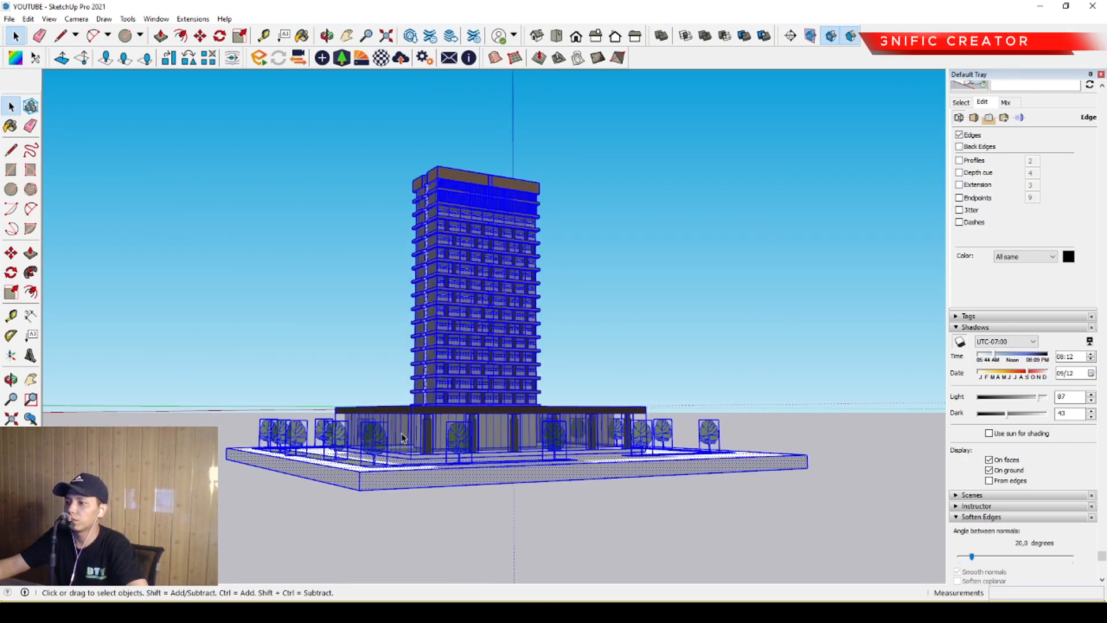
pyautogui.scroll(3, 413, 452)
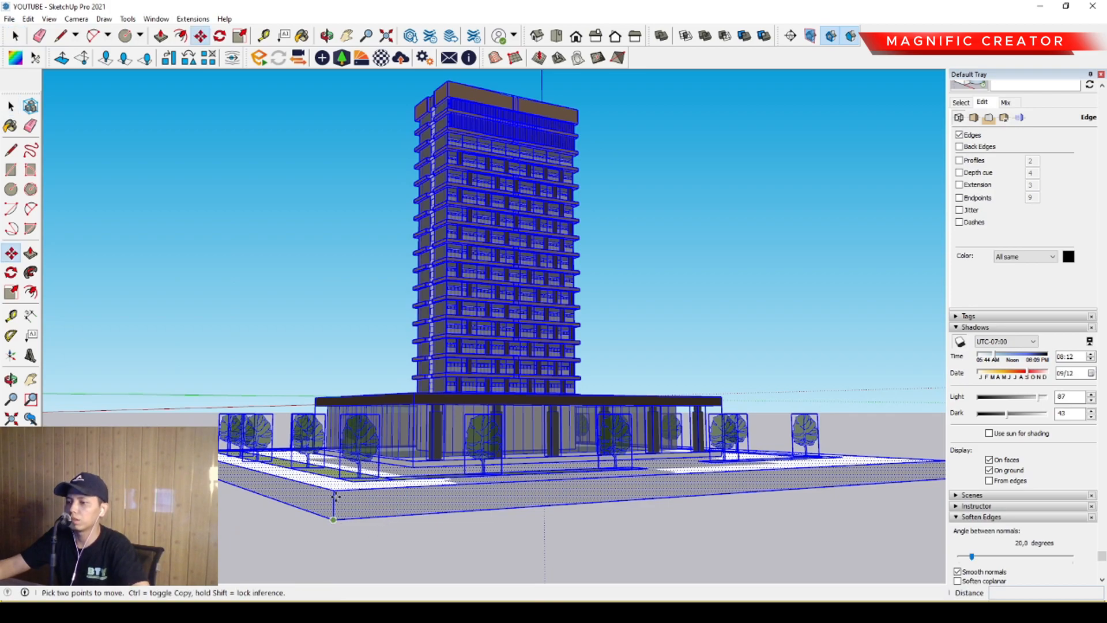
pyautogui.click(334, 501)
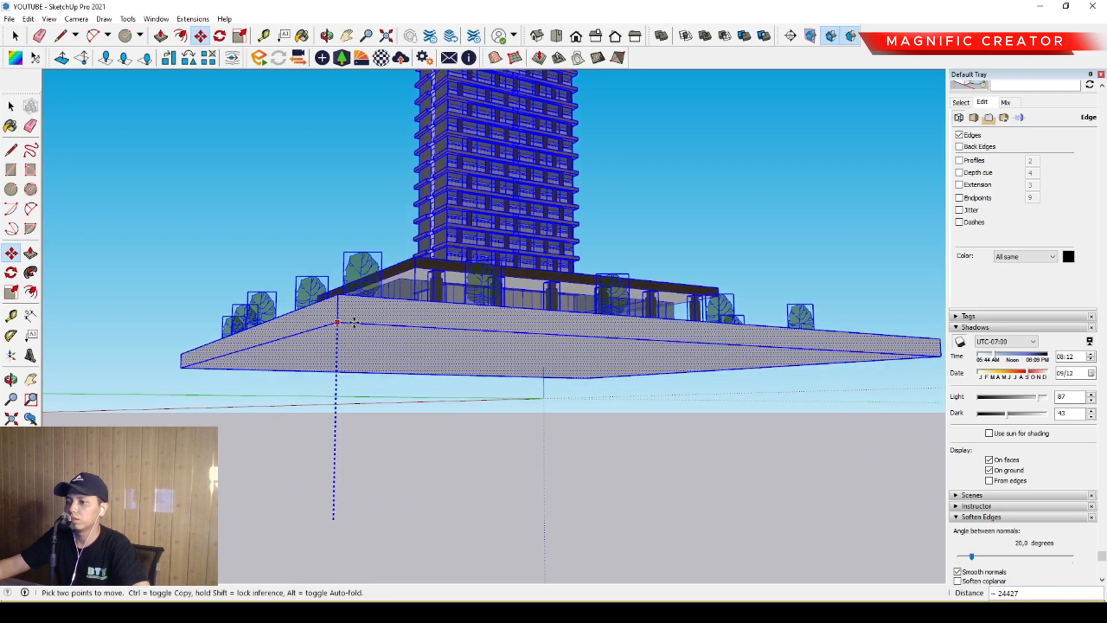
pyautogui.click(535, 264)
# Step: Clear the selection and set the shadow time to 15:09 so the sun lights the column side of the building
pyautogui.moveTo(542, 342); pyautogui.dragTo(525, 359, button='middle')
pyautogui.press('space')
pyautogui.click(716, 284)
pyautogui.moveTo(716, 284); pyautogui.dragTo(582, 441, button='middle')
pyautogui.moveTo(1010, 357); pyautogui.dragTo(1032, 357)
pyautogui.moveTo(630, 523); pyautogui.dragTo(725, 392, button='middle')
pyautogui.moveTo(626, 447); pyautogui.dragTo(530, 424, button='middle')
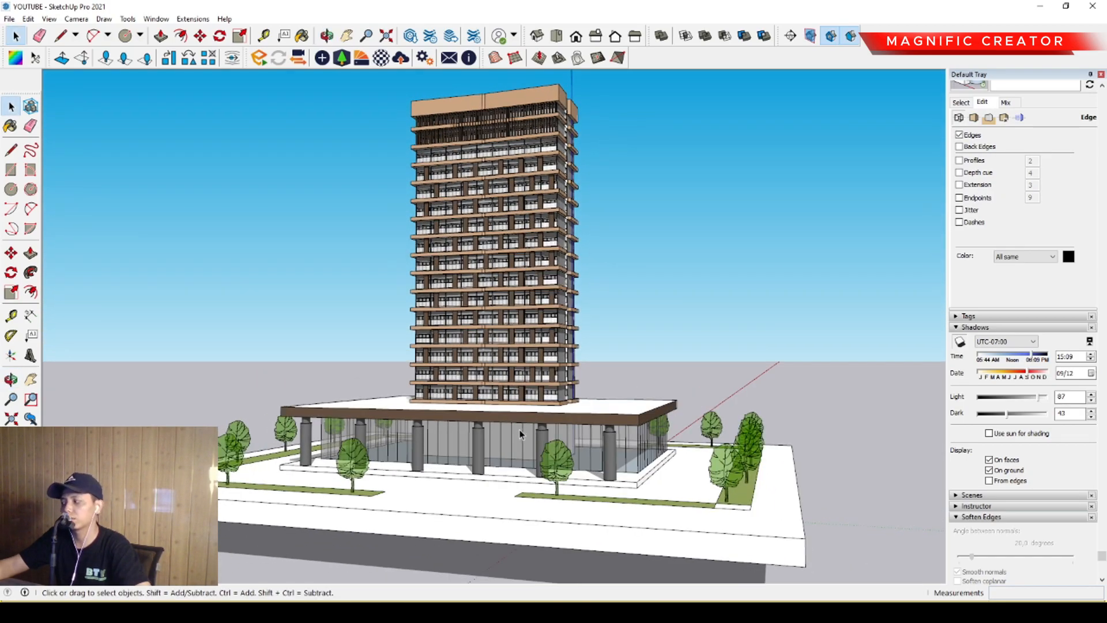